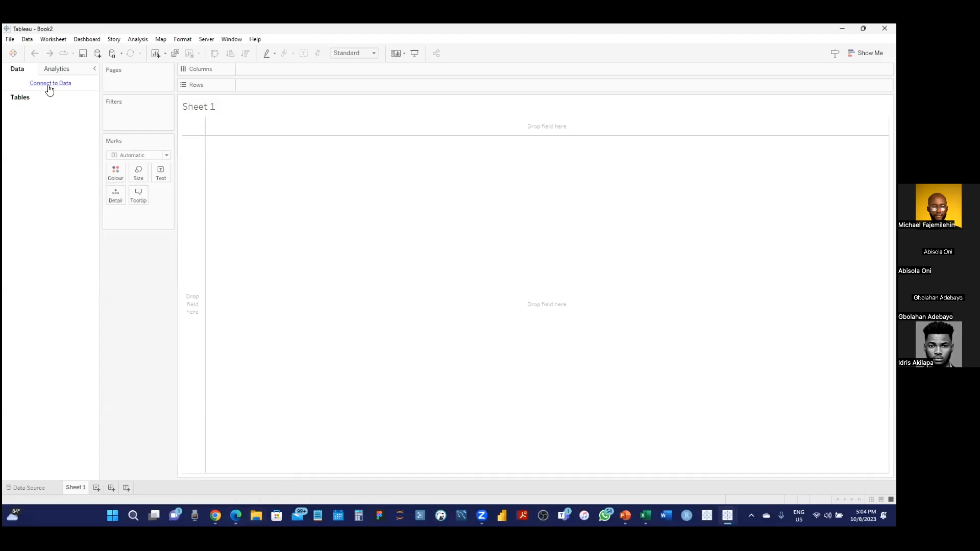
# Connect the workbook to the Excel file "1. Interpreter and pivot" from the Tableau bootcamp data folder.
pyautogui.click(42, 485)
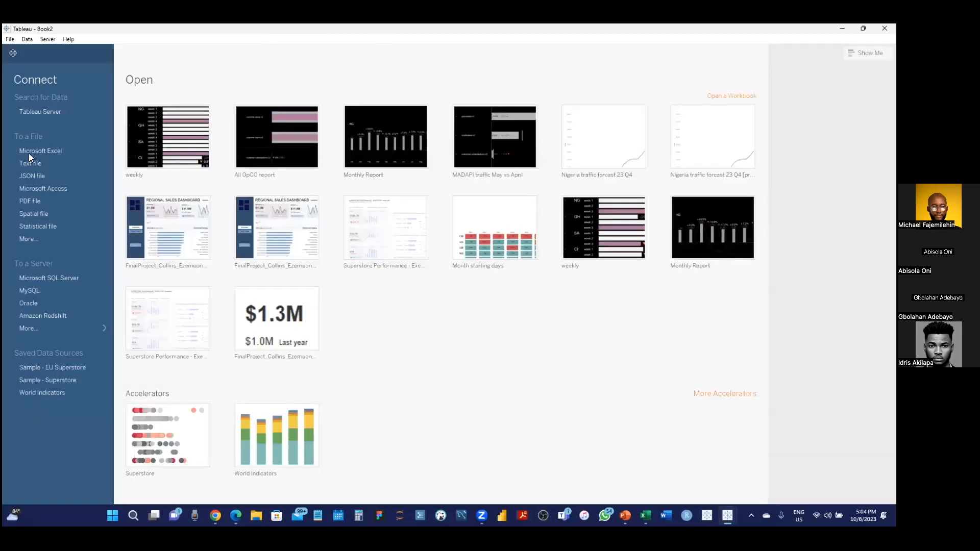
pyautogui.click(29, 153)
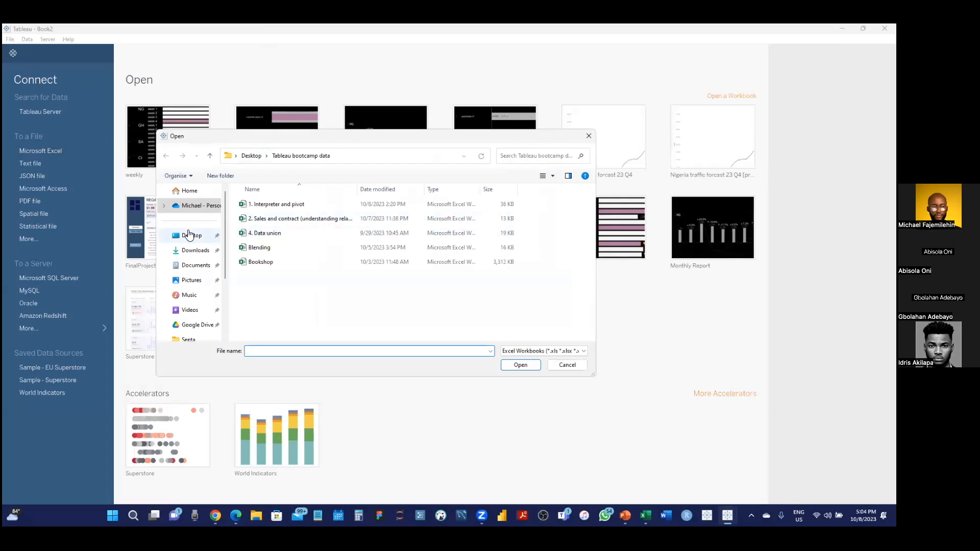
pyautogui.doubleClick(320, 204)
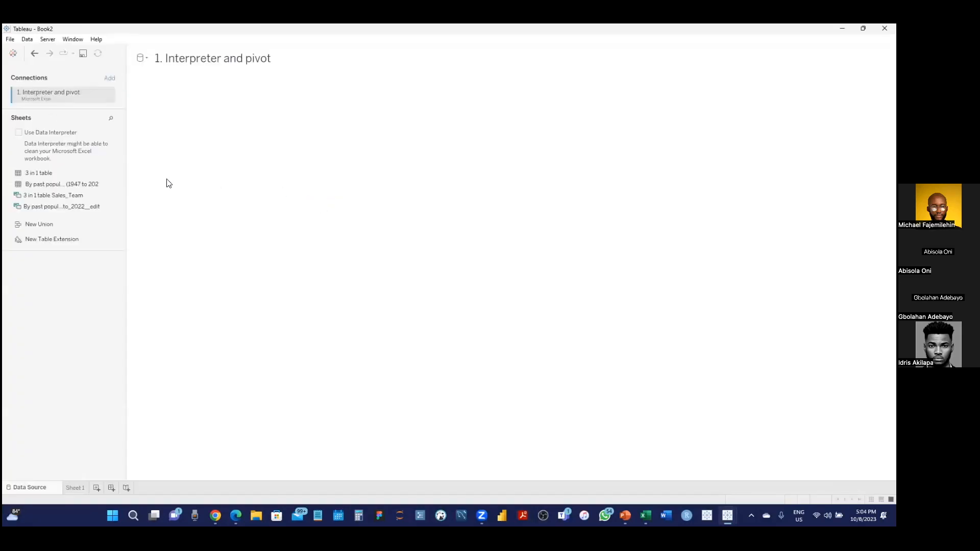
# Browse to the Tableau bootcamp data folder in File Explorer and open "1. Interpreter and pivot" in Excel.
pyautogui.press('super+e')
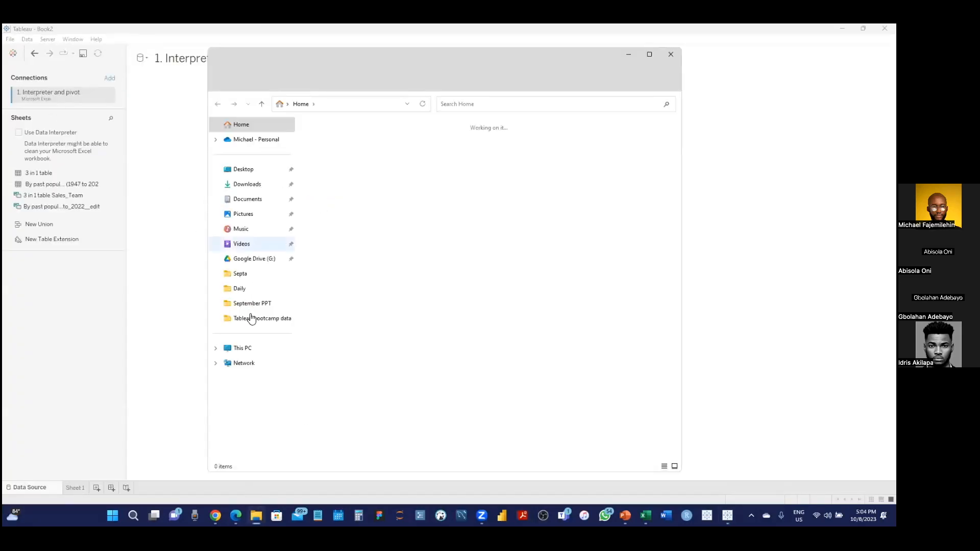
pyautogui.click(252, 319)
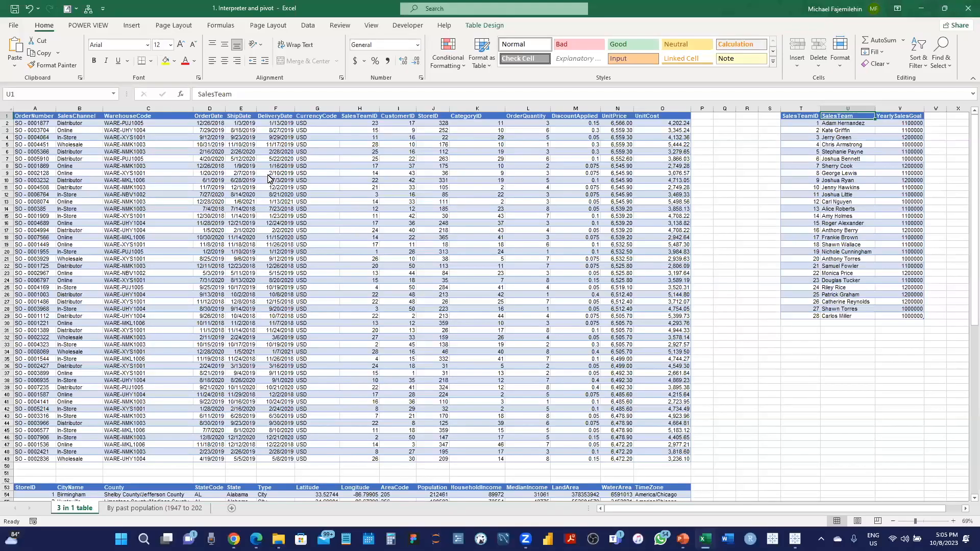
# Examine the layout of the orders, store location and sales team tables on the "3 in 1 table" sheet.
pyautogui.scroll(-3, 269, 178)
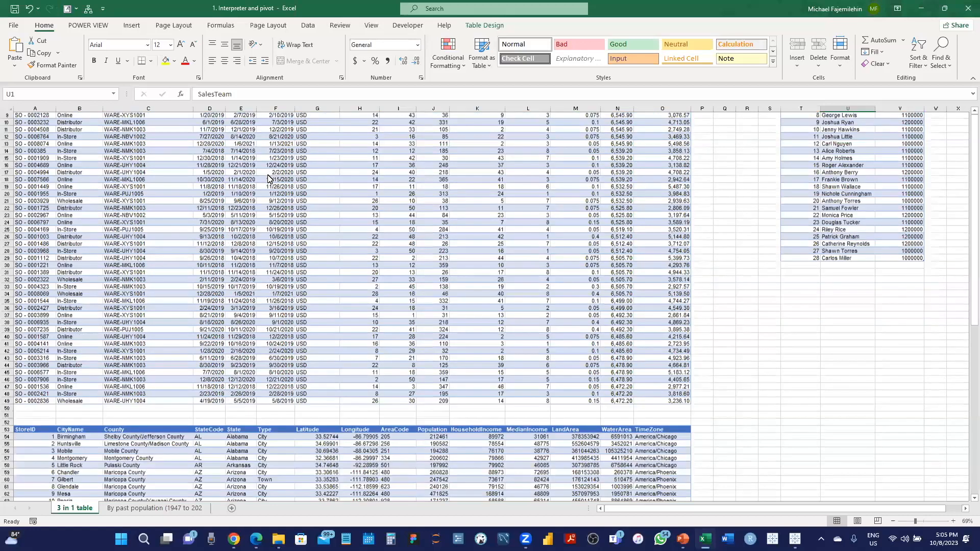
pyautogui.scroll(-4, 269, 177)
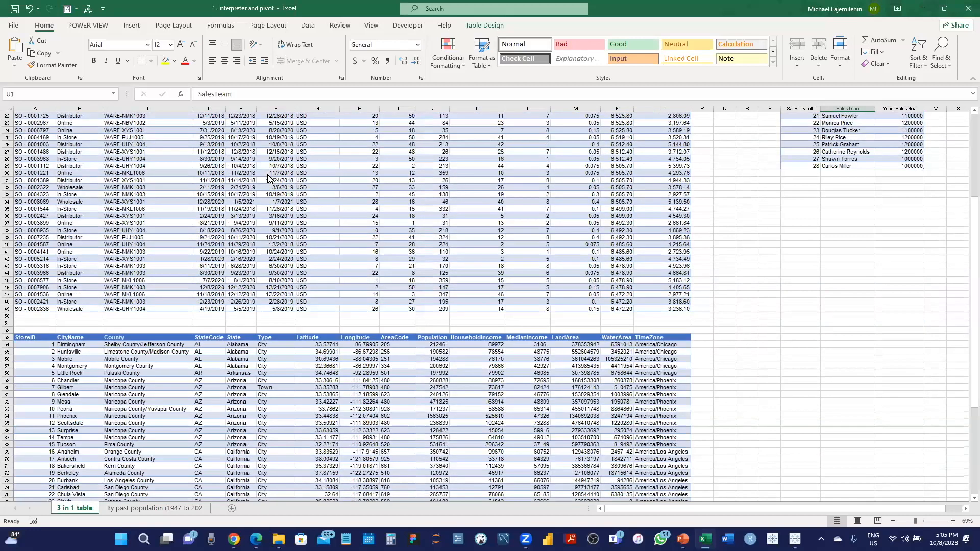
pyautogui.scroll(-9, 269, 177)
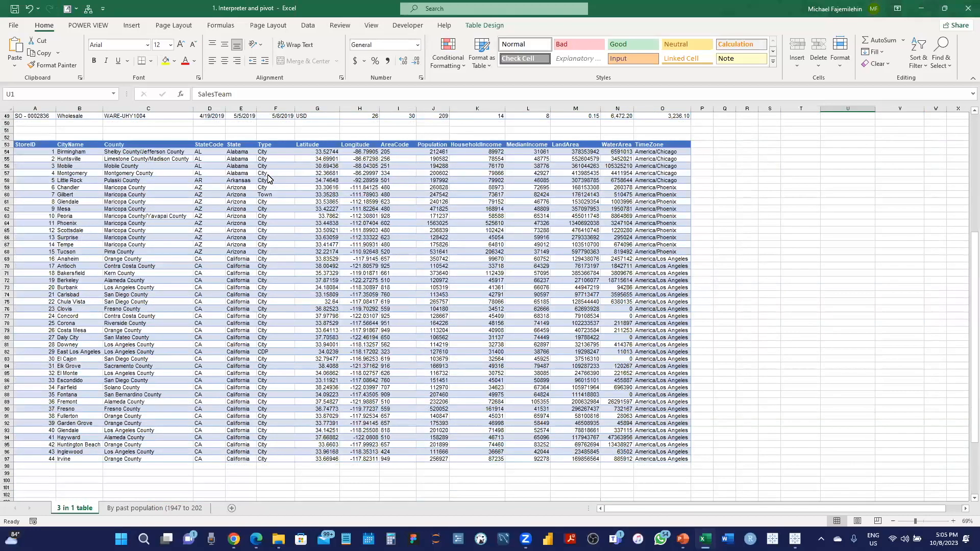
pyautogui.scroll(16, 269, 178)
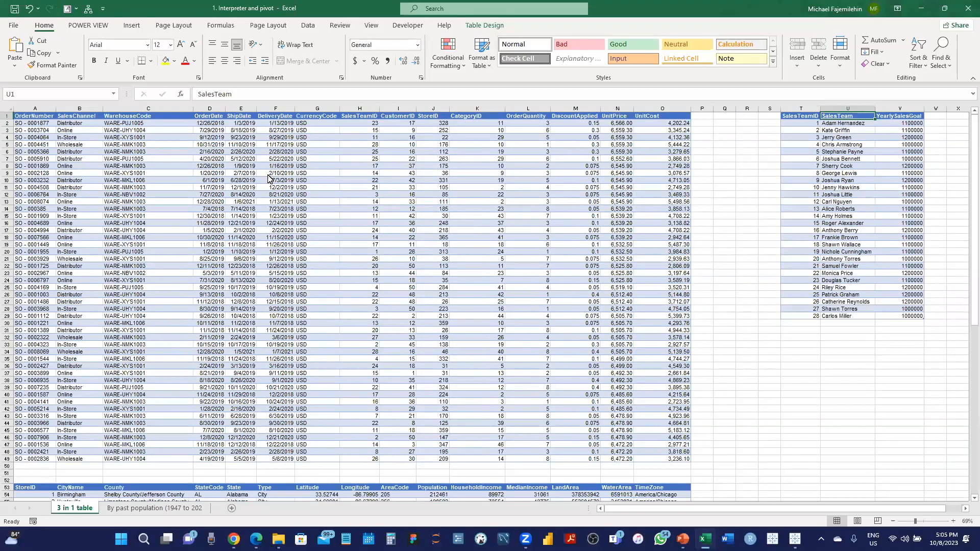
pyautogui.hscroll(5, 269, 178)
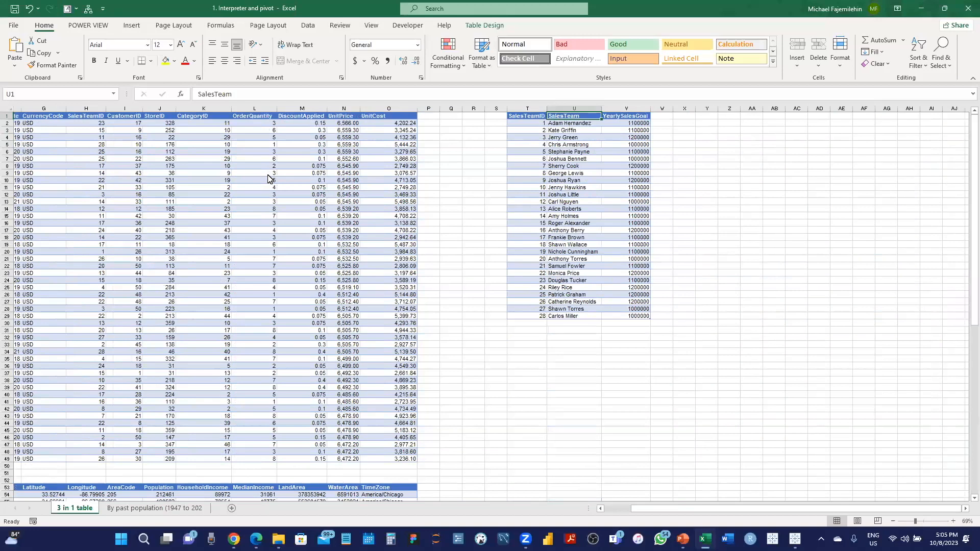
pyautogui.scroll(-15, 269, 178)
pyautogui.hscroll(-5, 269, 178)
pyautogui.scroll(-2, 269, 178)
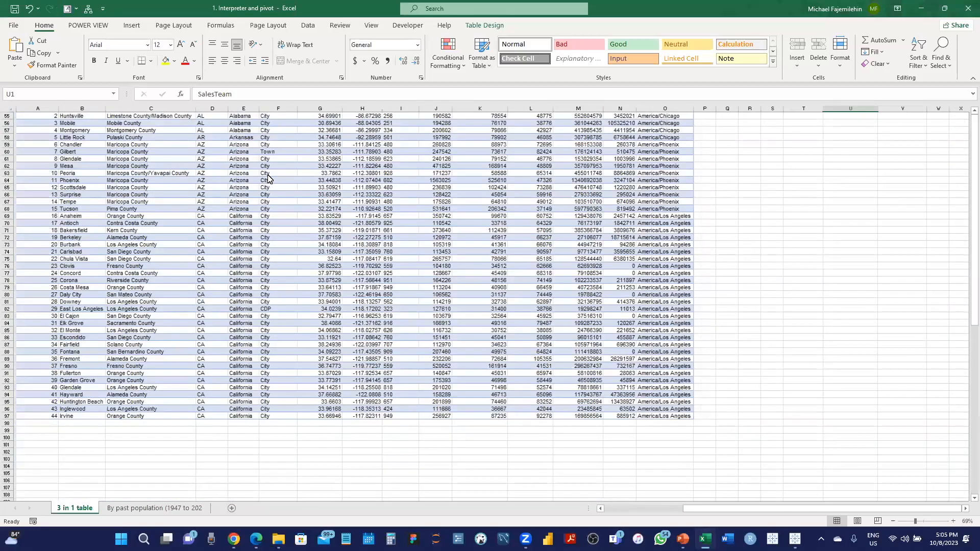
pyautogui.scroll(18, 269, 178)
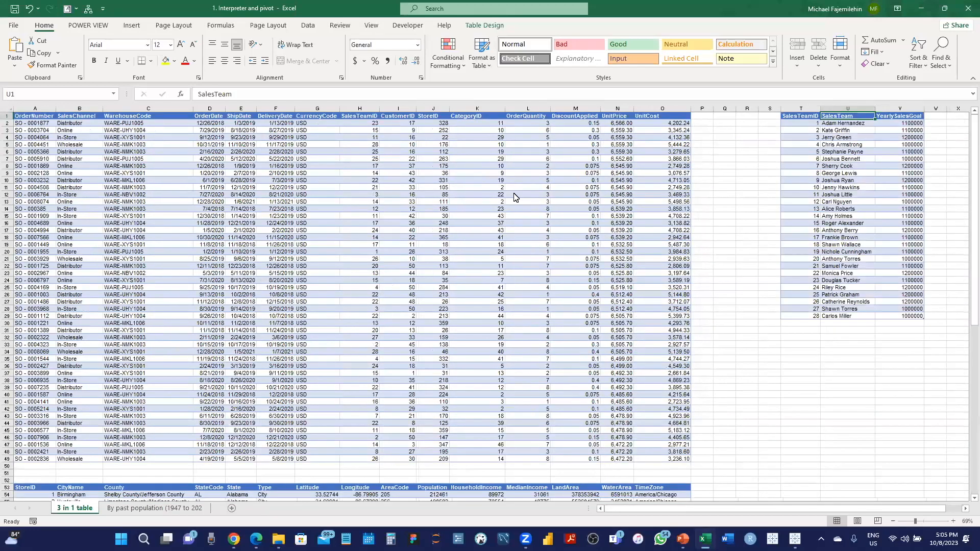
pyautogui.scroll(-5, 423, 190)
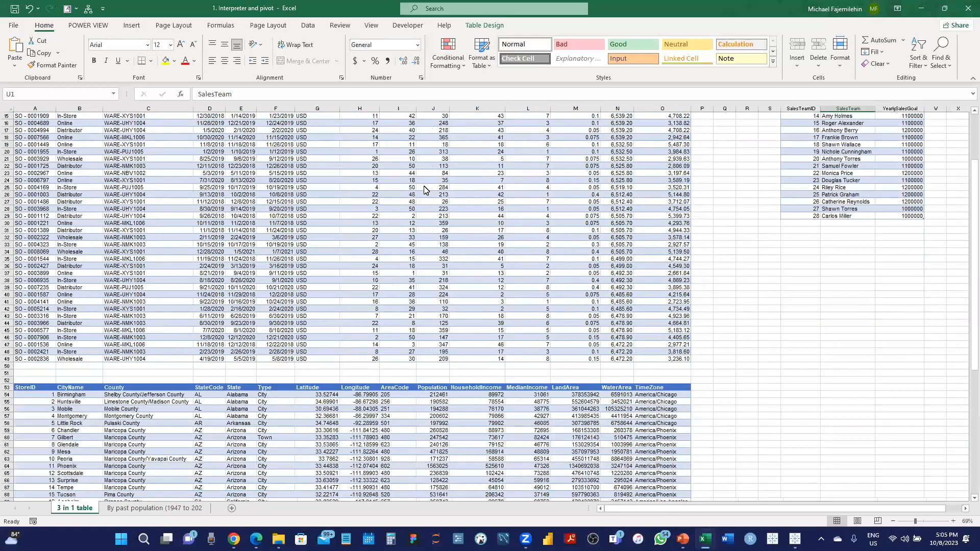
pyautogui.scroll(5, 627, 130)
pyautogui.hscroll(2, 628, 130)
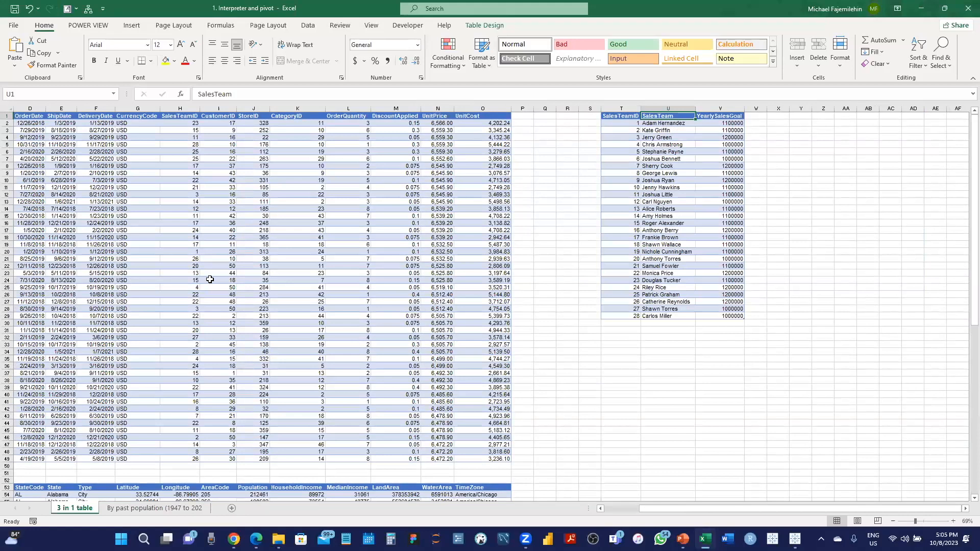
pyautogui.hscroll(-2, 210, 279)
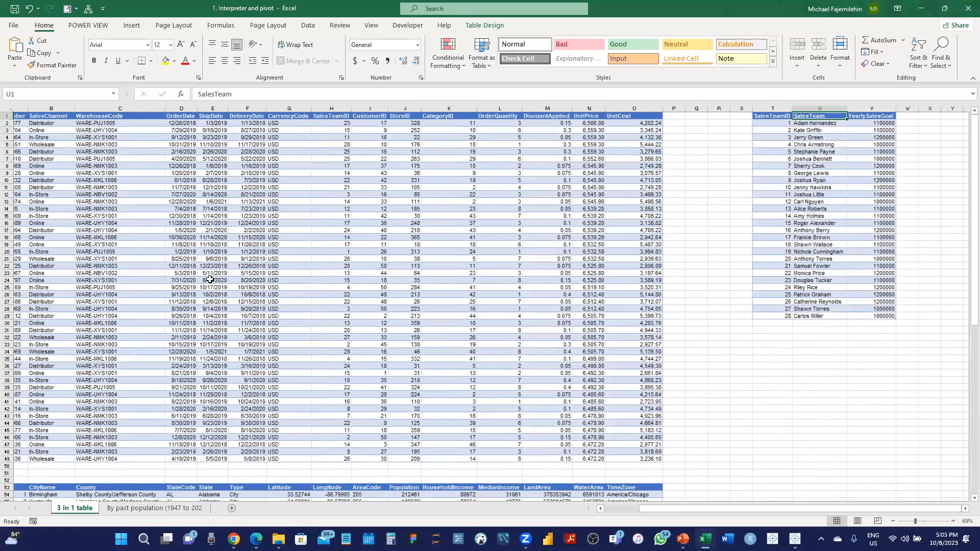
pyautogui.scroll(-9, 210, 280)
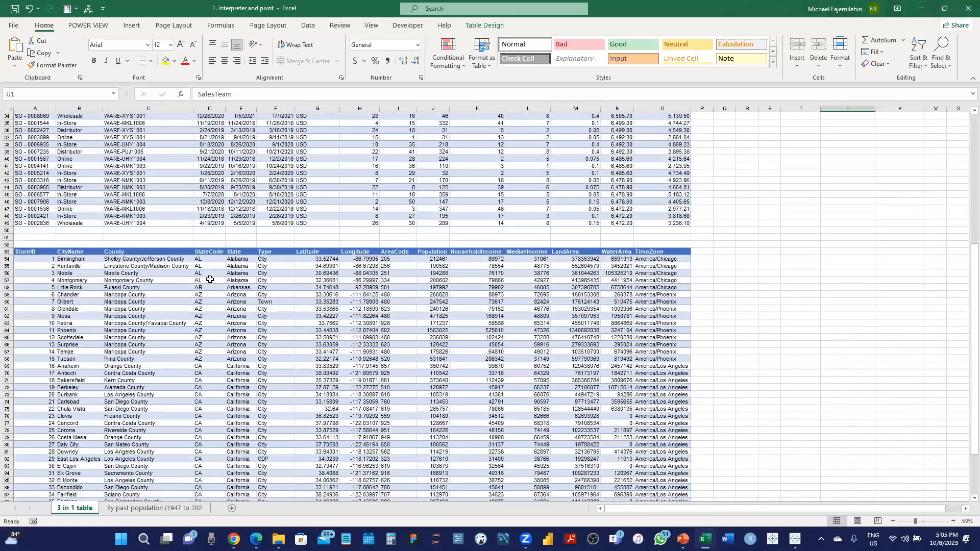
pyautogui.scroll(4, 210, 279)
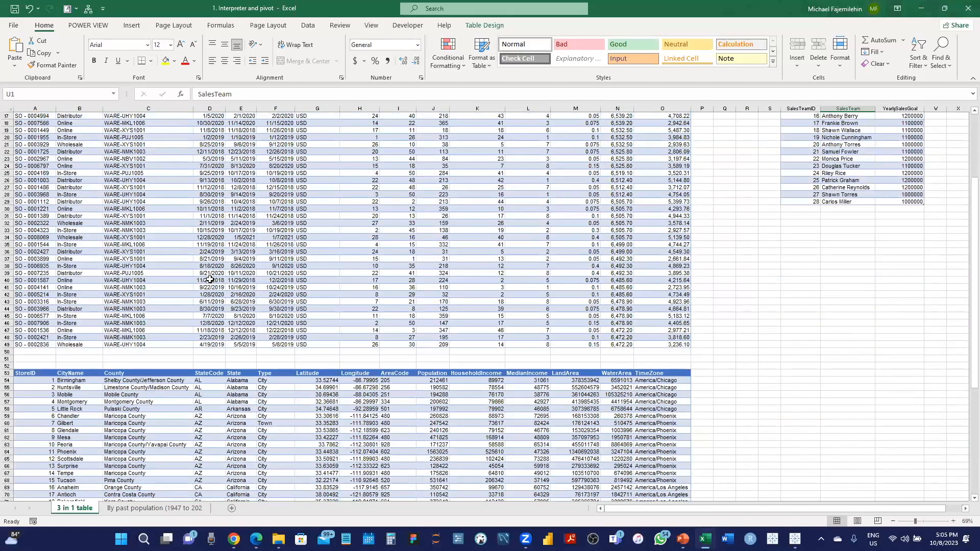
pyautogui.scroll(5, 210, 279)
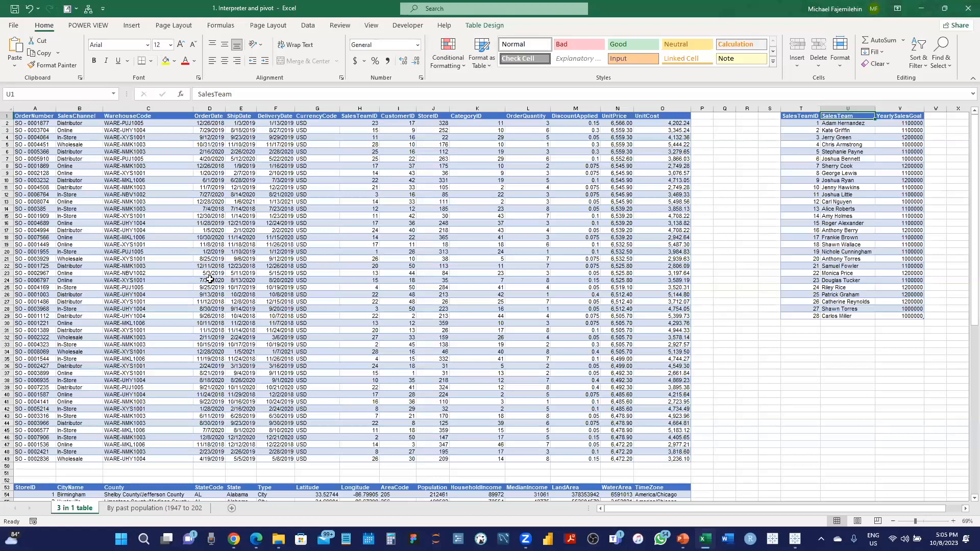
pyautogui.click(222, 261)
pyautogui.scroll(-2, 170, 227)
pyautogui.scroll(2, 170, 226)
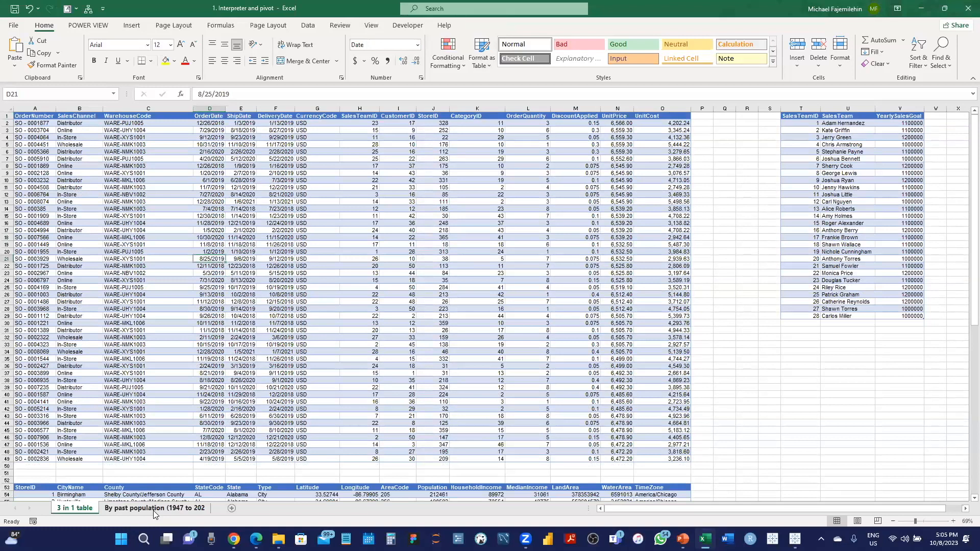
# Inspect the Indian states population sheet, checking its merged title and the two header rows 4 and 5.
pyautogui.click(154, 509)
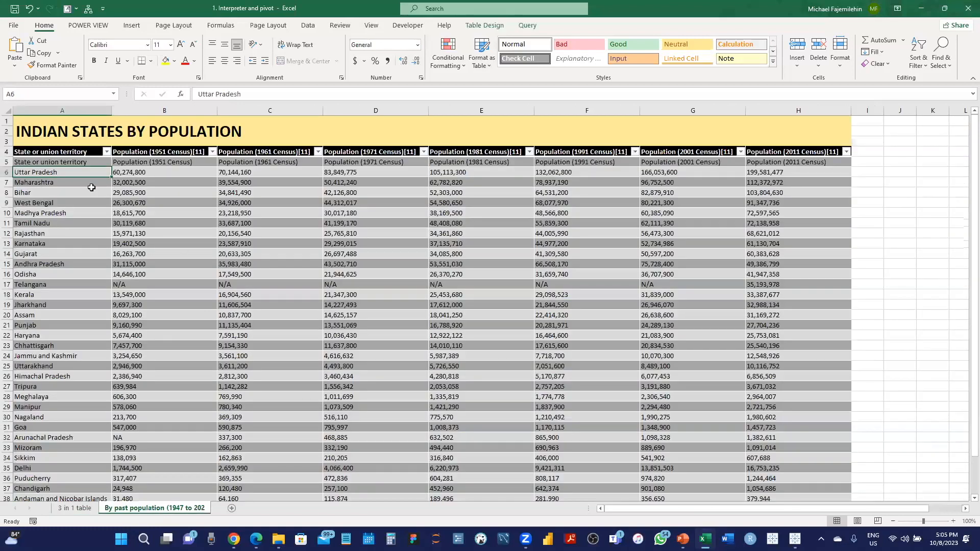
pyautogui.scroll(-1, 91, 187)
pyautogui.scroll(1, 92, 188)
pyautogui.scroll(-2, 49, 178)
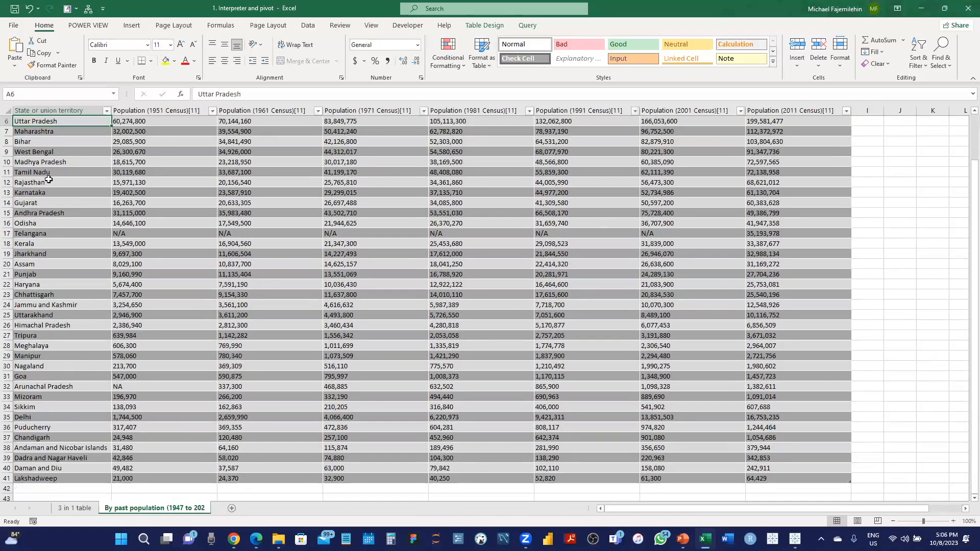
pyautogui.scroll(2, 194, 185)
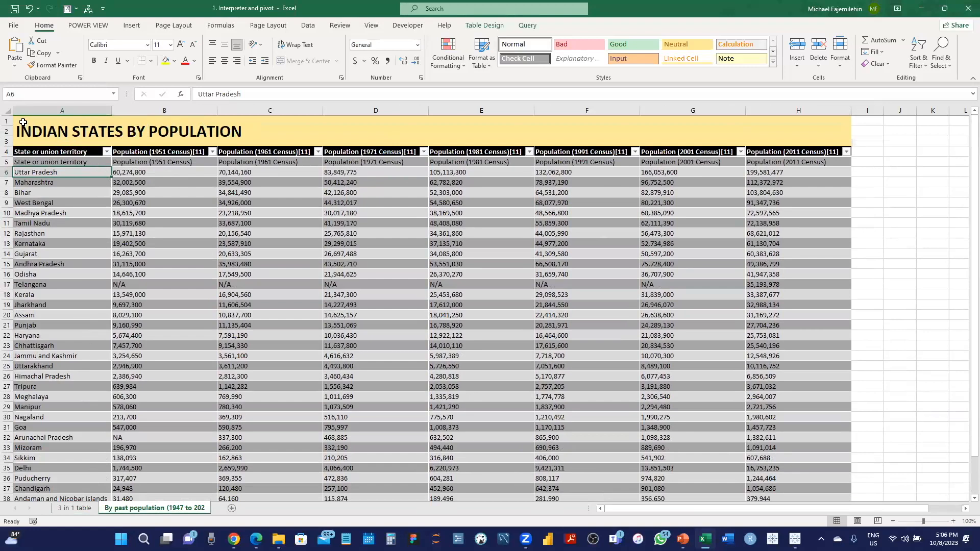
pyautogui.click(49, 127)
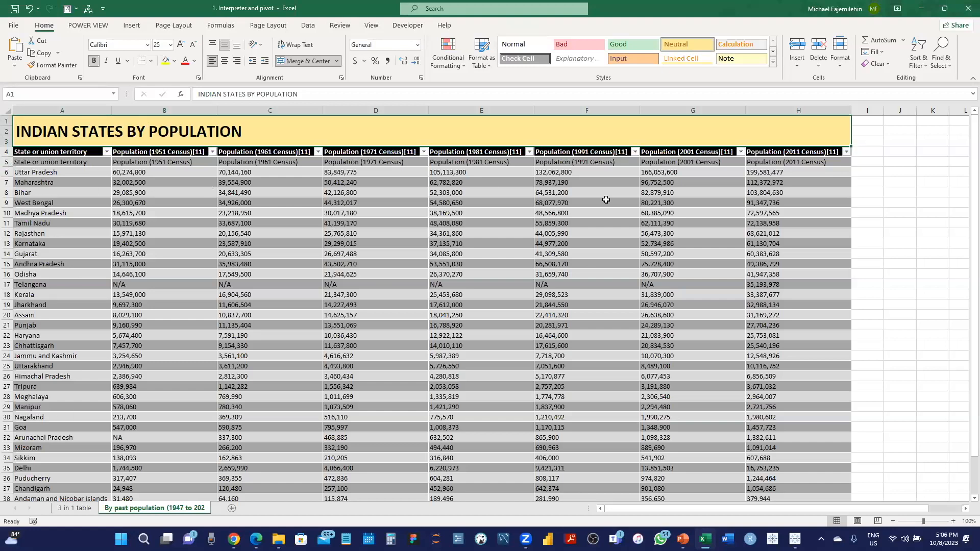
pyautogui.click(8, 151)
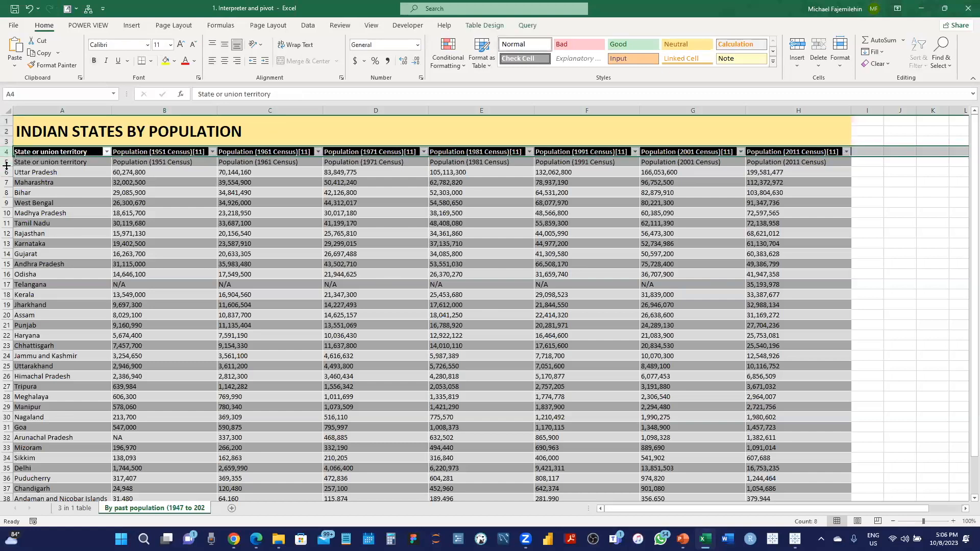
pyautogui.click(8, 163)
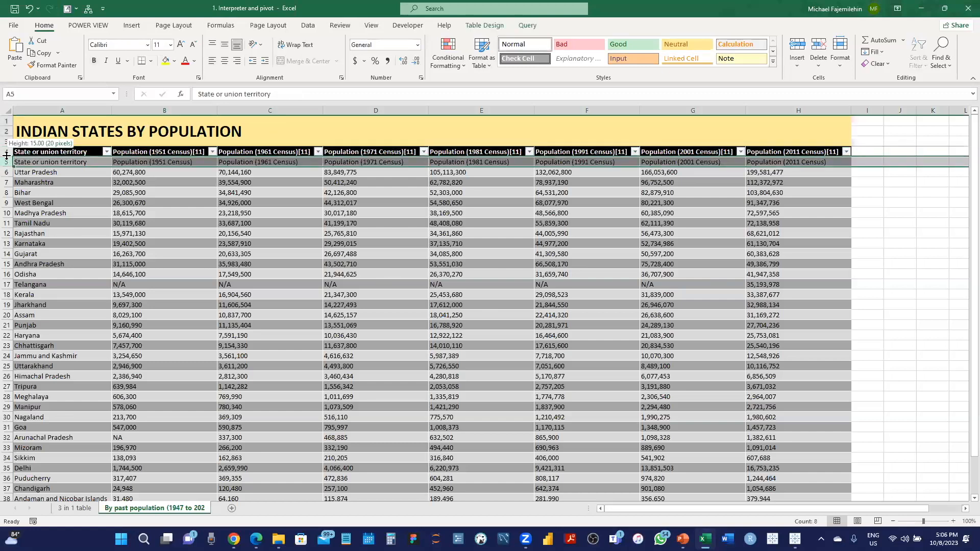
# Check the census entries in the Telangana row and the 1951 entry for Arunachal Pradesh for missing values.
pyautogui.click(136, 285)
pyautogui.click(237, 285)
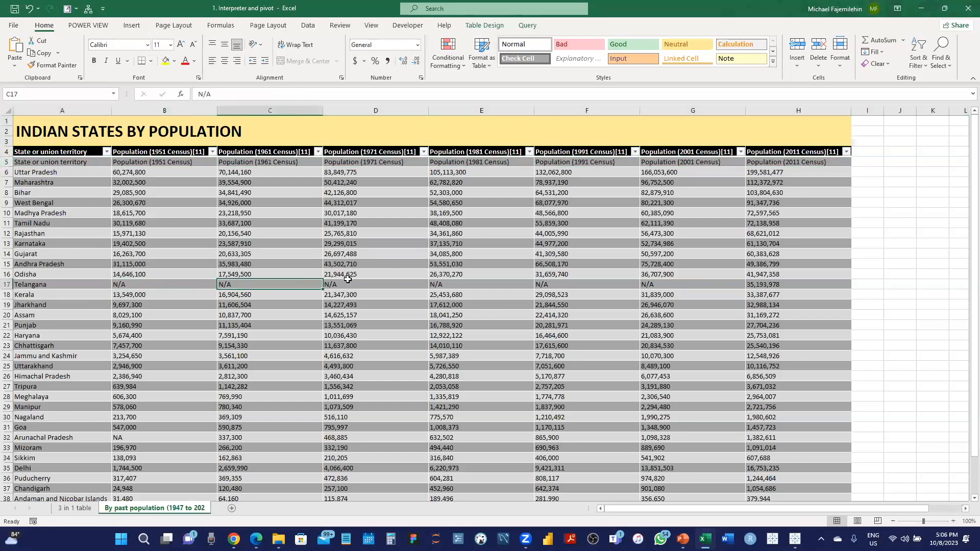
pyautogui.click(34, 286)
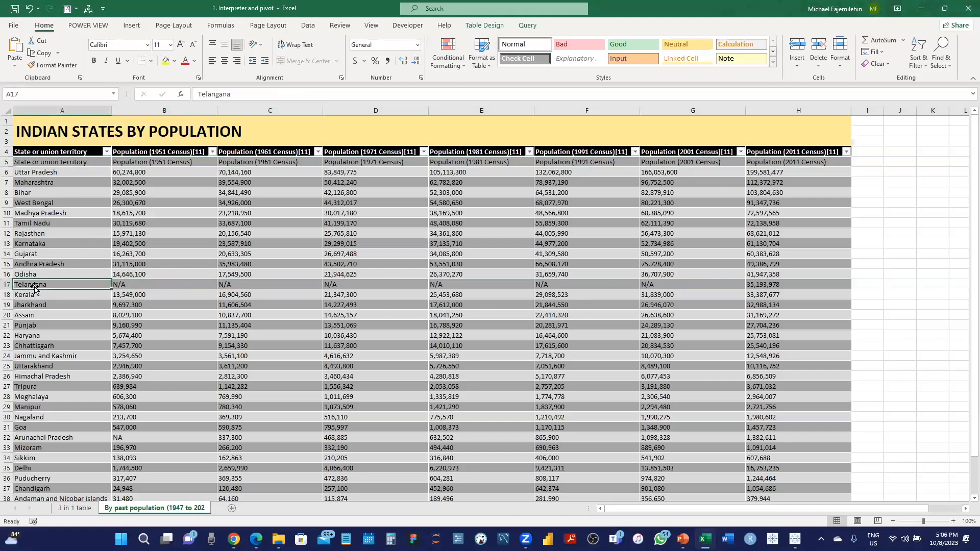
pyautogui.click(165, 287)
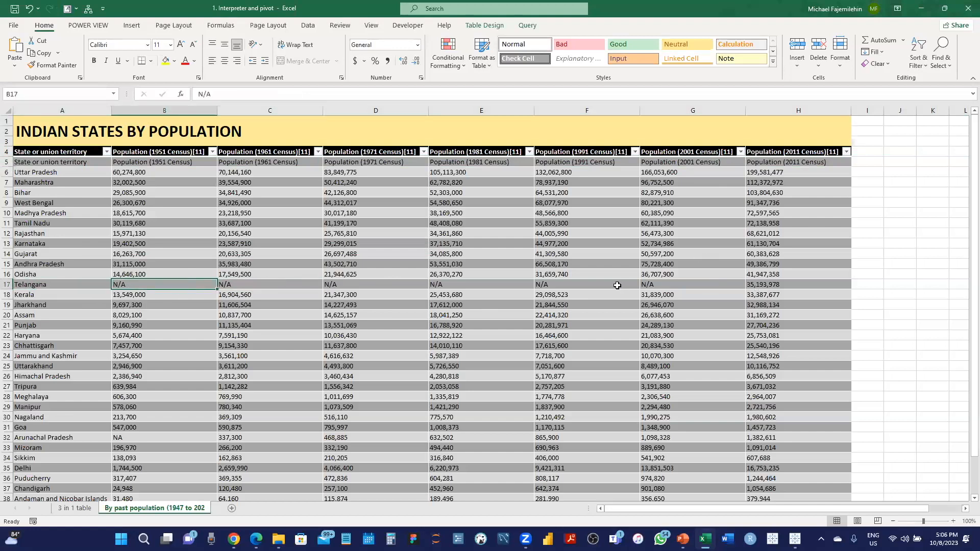
pyautogui.click(788, 285)
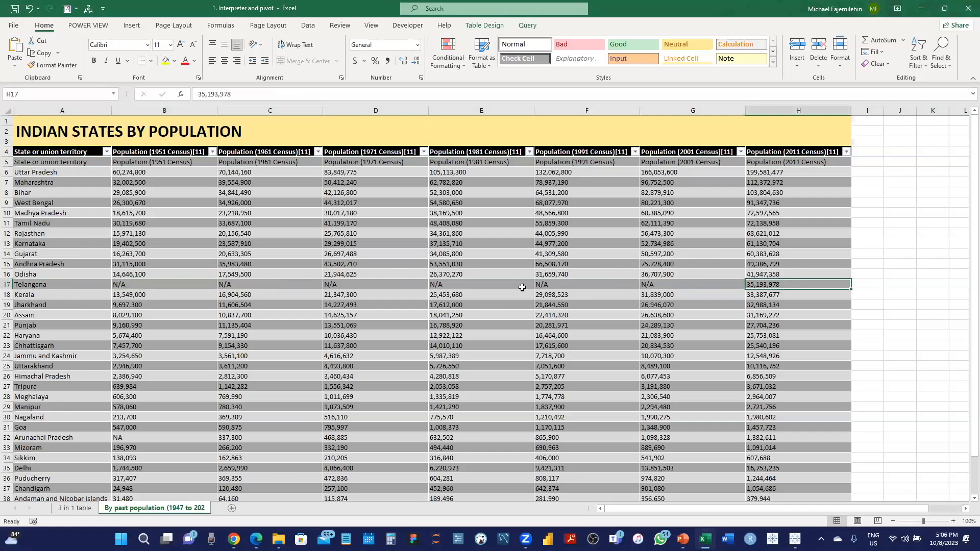
pyautogui.click(702, 284)
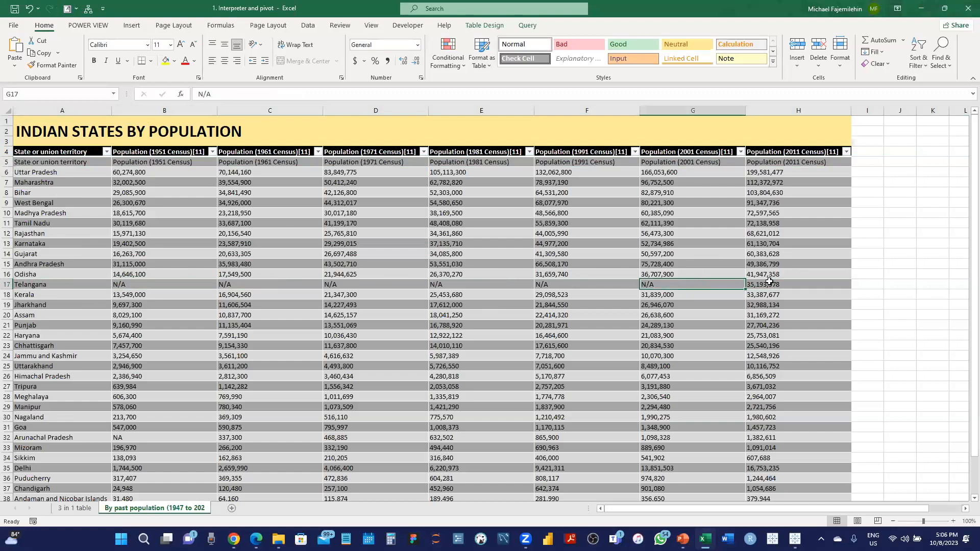
pyautogui.click(778, 283)
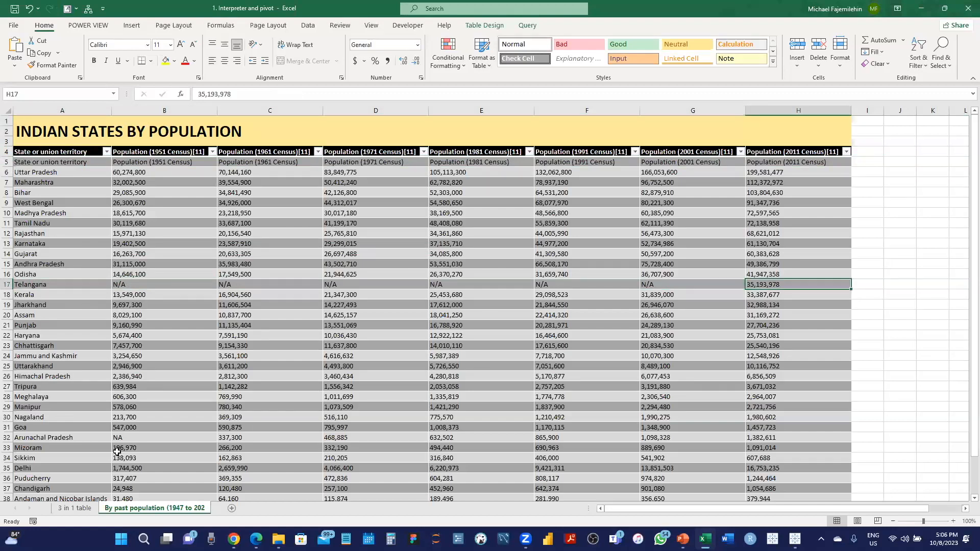
pyautogui.click(125, 439)
# Return to the "3 in 1 table" sheet and review how its tables are arranged.
pyautogui.click(72, 508)
pyautogui.scroll(-5, 526, 348)
pyautogui.scroll(5, 546, 271)
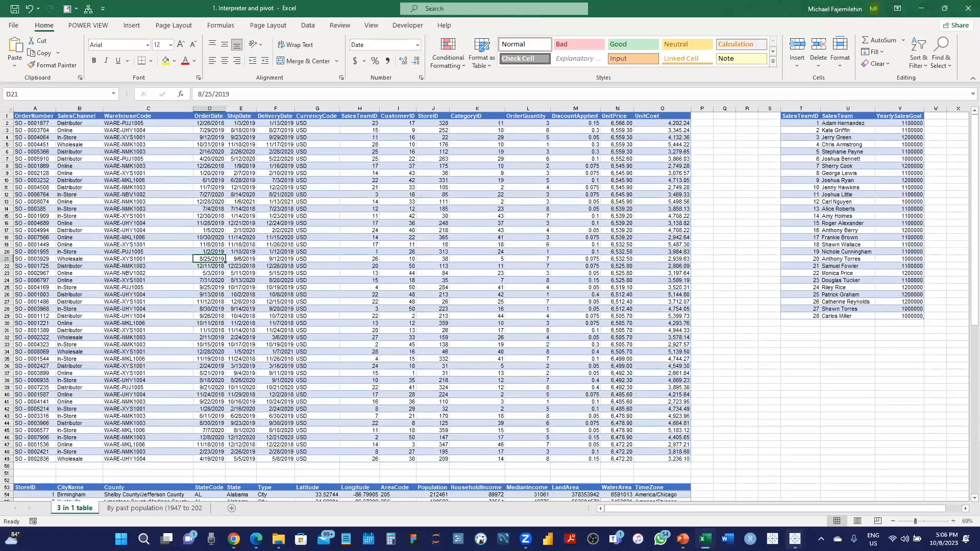
# Switch to Tableau's Book1 and connect it to the Excel file "1. Interpreter and pivot".
pyautogui.moveTo(795, 539)
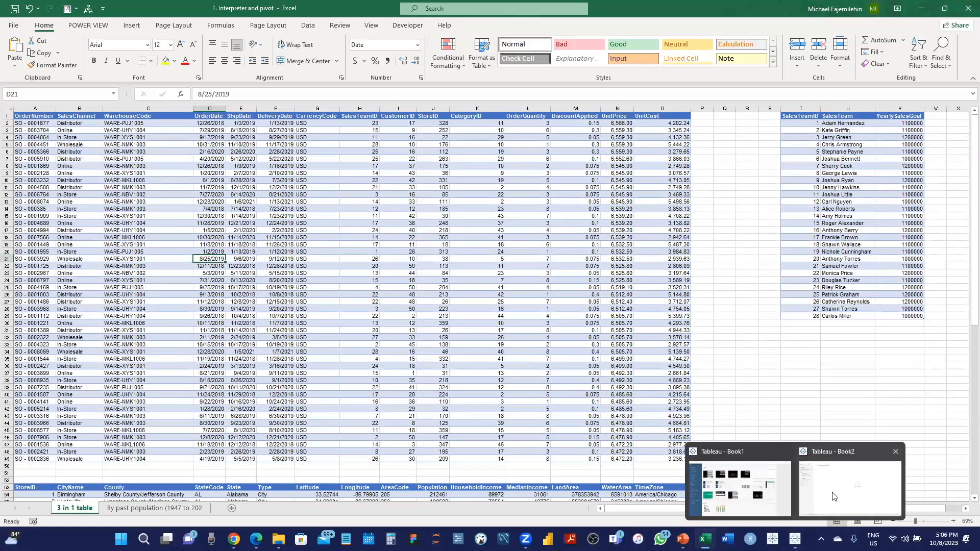
pyautogui.click(749, 483)
pyautogui.click(69, 138)
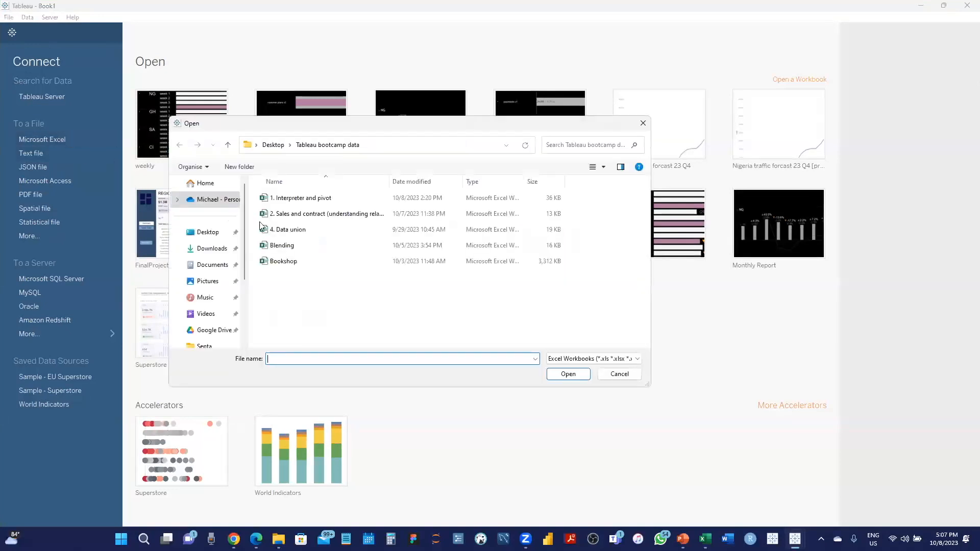
pyautogui.doubleClick(328, 199)
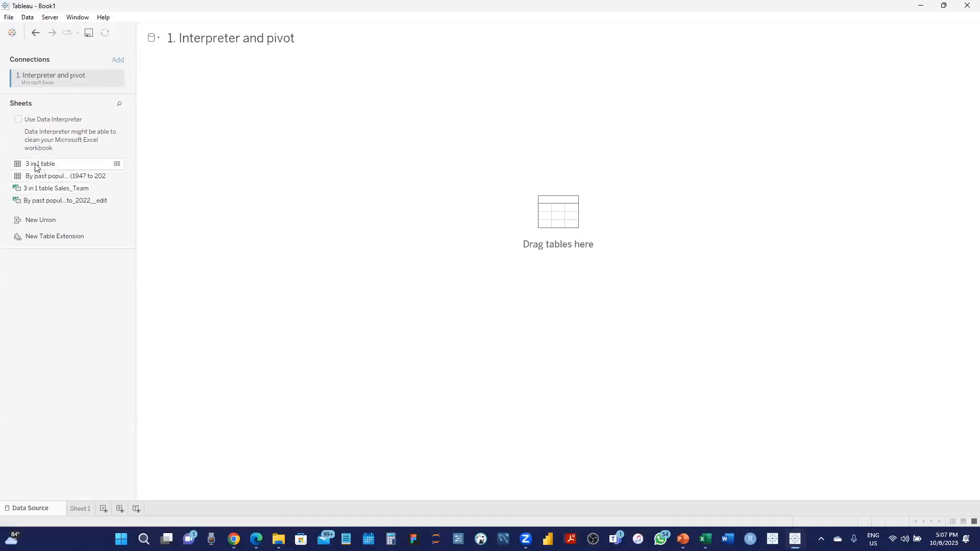
# Load the "3 in 1 table" sheet into the data source canvas and examine its columns, including F16 to F19, for empty values.
pyautogui.moveTo(37, 167); pyautogui.dragTo(299, 101)
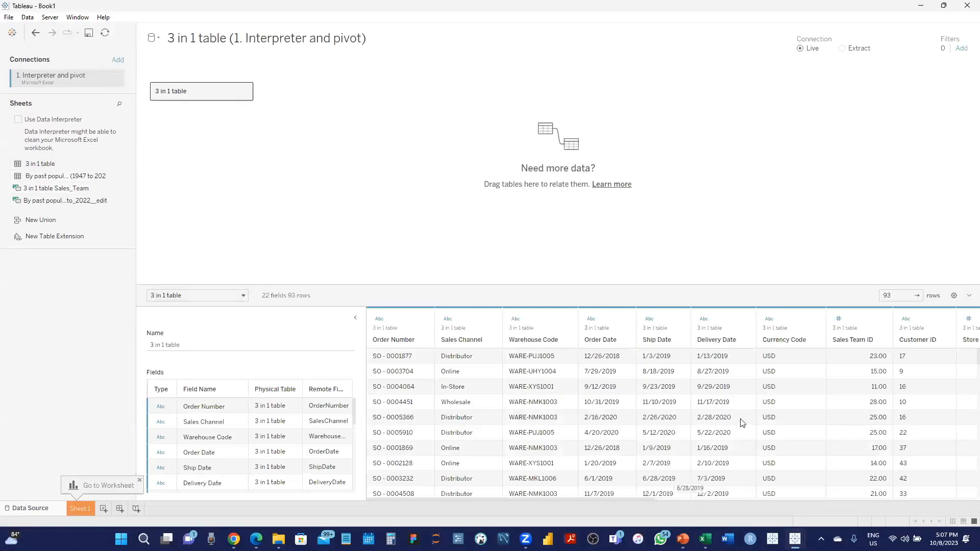
pyautogui.hscroll(1, 743, 423)
pyautogui.hscroll(5, 742, 423)
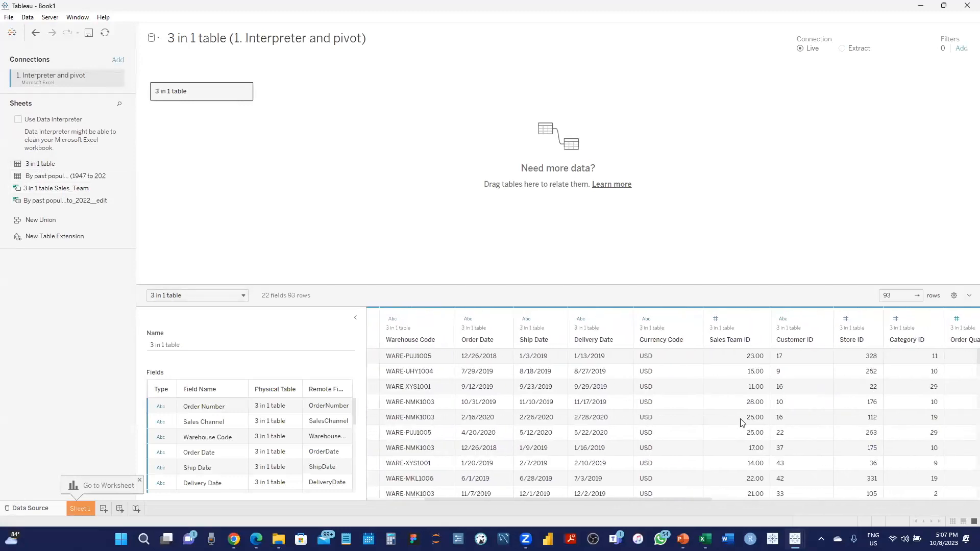
pyautogui.hscroll(-5, 742, 424)
pyautogui.hscroll(1, 743, 423)
pyautogui.hscroll(6, 743, 423)
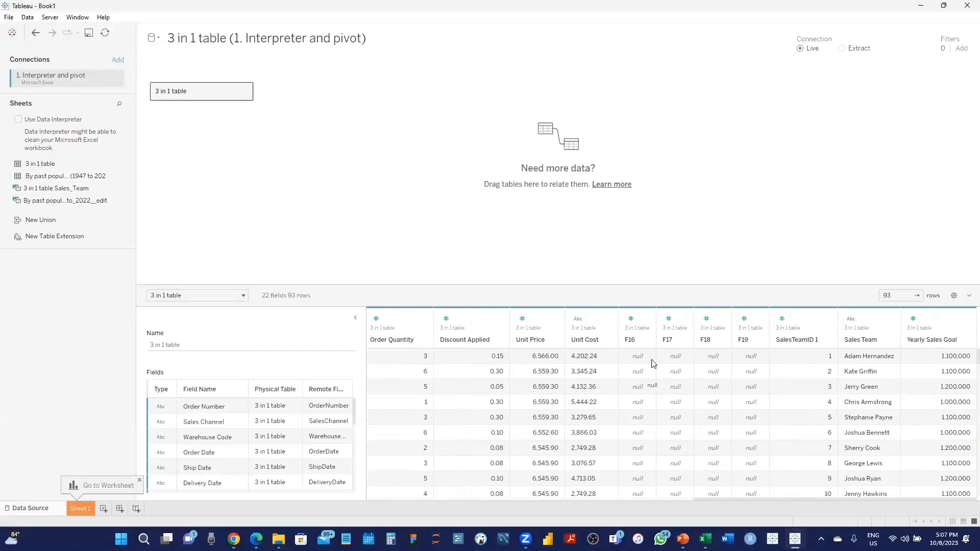
pyautogui.scroll(-10, 559, 393)
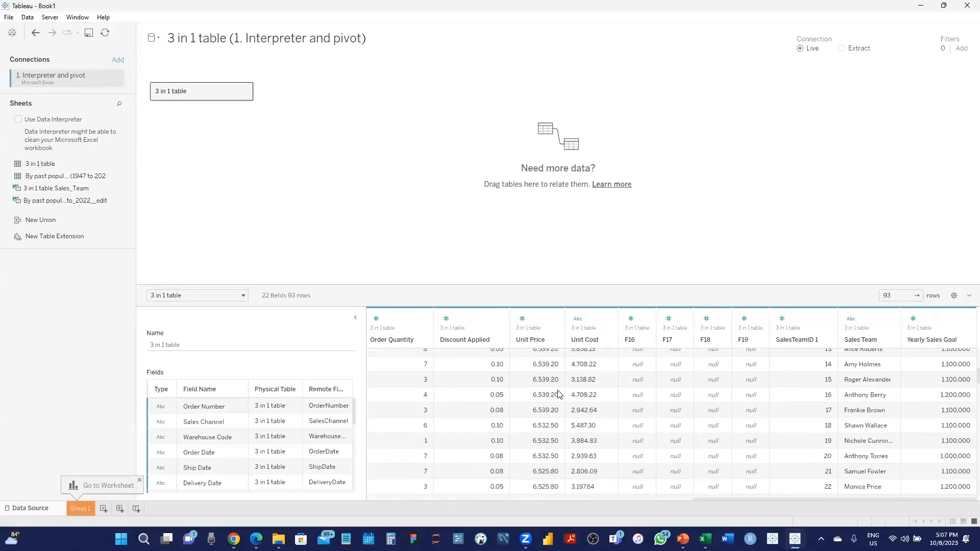
# Examine the lower rows of "3 in 1 table" for the embedded header row with StoreID, CityName, County and StateCode.
pyautogui.hscroll(-10, 559, 393)
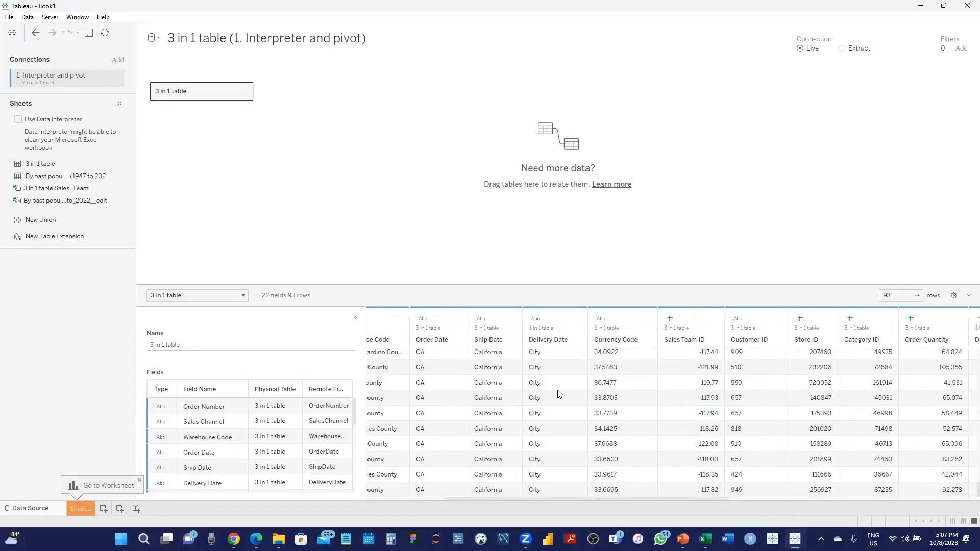
pyautogui.scroll(10, 559, 393)
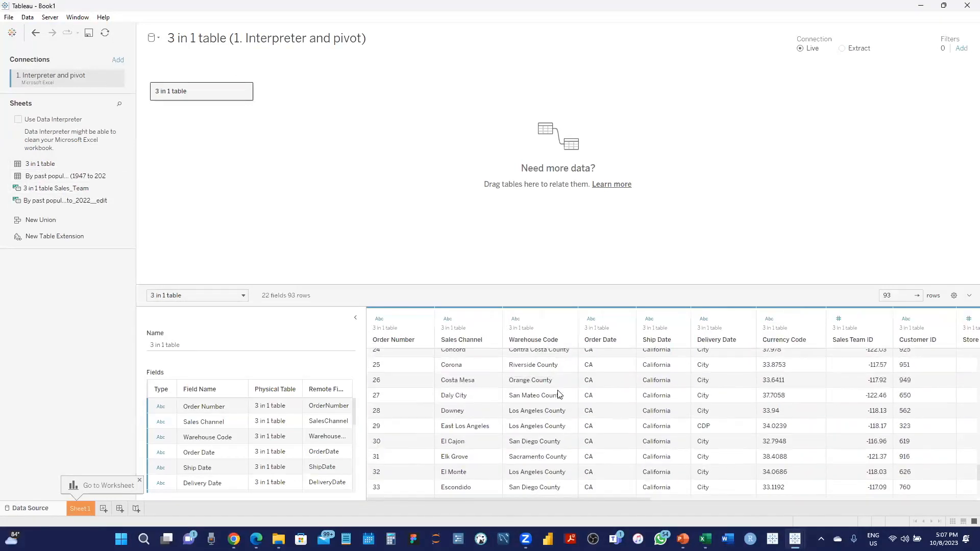
pyautogui.scroll(1, 558, 393)
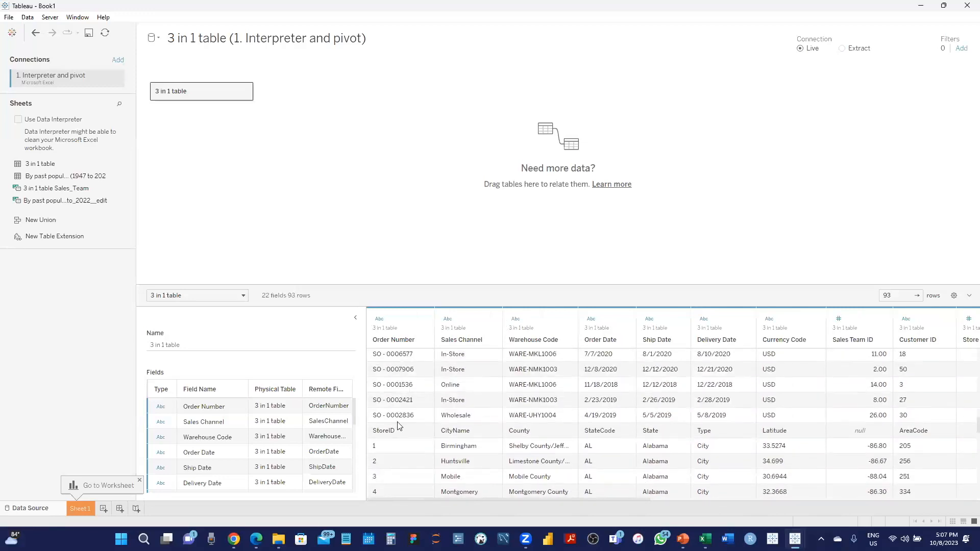
pyautogui.click(465, 435)
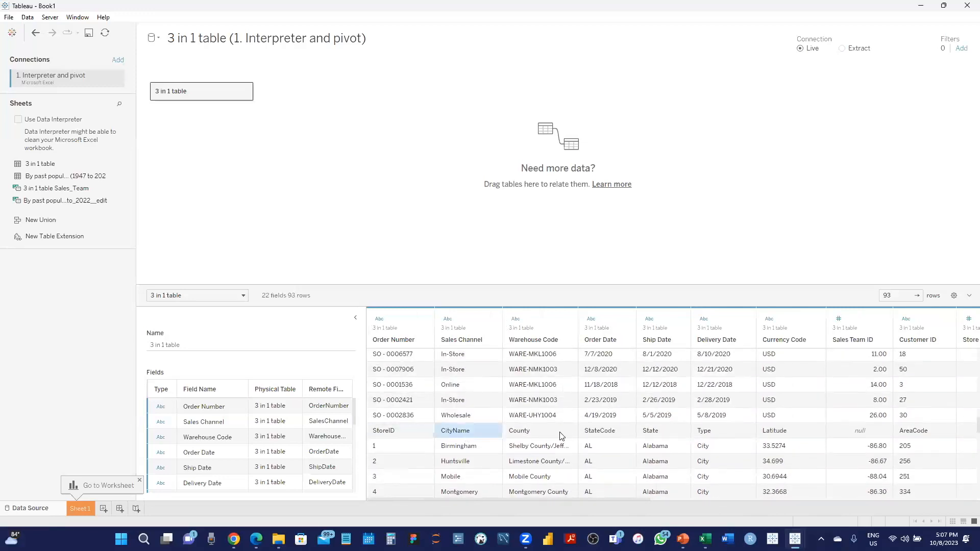
pyautogui.click(569, 437)
pyautogui.click(620, 435)
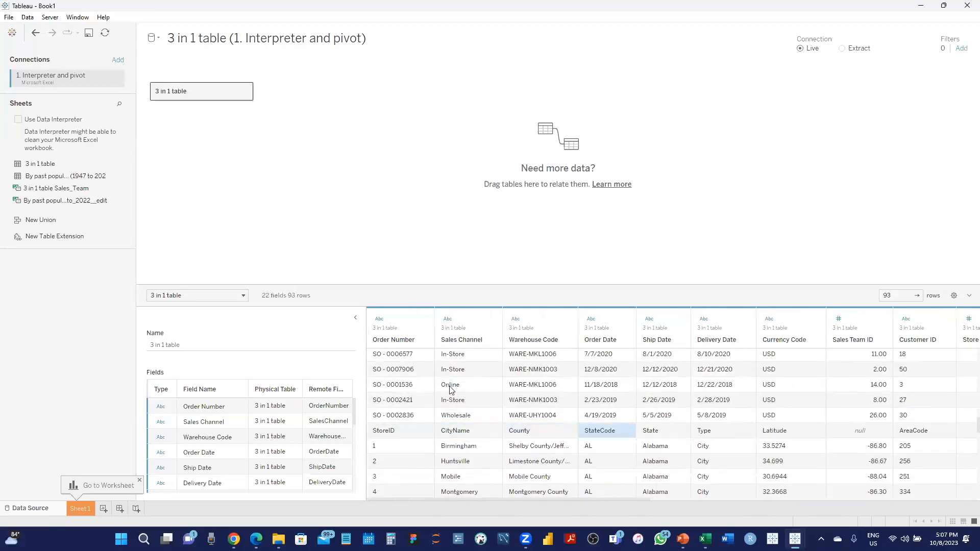
pyautogui.scroll(5, 449, 386)
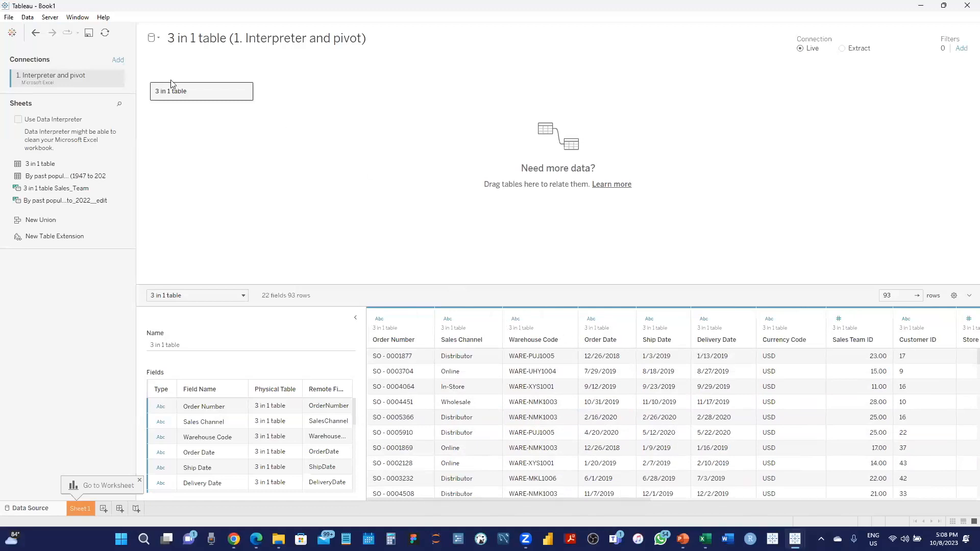
# Replace the canvas table with the "By past population (1947 to 202" sheet and check its two "State or union territory" rows.
pyautogui.moveTo(202, 97); pyautogui.dragTo(56, 334)
pyautogui.moveTo(47, 178); pyautogui.dragTo(260, 99)
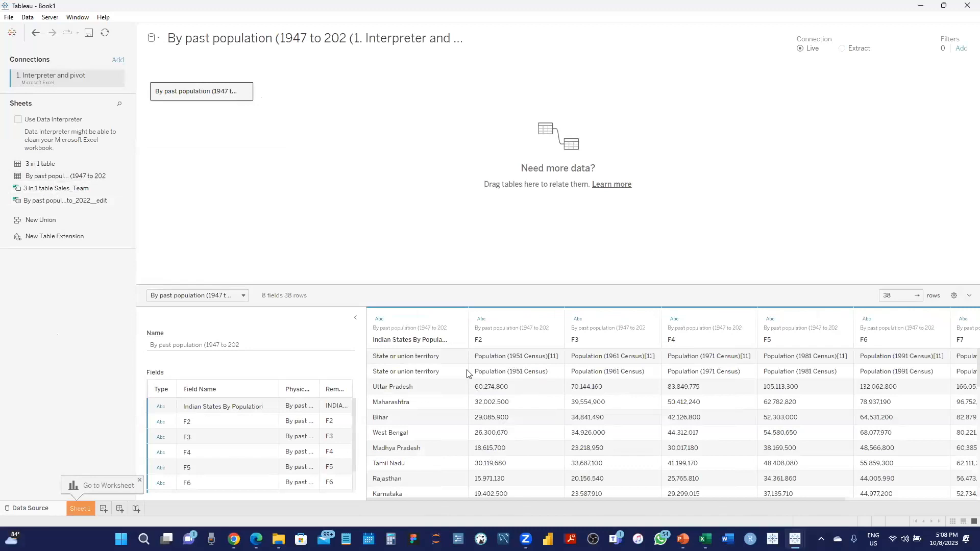
pyautogui.click(409, 353)
pyautogui.click(400, 373)
pyautogui.click(400, 360)
pyautogui.click(400, 371)
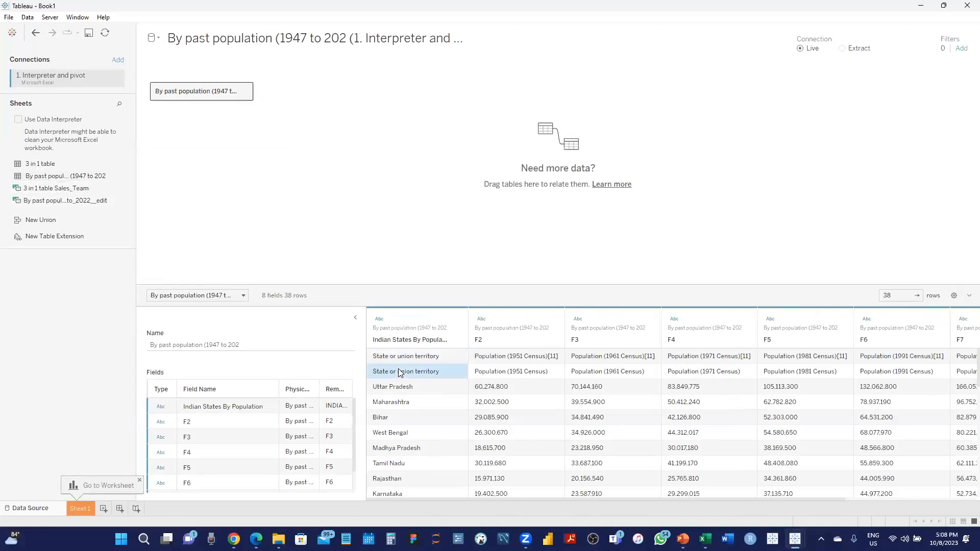
pyautogui.click(398, 358)
# Inspect the "Indian States By Population" column header and the F-numbered columns, ending with the population table removed from the canvas.
pyautogui.click(394, 343)
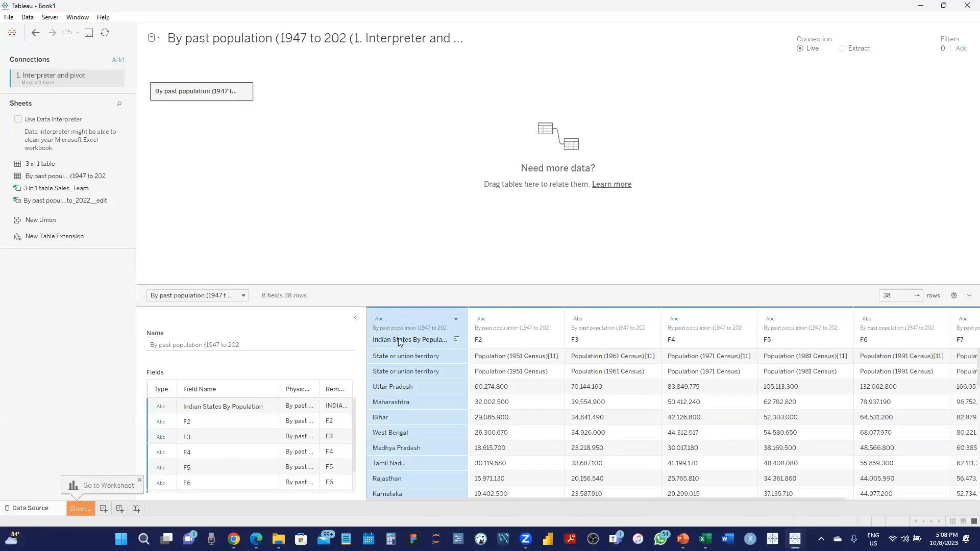
pyautogui.doubleClick(398, 339)
pyautogui.press('Escape')
pyautogui.hscroll(3, 866, 361)
pyautogui.hscroll(-3, 866, 361)
pyautogui.moveTo(198, 91); pyautogui.dragTo(87, 309)
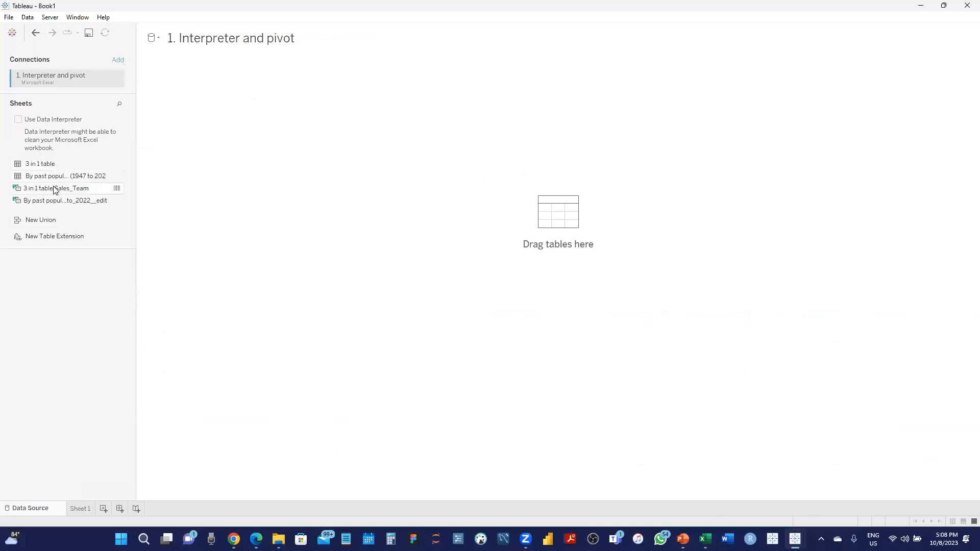
# Preview the population named range ending in "to_2022__edit" on the canvas, checking its census columns, and remove it again.
pyautogui.moveTo(51, 201); pyautogui.dragTo(264, 100)
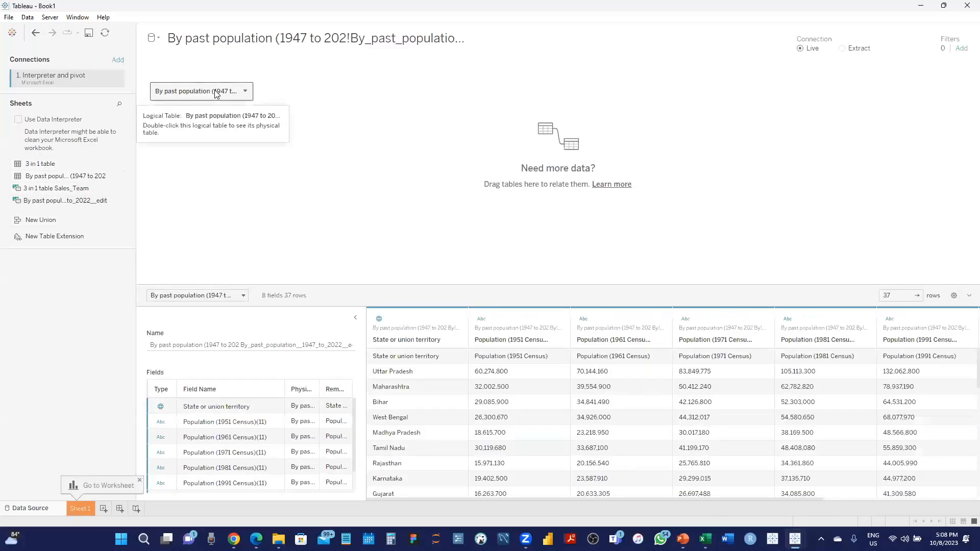
pyautogui.hscroll(2, 750, 424)
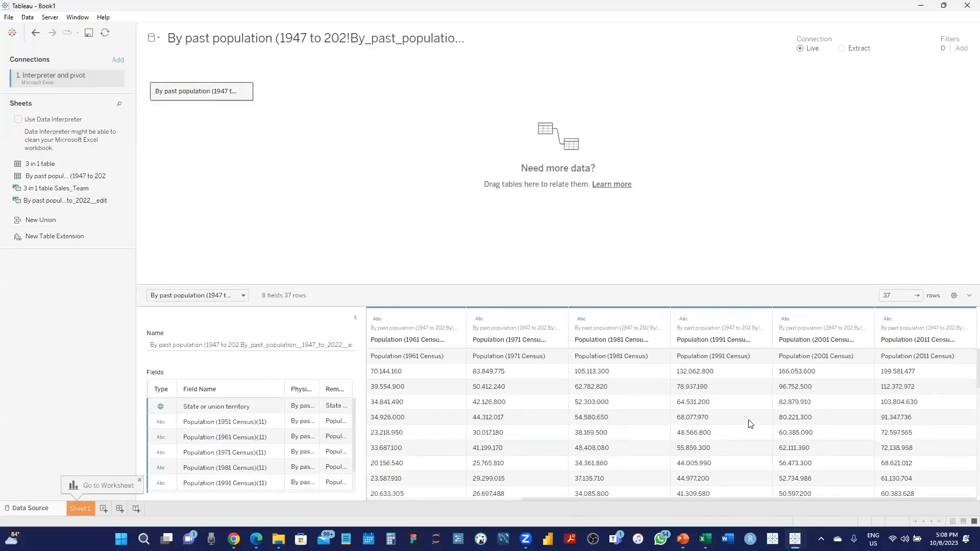
pyautogui.hscroll(-2, 516, 388)
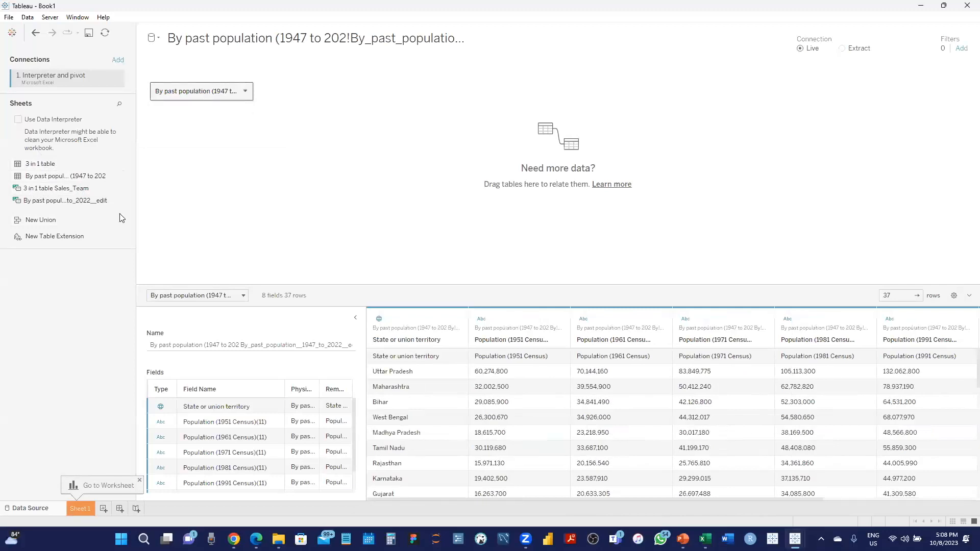
pyautogui.moveTo(195, 92); pyautogui.dragTo(65, 291)
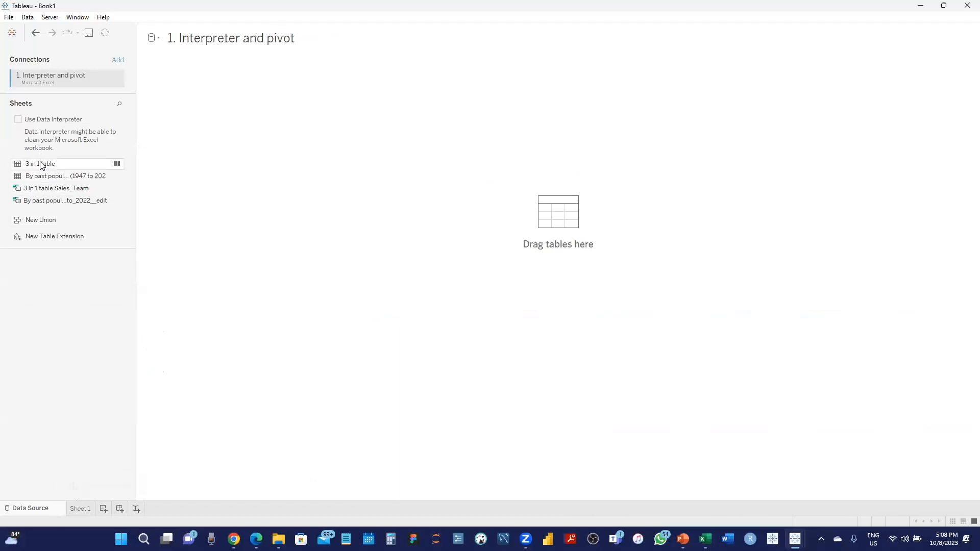
# Add the "By past population (1947 to 202" sheet to the canvas and clean the workbook with Data Interpreter.
pyautogui.moveTo(42, 180); pyautogui.dragTo(246, 92)
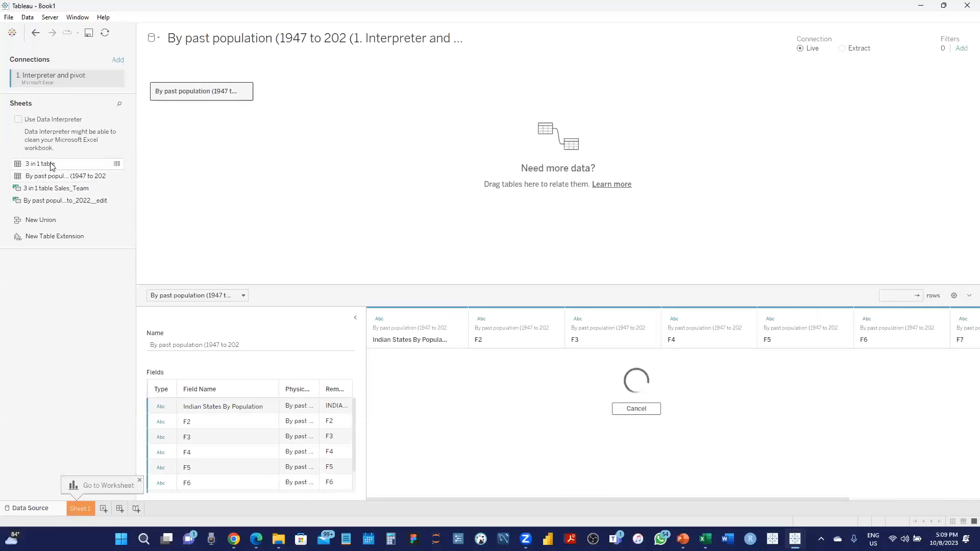
pyautogui.click(18, 119)
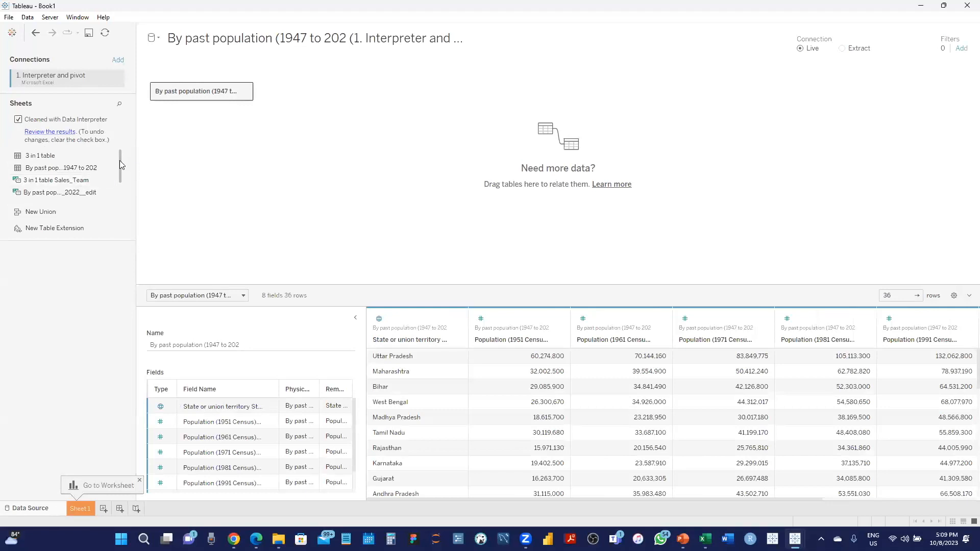
pyautogui.moveTo(118, 162)
pyautogui.mouseDown()
pyautogui.moveTo(120, 187)
pyautogui.moveTo(120, 154)
pyautogui.mouseUp()
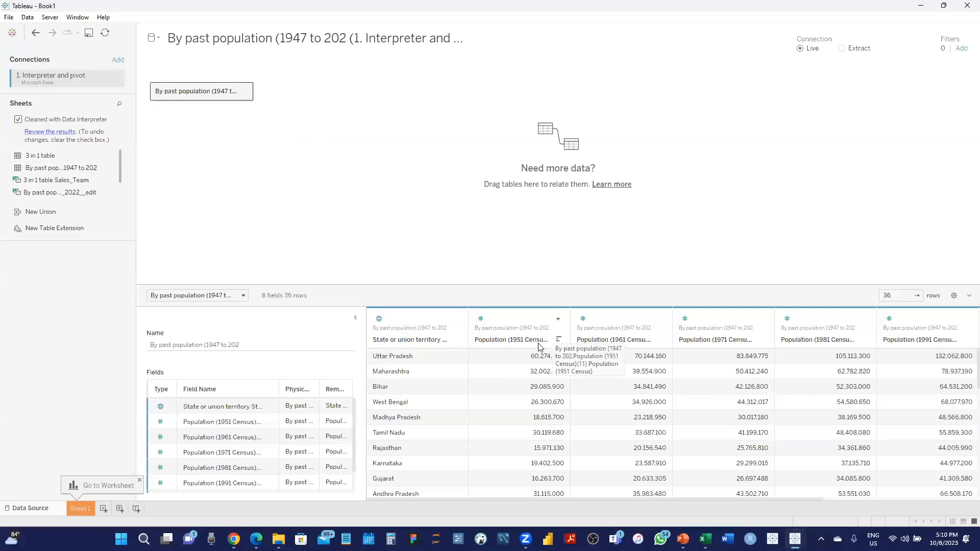
# Review the cleaned population table's census headers and look for null values in the Telangana row and the 1951 column.
pyautogui.hscroll(4, 685, 383)
pyautogui.hscroll(-4, 685, 383)
pyautogui.scroll(-3, 685, 382)
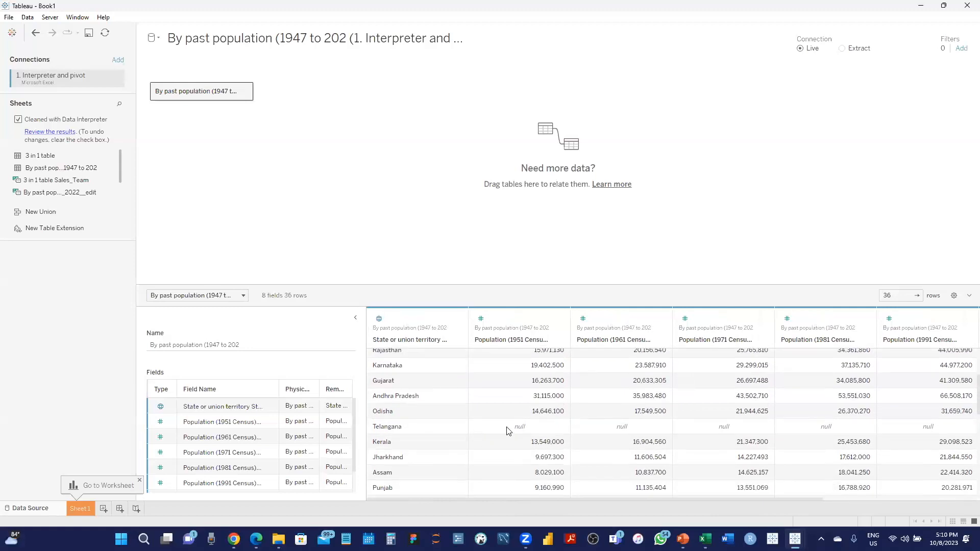
pyautogui.hscroll(2, 635, 431)
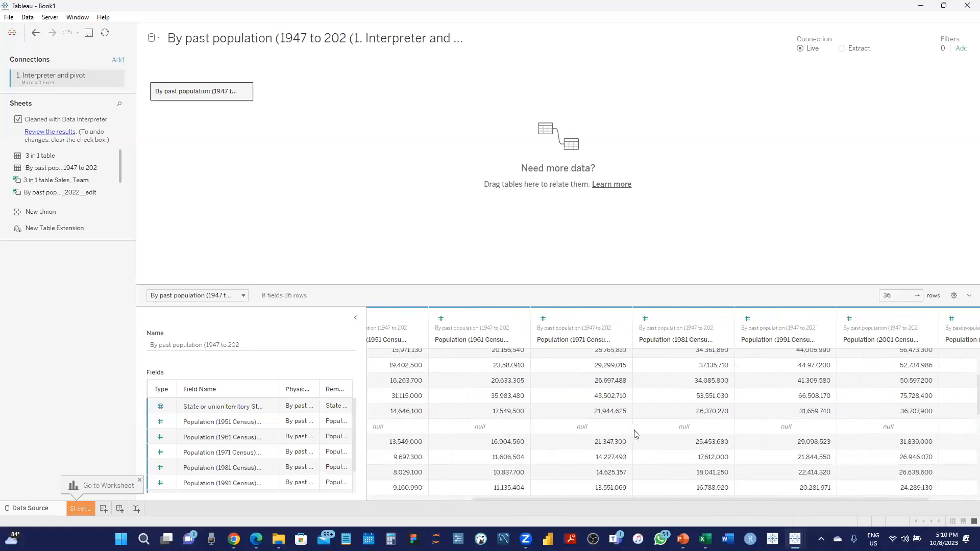
pyautogui.hscroll(-2, 635, 433)
pyautogui.scroll(-5, 635, 434)
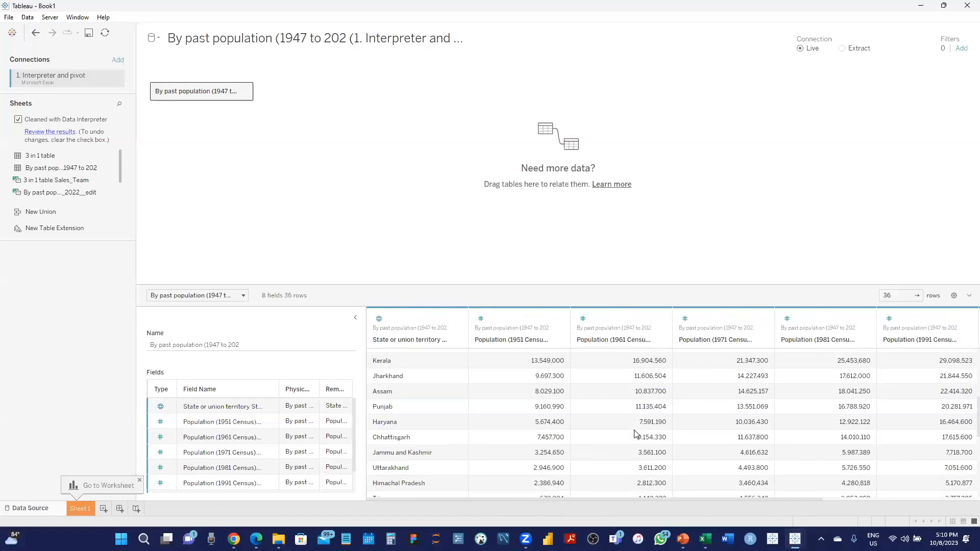
pyautogui.scroll(-1, 635, 433)
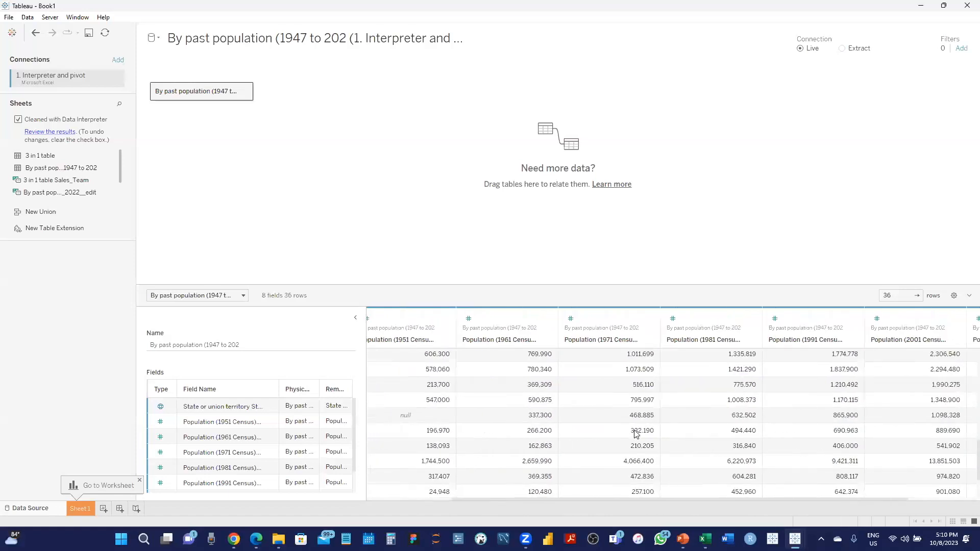
pyautogui.scroll(7, 635, 433)
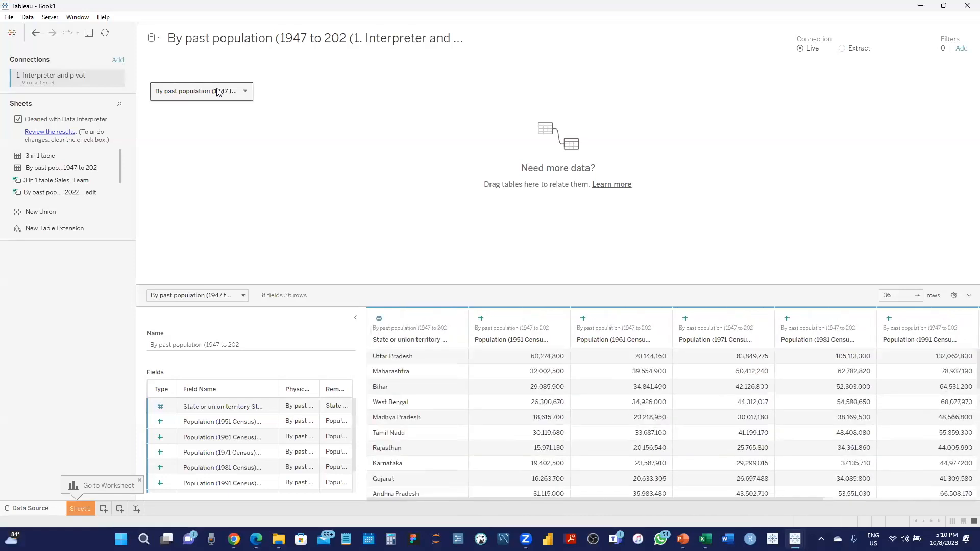
# Replace the population table with the cleaned "3 in 1 table" sheet and review all of its columns.
pyautogui.moveTo(217, 92); pyautogui.dragTo(60, 300)
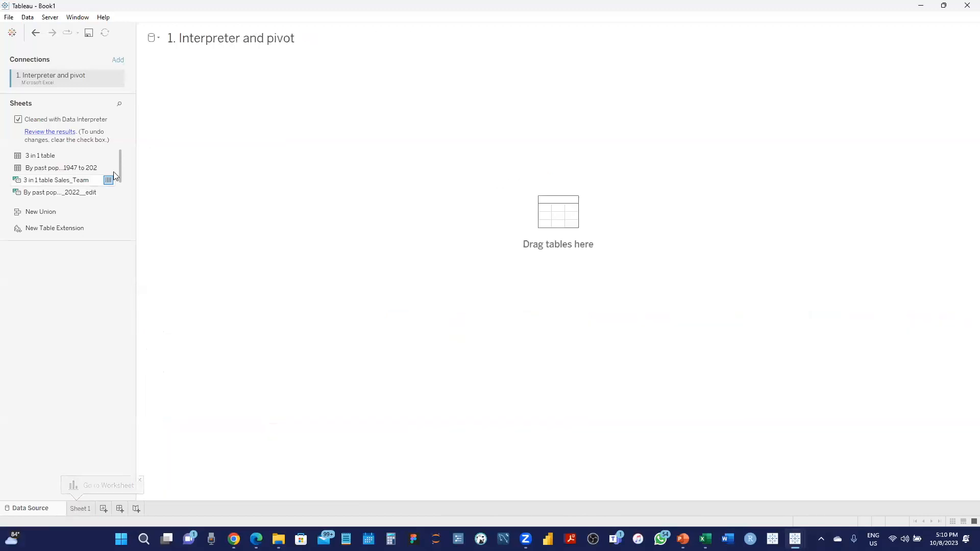
pyautogui.moveTo(43, 156); pyautogui.dragTo(265, 104)
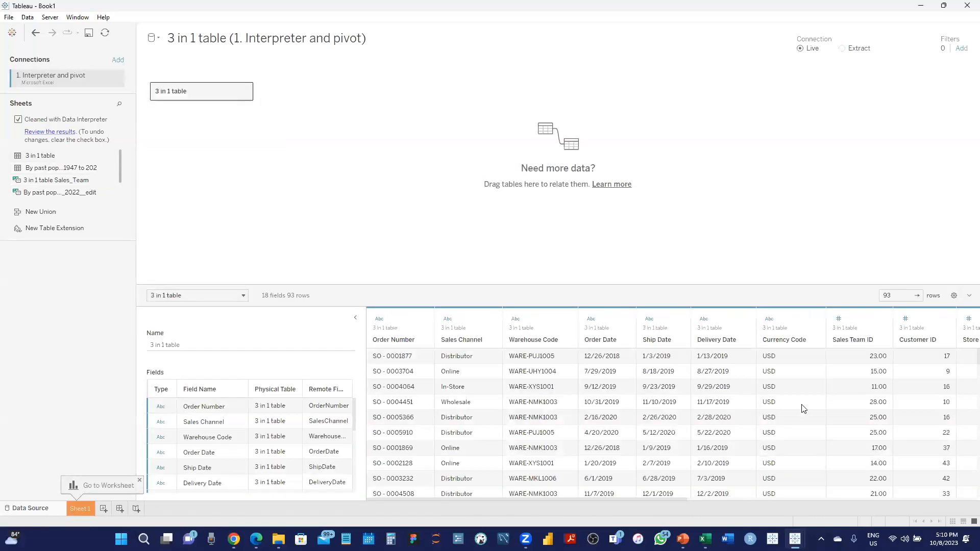
pyautogui.hscroll(10, 833, 417)
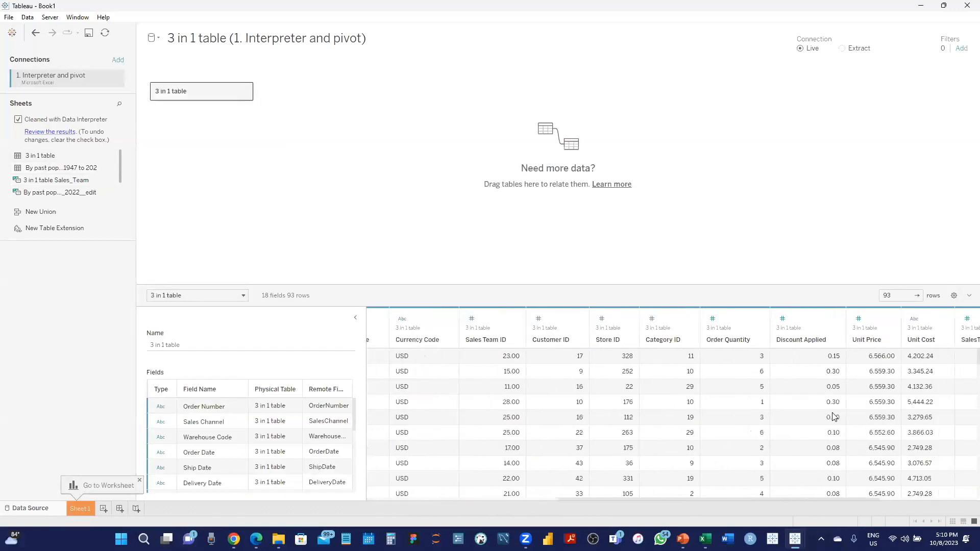
pyautogui.hscroll(-10, 834, 417)
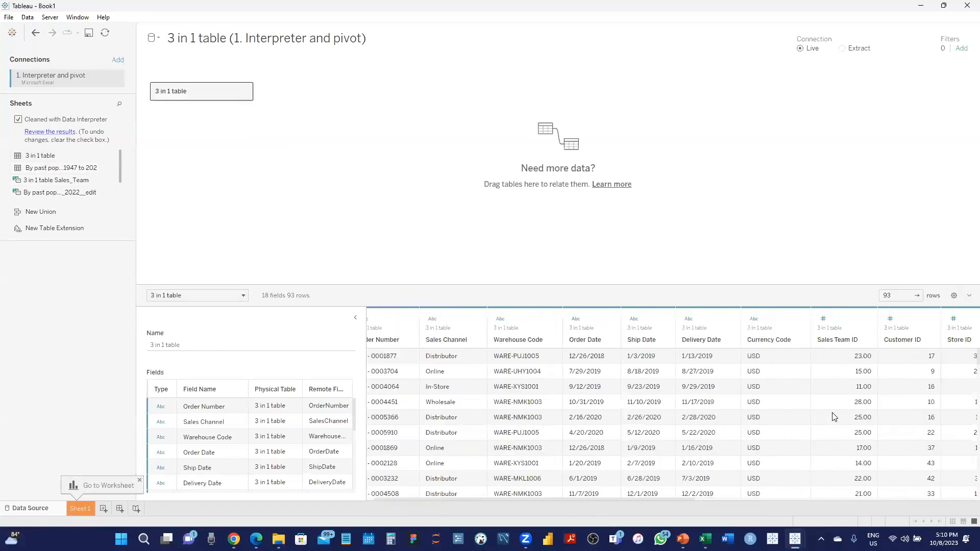
pyautogui.hscroll(10, 833, 417)
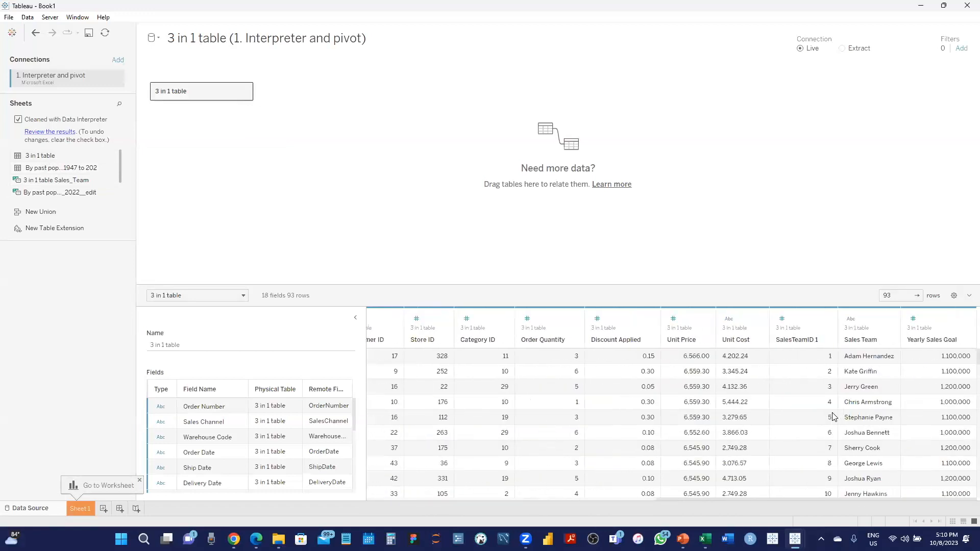
pyautogui.hscroll(-10, 834, 417)
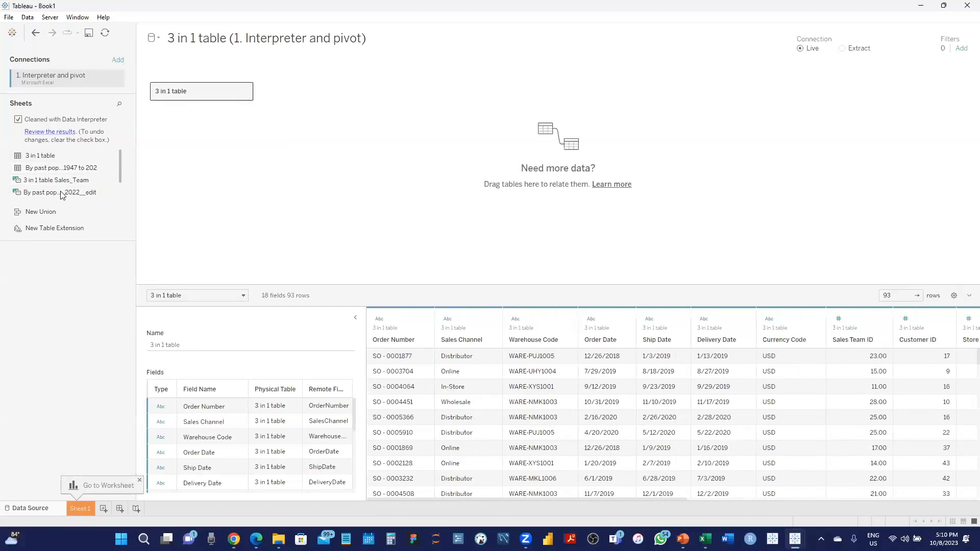
# Preview the "3 in 1 table Sales_Team" named range in place of "3 in 1 table", ending with an empty canvas.
pyautogui.moveTo(120, 154); pyautogui.dragTo(120, 176)
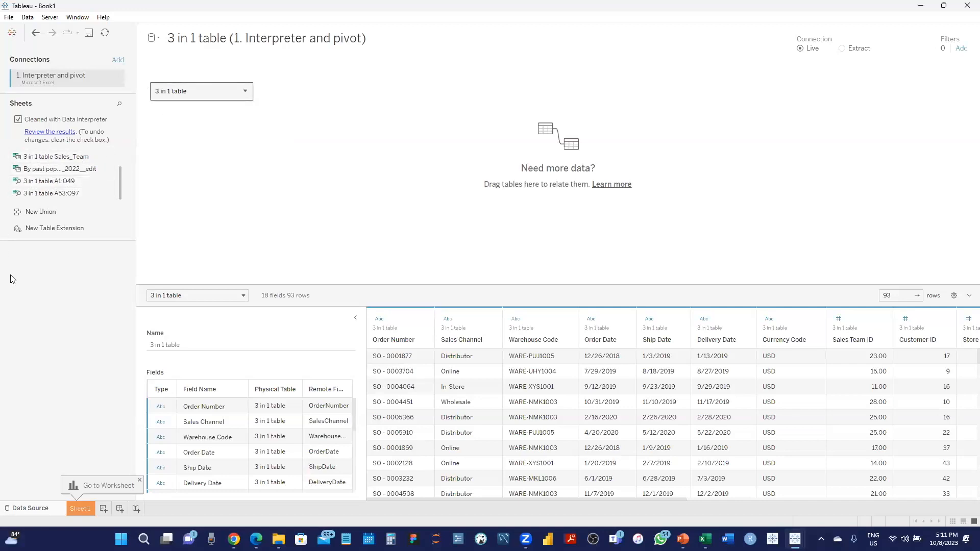
pyautogui.moveTo(43, 170); pyautogui.dragTo(254, 101)
pyautogui.moveTo(255, 104); pyautogui.dragTo(253, 102)
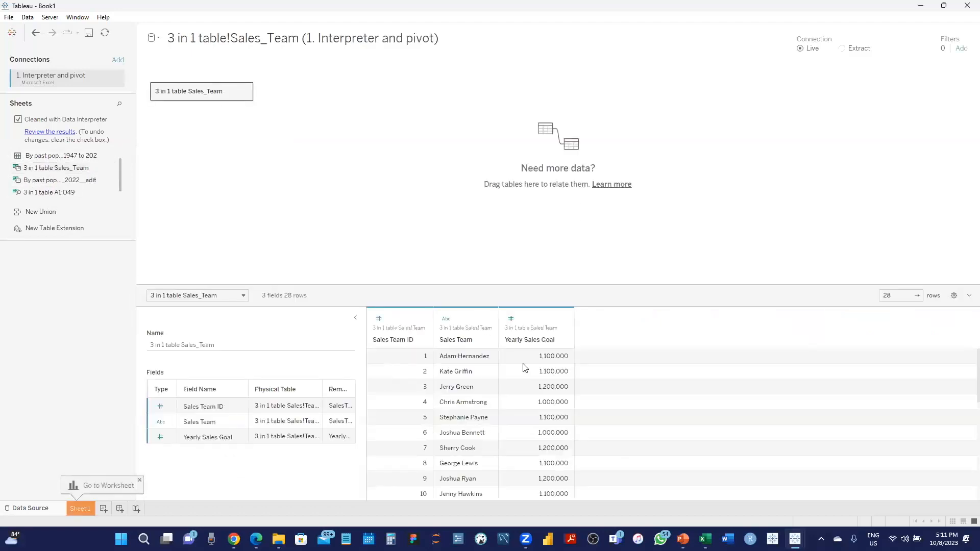
pyautogui.moveTo(176, 91); pyautogui.dragTo(75, 191)
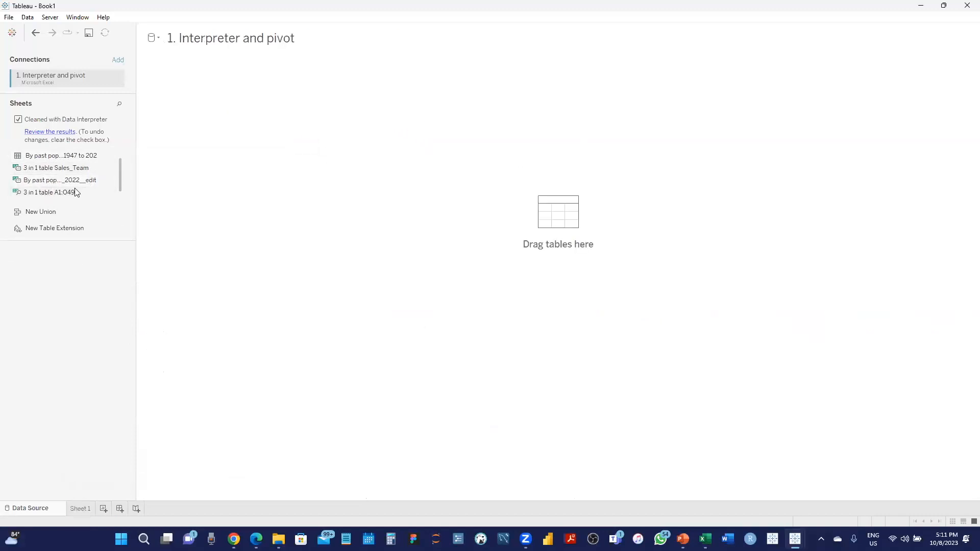
# Preview the detected "3 in 1 table A1:O49" range on the canvas, review its order columns, and remove it again.
pyautogui.doubleClick(71, 195)
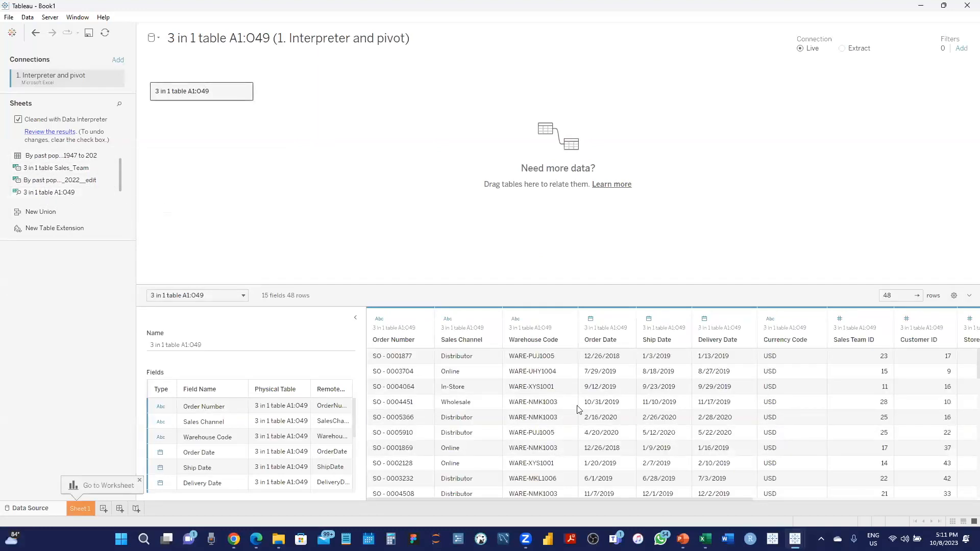
pyautogui.hscroll(5, 643, 416)
pyautogui.hscroll(-5, 642, 416)
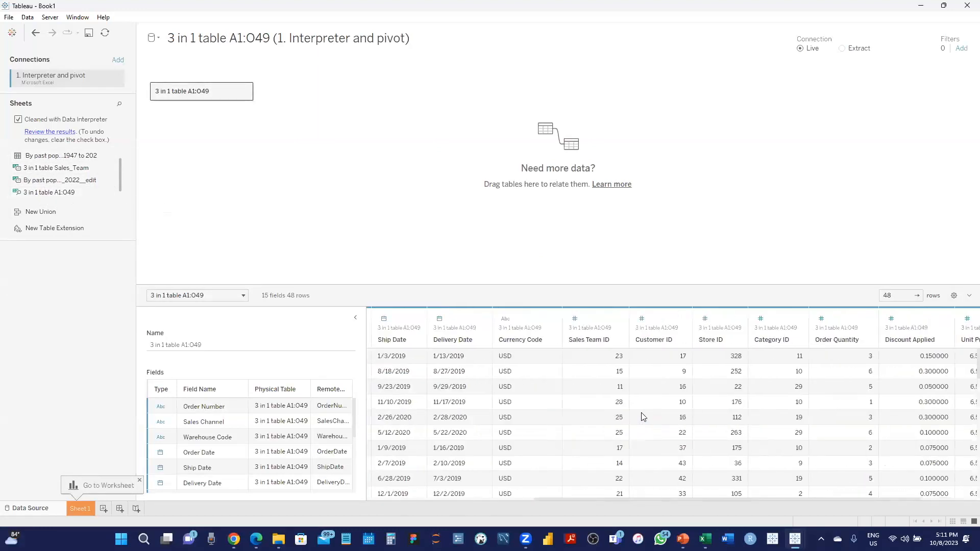
pyautogui.moveTo(34, 378); pyautogui.dragTo(45, 372)
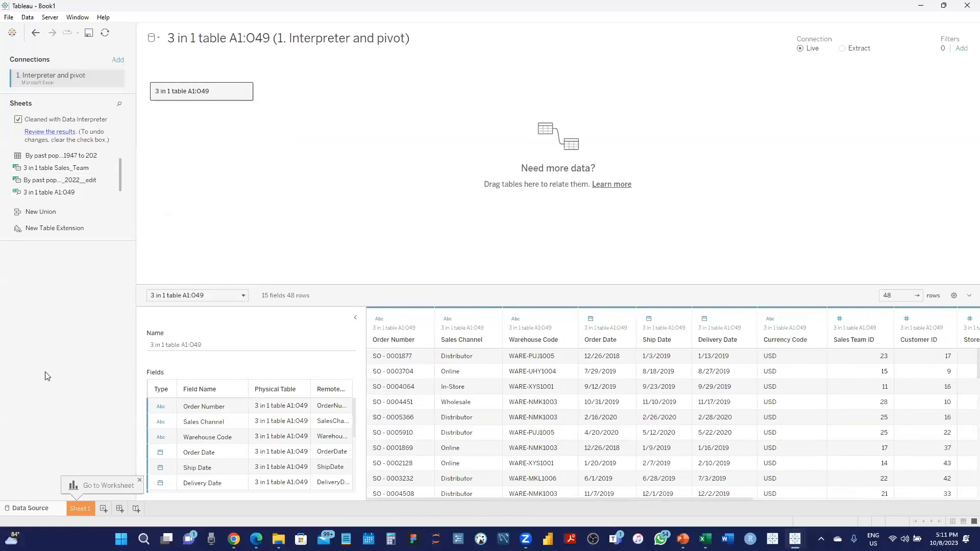
# Preview the detected "3 in 1 table A53:O97" range, review its store columns and rows, and remove it from the canvas.
pyautogui.scroll(-1, 120, 168)
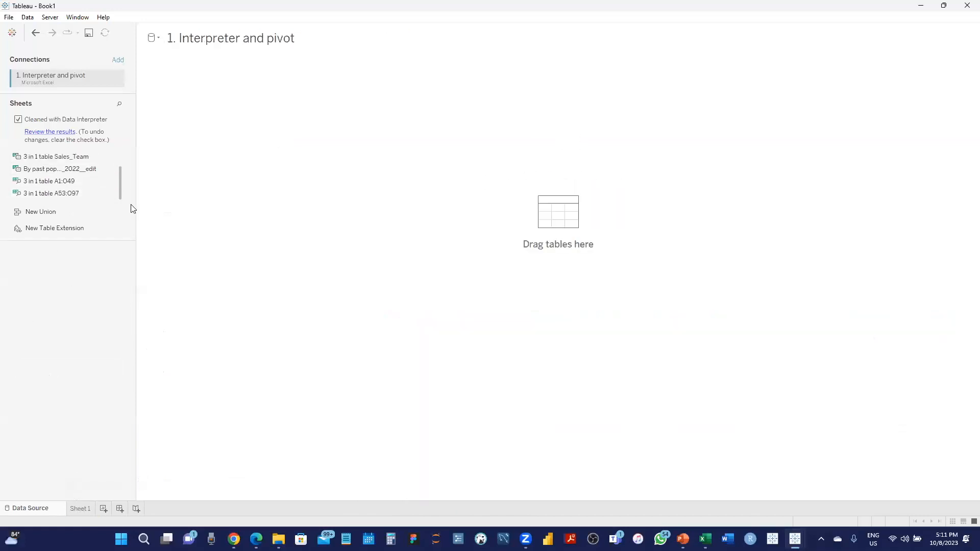
pyautogui.moveTo(51, 194); pyautogui.dragTo(247, 102)
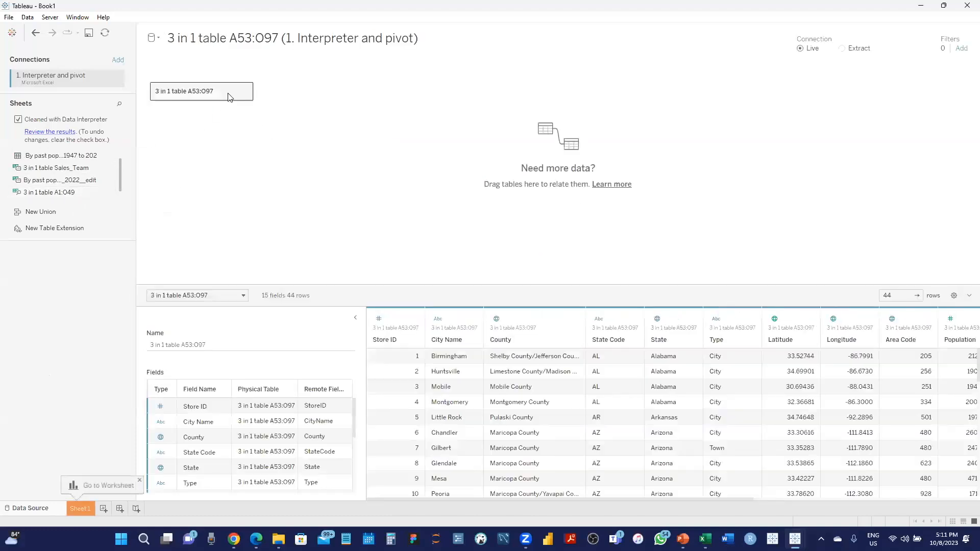
pyautogui.hscroll(5, 746, 419)
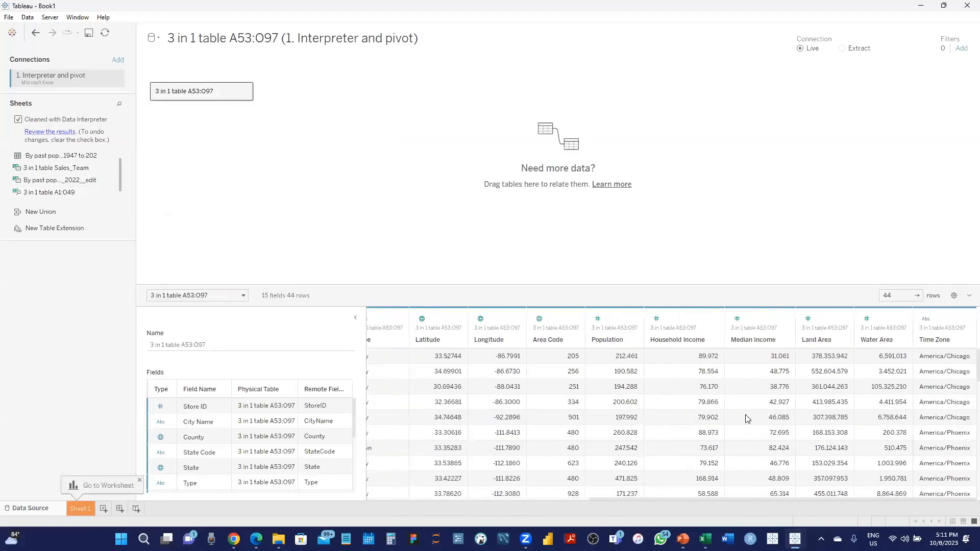
pyautogui.hscroll(-6, 747, 418)
pyautogui.scroll(-9, 747, 418)
pyautogui.scroll(9, 747, 418)
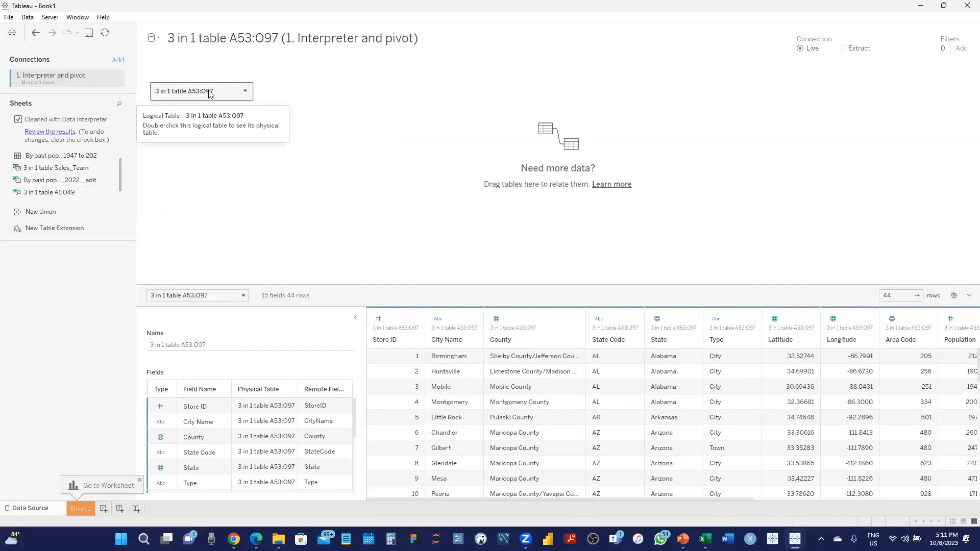
pyautogui.moveTo(223, 92); pyautogui.dragTo(87, 287)
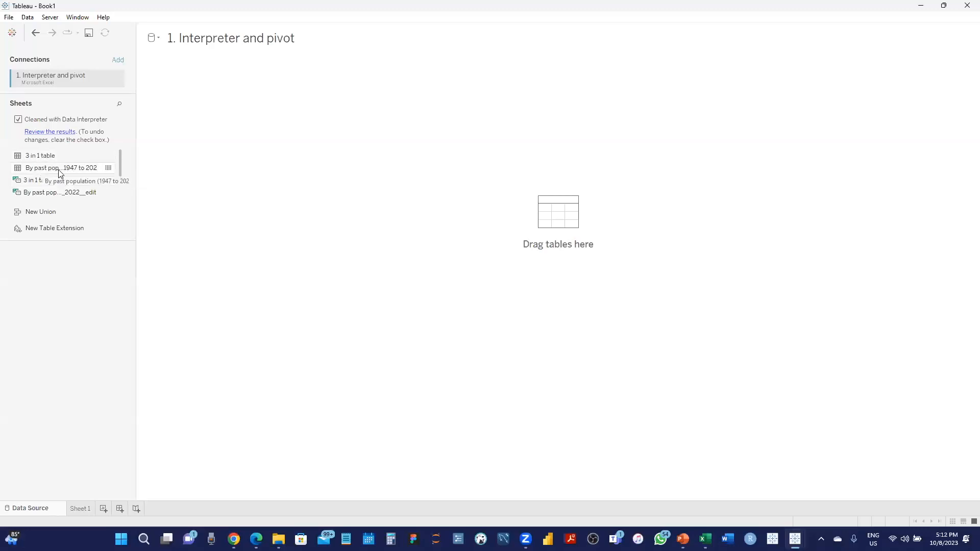
# Add the cleaned "By past population (1947 to 202" sheet to the canvas and look over its census columns and rows.
pyautogui.moveTo(56, 172); pyautogui.dragTo(361, 125)
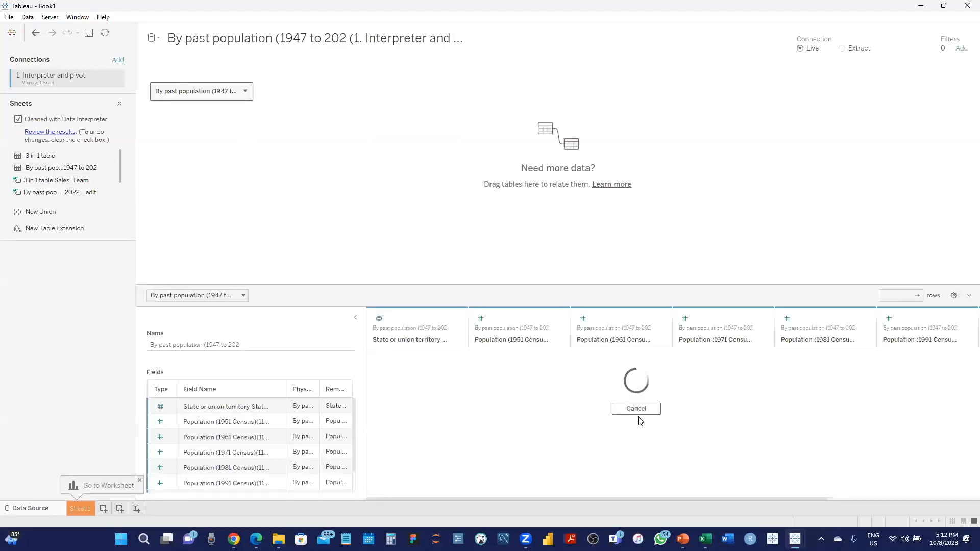
pyautogui.hscroll(3, 614, 383)
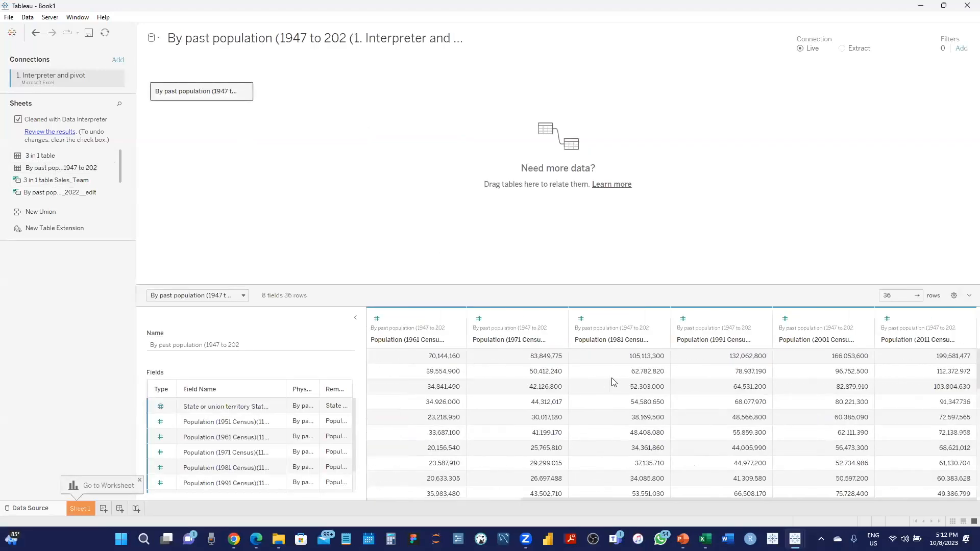
pyautogui.hscroll(-3, 614, 382)
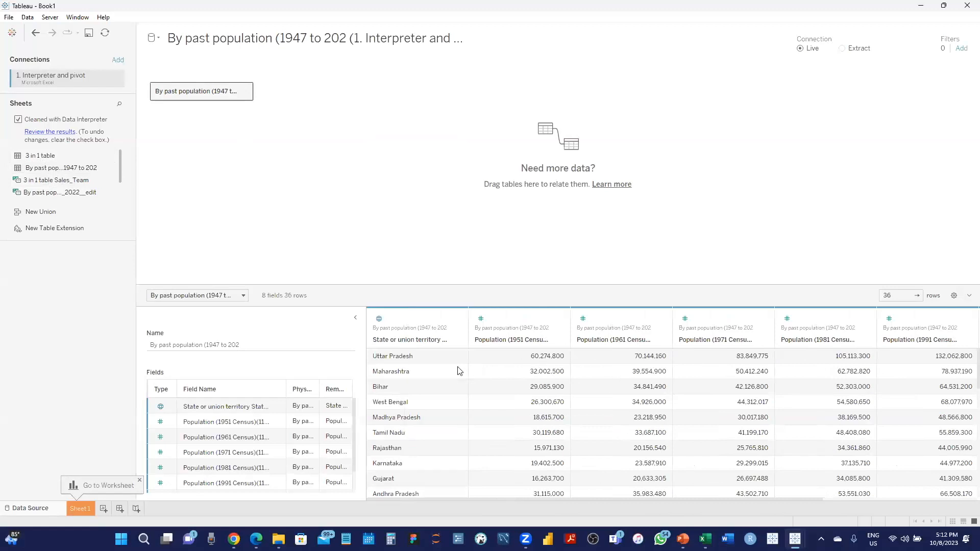
pyautogui.scroll(-1, 439, 368)
pyautogui.scroll(1, 439, 368)
# Examine how the Uttar Pradesh row's population is spread over separate columns for the 1951 to 1981 censuses.
pyautogui.click(410, 359)
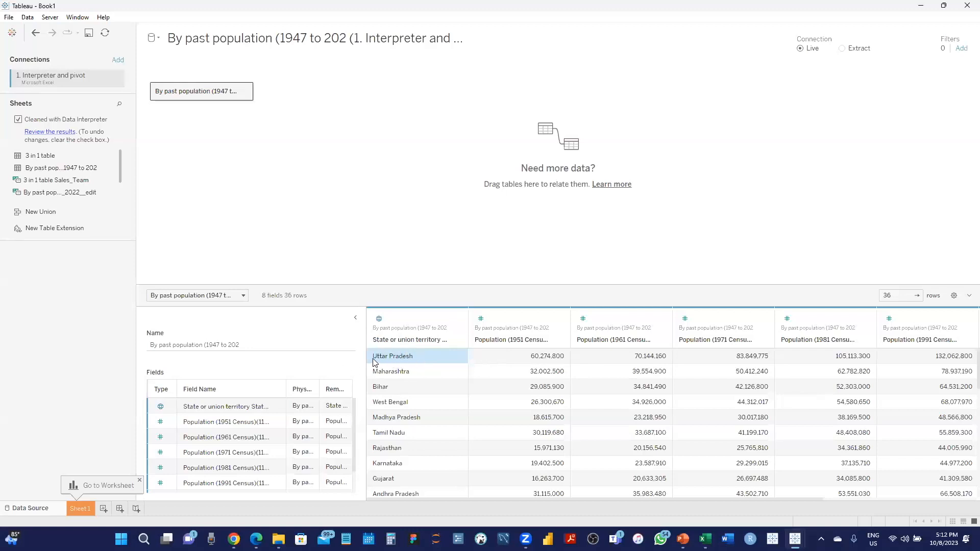
pyautogui.click(518, 350)
pyautogui.click(623, 357)
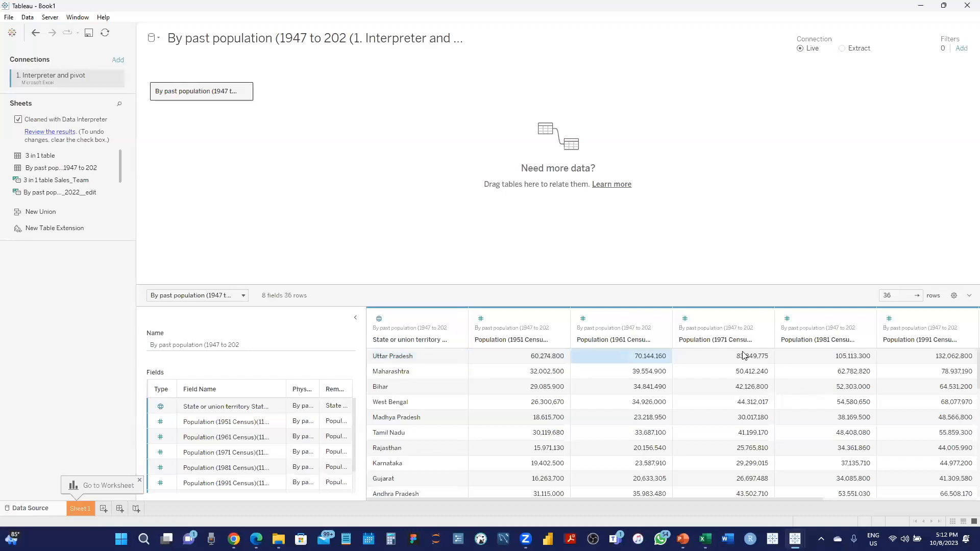
pyautogui.click(744, 353)
pyautogui.click(828, 359)
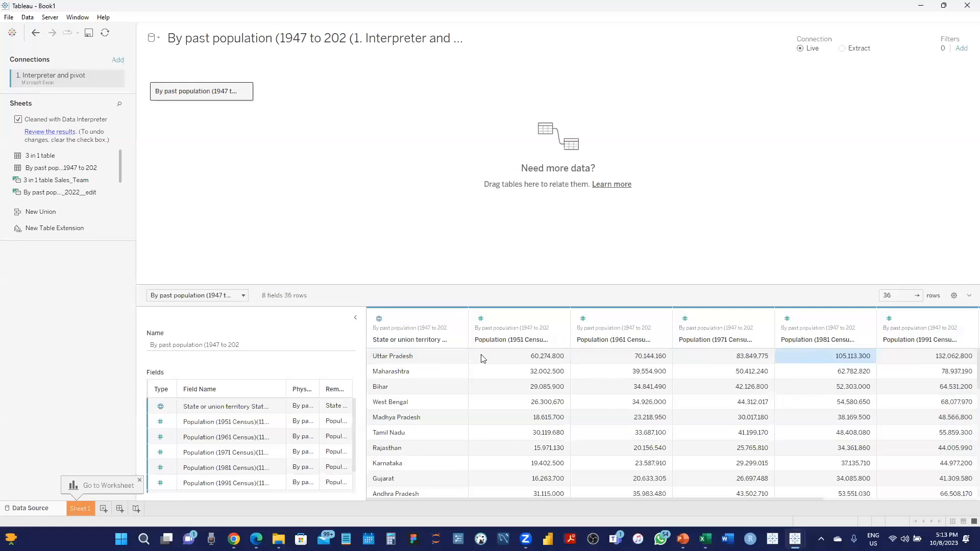
pyautogui.click(408, 361)
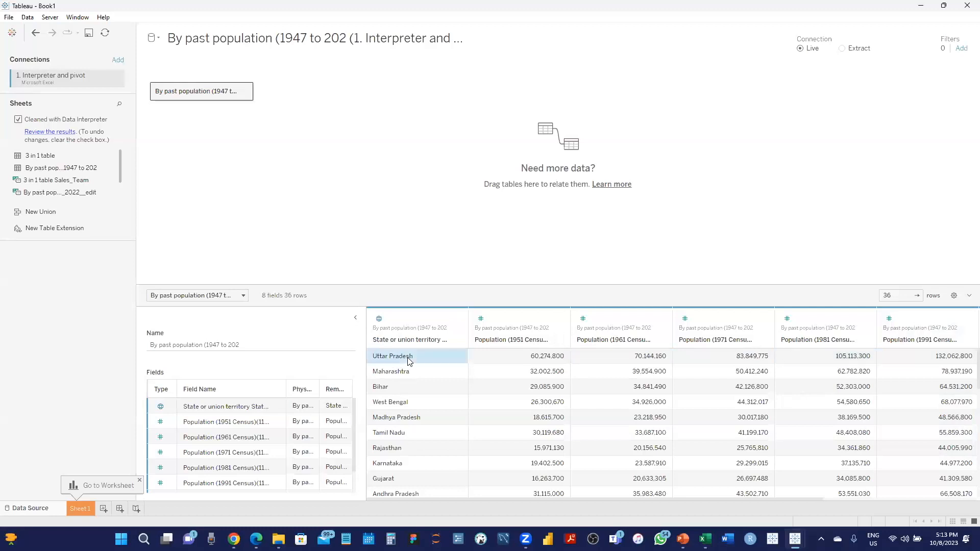
pyautogui.click(502, 357)
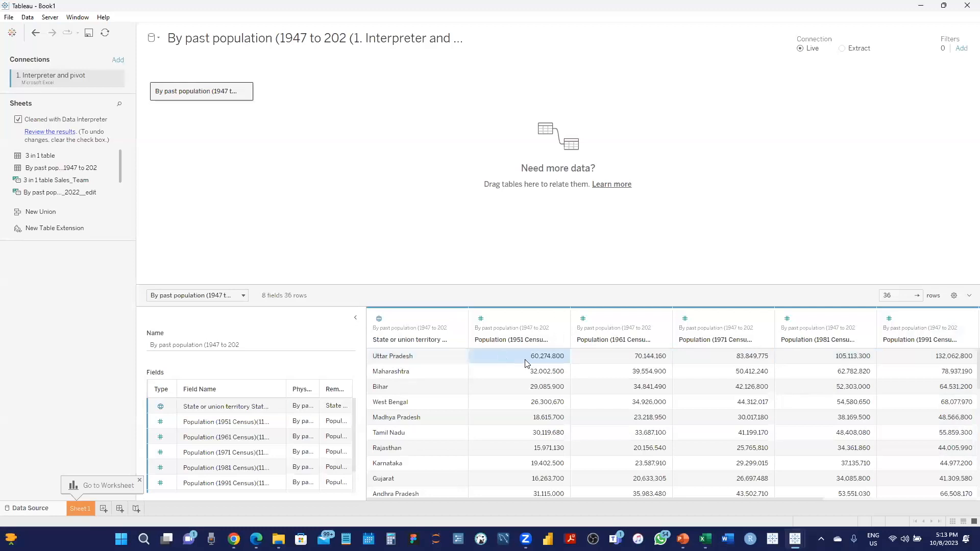
# Follow the Uttar Pradesh row from the 1951 census through the 2011 census and select the Population (1951 Census) column.
pyautogui.click(406, 361)
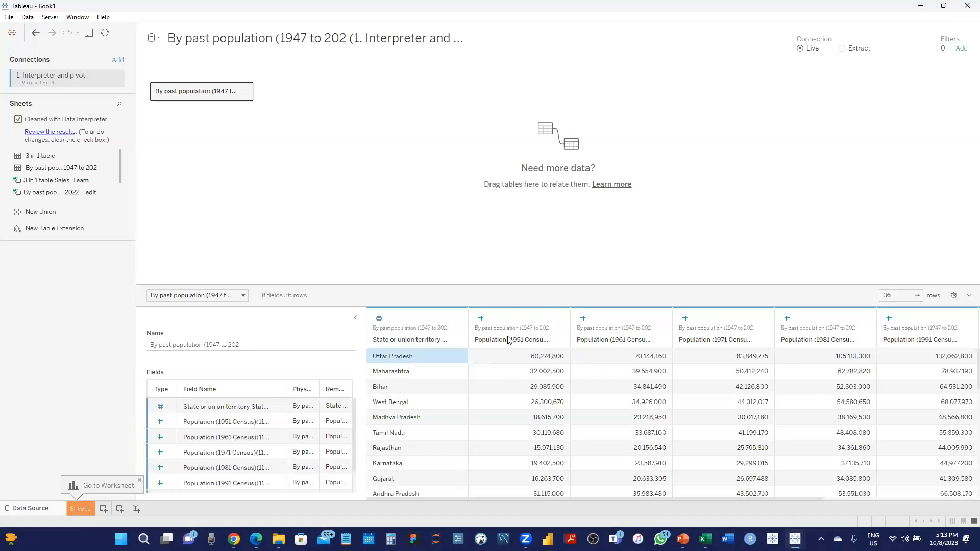
pyautogui.click(507, 354)
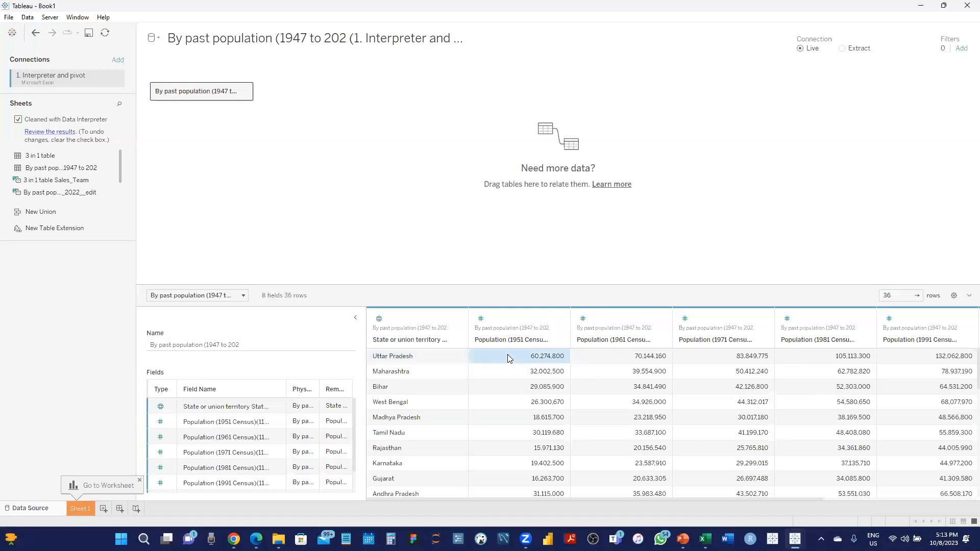
pyautogui.click(622, 357)
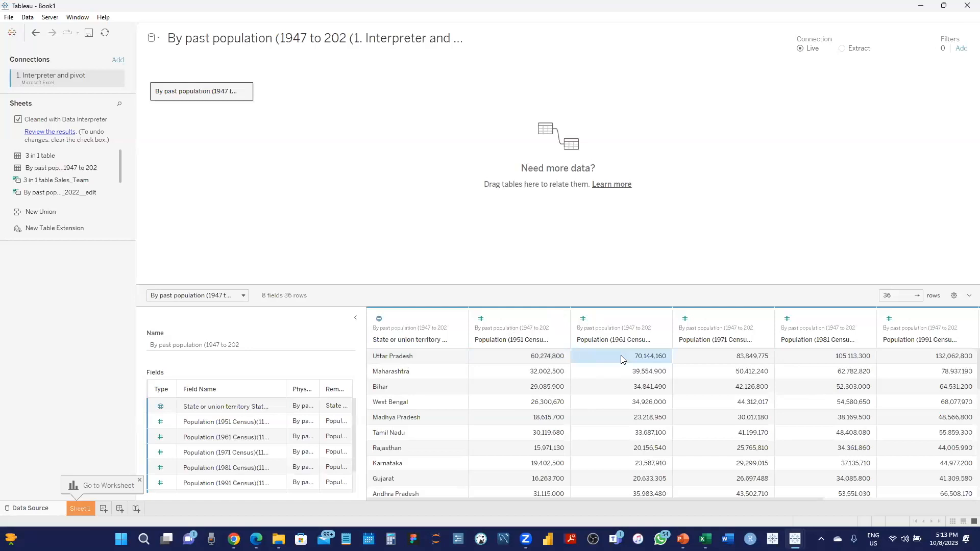
pyautogui.click(712, 357)
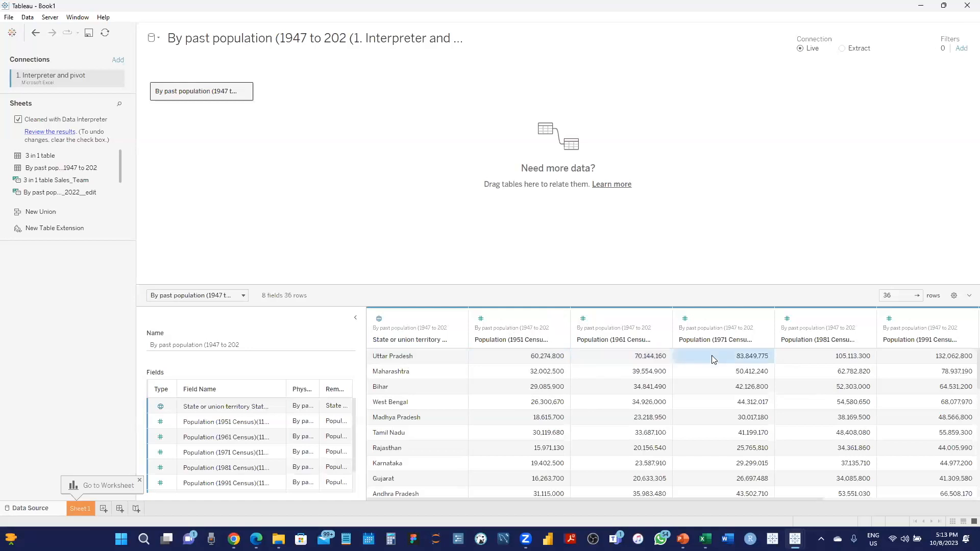
pyautogui.hscroll(3, 711, 355)
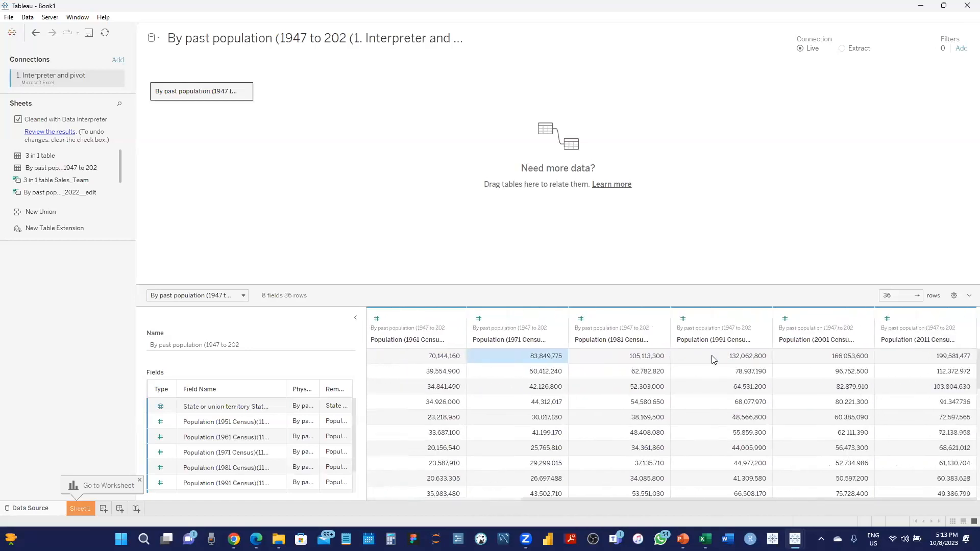
pyautogui.hscroll(-3, 713, 360)
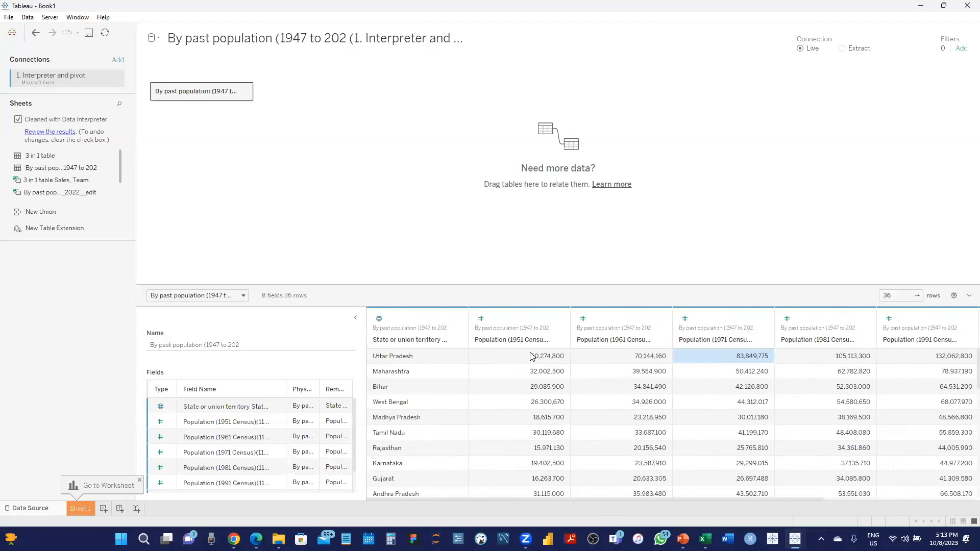
pyautogui.click(520, 314)
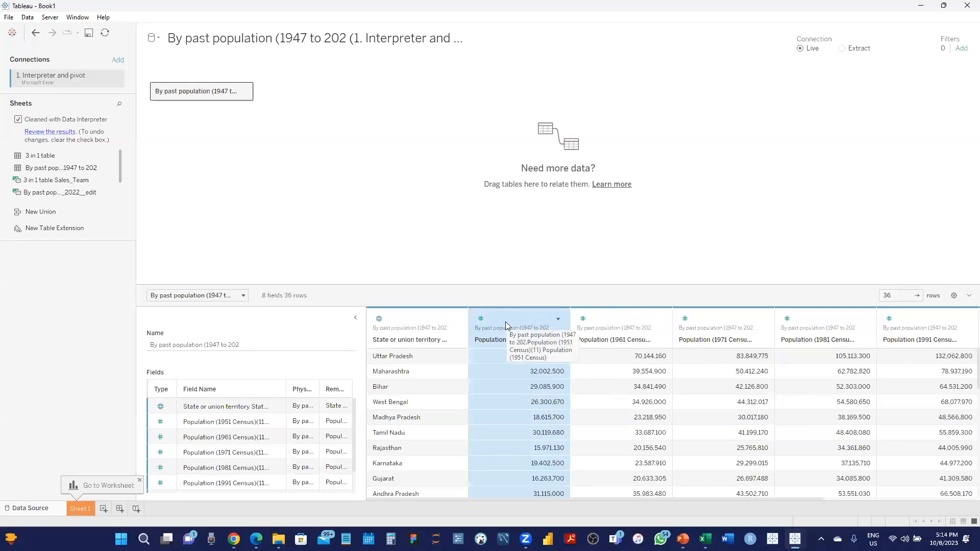
# Open Sheet 1 and inspect the state or union territory field and the separate population census fields in the data list.
pyautogui.click(87, 510)
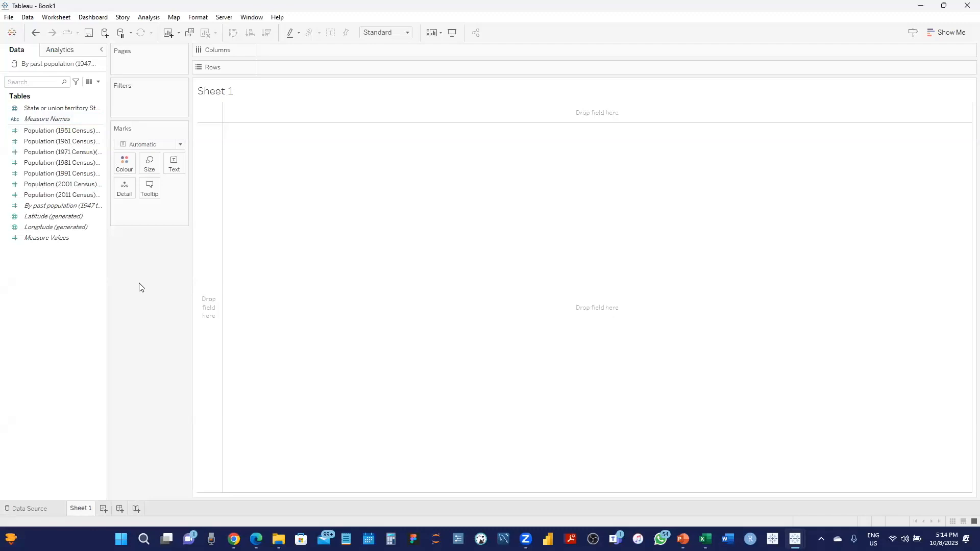
pyautogui.click(46, 142)
pyautogui.click(33, 118)
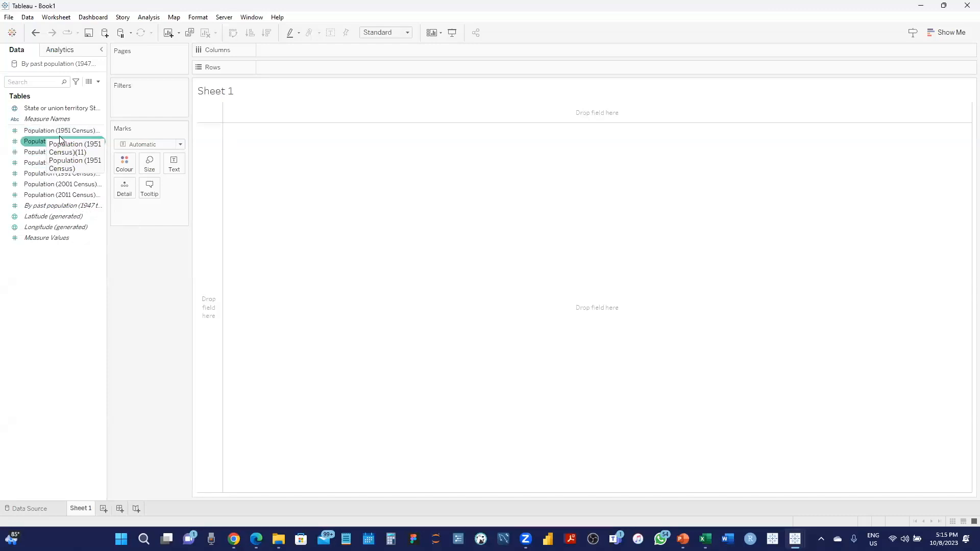
pyautogui.click(66, 109)
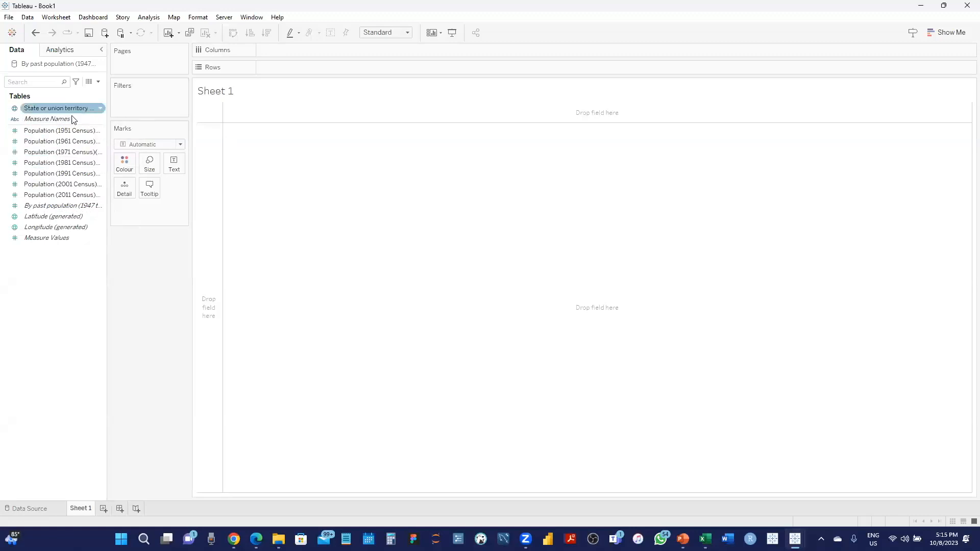
pyautogui.click(59, 130)
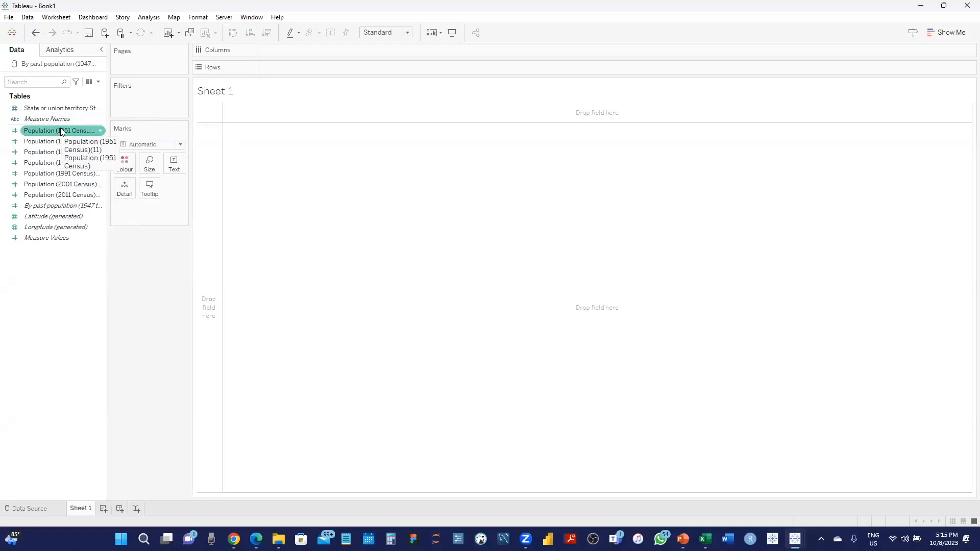
# Return to the data source and look across the population census columns from 1951 to 2011.
pyautogui.click(44, 508)
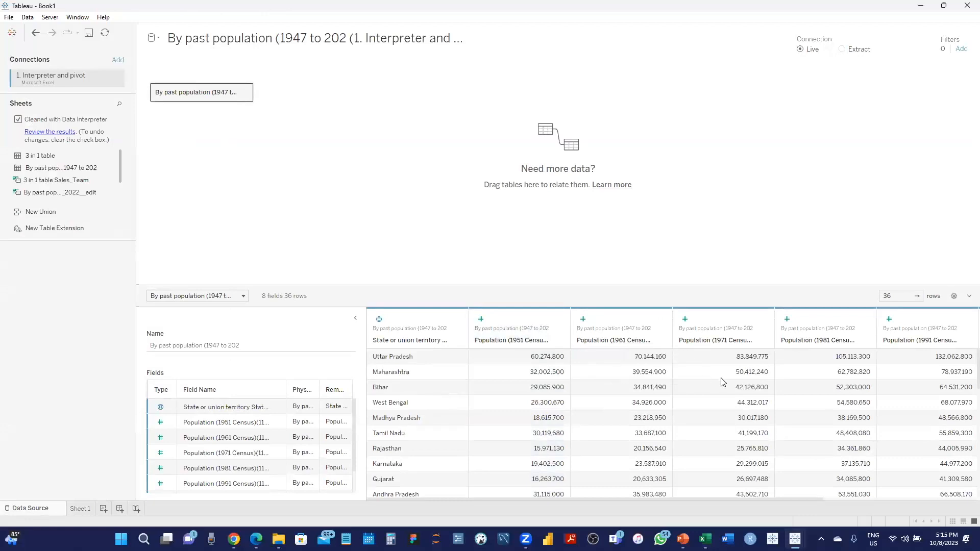
pyautogui.hscroll(3, 723, 381)
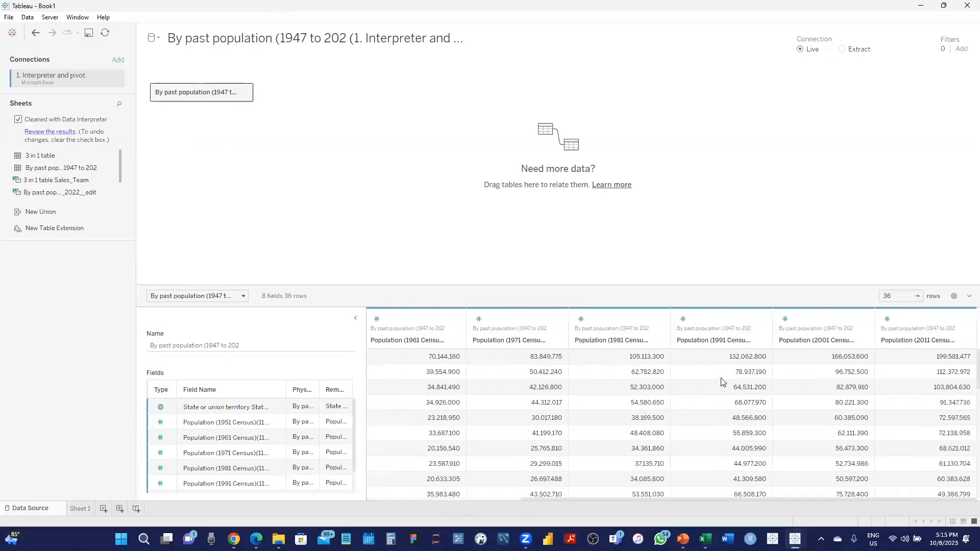
pyautogui.hscroll(-3, 722, 382)
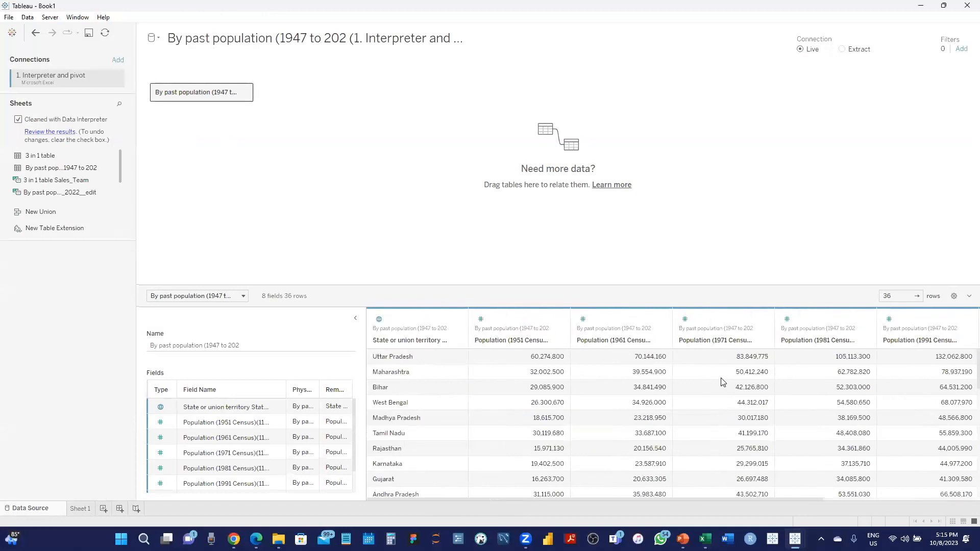
# Pivot the seven population census columns from 1951 through 2011 together, leaving the state or union territory column out.
pyautogui.click(506, 318)
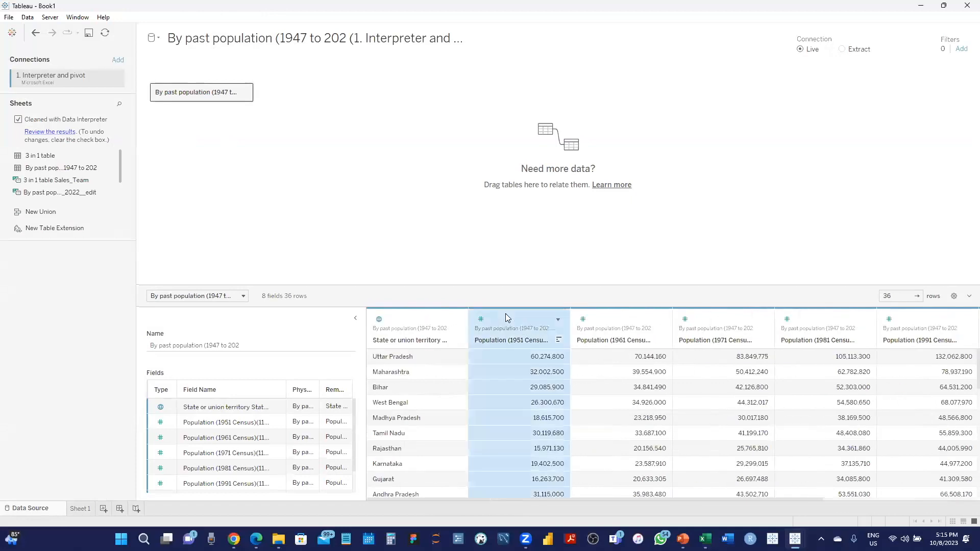
pyautogui.click(614, 317)
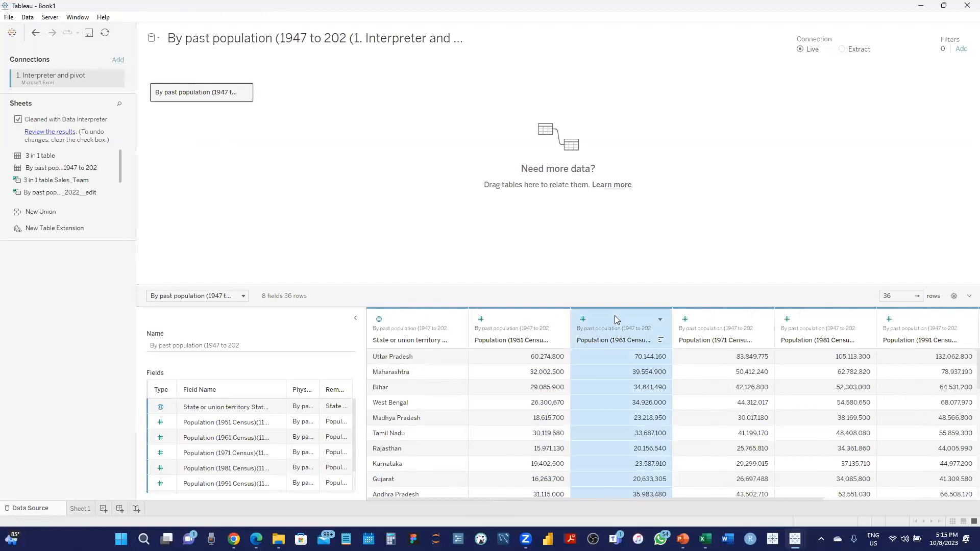
pyautogui.keyDown('ctrl'); pyautogui.click(523, 317); pyautogui.keyUp('ctrl')
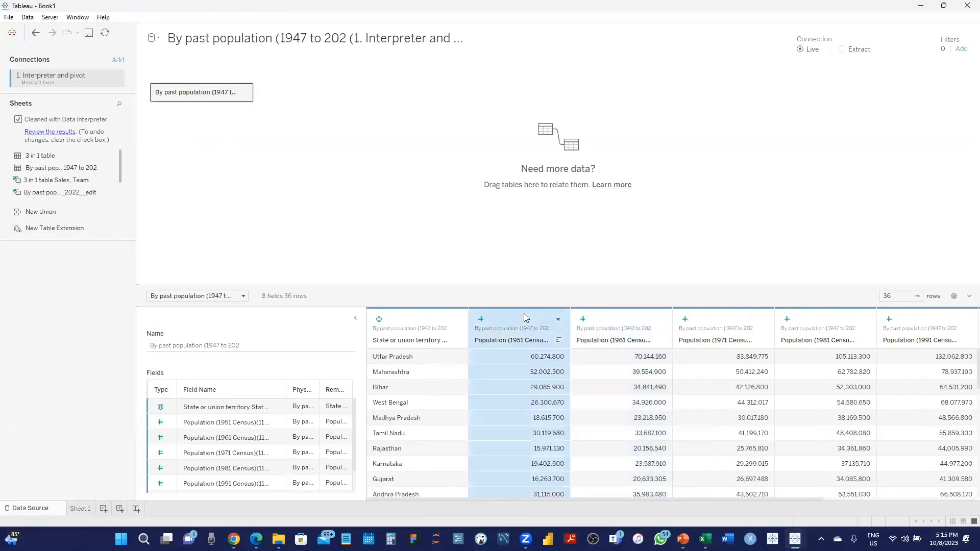
pyautogui.keyDown('ctrl'); pyautogui.click(711, 318); pyautogui.keyUp('ctrl')
pyautogui.keyDown('ctrl'); pyautogui.click(815, 318); pyautogui.keyUp('ctrl')
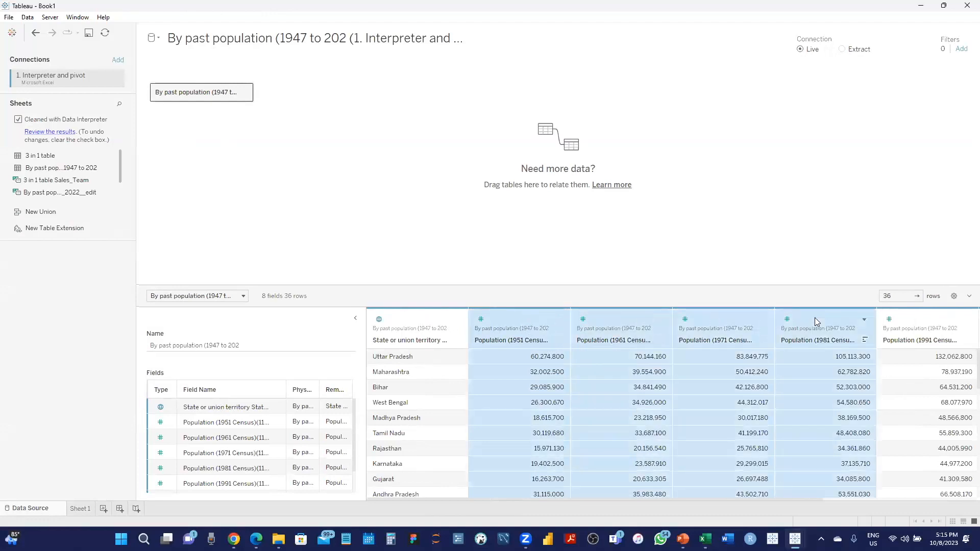
pyautogui.keyDown('ctrl'); pyautogui.click(907, 321); pyautogui.keyUp('ctrl')
pyautogui.hscroll(2, 951, 437)
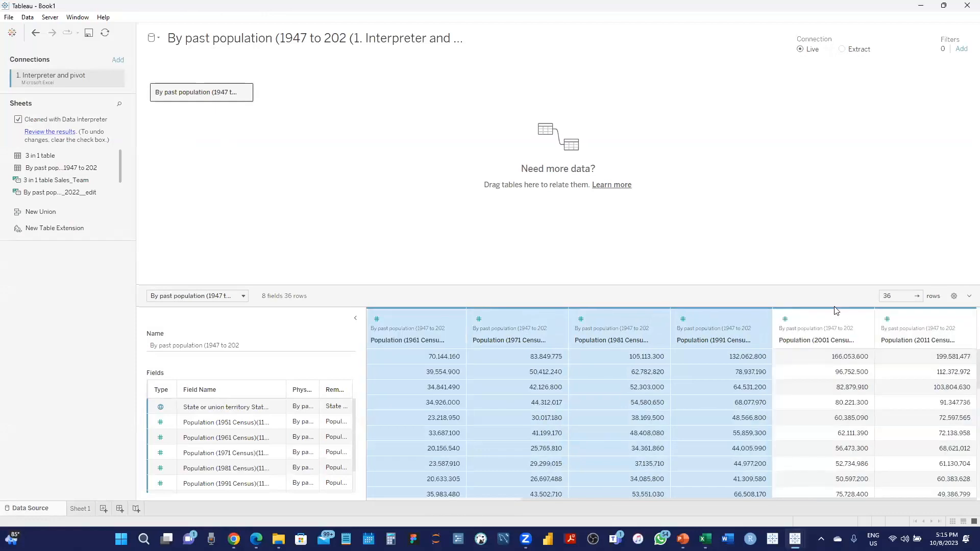
pyautogui.keyDown('ctrl'); pyautogui.click(825, 320); pyautogui.keyUp('ctrl')
pyautogui.keyDown('ctrl'); pyautogui.click(922, 319); pyautogui.keyUp('ctrl')
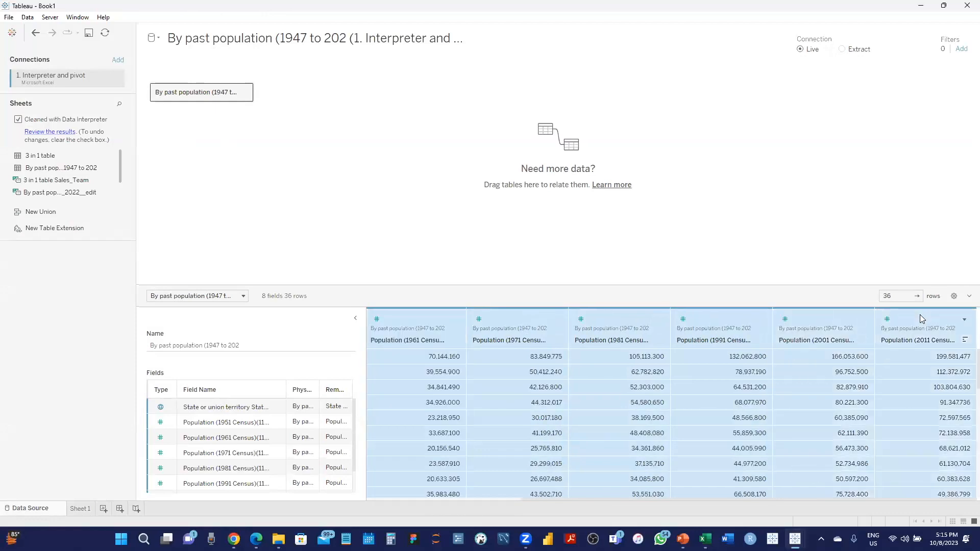
pyautogui.rightClick(919, 314)
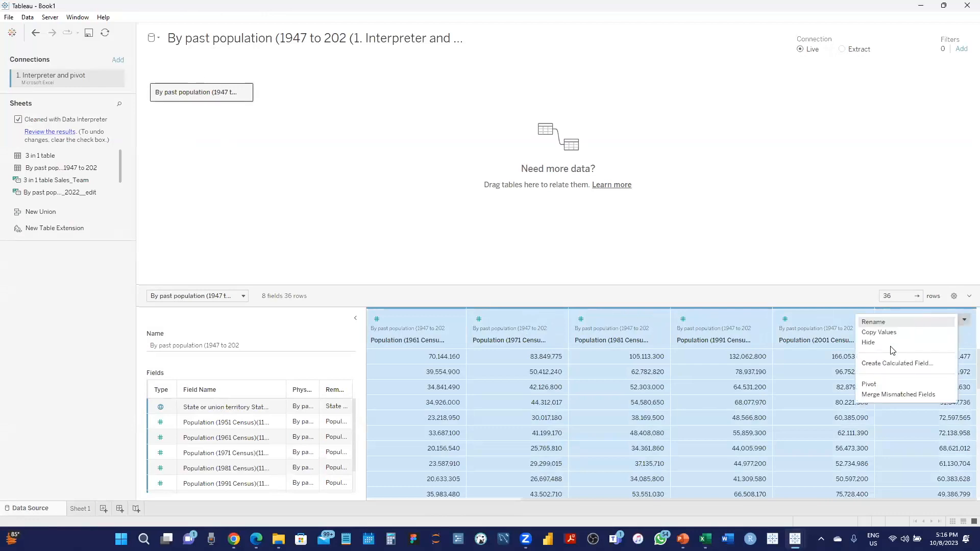
pyautogui.click(888, 385)
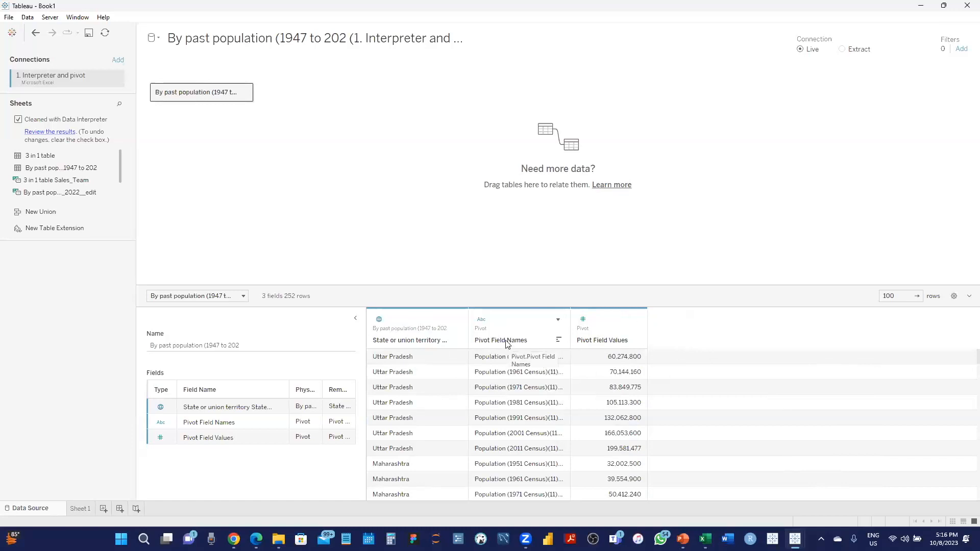
# Rename the Pivot Field Values column as population.
pyautogui.doubleClick(613, 341)
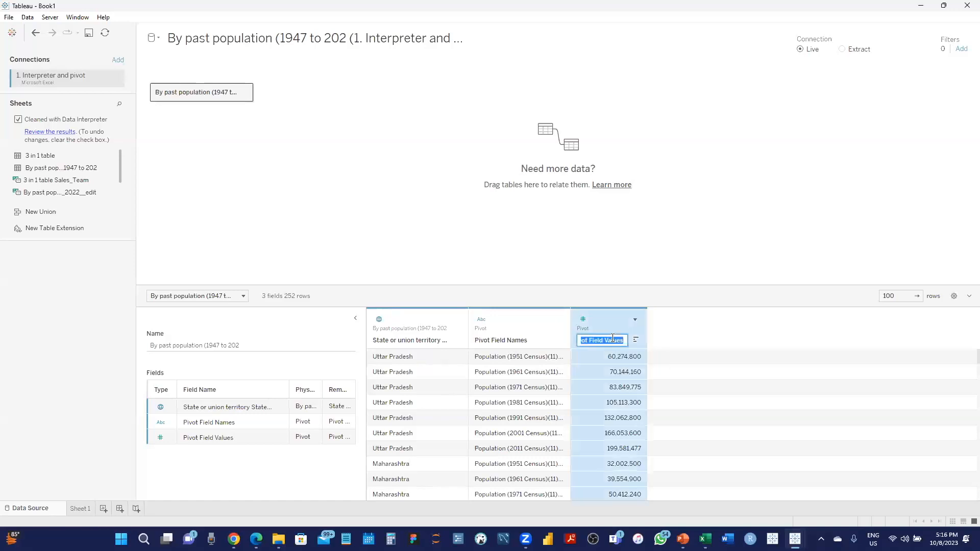
pyautogui.write('population')
pyautogui.press('Return')
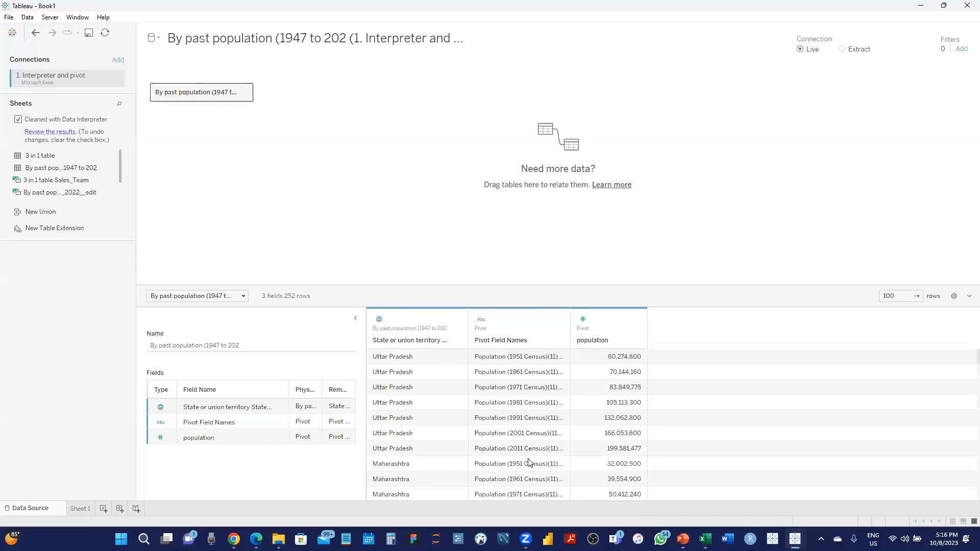
# Split the Pivot Field Names column automatically and check the two split columns.
pyautogui.click(527, 324)
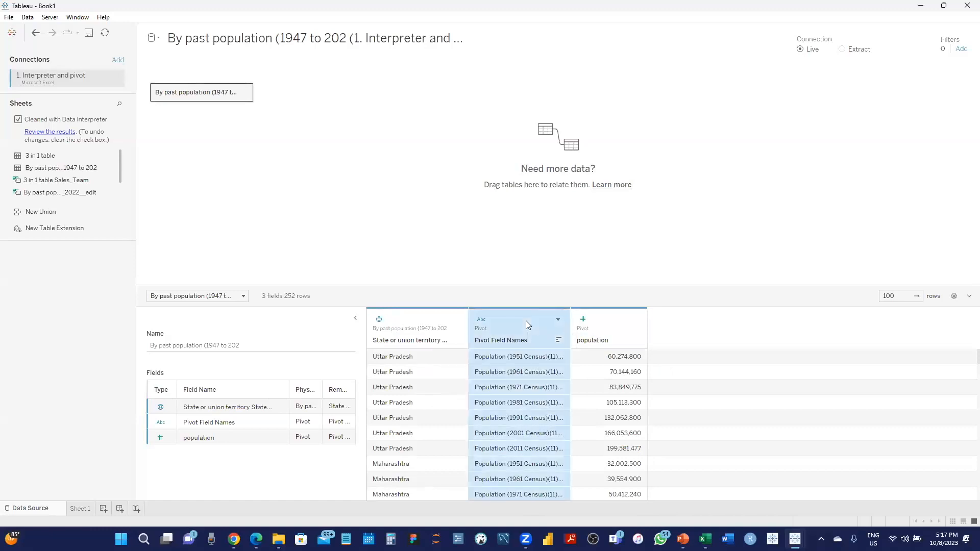
pyautogui.rightClick(525, 324)
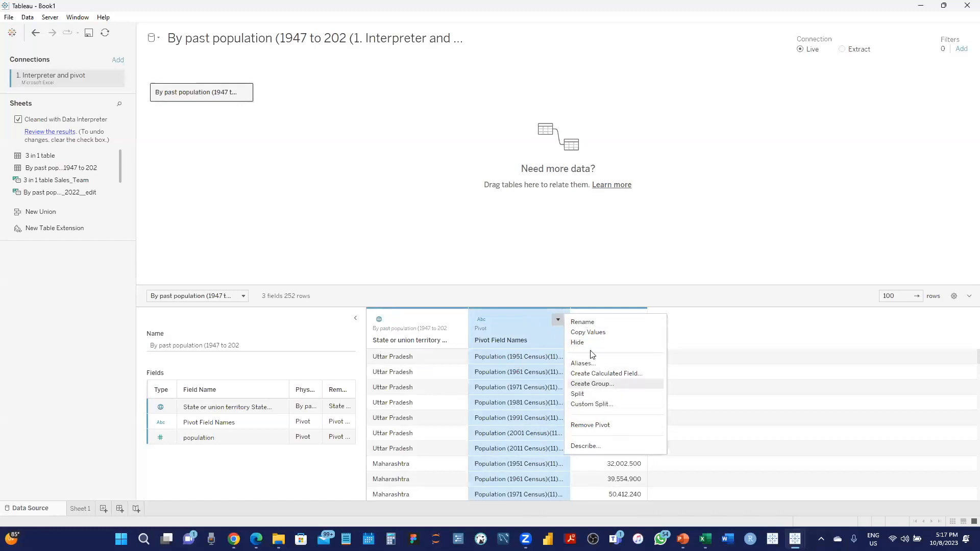
pyautogui.click(607, 395)
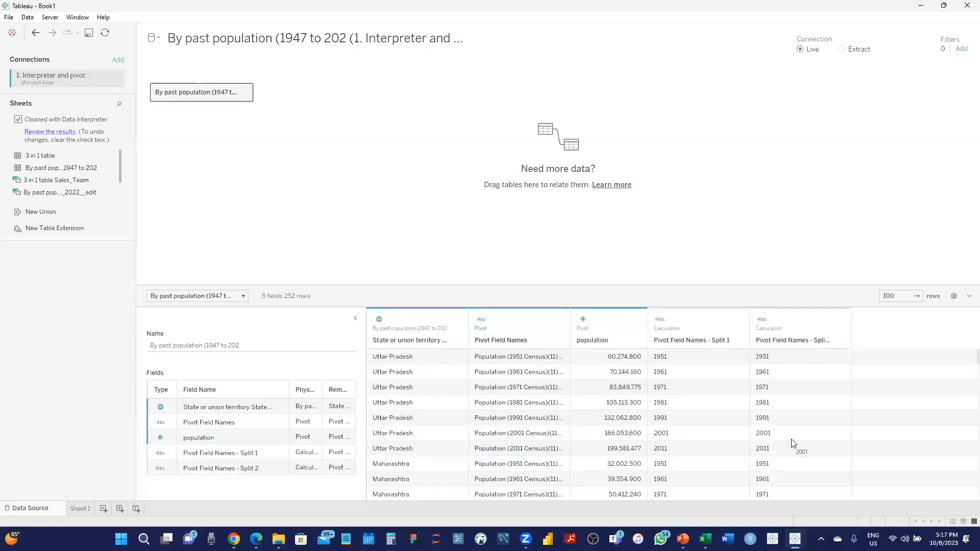
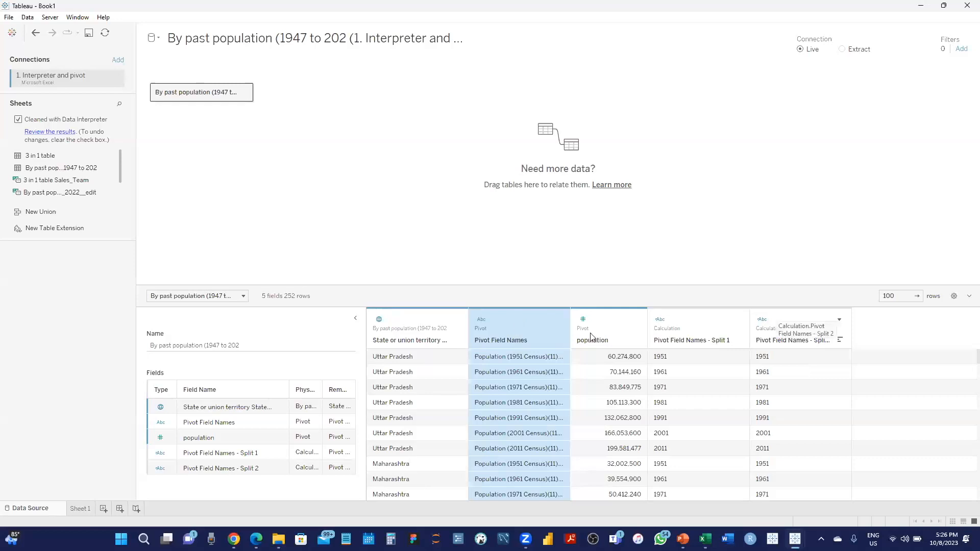
pyautogui.click(693, 336)
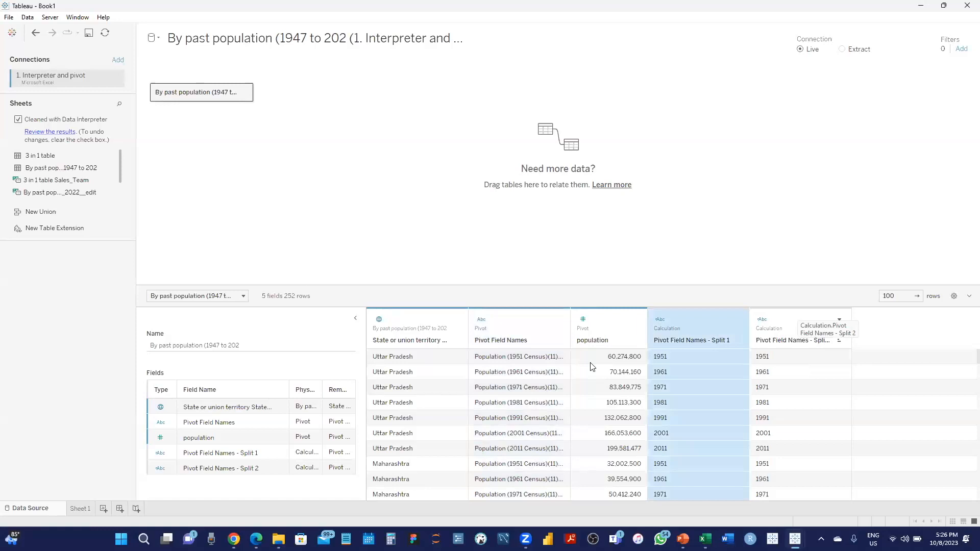
pyautogui.click(795, 320)
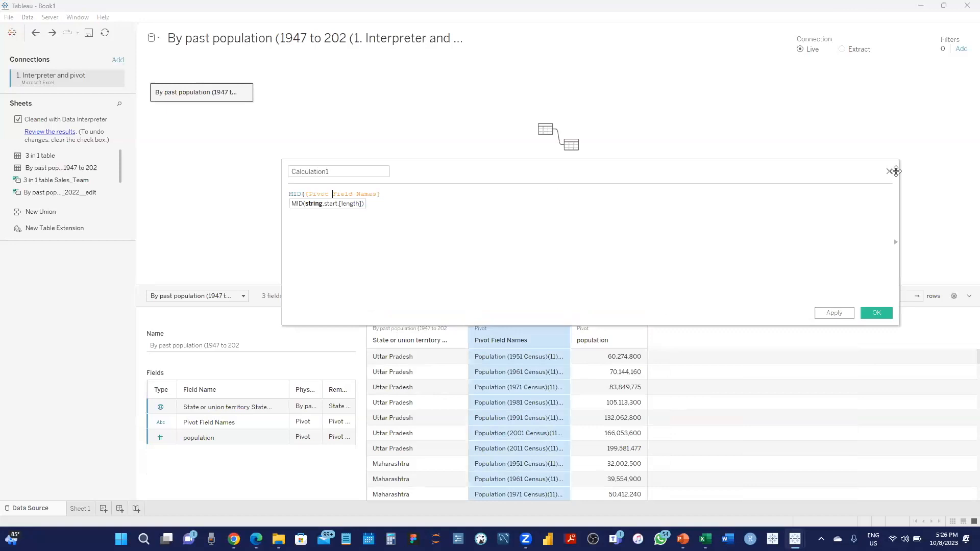
# Create a calculated field that extracts the census year with MID([Pivot Field Names],13,4).
pyautogui.press('End')
pyautogui.write(',')
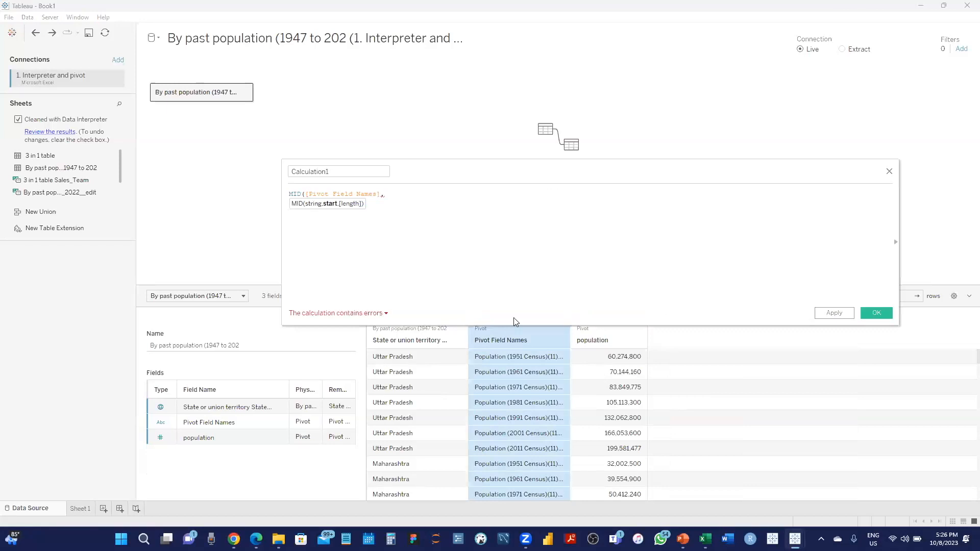
pyautogui.write('13,4)')
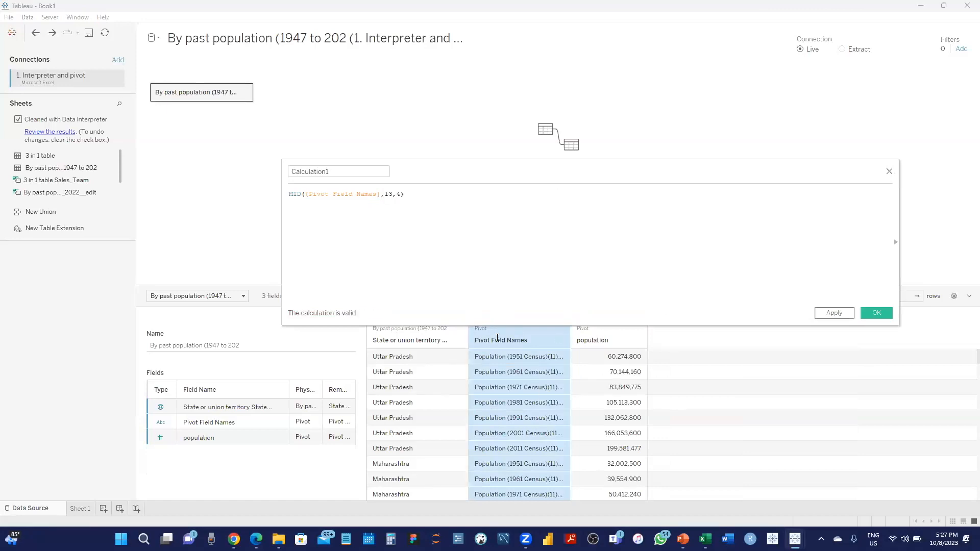
pyautogui.hotkey('ctrl', 'Return')
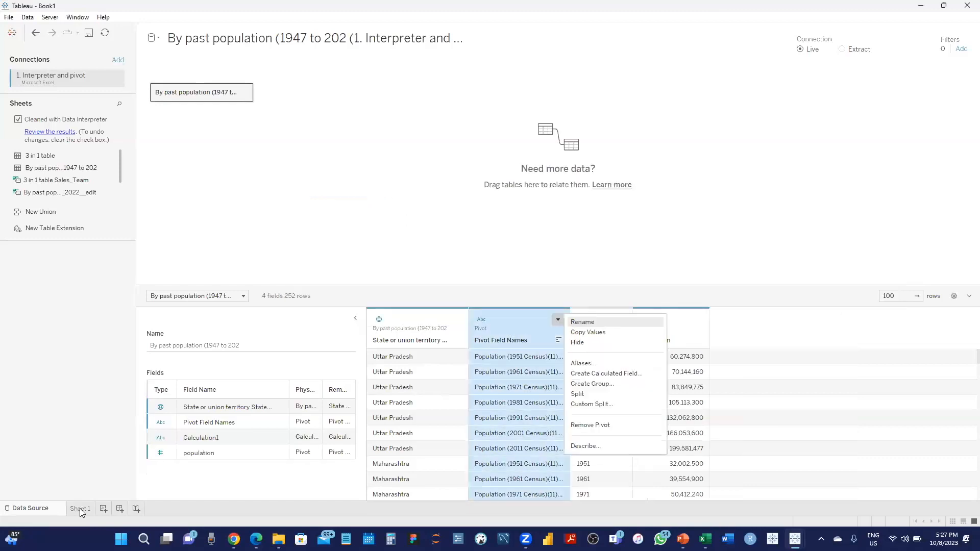
# Rename the calculated field as Year and change its data type to Date & Time on Sheet 1.
pyautogui.write('Year')
pyautogui.press('Return')
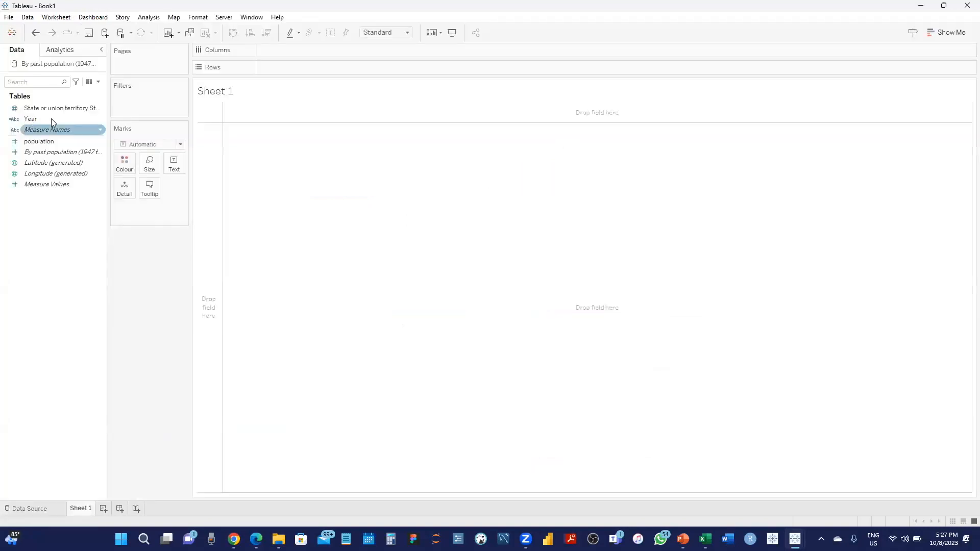
pyautogui.click(51, 119)
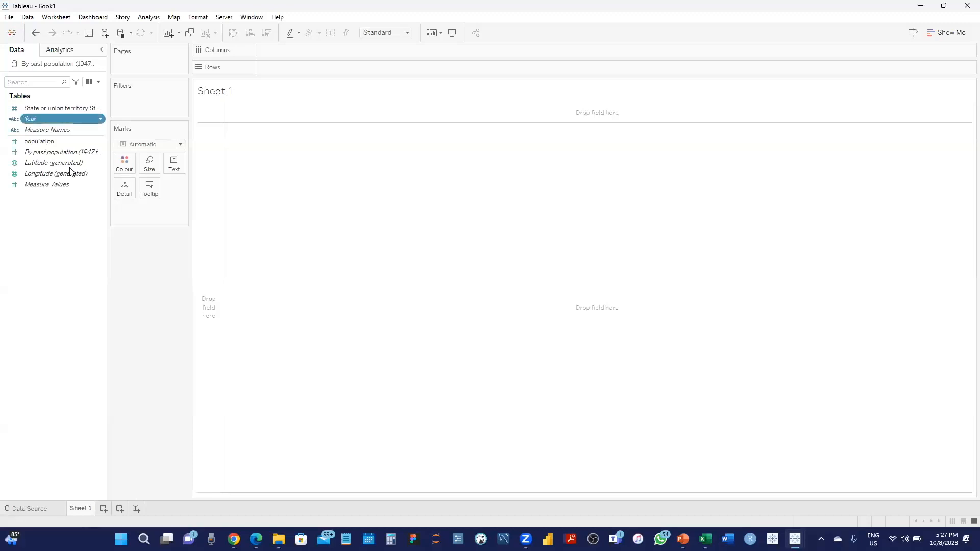
pyautogui.rightClick(37, 118)
pyautogui.moveTo(96, 278)
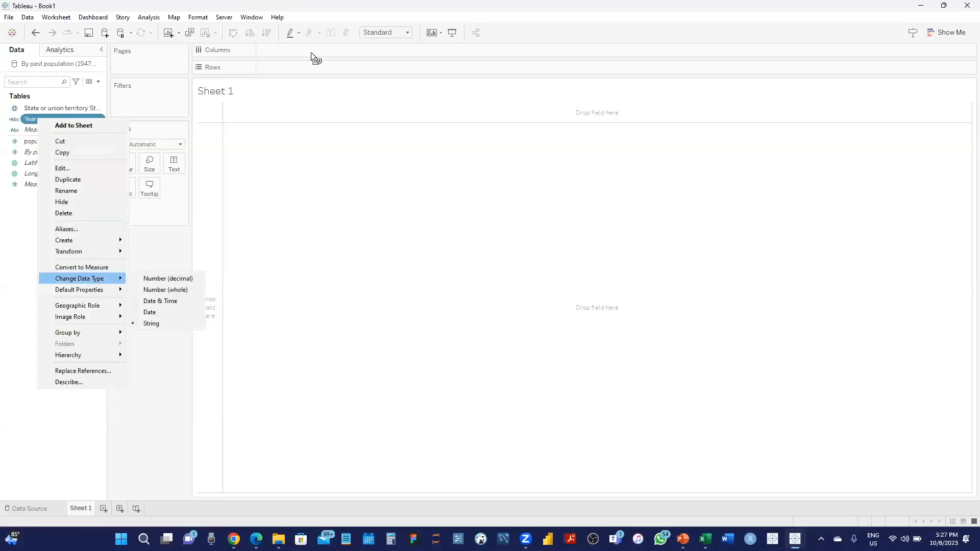
pyautogui.click(160, 301)
# Build a line chart on Sheet 1 with Year on Columns and population on Rows.
pyautogui.moveTo(37, 119); pyautogui.dragTo(301, 49)
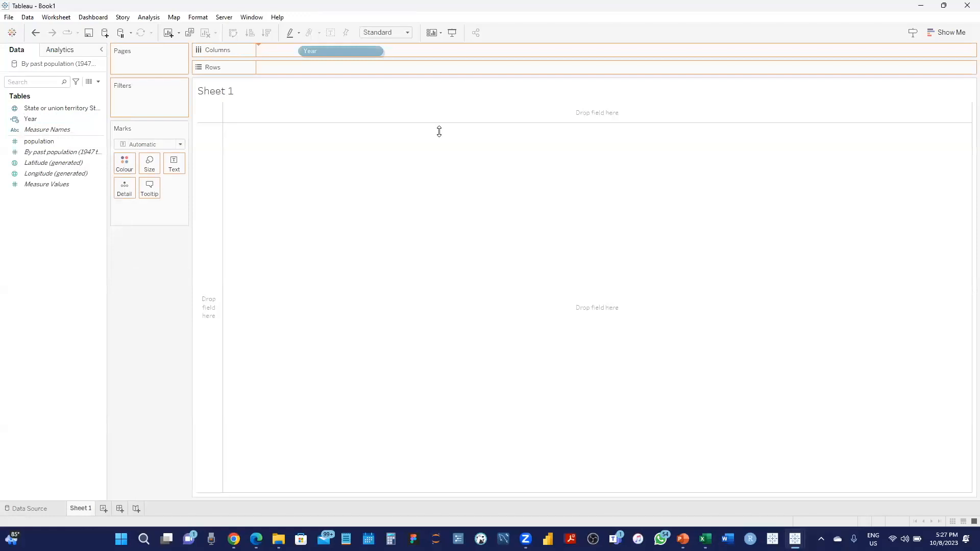
pyautogui.moveTo(37, 143); pyautogui.dragTo(296, 67)
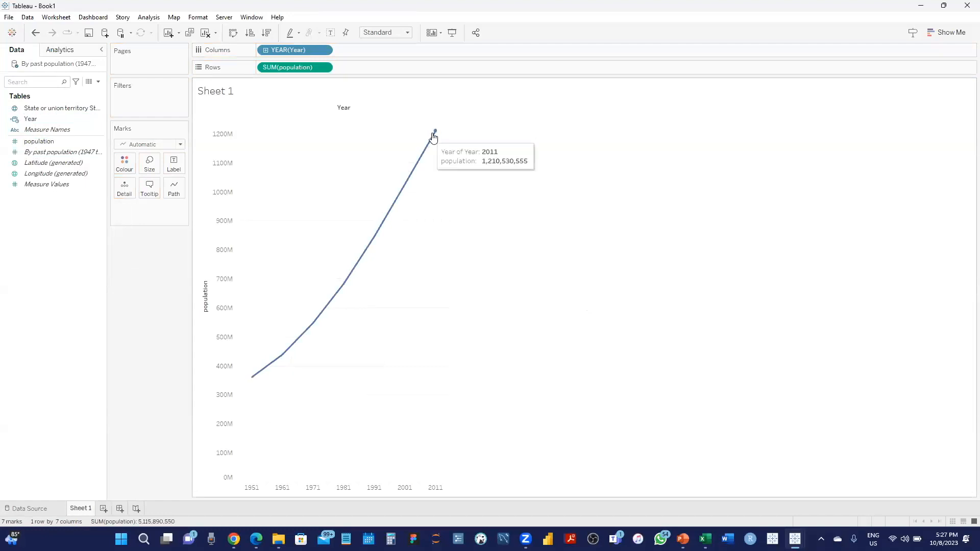
pyautogui.click(475, 96)
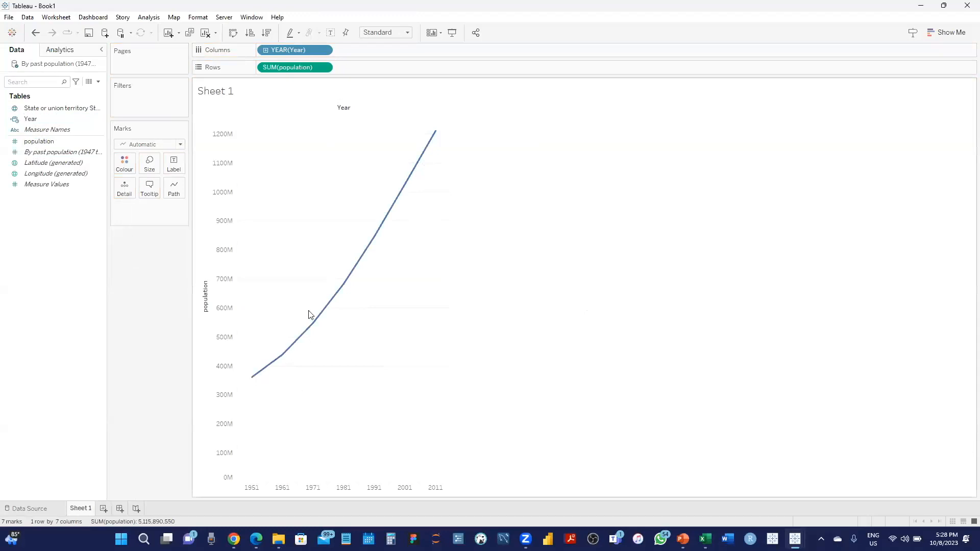
# Undo both field placements of the chart on Sheet 1 and the Year field's data type change.
pyautogui.moveTo(328, 318)
pyautogui.hotkey('ctrl', 'z')
pyautogui.hotkey('ctrl', 'z')
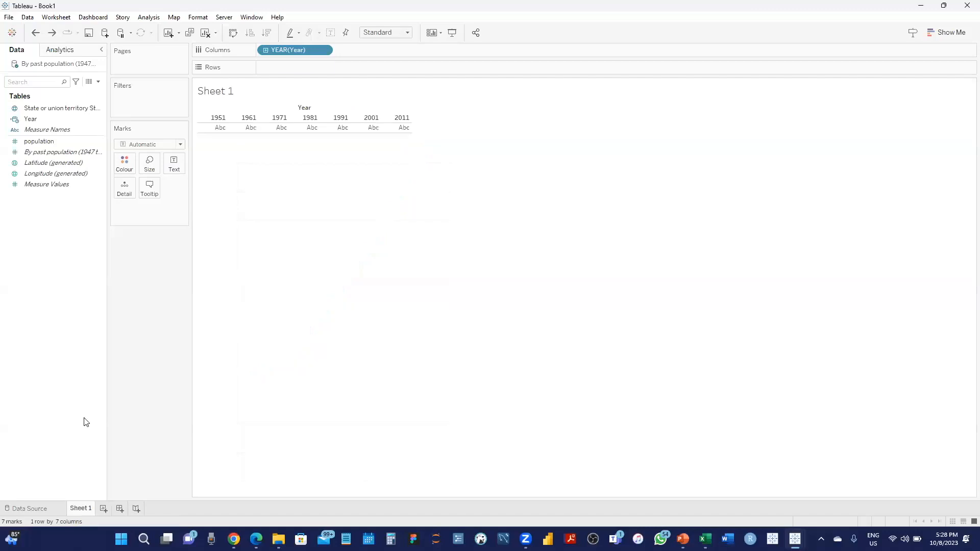
pyautogui.hotkey('ctrl', 'z')
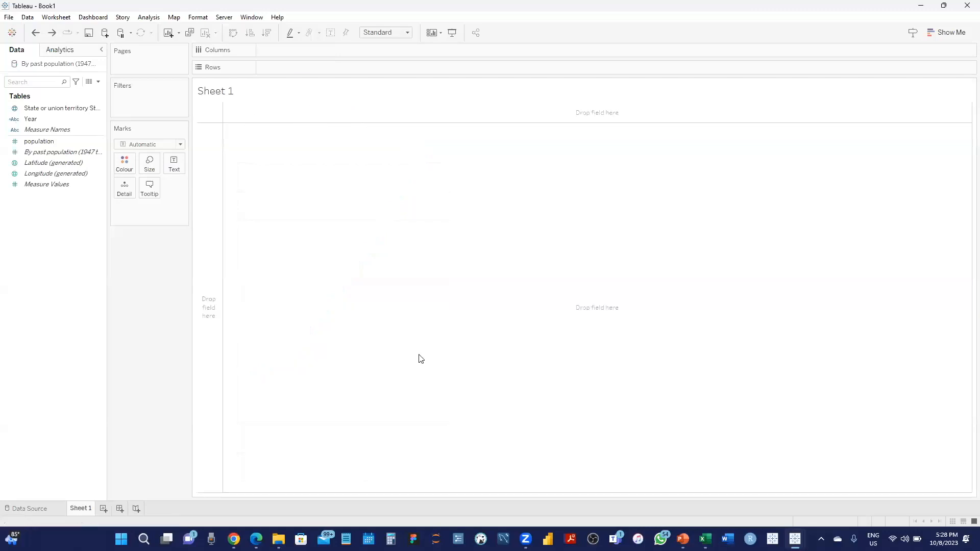
pyautogui.hotkey('ctrl', 'z')
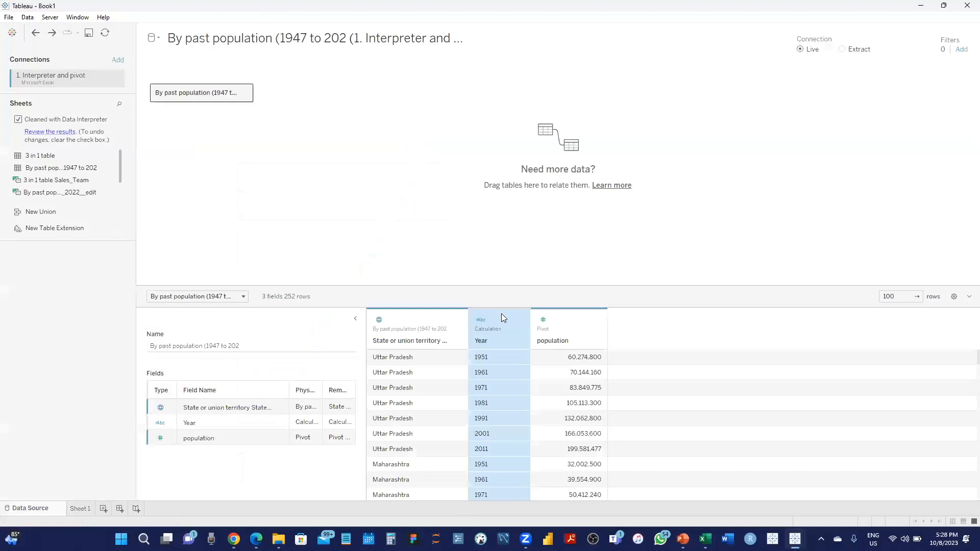
# Undo the calculated field's renaming and the hiding of Pivot Field Names in the data source, and select the Pivot Field Names column.
pyautogui.click(501, 314)
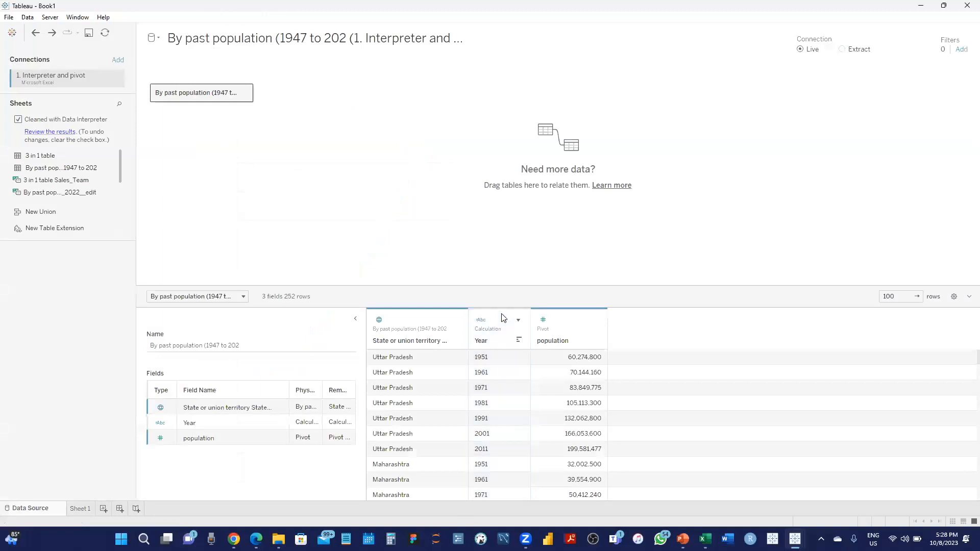
pyautogui.click(502, 313)
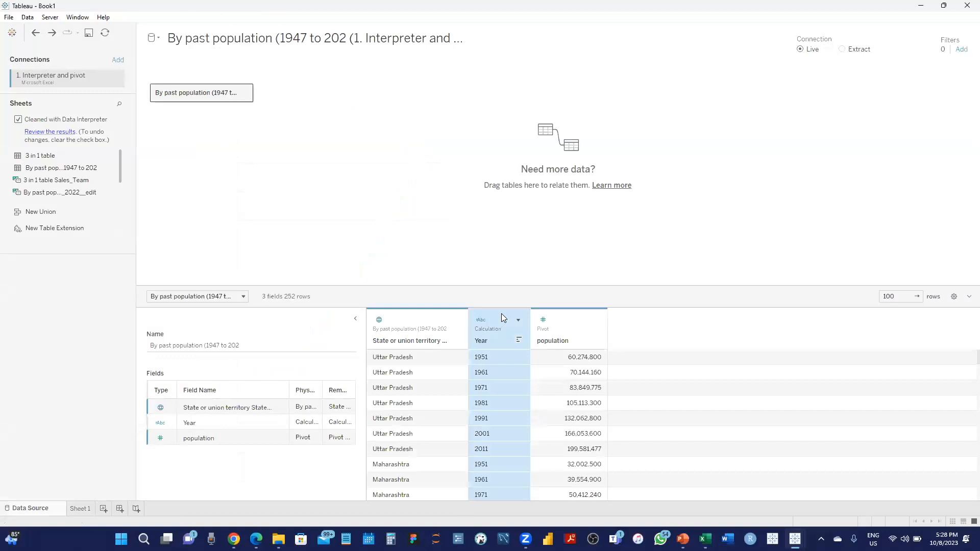
pyautogui.hotkey('ctrl', 'z')
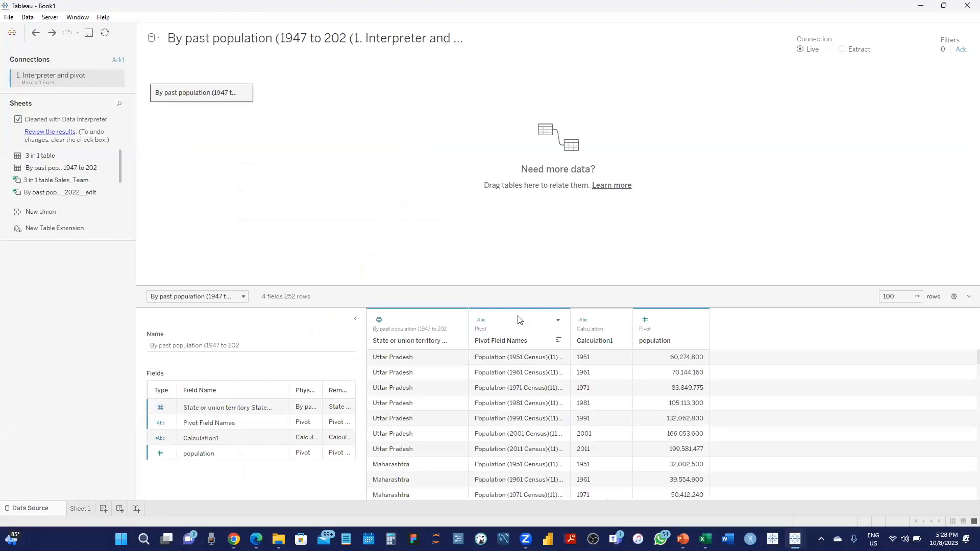
pyautogui.click(519, 320)
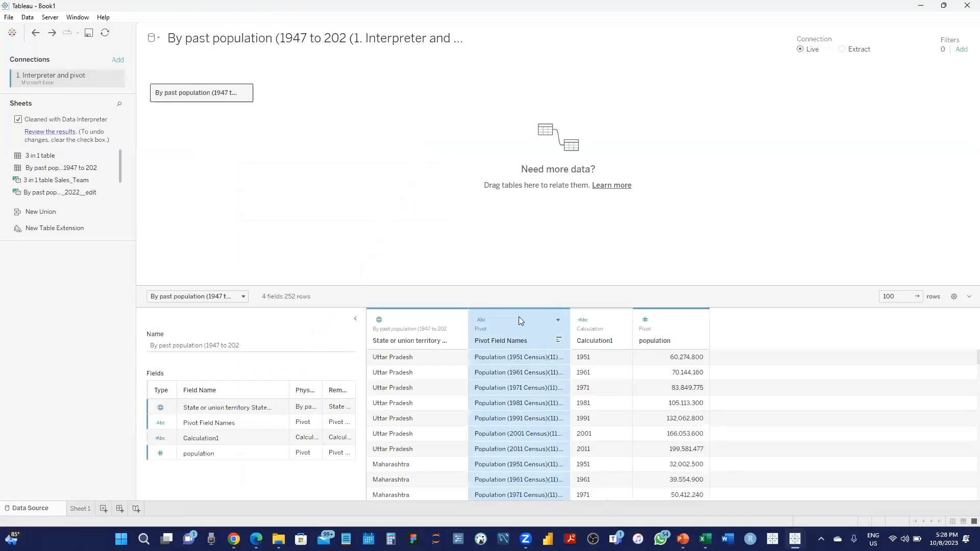
# Create a calculated field from the Pivot Field Names column and start its formula with mid( before the field reference.
pyautogui.click(558, 320)
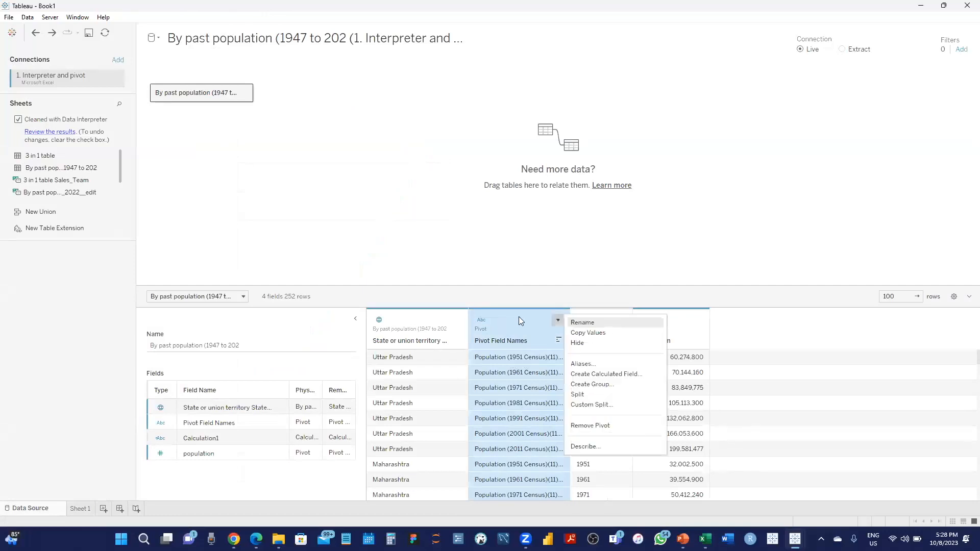
pyautogui.click(638, 377)
pyautogui.moveTo(514, 178); pyautogui.dragTo(530, 171)
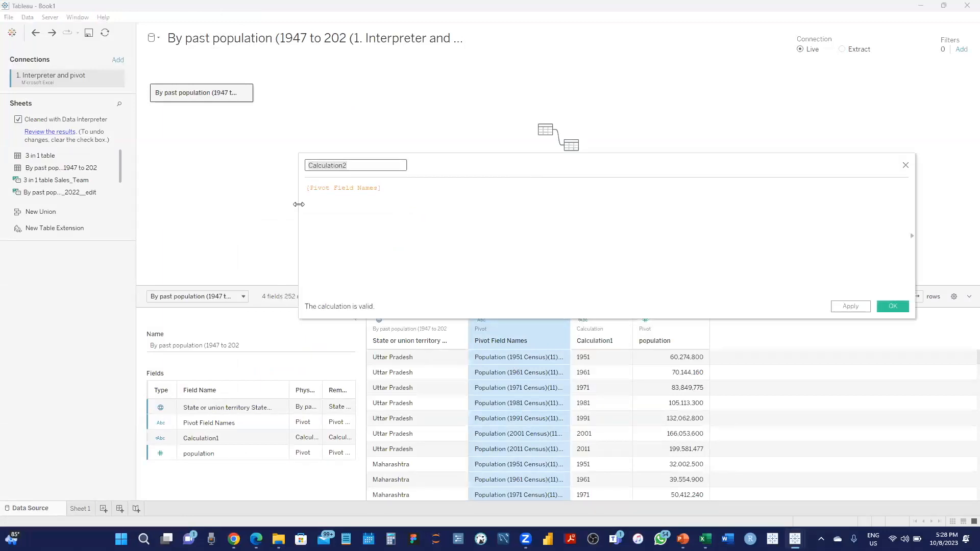
pyautogui.click(307, 187)
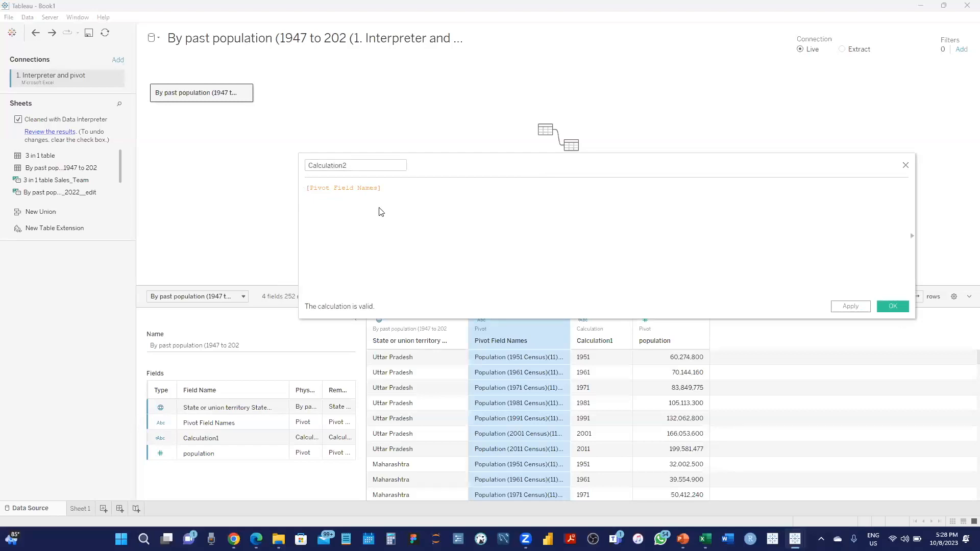
pyautogui.moveTo(918, 203); pyautogui.dragTo(675, 232)
pyautogui.write('mid')
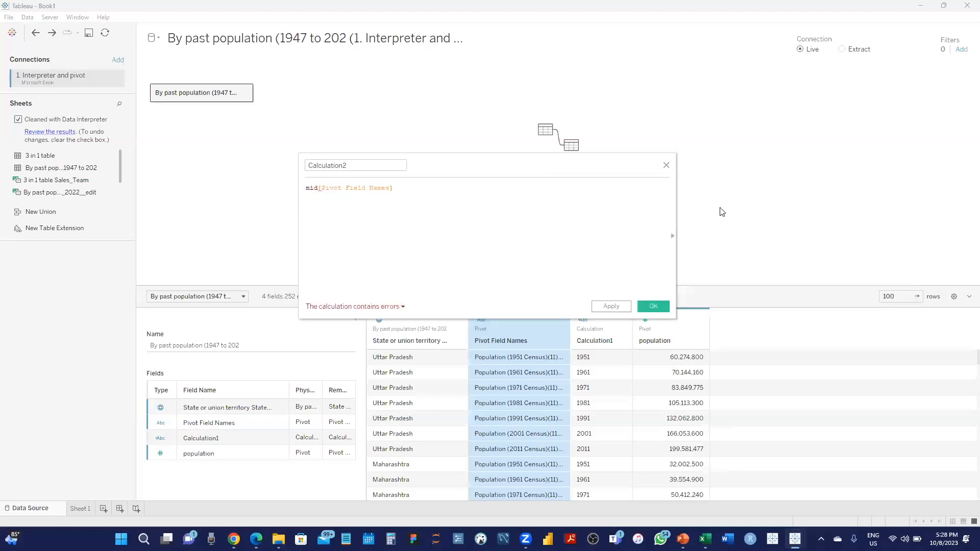
pyautogui.click(319, 187)
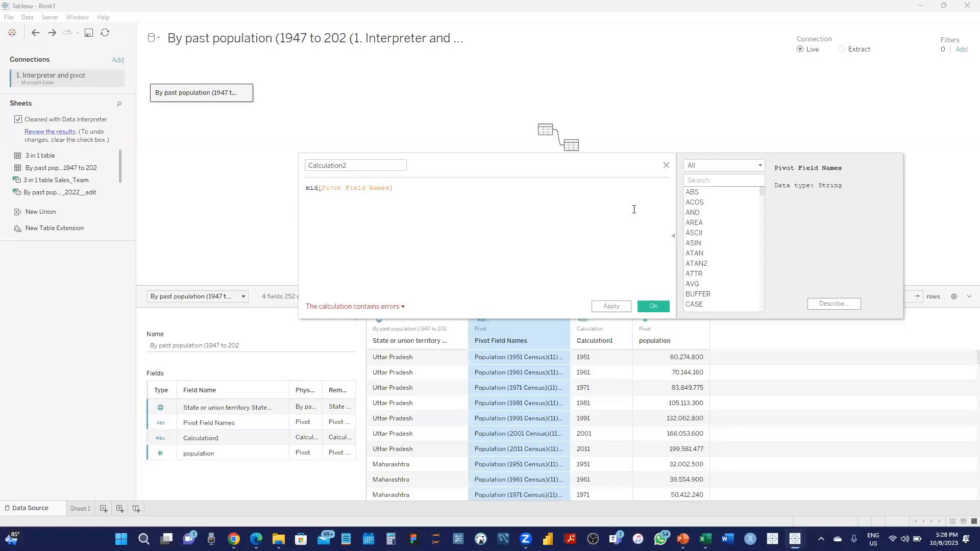
pyautogui.write('(')
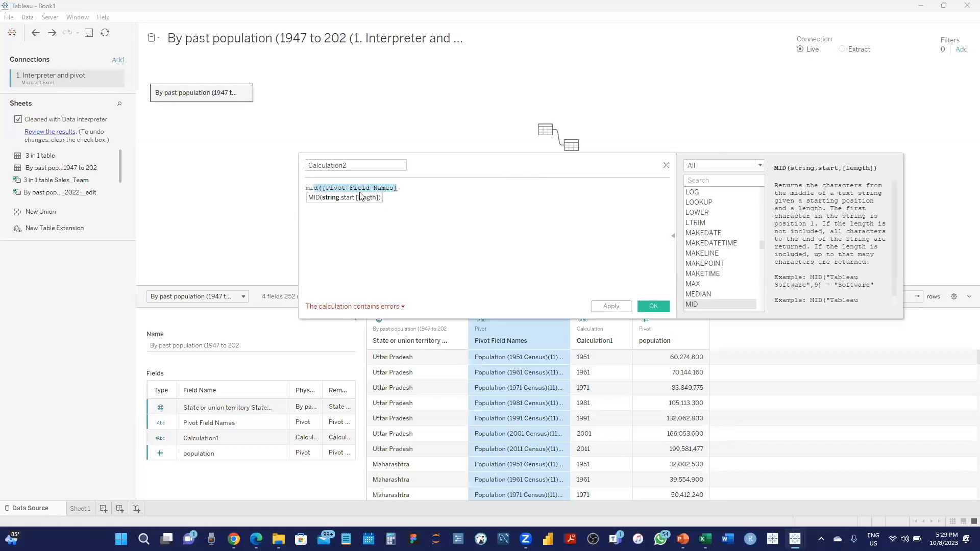
# Delete the field reference after mid( in the formula and insert Pivot Field Names again as the string argument.
pyautogui.click(406, 187)
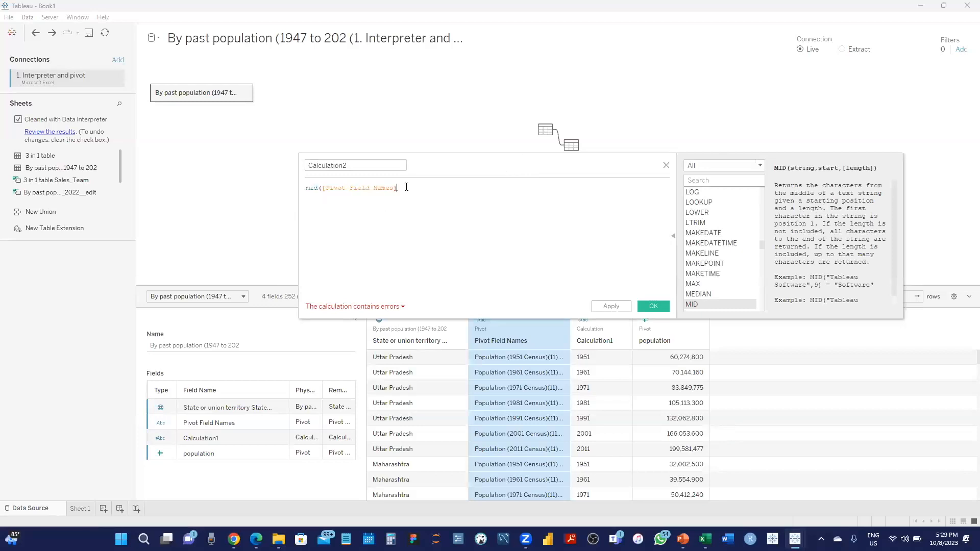
pyautogui.press('BackSpace')
pyautogui.press('BackSpace')
pyautogui.press('BackSpace')
pyautogui.press('BackSpace')
pyautogui.press('BackSpace')
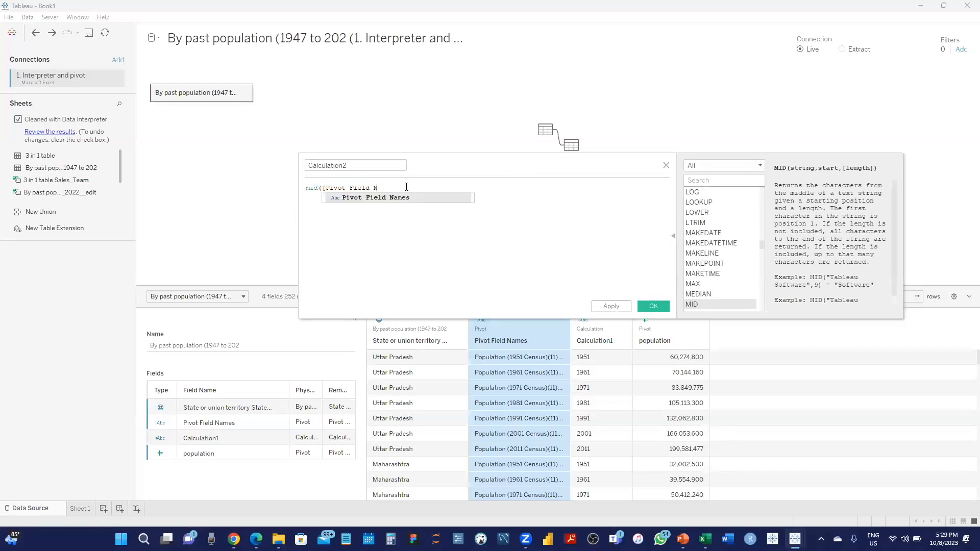
pyautogui.press('BackSpace')
pyautogui.press('BackSpace')
pyautogui.press('BackSpace')
pyautogui.press('BackSpace')
pyautogui.press('BackSpace')
pyautogui.press('BackSpace')
pyautogui.press('BackSpace')
pyautogui.press('BackSpace')
pyautogui.press('BackSpace')
pyautogui.press('BackSpace')
pyautogui.press('BackSpace')
pyautogui.press('BackSpace')
pyautogui.press('BackSpace')
pyautogui.press('BackSpace')
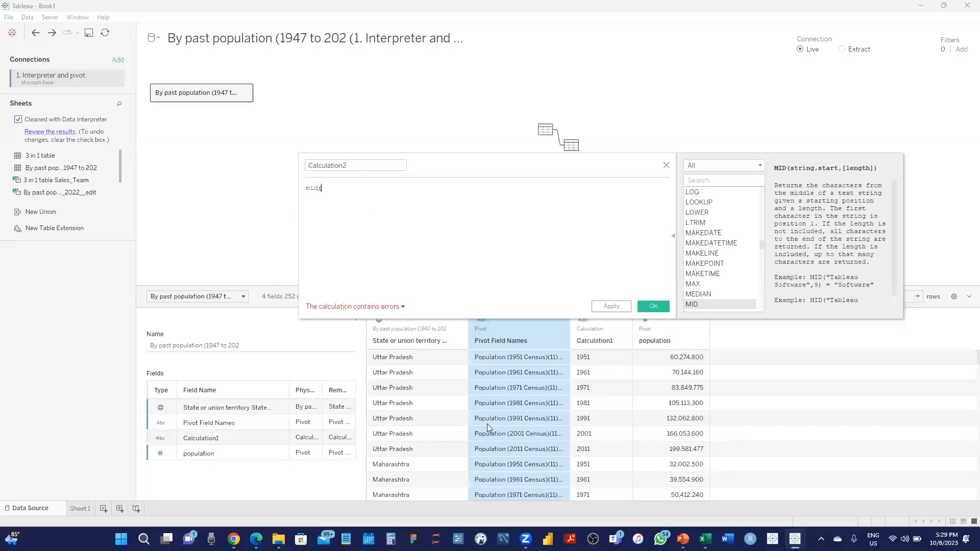
pyautogui.write('pi')
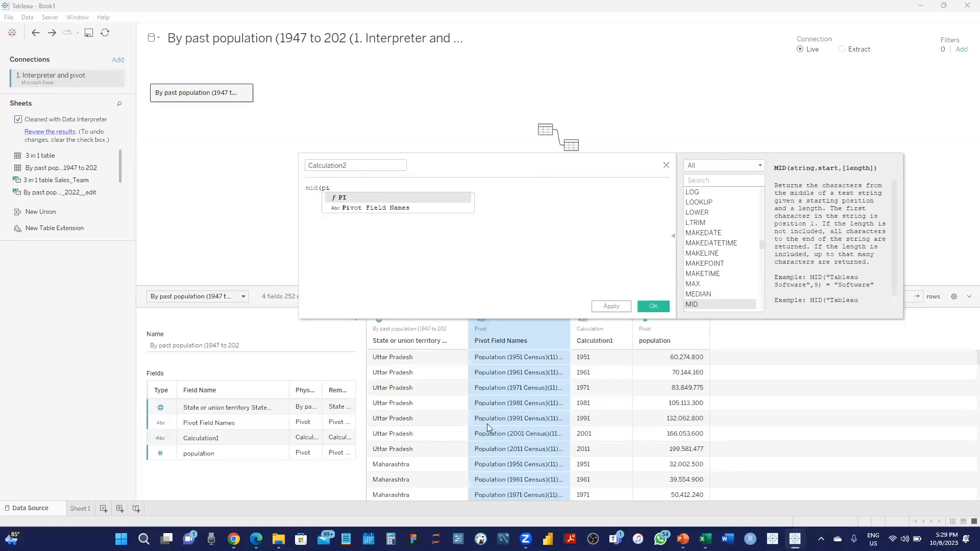
pyautogui.press('Down')
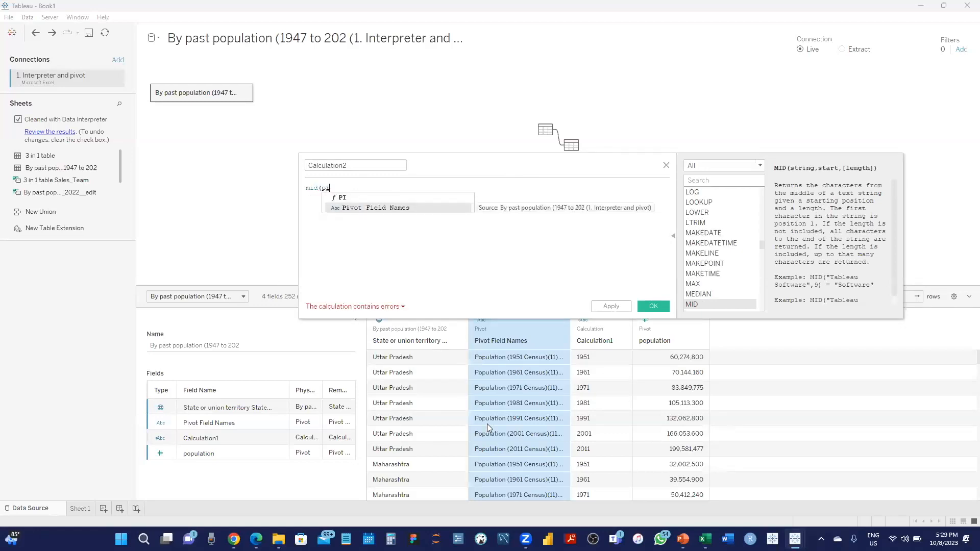
pyautogui.click(350, 204)
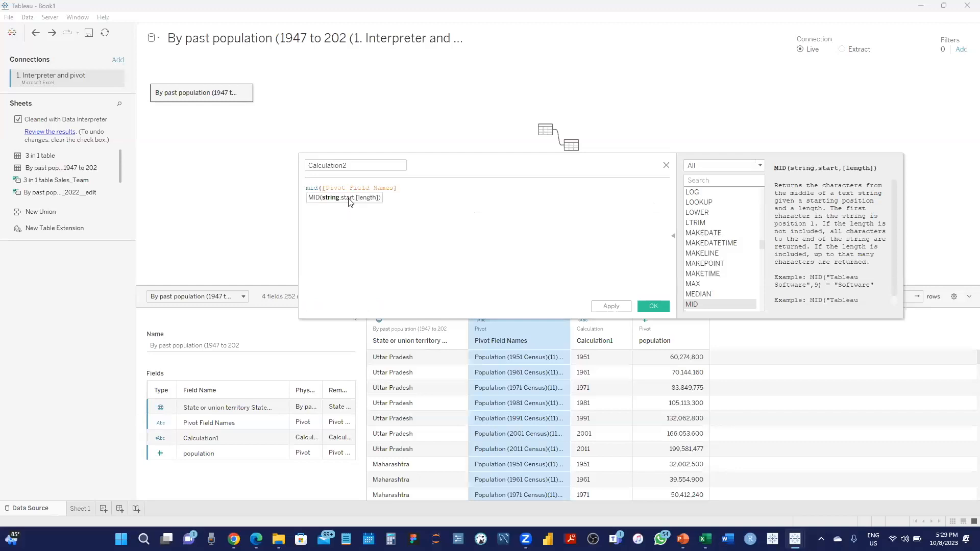
# Complete the formula as mid([Pivot Field Names],13,4) and save the calculated field.
pyautogui.write(',')
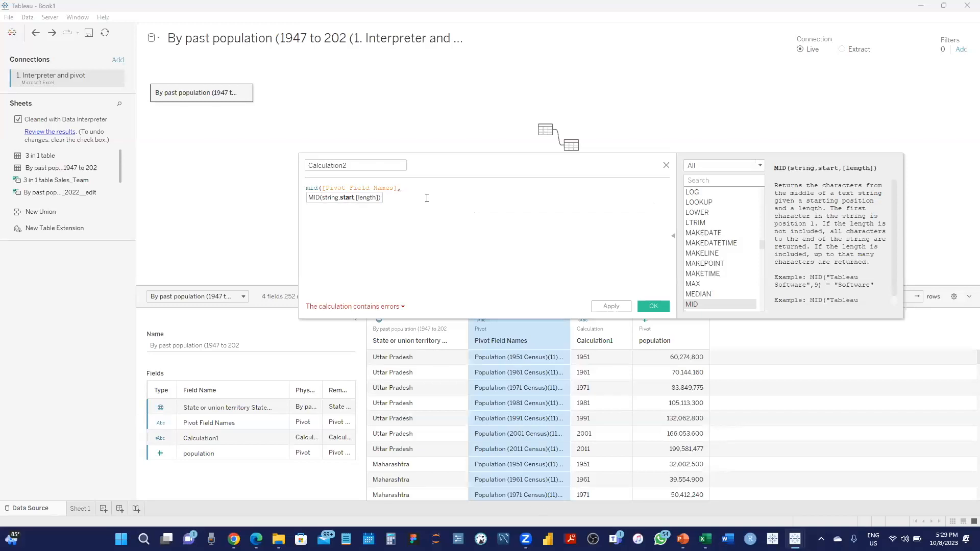
pyautogui.write('13,4)')
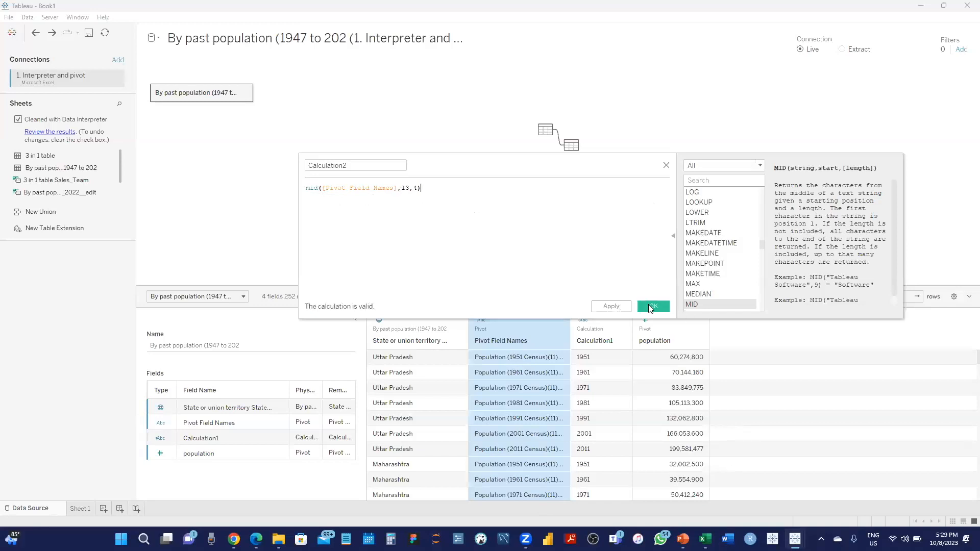
pyautogui.click(651, 307)
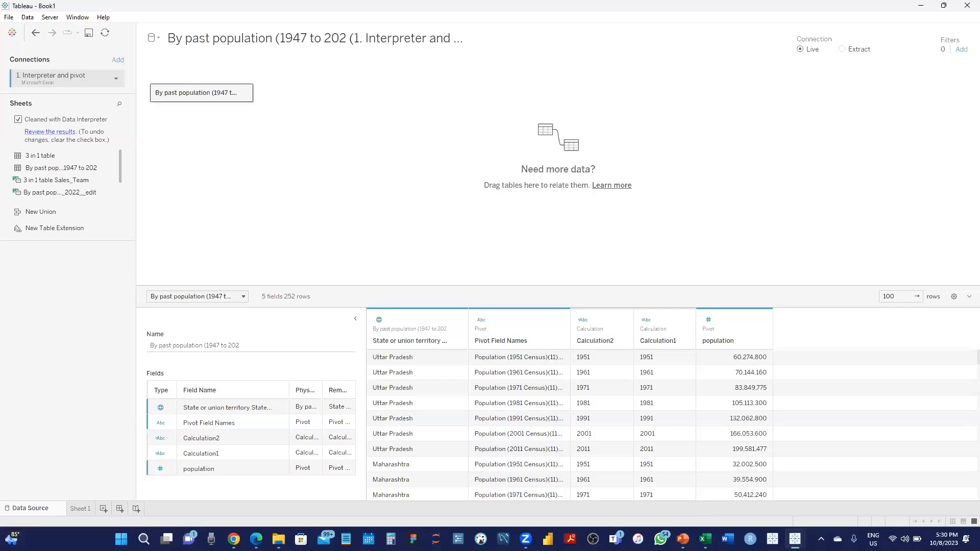
# Switch to the Tableau Bootcamp presentation in PowerPoint and show the Join slide outside the slide show.
pyautogui.moveTo(683, 538)
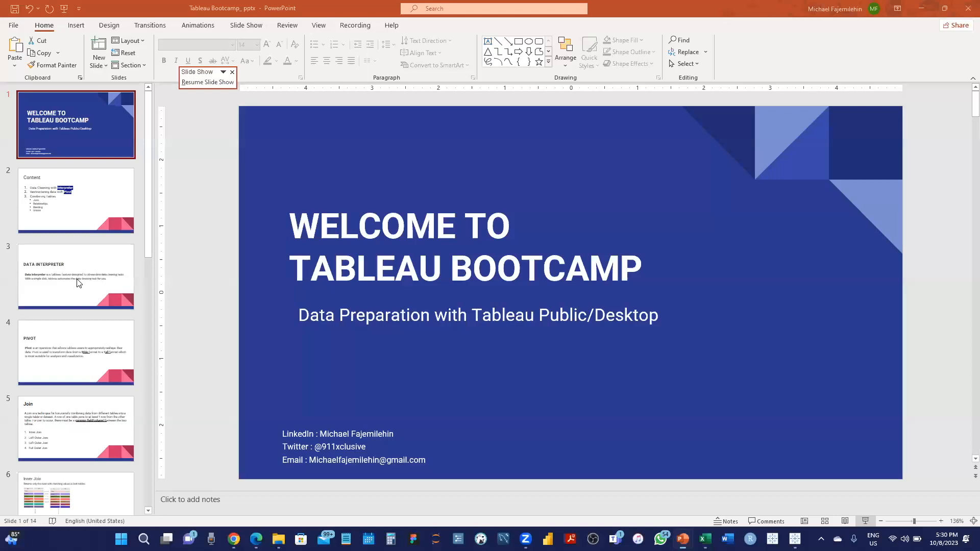
pyautogui.press('Escape')
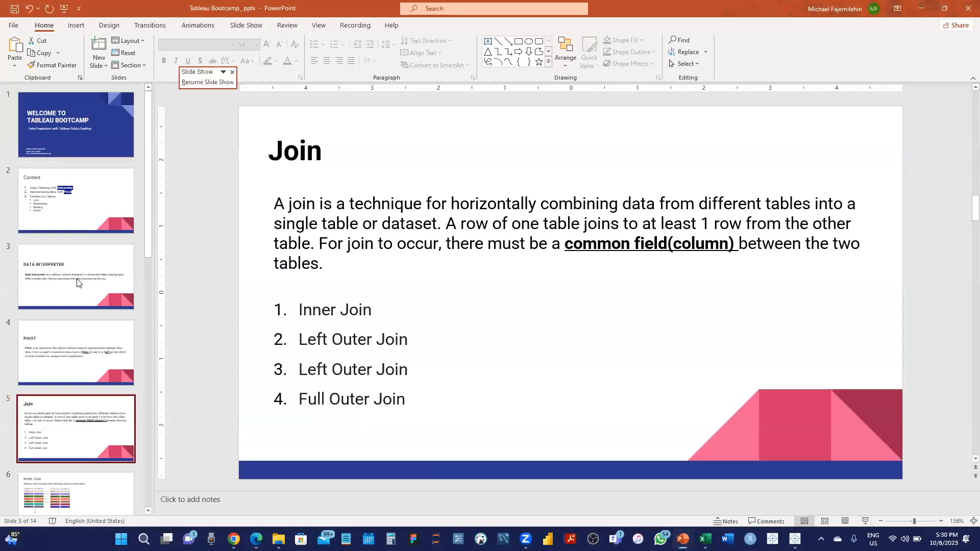
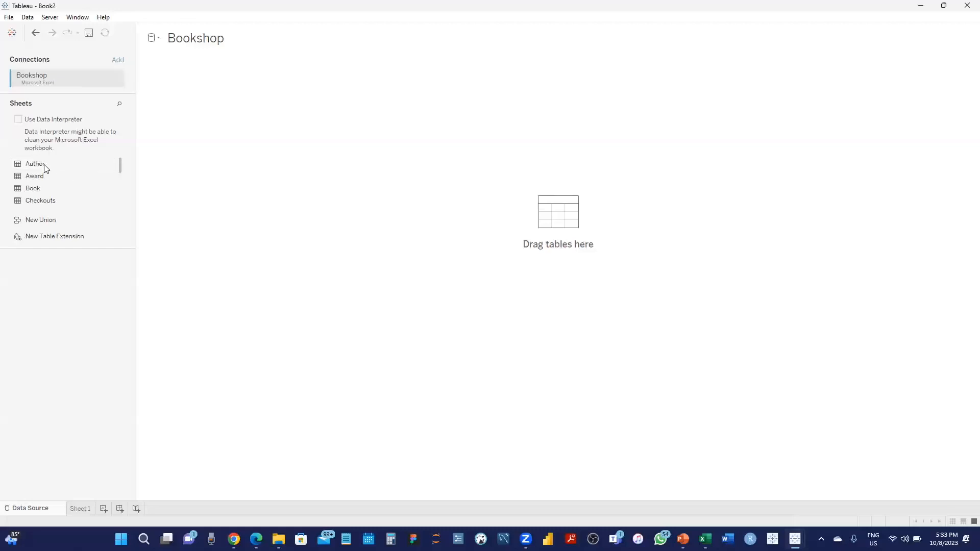
# Add the Book table to the Bookshop data source in Tableau and set its connection to Extract.
pyautogui.moveTo(37, 191); pyautogui.dragTo(280, 109)
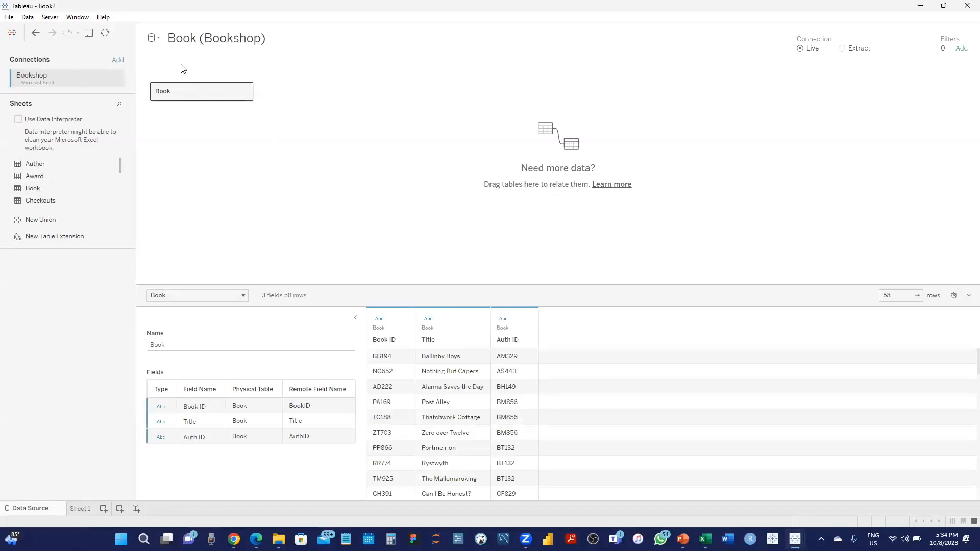
pyautogui.click(850, 53)
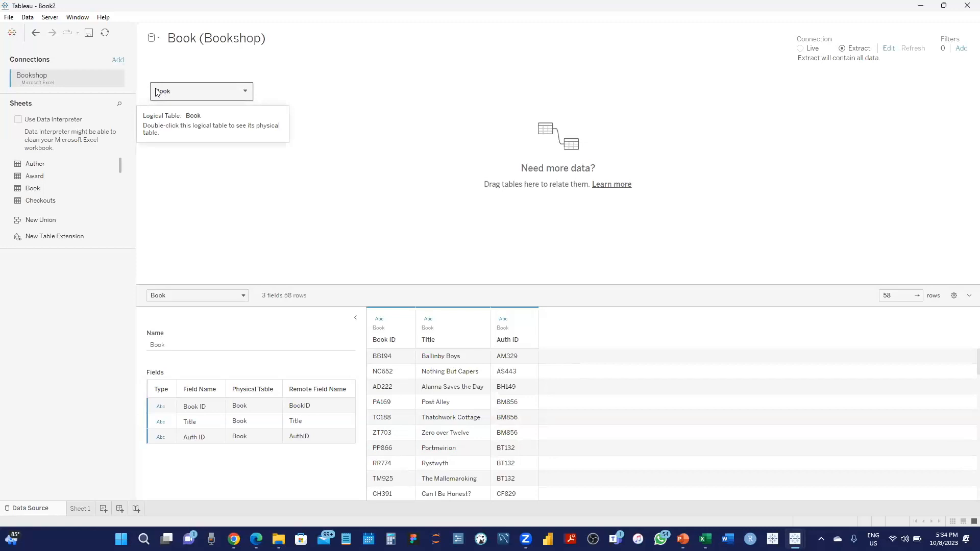
# Open the physical layer of the Book logical table and add the Info table beside Book as an inner join.
pyautogui.doubleClick(189, 95)
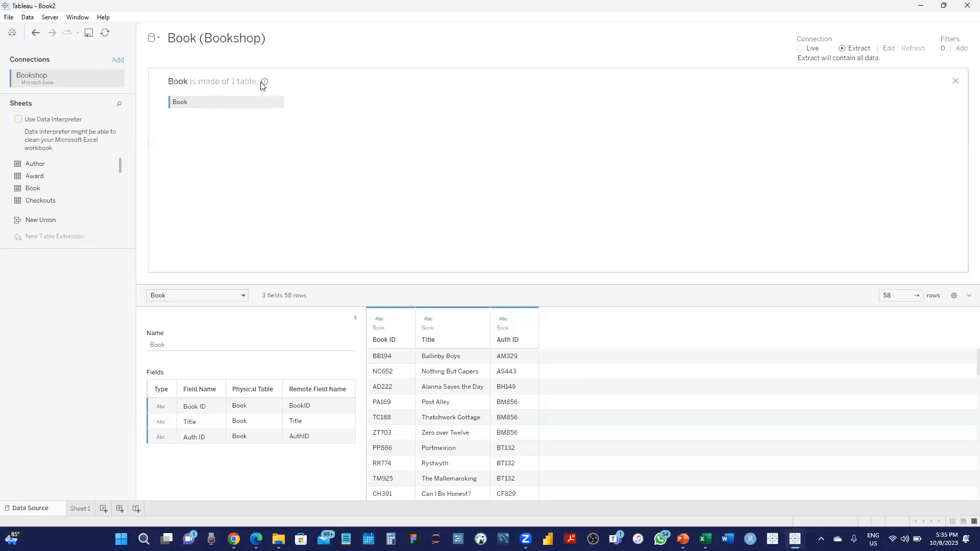
pyautogui.moveTo(265, 82)
pyautogui.scroll(-2, 120, 170)
pyautogui.scroll(-2, 120, 182)
pyautogui.moveTo(42, 178); pyautogui.dragTo(251, 141)
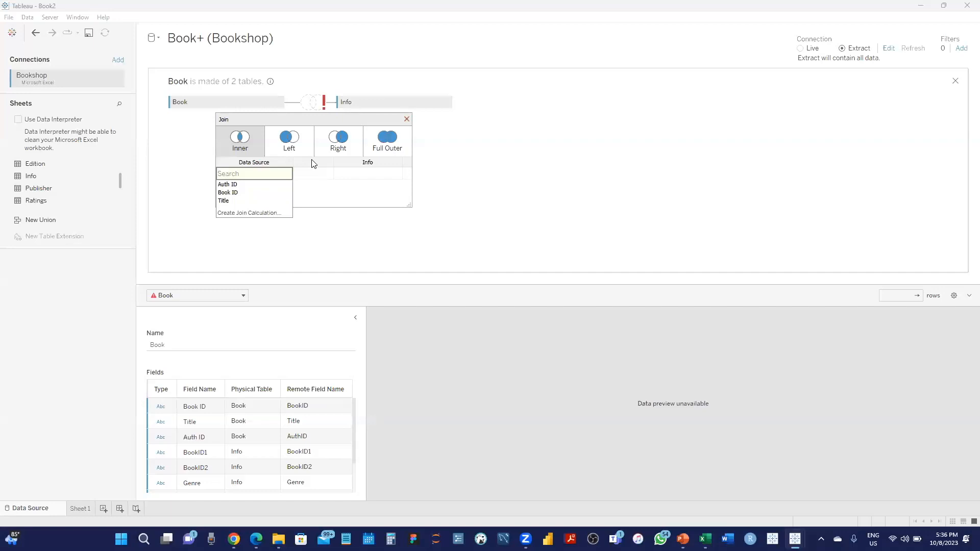
# Choose Auth ID as the Book-side field of the join clause with Info, and reopen that field for selection.
pyautogui.click(244, 185)
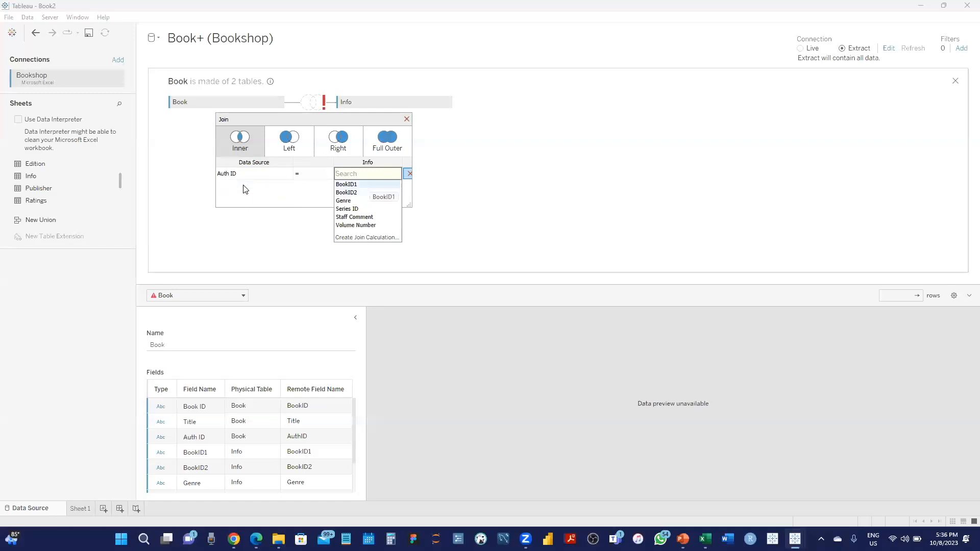
pyautogui.press('Down')
pyautogui.click(267, 178)
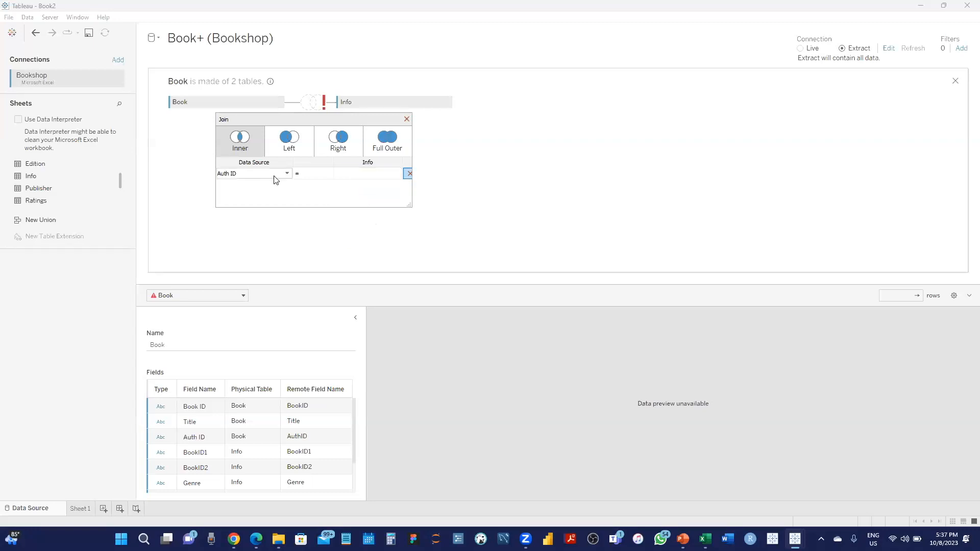
pyautogui.click(276, 179)
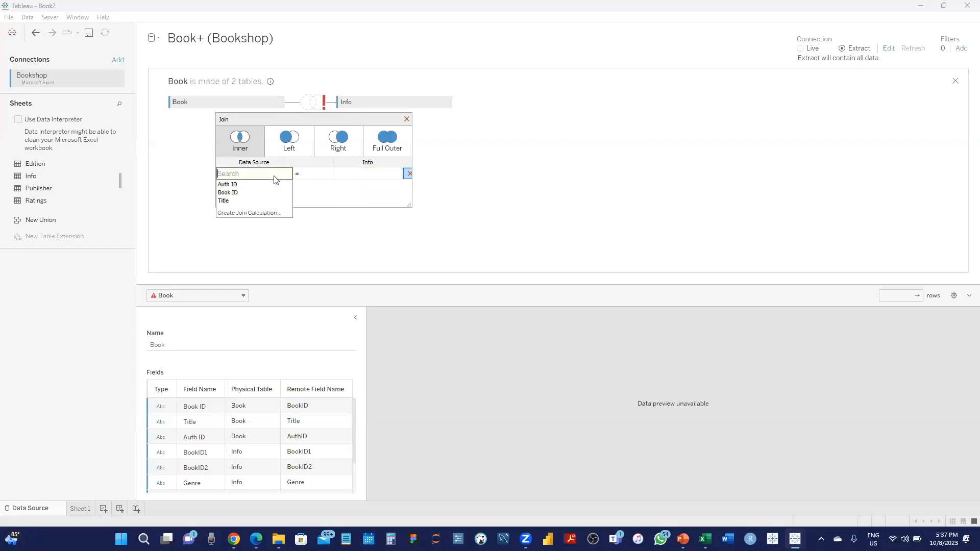
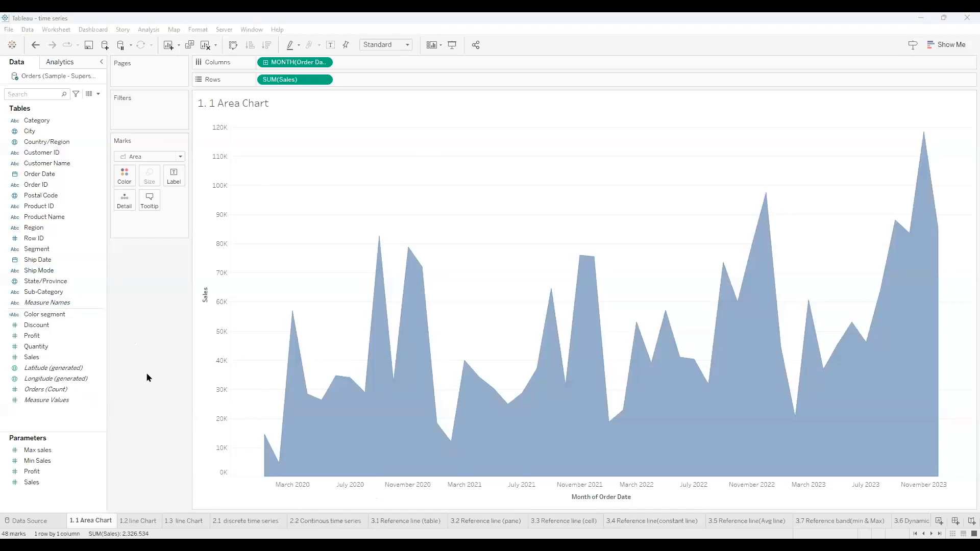
# Duplicate the 1.1 Area Chart worksheet in the time series workbook and clear the copy.
pyautogui.click(140, 520)
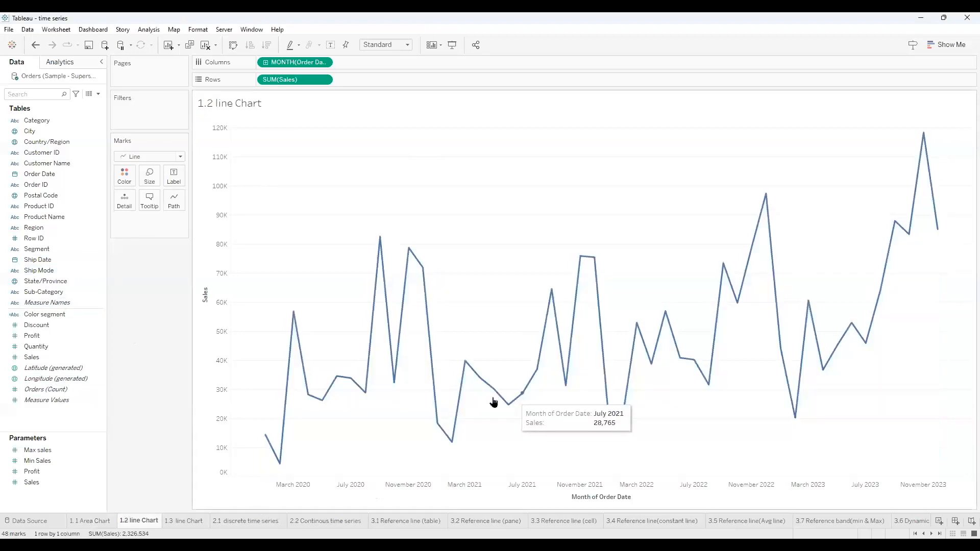
pyautogui.click(86, 522)
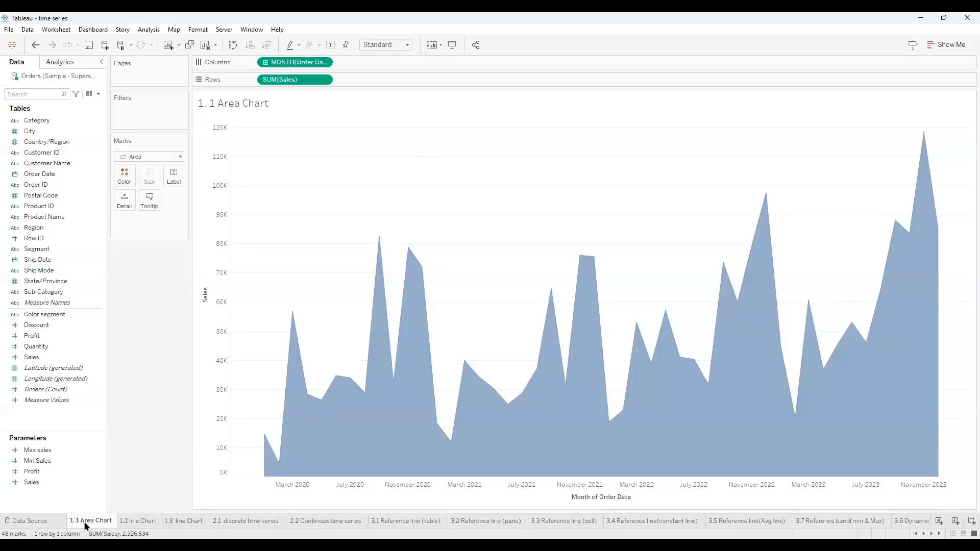
pyautogui.rightClick(85, 526)
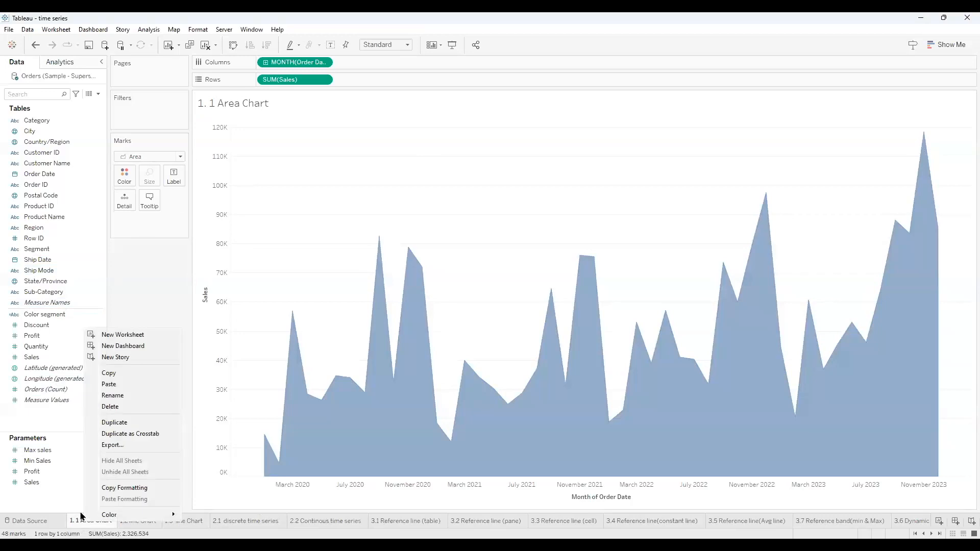
pyautogui.click(113, 423)
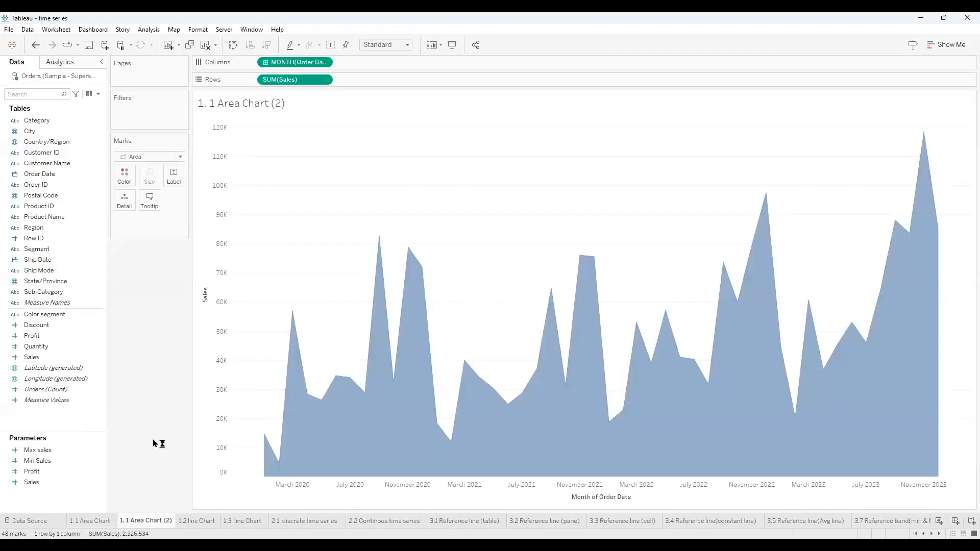
pyautogui.moveTo(265, 477)
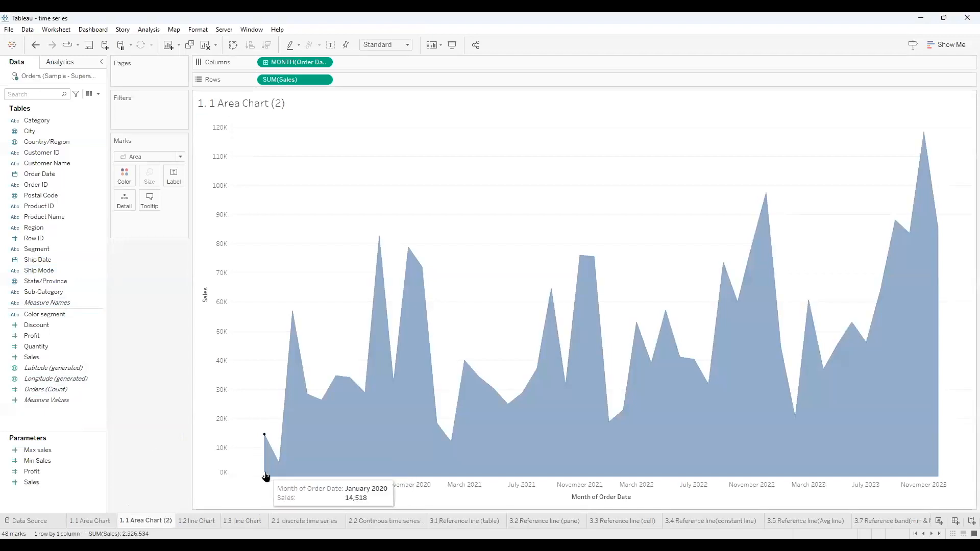
pyautogui.moveTo(940, 239)
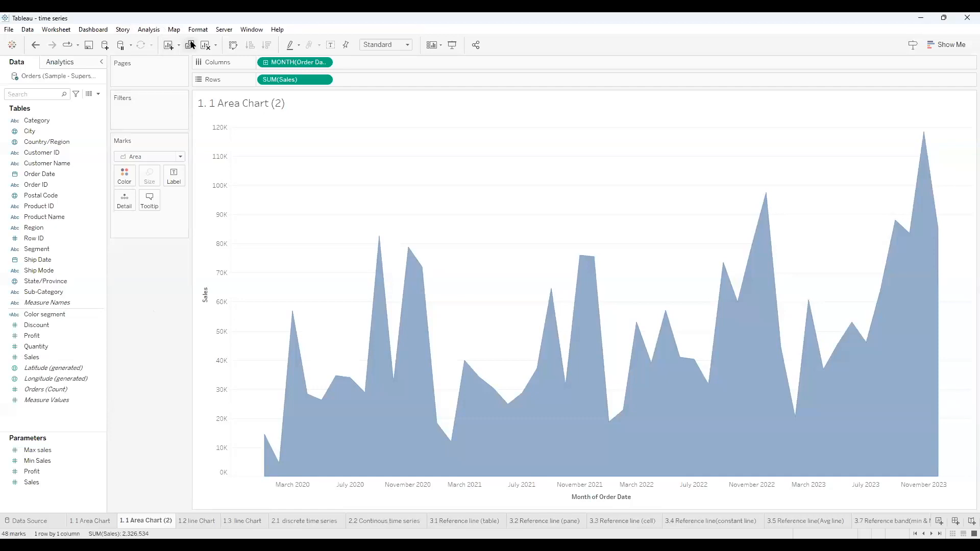
pyautogui.click(204, 45)
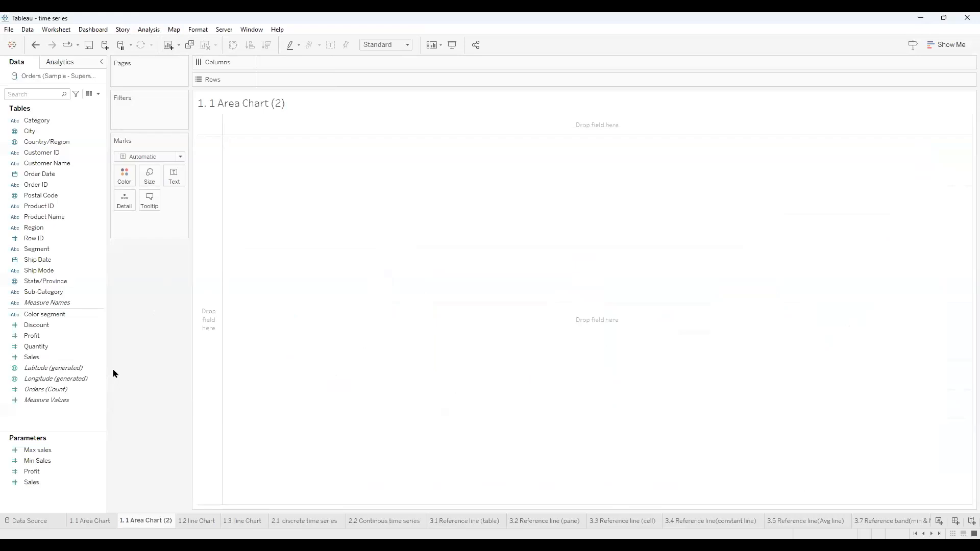
# Place Order Date on Columns in the cleared 1.1 Area Chart (2) worksheet.
pyautogui.click(36, 175)
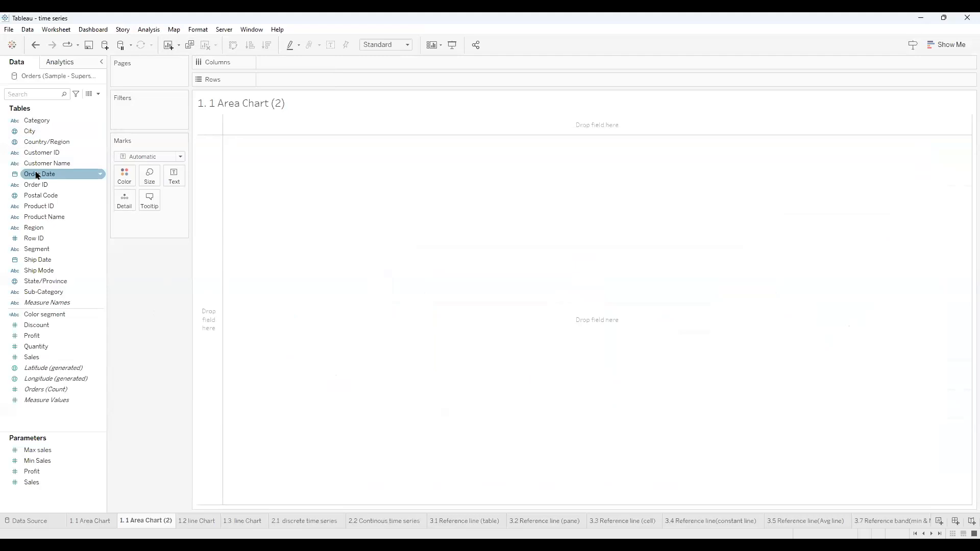
pyautogui.click(37, 175)
pyautogui.moveTo(372, 73); pyautogui.dragTo(293, 63)
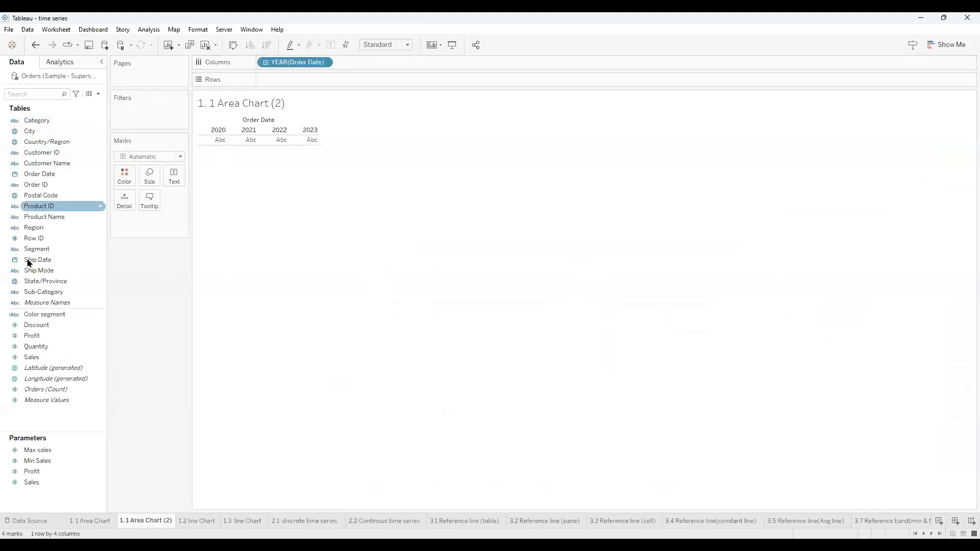
# Place Sales on Rows as a sum to plot it against Order Date.
pyautogui.moveTo(32, 357); pyautogui.dragTo(87, 312)
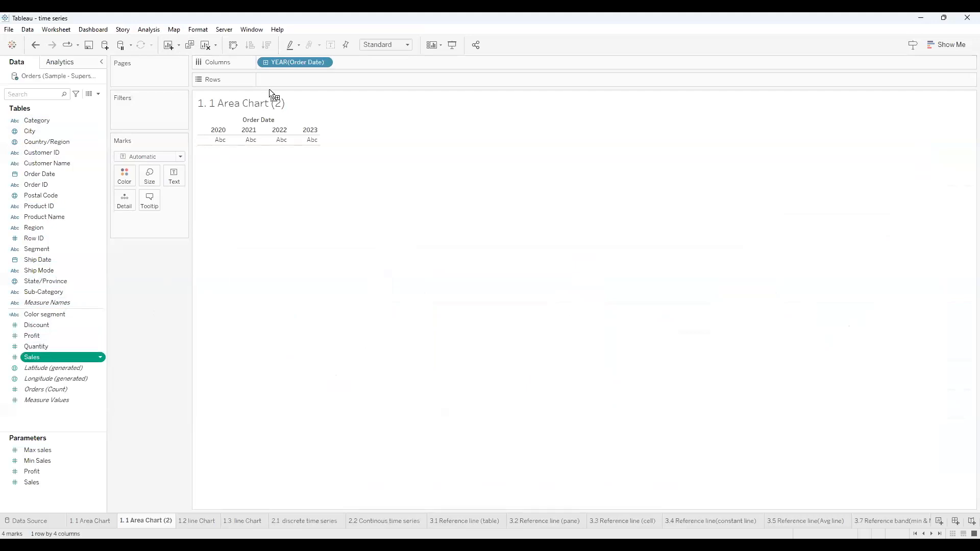
pyautogui.moveTo(274, 87); pyautogui.dragTo(278, 81)
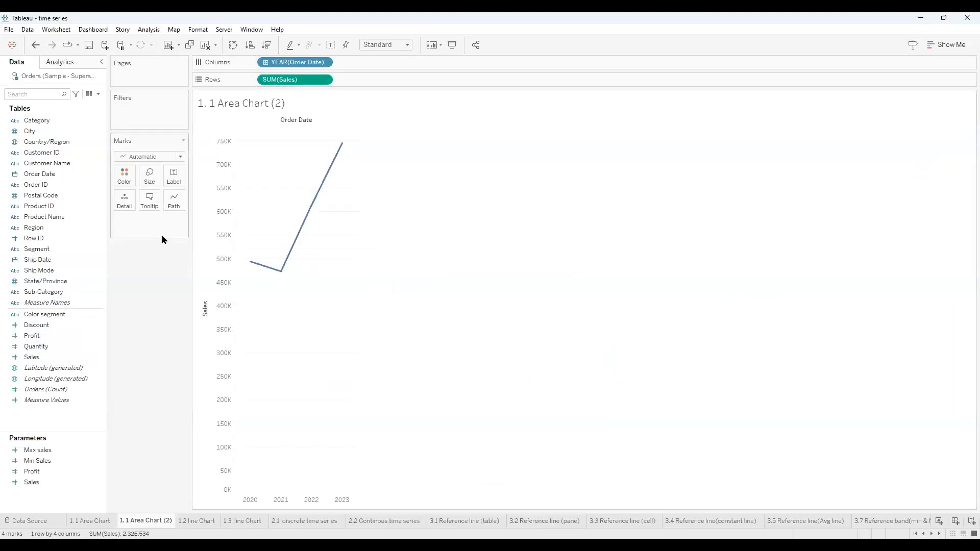
pyautogui.click(324, 62)
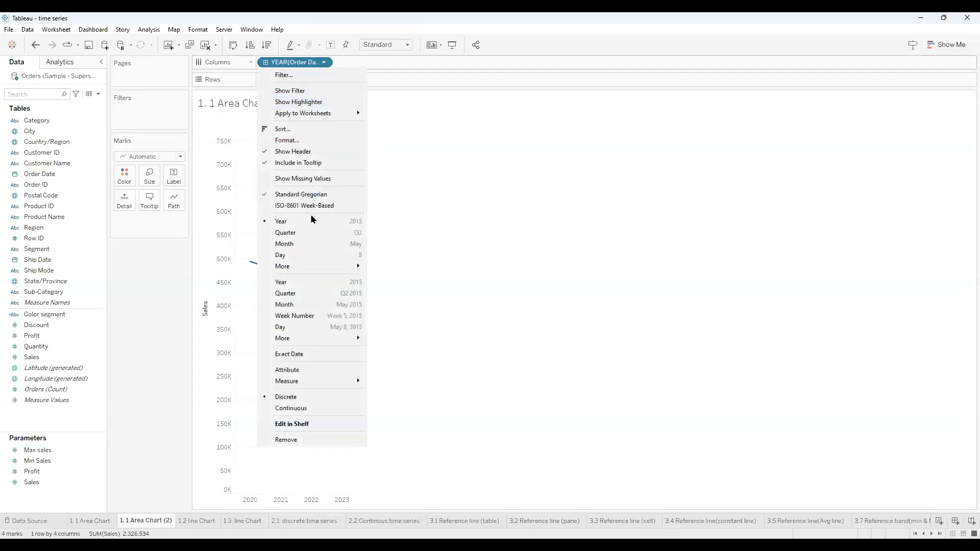
pyautogui.moveTo(293, 272)
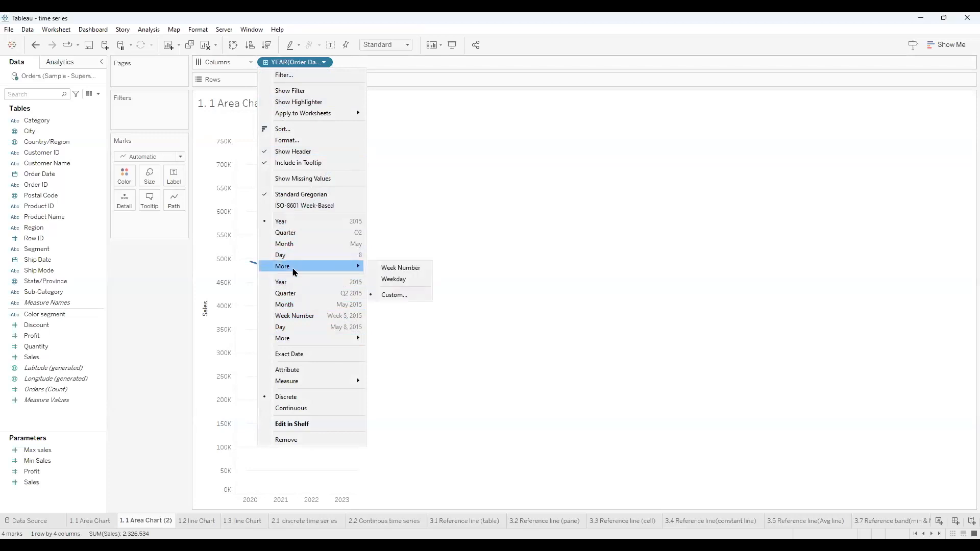
pyautogui.click(309, 295)
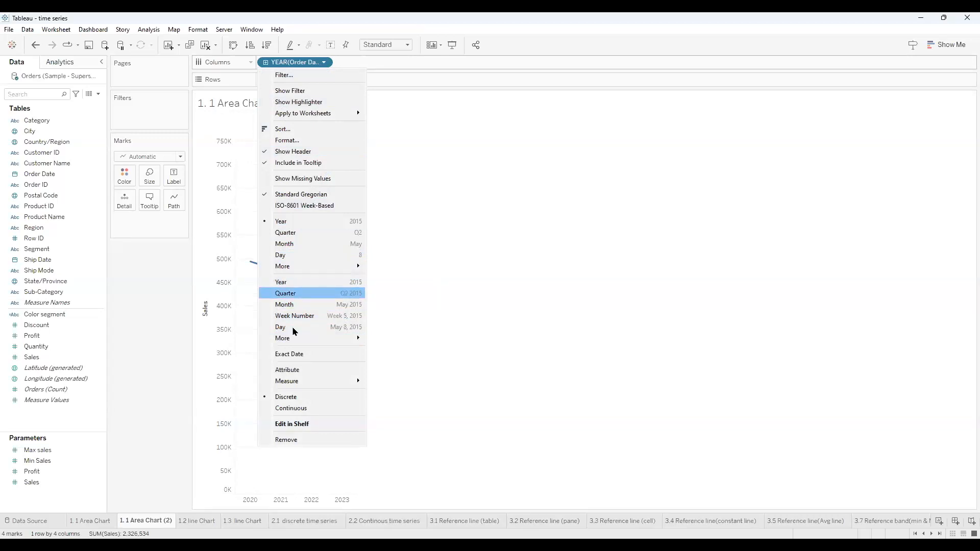
pyautogui.hotkey('ctrl', 'z')
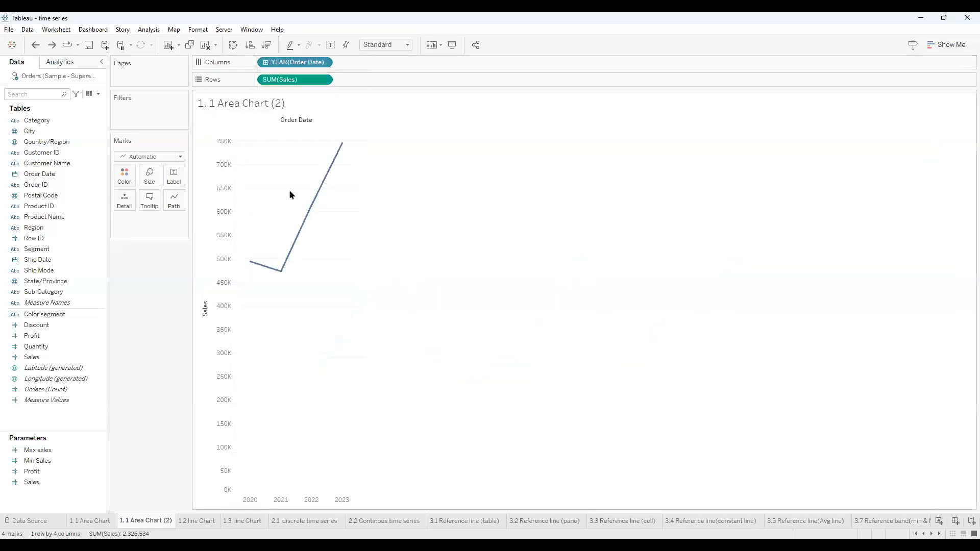
pyautogui.click(323, 64)
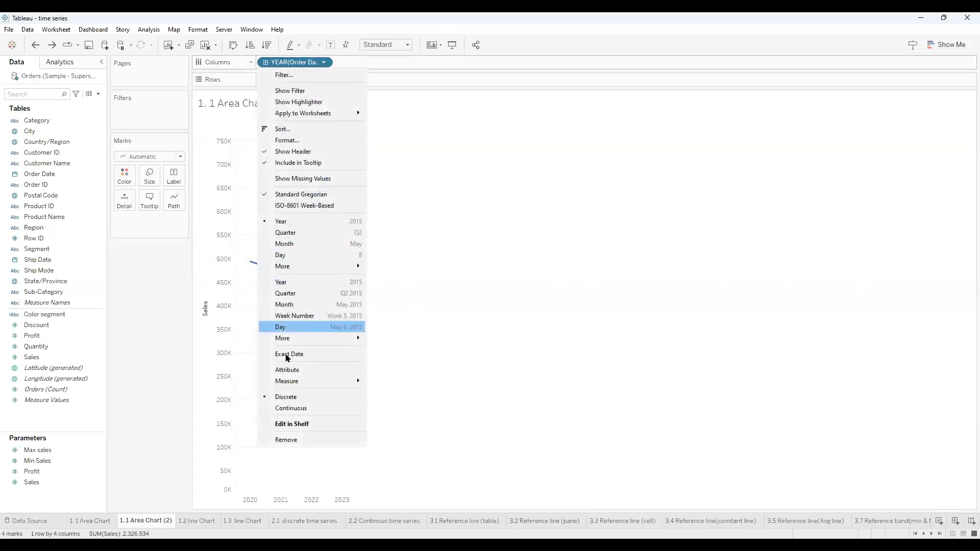
pyautogui.moveTo(285, 341)
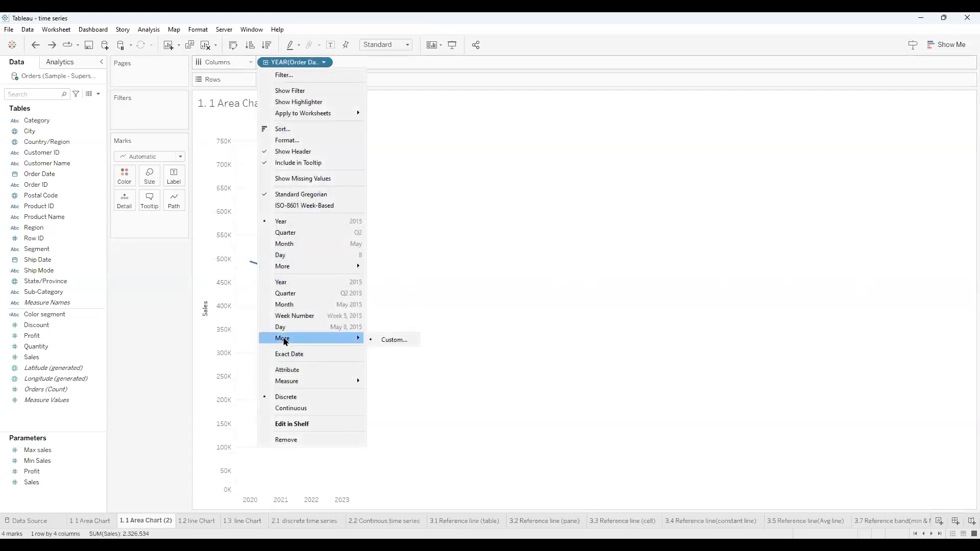
pyautogui.click(214, 278)
# Show Order Date on Columns by discrete Quarter and switch it to continuous Quarter to compare the two views.
pyautogui.click(324, 62)
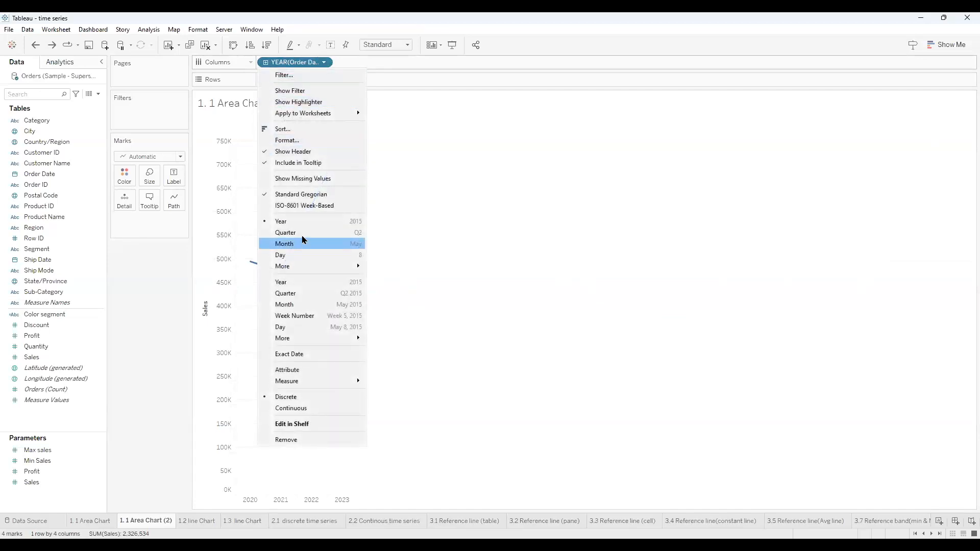
pyautogui.click(303, 236)
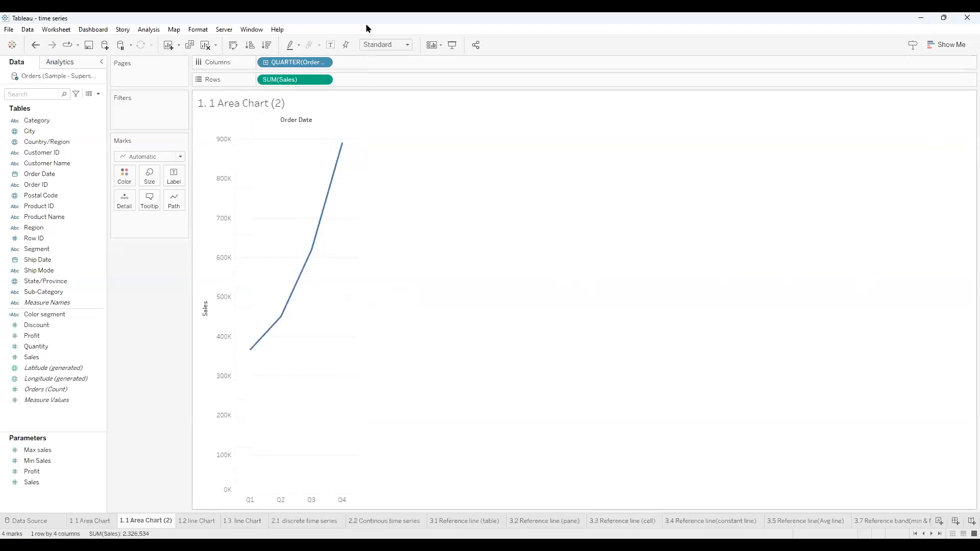
pyautogui.click(325, 62)
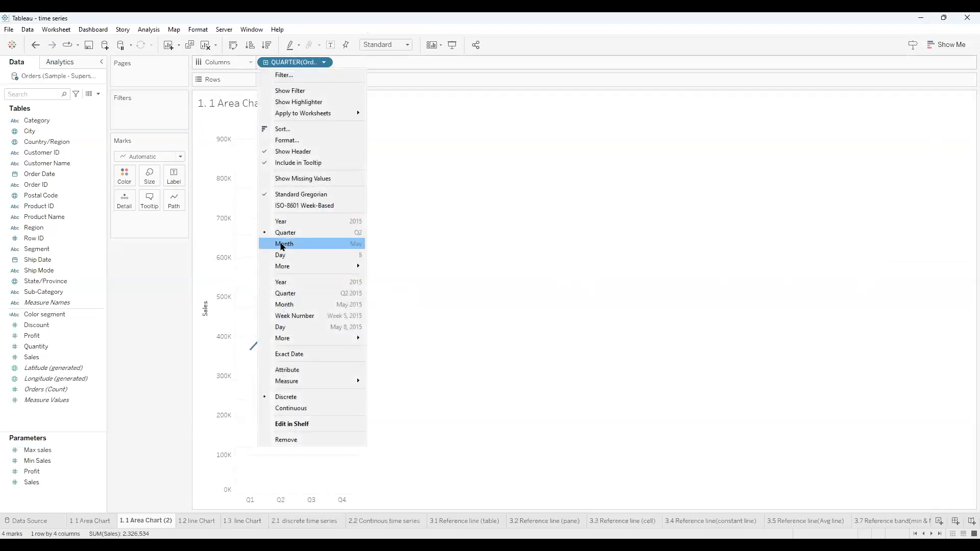
pyautogui.click(279, 295)
pyautogui.moveTo(269, 389)
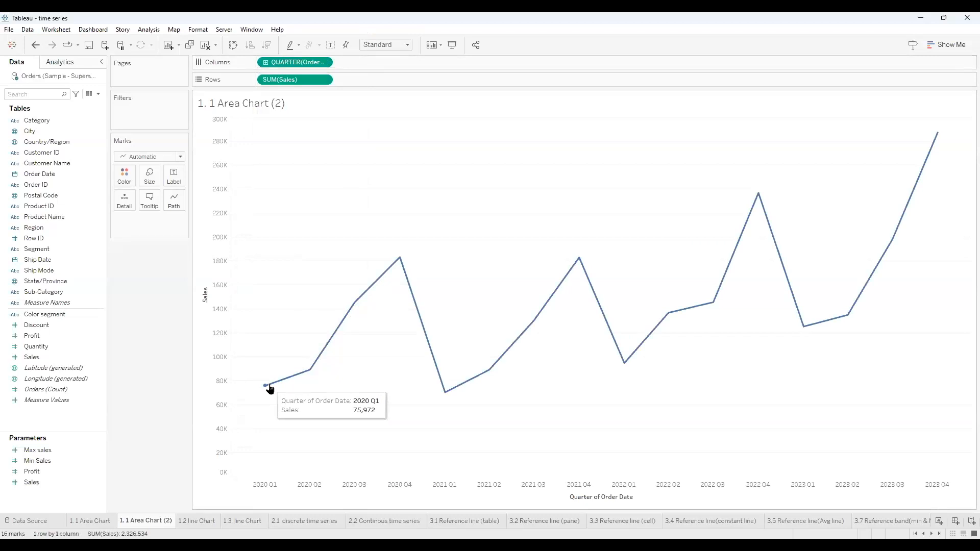
pyautogui.moveTo(389, 273)
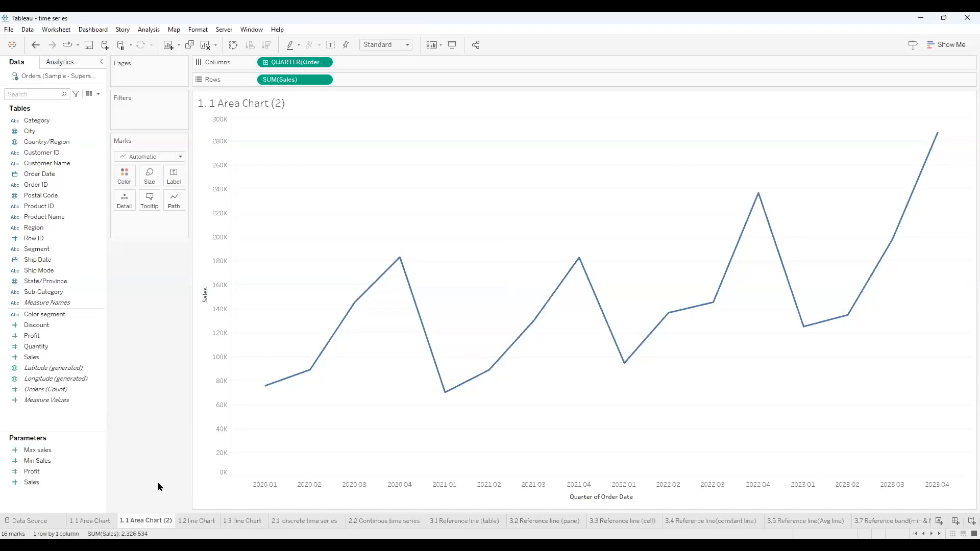
# Change Order Date from quarters to discrete Month and switch it to continuous Month.
pyautogui.click(324, 62)
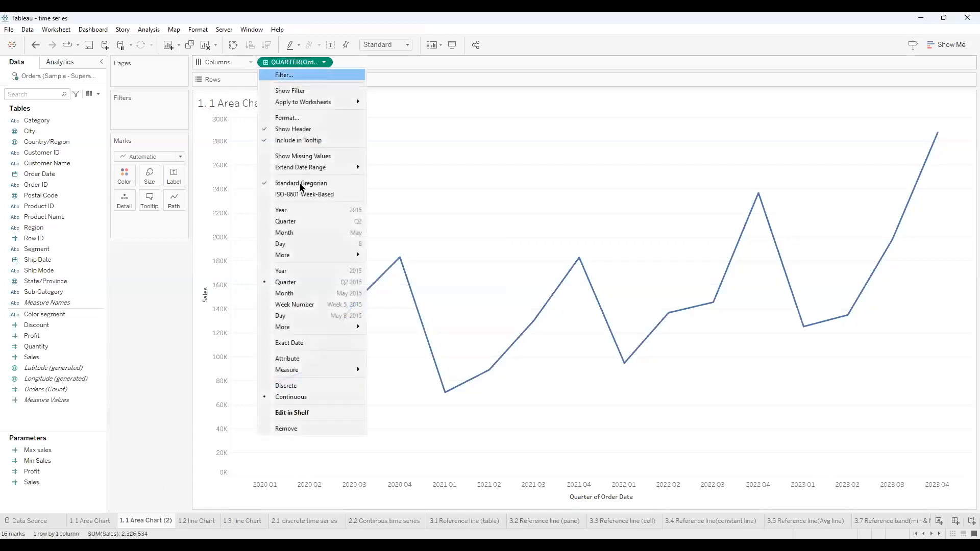
pyautogui.click(292, 233)
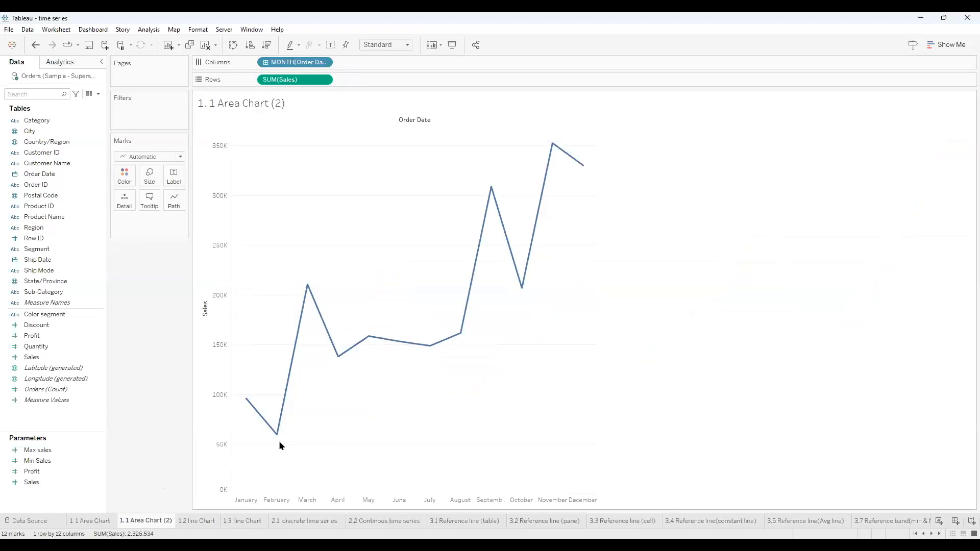
pyautogui.moveTo(582, 173)
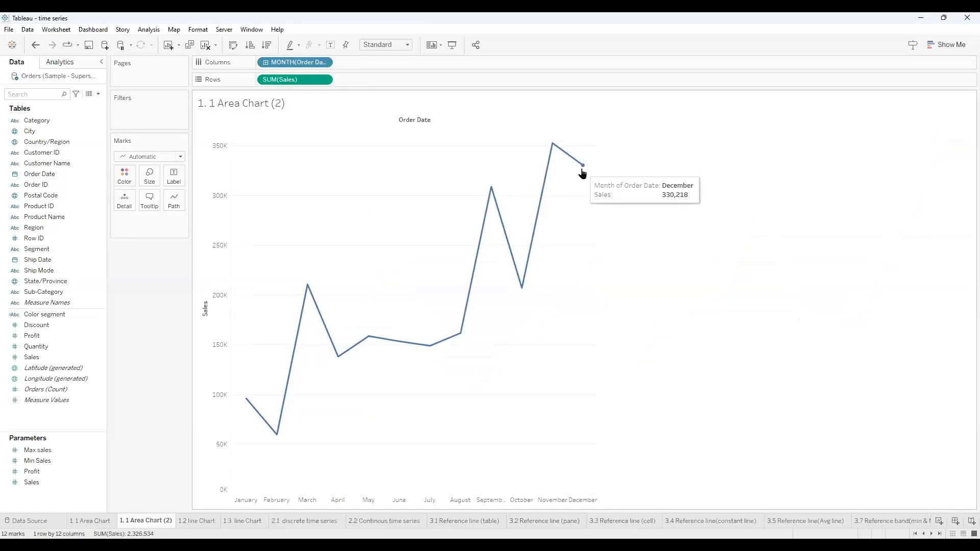
pyautogui.click(323, 62)
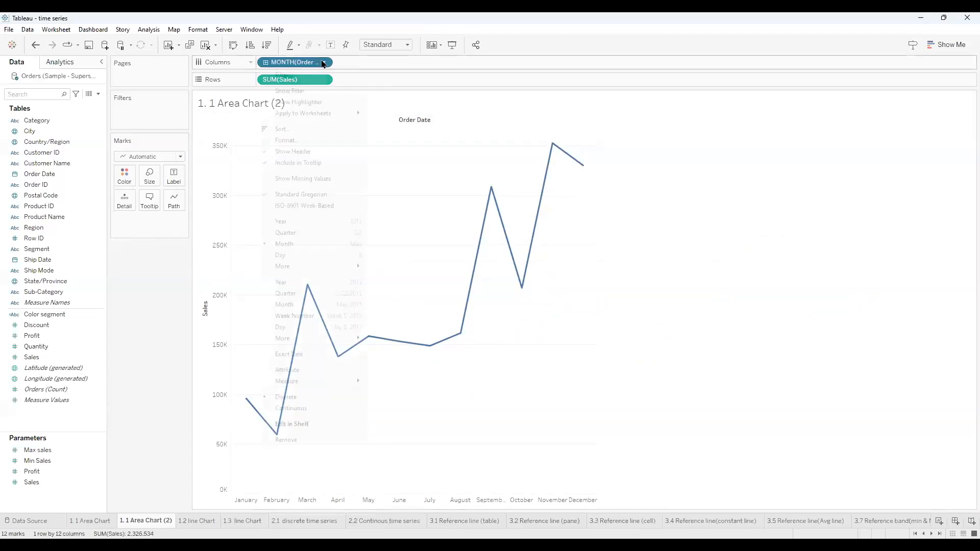
pyautogui.click(299, 306)
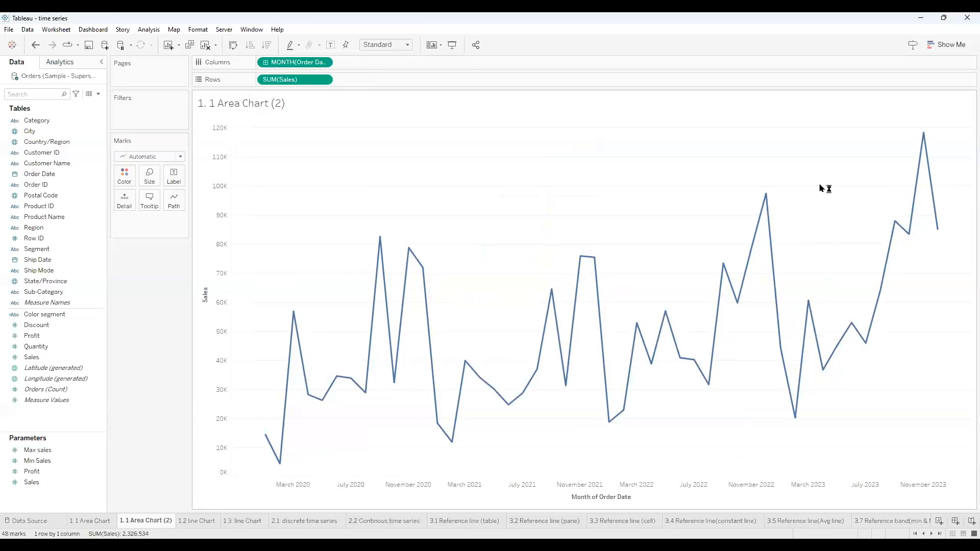
# Compare the month views again by setting Order Date to discrete Month and back to continuous Month.
pyautogui.click(323, 62)
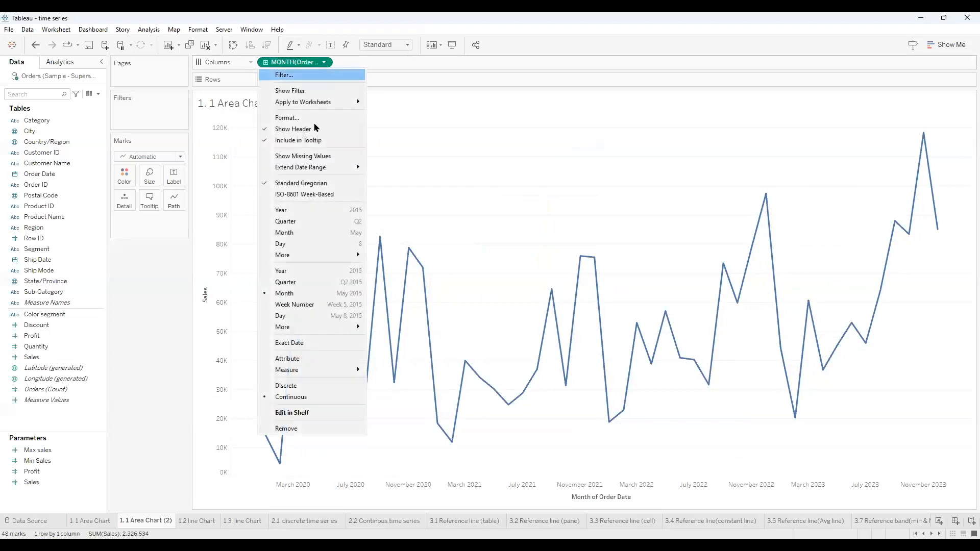
pyautogui.click(319, 234)
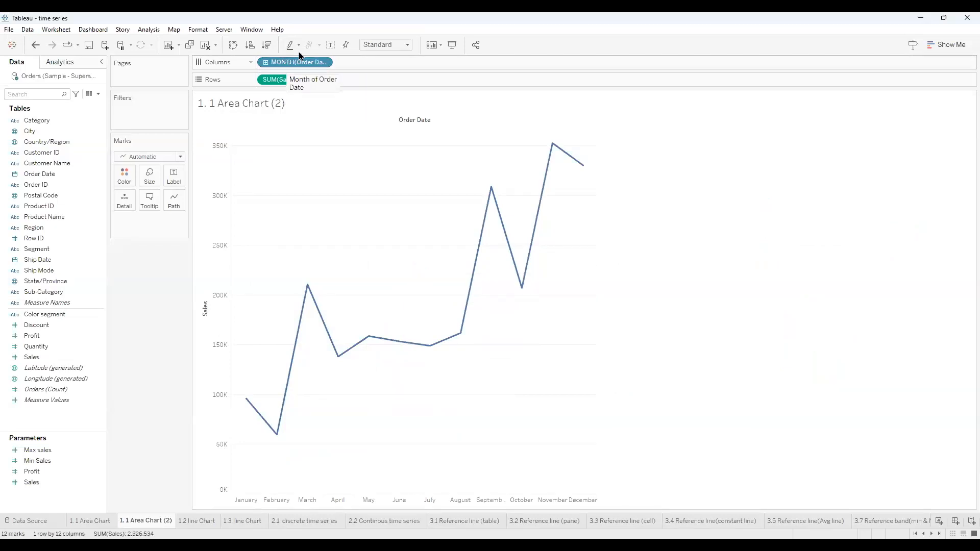
pyautogui.click(323, 63)
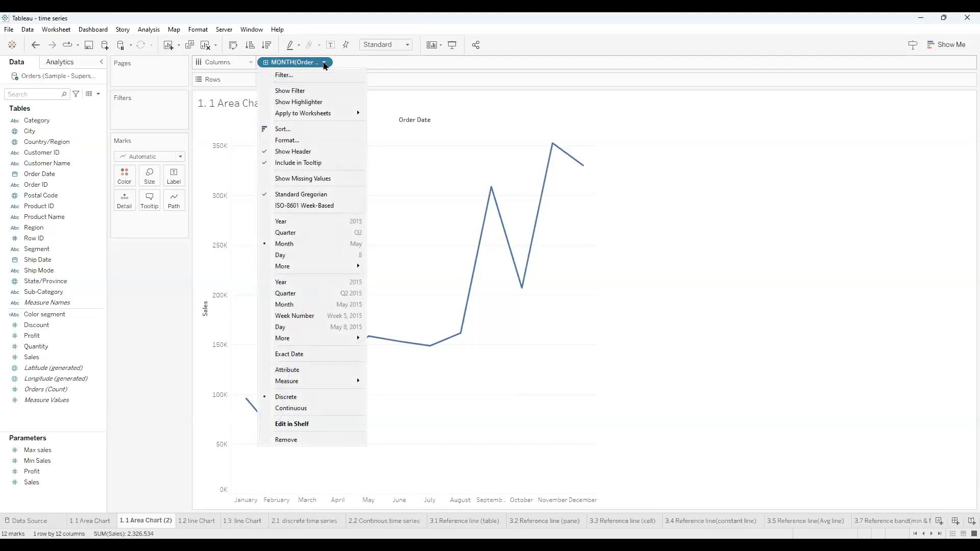
pyautogui.click(295, 306)
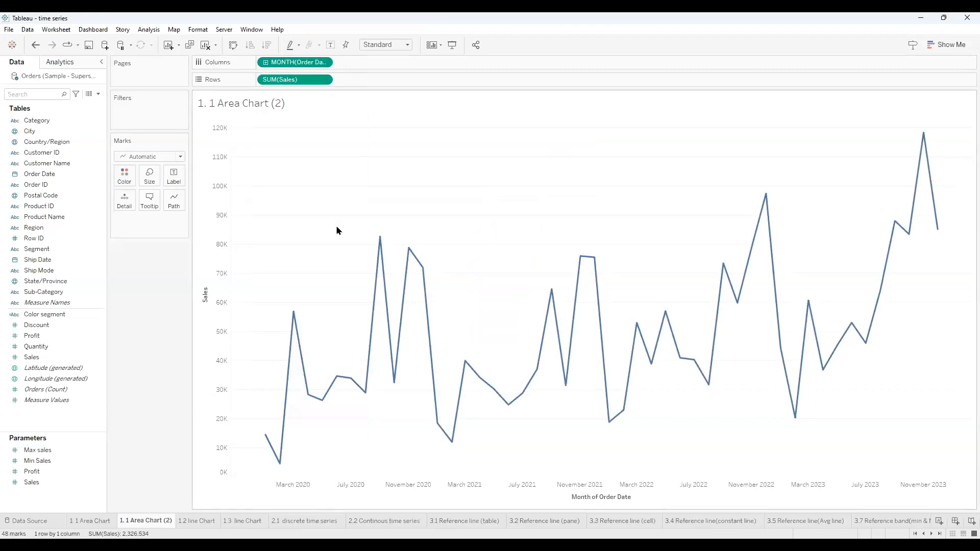
# Show Order Date by discrete Day and switch it to continuous Day to compare the two views.
pyautogui.click(324, 62)
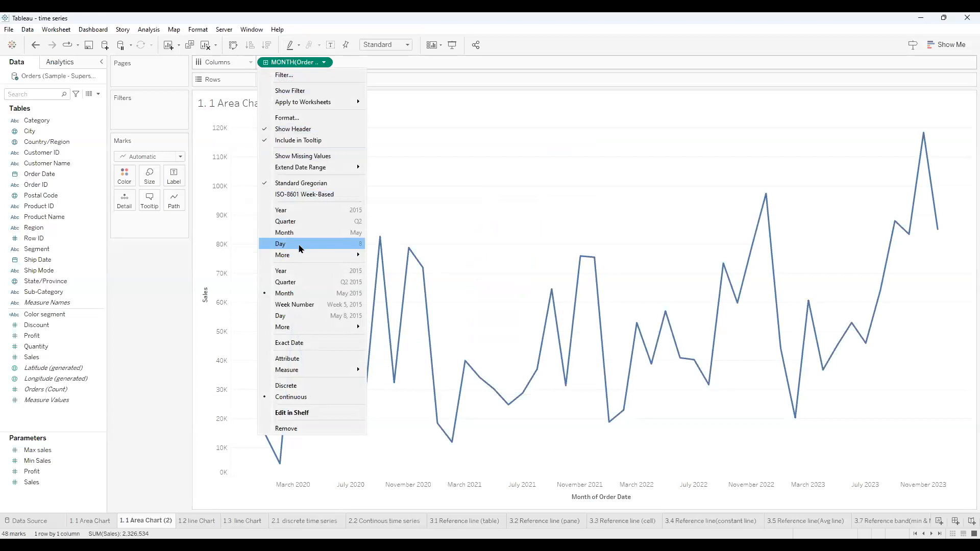
pyautogui.click(301, 244)
pyautogui.moveTo(243, 191)
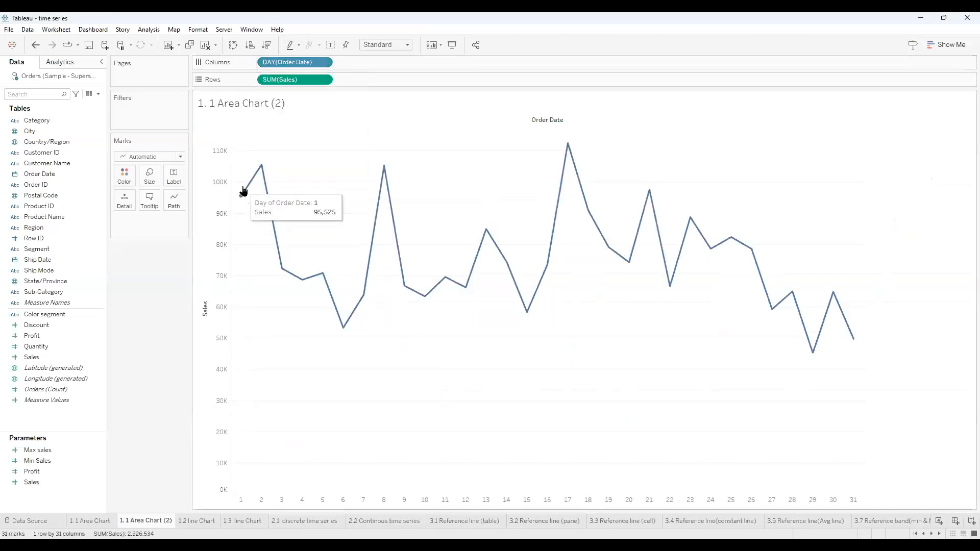
pyautogui.click(324, 61)
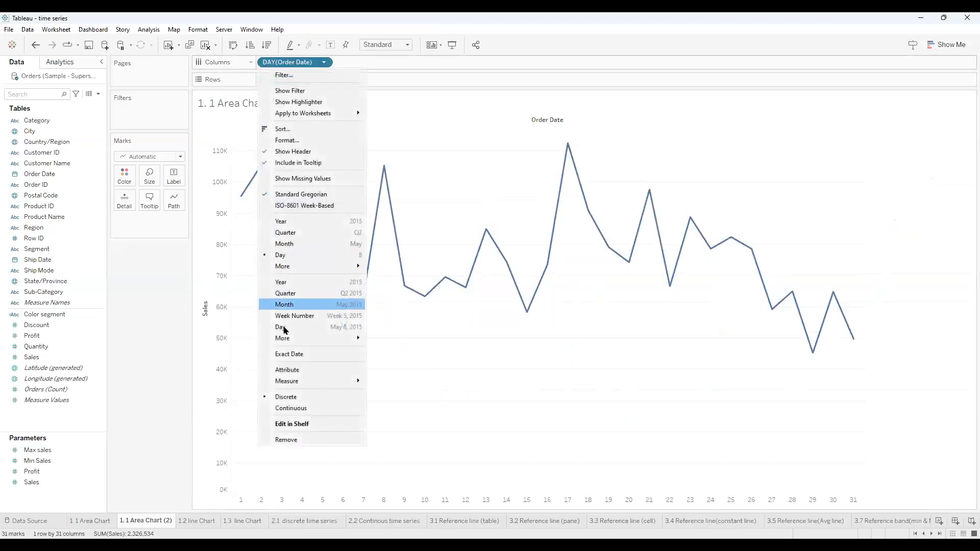
pyautogui.click(284, 329)
pyautogui.moveTo(265, 459)
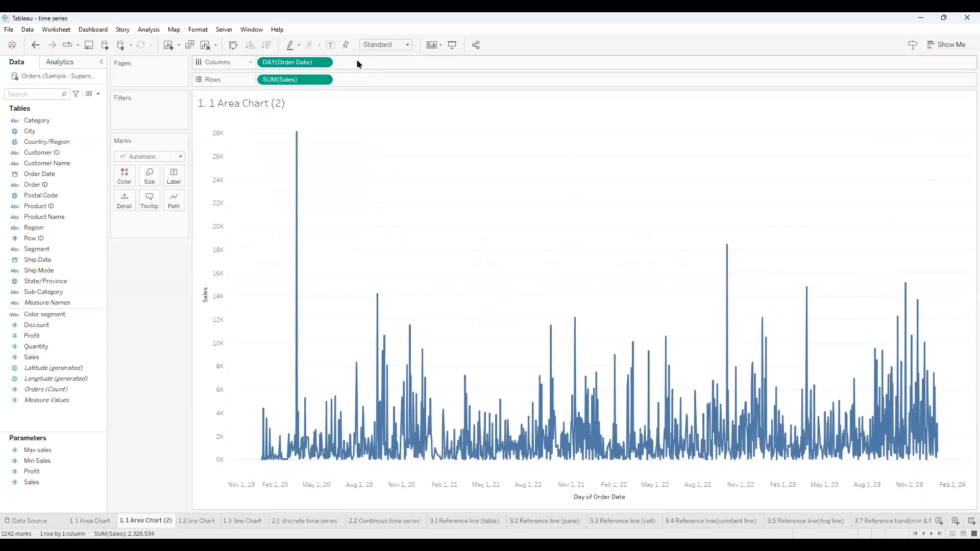
# Set Order Date on Columns to continuous Month.
pyautogui.click(323, 62)
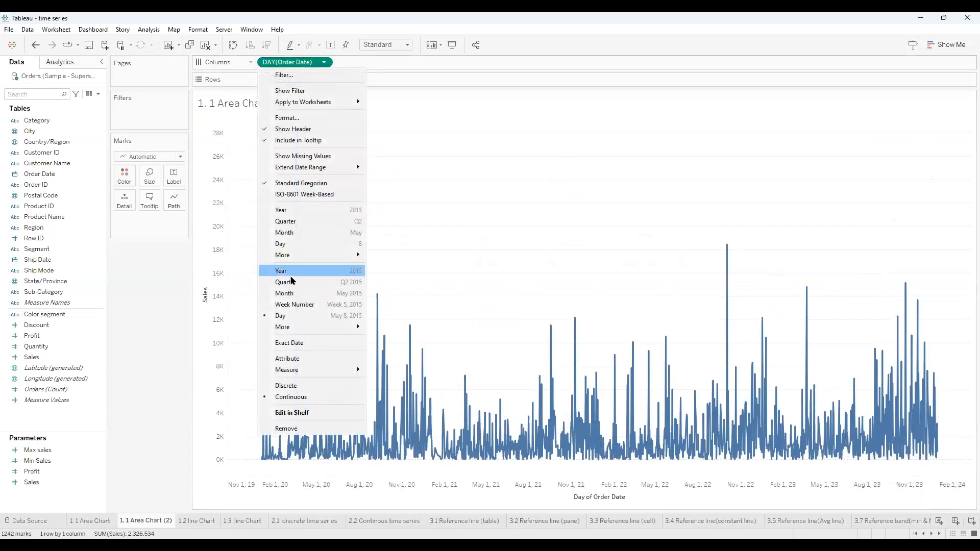
pyautogui.click(294, 293)
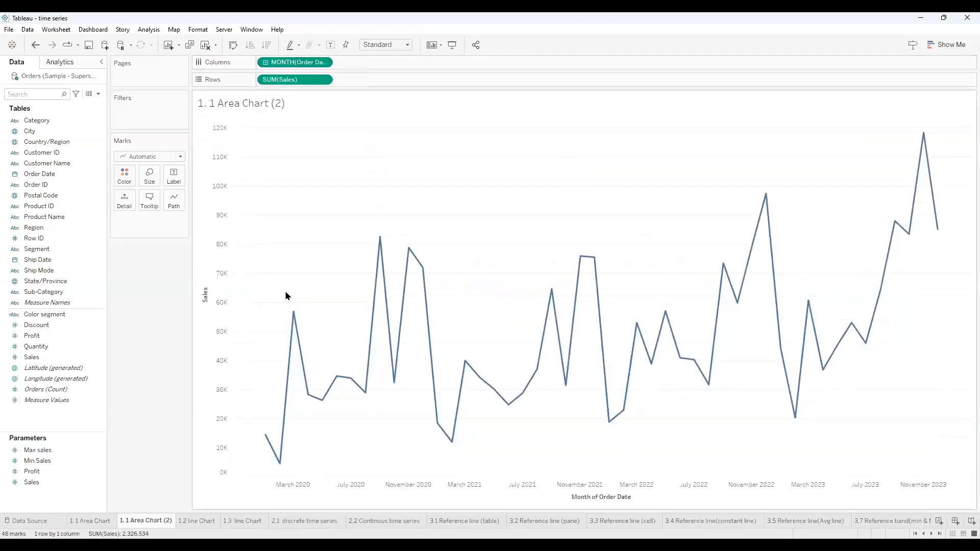
# Set the mark type to Area and check the Show Me chart suggestions for the sales view.
pyautogui.click(180, 157)
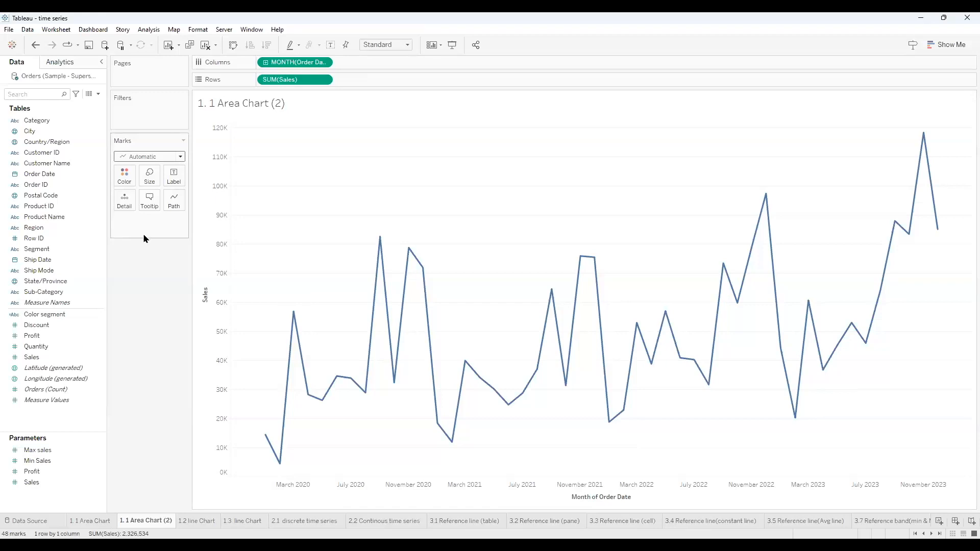
pyautogui.click(144, 204)
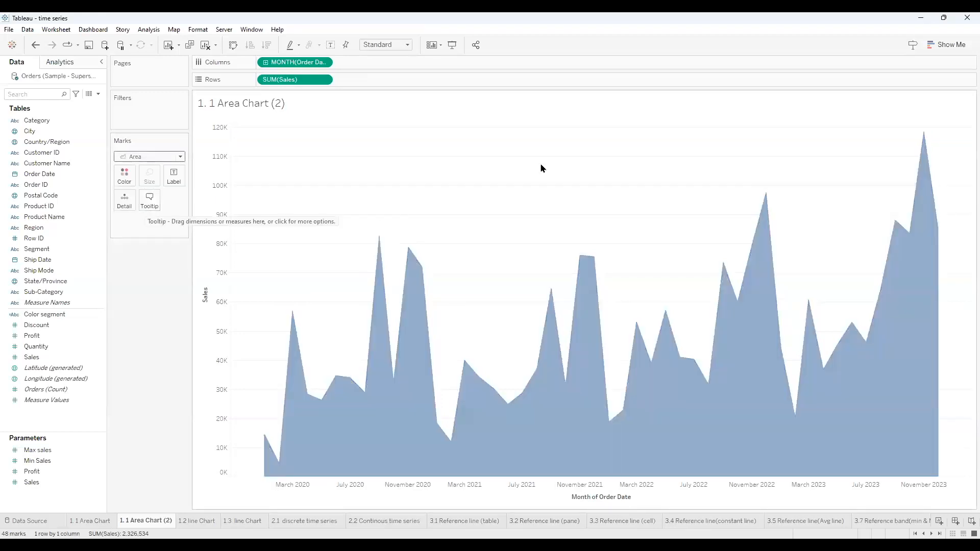
pyautogui.hotkey('ctrl', '1')
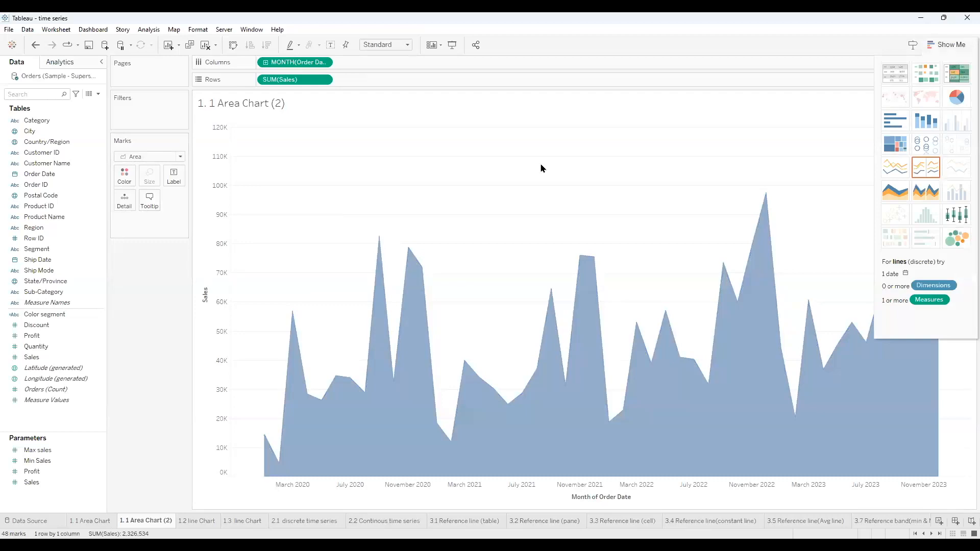
pyautogui.hotkey('ctrl', '1')
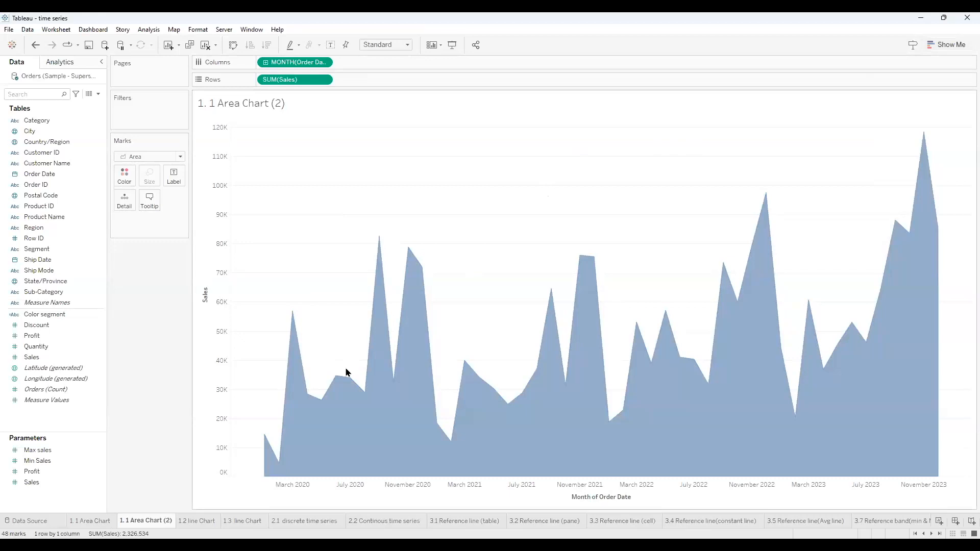
pyautogui.click(139, 156)
pyautogui.click(136, 204)
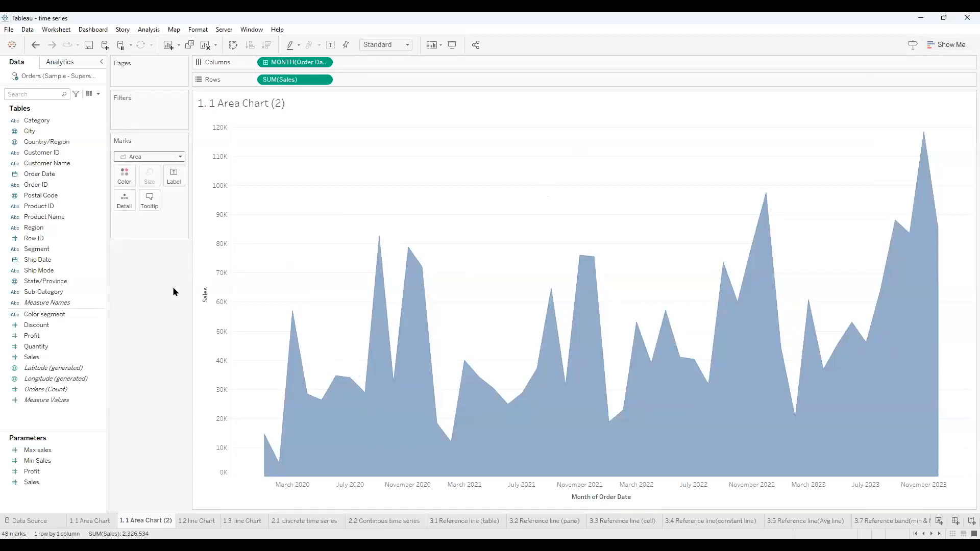
# Change the mark type of the monthly sales chart to Line.
pyautogui.click(146, 158)
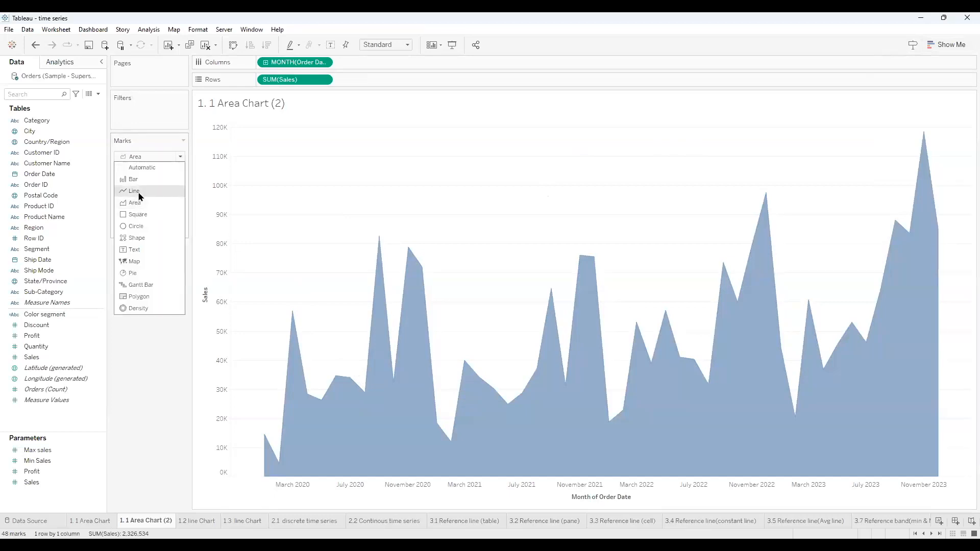
pyautogui.click(134, 192)
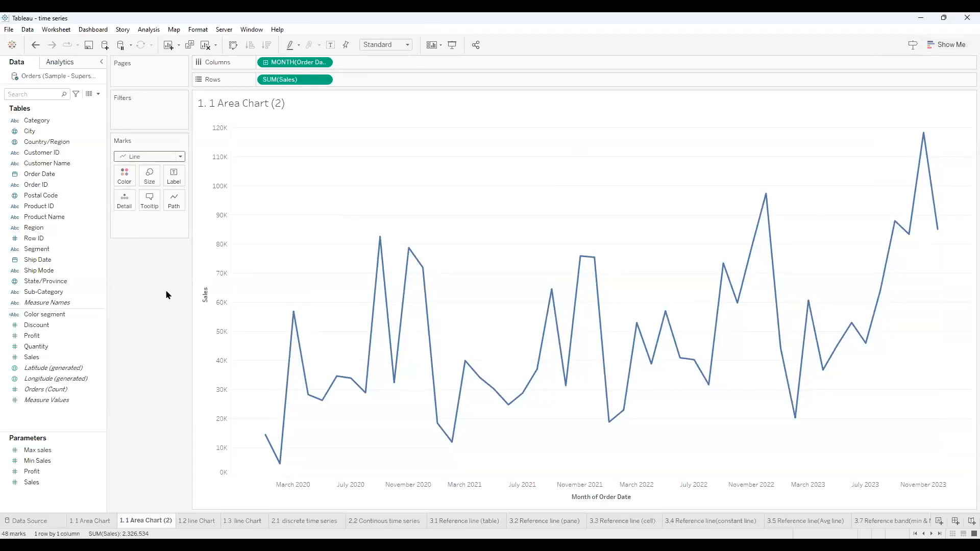
# Try the step and jump line types on the monthly sales chart, ending with the linear type.
pyautogui.click(174, 201)
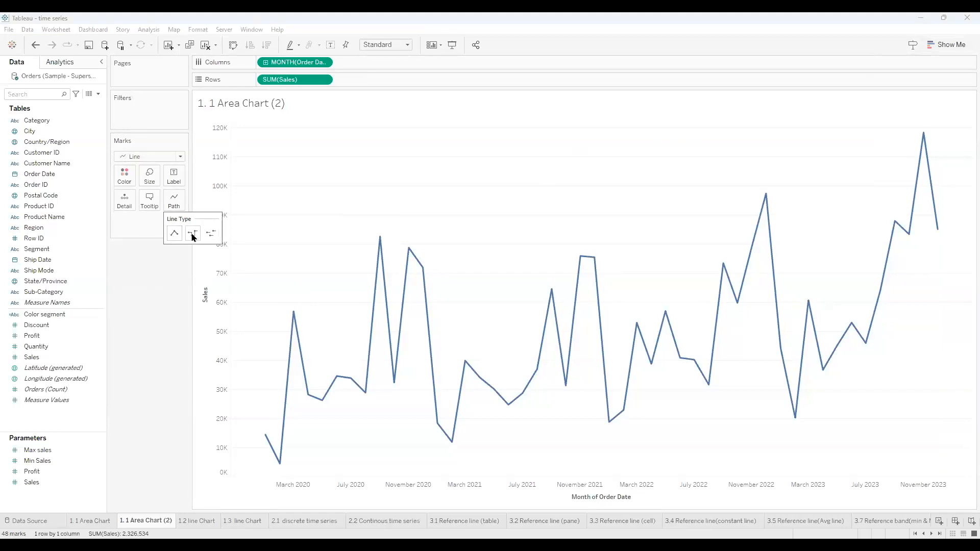
pyautogui.click(193, 234)
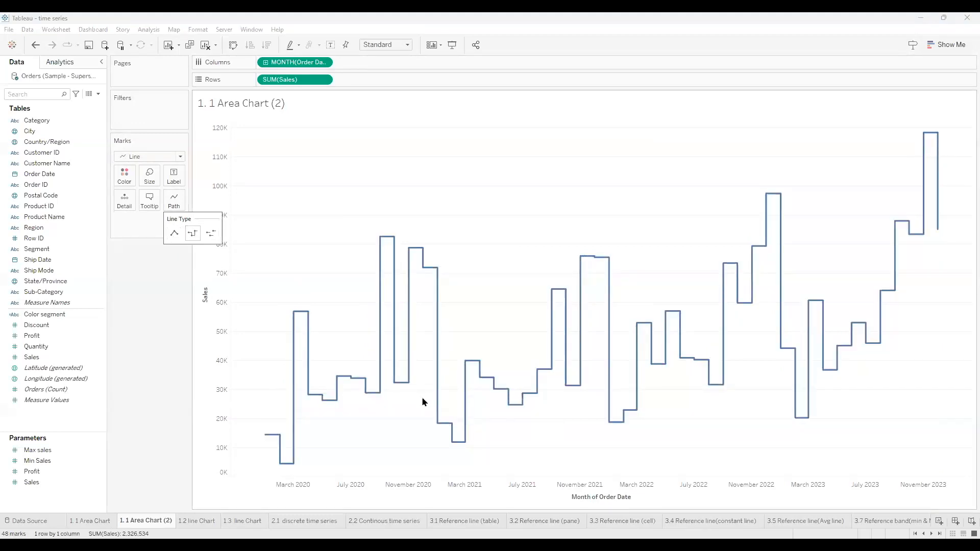
pyautogui.click(212, 236)
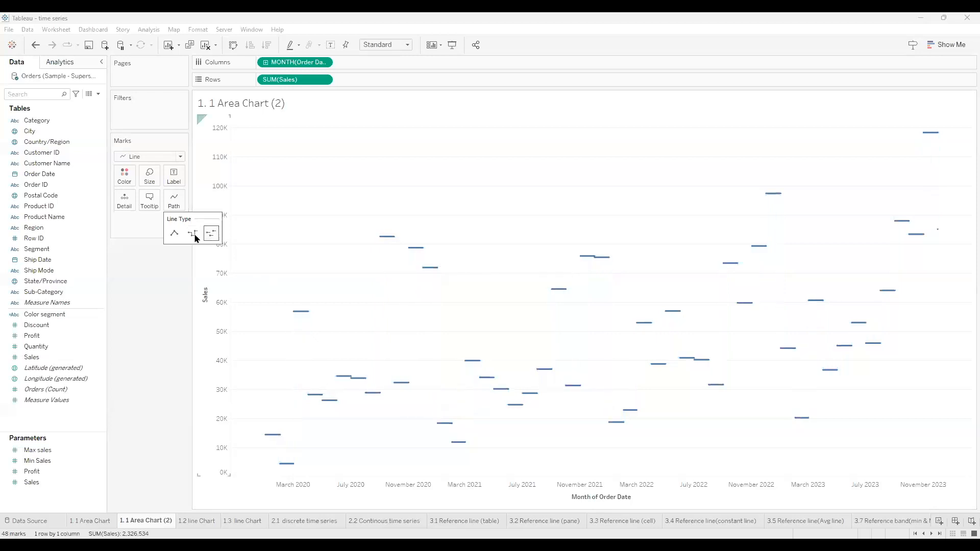
pyautogui.click(175, 234)
pyautogui.click(160, 337)
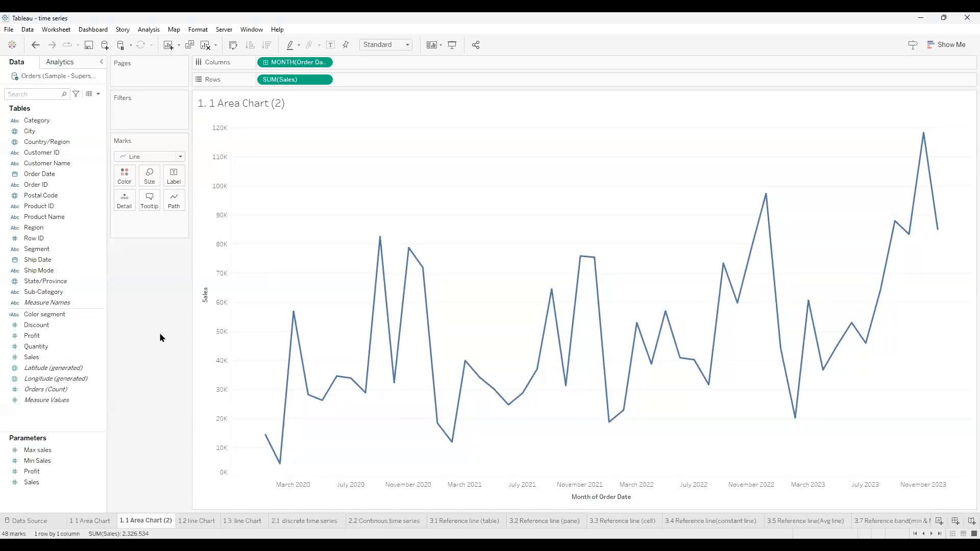
# Review the 2.1 discrete time series and 2.2 Continous time series sheets to compare their sales lines.
pyautogui.click(304, 520)
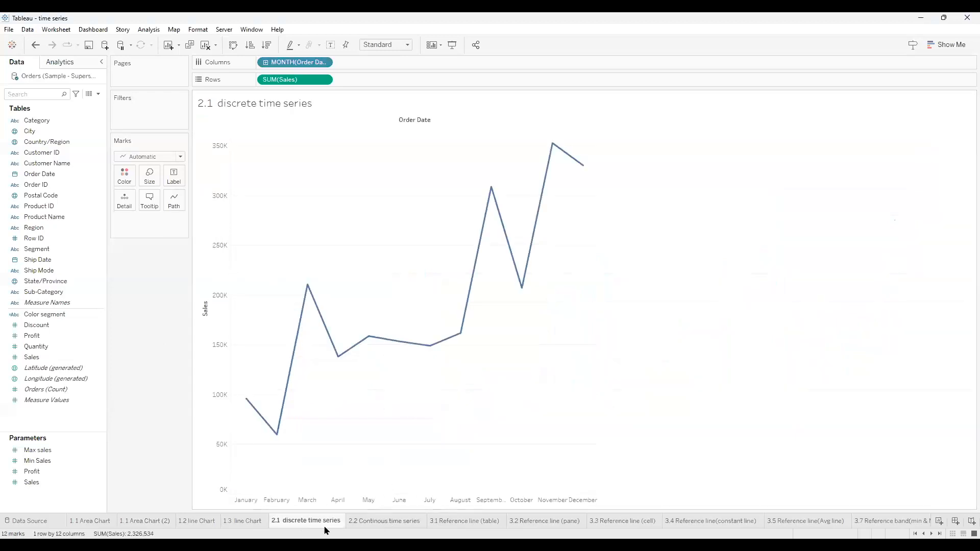
pyautogui.click(375, 521)
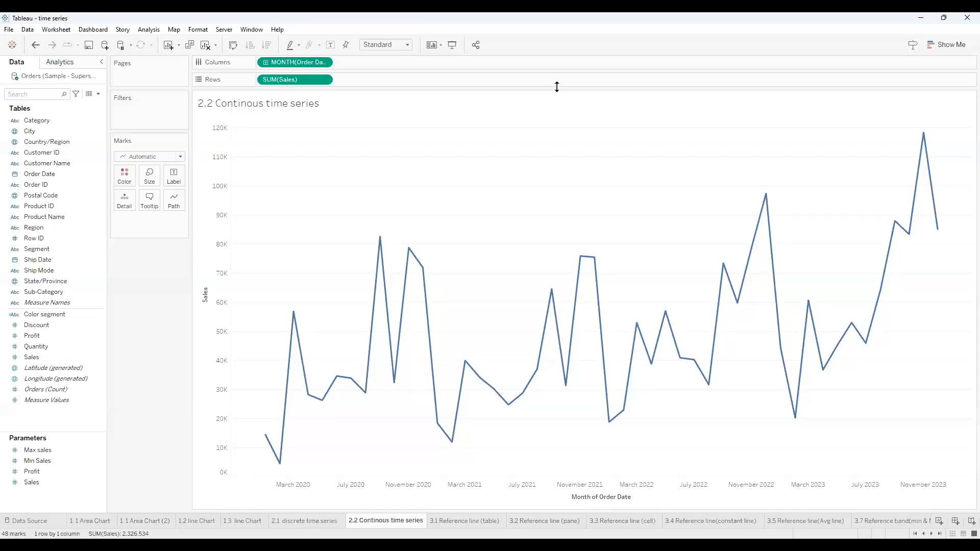
pyautogui.click(460, 522)
pyautogui.click(405, 522)
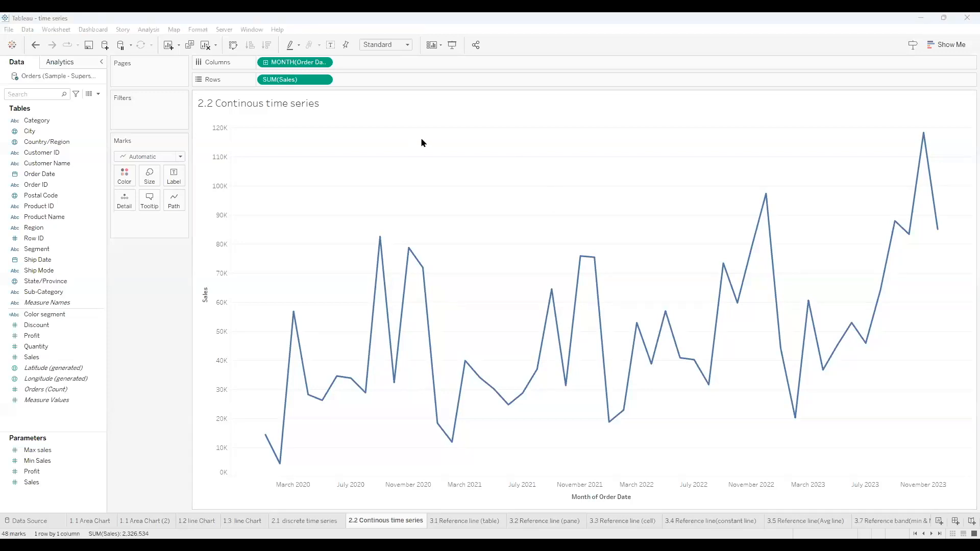
# Duplicate the 3.1 Reference line (table) sheet and clear all fields from the copy.
pyautogui.click(465, 520)
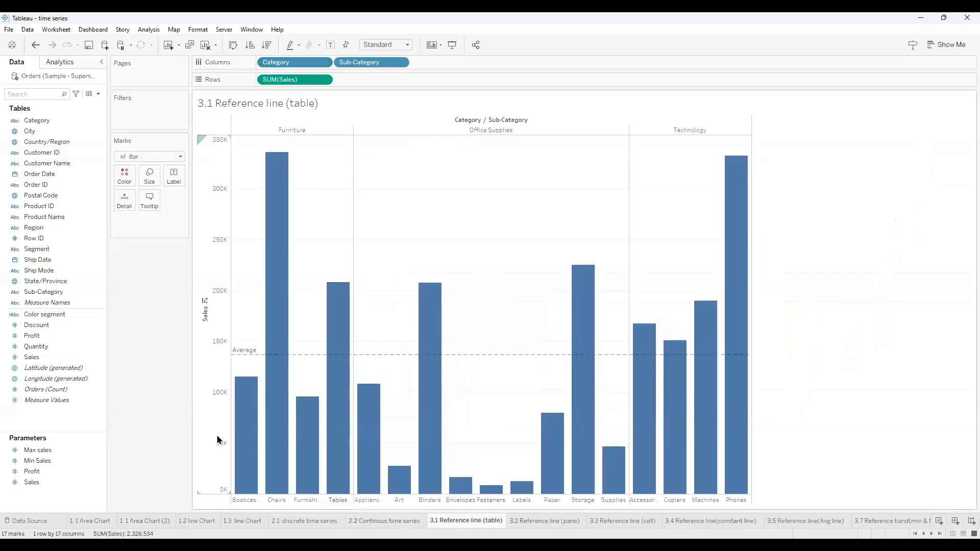
pyautogui.click(414, 521)
pyautogui.click(438, 522)
pyautogui.rightClick(447, 526)
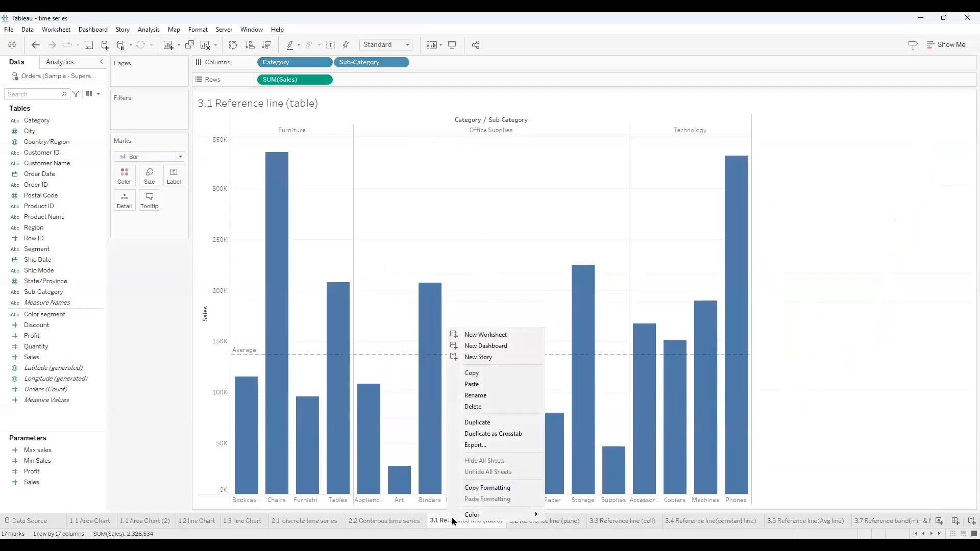
pyautogui.click(469, 424)
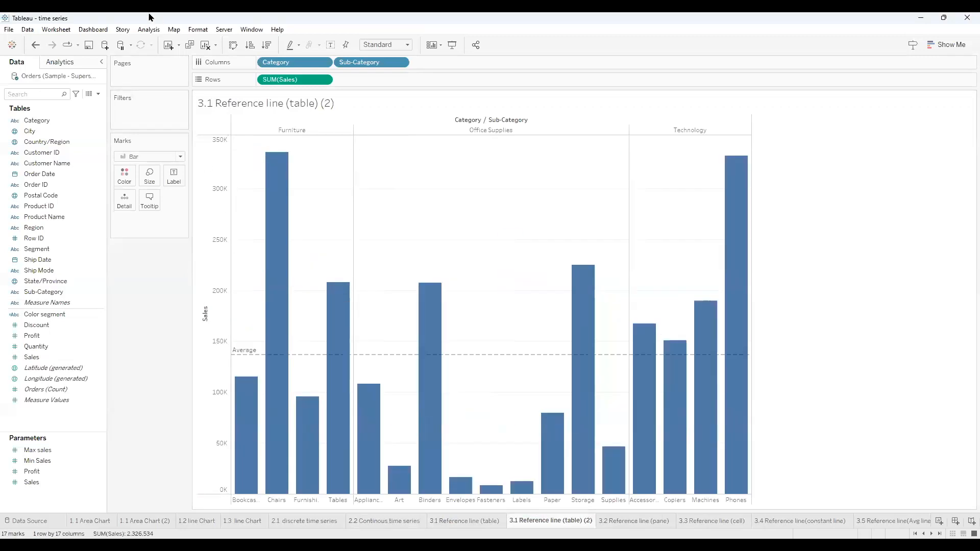
pyautogui.click(205, 46)
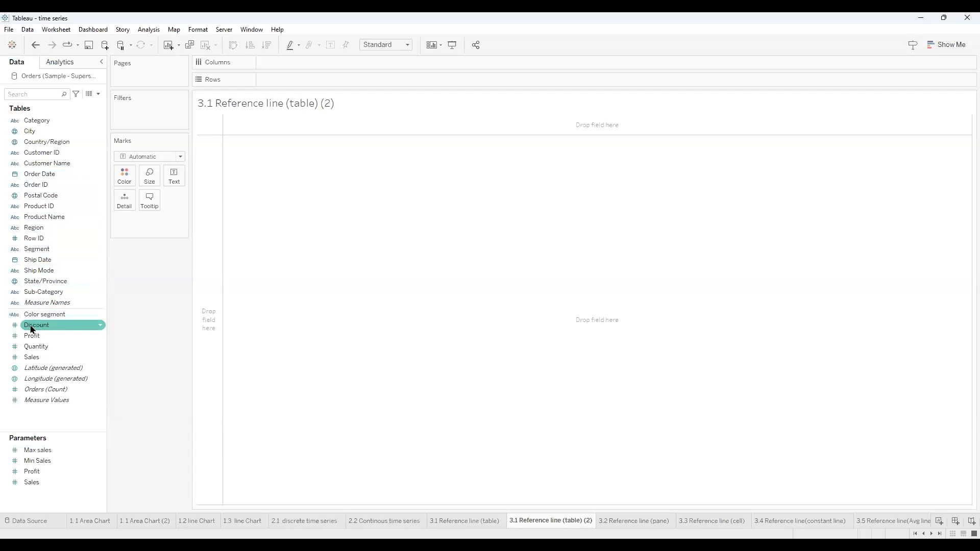
# Build a bar chart of Sales by Sub-Category, with Sub-Category on Columns and SUM(Sales) on Rows.
pyautogui.click(44, 291)
pyautogui.moveTo(43, 290); pyautogui.dragTo(279, 191)
pyautogui.click(234, 46)
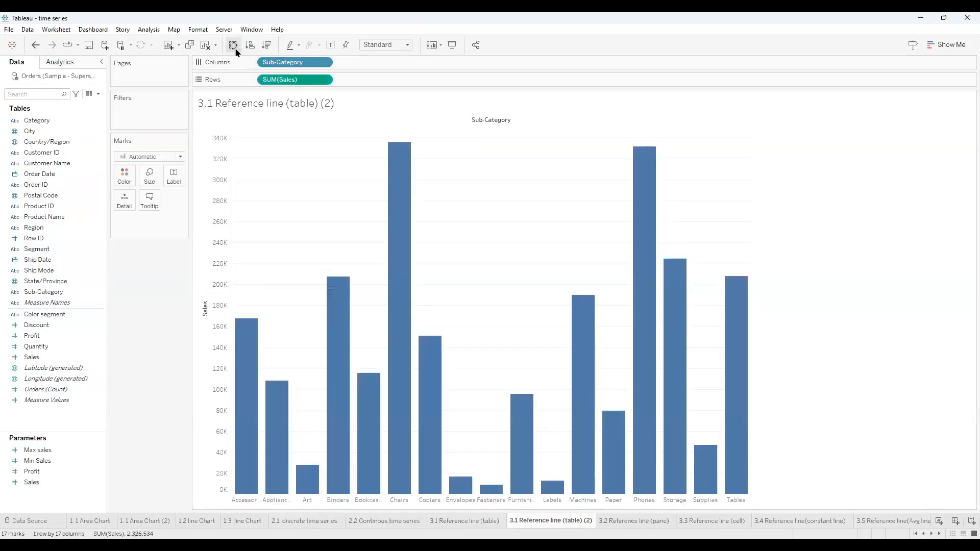
# Swap the chart's rows and columns back and forth to compare horizontal and vertical bars, ending with vertical bars.
pyautogui.click(233, 47)
pyautogui.click(234, 47)
pyautogui.click(233, 47)
pyautogui.click(233, 47)
pyautogui.click(234, 47)
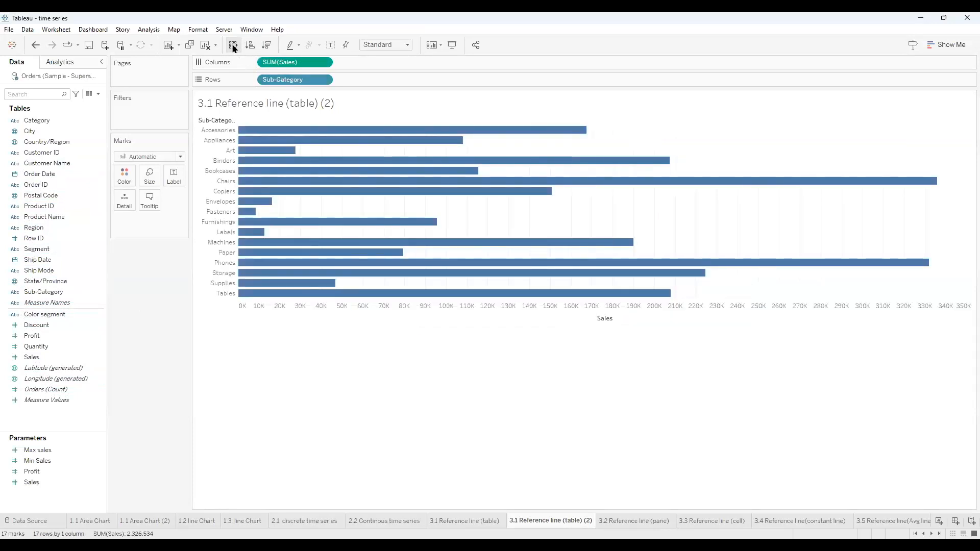
pyautogui.click(234, 47)
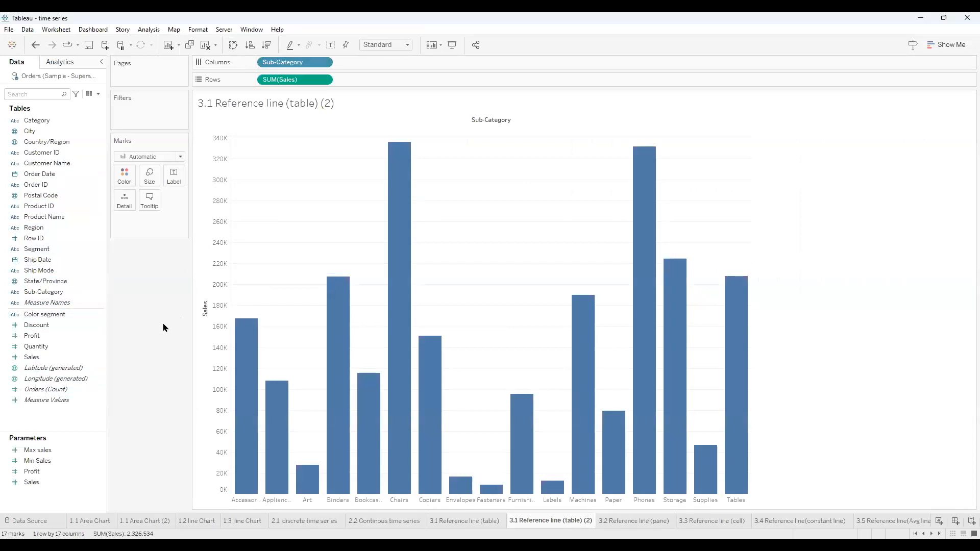
# Add an average line for SUM(Sales) across the entire table of the Sub-Category bar chart.
pyautogui.moveTo(238, 364)
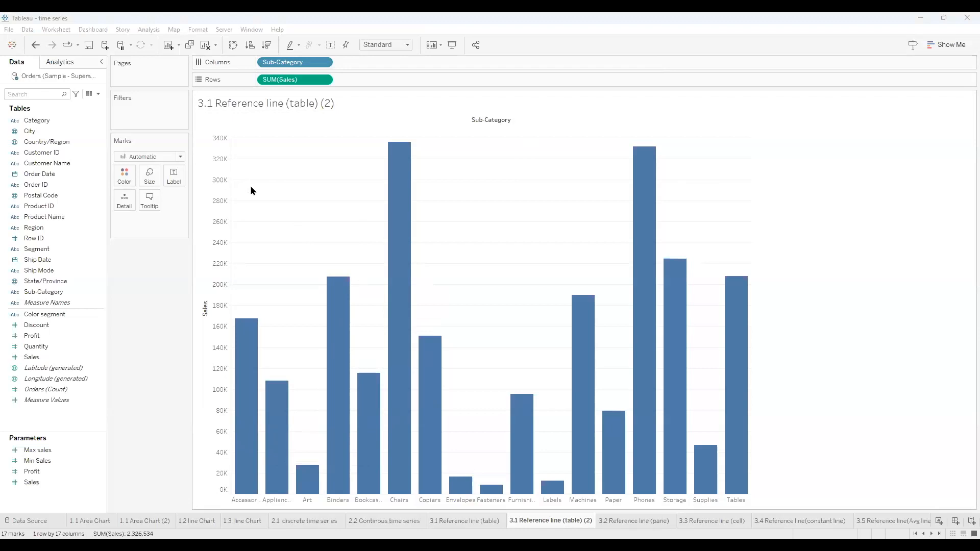
pyautogui.click(63, 64)
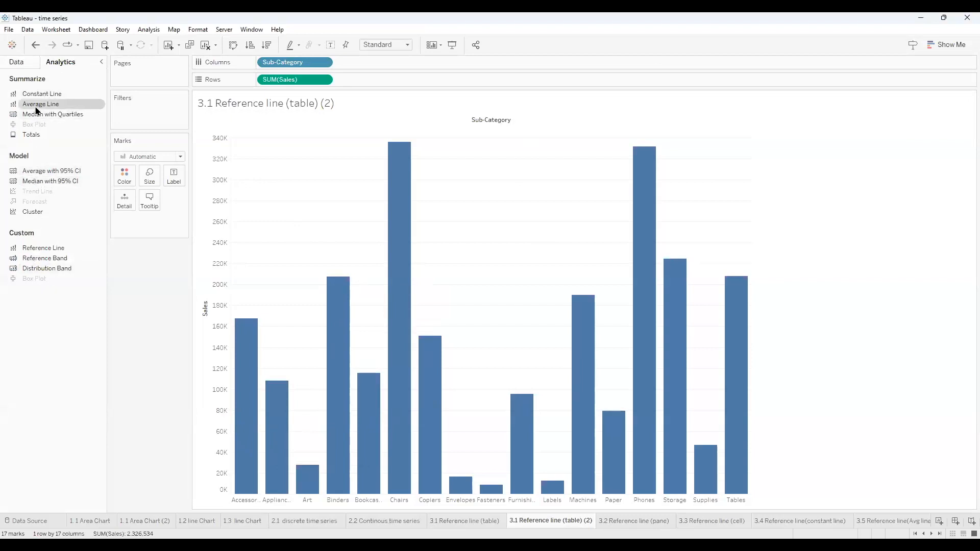
pyautogui.moveTo(36, 110); pyautogui.dragTo(282, 132)
pyautogui.moveTo(282, 350)
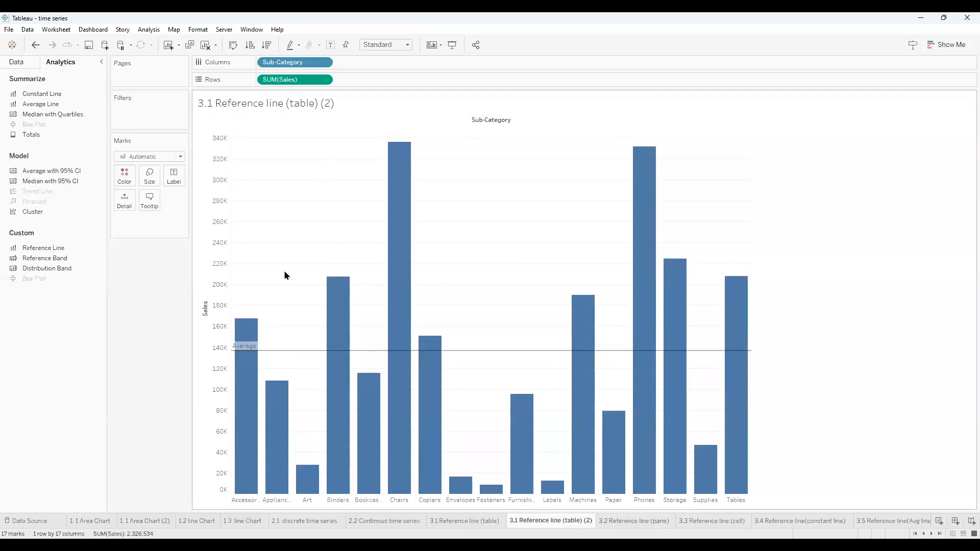
pyautogui.moveTo(76, 104); pyautogui.dragTo(133, 306)
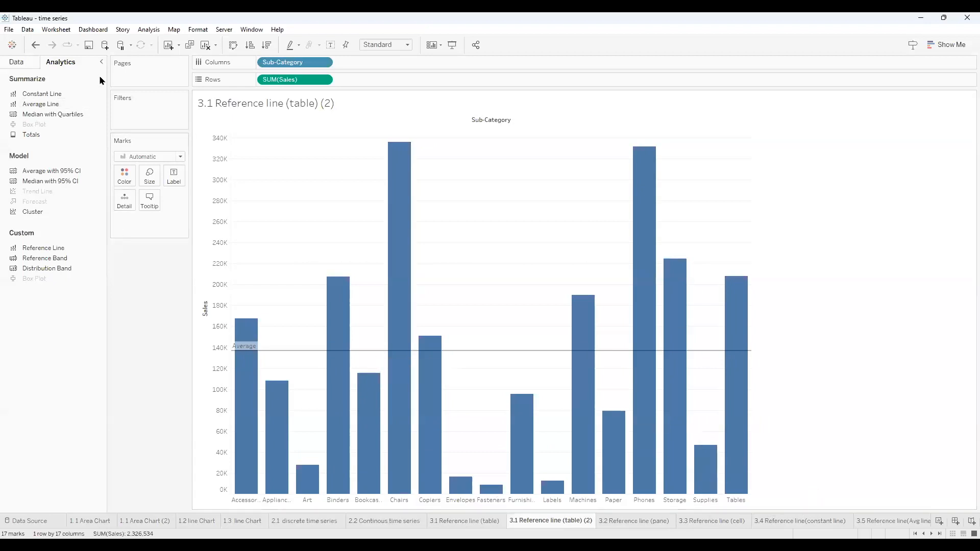
pyautogui.moveTo(497, 355)
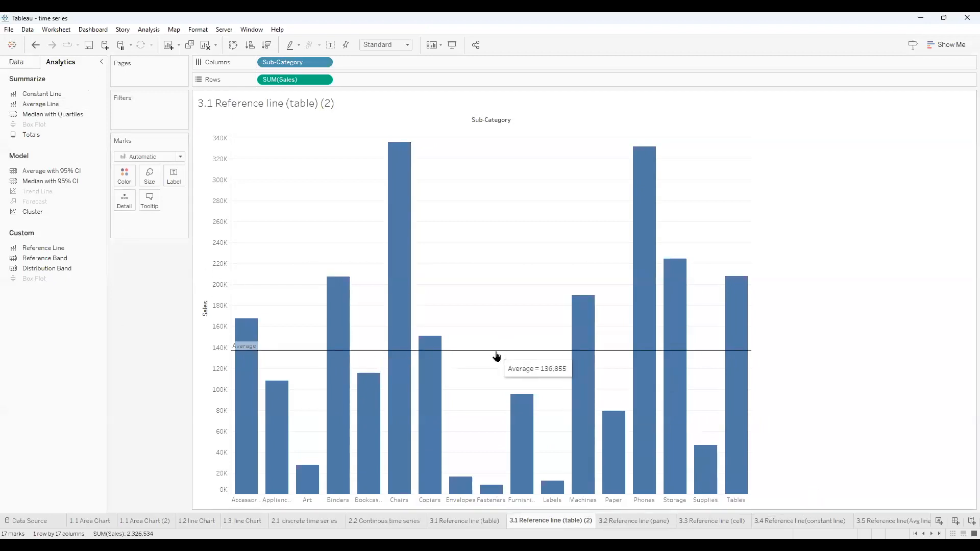
pyautogui.rightClick(496, 352)
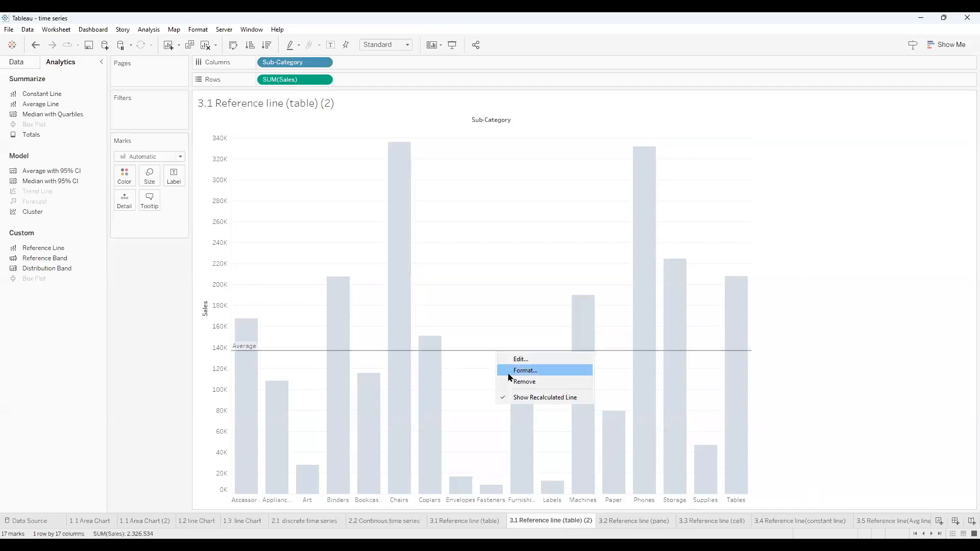
pyautogui.click(508, 373)
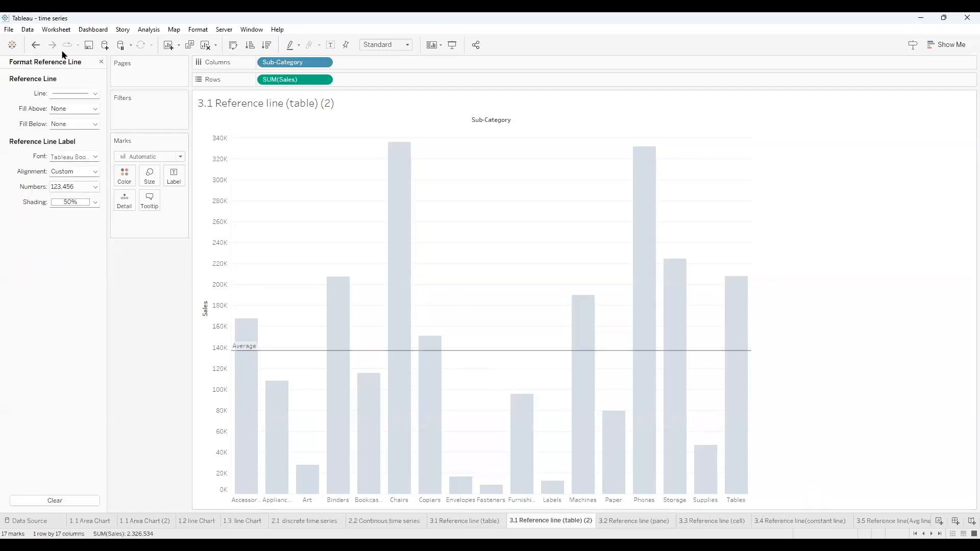
pyautogui.click(99, 62)
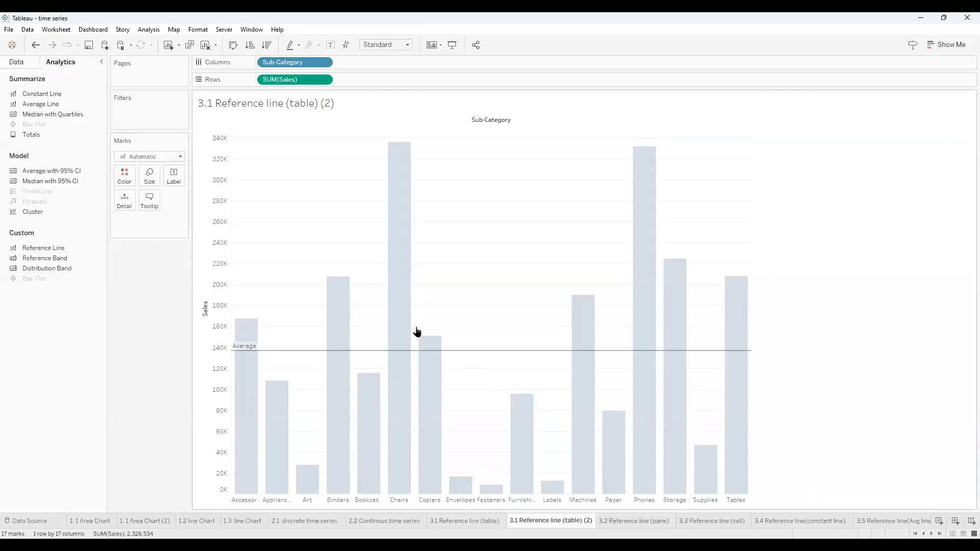
# Edit the average reference line and change its line style to dashed.
pyautogui.rightClick(461, 352)
pyautogui.click(468, 360)
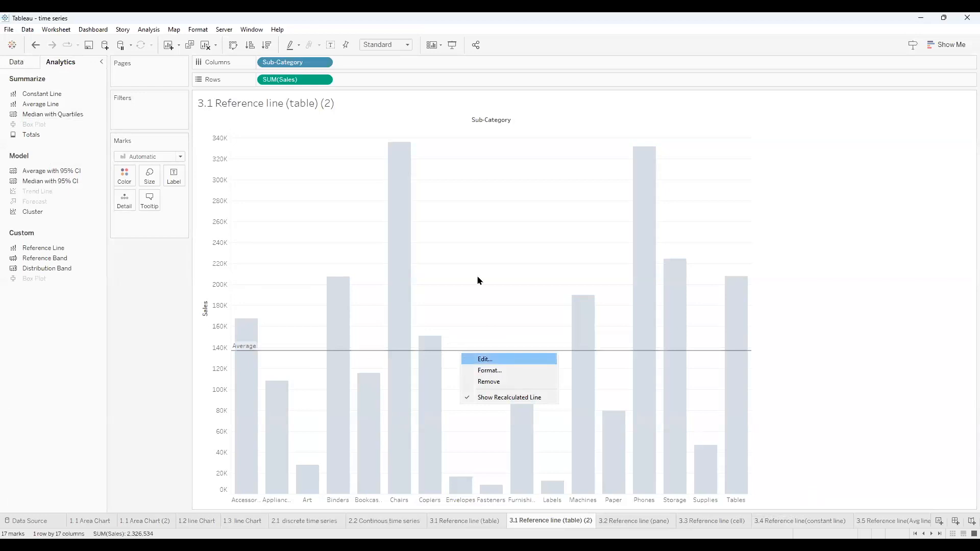
pyautogui.moveTo(480, 146); pyautogui.dragTo(597, 139)
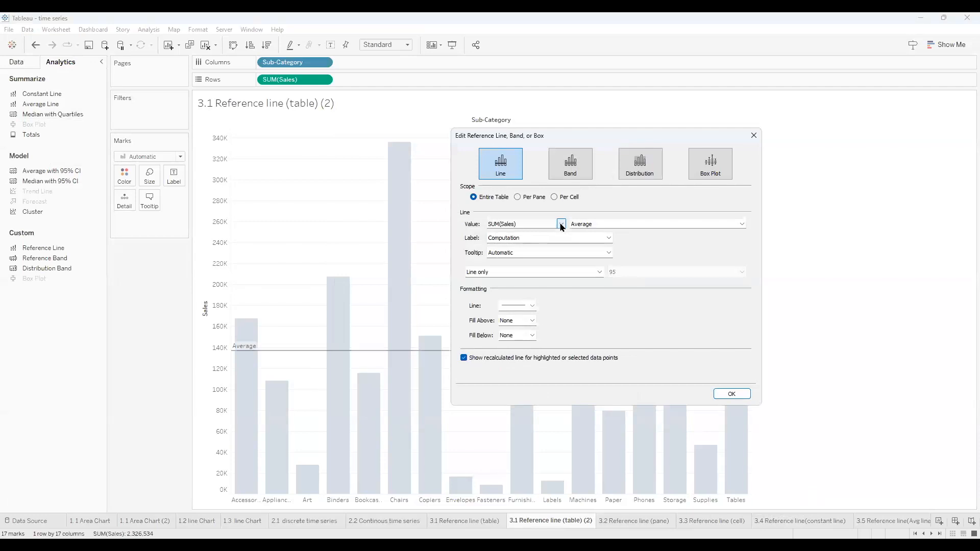
pyautogui.click(525, 313)
pyautogui.click(525, 343)
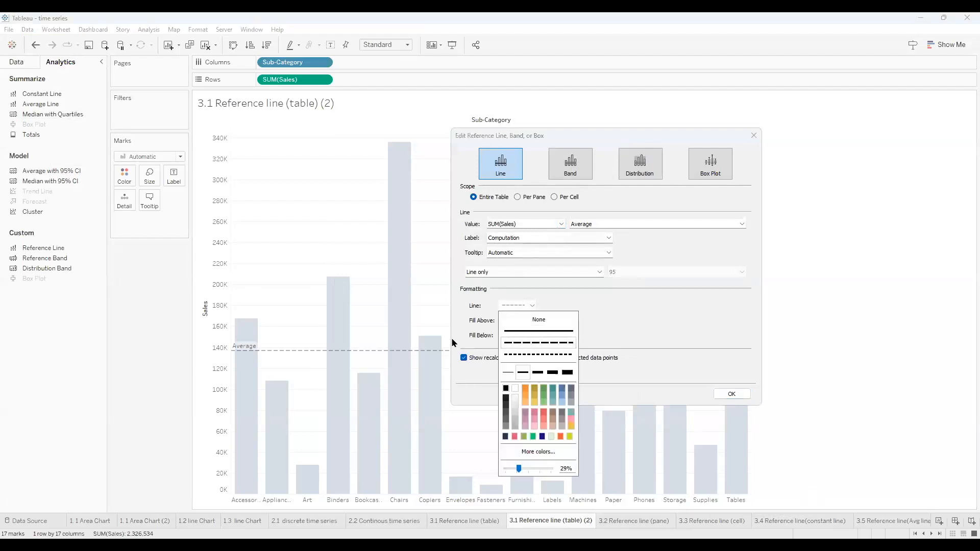
pyautogui.click(477, 305)
pyautogui.click(744, 396)
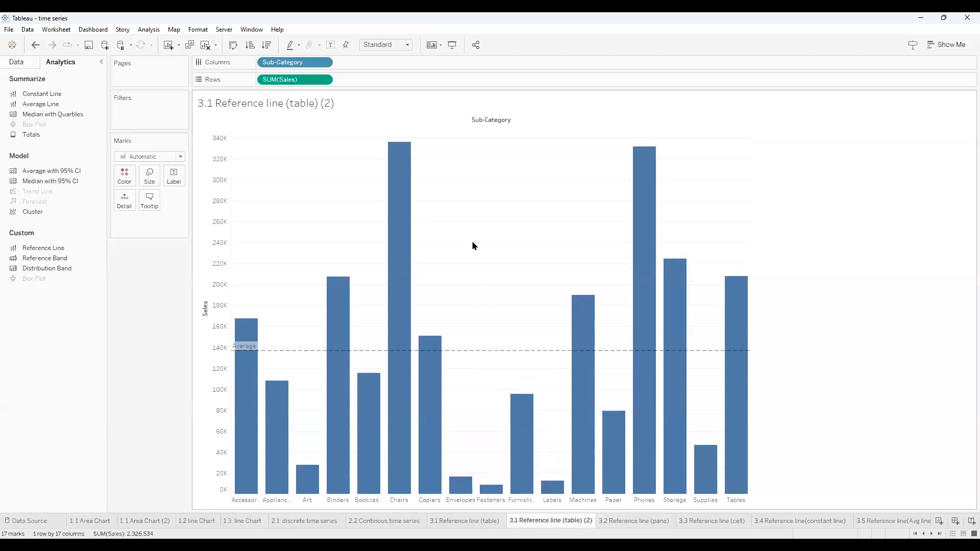
pyautogui.click(18, 64)
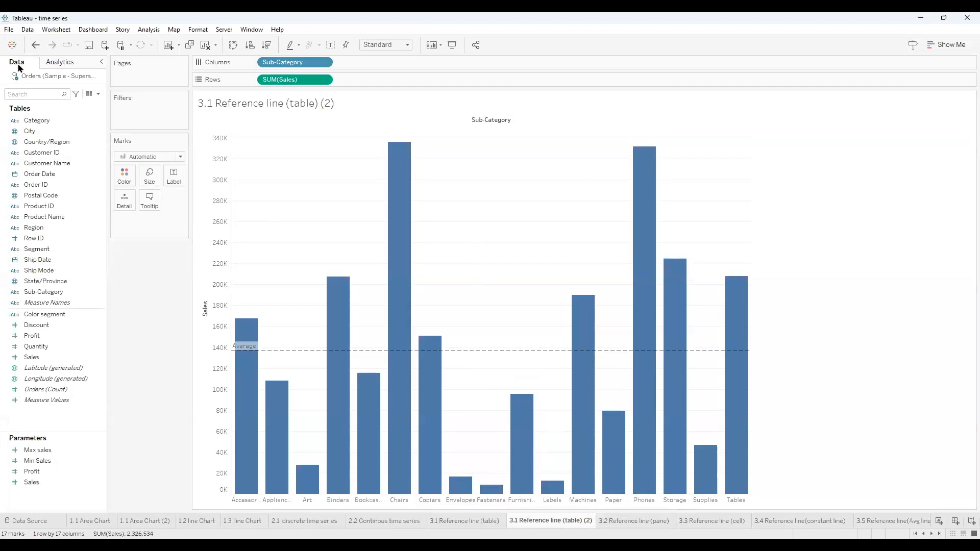
pyautogui.click(95, 93)
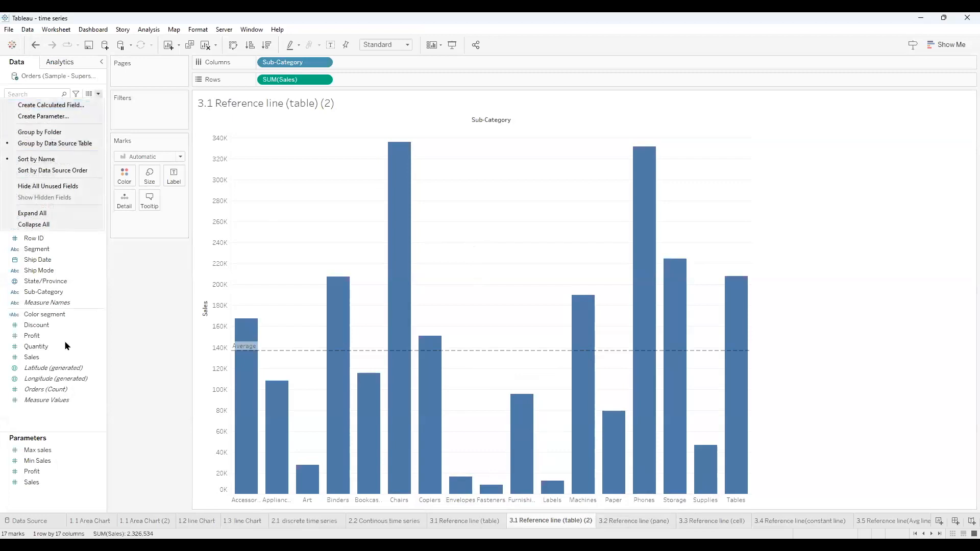
pyautogui.click(66, 95)
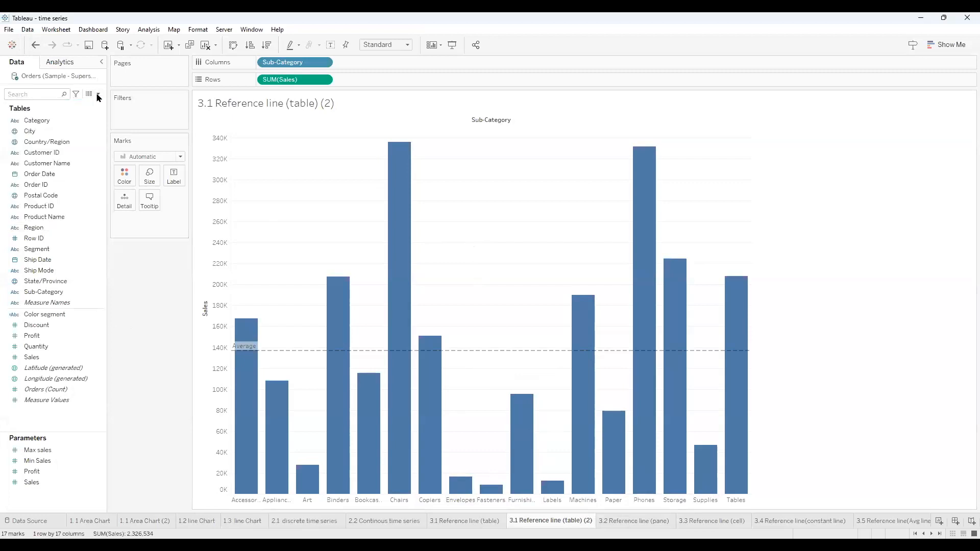
pyautogui.click(98, 94)
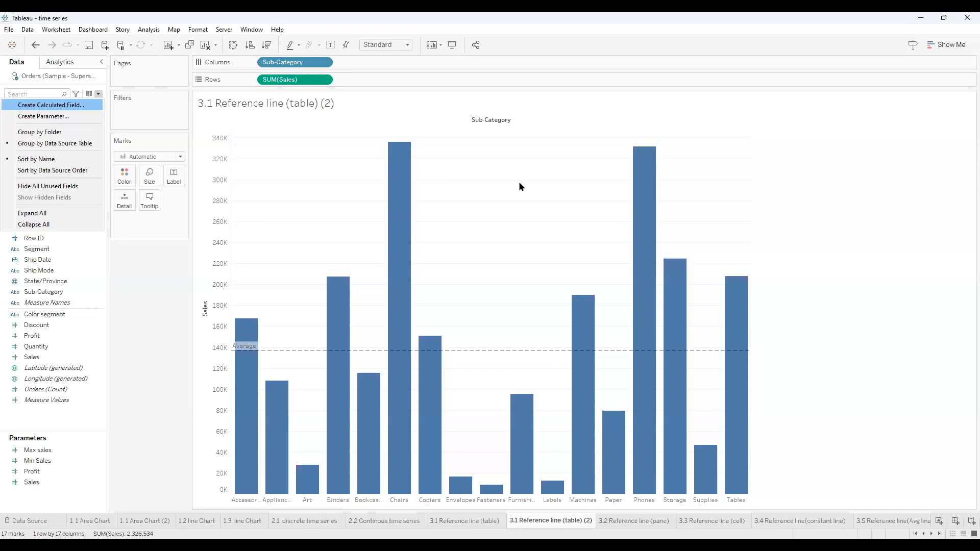
pyautogui.press('Return')
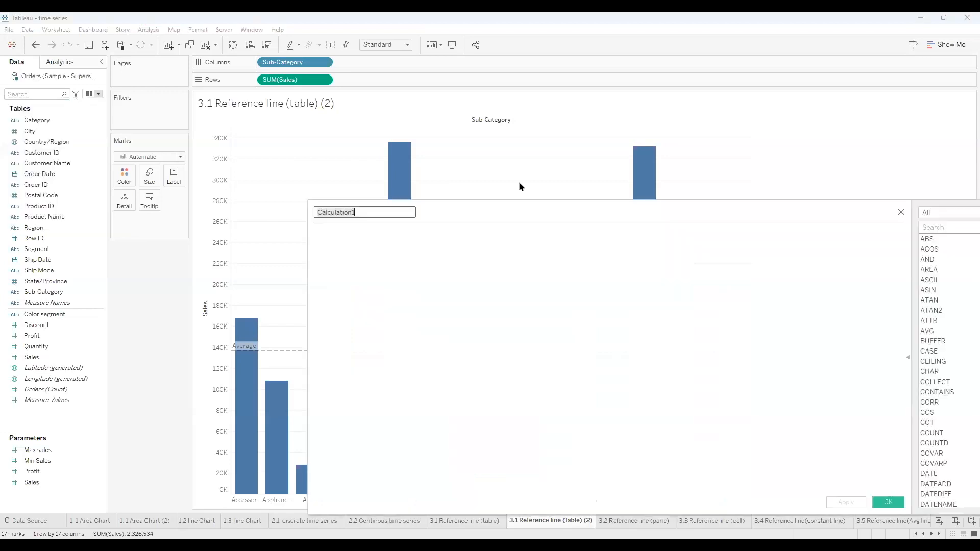
pyautogui.write('above or ')
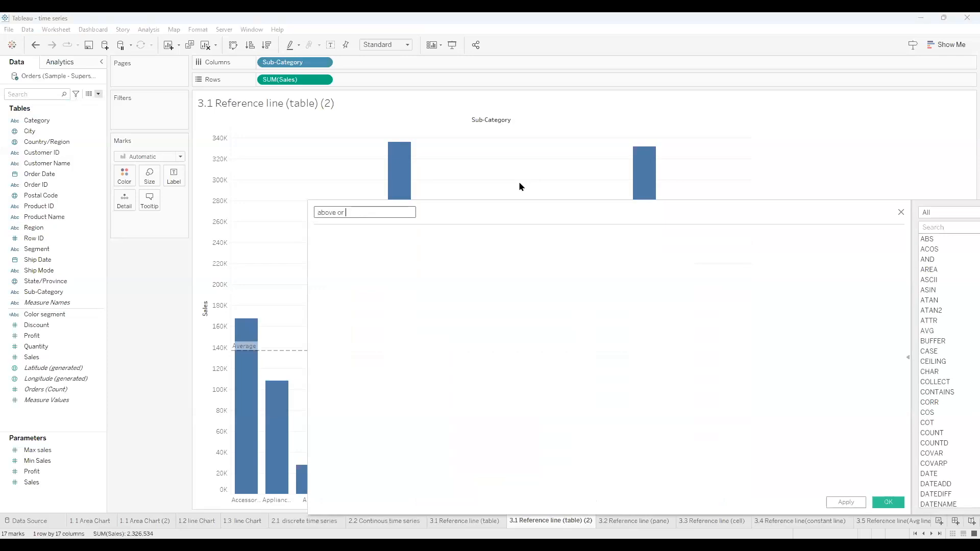
pyautogui.write('be')
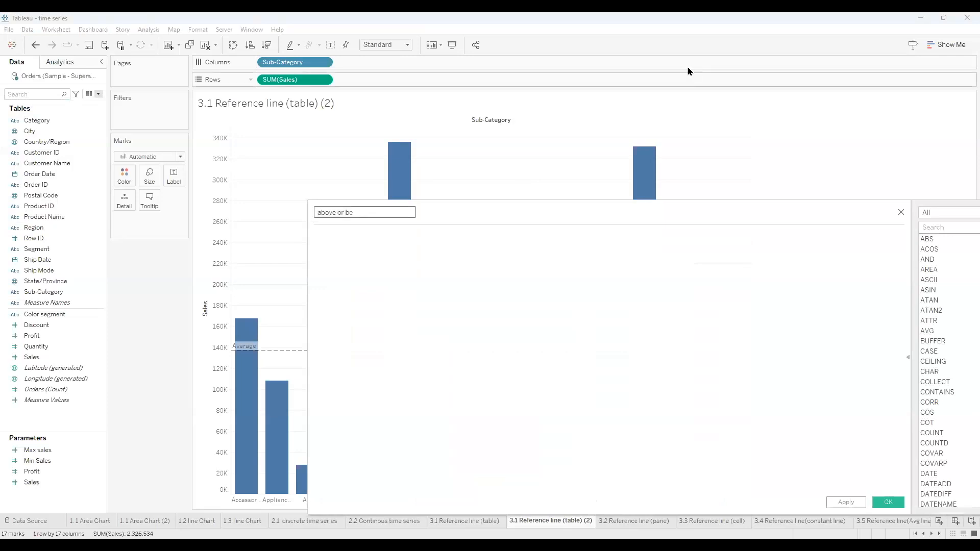
pyautogui.press('Tab')
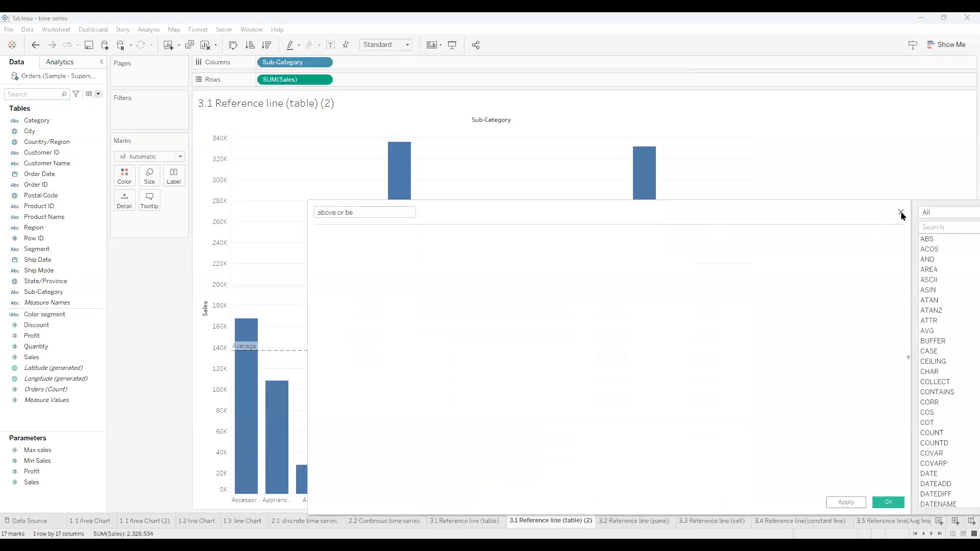
# Open the 1.2 line Chart worksheet and change Order Date on Columns to the discrete Year level.
pyautogui.click(194, 520)
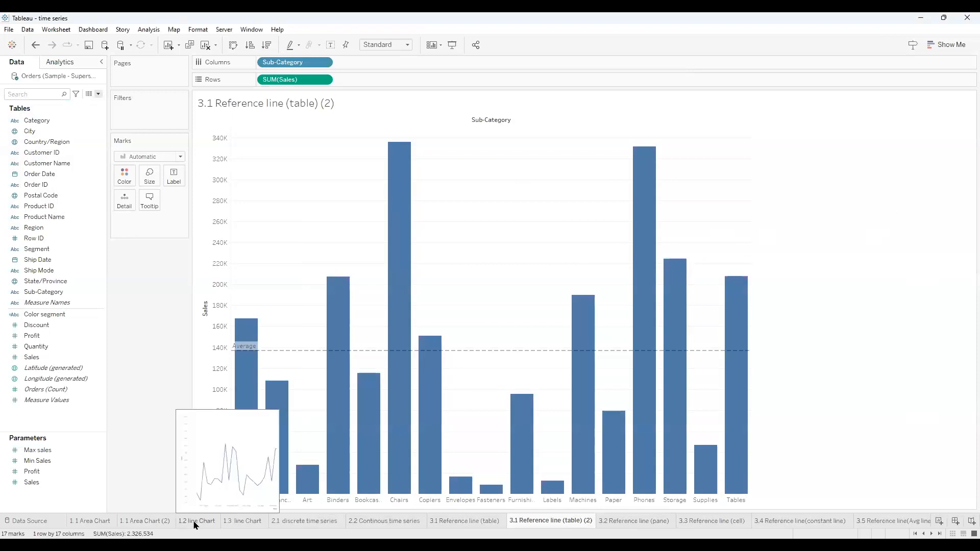
pyautogui.click(193, 520)
pyautogui.doubleClick(193, 521)
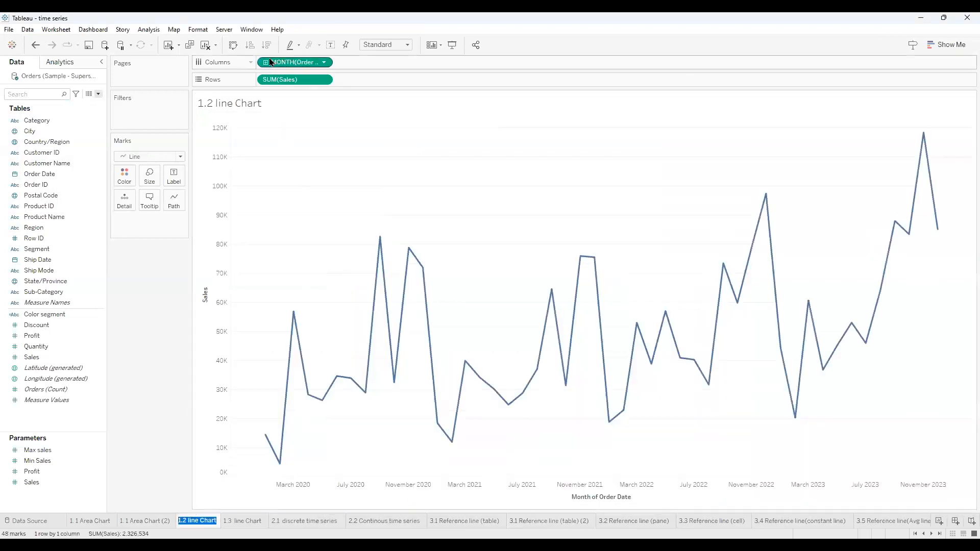
pyautogui.click(323, 62)
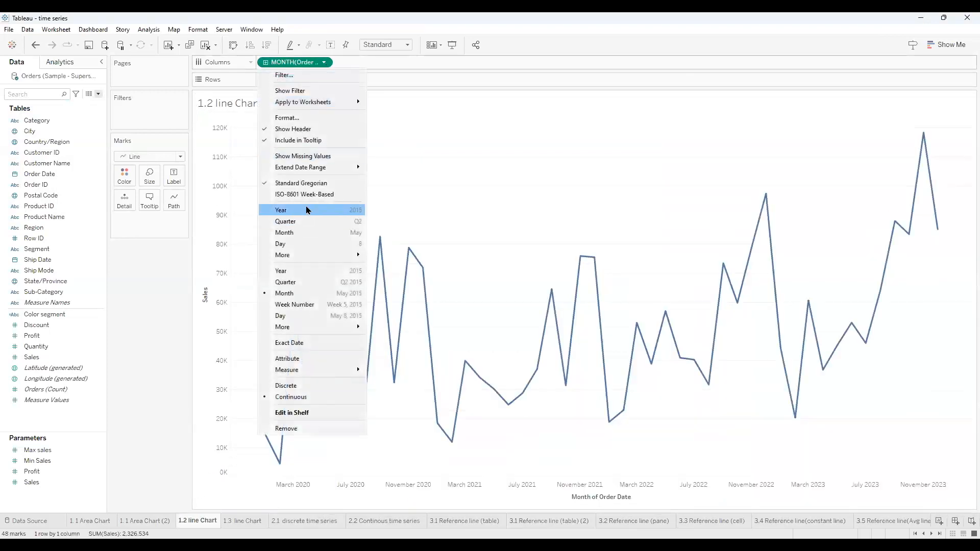
pyautogui.click(305, 210)
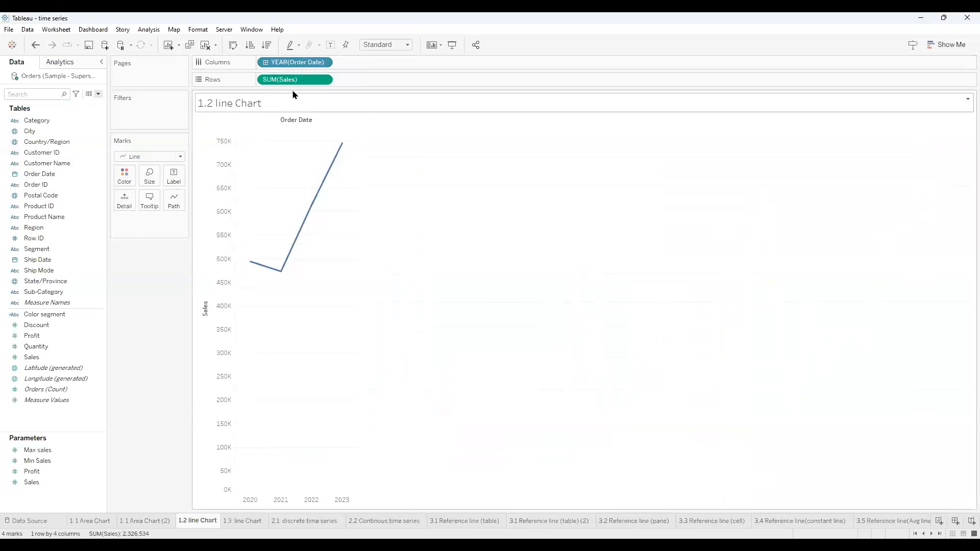
# Drill Order Date down through quarter to month and remove the quarter level from Columns.
pyautogui.click(267, 63)
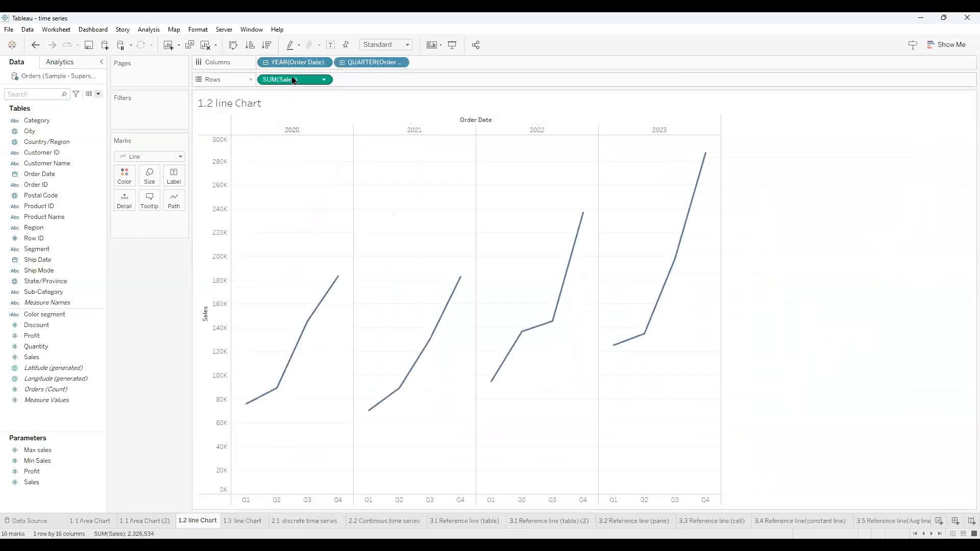
pyautogui.click(342, 63)
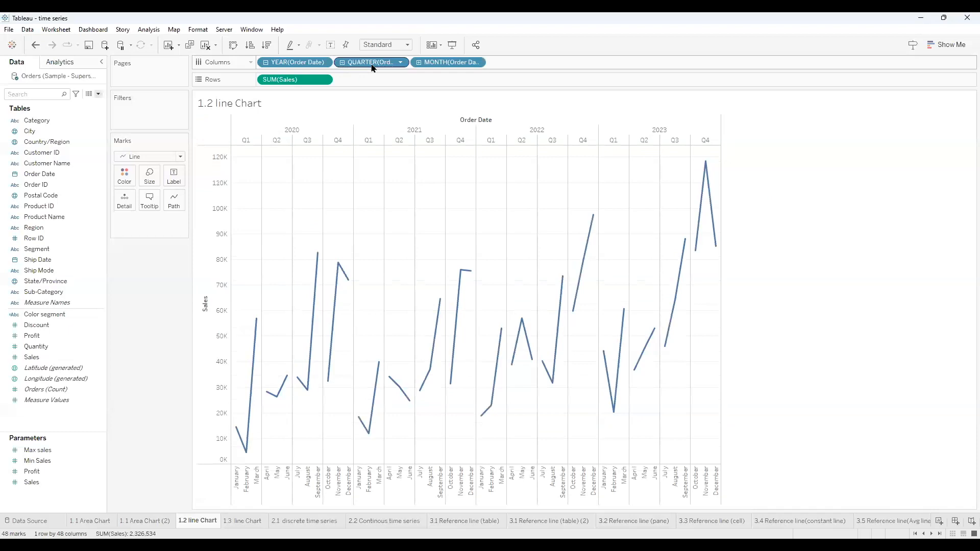
pyautogui.moveTo(373, 63); pyautogui.dragTo(365, 29)
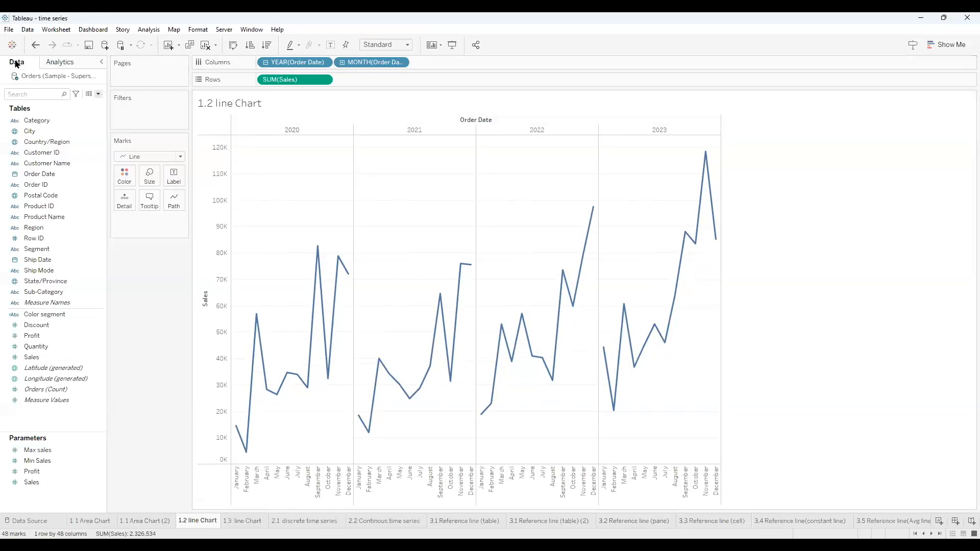
# Examine the data fields and the analytics options available for the 1.2 line Chart worksheet.
pyautogui.click(59, 67)
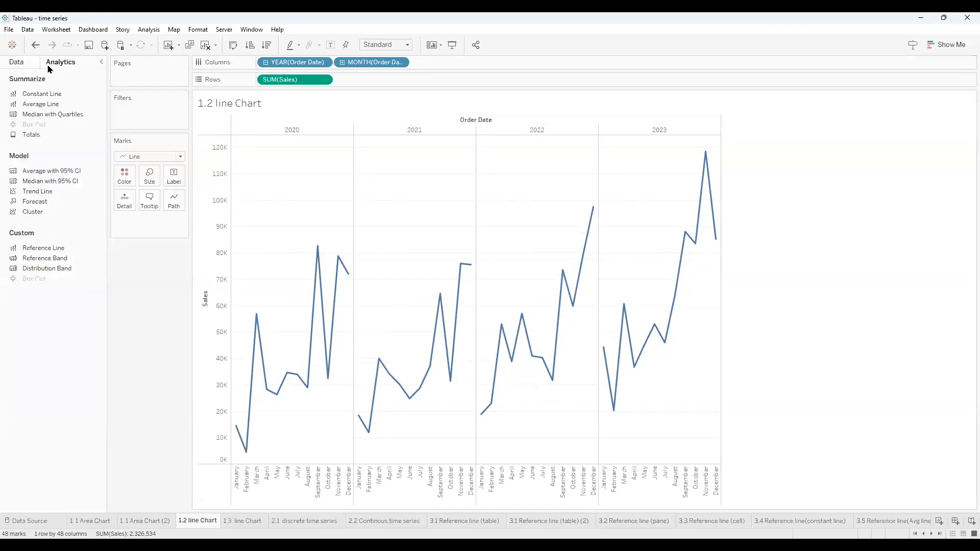
pyautogui.click(31, 66)
pyautogui.click(54, 61)
pyautogui.click(28, 64)
pyautogui.click(53, 62)
pyautogui.click(31, 63)
pyautogui.click(53, 62)
pyautogui.click(28, 62)
pyautogui.click(51, 62)
# On the 3.1 Reference line (table) (2) worksheet, start a calculated field named "above or below".
pyautogui.click(564, 521)
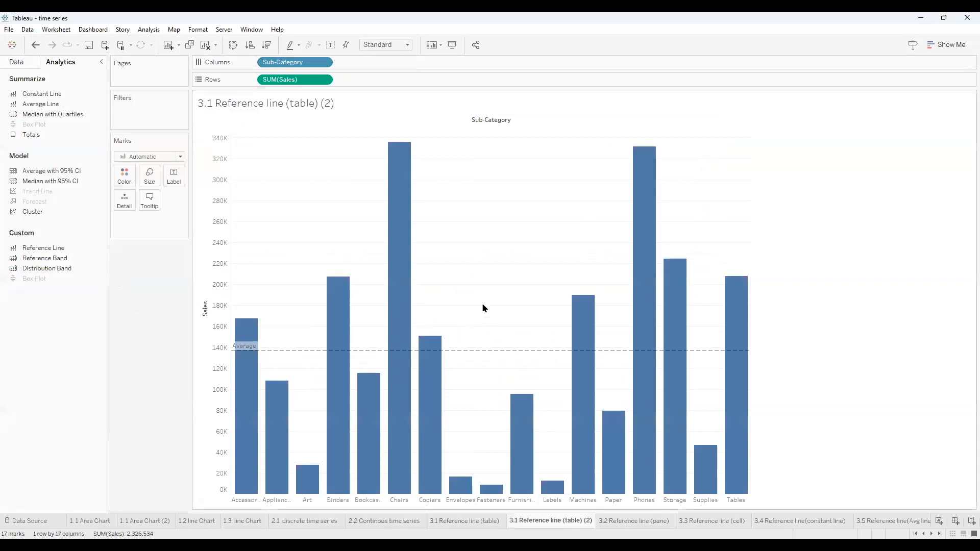
pyautogui.click(16, 62)
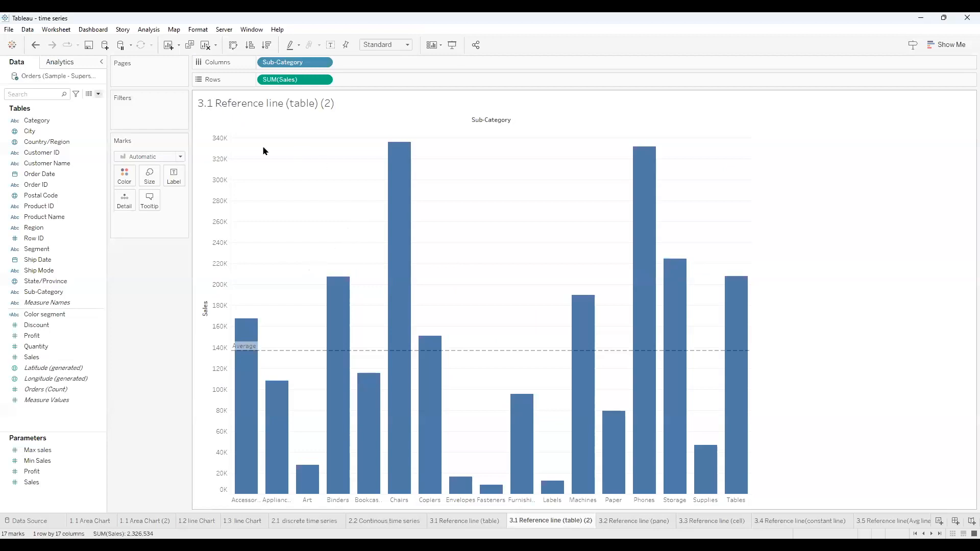
pyautogui.click(98, 94)
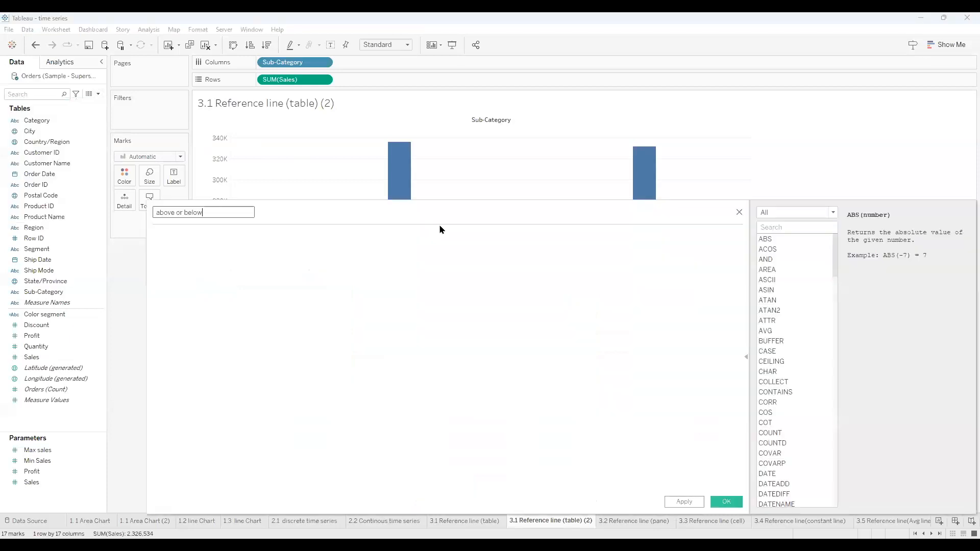
pyautogui.moveTo(406, 220); pyautogui.dragTo(435, 245)
pyautogui.click(277, 267)
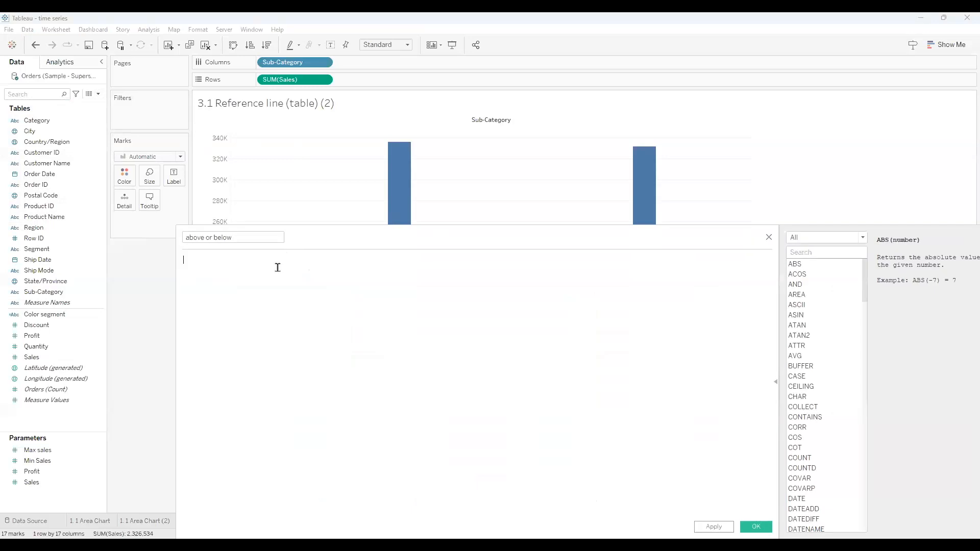
# Enter SUM([Sales]) as the first part of the above or below formula.
pyautogui.write('su')
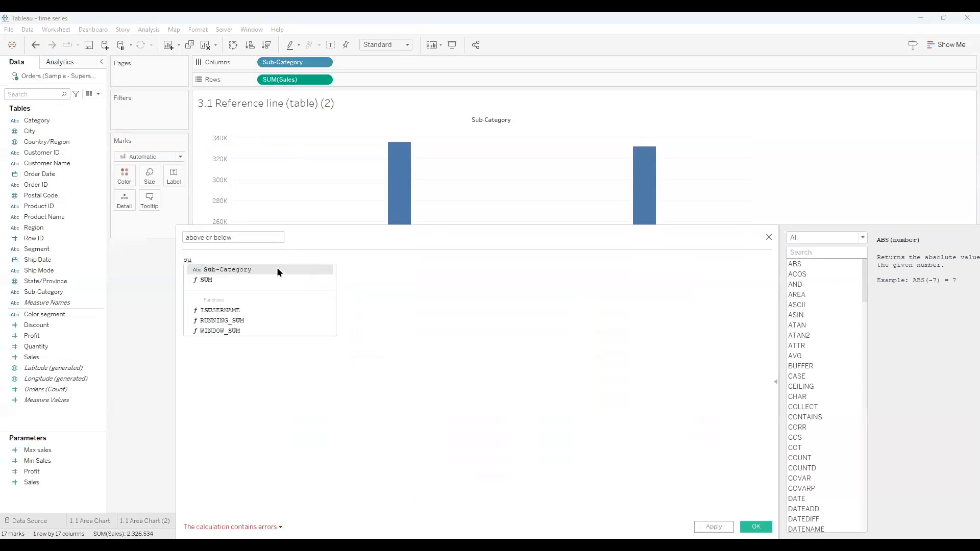
pyautogui.click(274, 281)
pyautogui.write('sales')
pyautogui.click(274, 279)
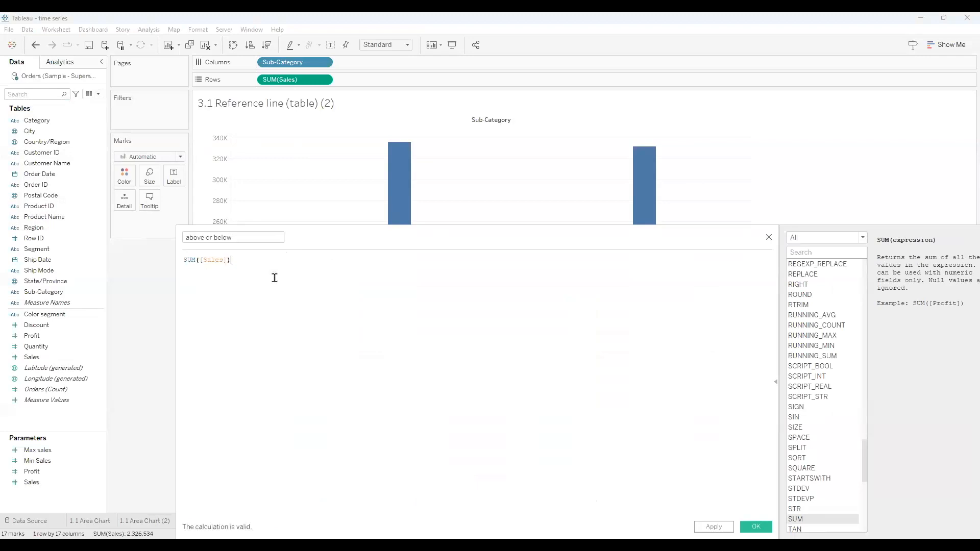
# Complete the formula as SUM([Sales]) < WINDOW_AVG(SUM([Sales])) and save the calculated field.
pyautogui.write('< W')
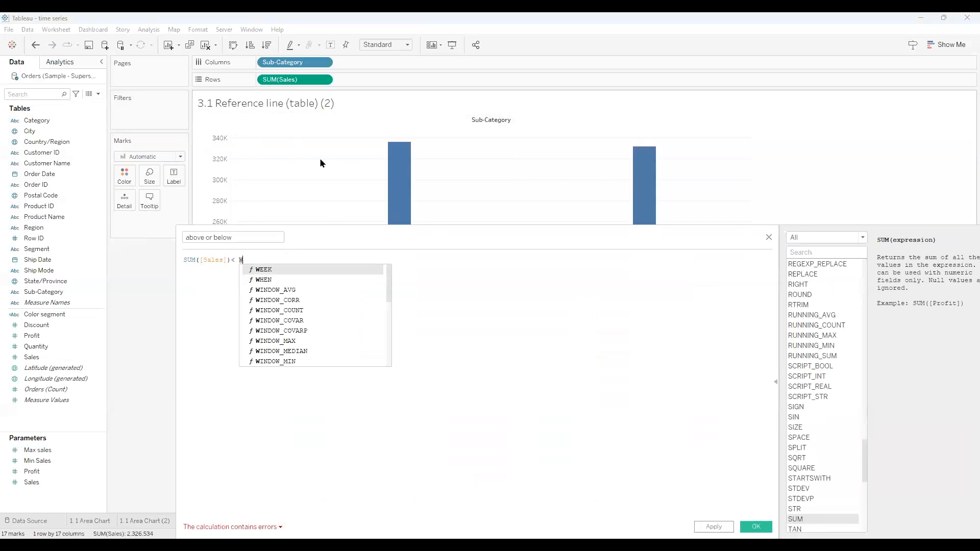
pyautogui.moveTo(332, 241); pyautogui.dragTo(429, 503)
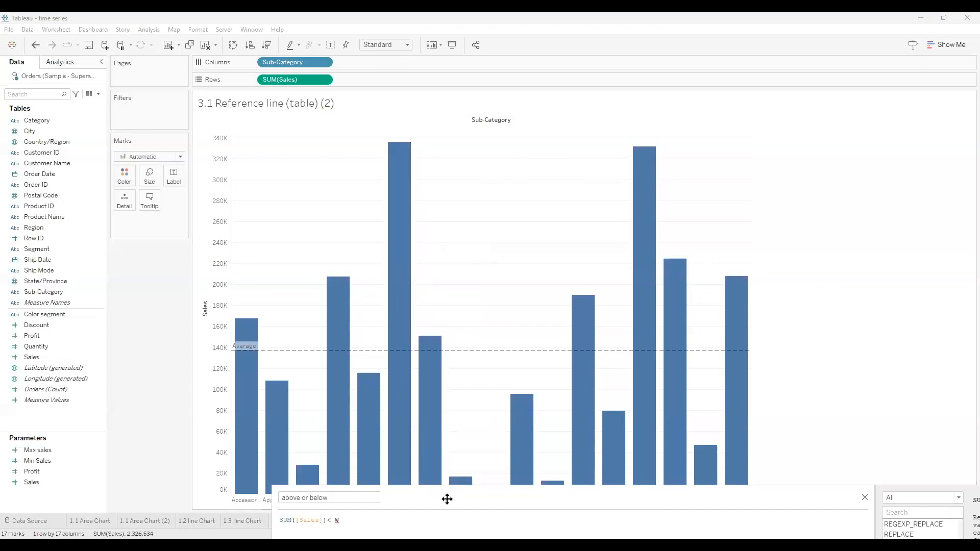
pyautogui.moveTo(448, 499); pyautogui.dragTo(387, 270)
pyautogui.write('in')
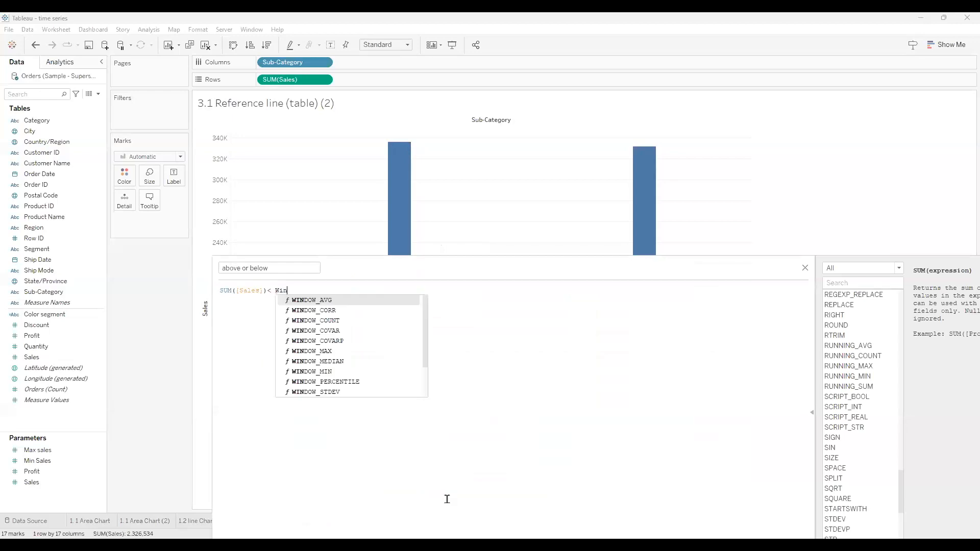
pyautogui.click(331, 301)
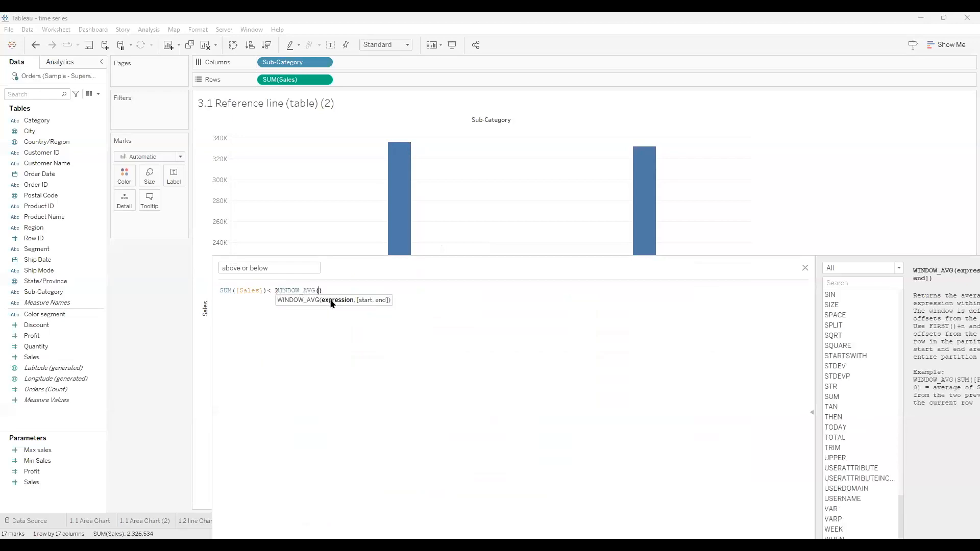
pyautogui.write('sum')
pyautogui.click(331, 301)
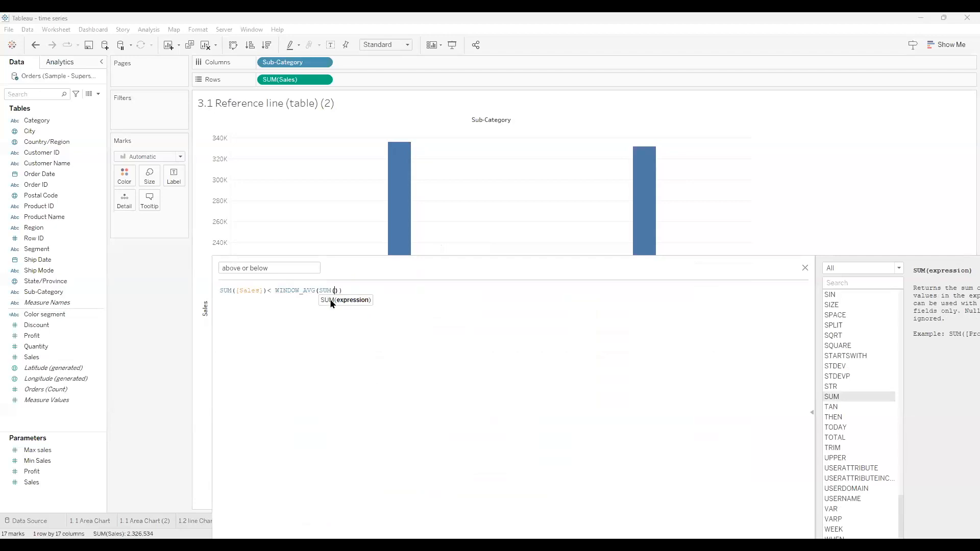
pyautogui.write('sal')
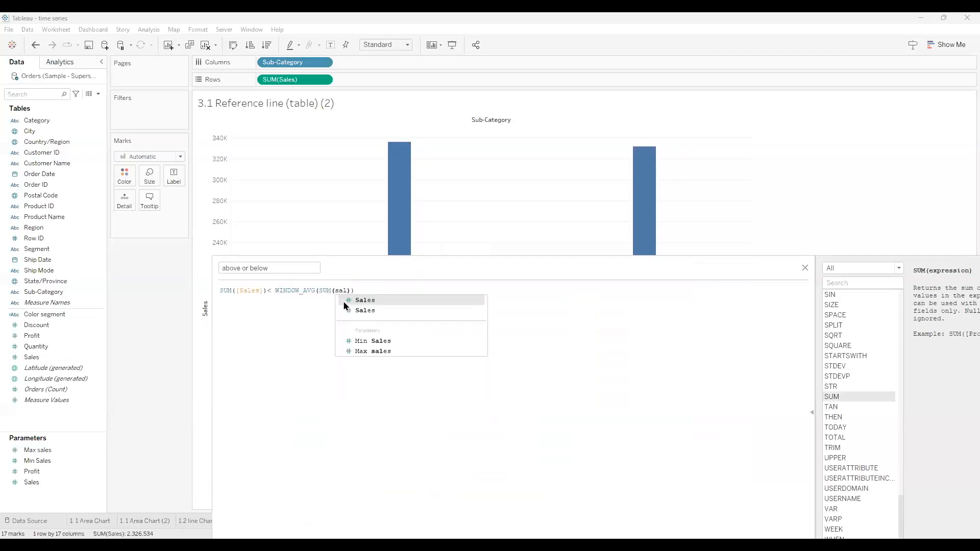
pyautogui.press('Return')
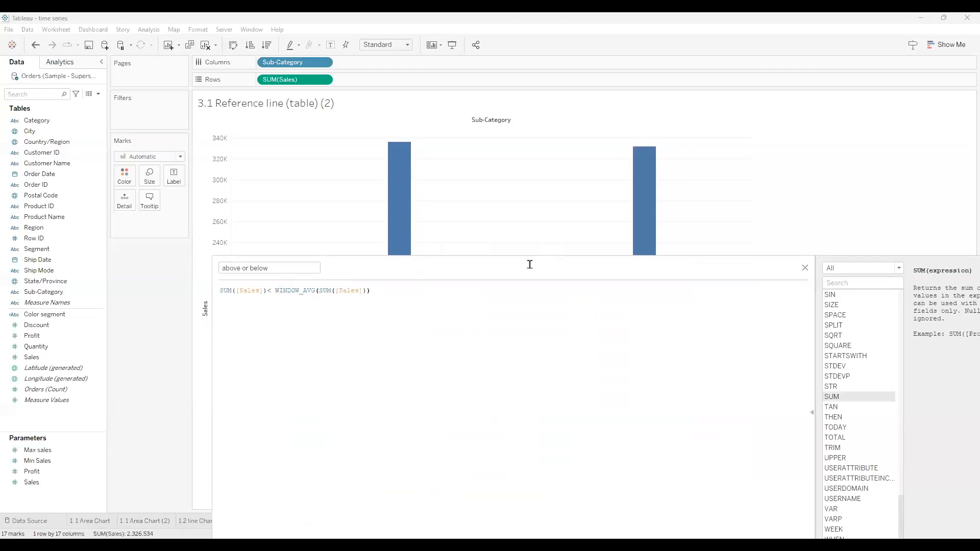
pyautogui.click(770, 442)
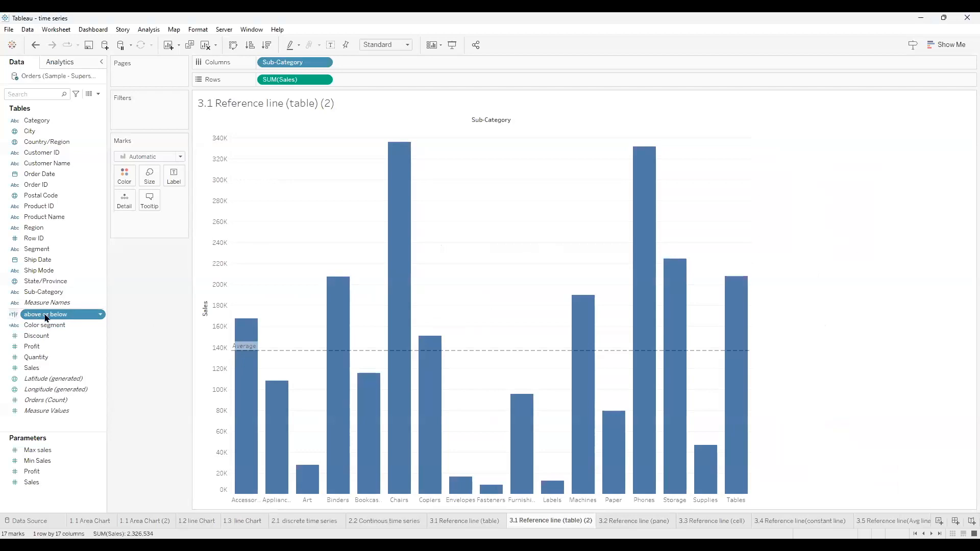
# Color the Sub-Category bars by the above or below field and inspect individual bars against the average line.
pyautogui.moveTo(121, 190); pyautogui.dragTo(124, 176)
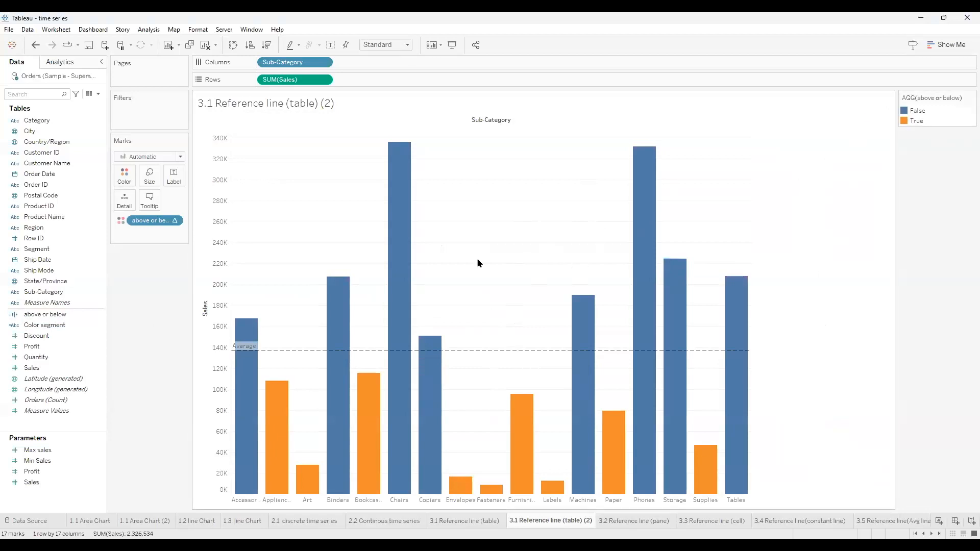
pyautogui.moveTo(368, 408)
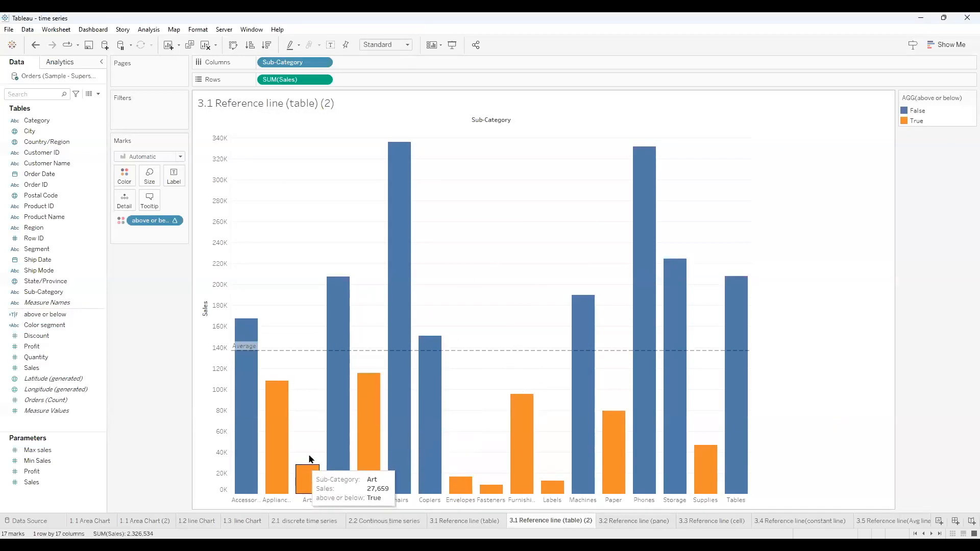
pyautogui.moveTo(393, 314)
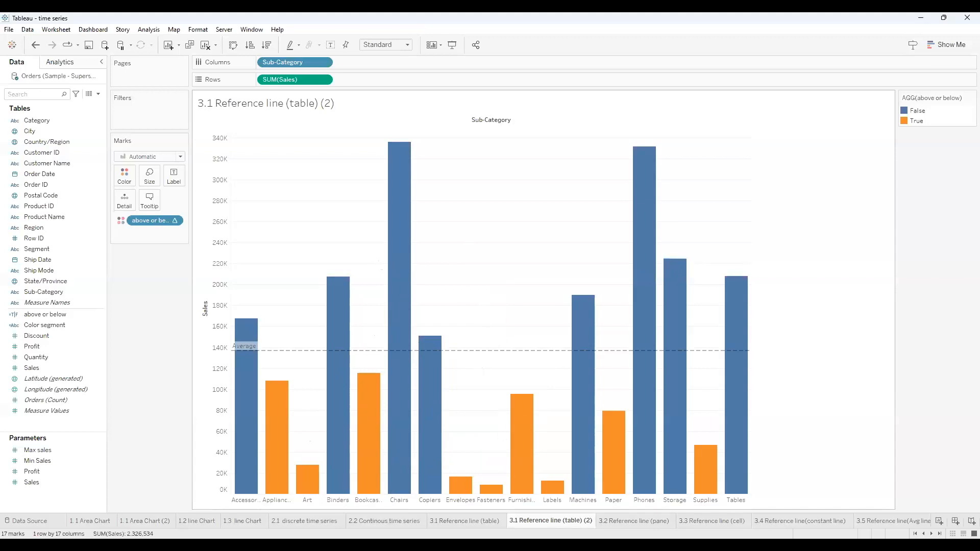
# Compare the two 3.1 Reference line (table) worksheets, ending on the one with Category and Sub-Category on Columns.
pyautogui.click(479, 521)
pyautogui.click(514, 522)
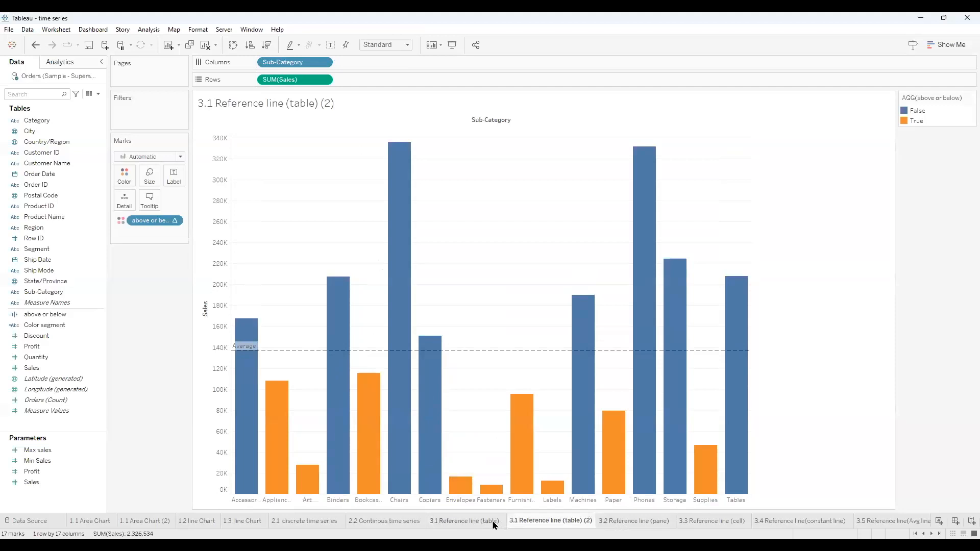
pyautogui.click(493, 523)
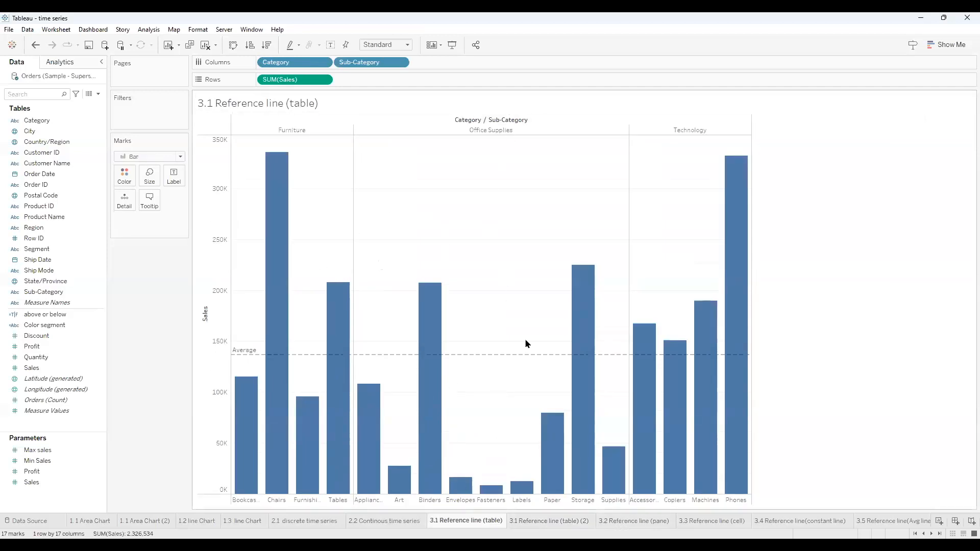
pyautogui.click(542, 522)
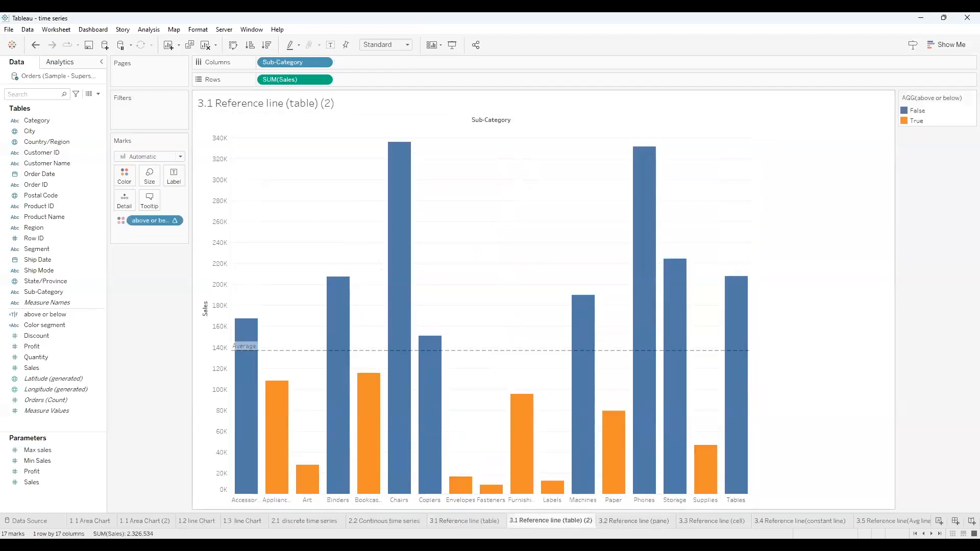
pyautogui.click(465, 522)
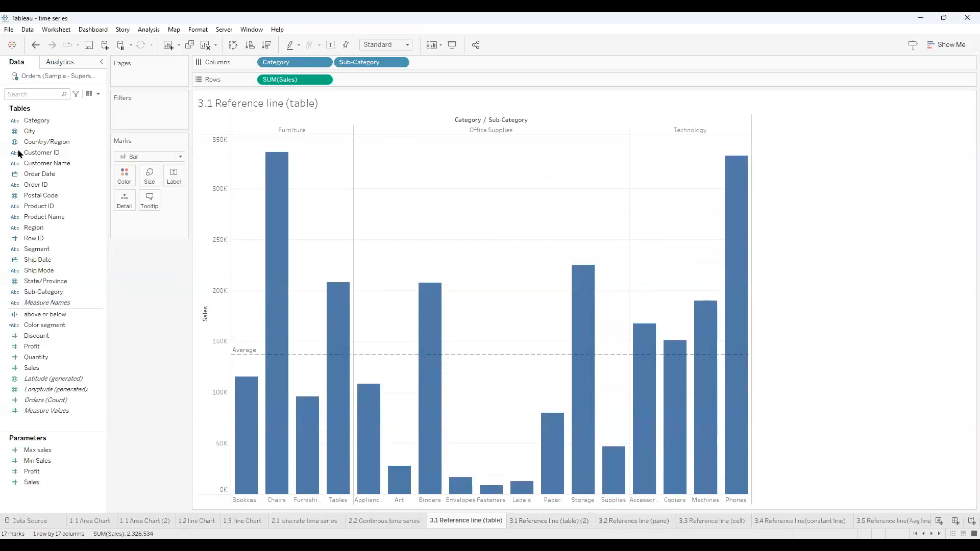
# Replace the table-wide average line with a separate Sales average line for each Category pane.
pyautogui.click(57, 64)
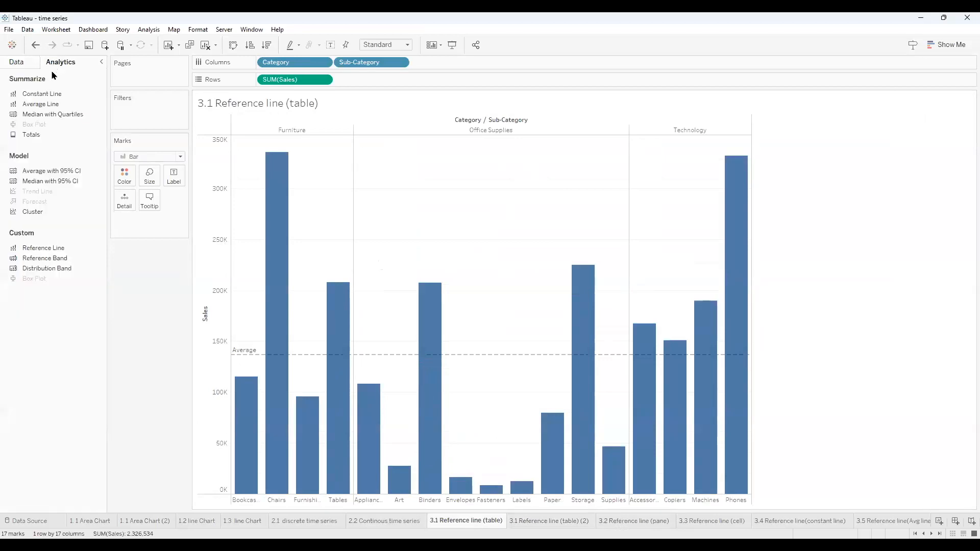
pyautogui.moveTo(41, 105); pyautogui.dragTo(124, 326)
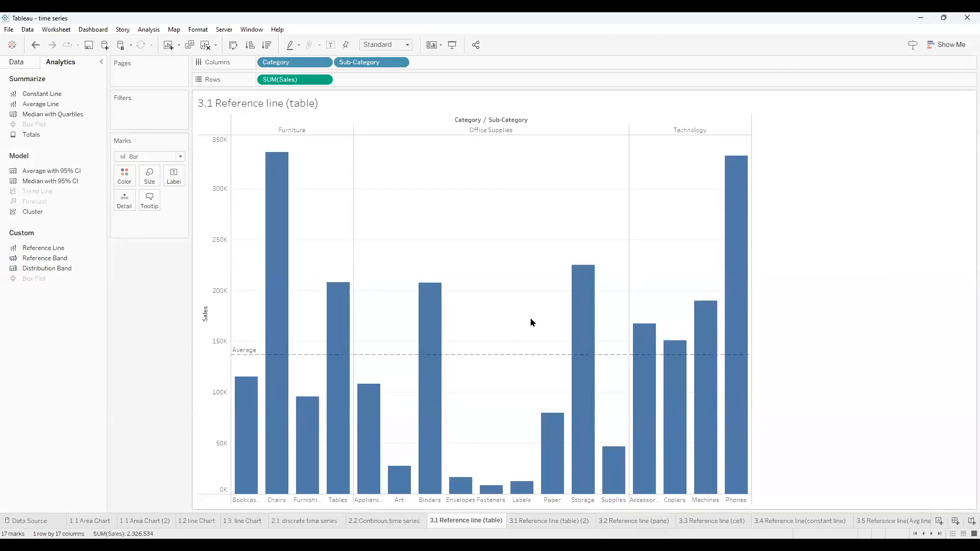
pyautogui.rightClick(516, 359)
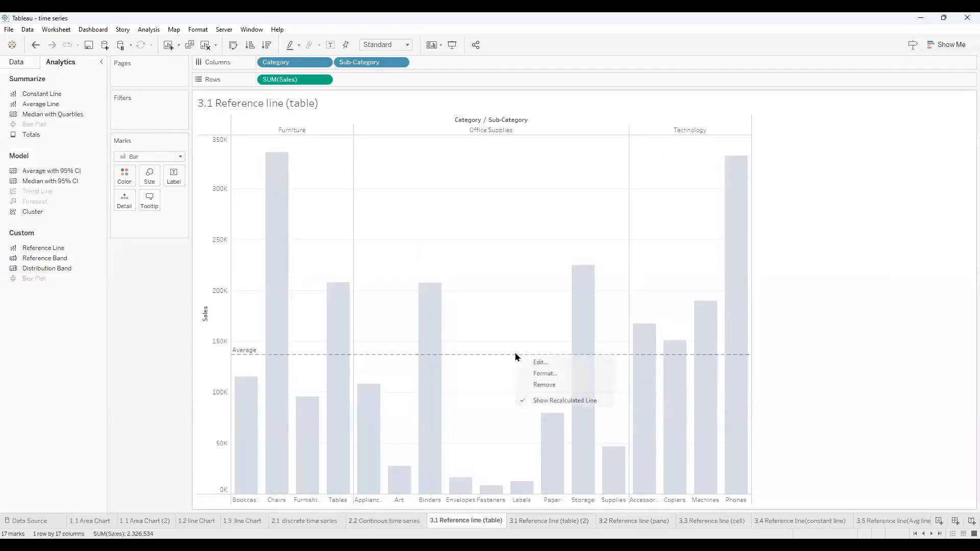
pyautogui.click(522, 385)
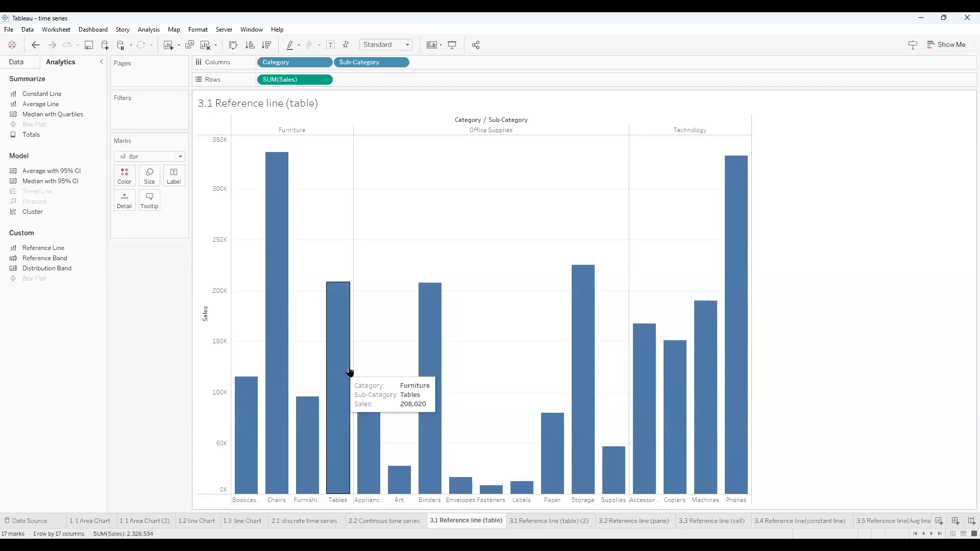
pyautogui.moveTo(338, 312)
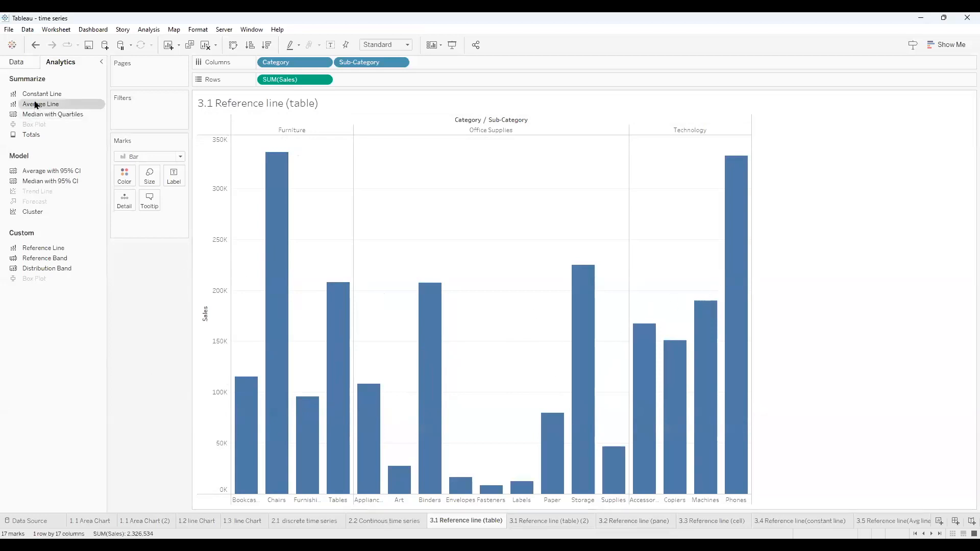
pyautogui.moveTo(36, 105); pyautogui.dragTo(322, 135)
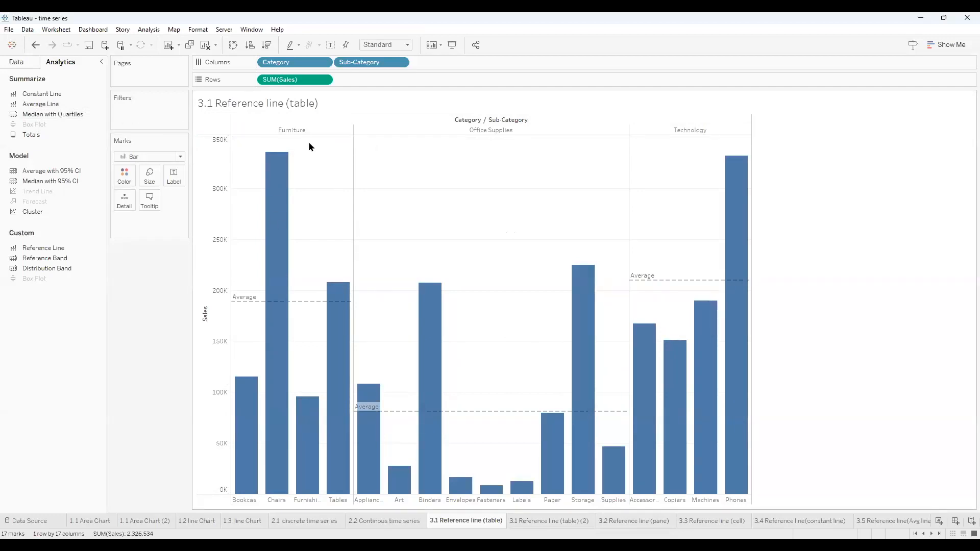
# Remove the per-pane average lines from the Category and Sub-Category bars and add Sales average lines per cell.
pyautogui.moveTo(297, 305)
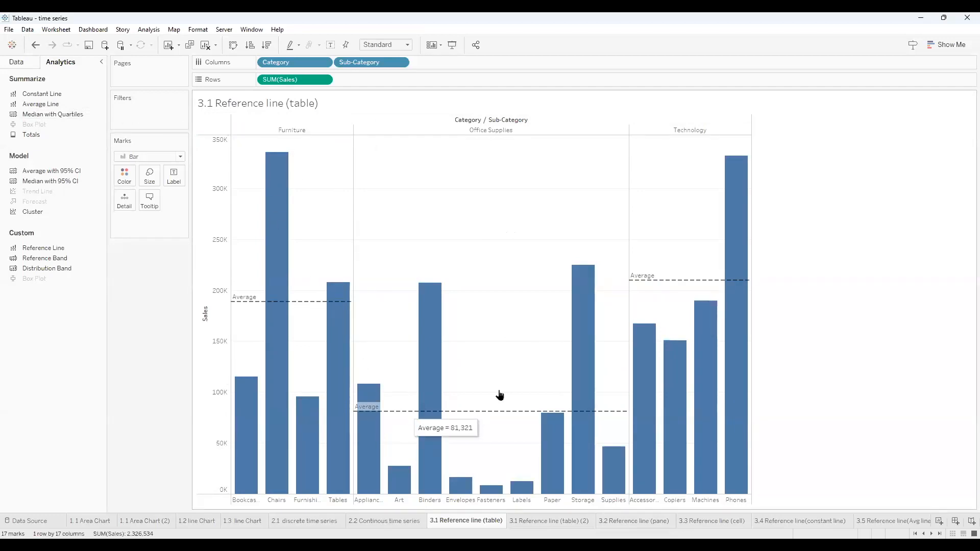
pyautogui.moveTo(668, 282)
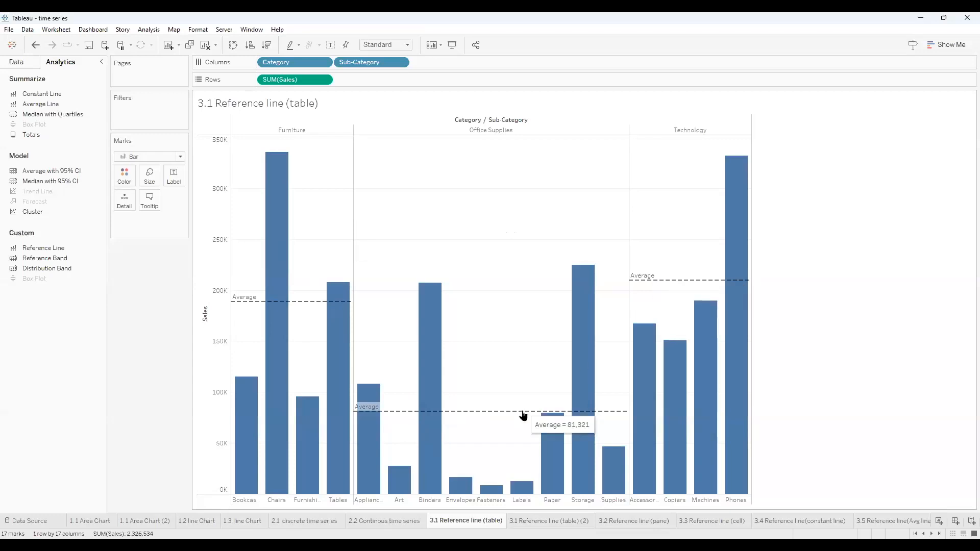
pyautogui.moveTo(296, 308)
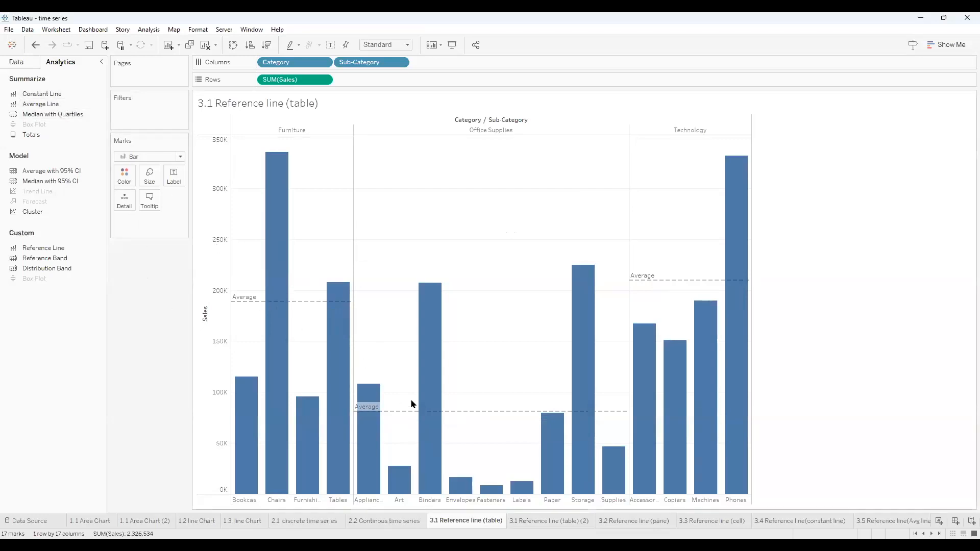
pyautogui.rightClick(401, 411)
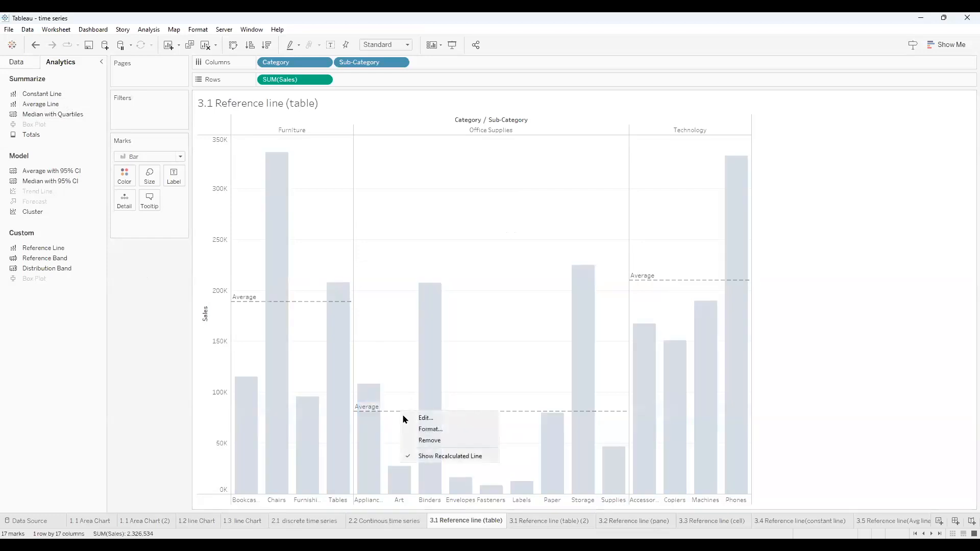
pyautogui.click(414, 442)
pyautogui.moveTo(41, 103); pyautogui.dragTo(354, 134)
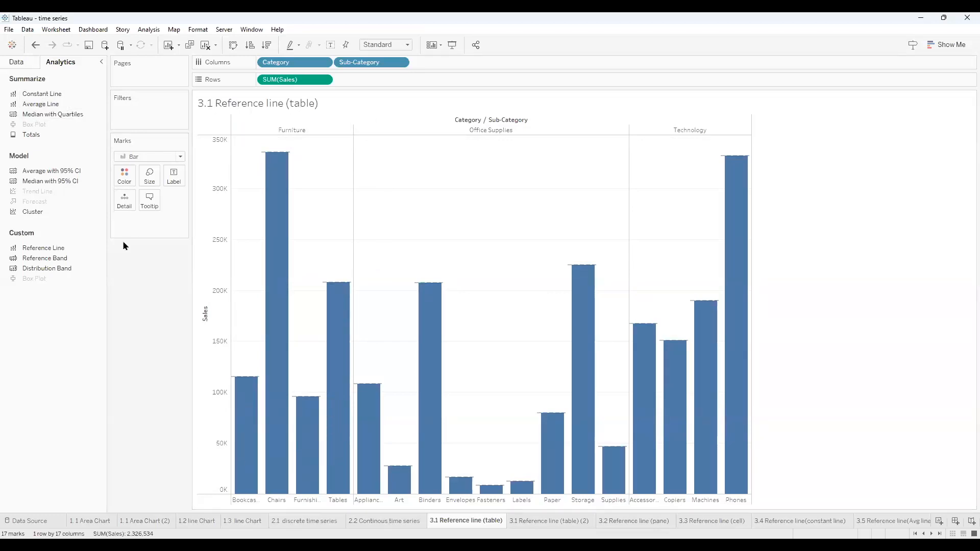
# Add a Sales average line across the entire table alongside the per-cell lines.
pyautogui.moveTo(46, 103); pyautogui.dragTo(286, 135)
pyautogui.moveTo(301, 409); pyautogui.dragTo(391, 413)
pyautogui.click(421, 227)
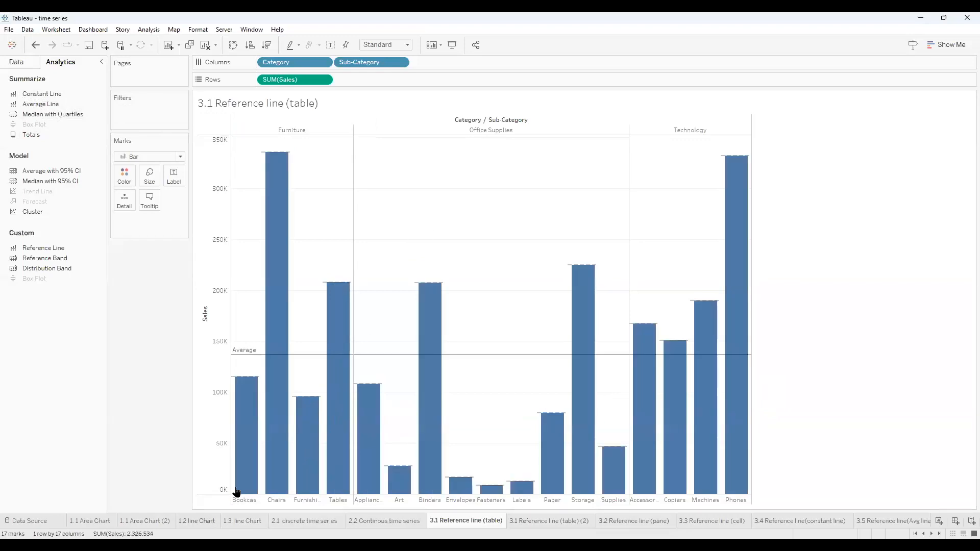
pyautogui.moveTo(684, 438)
pyautogui.moveTo(240, 356)
# Compare the cell, table and pane reference line worksheets, ending on 3.2 Reference line (pane).
pyautogui.click(708, 522)
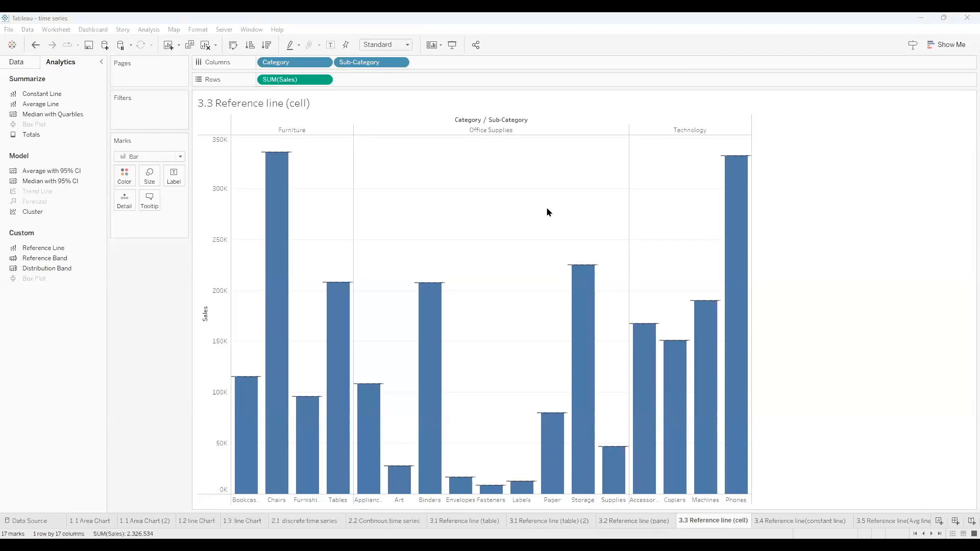
pyautogui.click(464, 520)
pyautogui.click(630, 521)
pyautogui.click(702, 525)
pyautogui.click(649, 520)
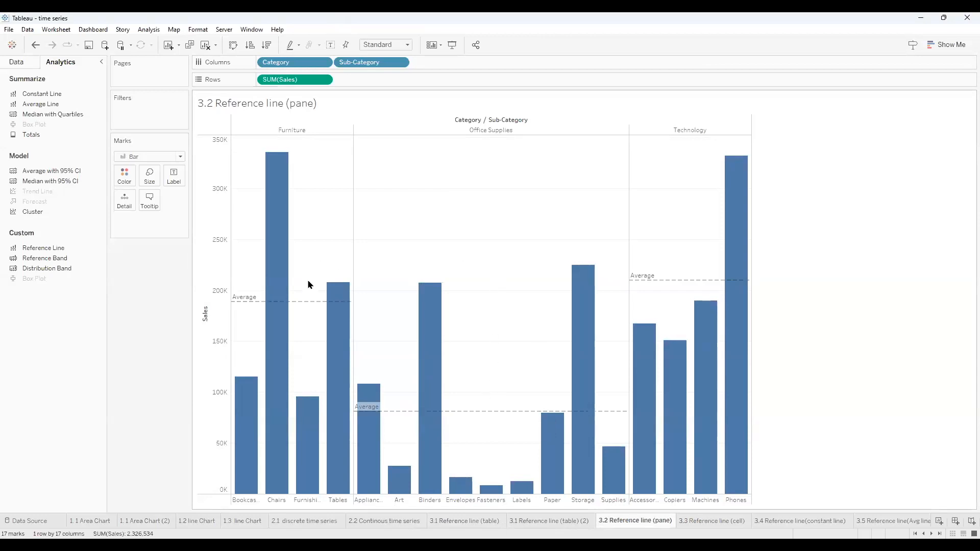
# Give the per-pane average lines a custom label of "avg sales:" followed by the Value placeholder.
pyautogui.rightClick(494, 413)
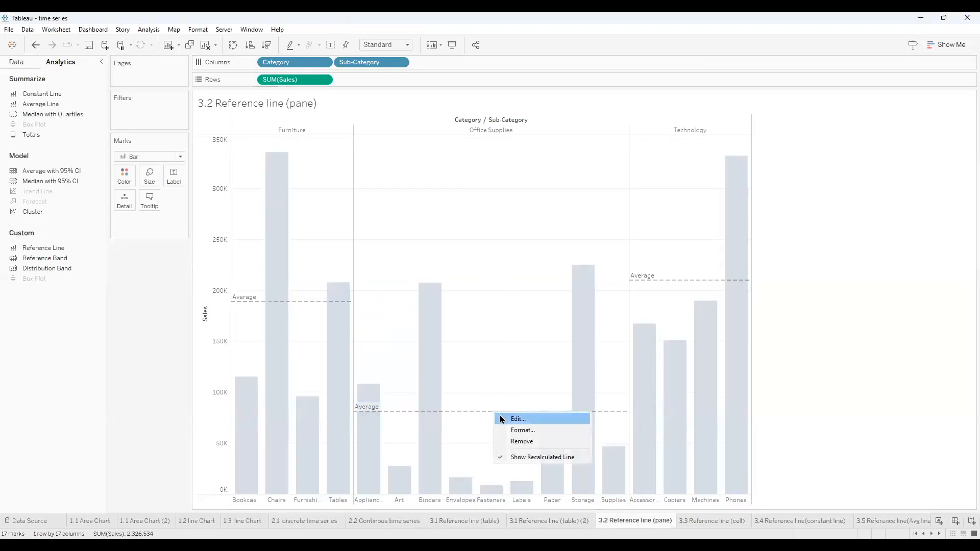
pyautogui.click(504, 420)
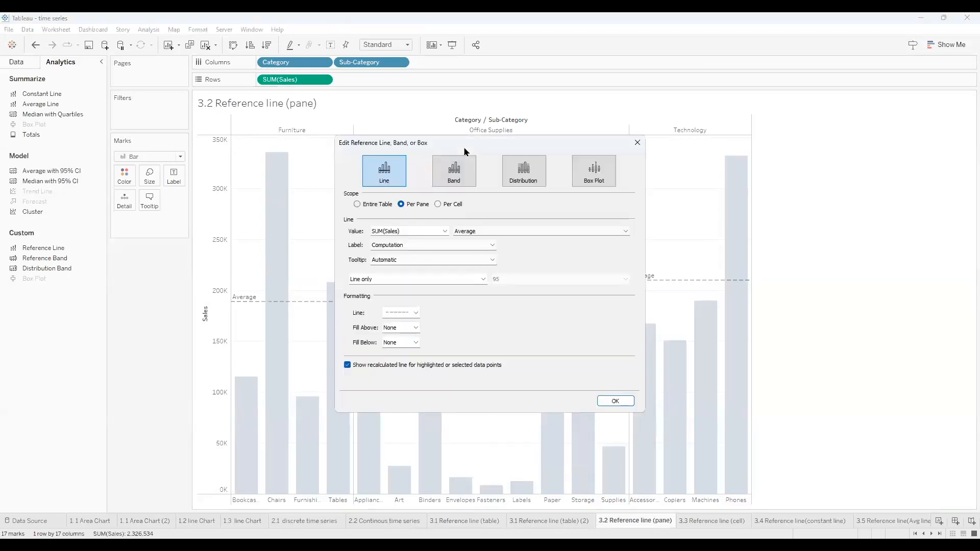
pyautogui.moveTo(464, 144); pyautogui.dragTo(678, 134)
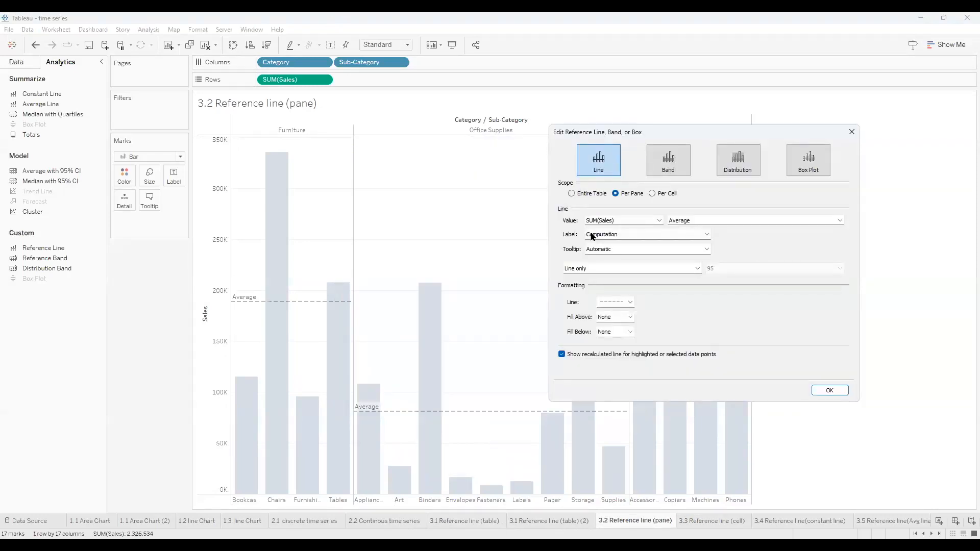
pyautogui.click(592, 235)
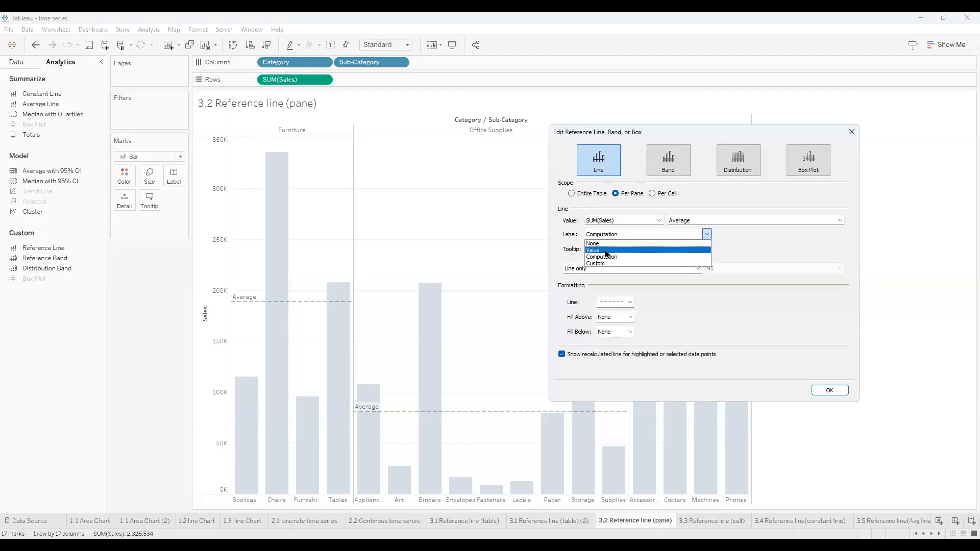
pyautogui.click(606, 251)
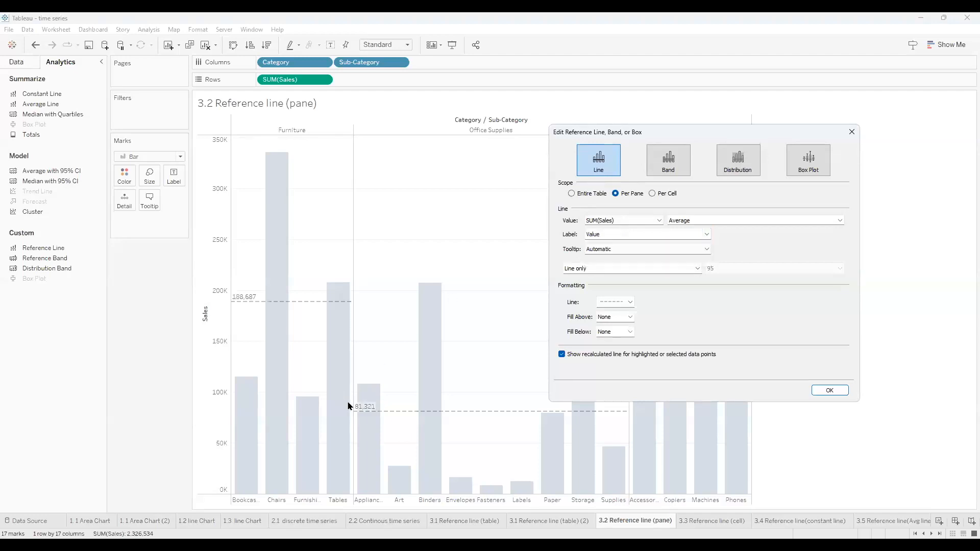
pyautogui.click(656, 236)
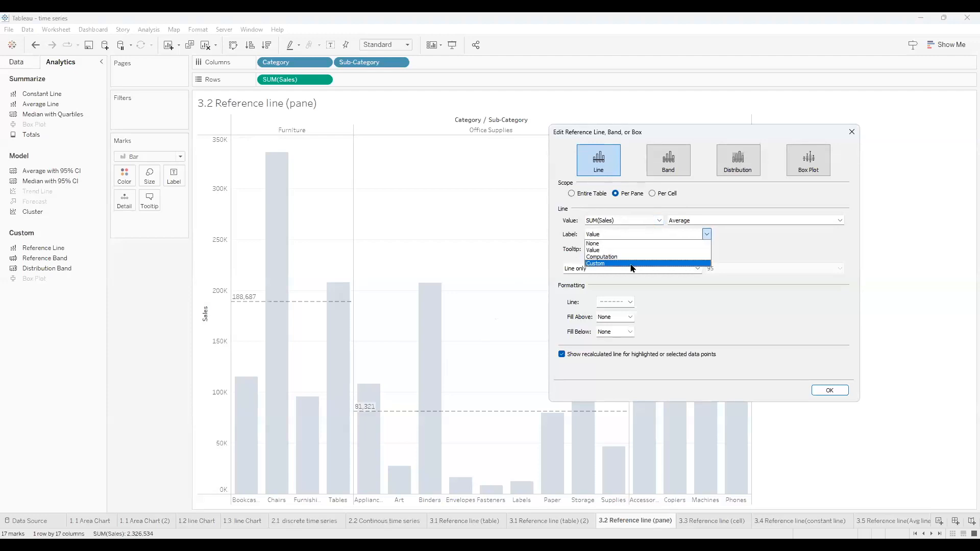
pyautogui.click(632, 264)
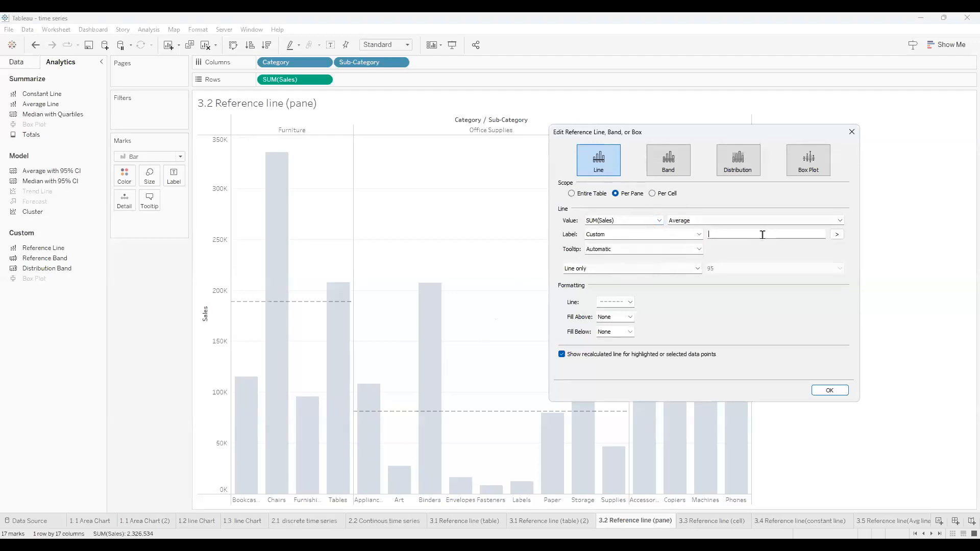
pyautogui.write('avg sales:')
pyautogui.click(836, 234)
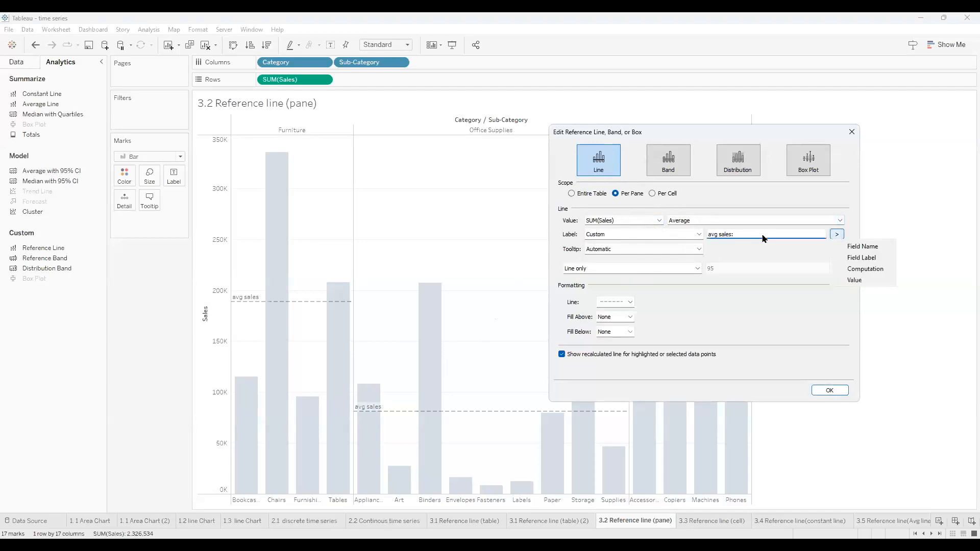
pyautogui.click(854, 280)
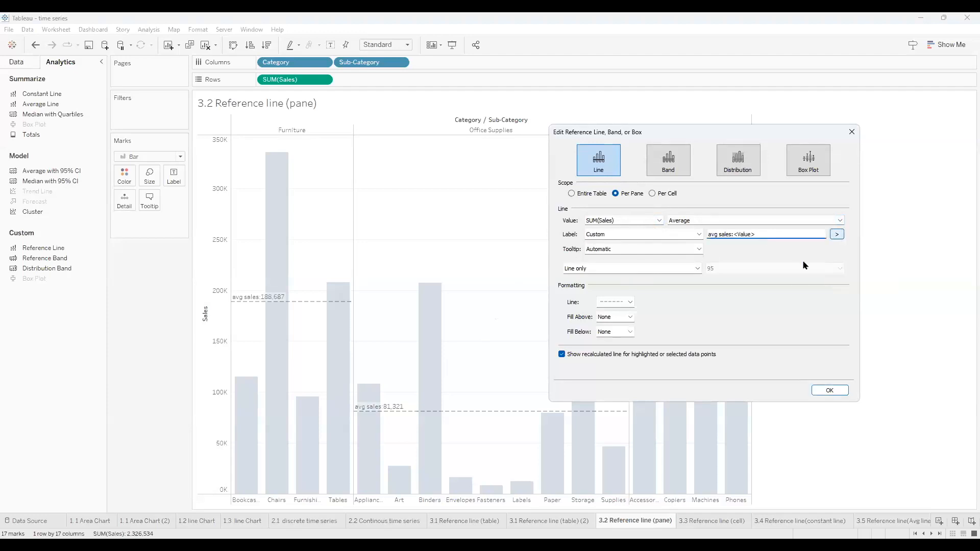
pyautogui.click(829, 391)
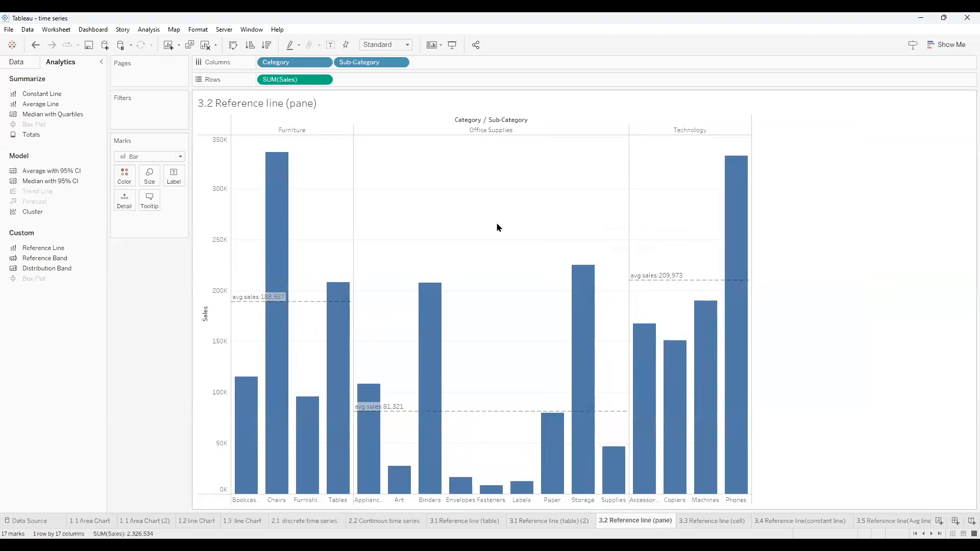
# Review the formula of the above or below calculated field and close it without changes.
pyautogui.click(29, 64)
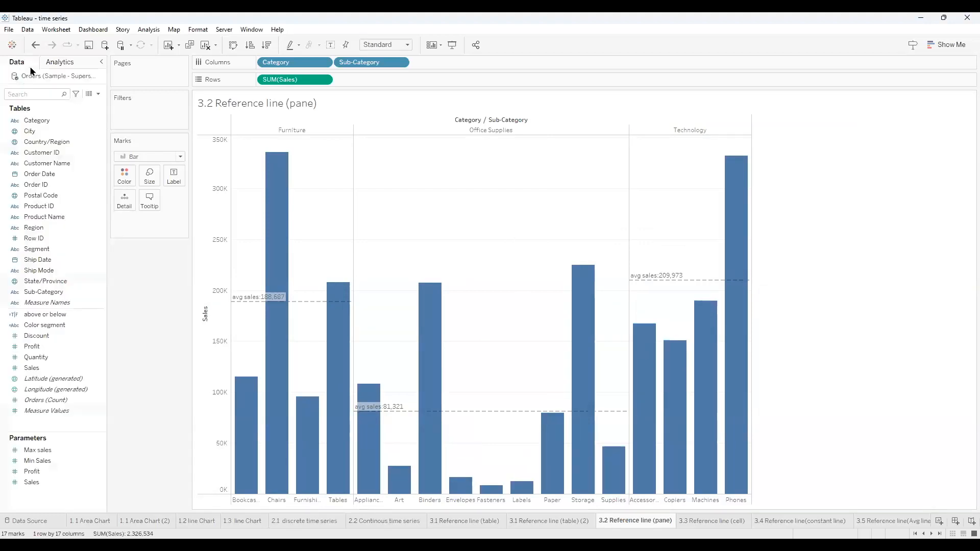
pyautogui.rightClick(100, 316)
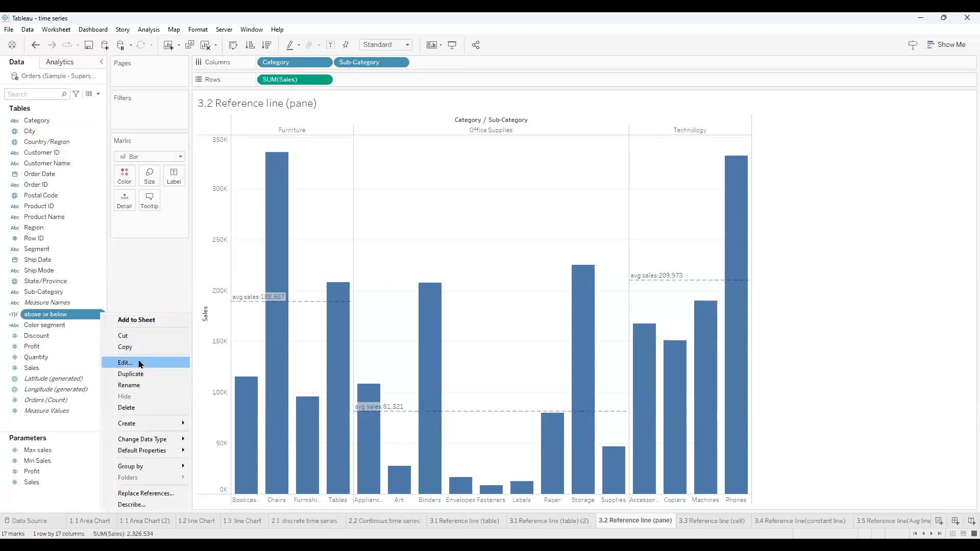
pyautogui.press('Return')
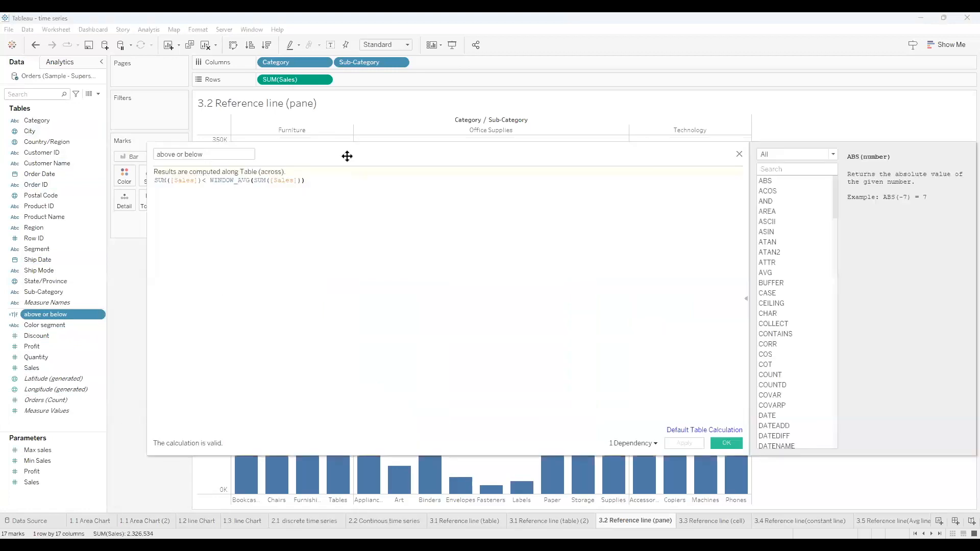
pyautogui.moveTo(347, 157); pyautogui.dragTo(564, 208)
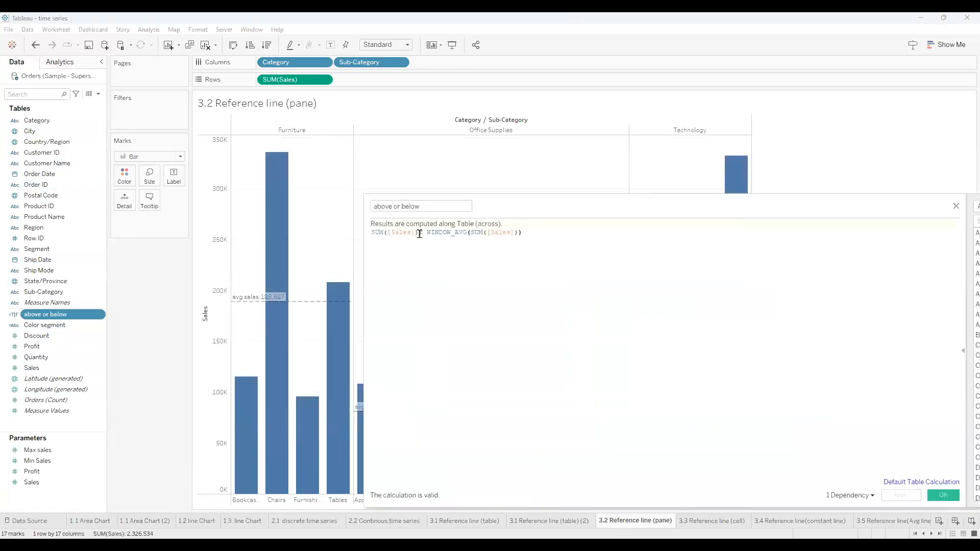
pyautogui.moveTo(275, 197)
pyautogui.click(955, 206)
# On the 3.1 Reference line (table) worksheet, remove Category from Columns and color the bars by above or below.
pyautogui.click(499, 521)
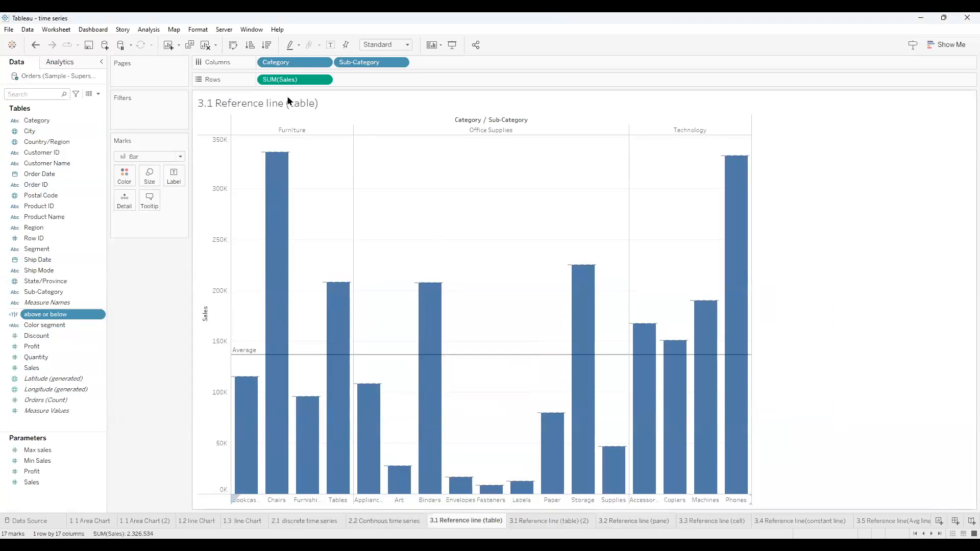
pyautogui.moveTo(309, 69); pyautogui.dragTo(153, 327)
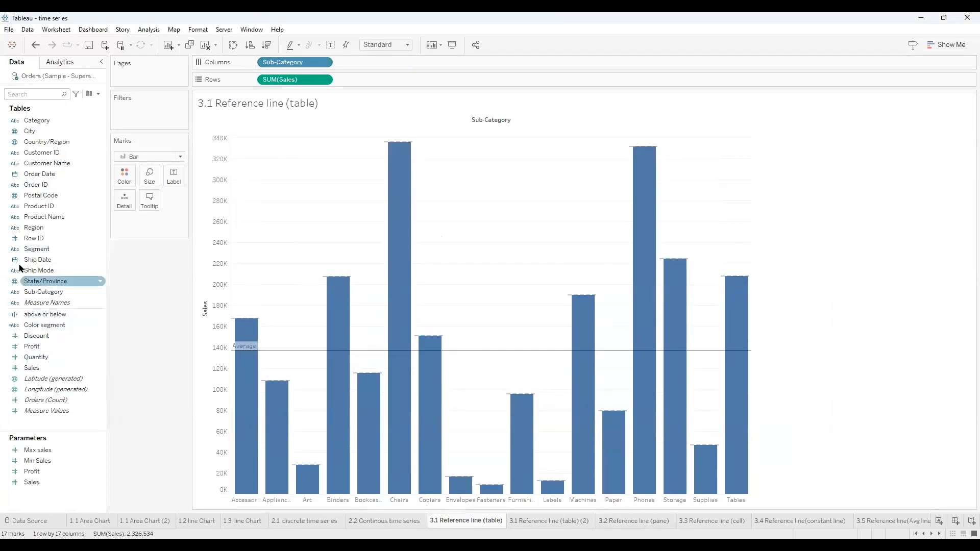
pyautogui.click(51, 314)
pyautogui.moveTo(123, 184); pyautogui.dragTo(123, 184)
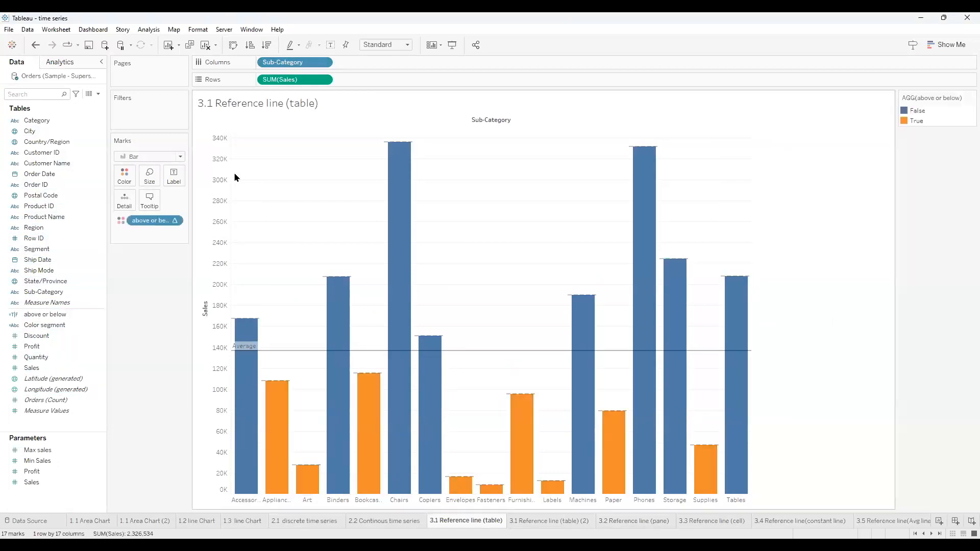
# Remove the per-cell average lines and set the table-wide average line's label to Value.
pyautogui.rightClick(289, 385)
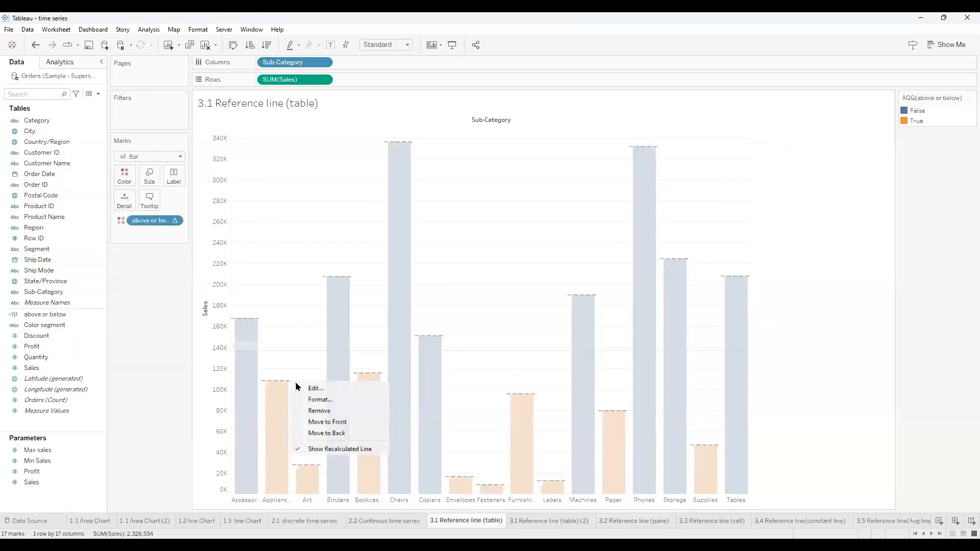
pyautogui.click(316, 411)
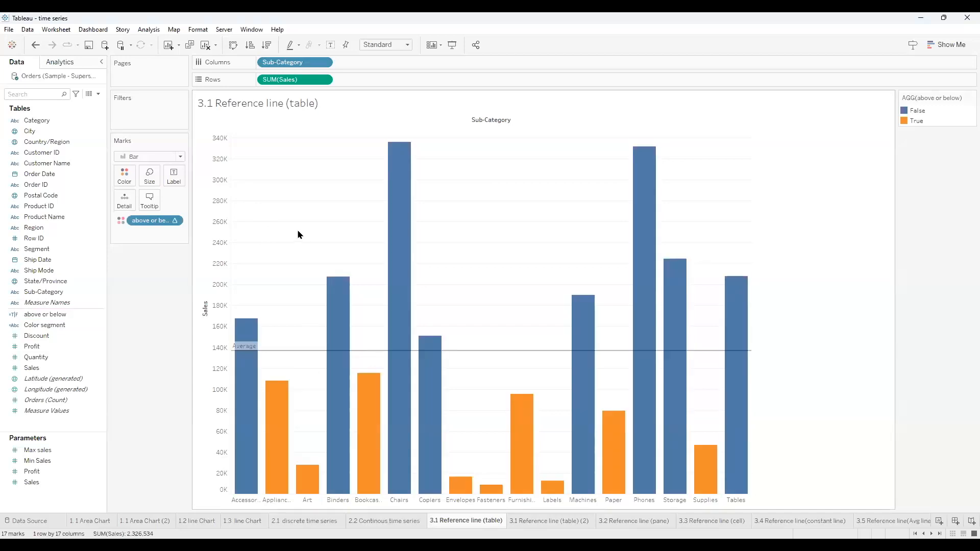
pyautogui.rightClick(296, 351)
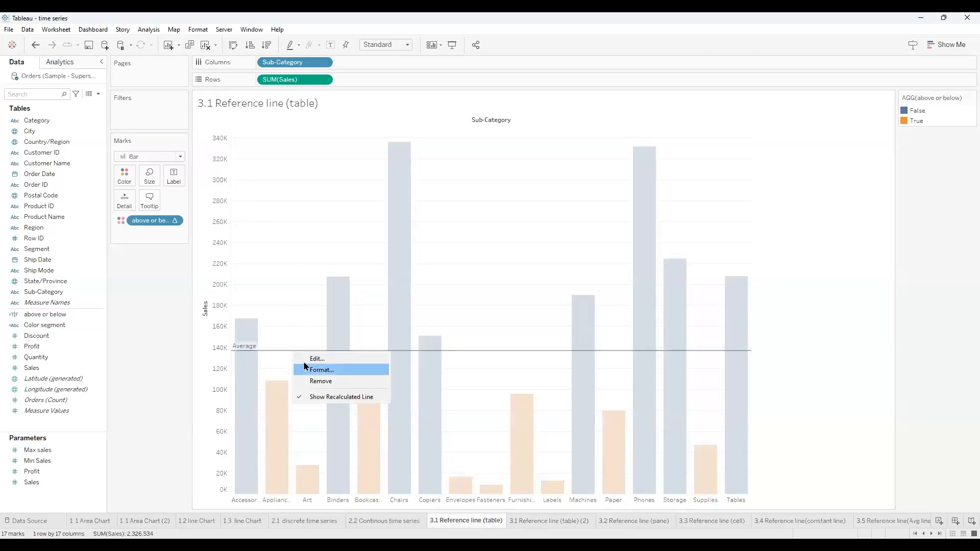
pyautogui.click(305, 360)
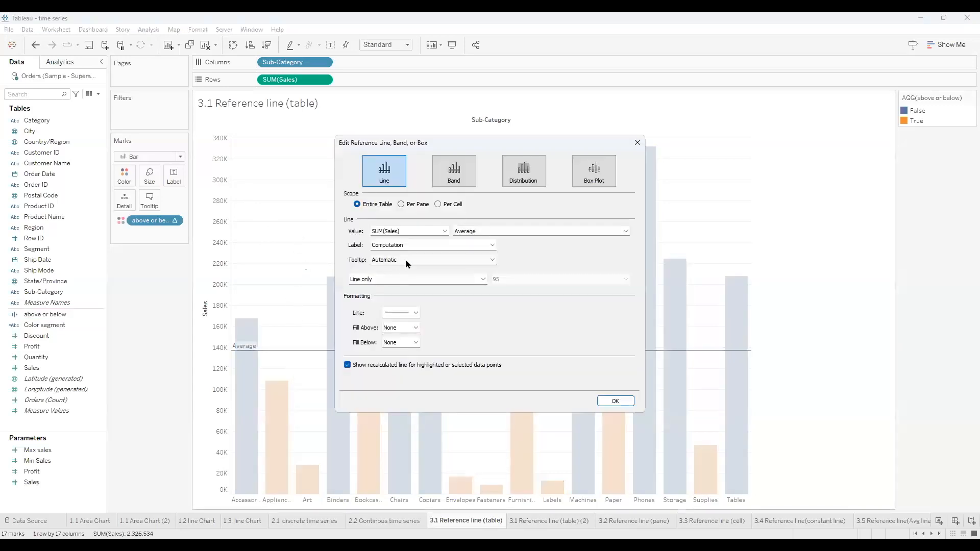
pyautogui.click(408, 246)
pyautogui.click(406, 262)
pyautogui.click(601, 401)
pyautogui.moveTo(243, 352)
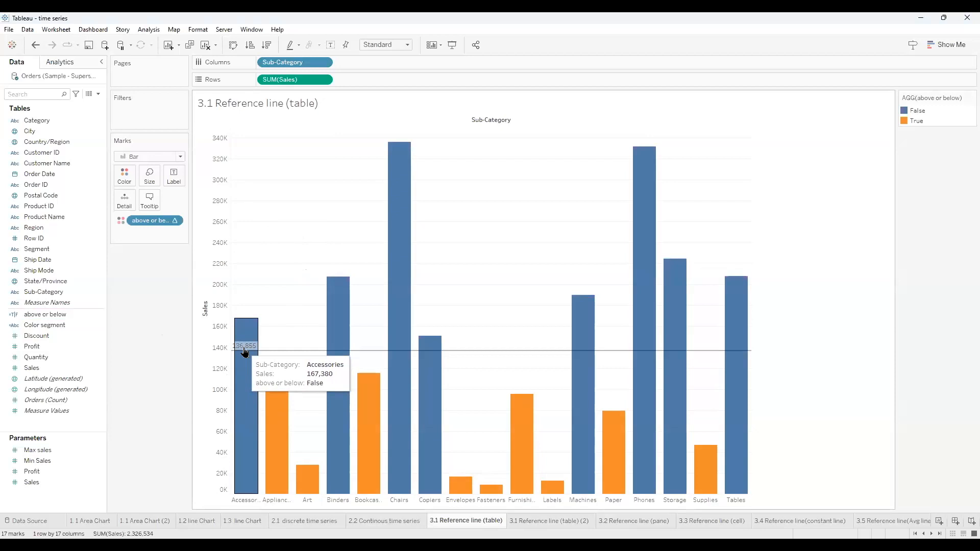
# Check the above or below formula and its WINDOW_AVG function against the Accessories bar, and close the editor without changes.
pyautogui.click(101, 315)
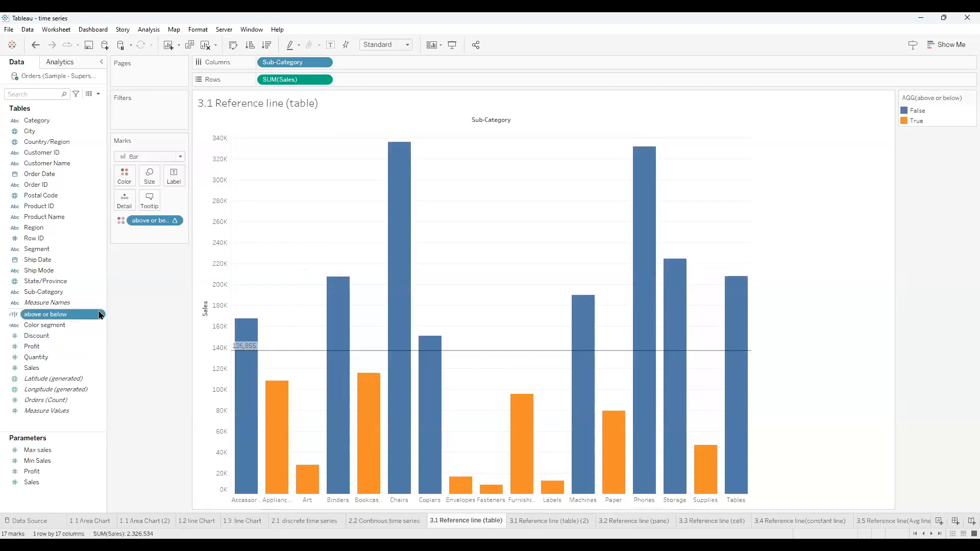
pyautogui.rightClick(101, 315)
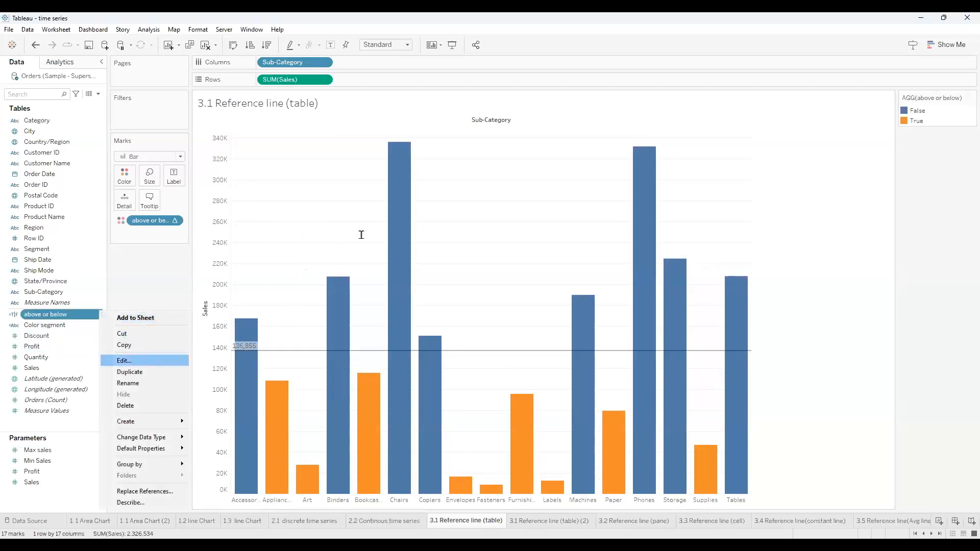
pyautogui.press('Return')
pyautogui.moveTo(305, 247); pyautogui.dragTo(518, 243)
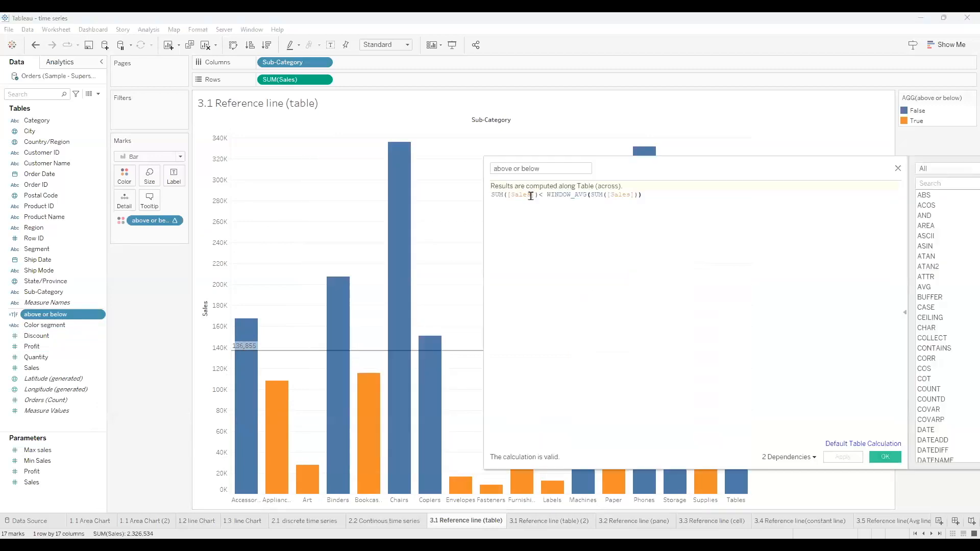
pyautogui.moveTo(242, 383)
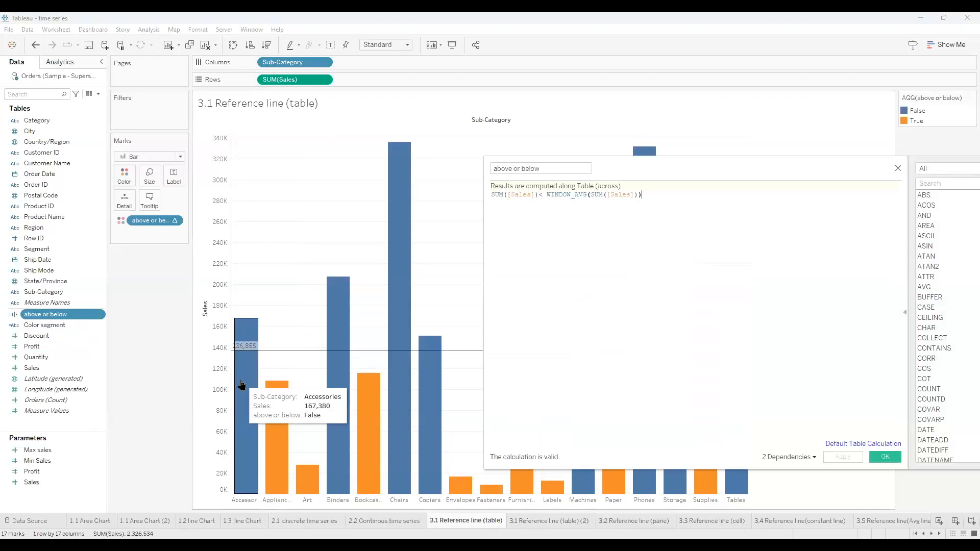
pyautogui.moveTo(245, 347)
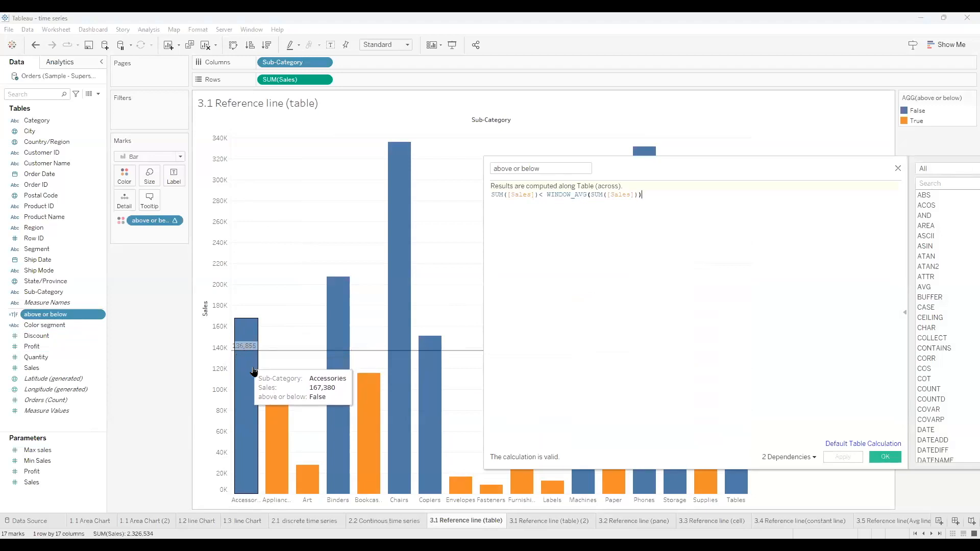
pyautogui.moveTo(274, 395)
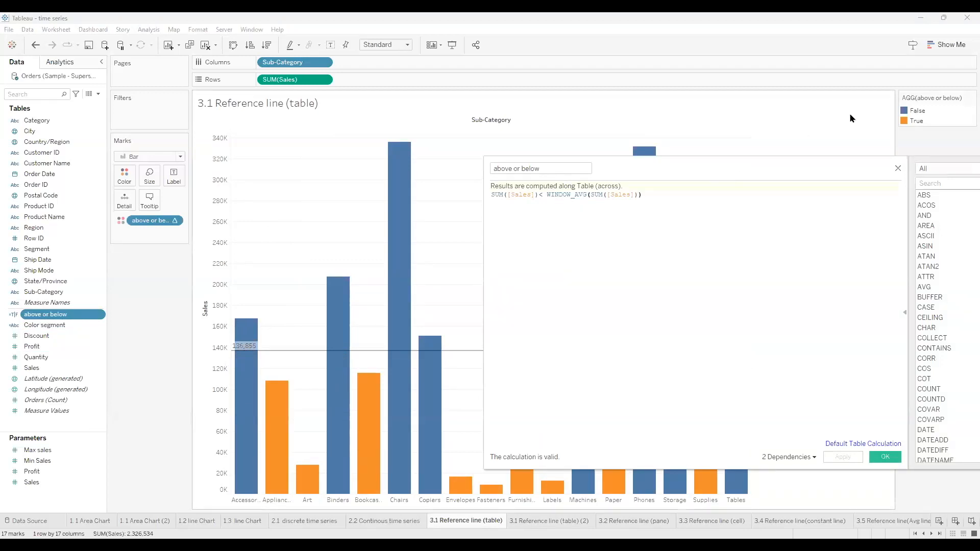
pyautogui.moveTo(804, 165); pyautogui.dragTo(771, 168)
pyautogui.click(528, 198)
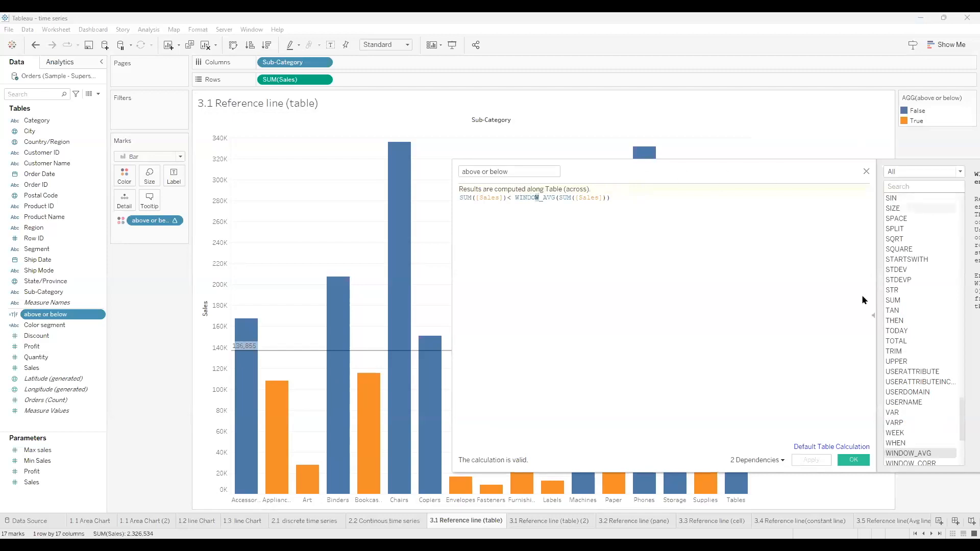
pyautogui.click(867, 172)
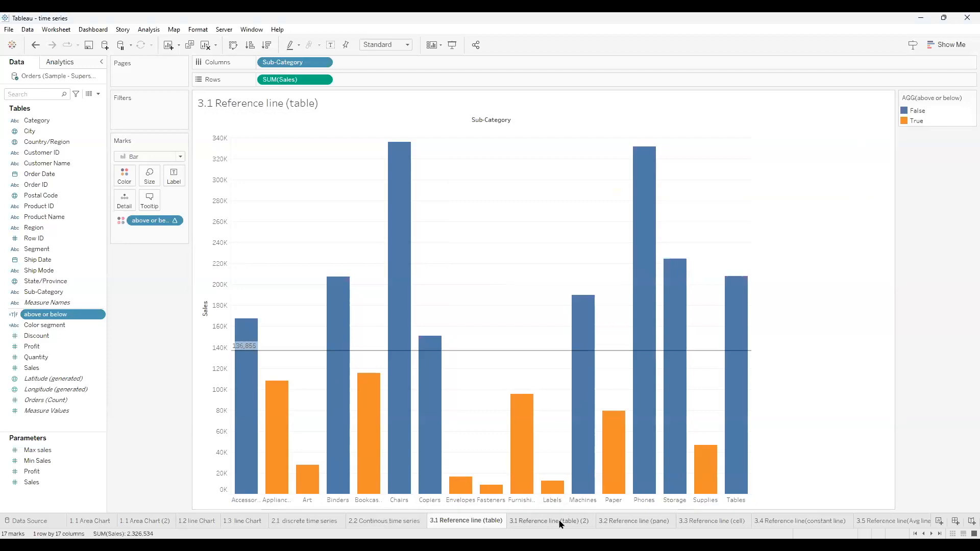
# Switch to the 3.4 Reference line(constant line) worksheet and clear its contents.
pyautogui.moveTo(560, 524)
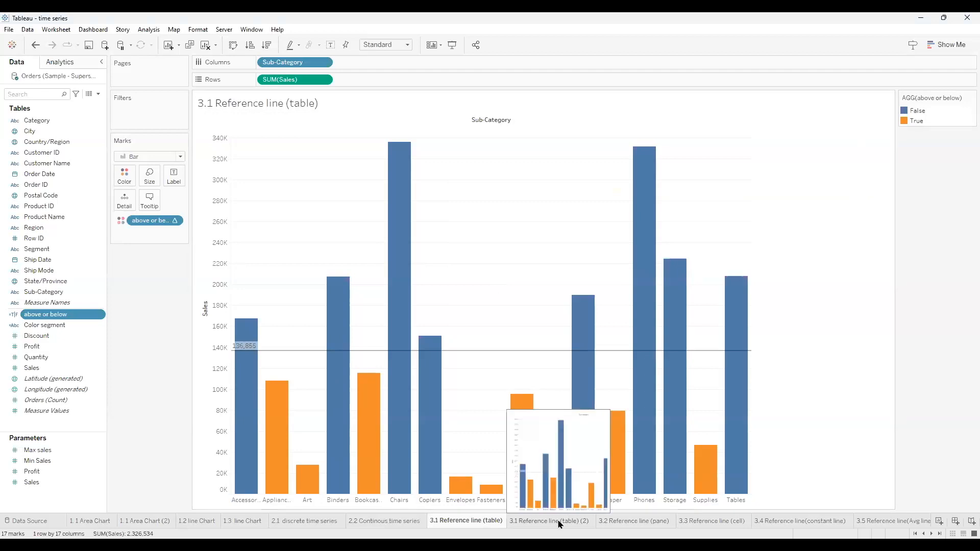
pyautogui.click(711, 523)
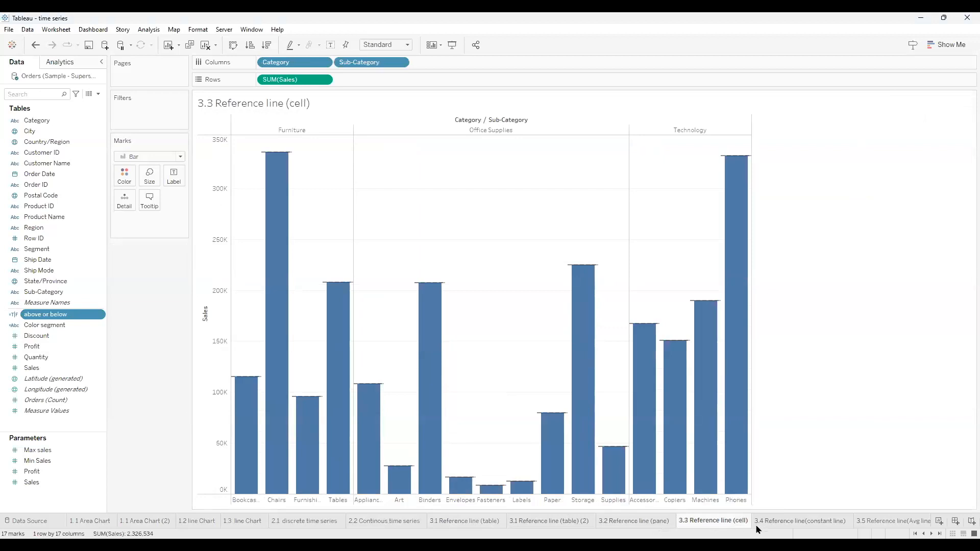
pyautogui.click(773, 524)
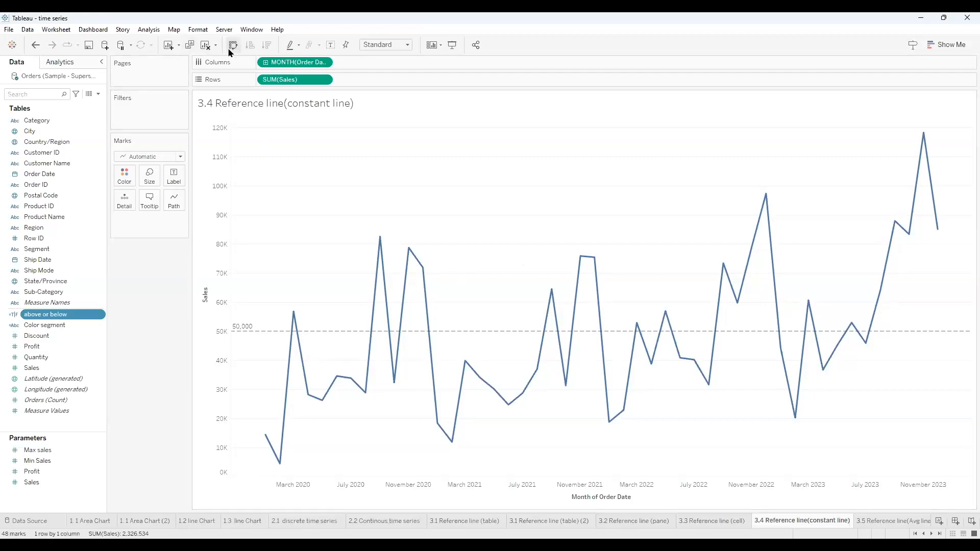
pyautogui.click(205, 46)
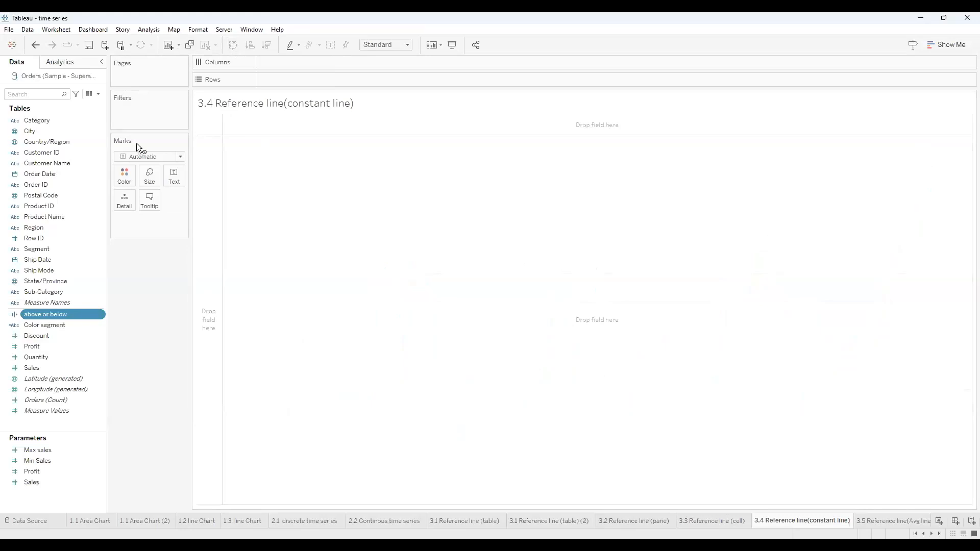
# Plot SUM(Sales) on Rows against Order Date on Columns as a continuous month line chart.
pyautogui.moveTo(307, 76); pyautogui.dragTo(308, 76)
pyautogui.moveTo(51, 368)
pyautogui.mouseDown()
pyautogui.moveTo(258, 88)
pyautogui.moveTo(289, 56)
pyautogui.moveTo(289, 64)
pyautogui.mouseUp()
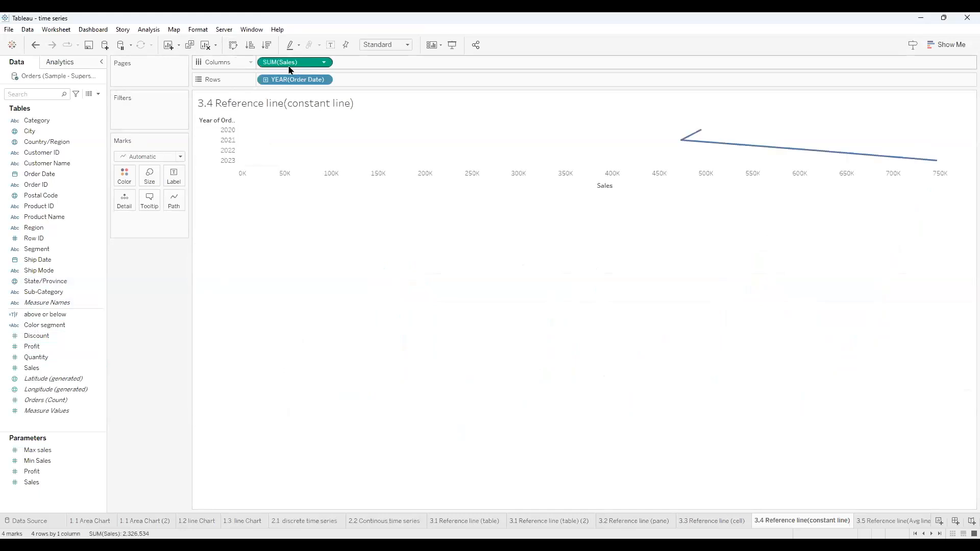
pyautogui.click(233, 46)
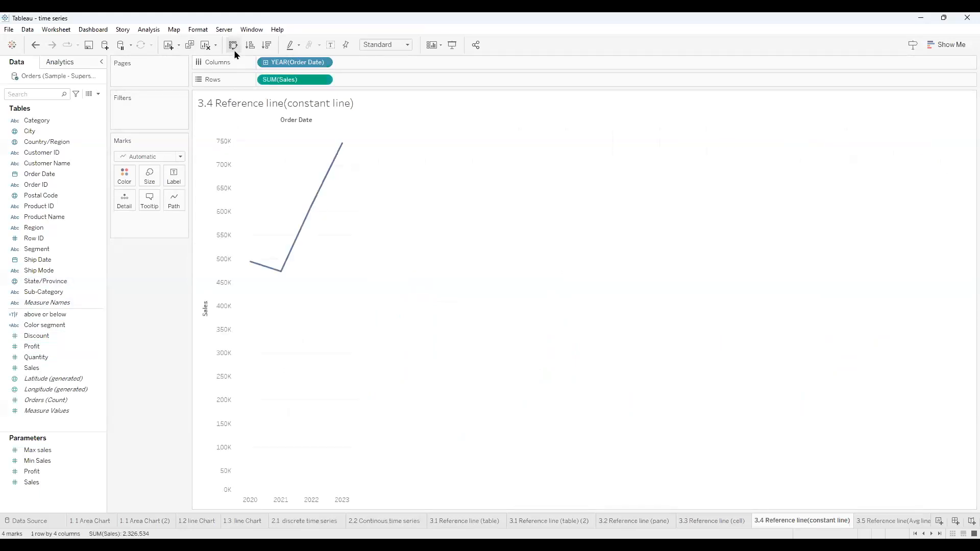
pyautogui.click(323, 63)
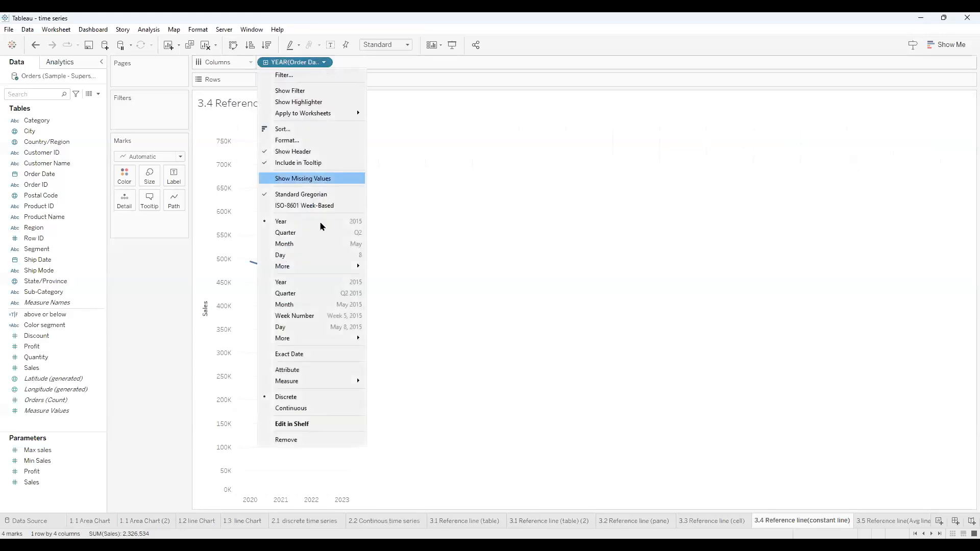
pyautogui.click(316, 305)
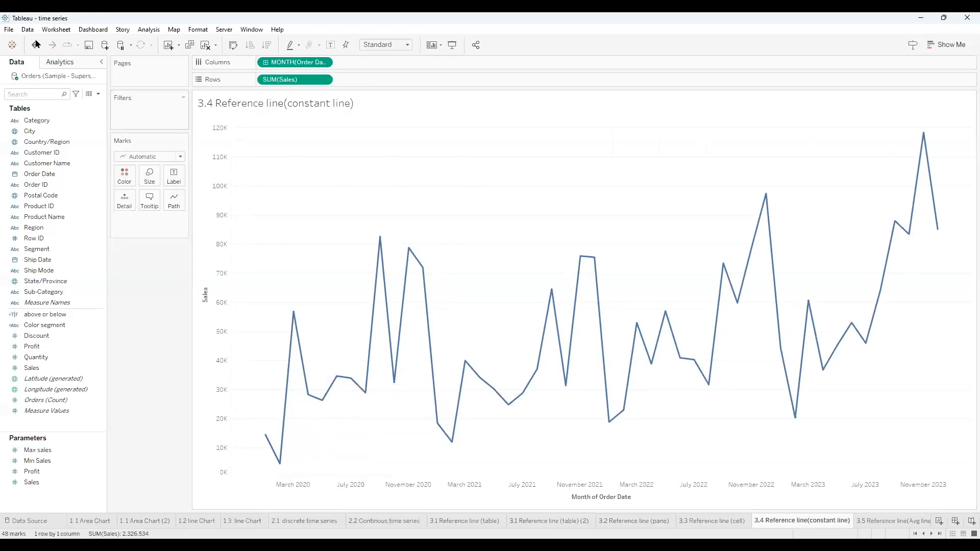
# Add a constant line at 50000 to the monthly Sales chart and compare individual months against it.
pyautogui.click(60, 62)
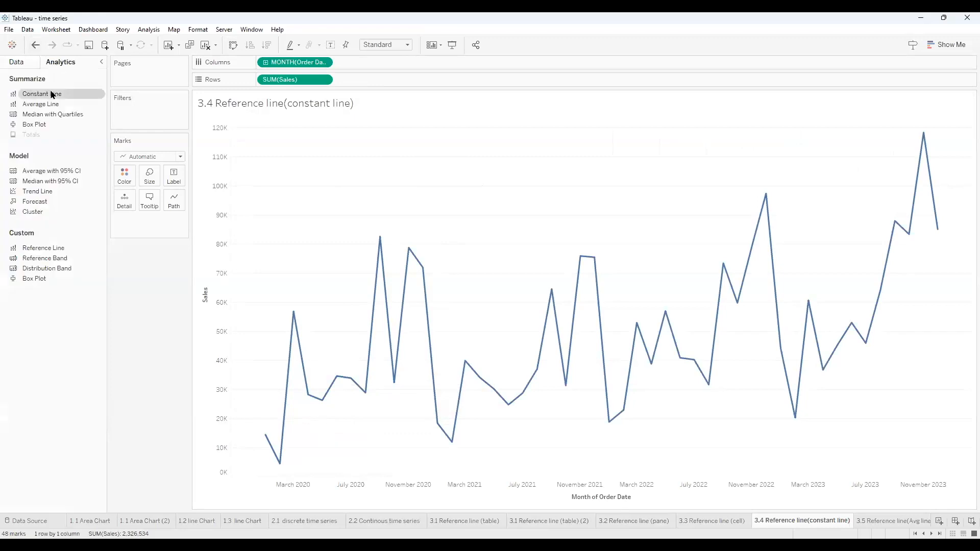
pyautogui.moveTo(52, 94); pyautogui.dragTo(282, 181)
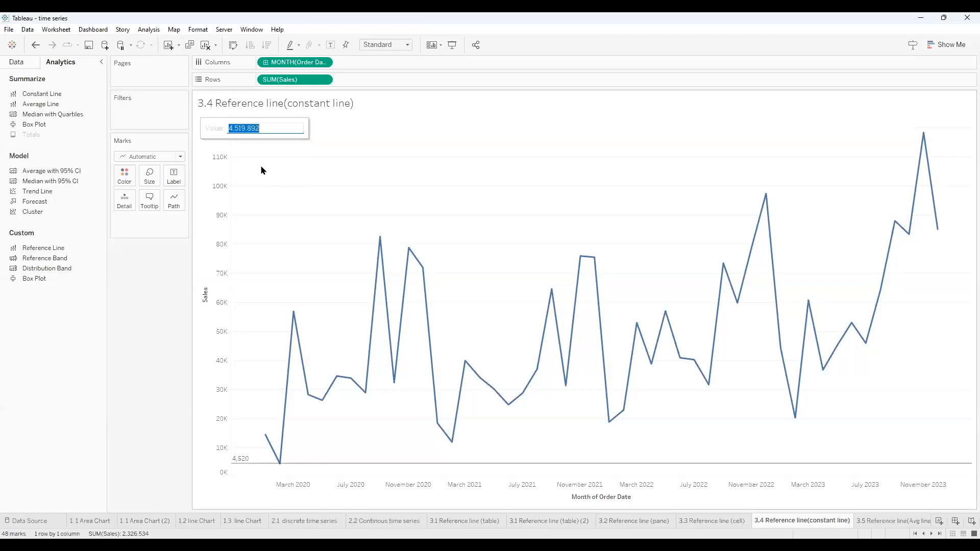
pyautogui.press('BackSpace')
pyautogui.write('50000')
pyautogui.press('Return')
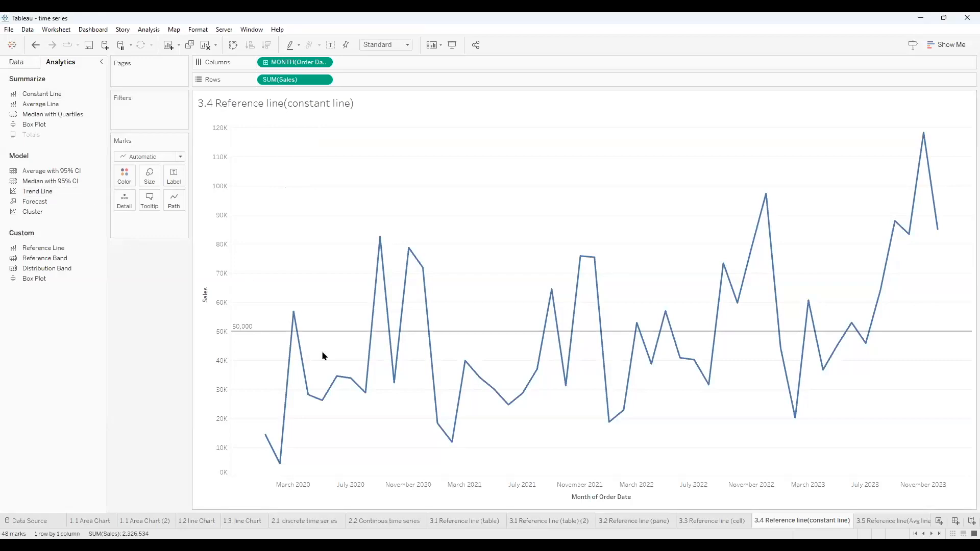
pyautogui.moveTo(266, 437)
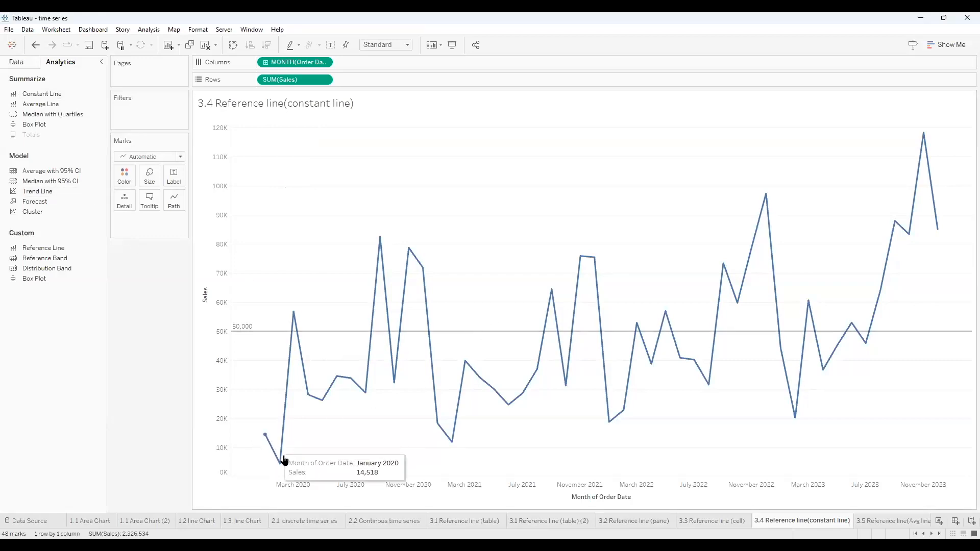
pyautogui.moveTo(336, 382)
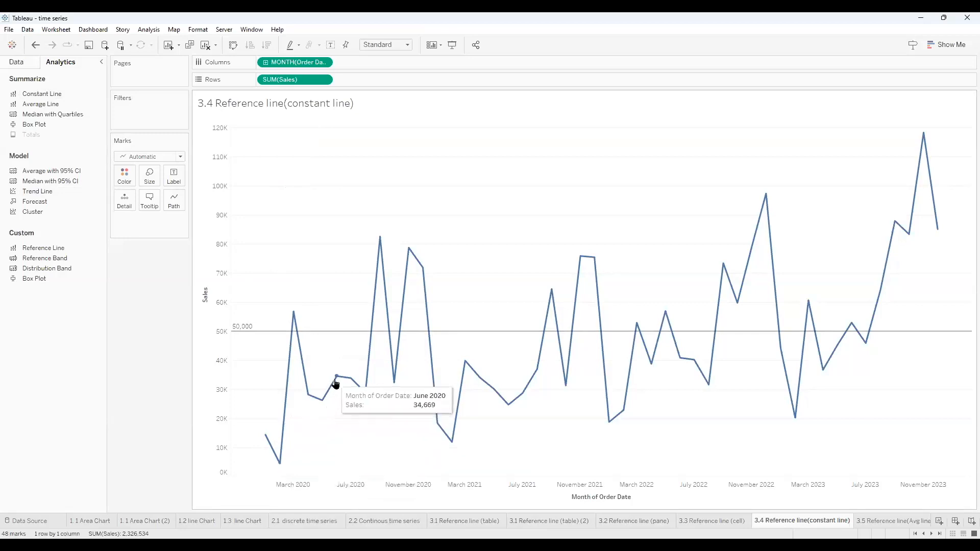
pyautogui.moveTo(464, 376)
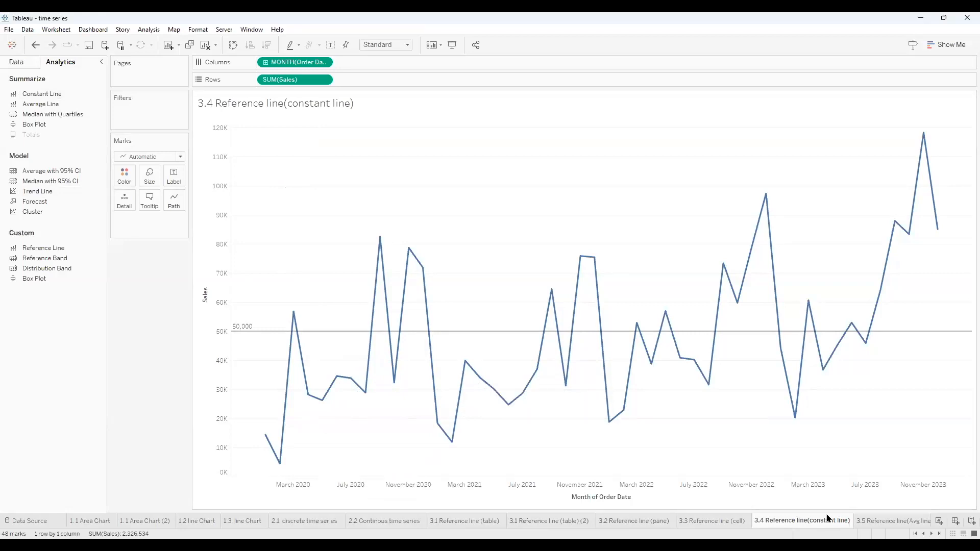
# Examine the average line on the 3.5 Reference line(Avg line) worksheet and the band on the 3.7 Reference band(min & Max) worksheet.
pyautogui.click(868, 521)
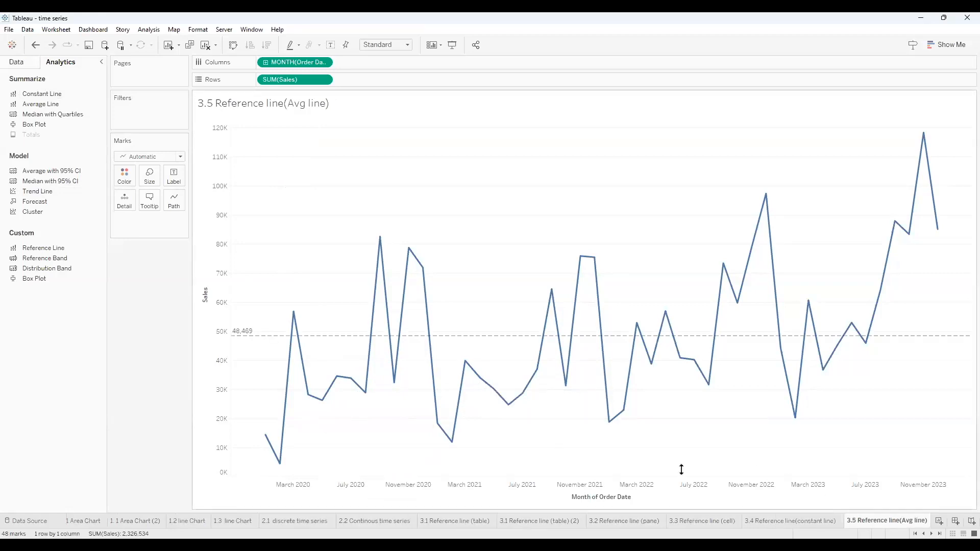
pyautogui.click(932, 534)
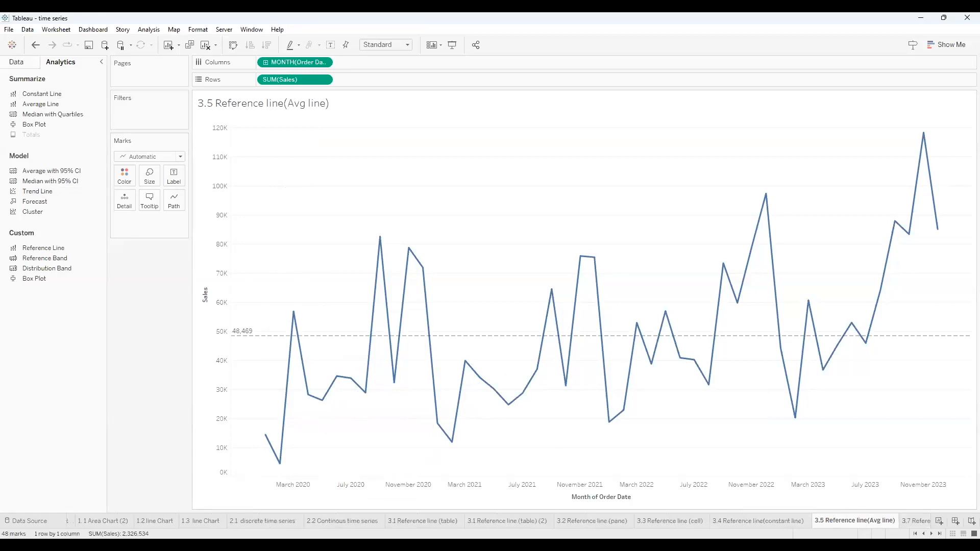
pyautogui.click(931, 534)
pyautogui.click(932, 534)
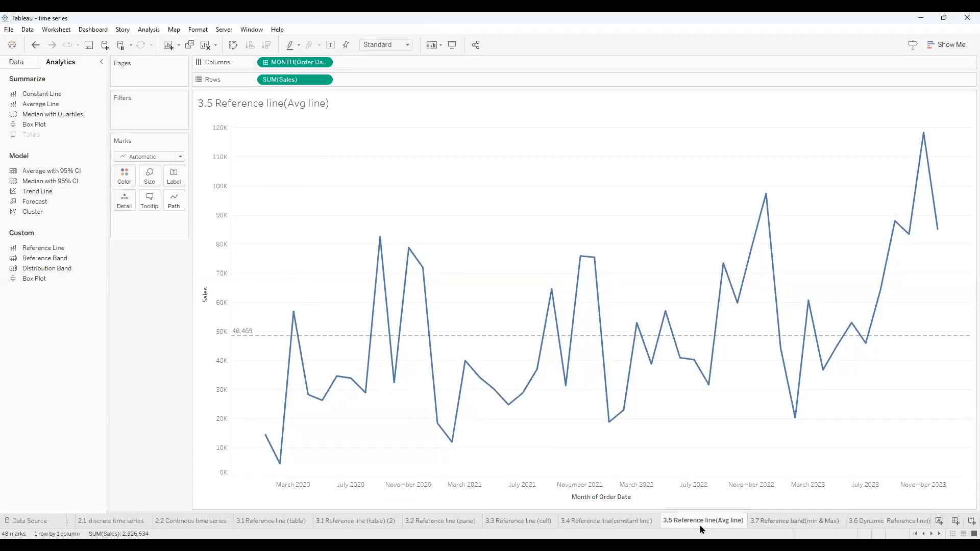
pyautogui.click(800, 525)
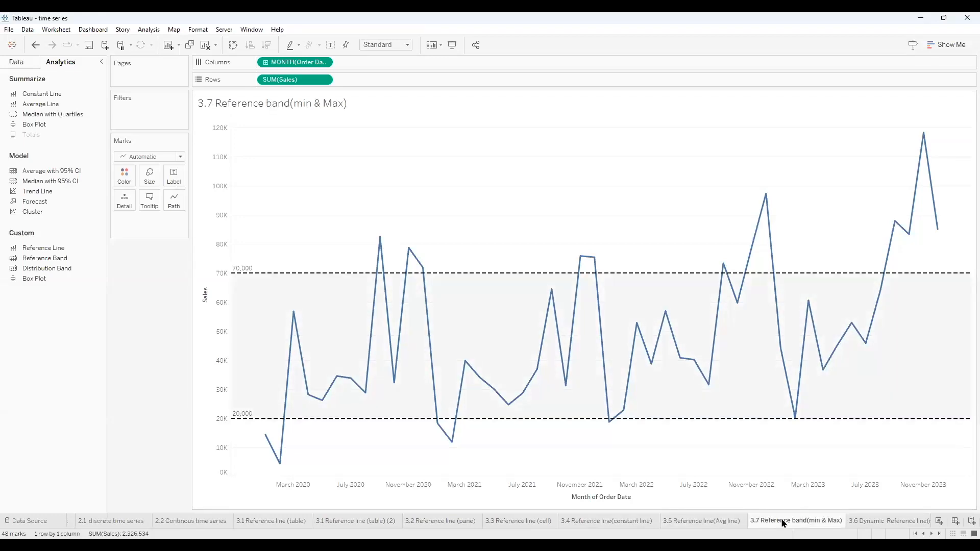
pyautogui.click(30, 64)
pyautogui.click(49, 64)
pyautogui.click(33, 65)
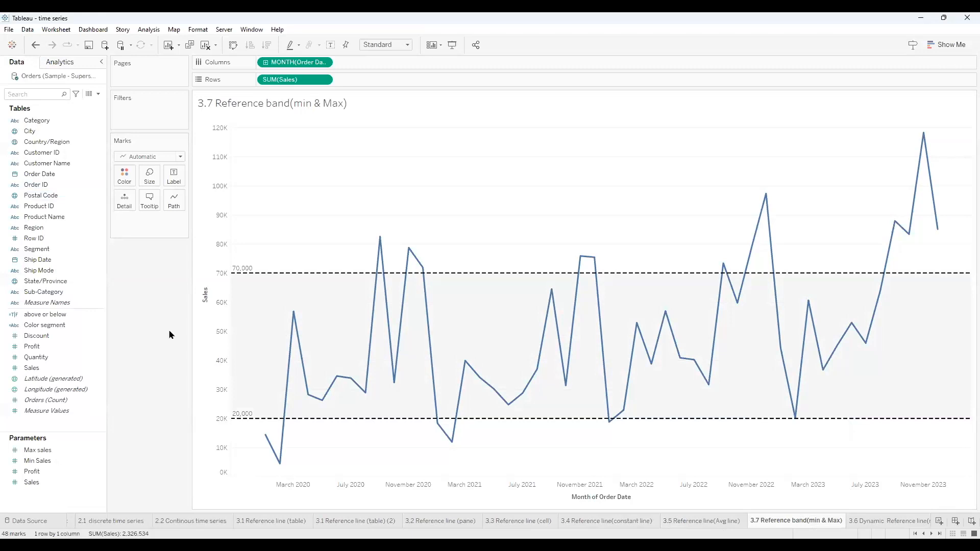
pyautogui.moveTo(236, 419)
pyautogui.moveTo(296, 345)
pyautogui.moveTo(285, 453)
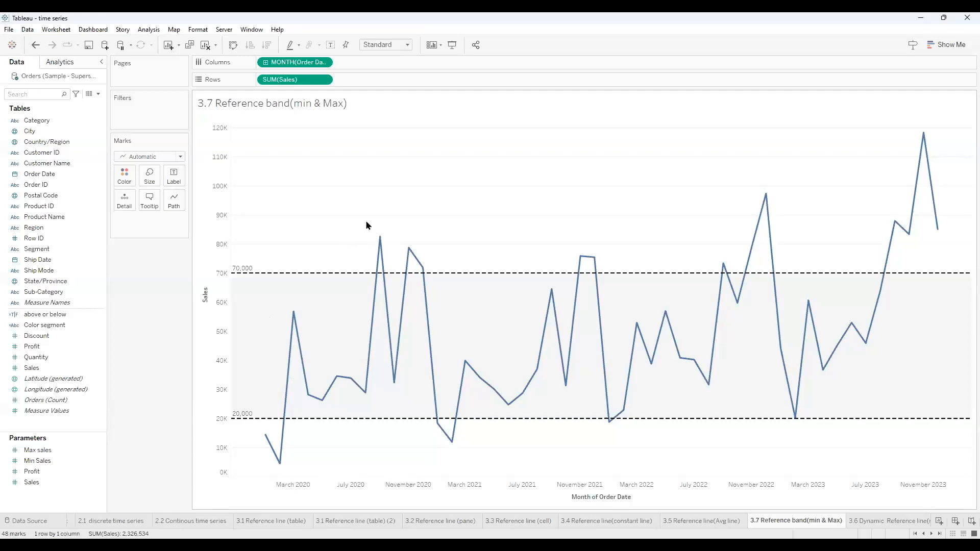
pyautogui.moveTo(297, 278)
# Clear the 3.7 Reference band(min & Max) worksheet and plot SUM(Sales) by continuous month of Order Date.
pyautogui.click(205, 45)
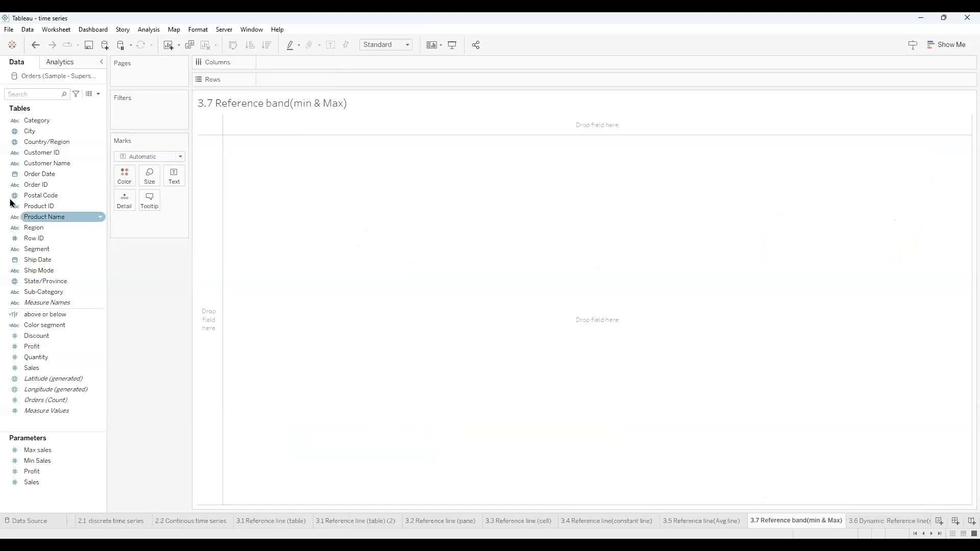
pyautogui.click(45, 186)
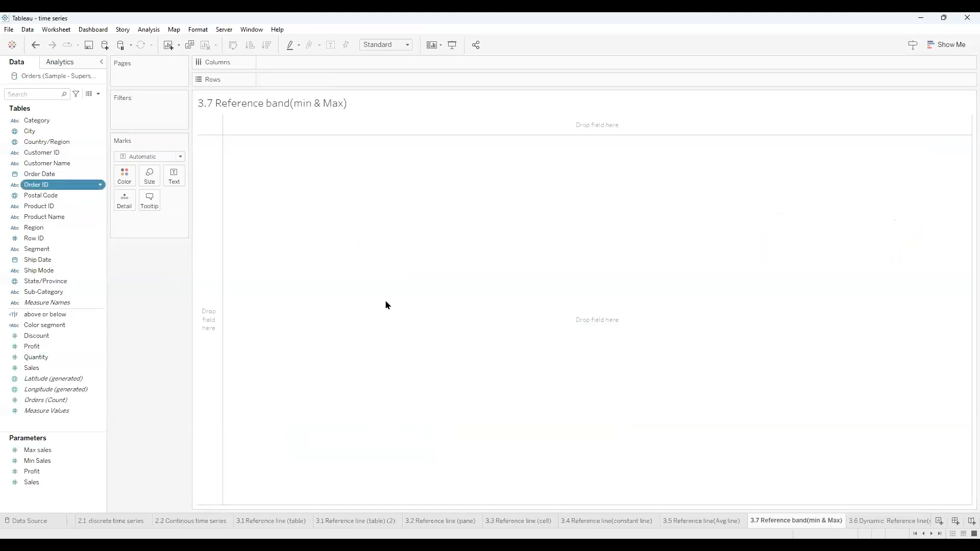
pyautogui.click(577, 294)
pyautogui.click(37, 176)
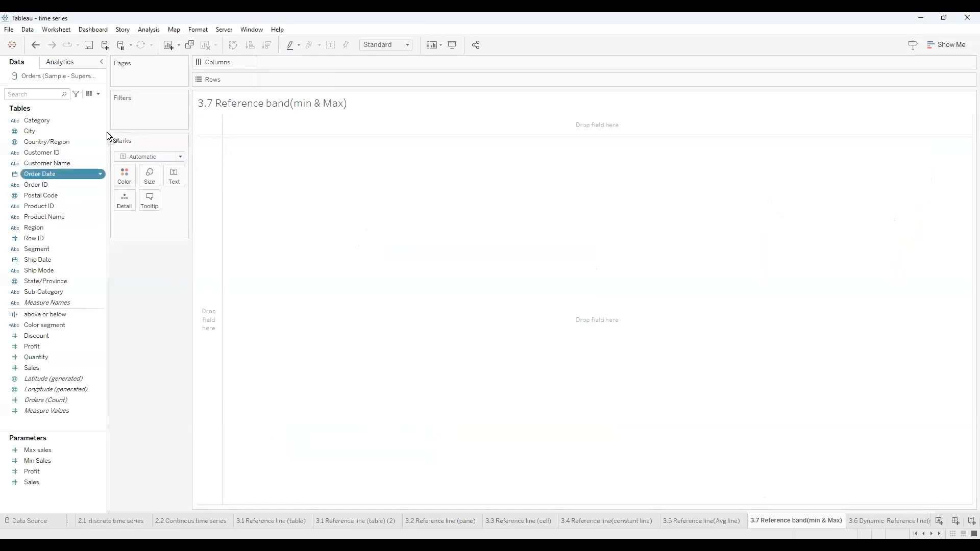
pyautogui.moveTo(262, 62)
pyautogui.mouseDown()
pyautogui.moveTo(271, 68)
pyautogui.moveTo(261, 67)
pyautogui.mouseUp()
pyautogui.click(323, 62)
pyautogui.click(320, 304)
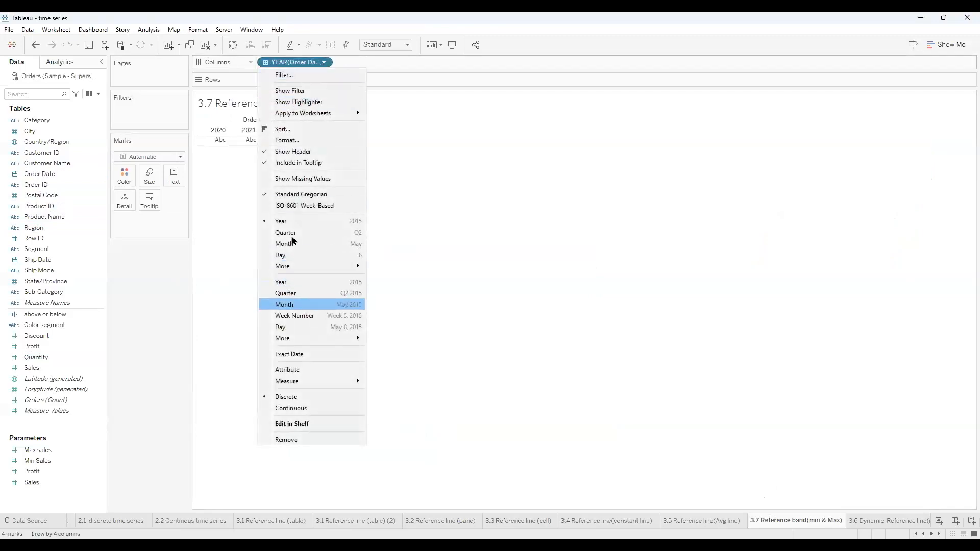
pyautogui.moveTo(45, 368); pyautogui.dragTo(124, 241)
pyautogui.moveTo(241, 79); pyautogui.dragTo(241, 82)
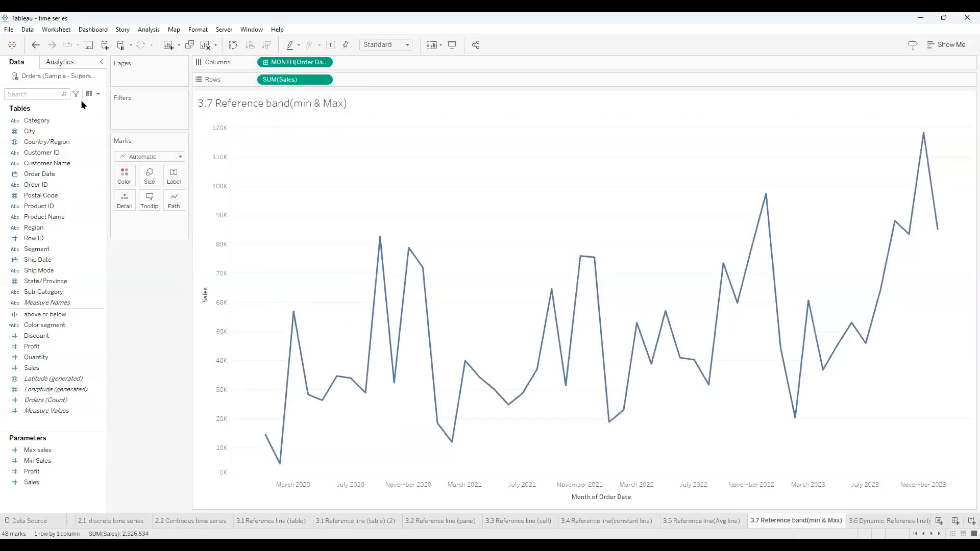
# Add a reference band on SUM(Sales) across the entire table and start it at a constant of 20000.
pyautogui.click(68, 62)
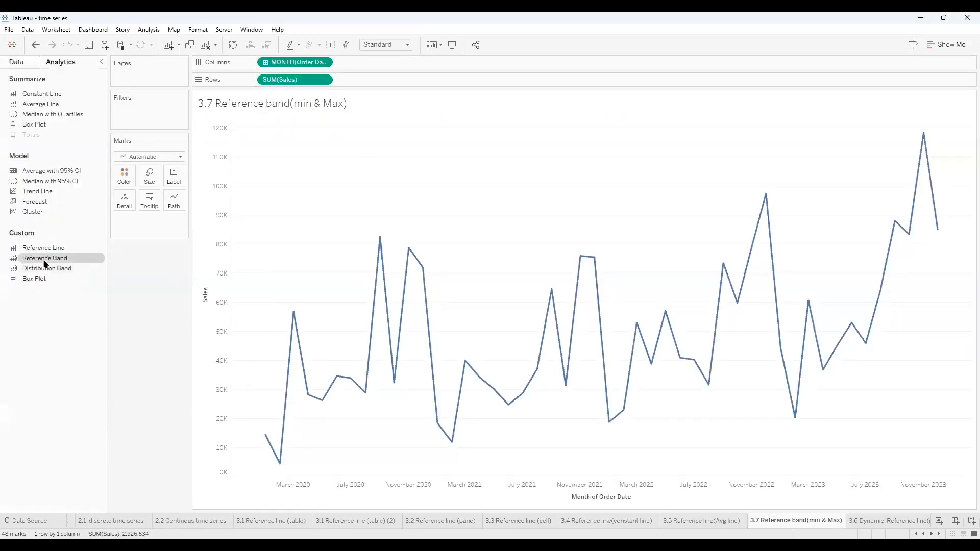
pyautogui.moveTo(45, 263); pyautogui.dragTo(285, 183)
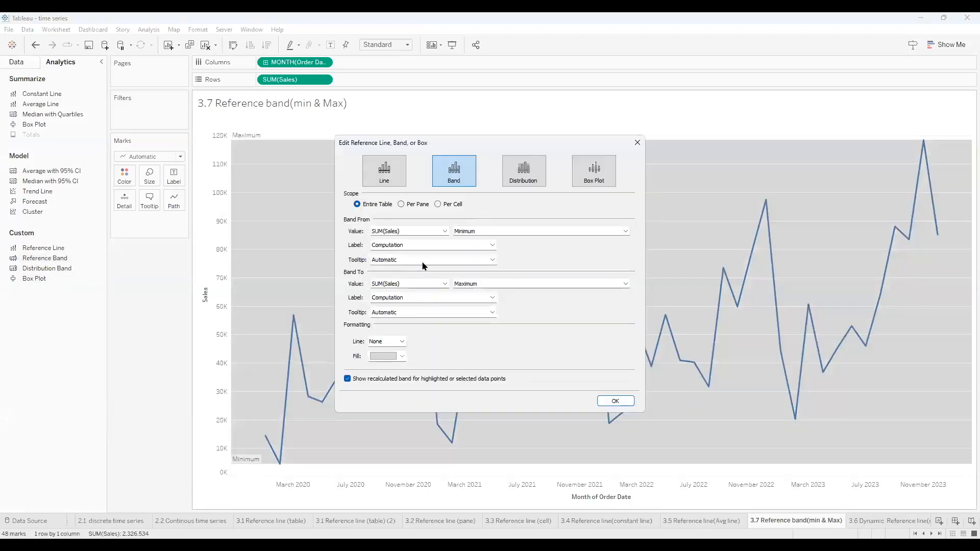
pyautogui.click(445, 231)
pyautogui.click(445, 231)
pyautogui.click(462, 231)
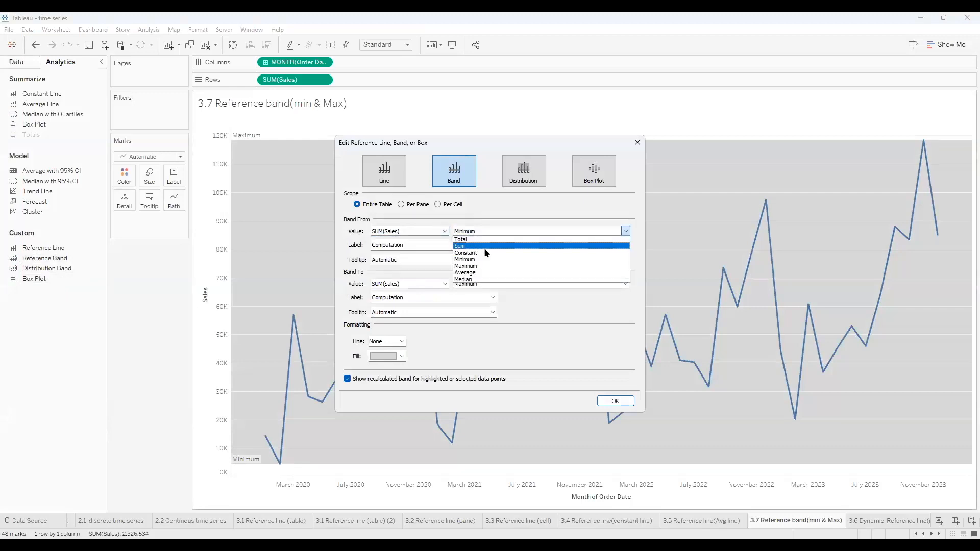
pyautogui.click(489, 258)
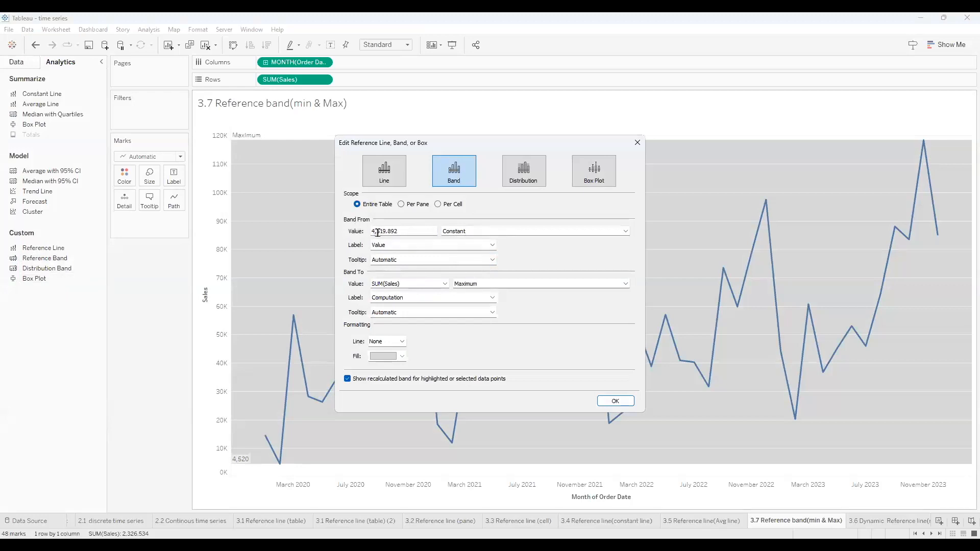
pyautogui.doubleClick(393, 230)
pyautogui.write('2000')
# Set the end of the Sales reference band to a constant of 50000 and apply the band.
pyautogui.click(479, 284)
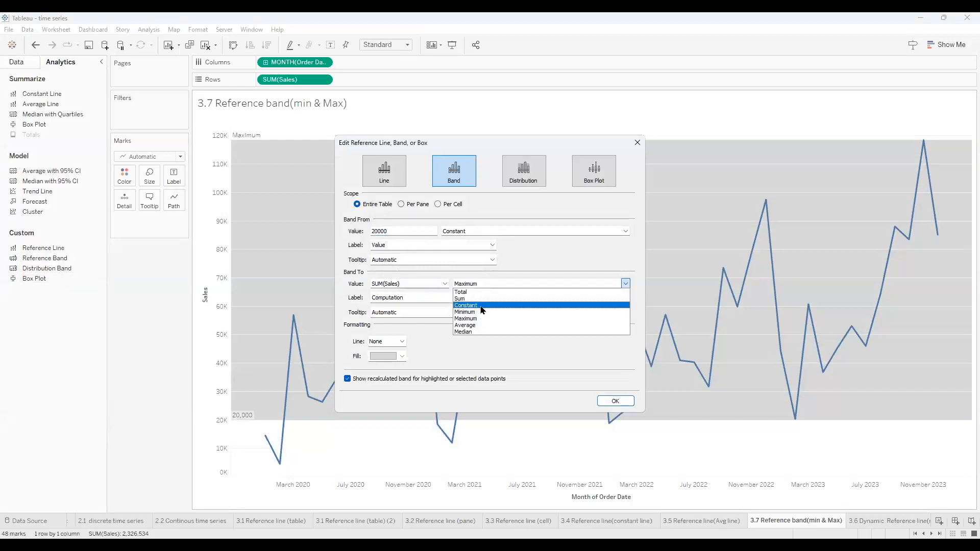
pyautogui.click(481, 306)
pyautogui.doubleClick(411, 284)
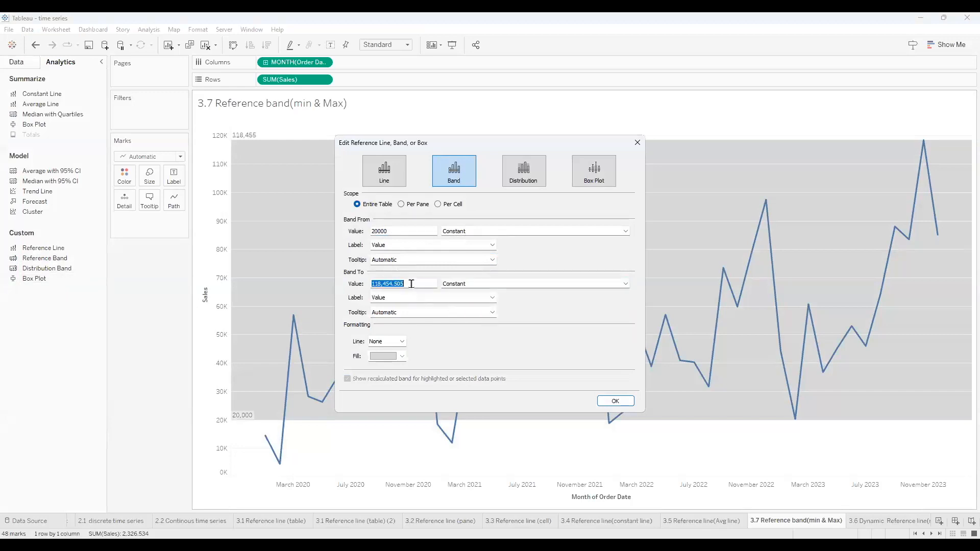
pyautogui.write('50000')
pyautogui.press('Return')
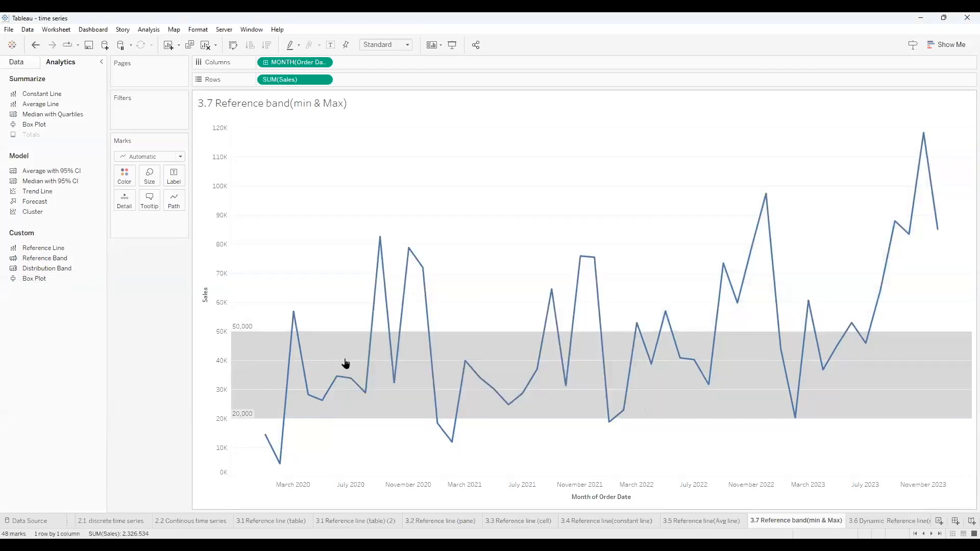
# Format the Sales reference band with a very light grey fill and dashed black boundary lines.
pyautogui.rightClick(363, 419)
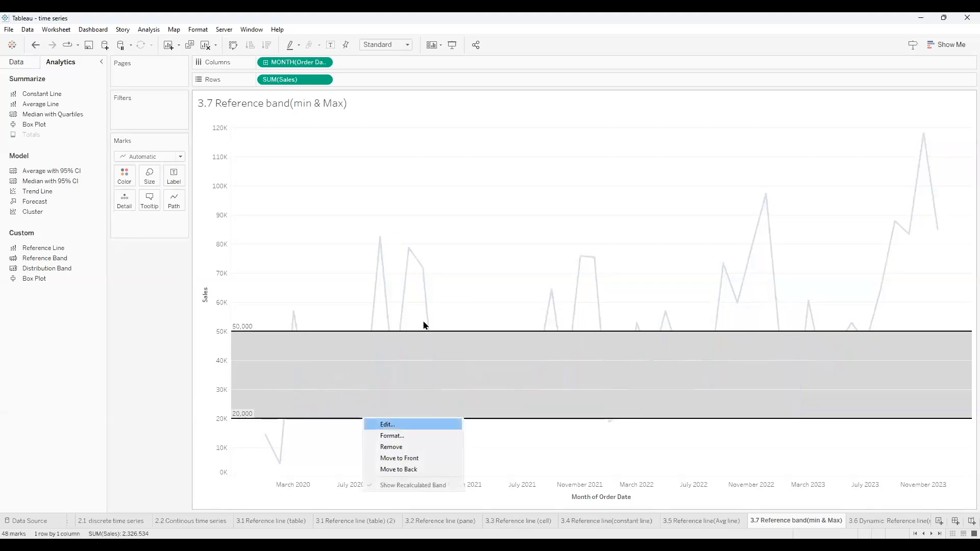
pyautogui.press('Return')
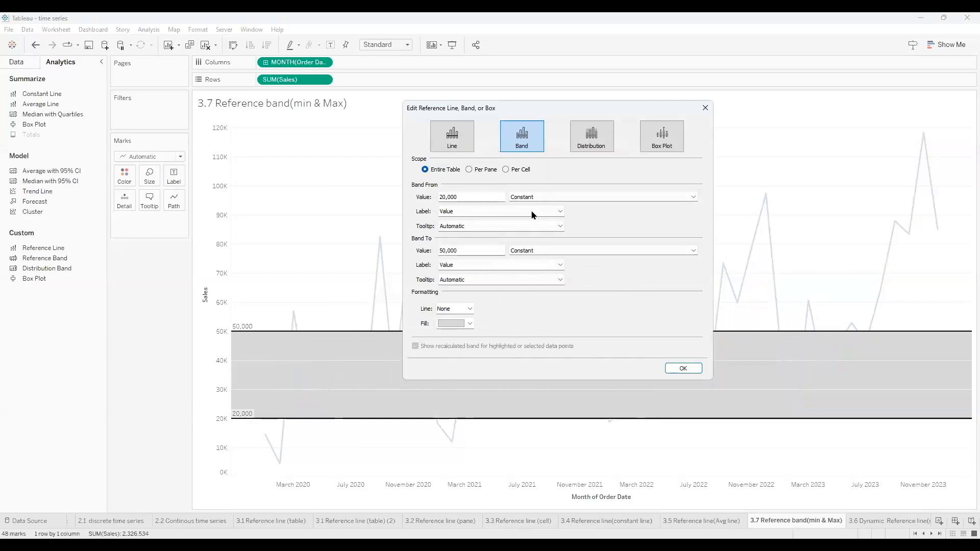
pyautogui.click(532, 212)
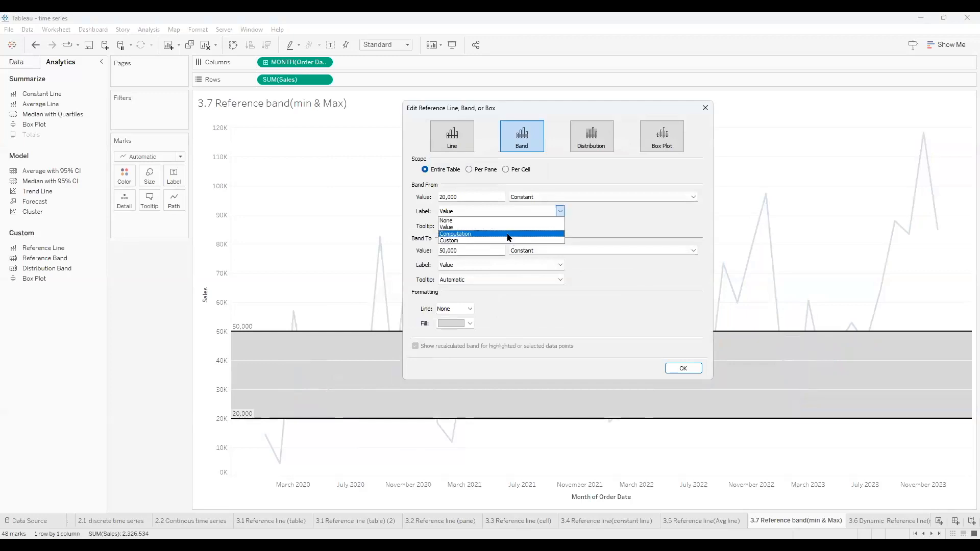
pyautogui.click(456, 224)
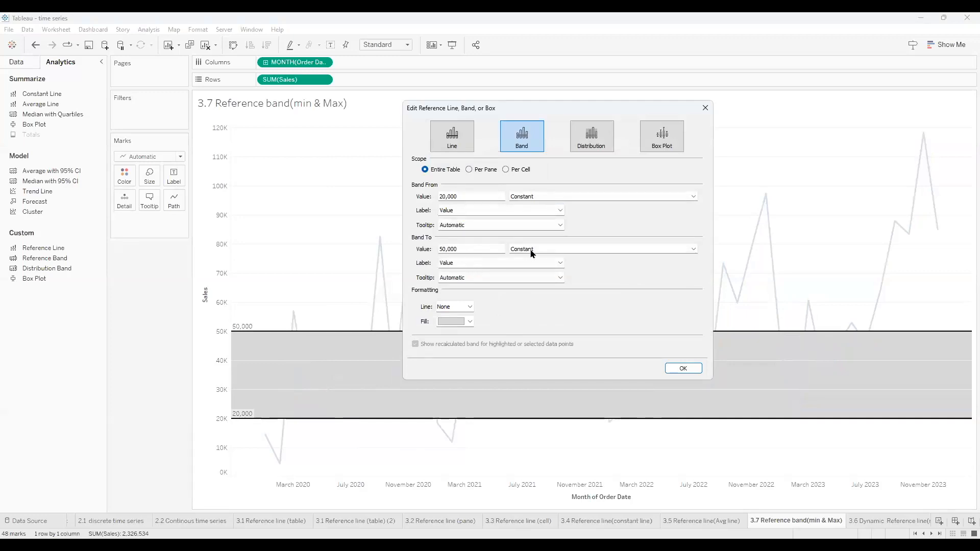
pyautogui.click(468, 321)
pyautogui.click(452, 357)
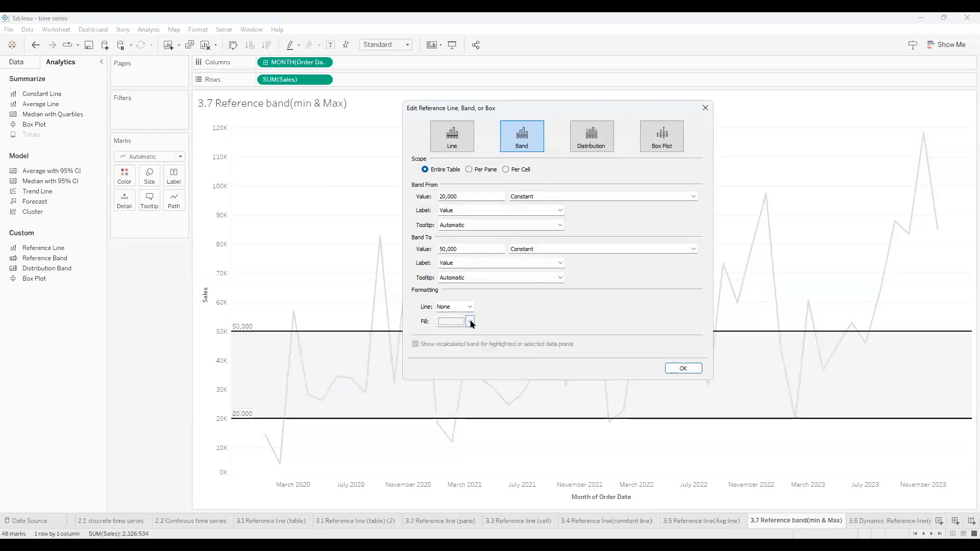
pyautogui.click(469, 307)
pyautogui.click(463, 343)
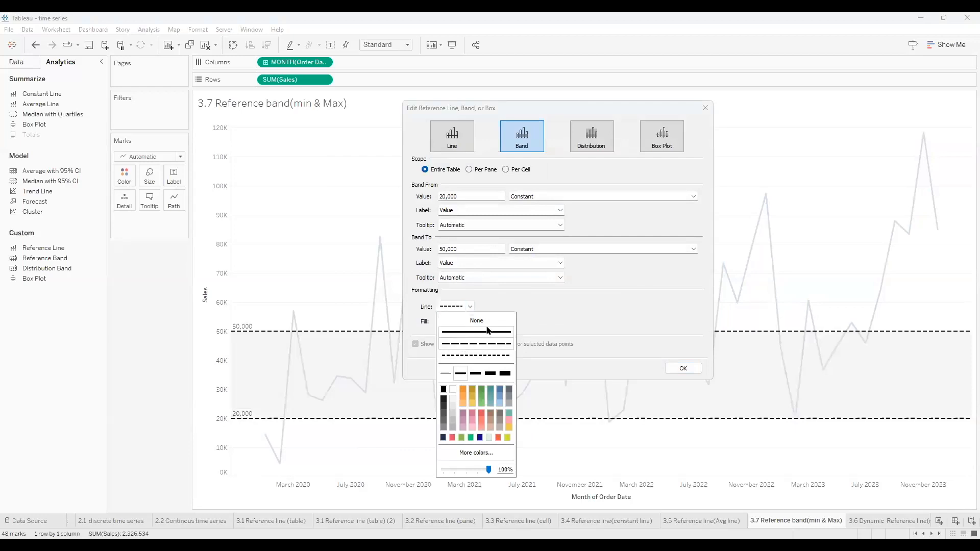
pyautogui.click(707, 355)
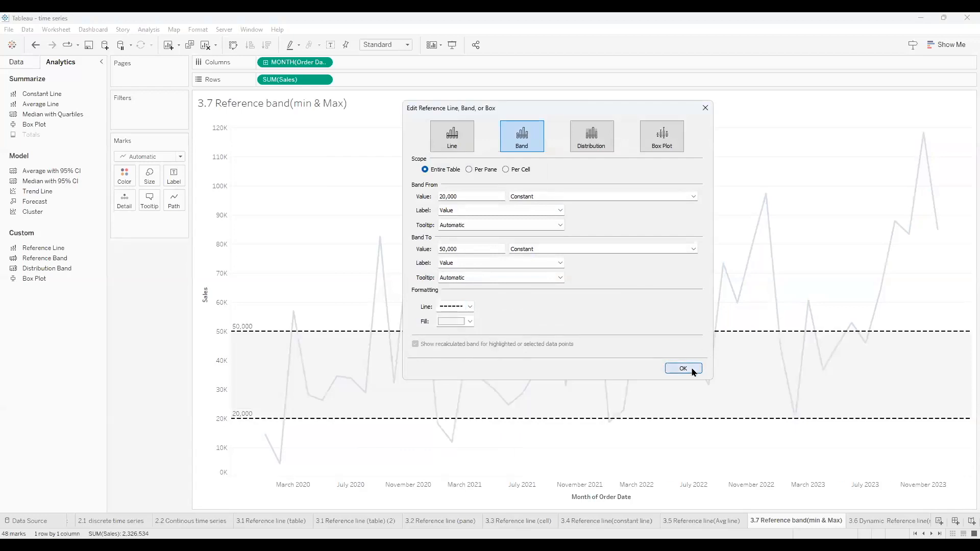
pyautogui.click(692, 369)
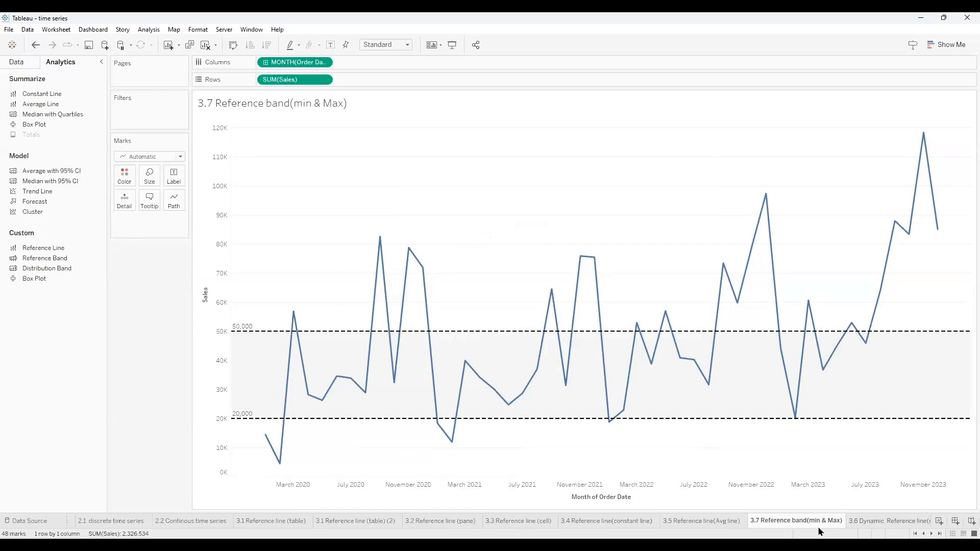
pyautogui.click(931, 533)
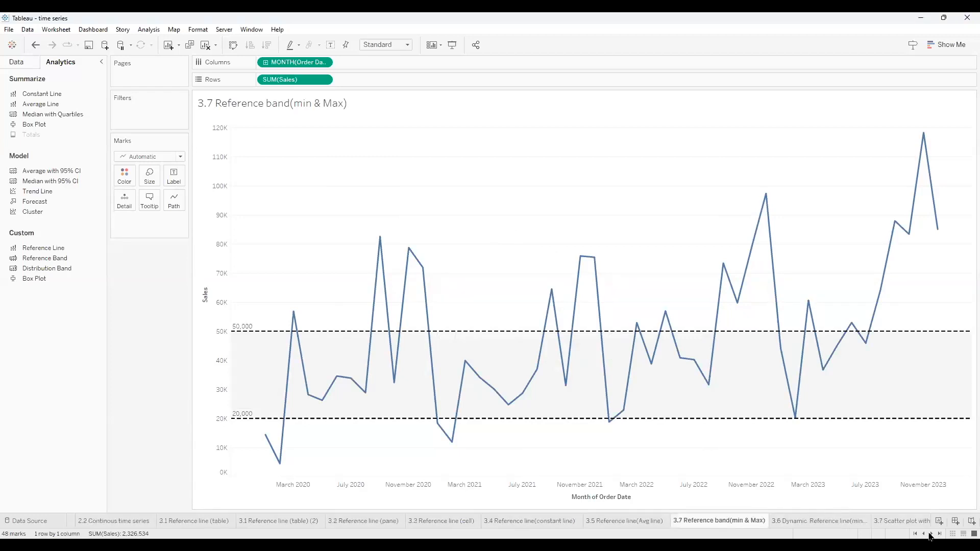
pyautogui.rightClick(737, 524)
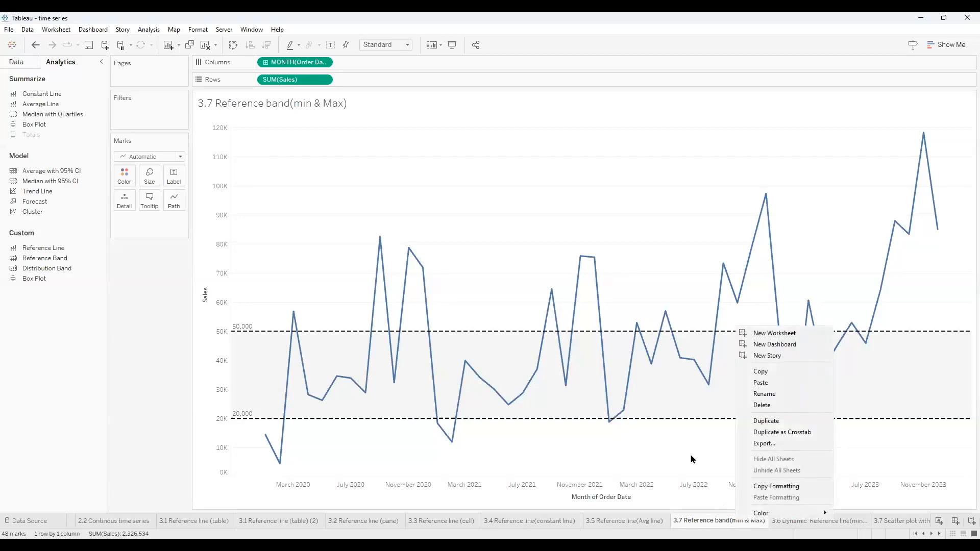
pyautogui.click(266, 151)
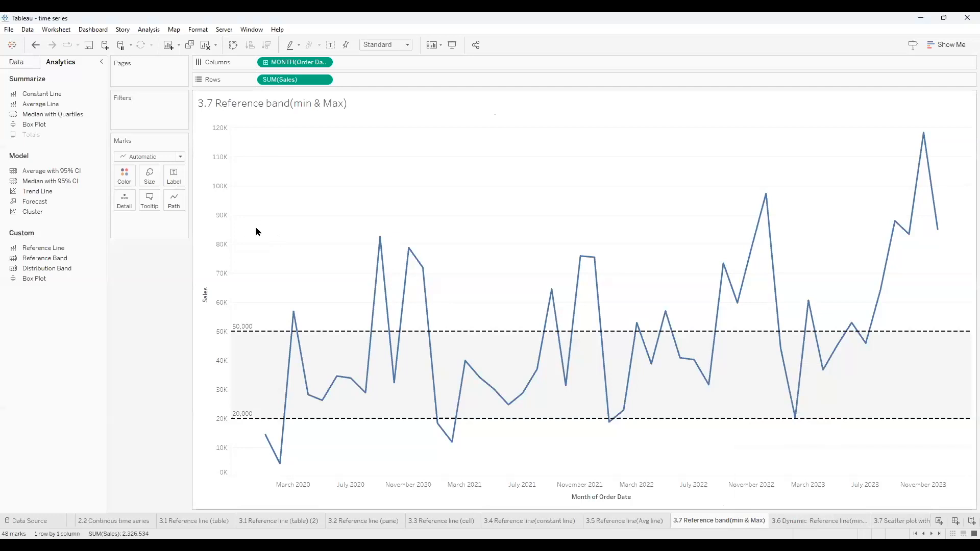
# Clear the worksheet and rebuild the line chart with continuous Month of Order Date as columns and Sales as rows.
pyautogui.click(204, 46)
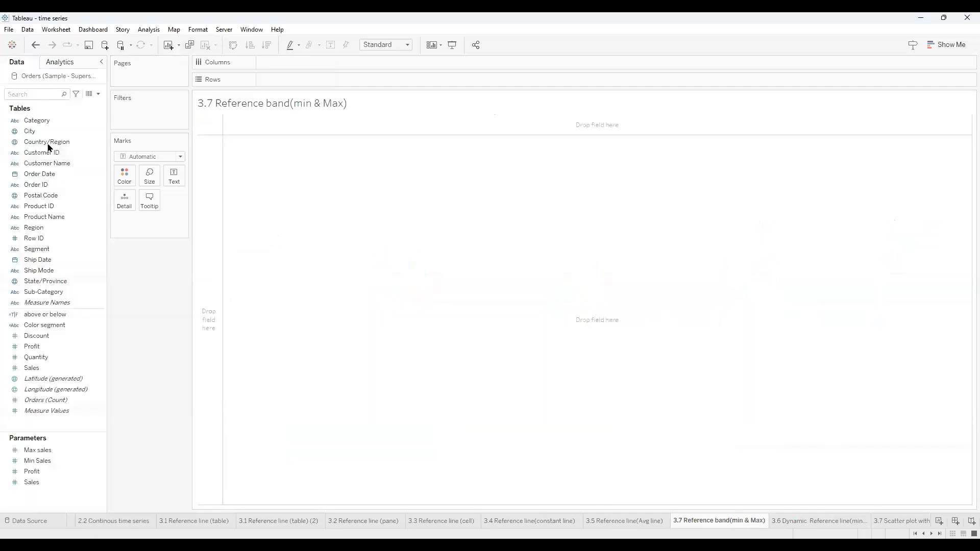
pyautogui.click(41, 175)
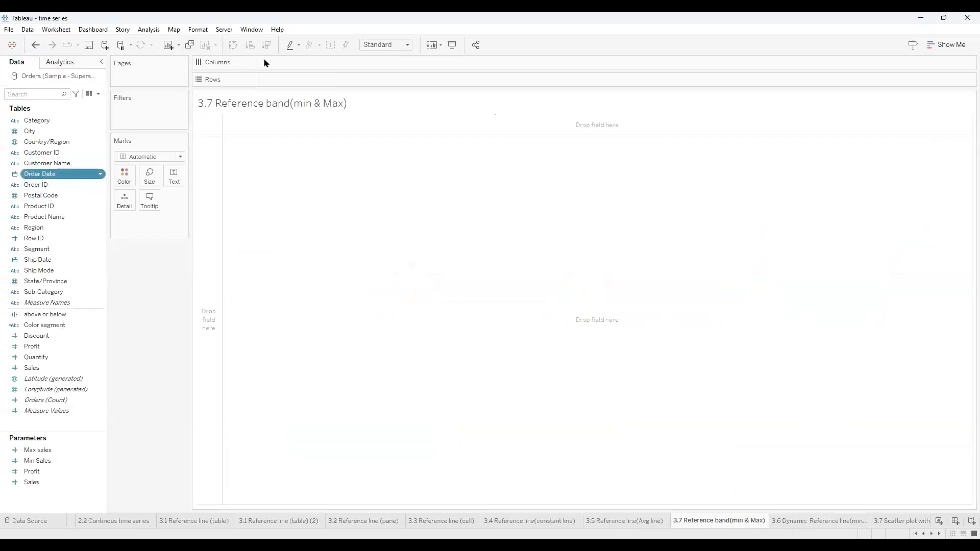
pyautogui.moveTo(263, 63); pyautogui.dragTo(266, 62)
pyautogui.click(324, 62)
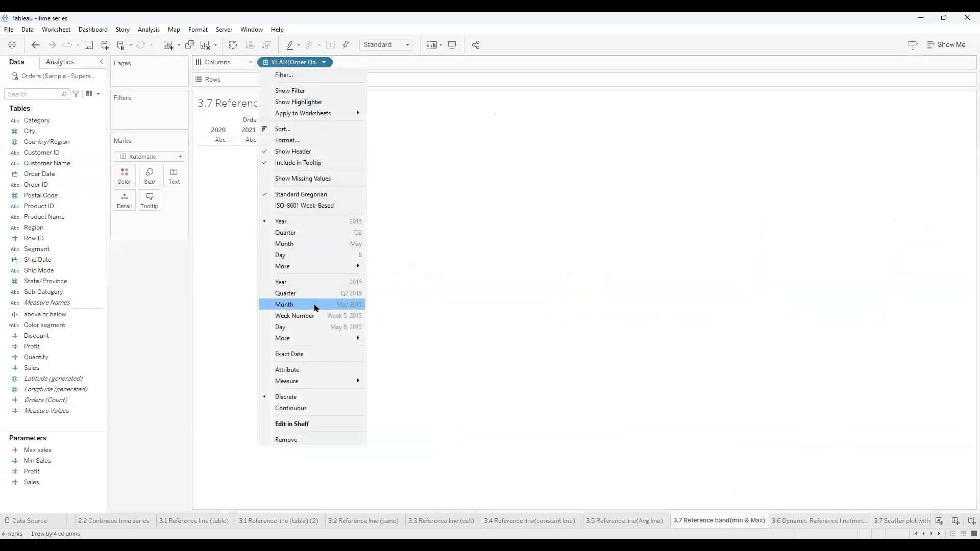
pyautogui.click(314, 306)
pyautogui.moveTo(71, 367)
pyautogui.mouseDown()
pyautogui.moveTo(286, 72)
pyautogui.moveTo(292, 79)
pyautogui.mouseUp()
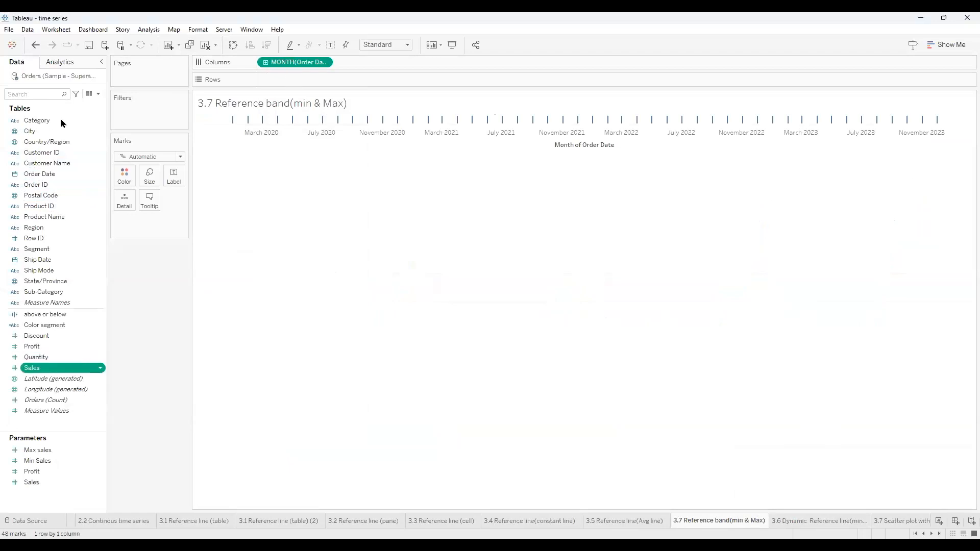
# Add two constant lines to the sales chart, one at 20000 and one at 50000.
pyautogui.click(66, 62)
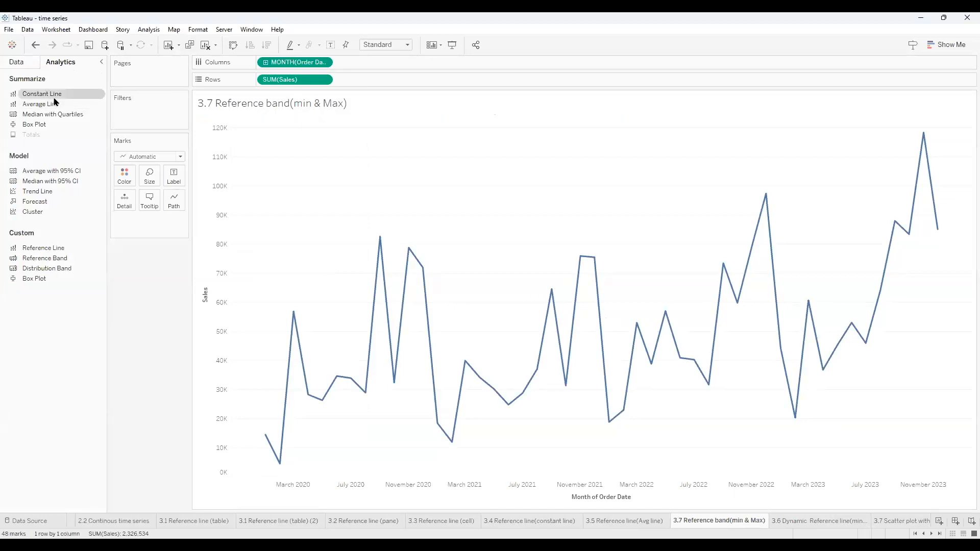
pyautogui.moveTo(66, 97); pyautogui.dragTo(286, 195)
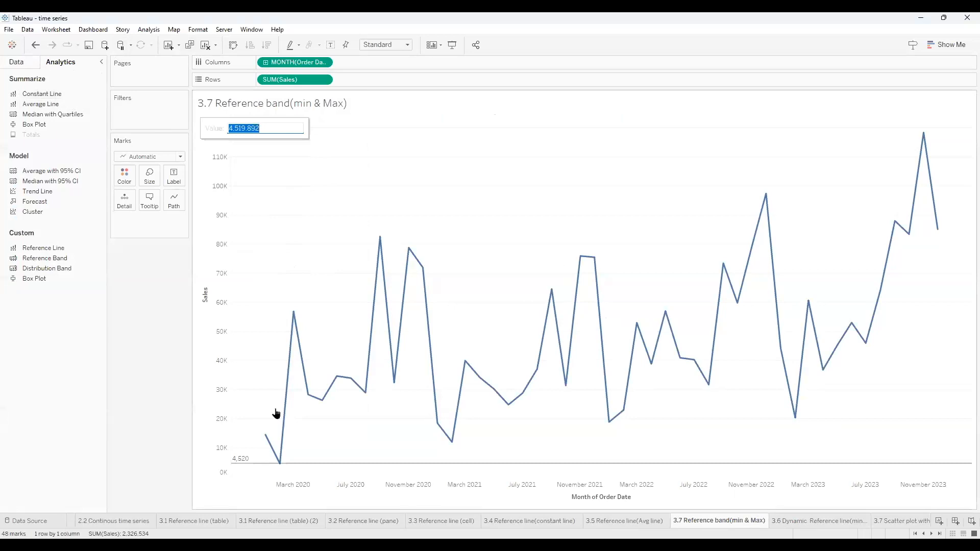
pyautogui.press('BackSpace')
pyautogui.write('20000')
pyautogui.press('Return')
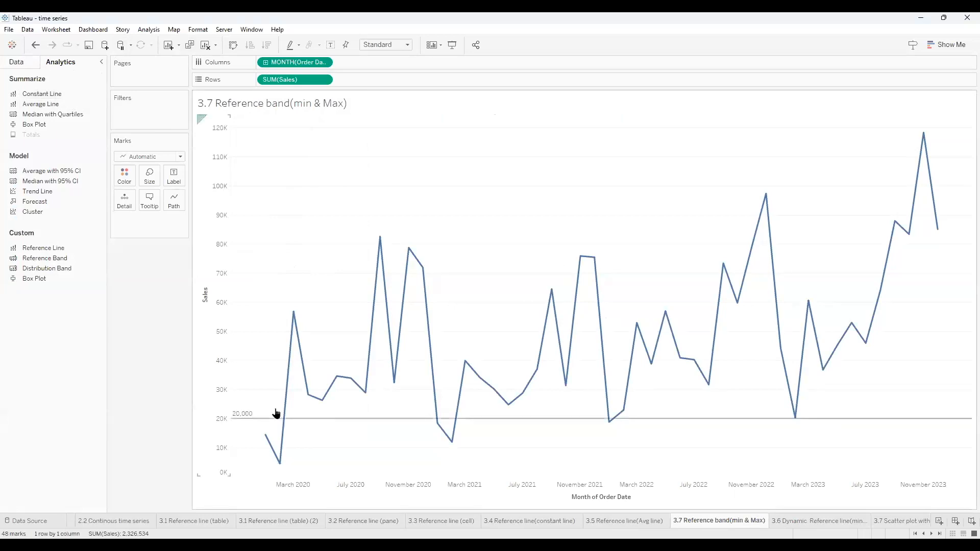
pyautogui.moveTo(56, 95); pyautogui.dragTo(287, 178)
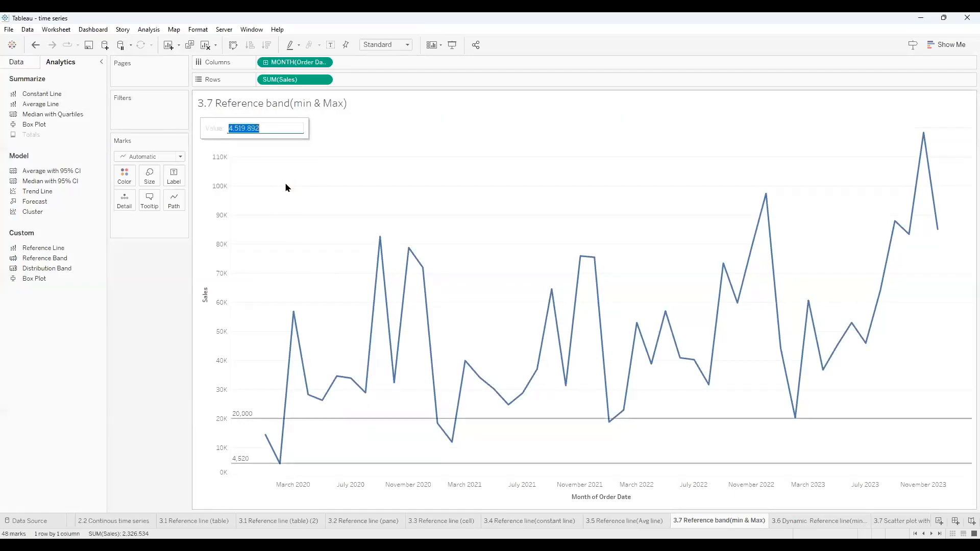
pyautogui.write('50000')
pyautogui.press('Return')
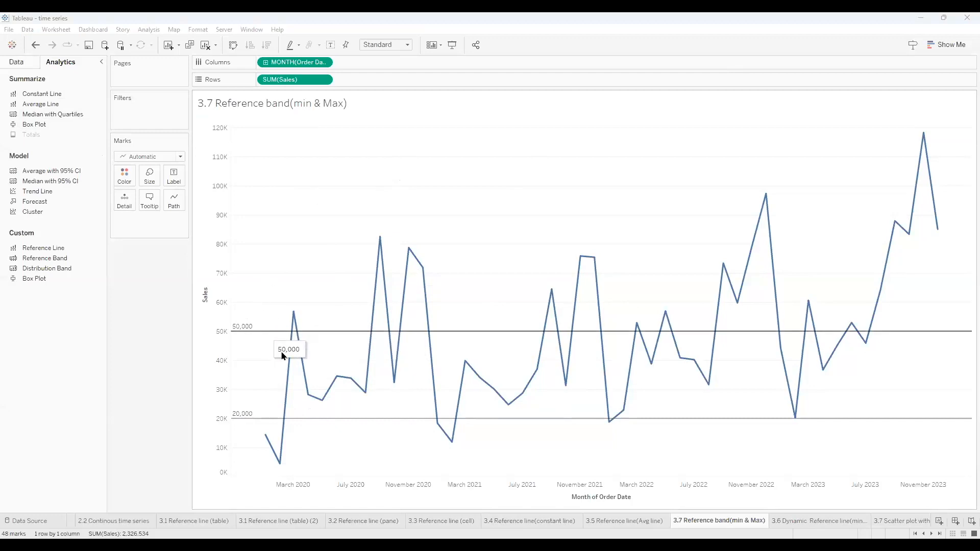
# Remove both constant lines from the sales chart.
pyautogui.rightClick(266, 332)
pyautogui.rightClick(264, 417)
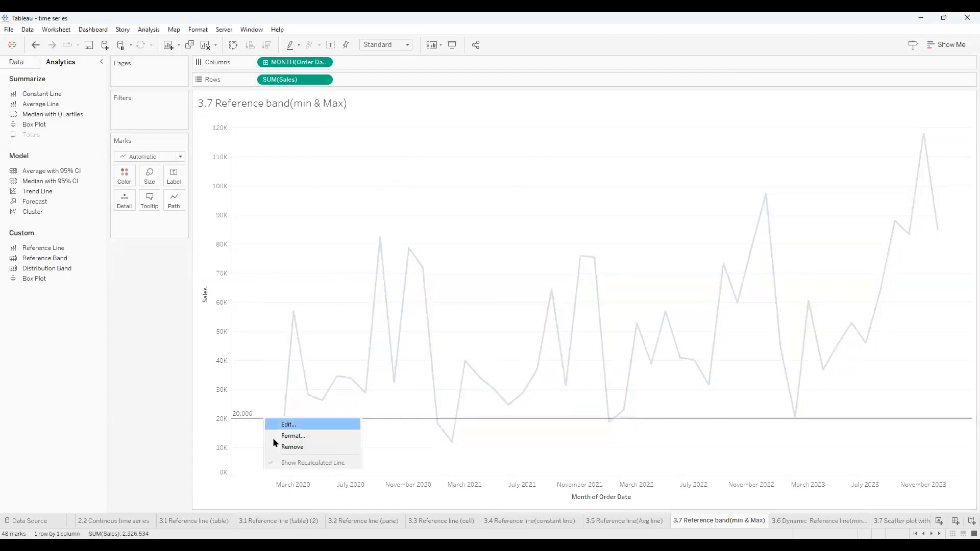
pyautogui.click(278, 449)
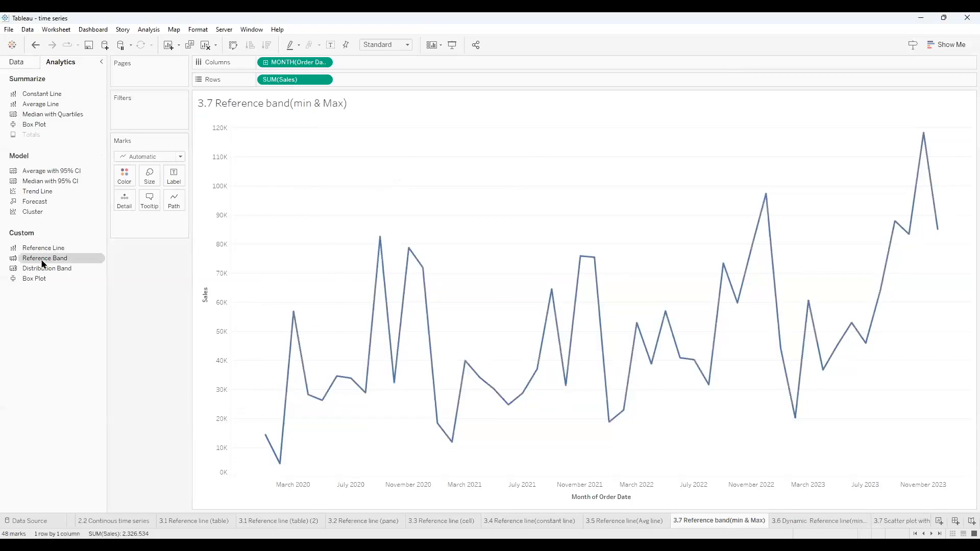
# Add a reference band across the entire table of the sales chart, starting from a constant value of 20000.
pyautogui.moveTo(43, 263); pyautogui.dragTo(289, 180)
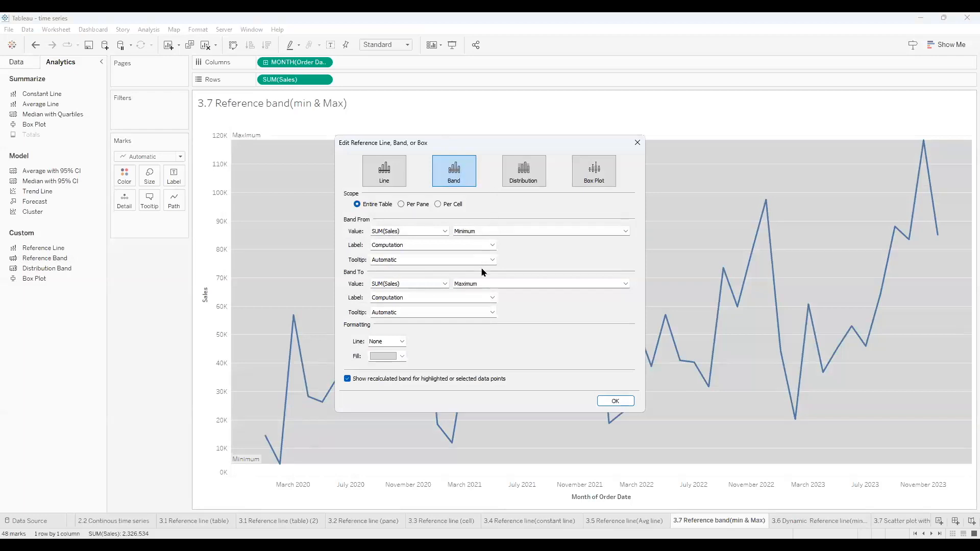
pyautogui.click(625, 232)
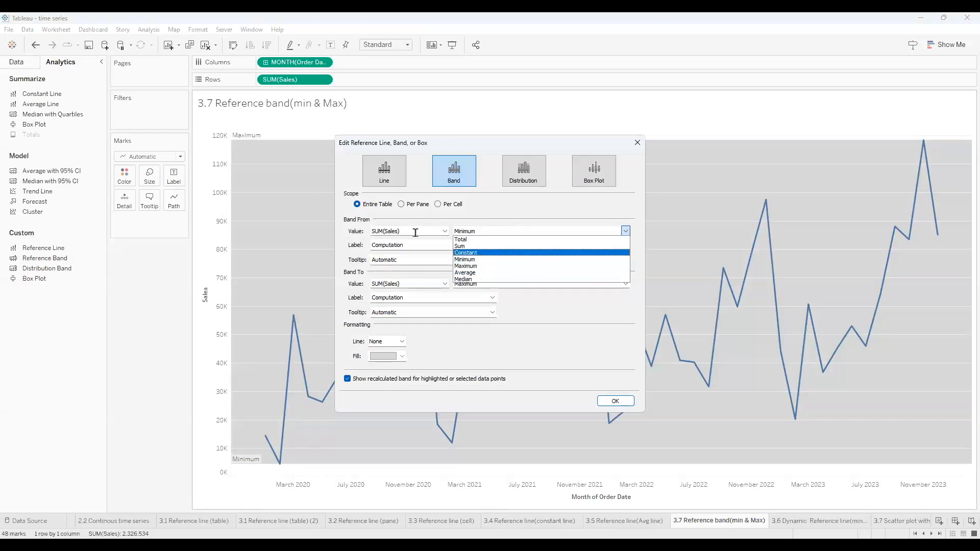
pyautogui.press('Return')
pyautogui.write('20000')
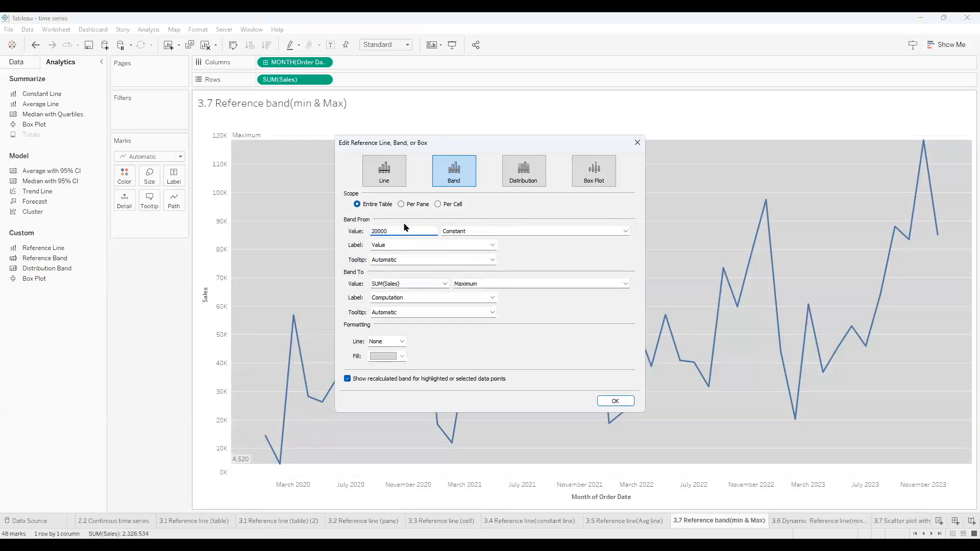
pyautogui.press('Return')
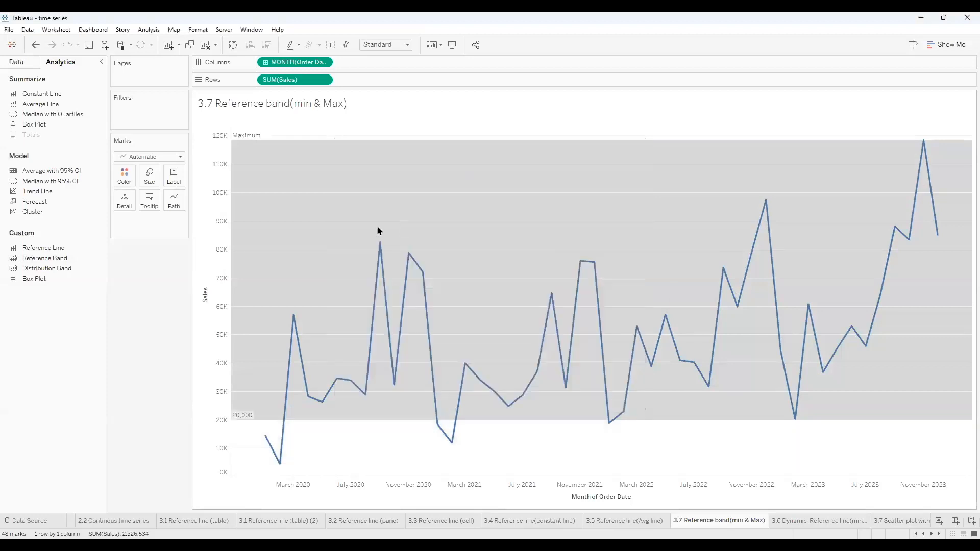
# Edit the reference band so it ends at a constant value of 50000.
pyautogui.rightClick(380, 145)
pyautogui.click(391, 154)
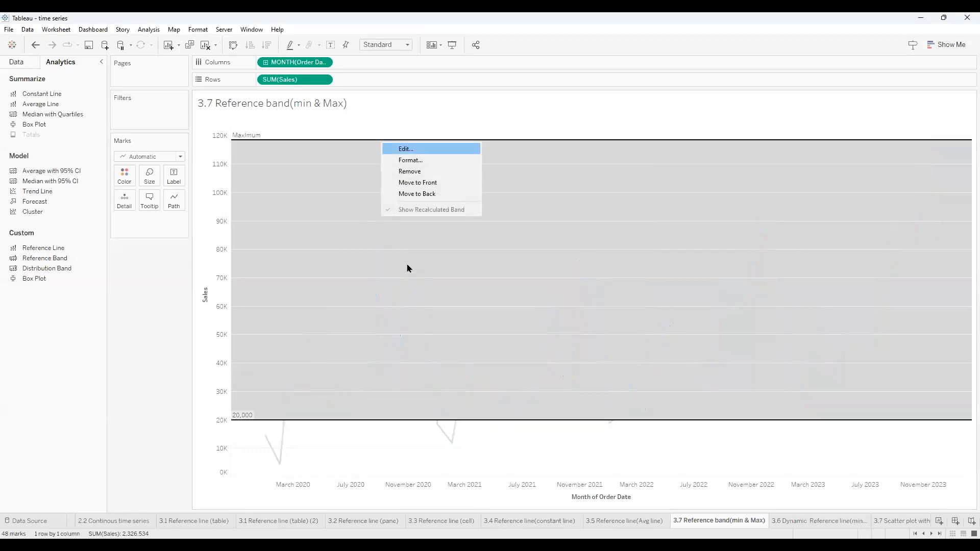
pyautogui.click(494, 285)
pyautogui.click(481, 307)
pyautogui.tripleClick(423, 283)
pyautogui.write('50000')
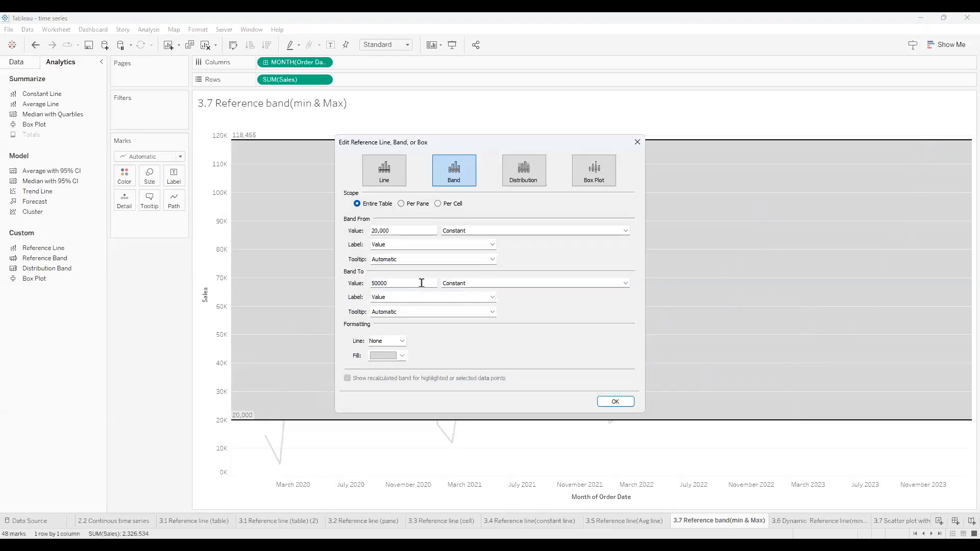
pyautogui.press('Return')
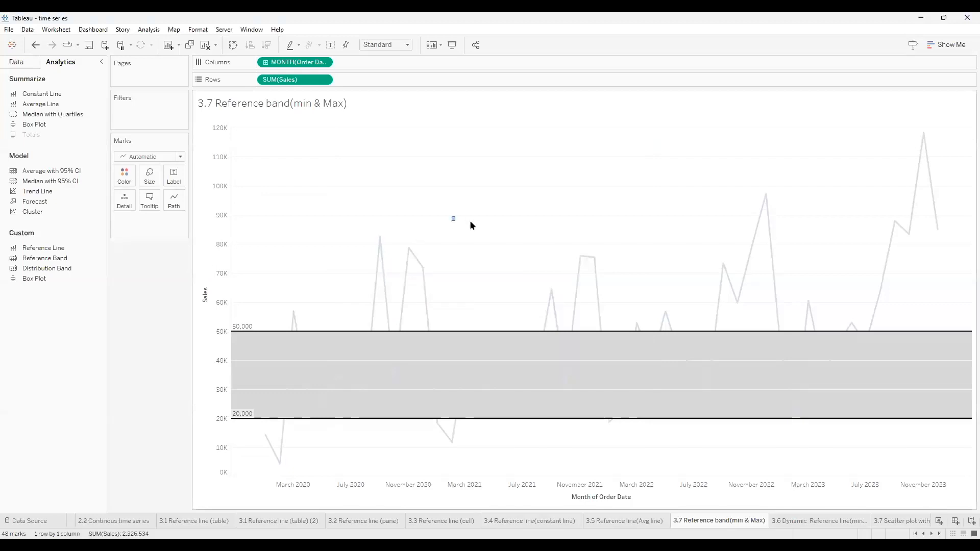
# Format the reference band with dashed border lines and a very light grey fill.
pyautogui.rightClick(497, 334)
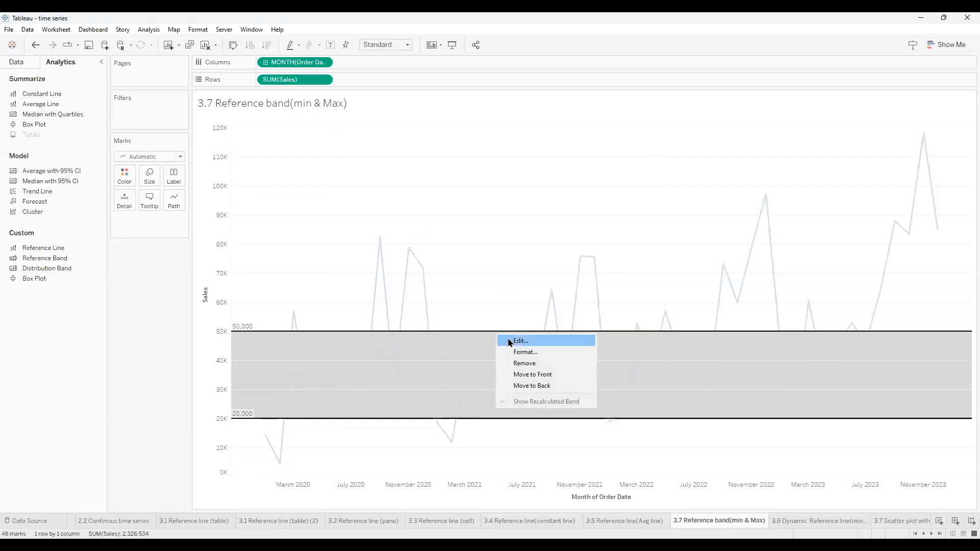
pyautogui.click(510, 341)
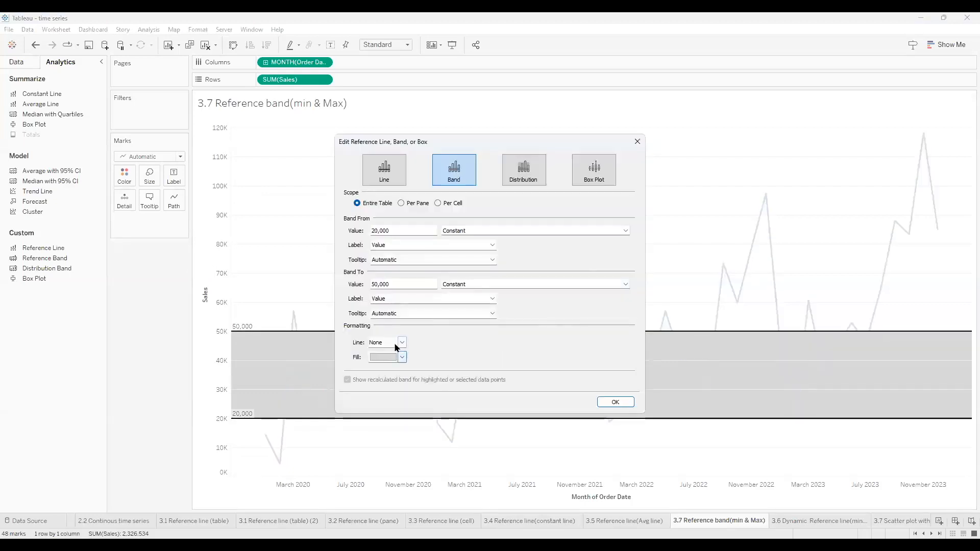
pyautogui.click(400, 343)
pyautogui.click(404, 380)
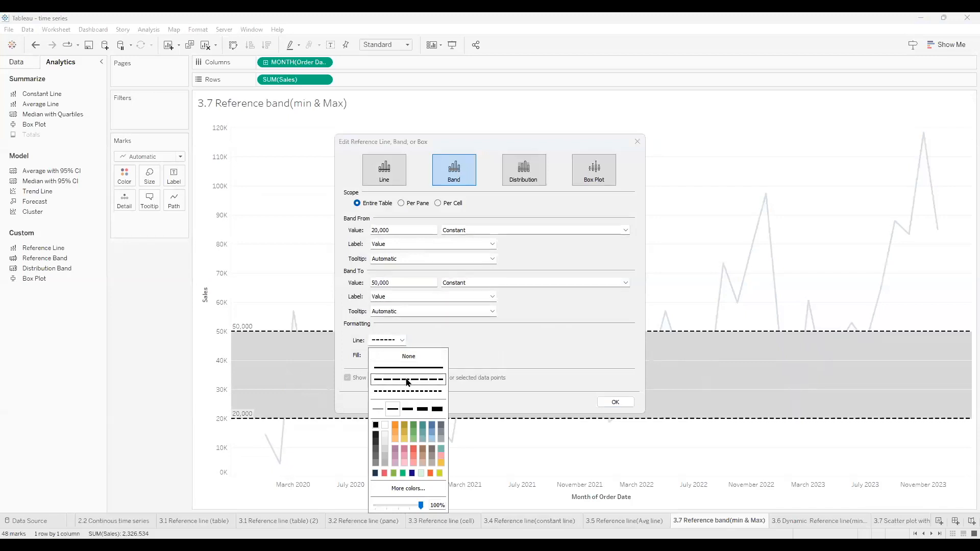
pyautogui.click(480, 338)
pyautogui.click(401, 355)
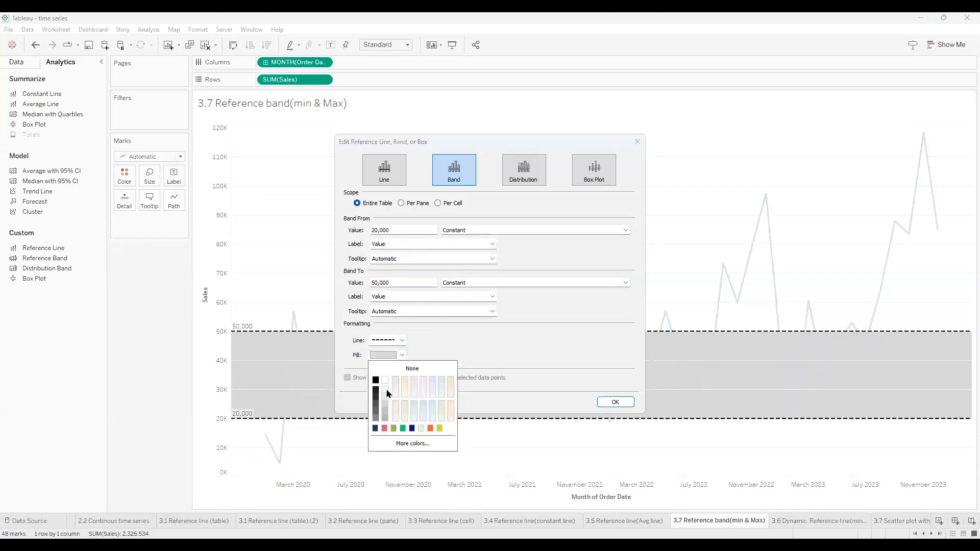
pyautogui.click(385, 390)
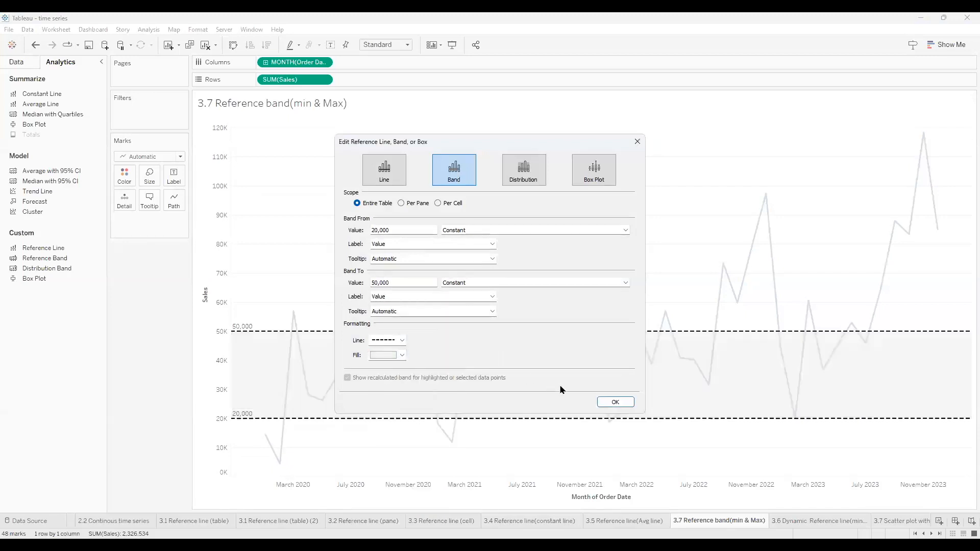
pyautogui.click(616, 402)
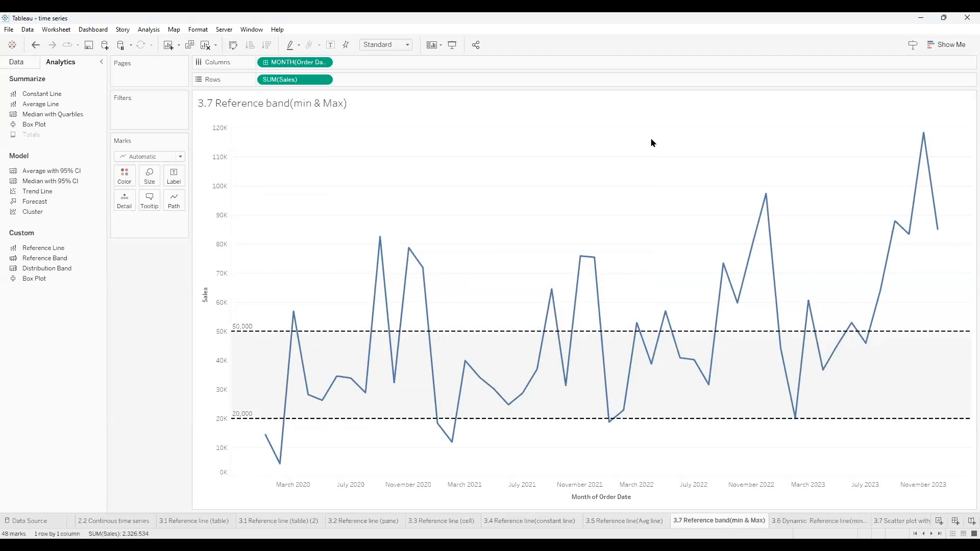
# Clear the 3.6 Dynamic Reference line worksheet and rebuild its line chart of Sales by continuous Month of Order Date.
pyautogui.hotkey('alt', 'Tab')
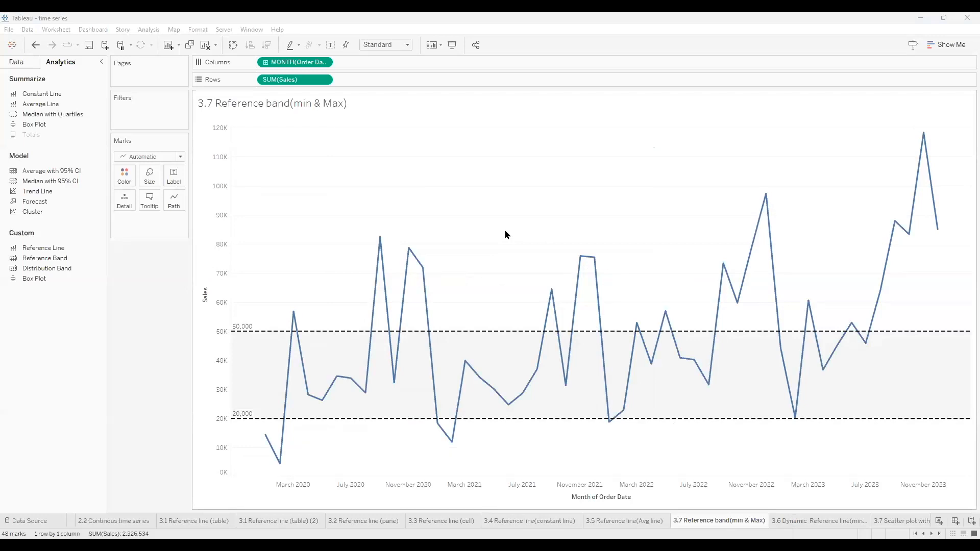
pyautogui.click(794, 522)
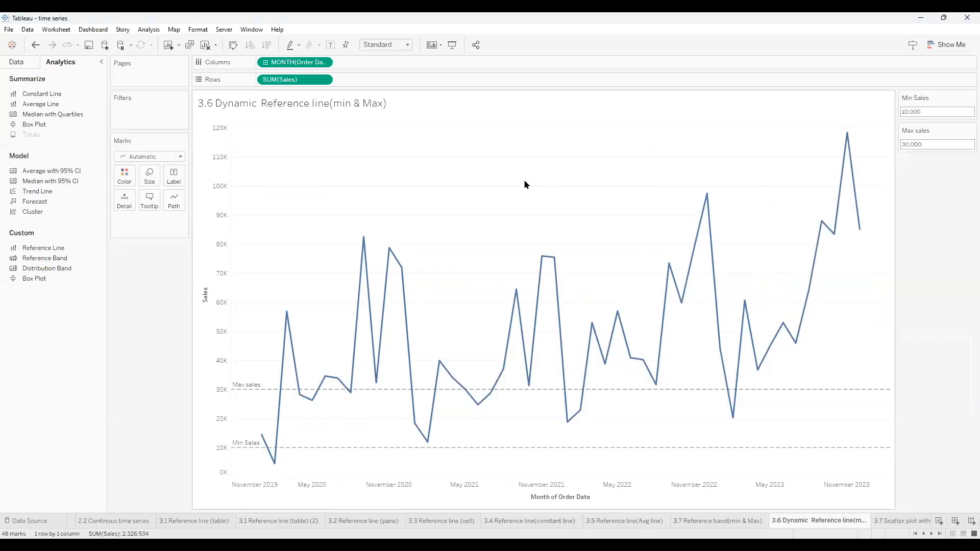
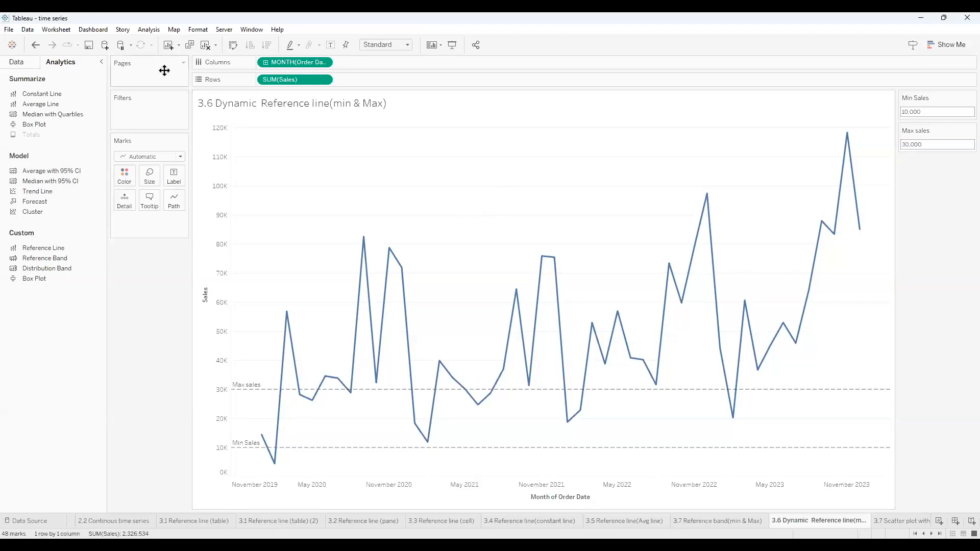
pyautogui.click(206, 45)
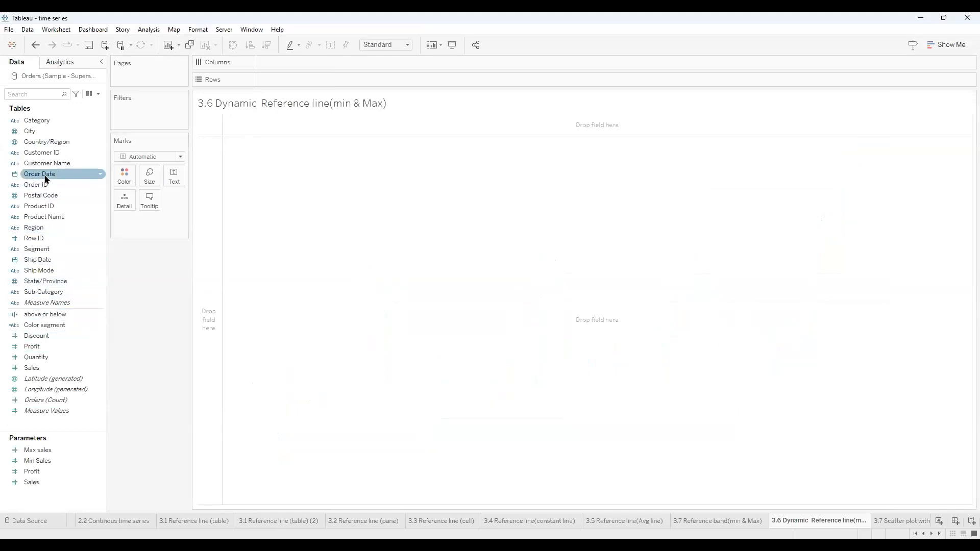
pyautogui.moveTo(45, 174); pyautogui.dragTo(181, 143)
pyautogui.moveTo(310, 75); pyautogui.dragTo(306, 63)
pyautogui.click(324, 61)
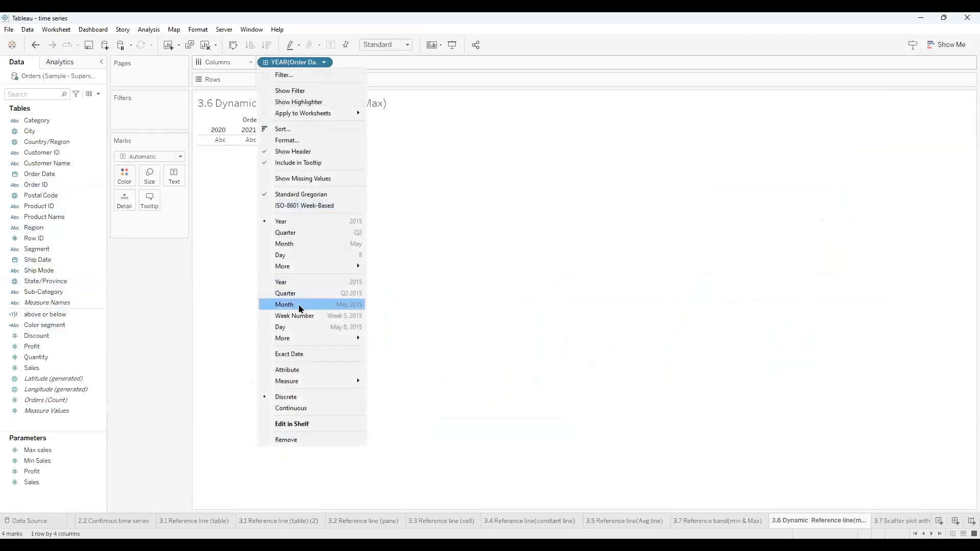
pyautogui.click(299, 308)
pyautogui.moveTo(53, 366)
pyautogui.mouseDown()
pyautogui.moveTo(268, 76)
pyautogui.moveTo(276, 83)
pyautogui.mouseUp()
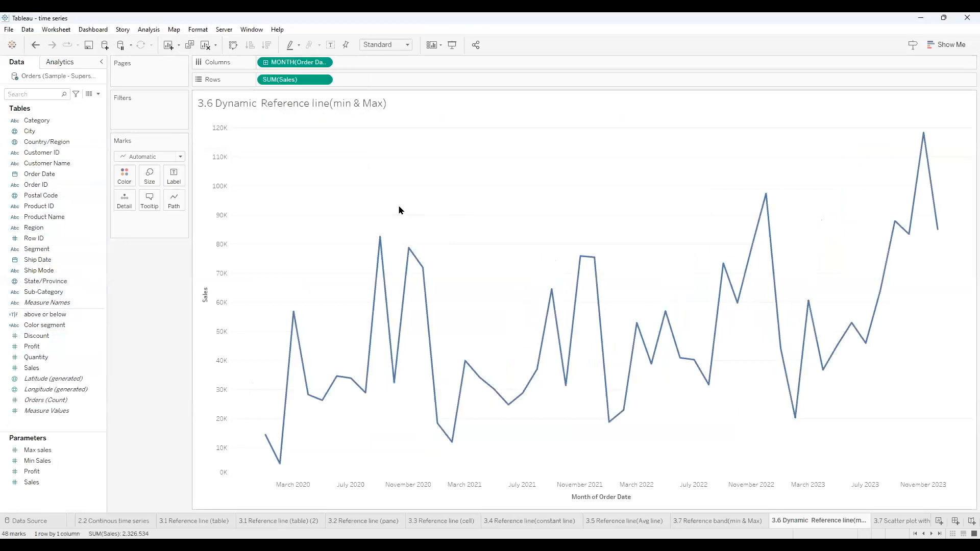
# Add a constant reference line across the entire sales chart and change its computation to Average.
pyautogui.click(67, 65)
pyautogui.moveTo(64, 100); pyautogui.dragTo(288, 188)
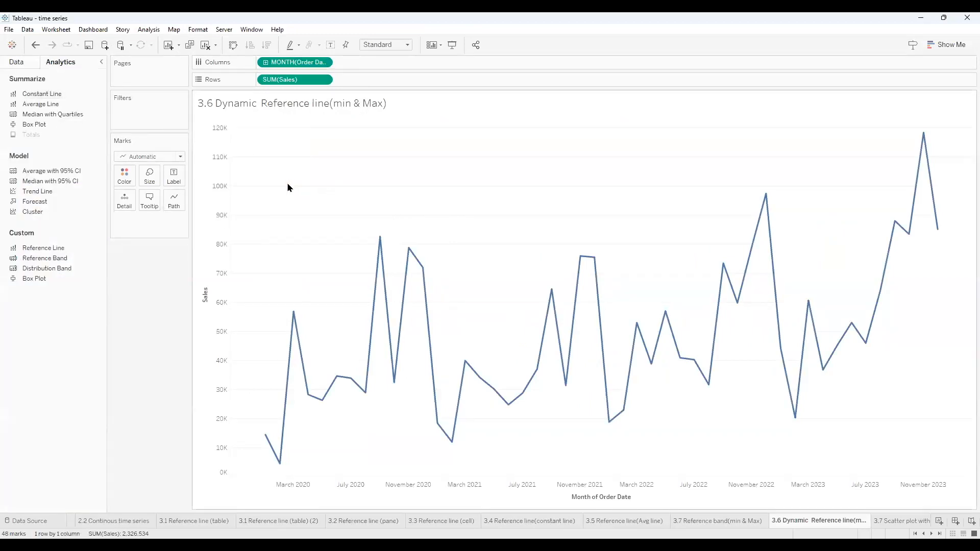
pyautogui.rightClick(355, 466)
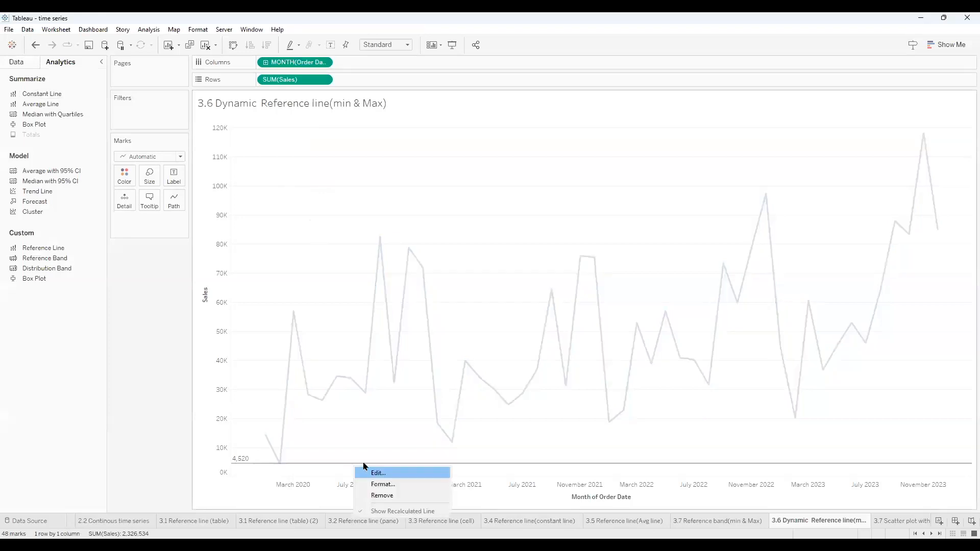
pyautogui.press('Return')
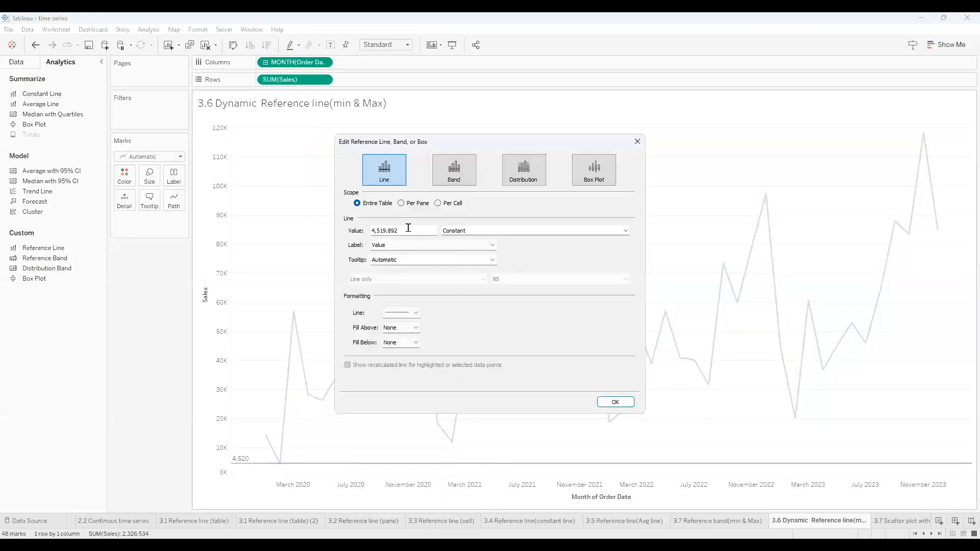
pyautogui.click(464, 231)
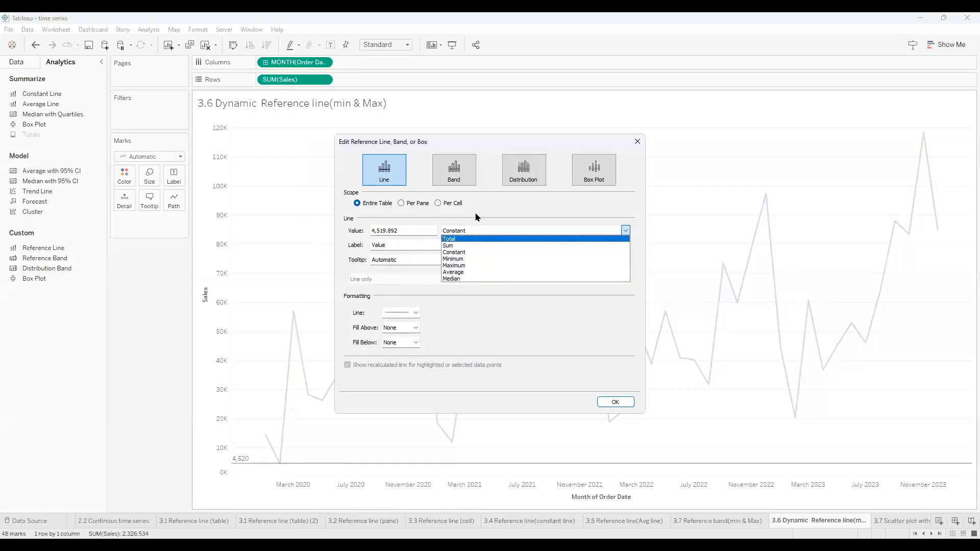
pyautogui.click(475, 233)
pyautogui.click(464, 232)
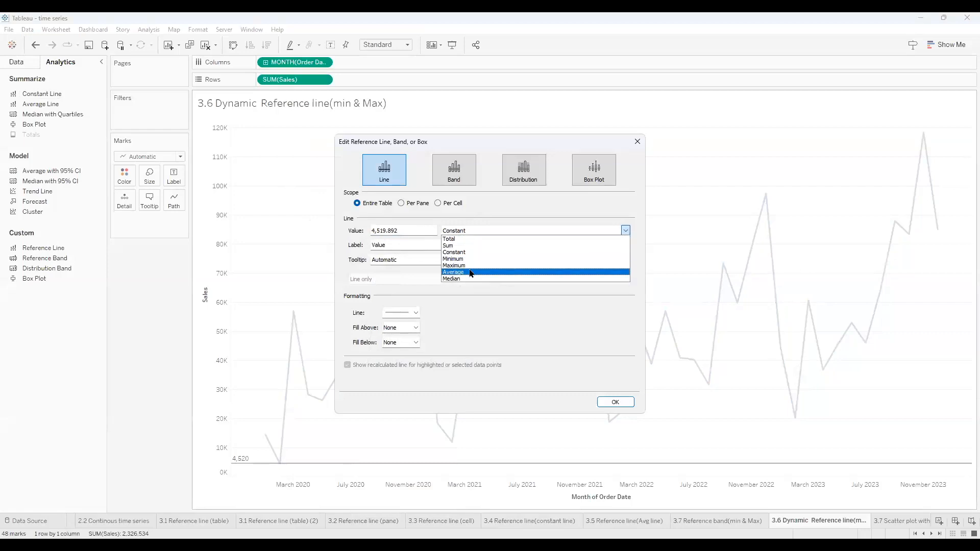
pyautogui.click(470, 272)
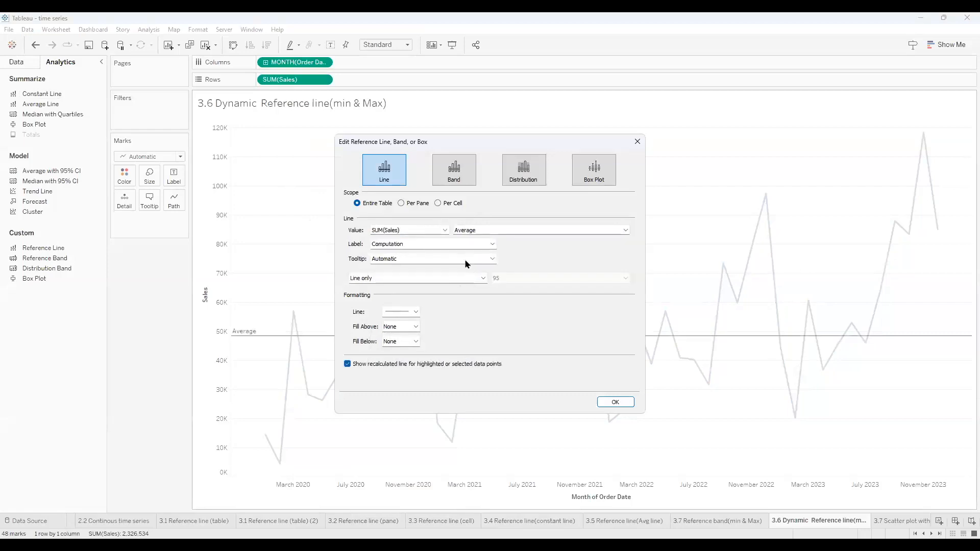
# Create a new parameter named maax and use it as the value of the reference line.
pyautogui.click(443, 230)
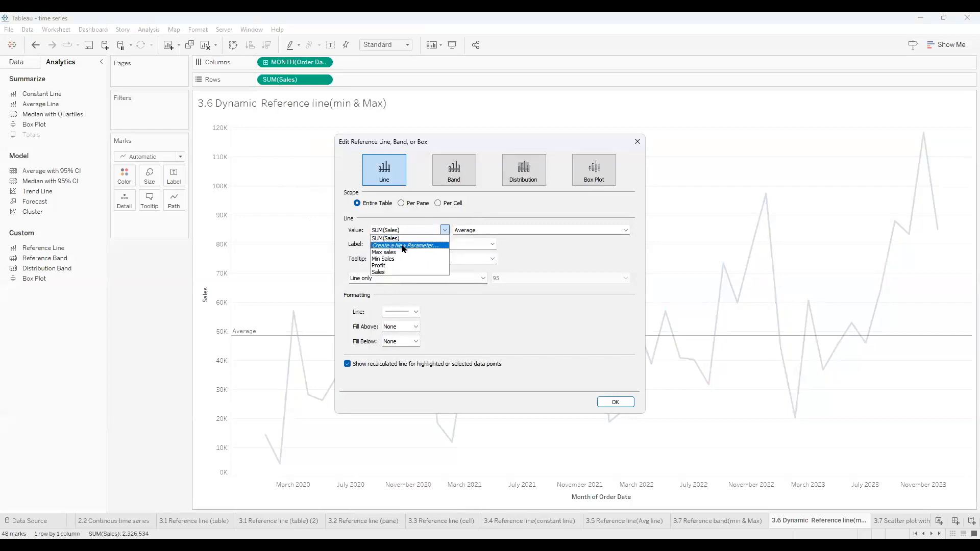
pyautogui.click(404, 247)
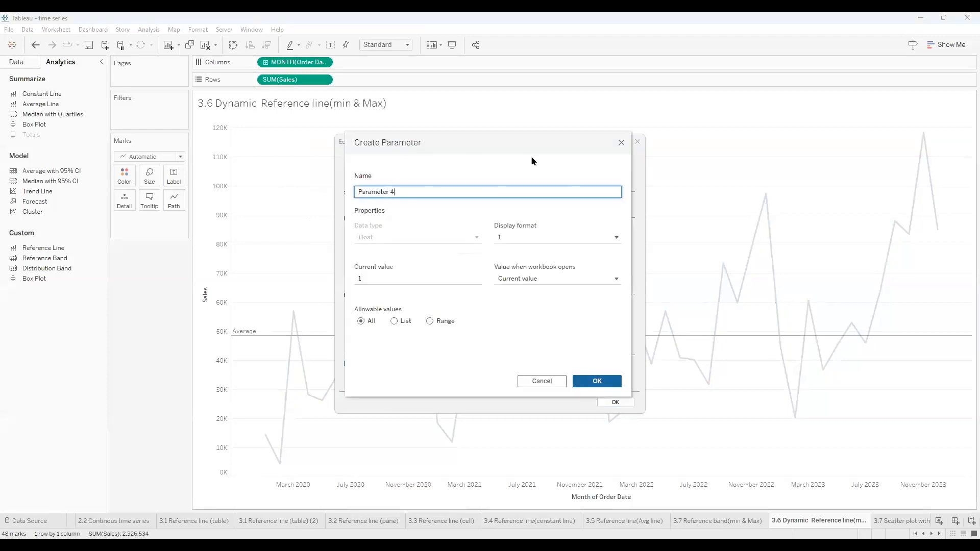
pyautogui.press('BackSpace')
pyautogui.press('BackSpace')
pyautogui.press('BackSpace')
pyautogui.press('BackSpace')
pyautogui.press('BackSpace')
pyautogui.press('BackSpace')
pyautogui.press('BackSpace')
pyautogui.press('BackSpace')
pyautogui.press('BackSpace')
pyautogui.press('BackSpace')
pyautogui.write('maax')
pyautogui.click(599, 382)
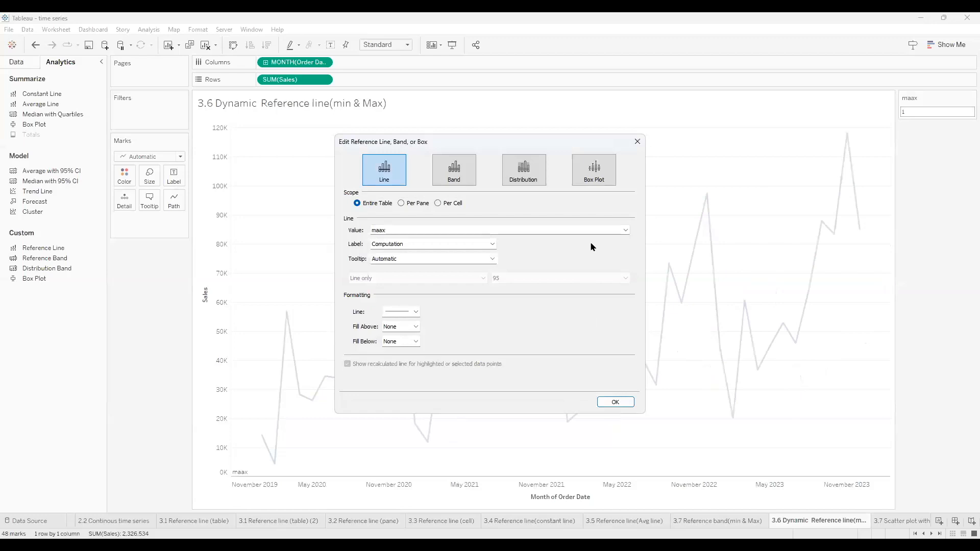
pyautogui.click(636, 143)
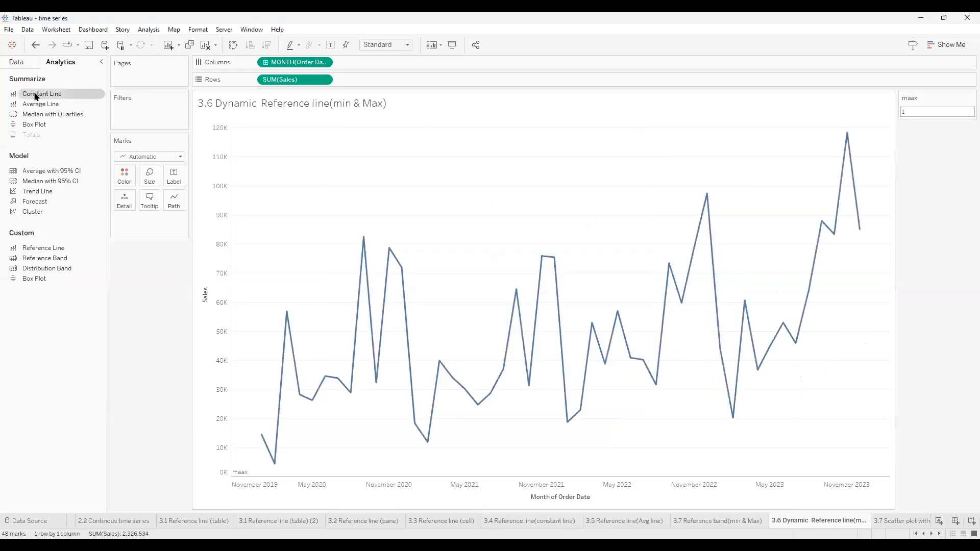
# Add an average line to the chart and drive its value with a new parameter named miin.
pyautogui.moveTo(37, 106); pyautogui.dragTo(284, 136)
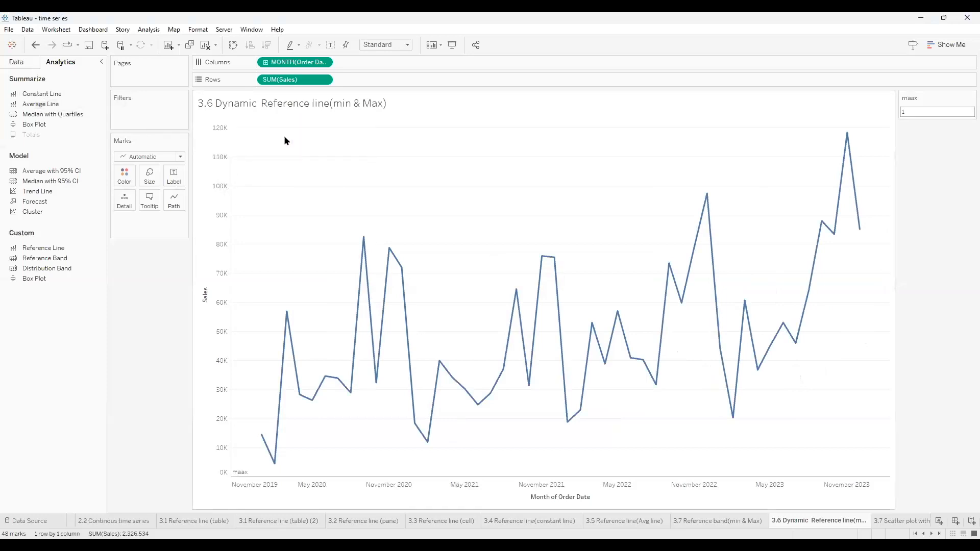
pyautogui.rightClick(309, 336)
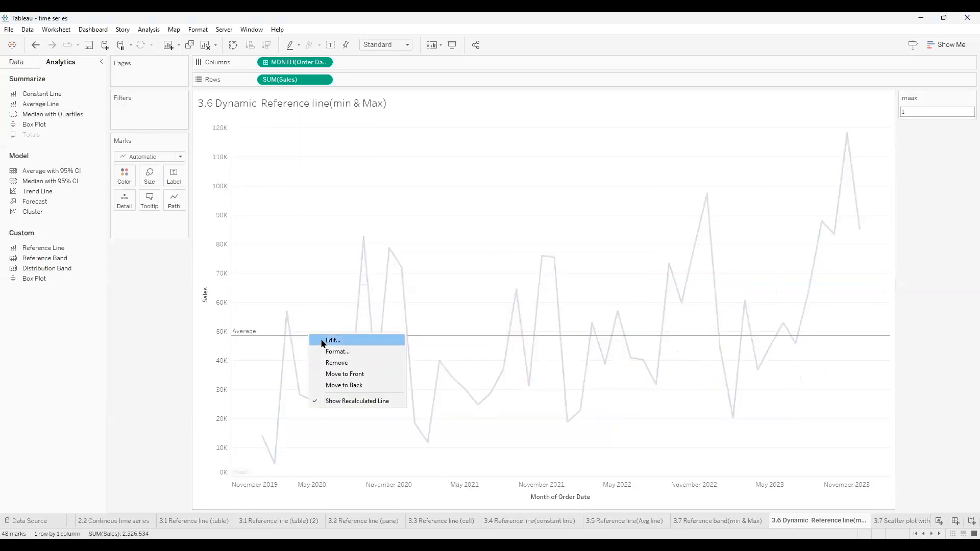
pyautogui.click(323, 341)
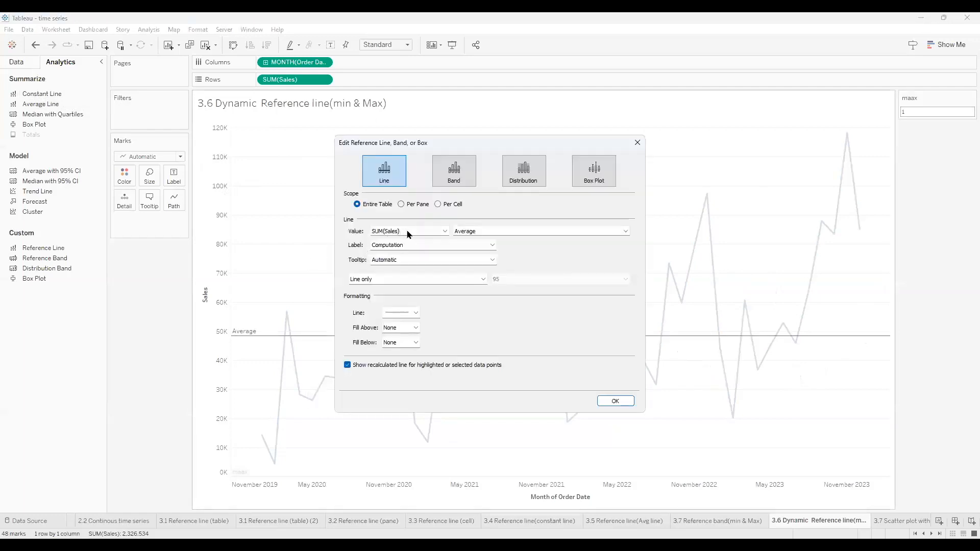
pyautogui.click(443, 236)
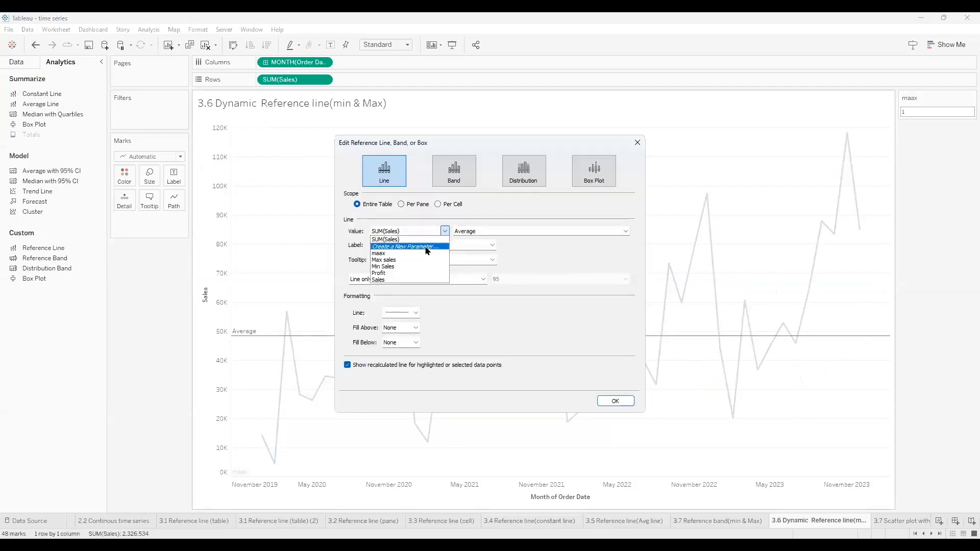
pyautogui.click(429, 251)
pyautogui.press('BackSpace')
pyautogui.press('BackSpace')
pyautogui.press('BackSpace')
pyautogui.press('BackSpace')
pyautogui.press('BackSpace')
pyautogui.press('BackSpace')
pyautogui.press('BackSpace')
pyautogui.press('BackSpace')
pyautogui.press('BackSpace')
pyautogui.press('BackSpace')
pyautogui.press('BackSpace')
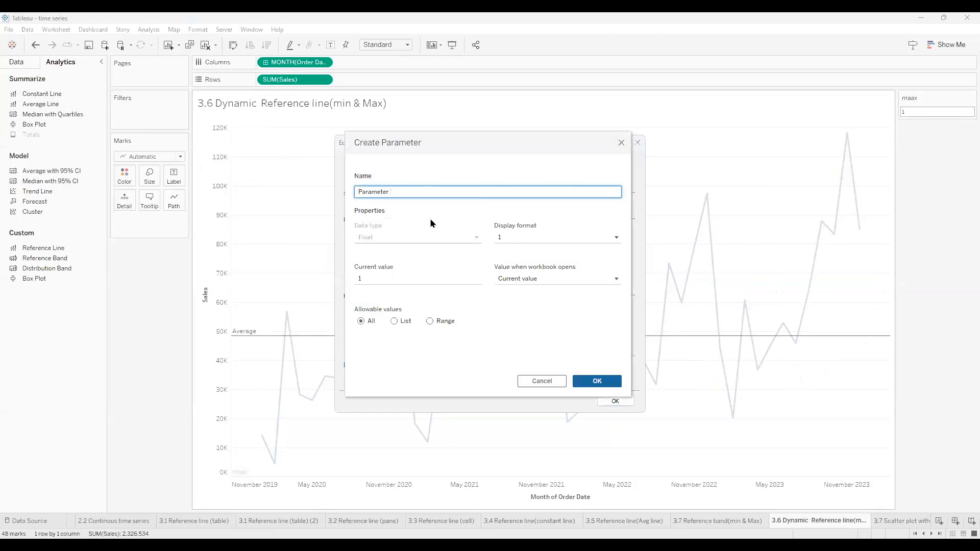
pyautogui.write('miin')
pyautogui.click(586, 383)
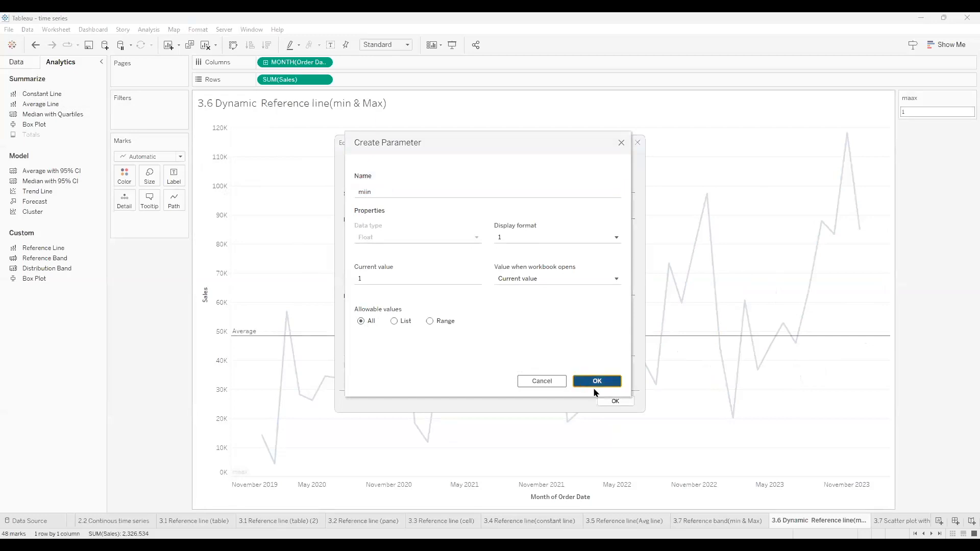
pyautogui.click(615, 401)
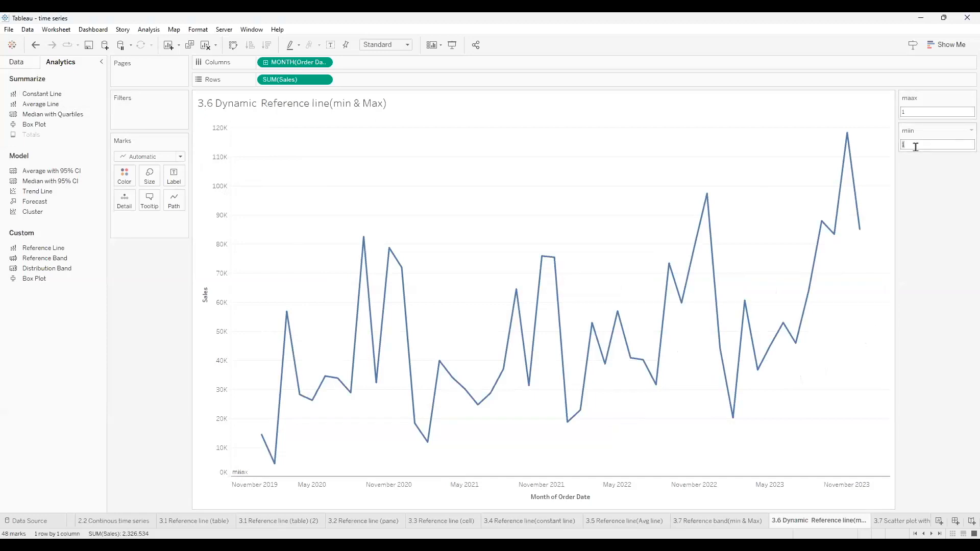
# Set the miin parameter to 10000 and the maax parameter to 40000.
pyautogui.write('0000')
pyautogui.press('Return')
pyautogui.click(909, 112)
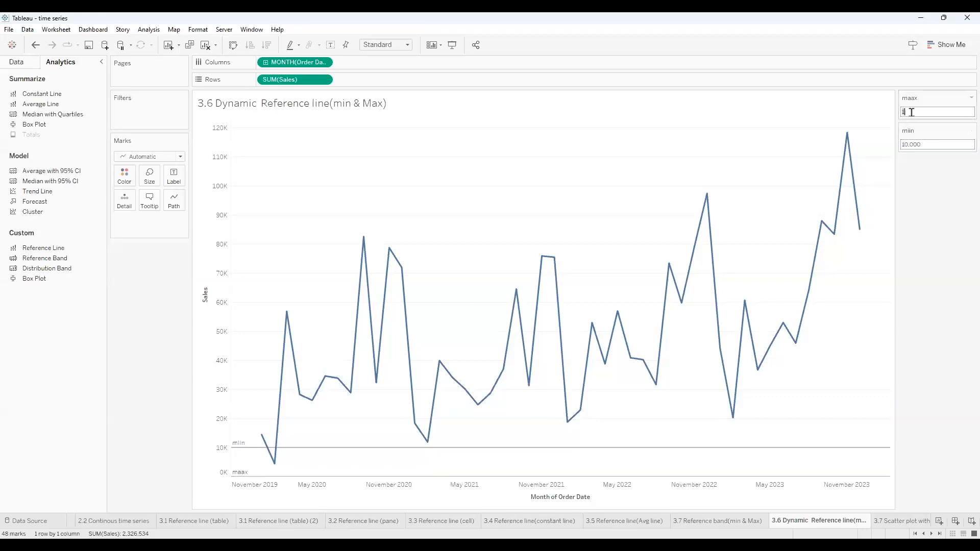
pyautogui.write('40000')
pyautogui.press('Return')
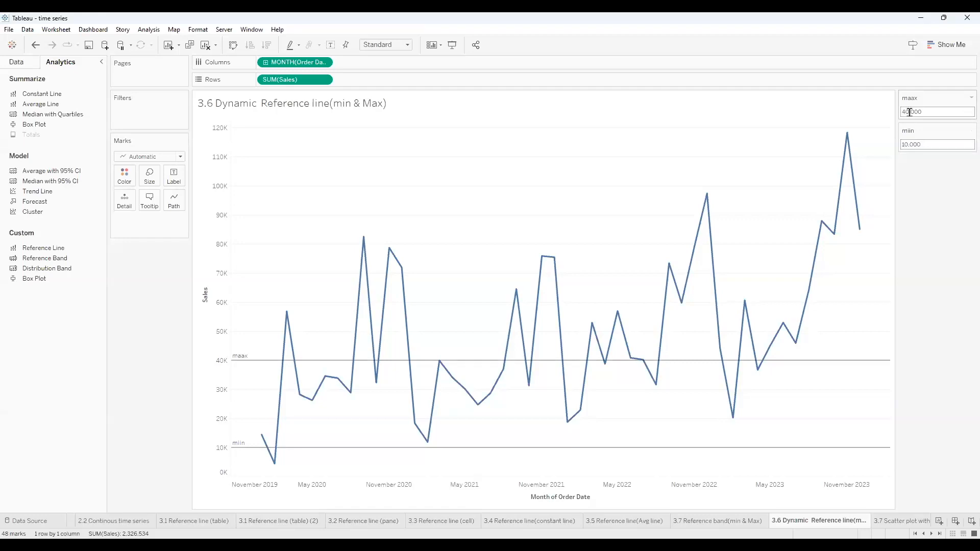
# Set the miin parameter to 20000 and the maax parameter to 60000.
pyautogui.doubleClick(907, 143)
pyautogui.write('15')
pyautogui.doubleClick(908, 141)
pyautogui.write('20000')
pyautogui.doubleClick(932, 111)
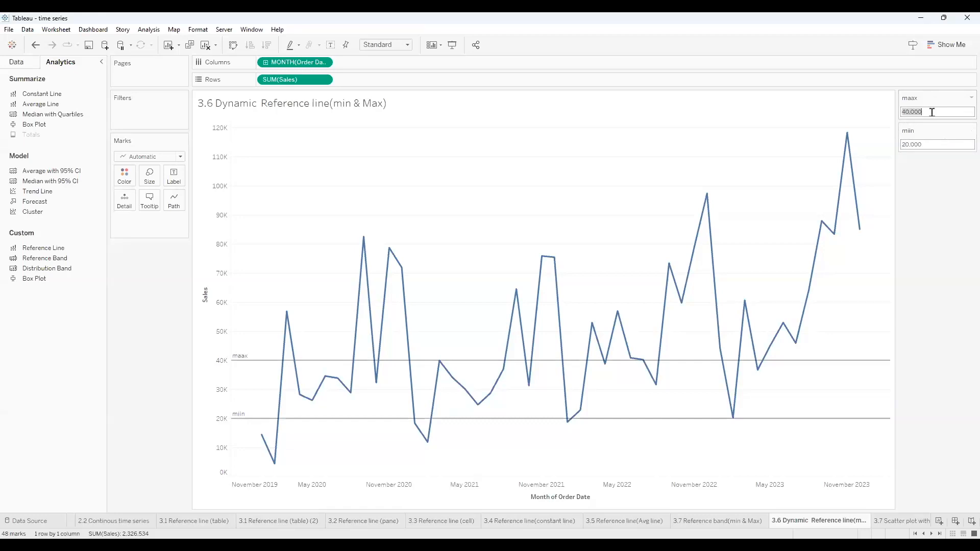
pyautogui.write('60000')
pyautogui.press('Return')
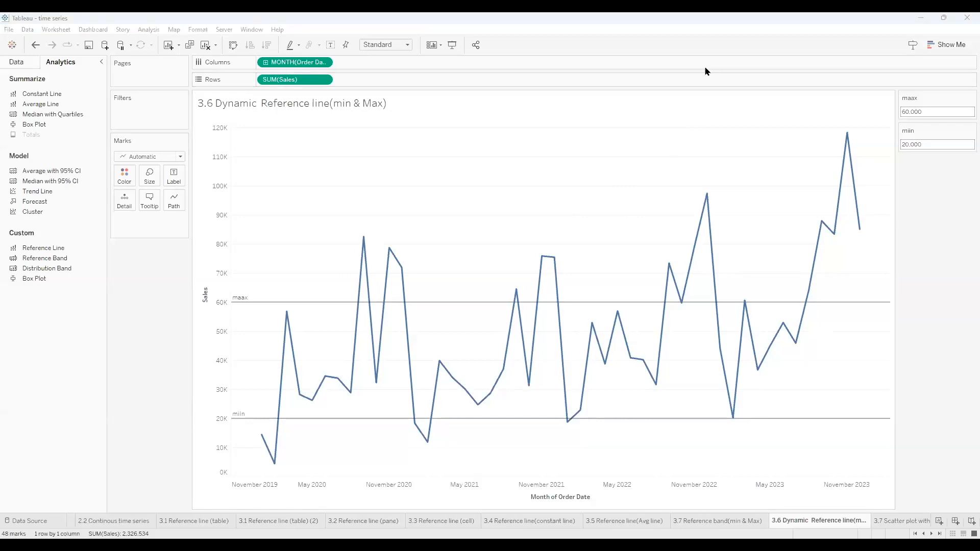
# On the 3.7 Reference band worksheet, edit the reference band so it starts from the miin parameter.
pyautogui.click(883, 521)
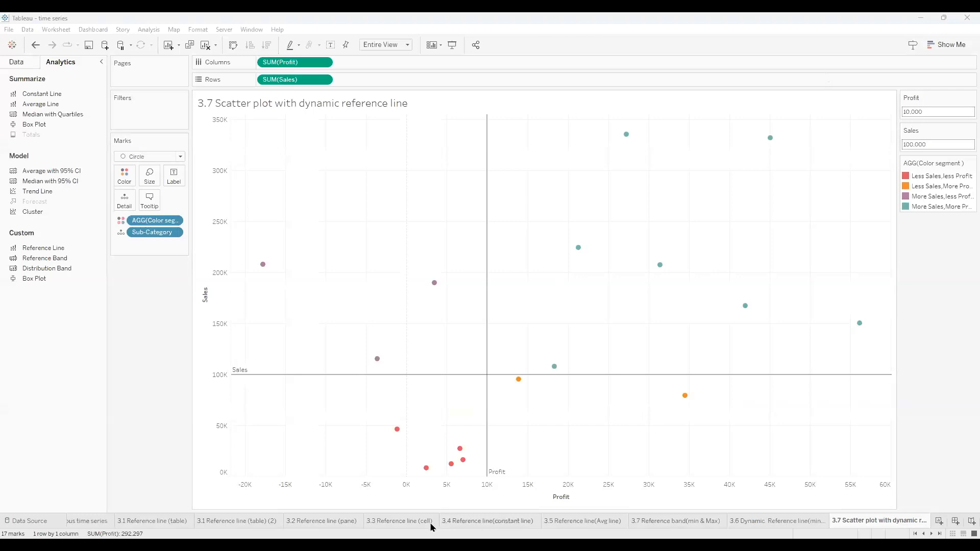
pyautogui.click(672, 522)
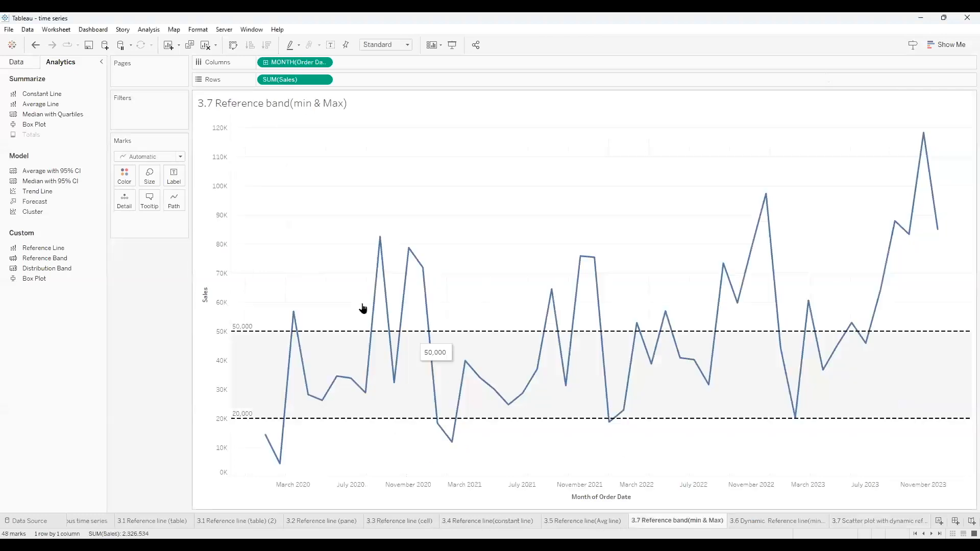
pyautogui.rightClick(336, 341)
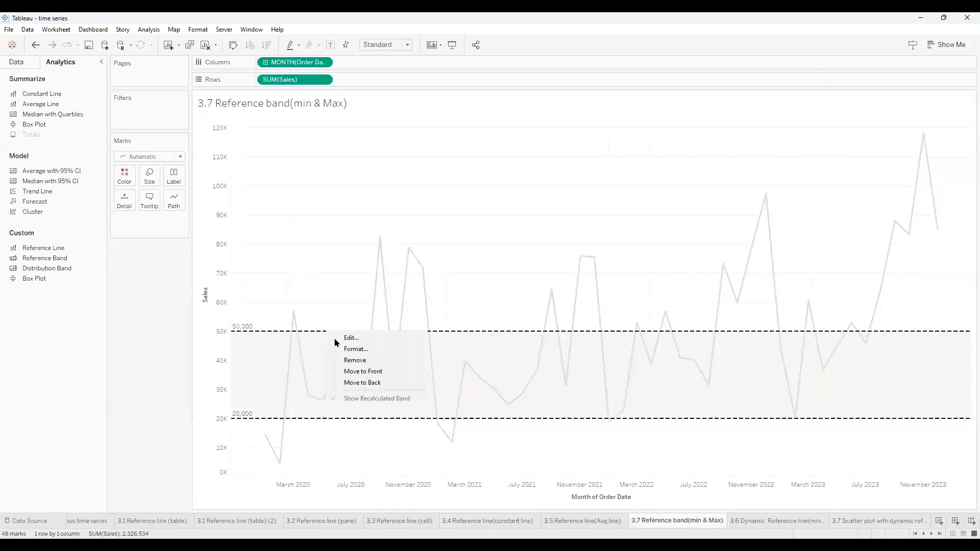
pyautogui.click(336, 343)
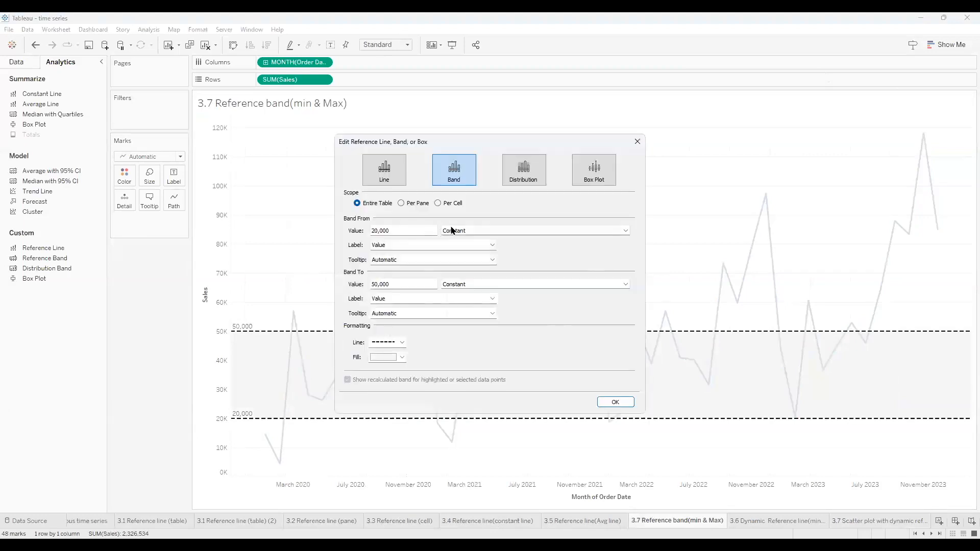
pyautogui.click(458, 232)
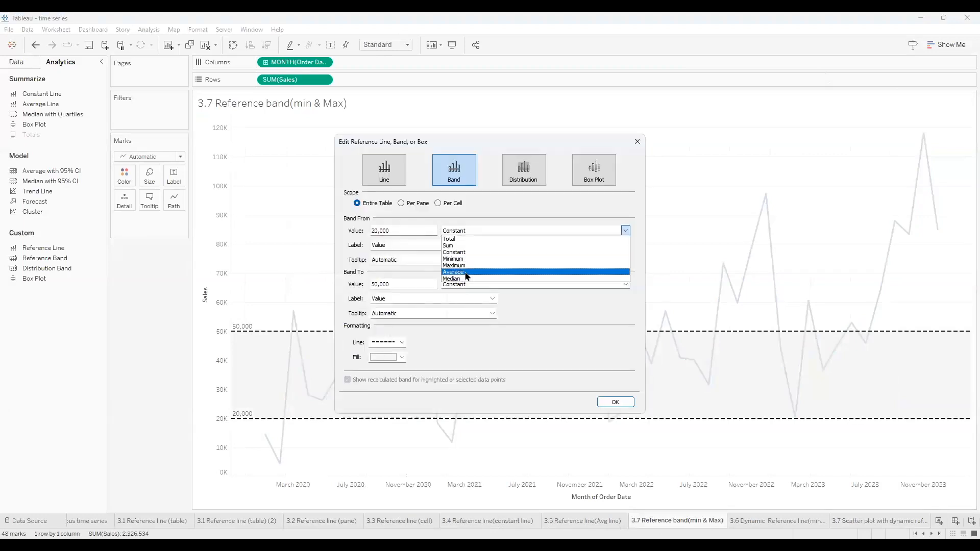
pyautogui.click(465, 272)
pyautogui.click(444, 230)
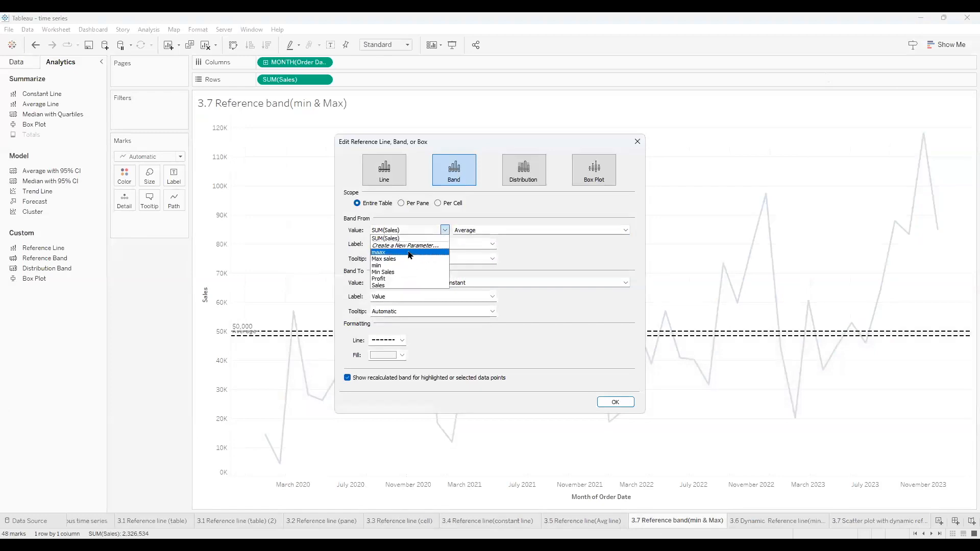
pyautogui.click(410, 253)
pyautogui.click(407, 231)
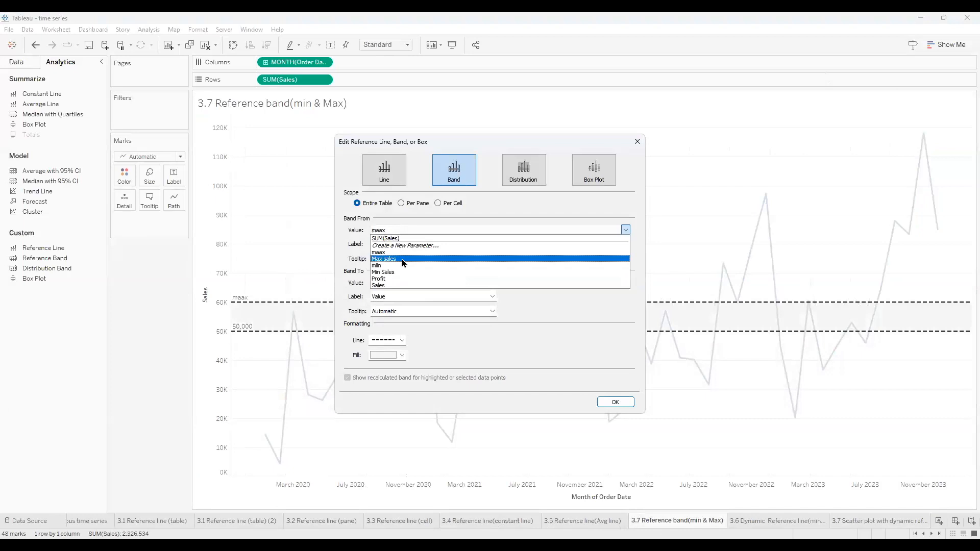
pyautogui.click(408, 265)
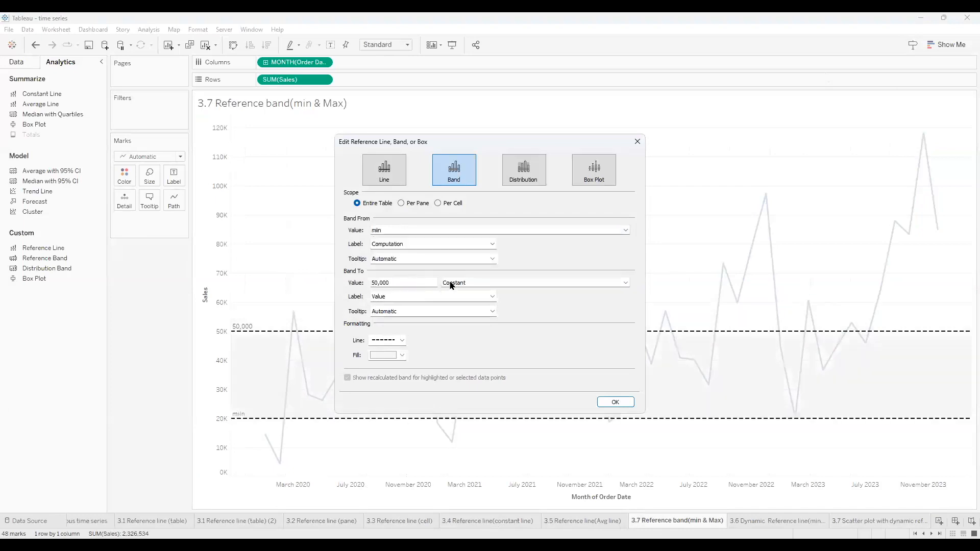
# Make the reference band end at the maax parameter and apply the changes.
pyautogui.click(450, 282)
pyautogui.click(465, 325)
pyautogui.click(445, 282)
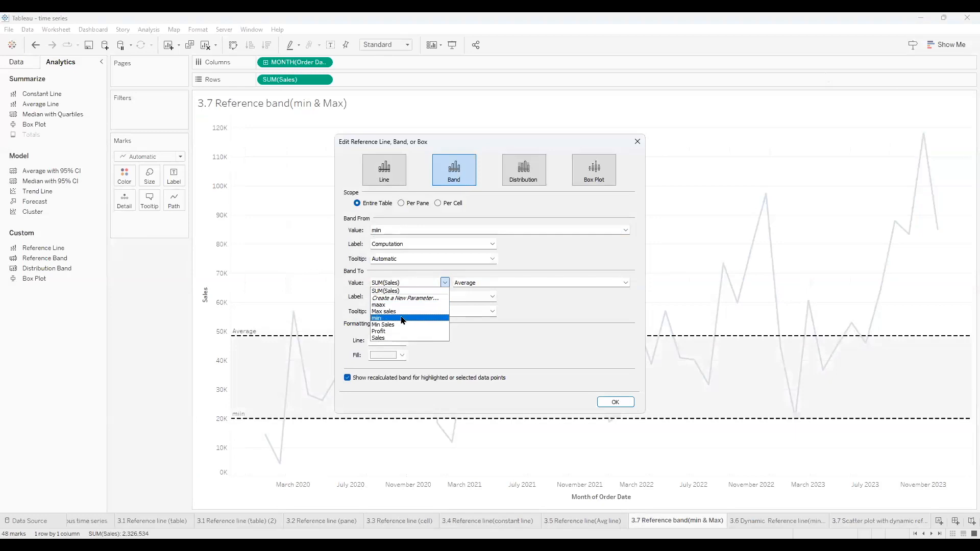
pyautogui.click(406, 319)
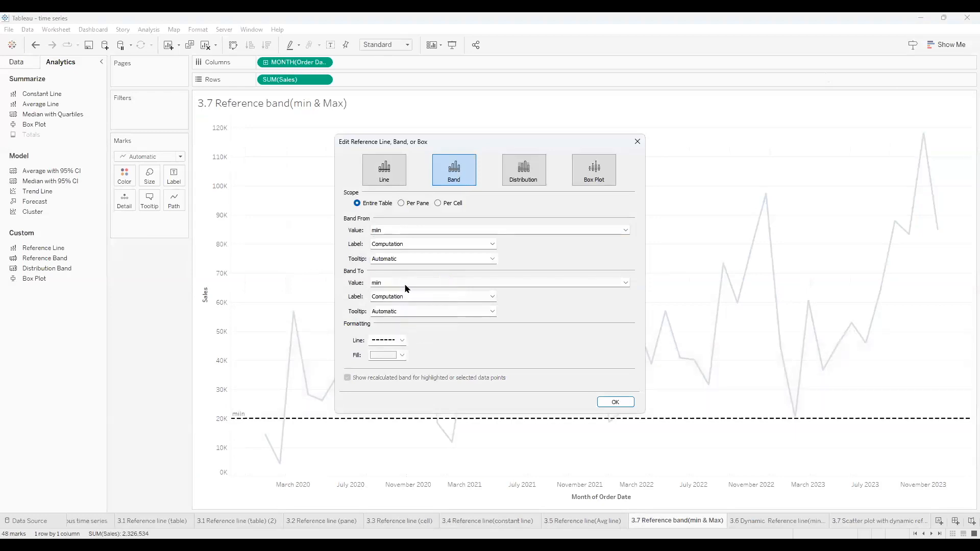
pyautogui.click(407, 285)
pyautogui.click(406, 311)
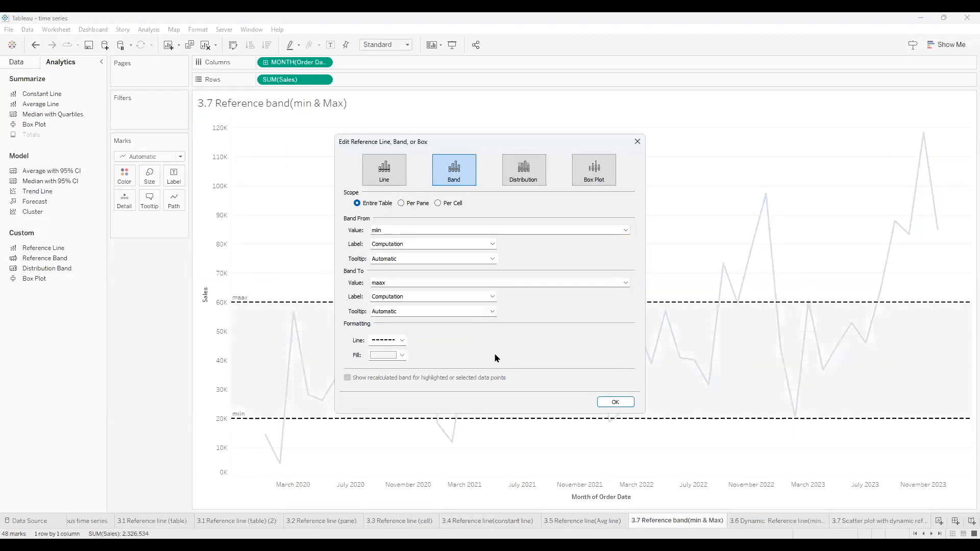
pyautogui.click(607, 401)
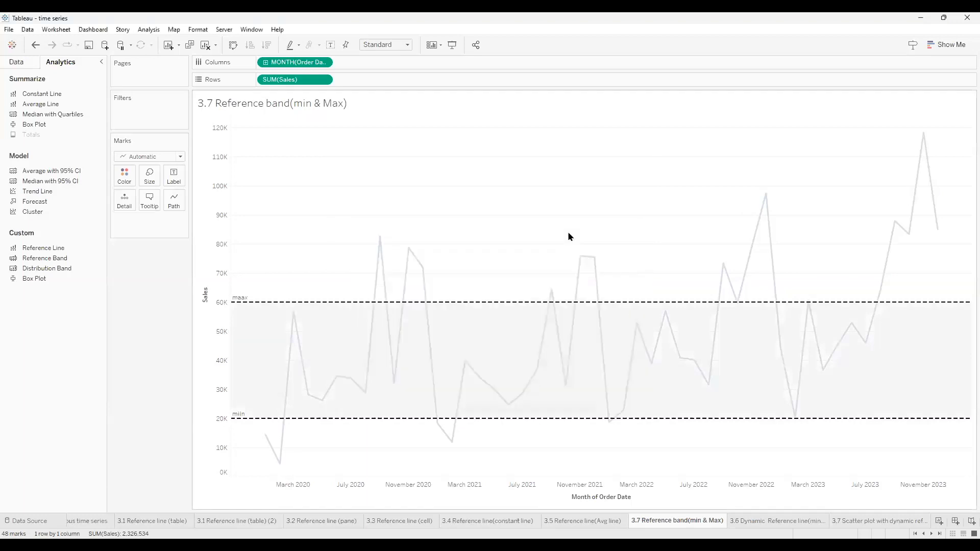
# Show the maax and miin parameter controls on the 3.7 Reference band worksheet.
pyautogui.click(29, 65)
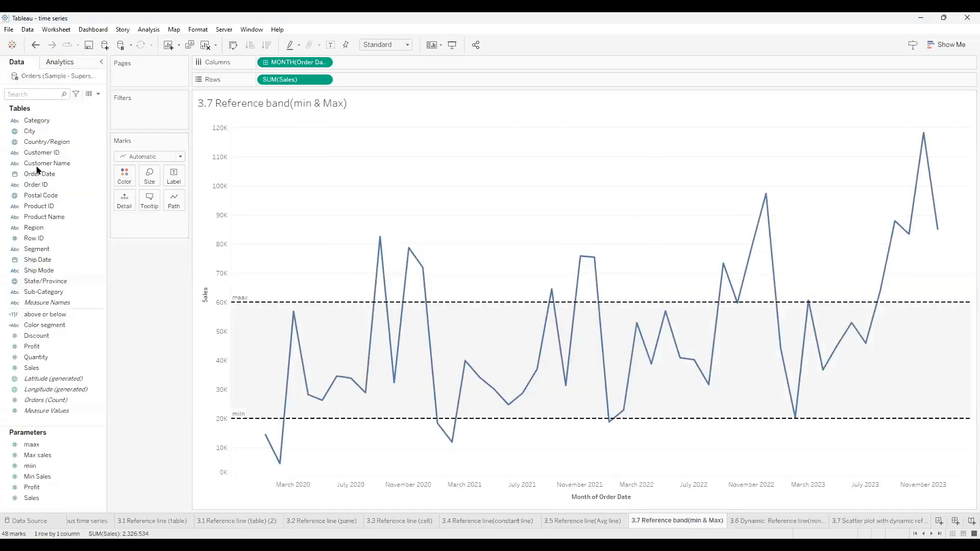
pyautogui.rightClick(101, 446)
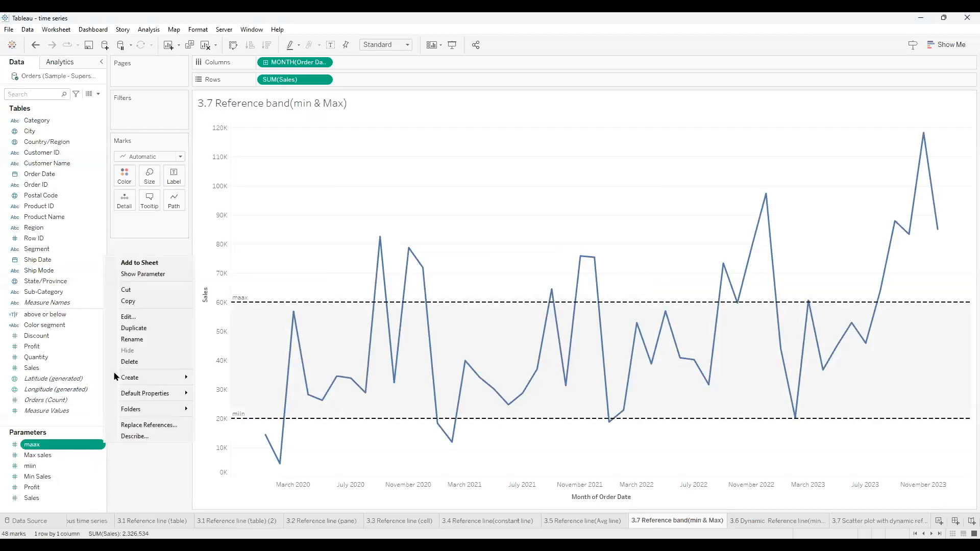
pyautogui.click(136, 276)
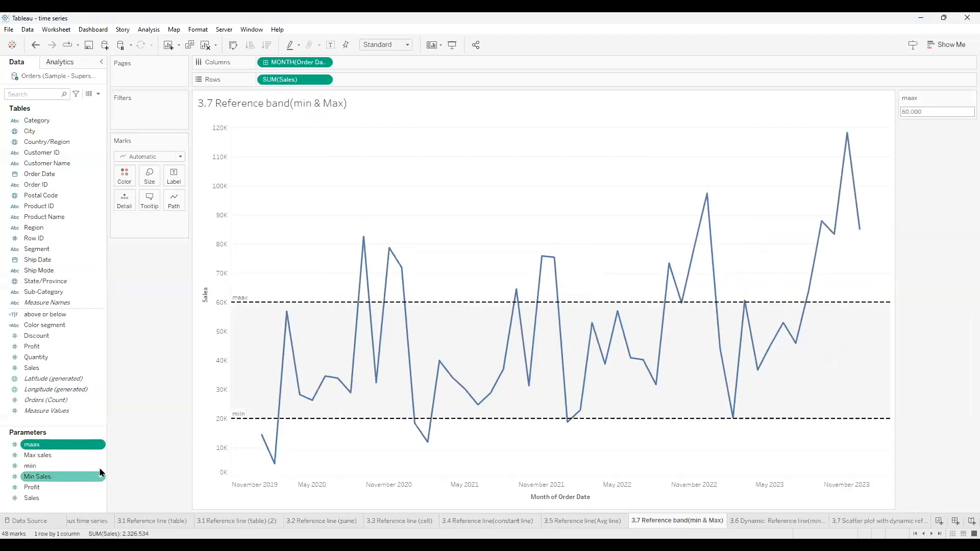
pyautogui.click(109, 466)
pyautogui.rightClick(109, 466)
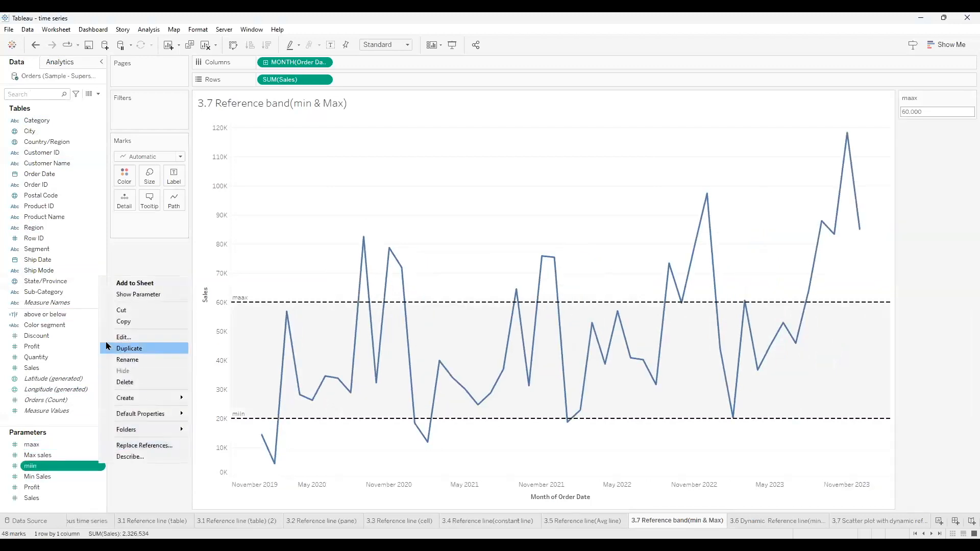
pyautogui.click(128, 295)
# Set the miin parameter to 10,000 so the lower edge of the reference band moves.
pyautogui.doubleClick(909, 146)
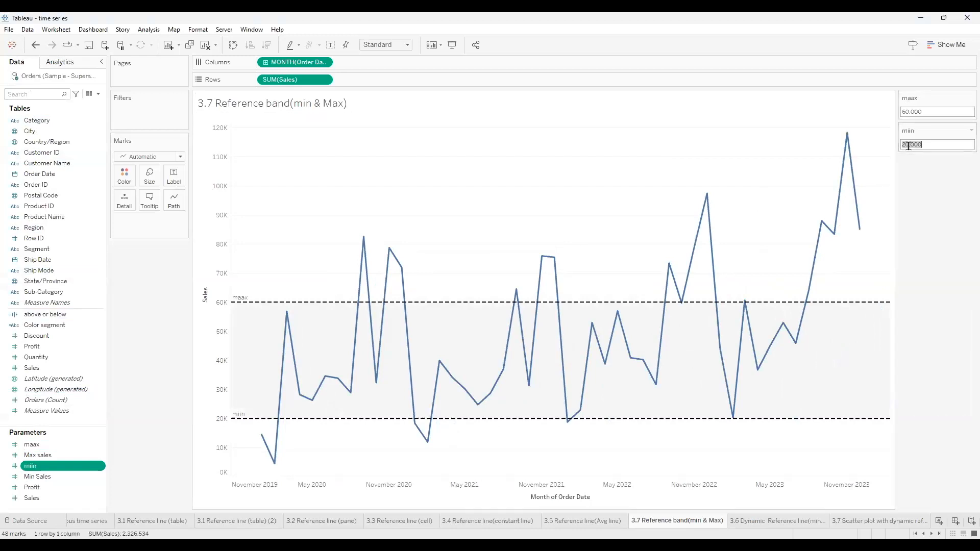
pyautogui.click(906, 145)
pyautogui.doubleClick(907, 145)
pyautogui.write('10,000')
pyautogui.press('Return')
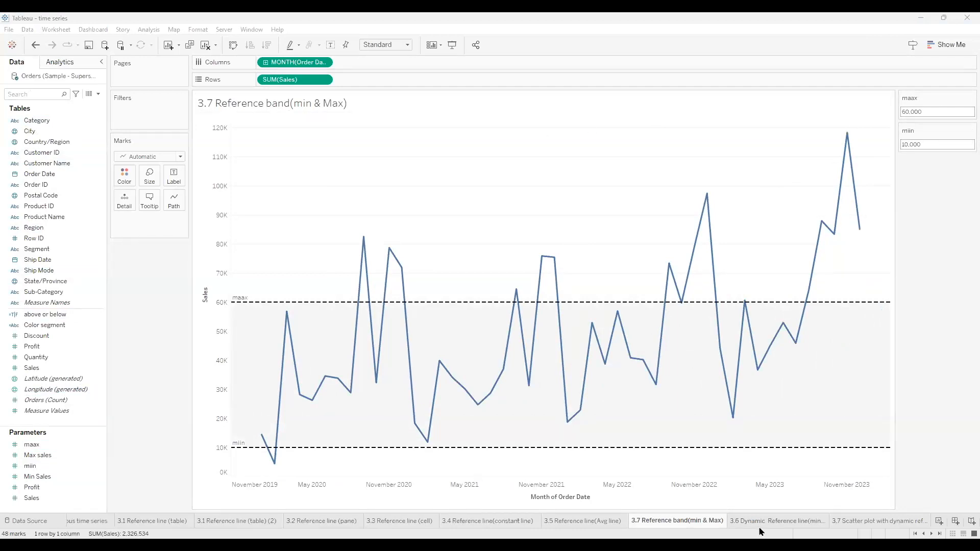
# Open the 3.7 Scatter plot with dynamic reference line worksheet and examine the sub-category marks in its four quadrants.
pyautogui.click(861, 521)
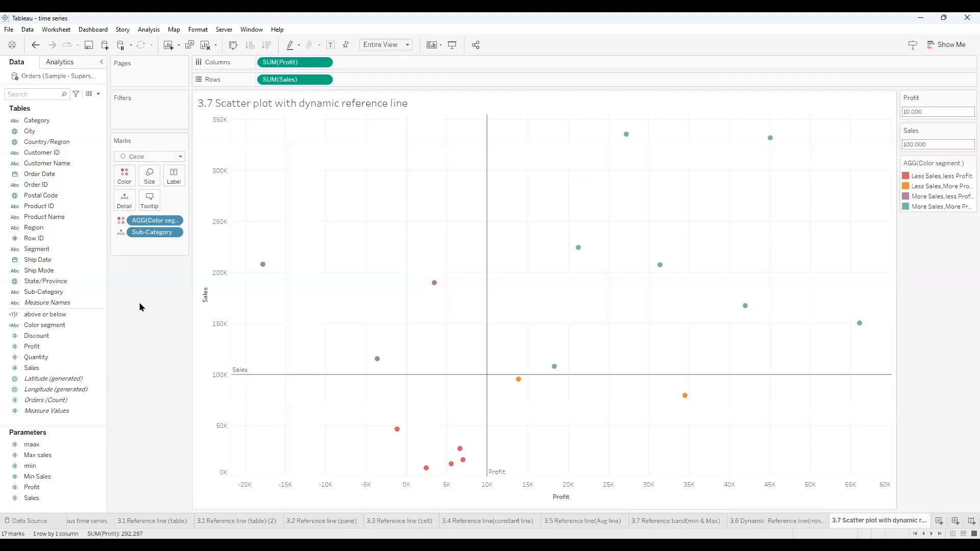
pyautogui.moveTo(263, 265)
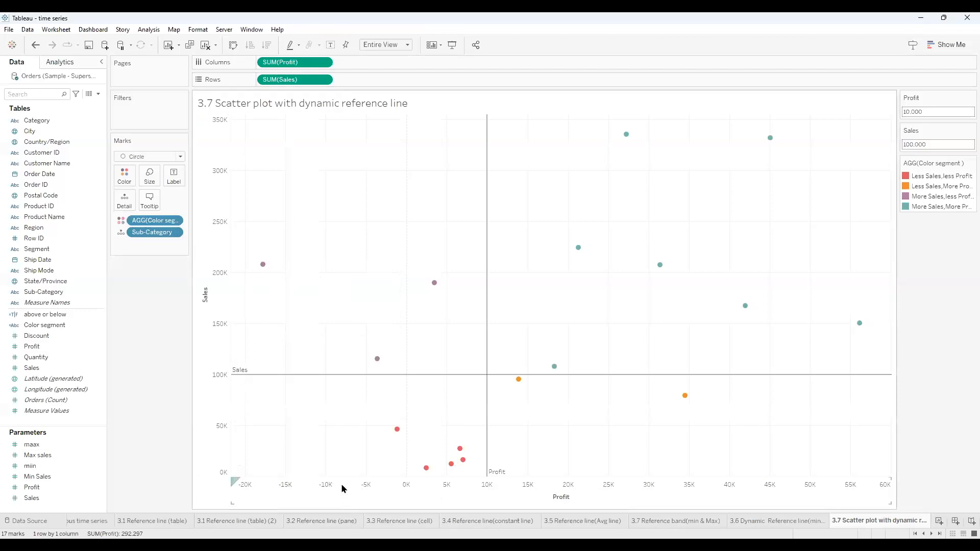
pyautogui.moveTo(770, 140)
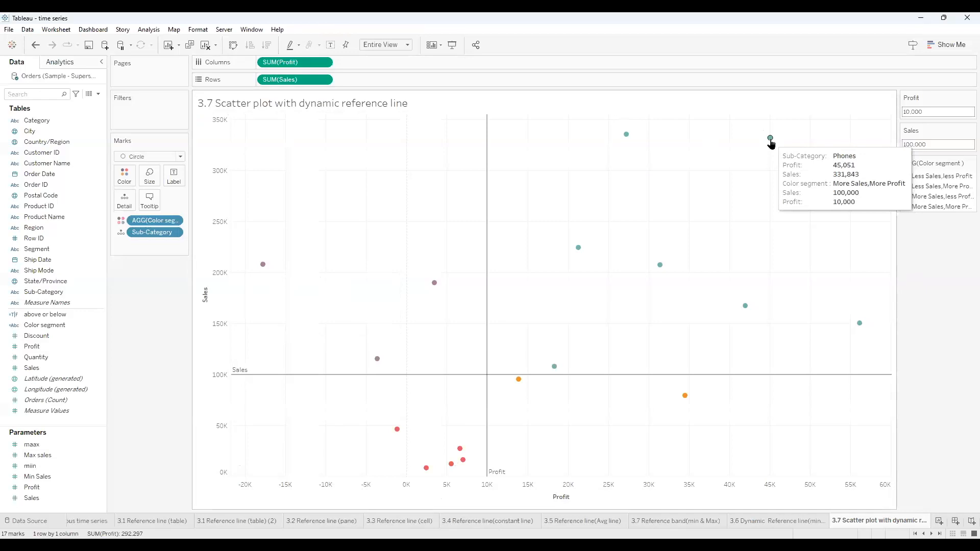
pyautogui.moveTo(400, 433)
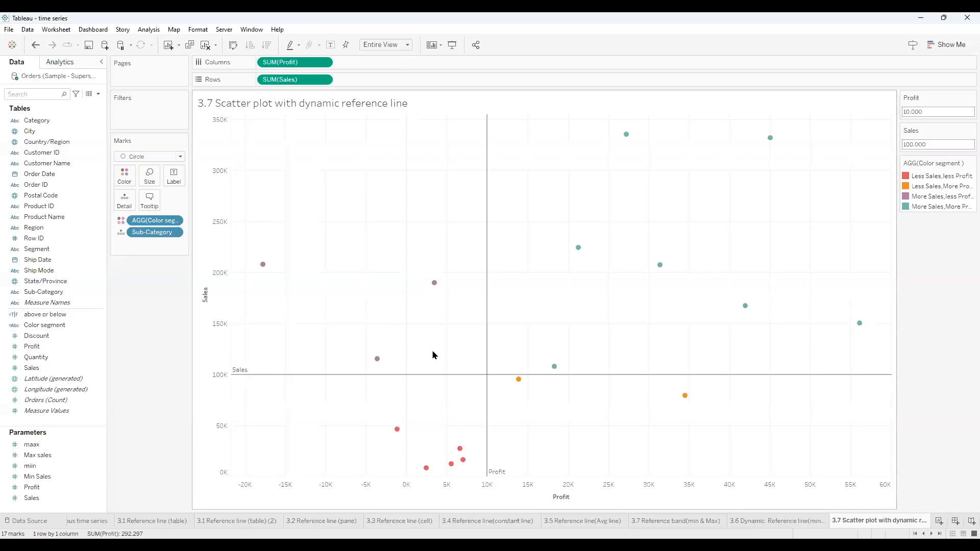
# Clear the scatter plot worksheet and plot Sales on columns against Profit on rows.
pyautogui.click(205, 45)
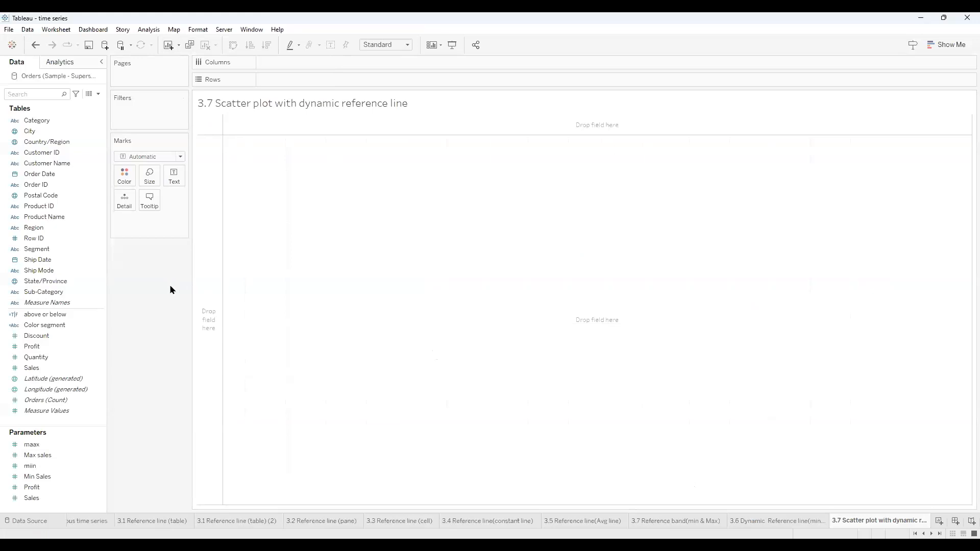
pyautogui.click(46, 348)
pyautogui.moveTo(80, 337); pyautogui.dragTo(285, 80)
pyautogui.click(47, 368)
pyautogui.click(233, 45)
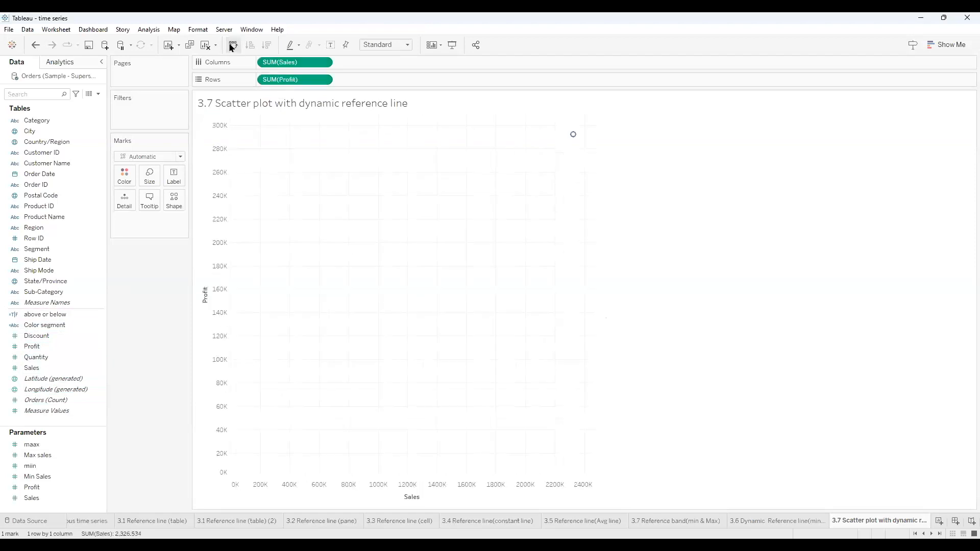
# Swap the two axes back and forth, ending with Sales on columns and Profit on rows.
pyautogui.click(233, 45)
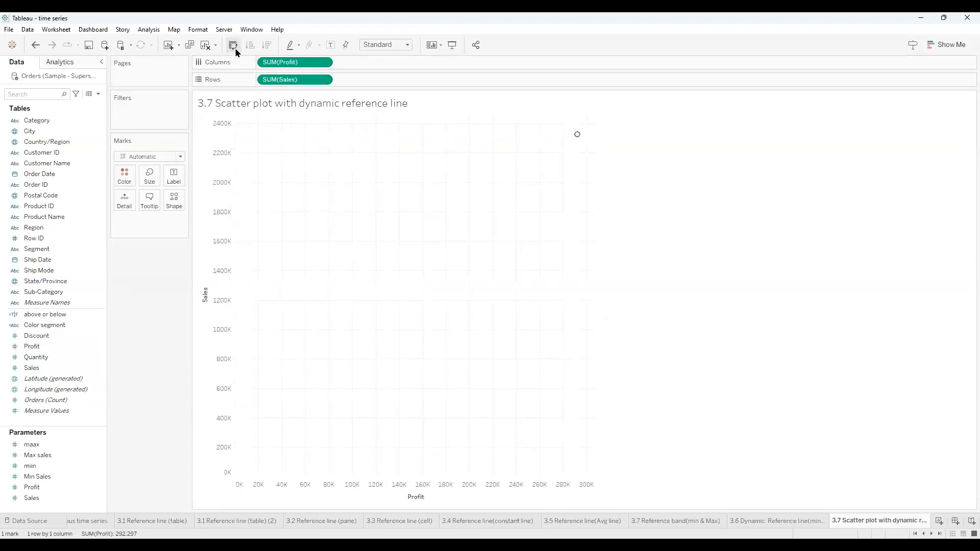
pyautogui.click(233, 45)
pyautogui.click(232, 48)
pyautogui.click(233, 48)
pyautogui.click(233, 48)
pyautogui.click(232, 49)
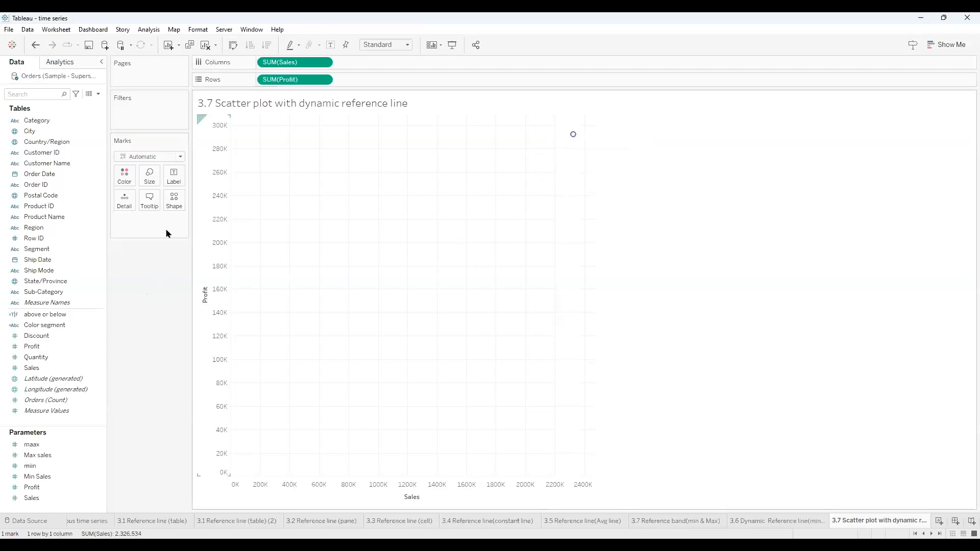
# Split the scatter plot marks by Sub-Category as detail and add an average line for Sales across the table.
pyautogui.moveTo(44, 299); pyautogui.dragTo(124, 201)
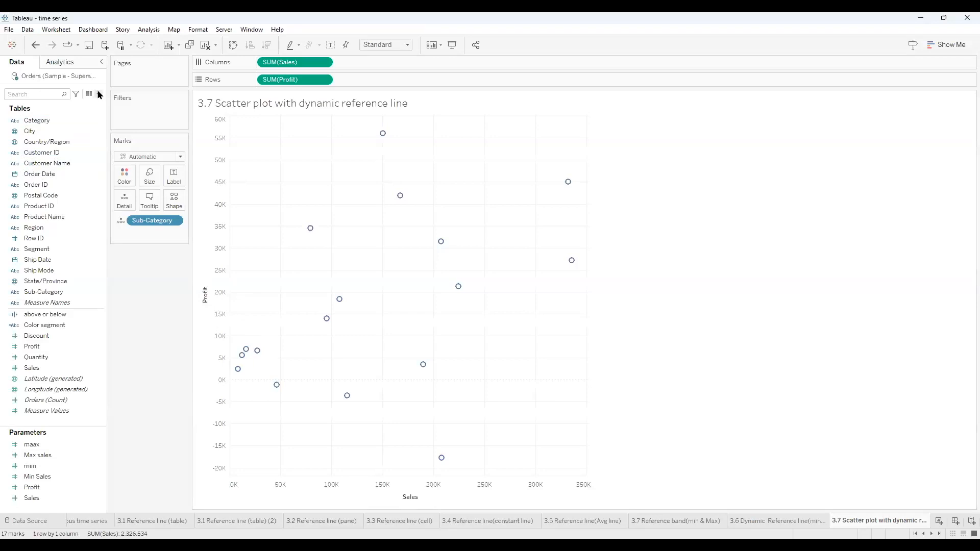
pyautogui.click(80, 67)
pyautogui.moveTo(59, 111); pyautogui.dragTo(287, 165)
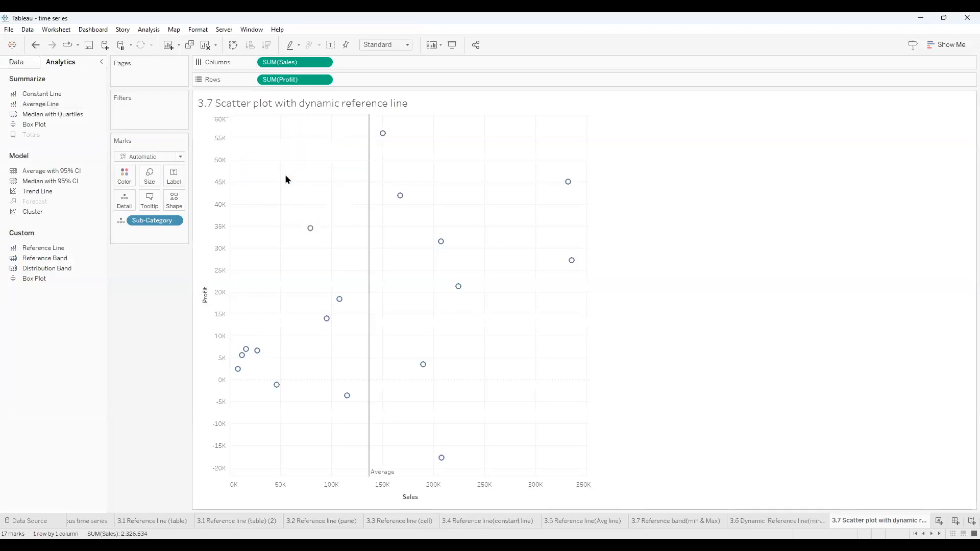
# Edit the Sales average line so that its value comes from the Sales parameter.
pyautogui.rightClick(370, 372)
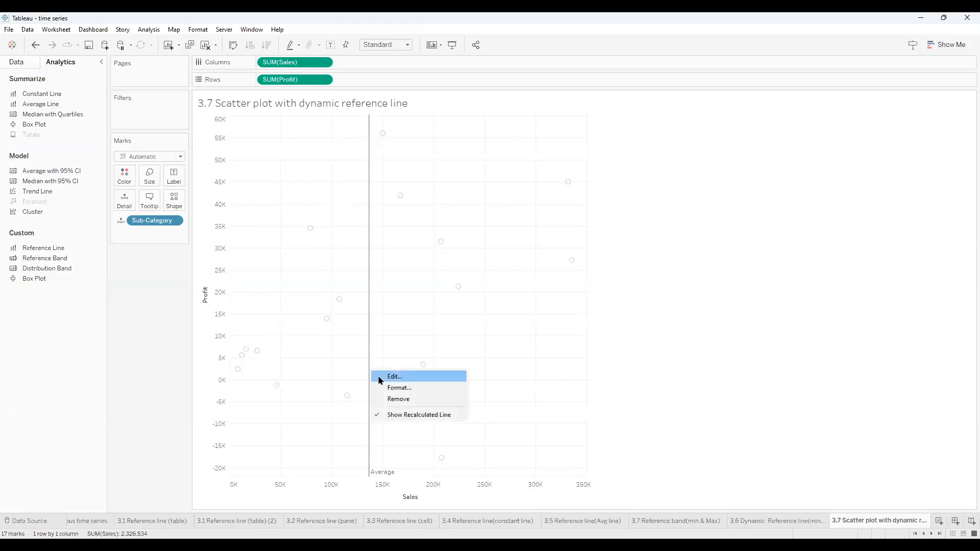
pyautogui.click(394, 378)
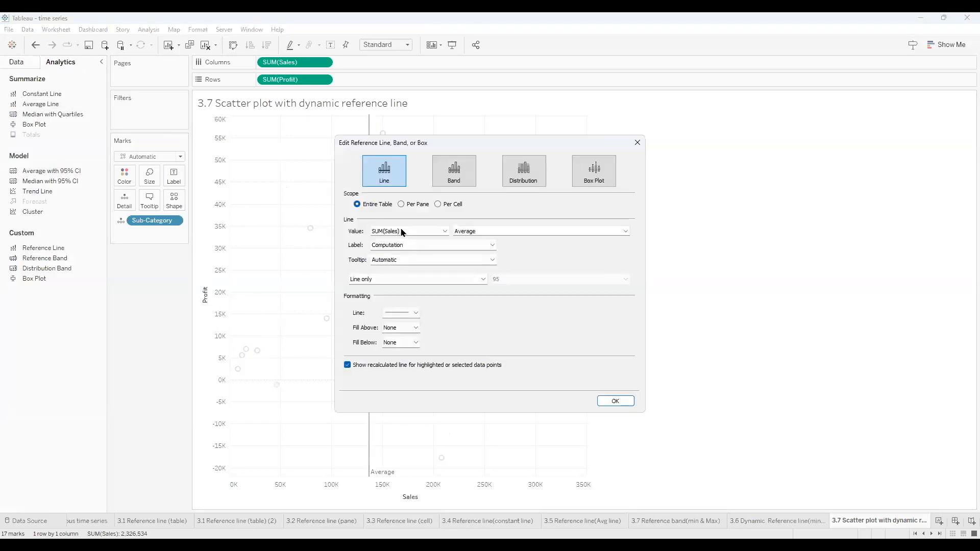
pyautogui.click(402, 232)
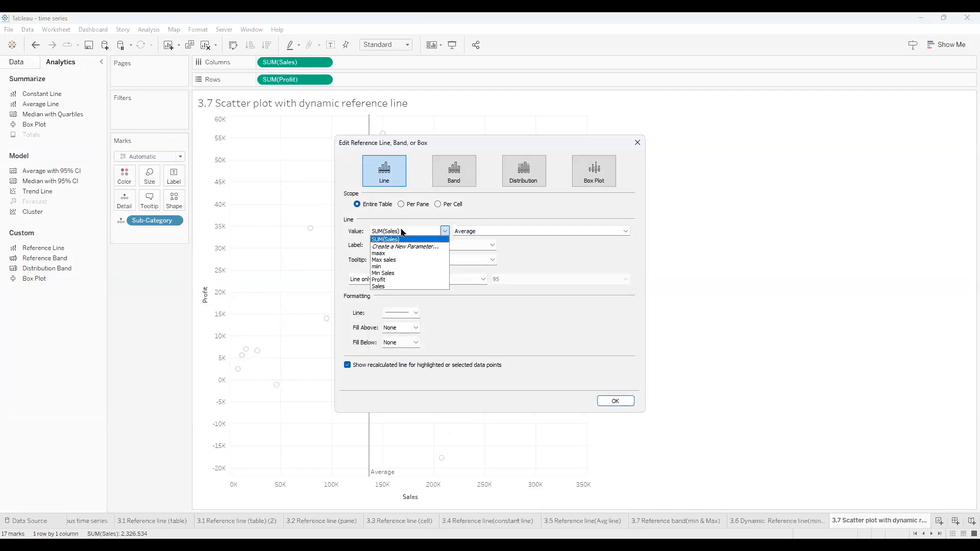
pyautogui.click(403, 286)
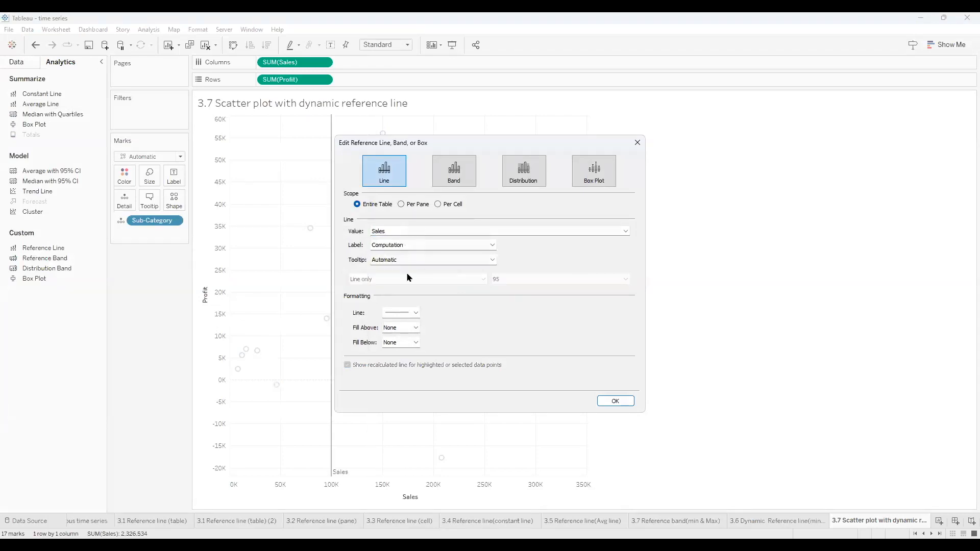
pyautogui.click(627, 403)
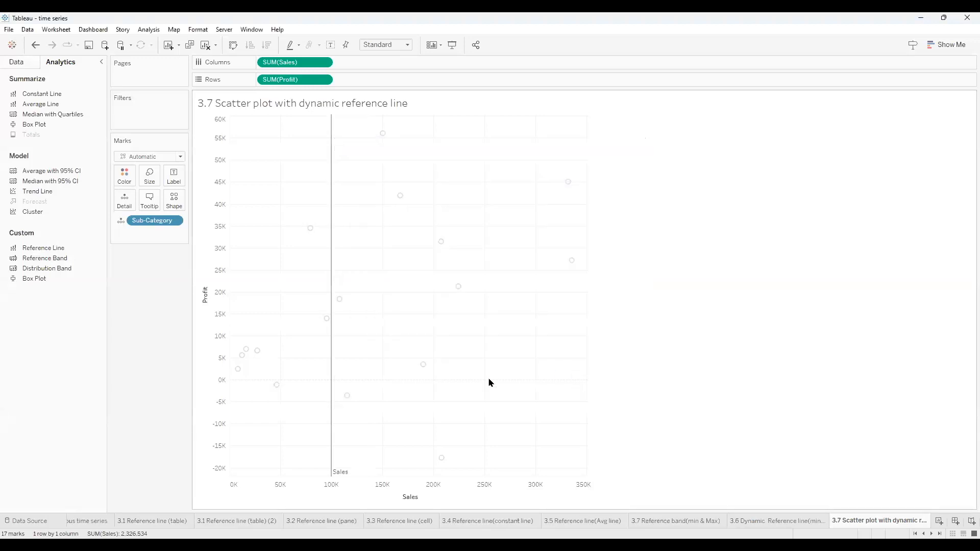
# Add an average line for Profit across the table and base its value on the Profit parameter.
pyautogui.moveTo(41, 104); pyautogui.dragTo(282, 178)
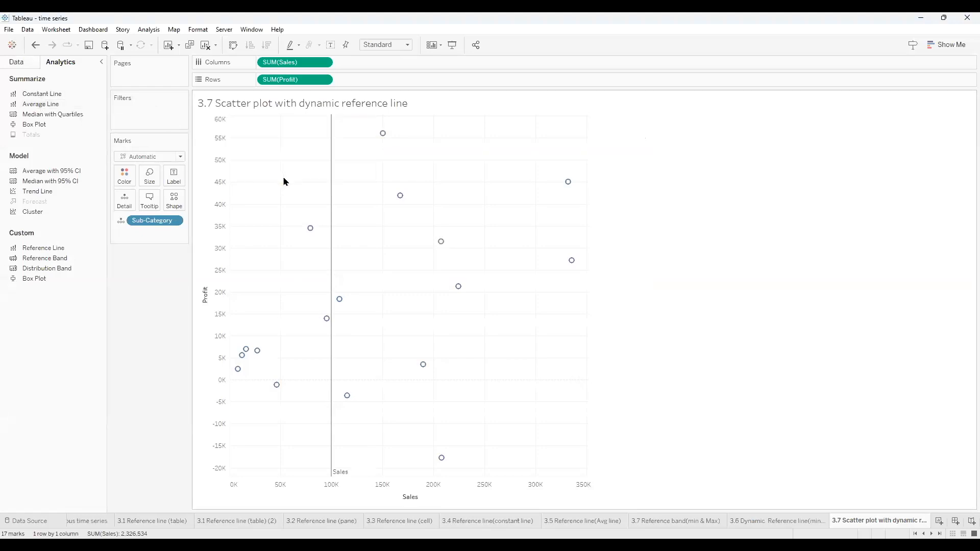
pyautogui.rightClick(375, 304)
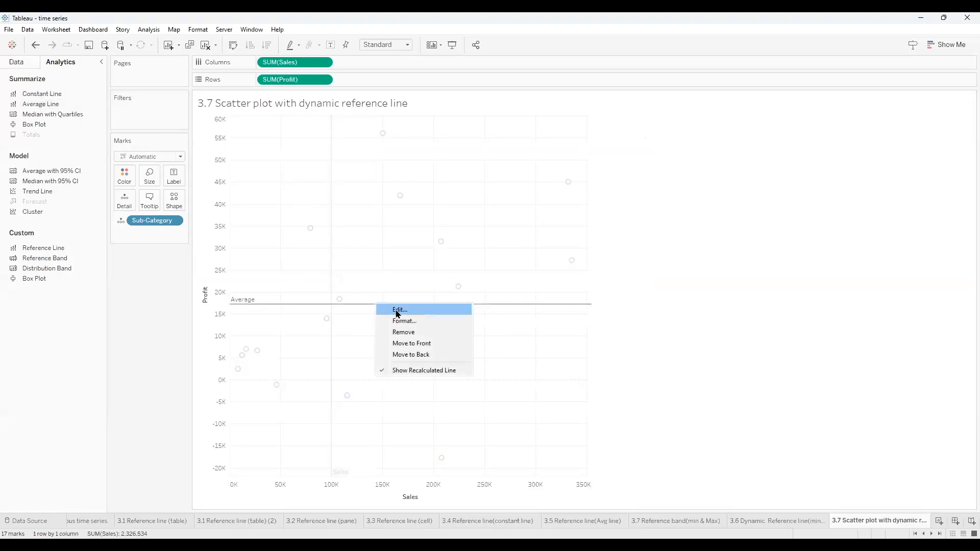
pyautogui.click(397, 310)
pyautogui.click(404, 233)
pyautogui.click(407, 284)
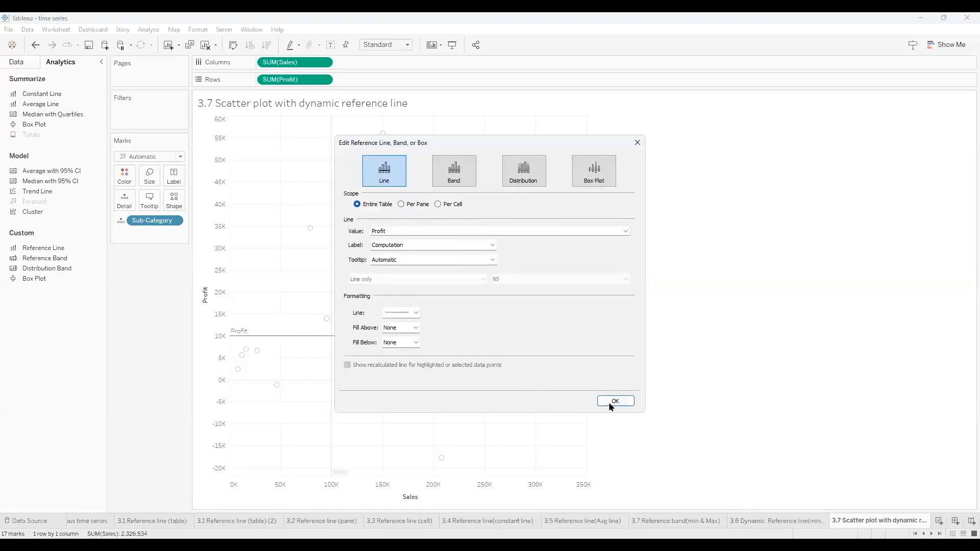
# Label the Profit reference line with its value and apply the changes.
pyautogui.click(433, 246)
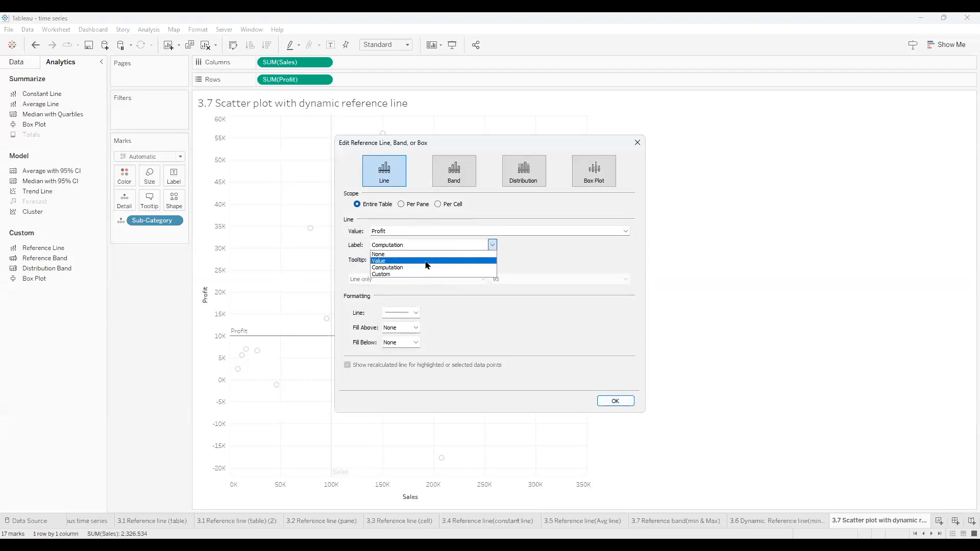
pyautogui.click(426, 262)
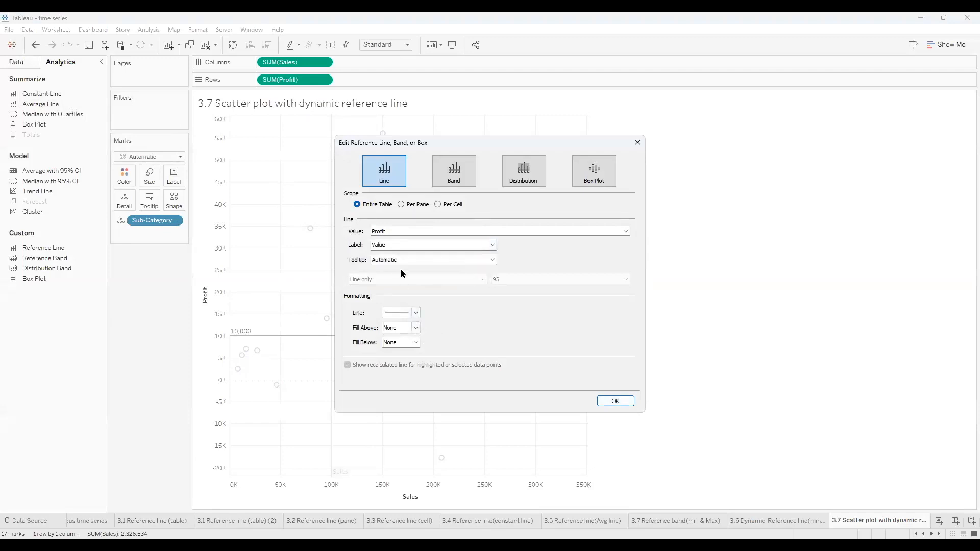
pyautogui.click(610, 402)
# Edit the Sales reference line so its label shows the value instead of the computation.
pyautogui.rightClick(333, 425)
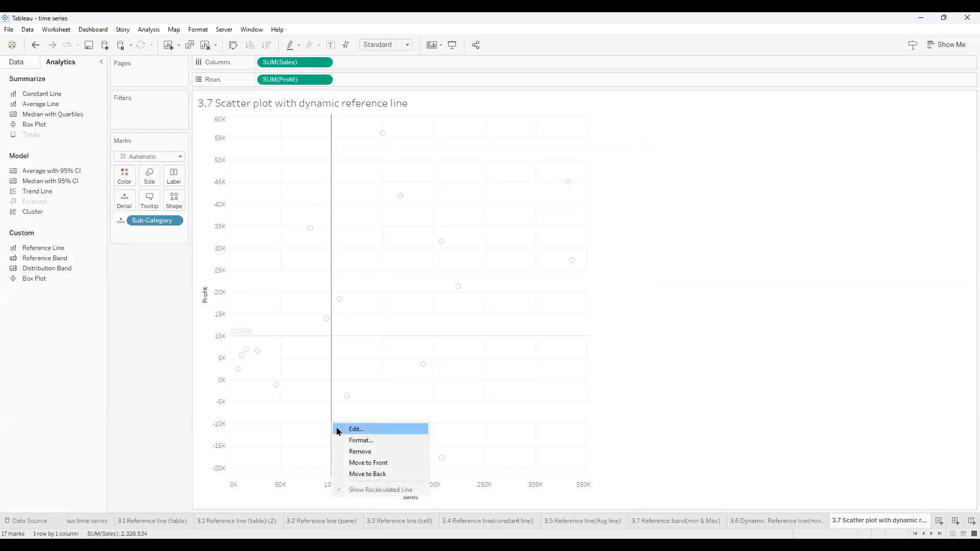
pyautogui.click(340, 432)
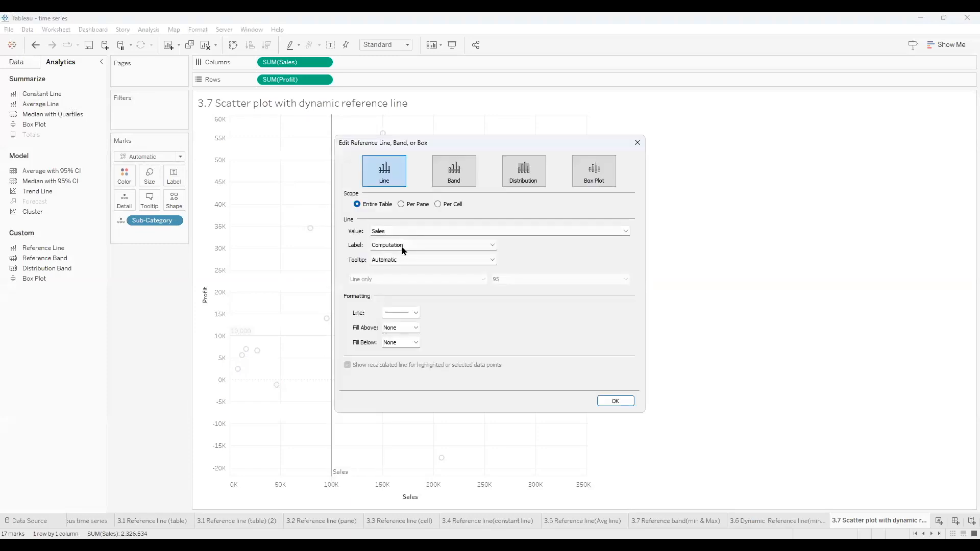
pyautogui.click(433, 245)
pyautogui.click(427, 262)
pyautogui.click(617, 402)
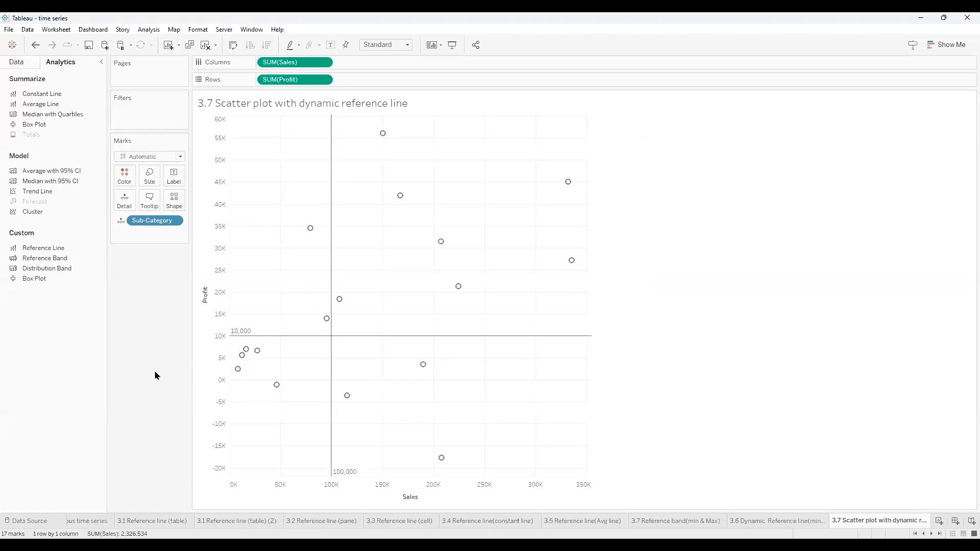
# Show the Profit and Sales parameter controls on the scatter plot worksheet.
pyautogui.click(29, 62)
pyautogui.click(101, 491)
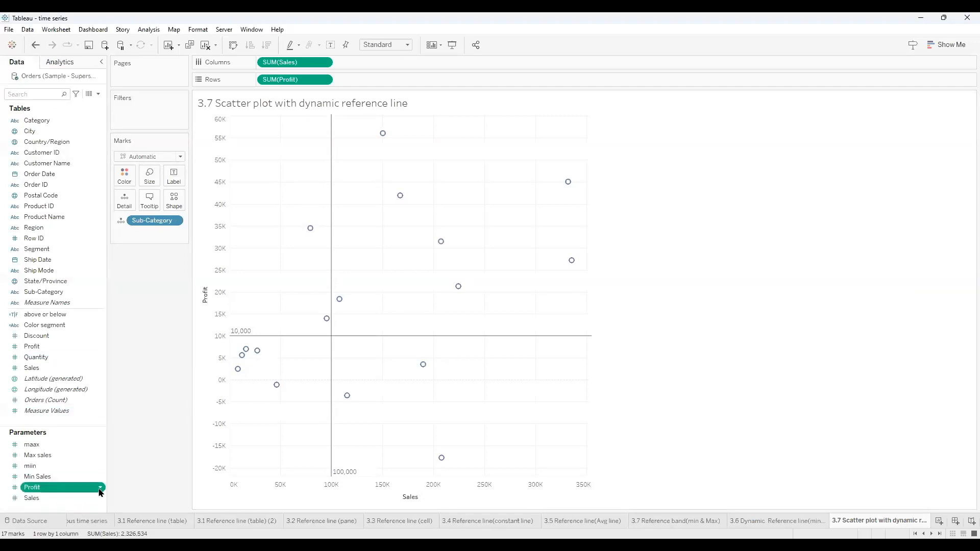
pyautogui.click(101, 491)
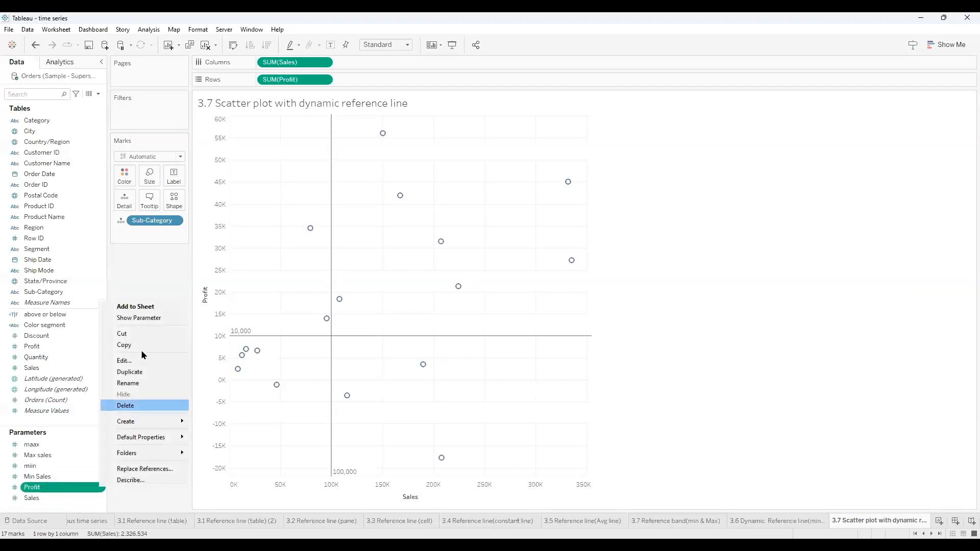
pyautogui.click(138, 318)
pyautogui.click(102, 498)
pyautogui.click(102, 497)
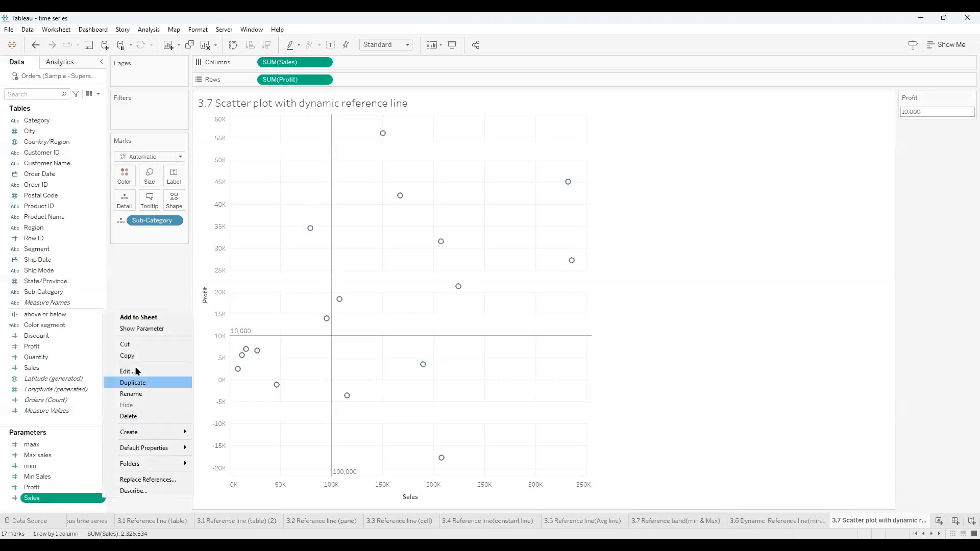
pyautogui.click(142, 328)
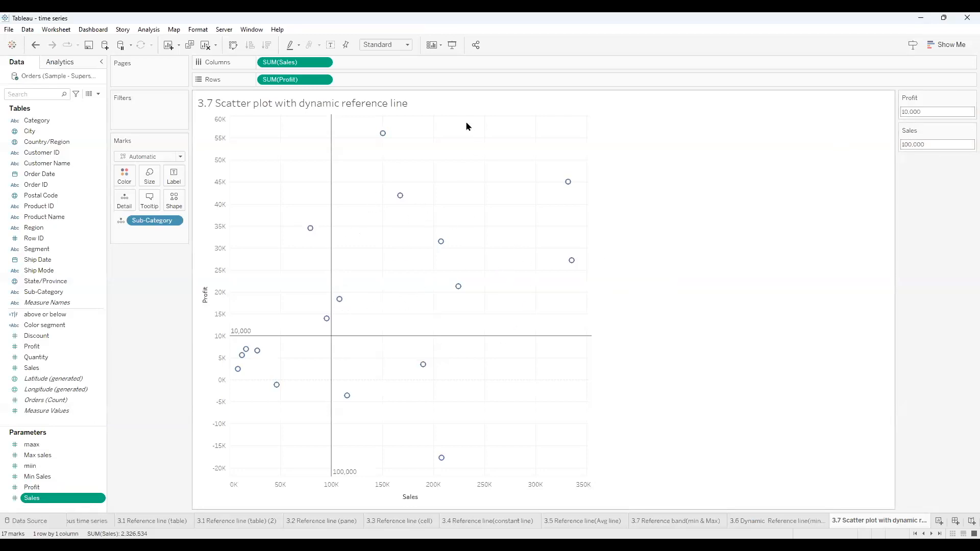
# Inspect the details of individual sub-category marks in the quadrants formed by the Sales and Profit reference lines.
pyautogui.moveTo(382, 137)
pyautogui.moveTo(237, 341)
pyautogui.moveTo(426, 368)
pyautogui.moveTo(276, 390)
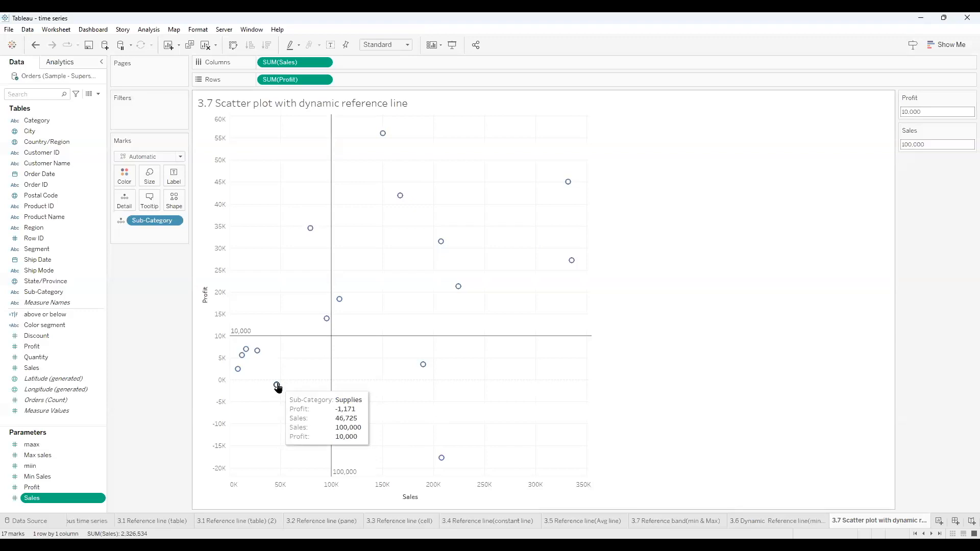
pyautogui.moveTo(309, 231)
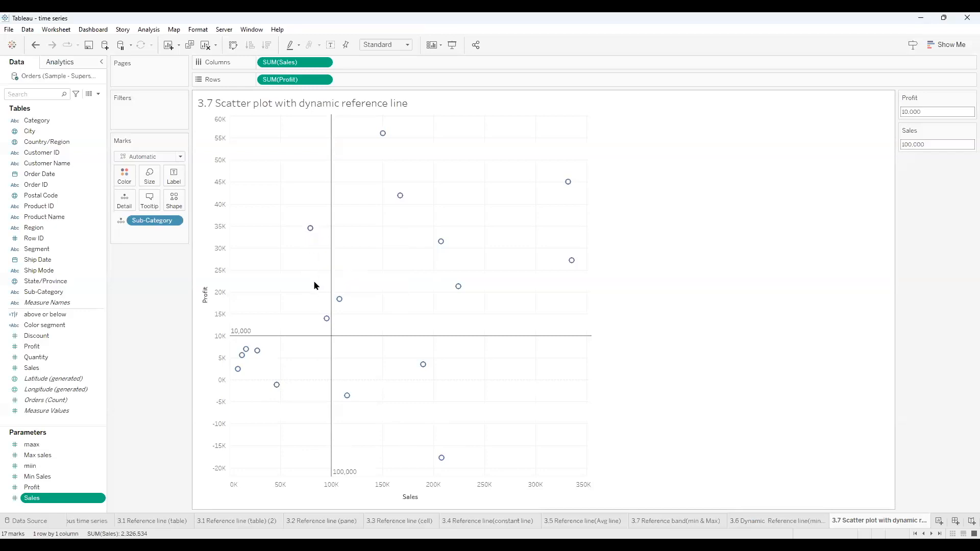
# Set the Sales parameter to 50,000 to move the Sales reference line on the scatter plot.
pyautogui.moveTo(331, 343)
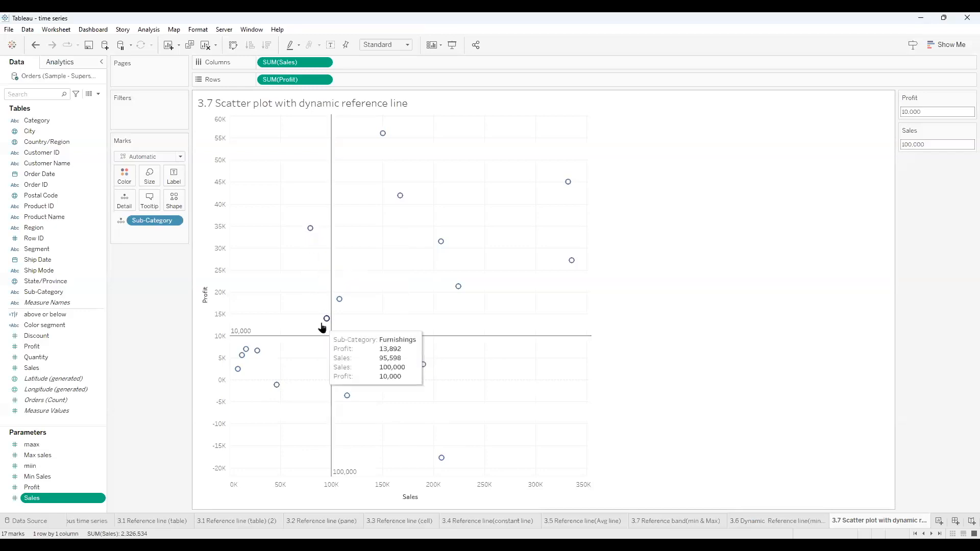
pyautogui.click(905, 144)
pyautogui.moveTo(905, 145); pyautogui.dragTo(903, 147)
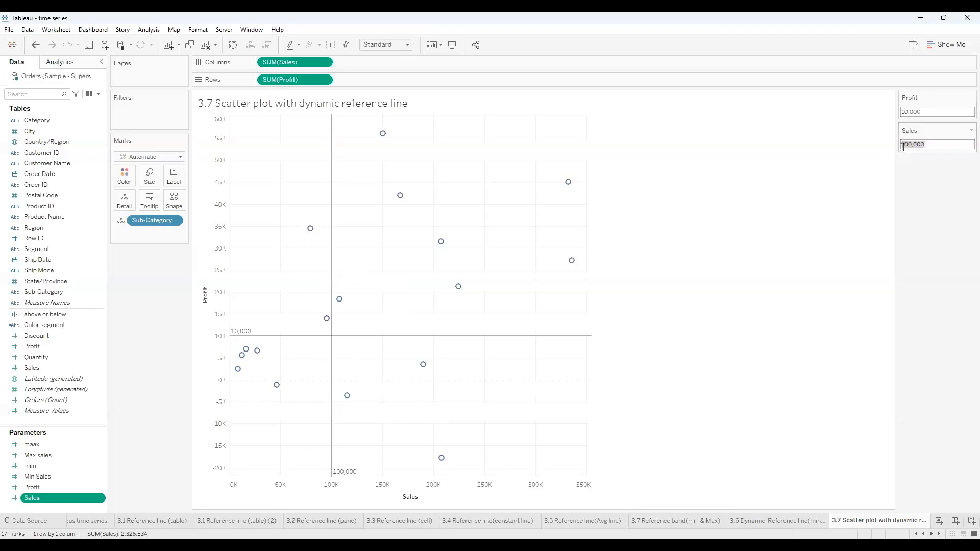
pyautogui.write('50,000')
pyautogui.press('Return')
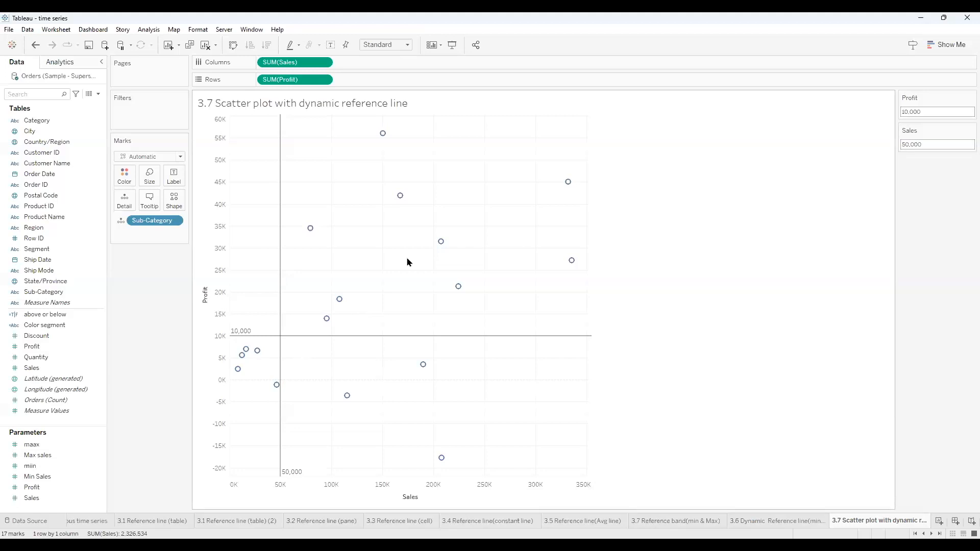
# Open the Color segment calculated field for editing and clear its entire formula.
pyautogui.rightClick(99, 326)
pyautogui.click(129, 390)
pyautogui.moveTo(521, 173); pyautogui.dragTo(486, 168)
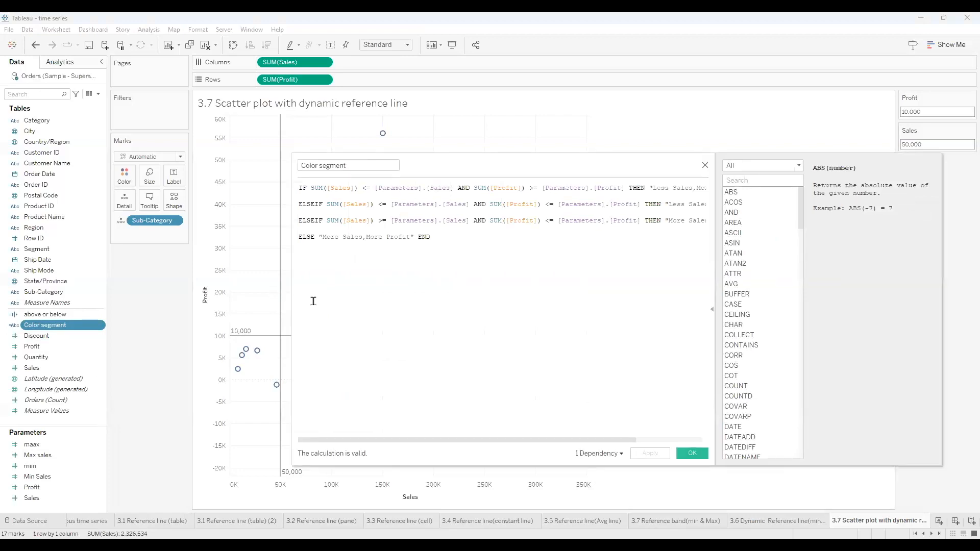
pyautogui.moveTo(167, 294); pyautogui.dragTo(163, 297)
pyautogui.moveTo(423, 173); pyautogui.dragTo(394, 223)
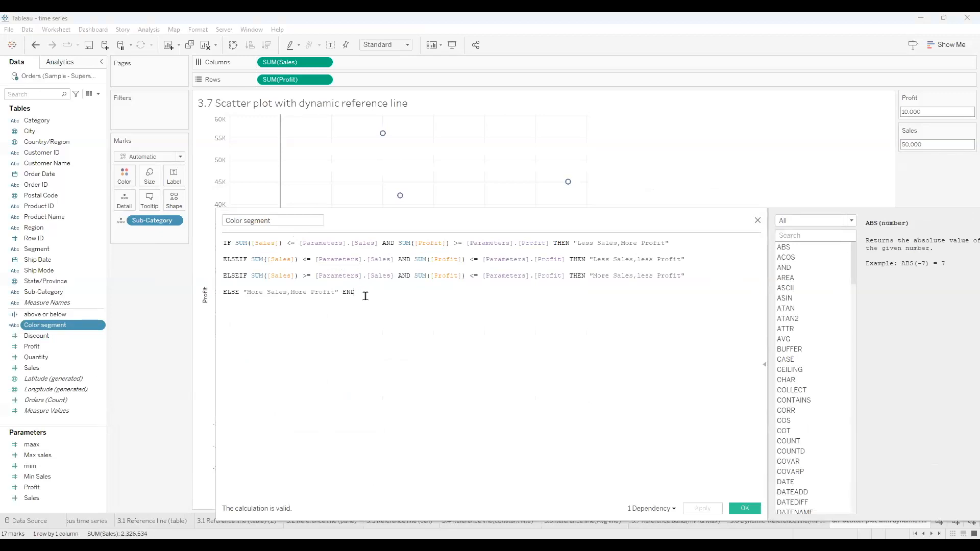
pyautogui.hotkey('ctrl', 'a')
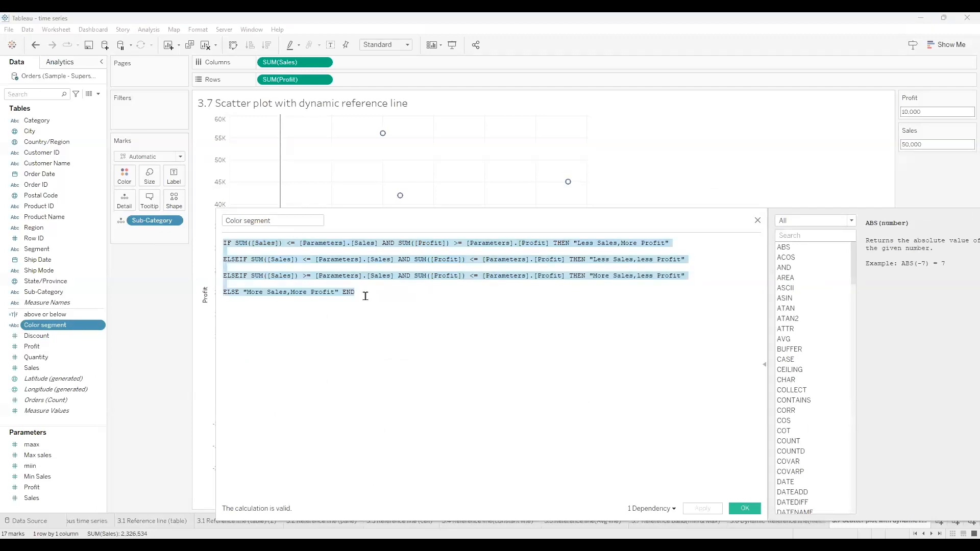
pyautogui.press('Delete')
# Start the Color segment formula with IF SUM([Sales]) <= [Parameters].[Sales].
pyautogui.write('I')
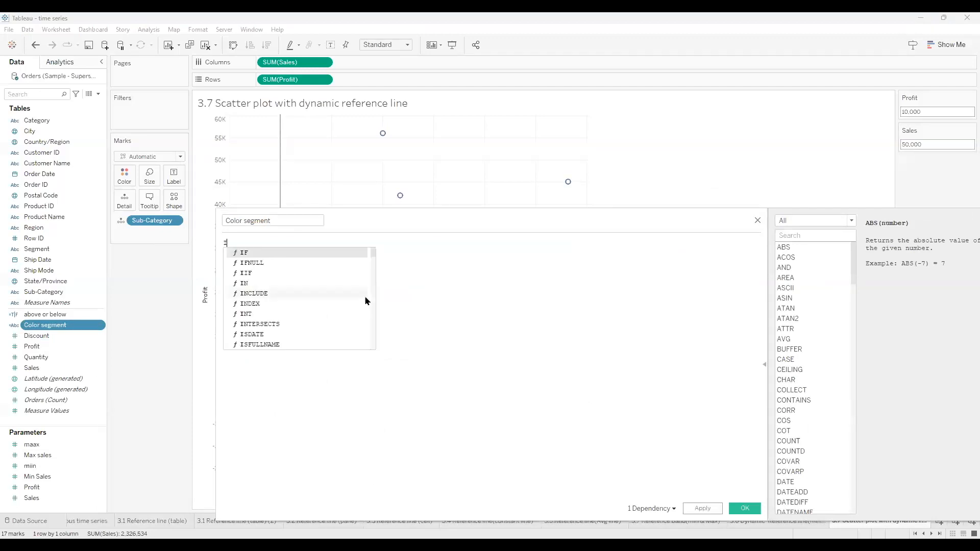
pyautogui.write('F S')
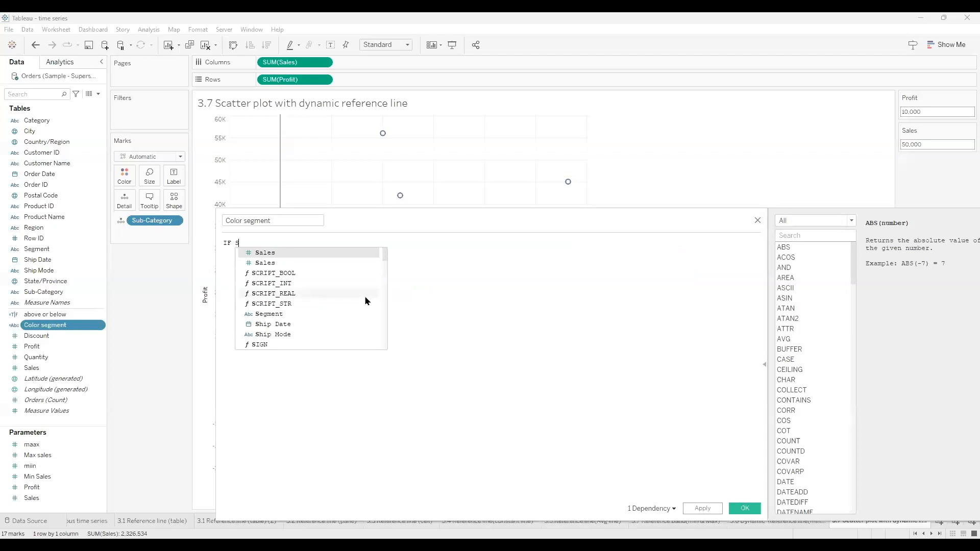
pyautogui.write('UM')
pyautogui.doubleClick(297, 255)
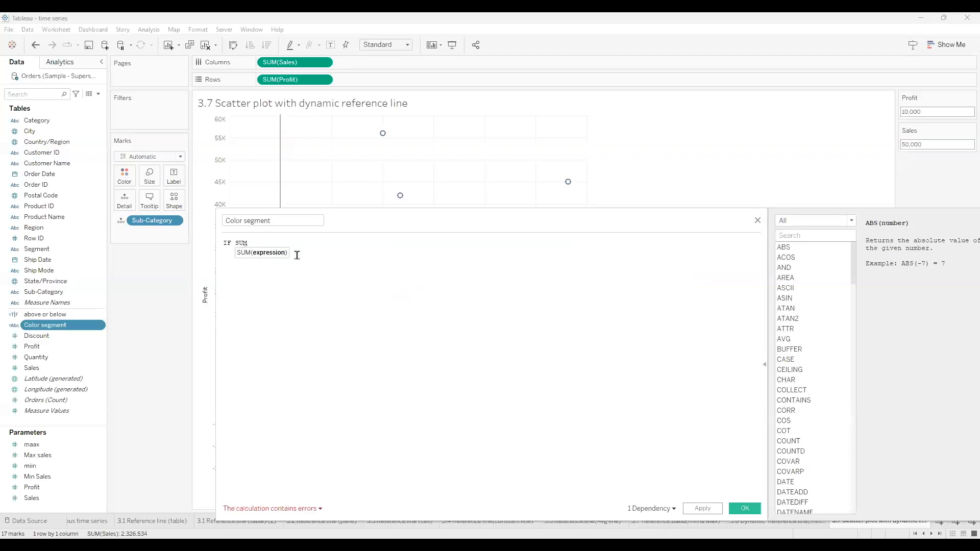
pyautogui.write('sales')
pyautogui.doubleClick(297, 256)
pyautogui.click(319, 246)
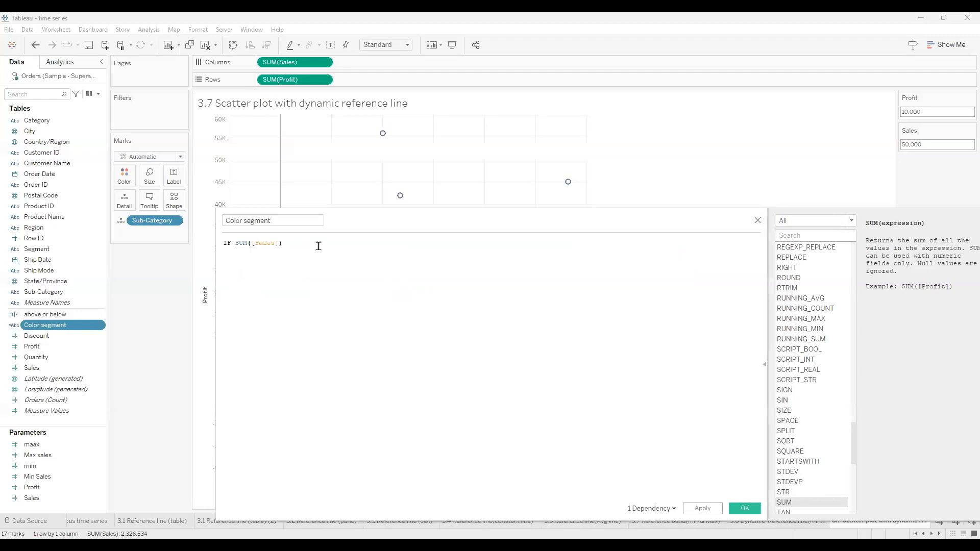
pyautogui.write('<=')
pyautogui.click(39, 499)
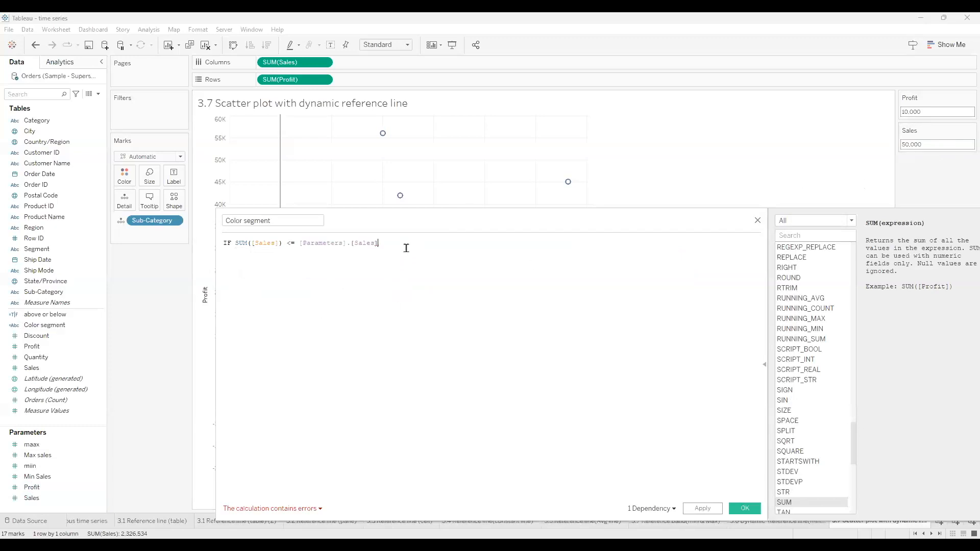
# Extend the IF condition with AND SUM([Profit]) <= [Parameters].[Profit] THEN.
pyautogui.write('ANS')
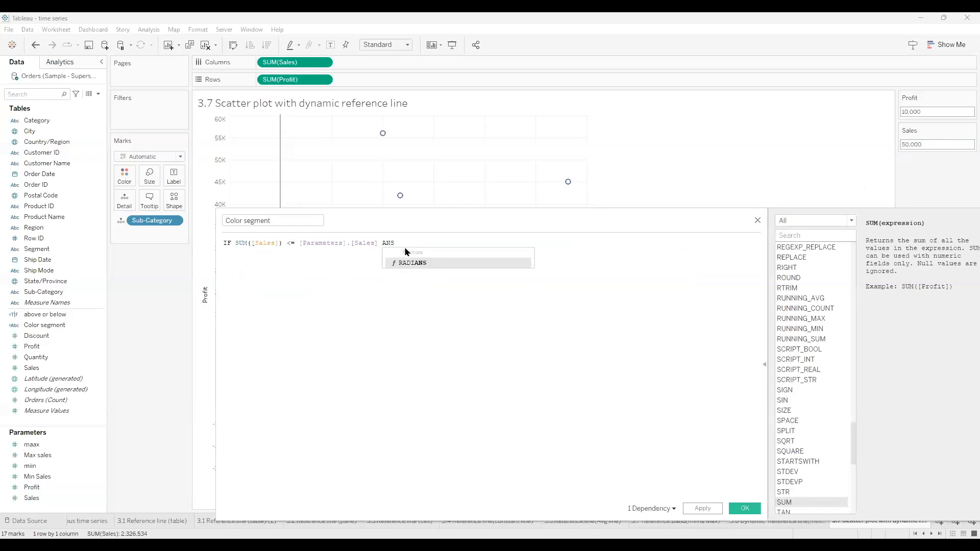
pyautogui.press('BackSpace')
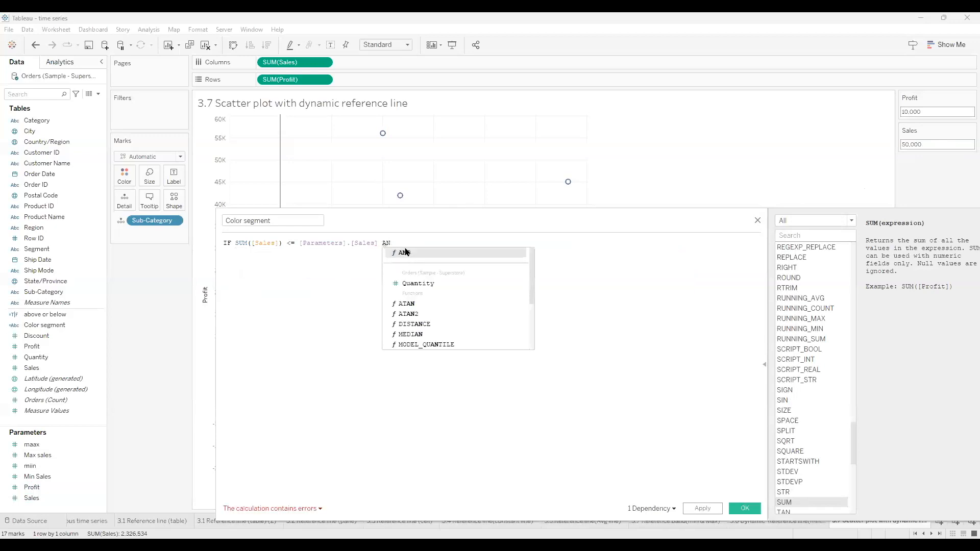
pyautogui.click(405, 252)
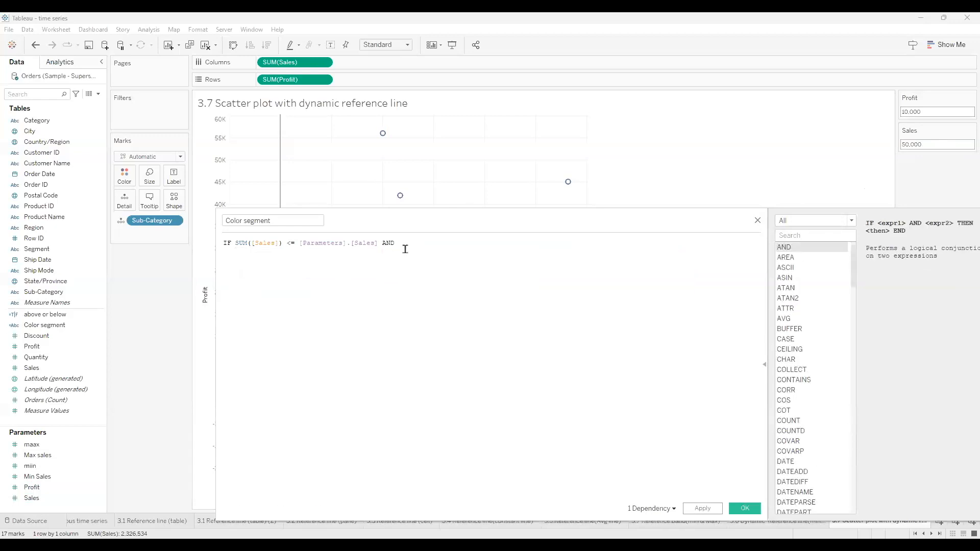
pyautogui.write('SUM')
pyautogui.click(405, 252)
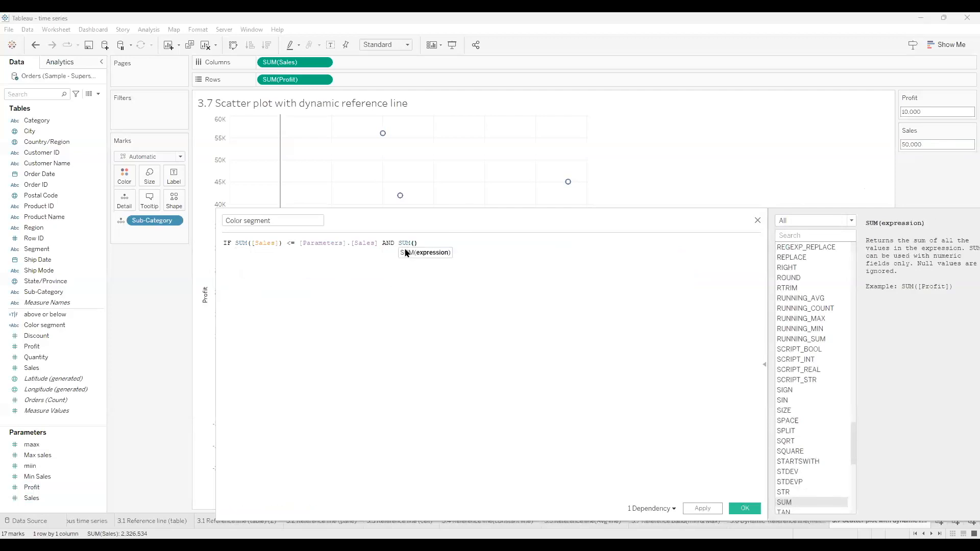
pyautogui.write('Pro')
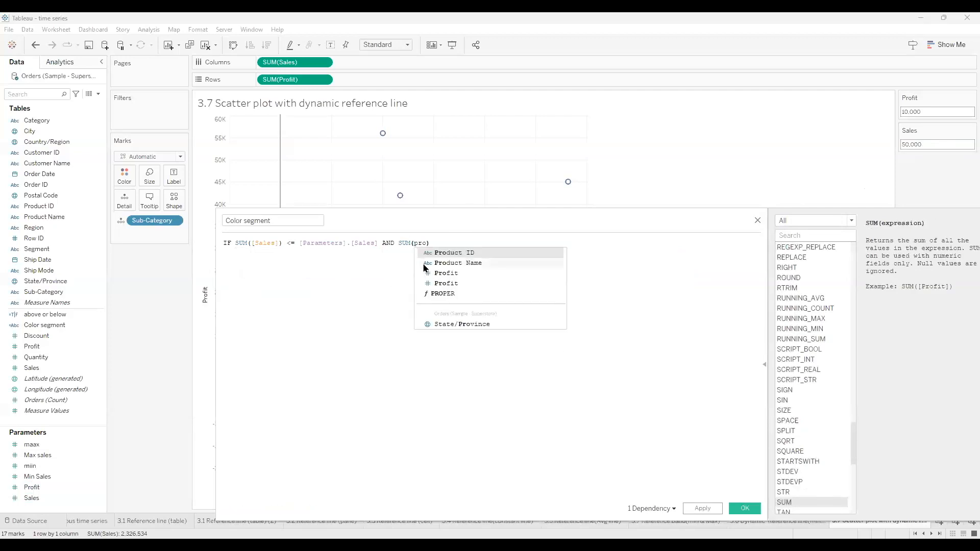
pyautogui.press('Return')
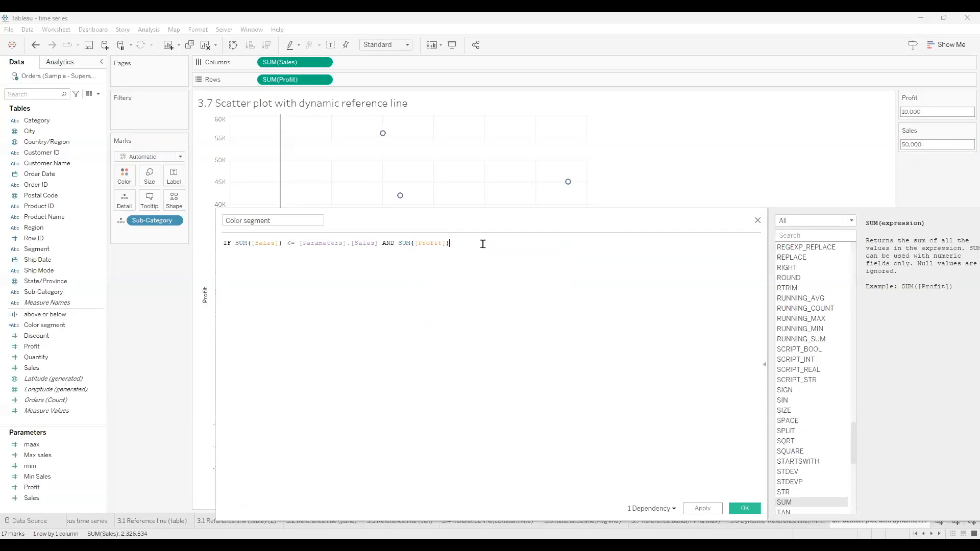
pyautogui.write('<=')
pyautogui.click(39, 489)
pyautogui.moveTo(39, 489); pyautogui.dragTo(576, 282)
pyautogui.write('the')
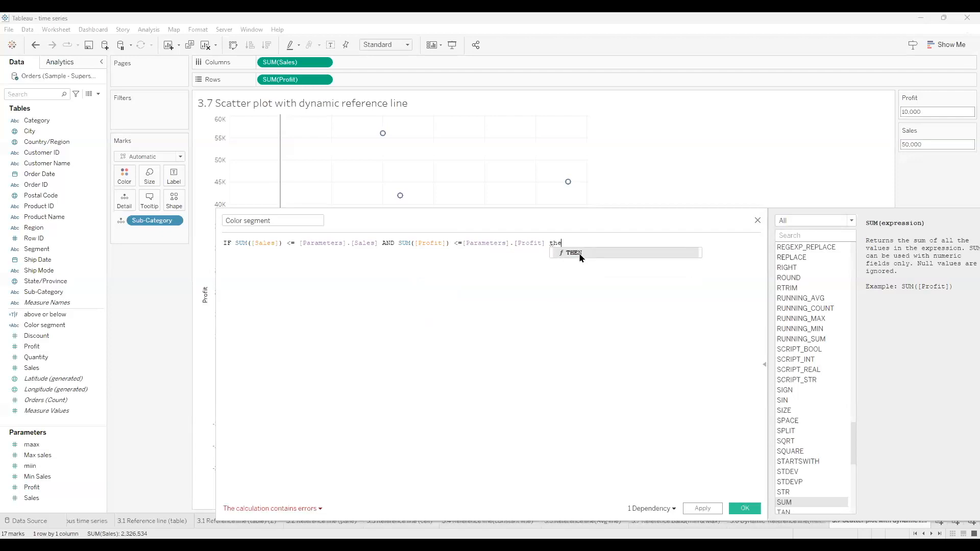
pyautogui.click(580, 253)
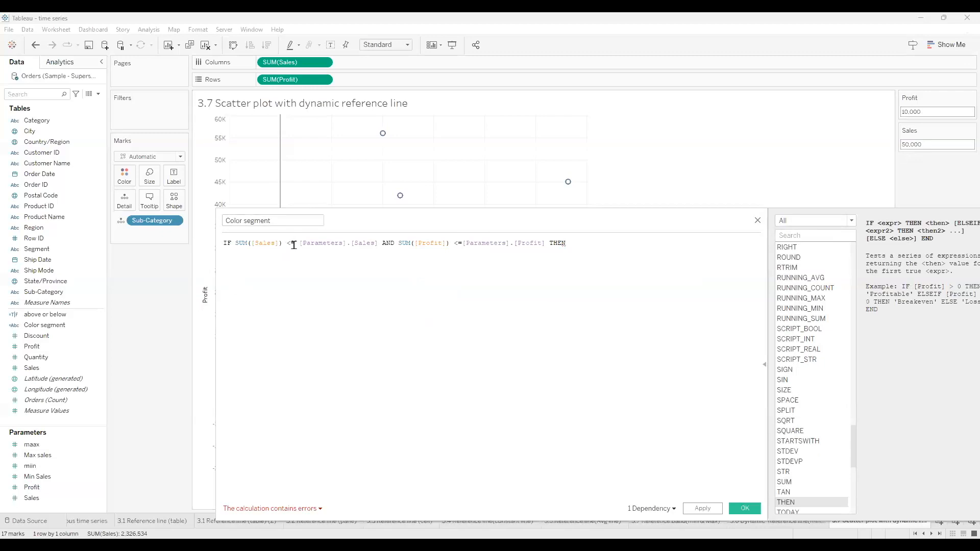
pyautogui.click(294, 245)
pyautogui.press('BackSpace')
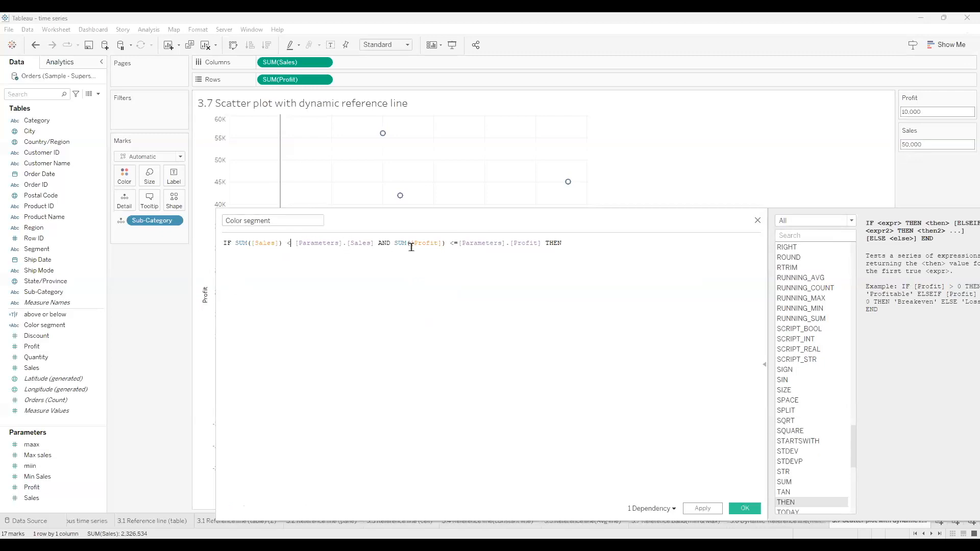
pyautogui.click(458, 245)
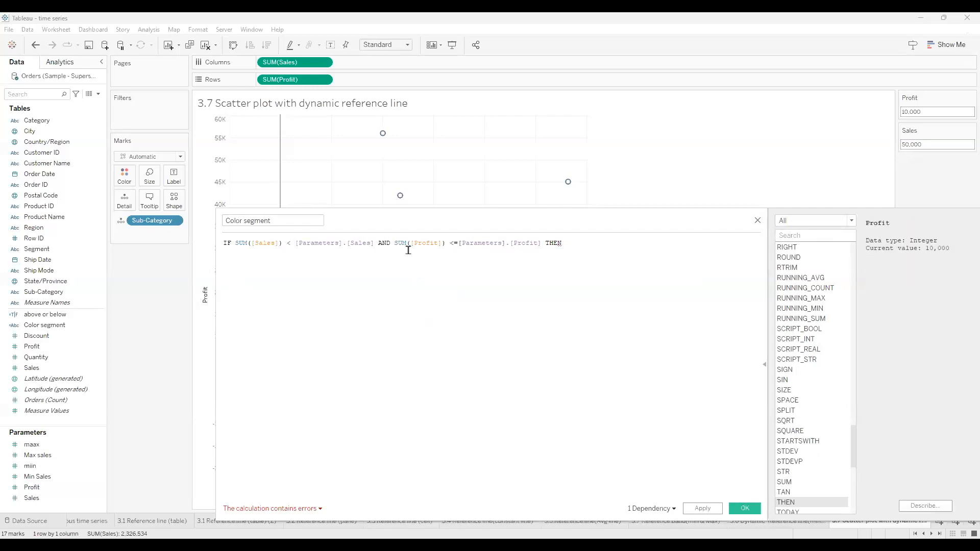
pyautogui.click(291, 242)
pyautogui.write('=')
pyautogui.click(612, 247)
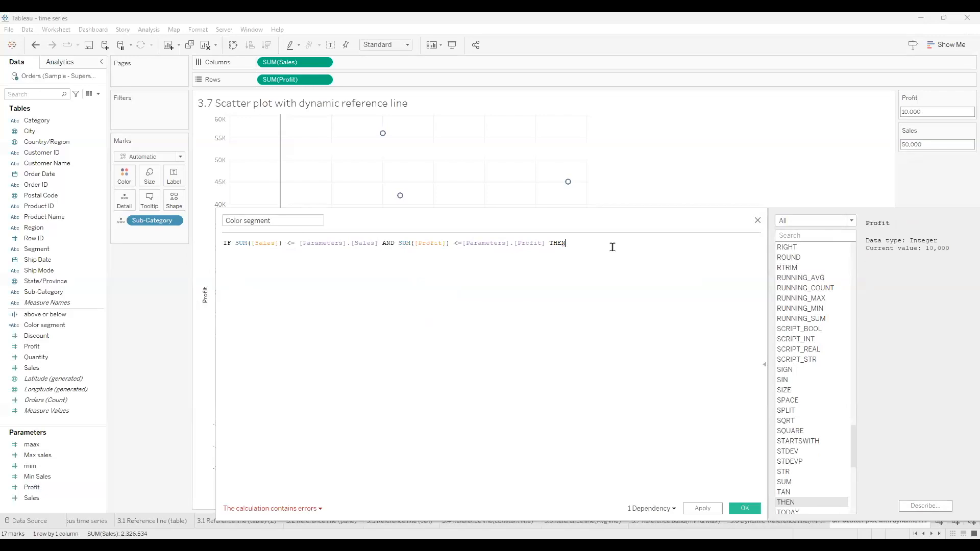
# Enter "Less profit,less sales" as the result of the IF branch.
pyautogui.write('"')
pyautogui.write('Less')
pyautogui.write(' profit')
pyautogui.write(',less')
pyautogui.write(' sakl')
pyautogui.press('BackSpace')
pyautogui.press('BackSpace')
pyautogui.write('les"')
# Add an ELSEIF line to the formula containing a copy of the first branch's condition and result.
pyautogui.moveTo(236, 244); pyautogui.dragTo(671, 243)
pyautogui.hotkey('ctrl', 'c')
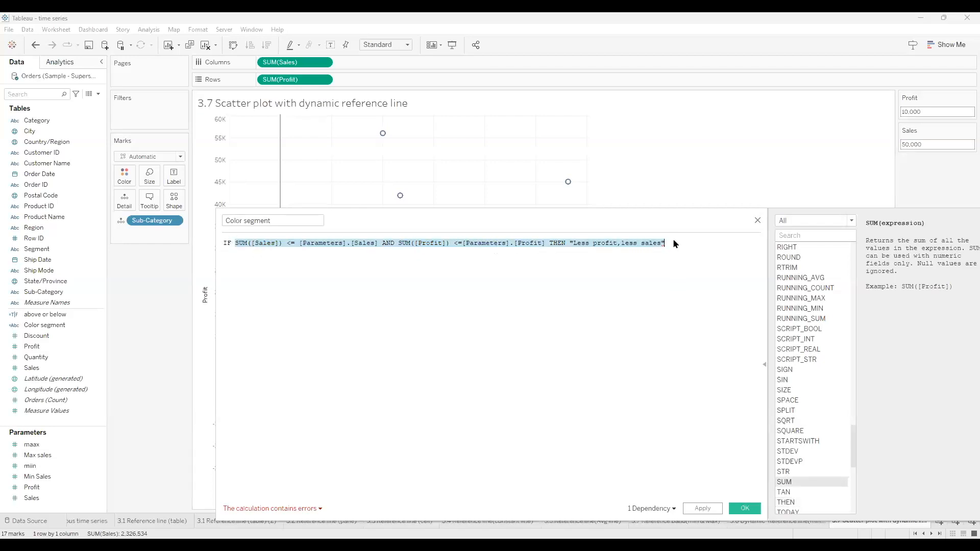
pyautogui.click(670, 240)
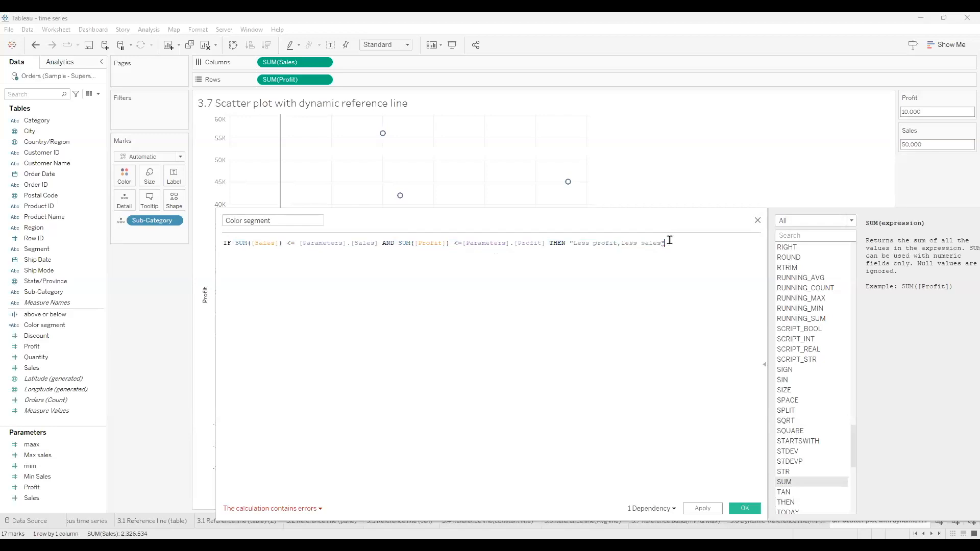
pyautogui.press('Return')
pyautogui.write('E')
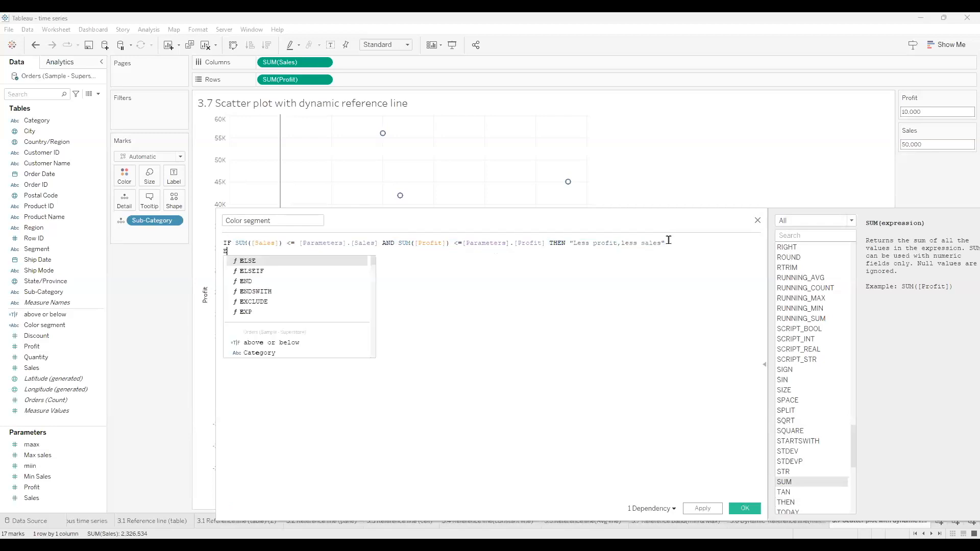
pyautogui.write('S')
pyautogui.press('BackSpace')
pyautogui.click(271, 273)
pyautogui.hotkey('ctrl', 'v')
# Change the second branch's Sales comparison to >= and its result to "Less profit,more sales".
pyautogui.click(306, 251)
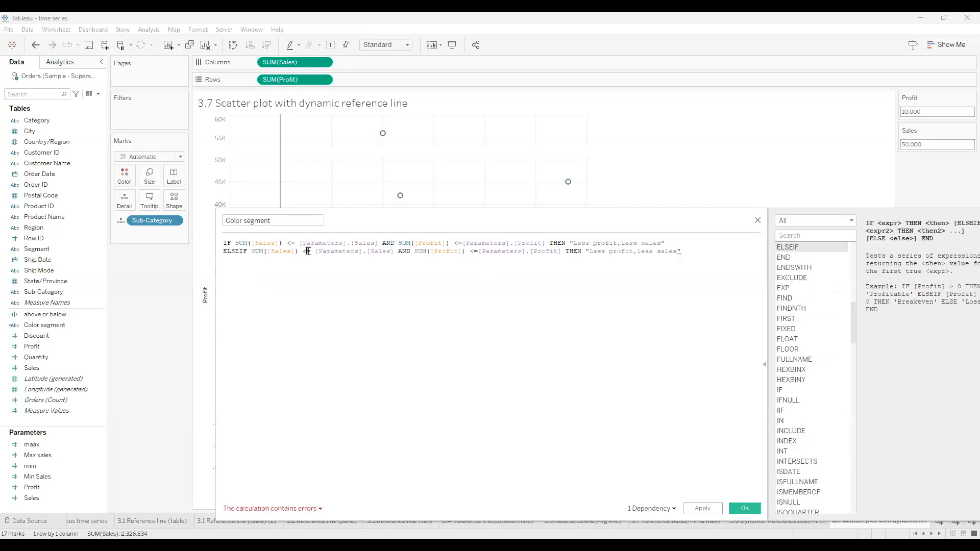
pyautogui.press('BackSpace')
pyautogui.write('>')
pyautogui.click(652, 252)
pyautogui.press('BackSpace')
pyautogui.press('BackSpace')
pyautogui.press('BackSpace')
pyautogui.press('BackSpace')
pyautogui.write('more')
# Add a second ELSEIF line with another copy of the first branch's condition and result.
pyautogui.click(687, 250)
pyautogui.press('Return')
pyautogui.write('w')
pyautogui.press('BackSpace')
pyautogui.write('el')
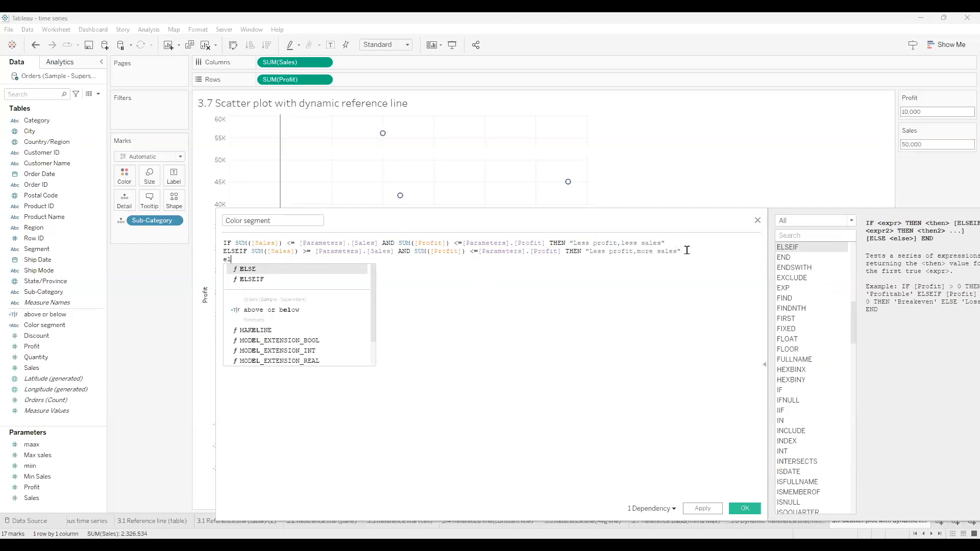
pyautogui.click(342, 276)
pyautogui.hotkey('ctrl', 'v')
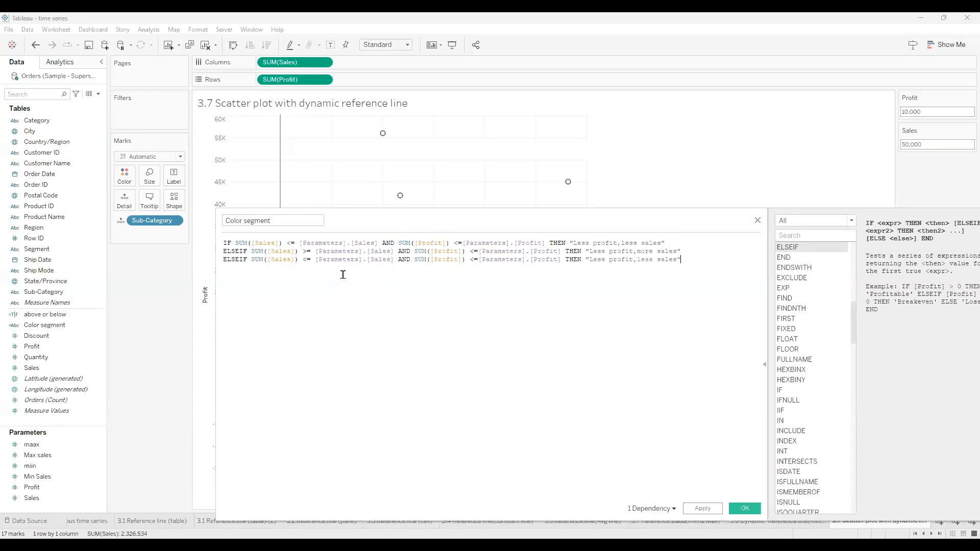
# Change both the Sales and Profit comparisons in the third branch to >=.
pyautogui.click(305, 260)
pyautogui.press('BackSpace')
pyautogui.write('>')
pyautogui.click(473, 259)
pyautogui.press('BackSpace')
pyautogui.write('>')
# Change the third branch's result text to "more profit,more sales".
pyautogui.click(603, 258)
pyautogui.press('BackSpace')
pyautogui.press('BackSpace')
pyautogui.press('BackSpace')
pyautogui.press('BackSpace')
pyautogui.write('more')
pyautogui.click(653, 259)
pyautogui.press('BackSpace')
pyautogui.press('BackSpace')
pyautogui.press('BackSpace')
pyautogui.press('BackSpace')
pyautogui.write('sales')
pyautogui.press('BackSpace')
pyautogui.press('BackSpace')
pyautogui.press('BackSpace')
pyautogui.press('BackSpace')
pyautogui.press('BackSpace')
pyautogui.write('more')
# Add an ELSE line with a copy of the "more profit,more sales" result text.
pyautogui.press('Return')
pyautogui.write('EL')
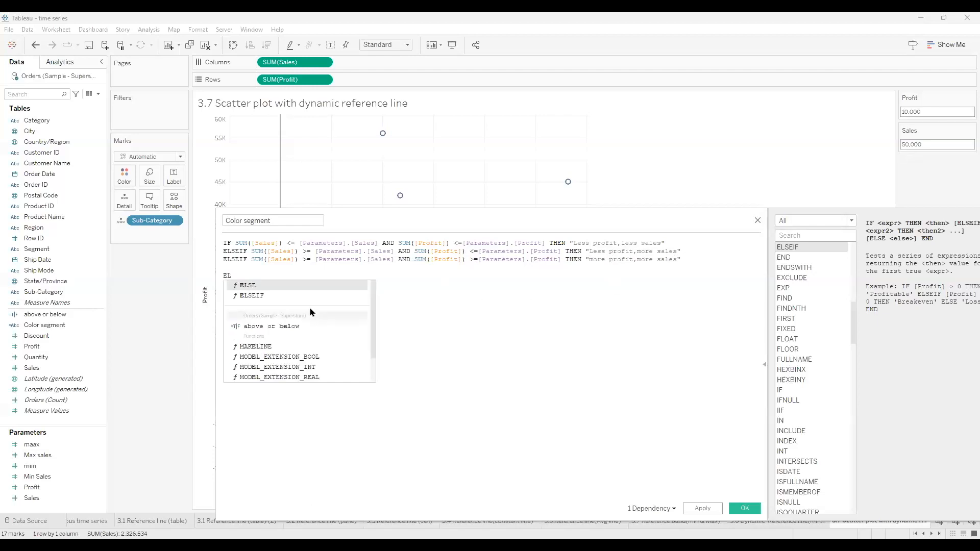
pyautogui.click(312, 287)
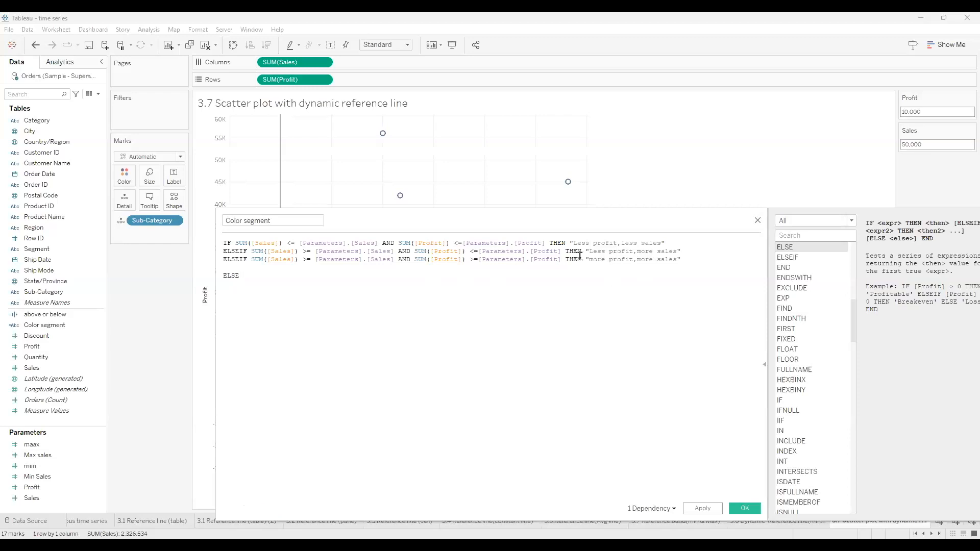
pyautogui.moveTo(584, 259); pyautogui.dragTo(684, 260)
pyautogui.hotkey('ctrl', 'c')
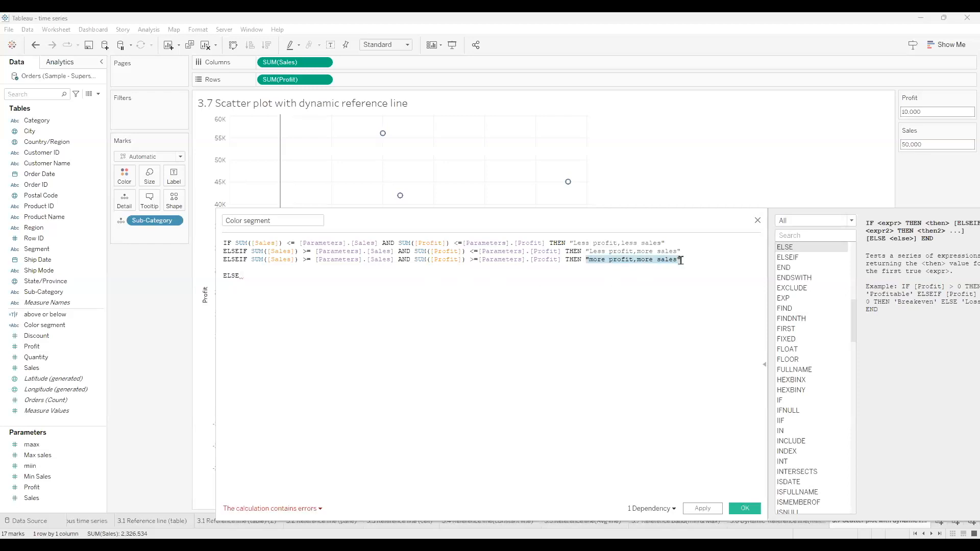
pyautogui.click(286, 273)
pyautogui.hotkey('ctrl', 'v')
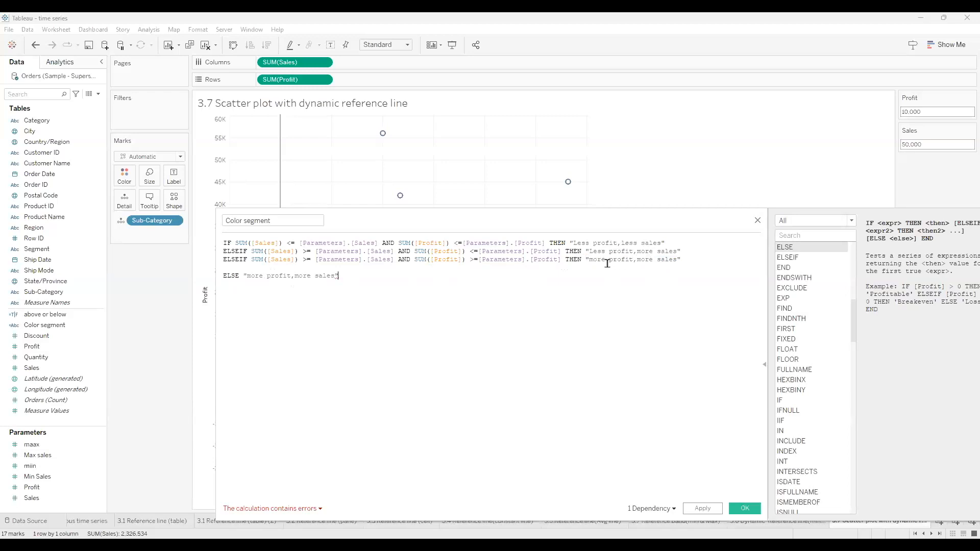
# Change the ELSE result text to "more sales,less profit".
pyautogui.click(290, 275)
pyautogui.press('BackSpace')
pyautogui.press('BackSpace')
pyautogui.press('BackSpace')
pyautogui.press('BackSpace')
pyautogui.press('BackSpace')
pyautogui.press('BackSpace')
pyautogui.write('sales')
pyautogui.press('BackSpace')
pyautogui.press('BackSpace')
pyautogui.press('BackSpace')
pyautogui.press('BackSpace')
pyautogui.press('BackSpace')
pyautogui.press('BackSpace')
pyautogui.press('BackSpace')
pyautogui.press('BackSpace')
pyautogui.press('BackSpace')
pyautogui.press('BackSpace')
pyautogui.write('less profit')
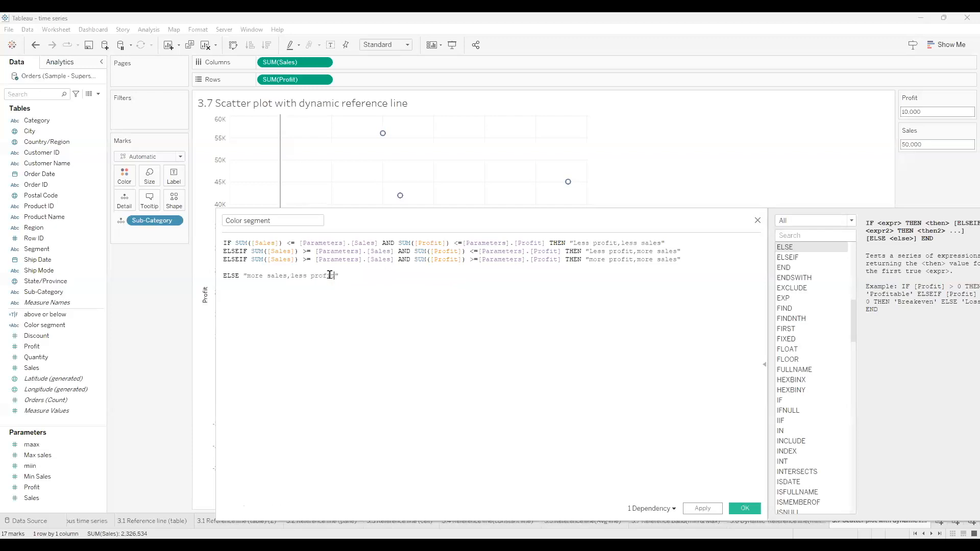
# Finish the Color segment formula with END and color the scatter plot marks by that field.
pyautogui.click(360, 276)
pyautogui.write('END')
pyautogui.moveTo(57, 327); pyautogui.dragTo(126, 186)
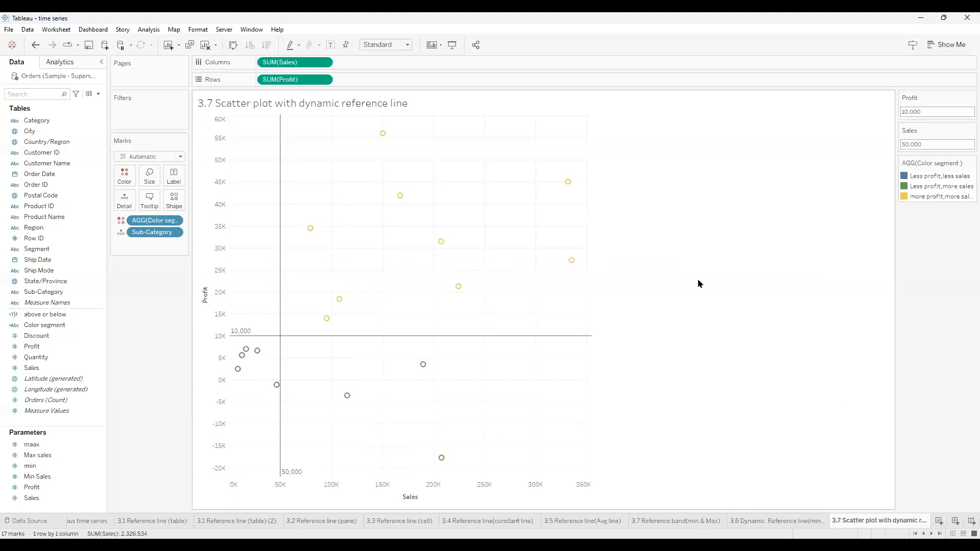
# Set the Sales parameter to 150,000 to shift the reference line and recolor the quadrants.
pyautogui.click(902, 145)
pyautogui.click(902, 146)
pyautogui.write('1')
pyautogui.press('Return')
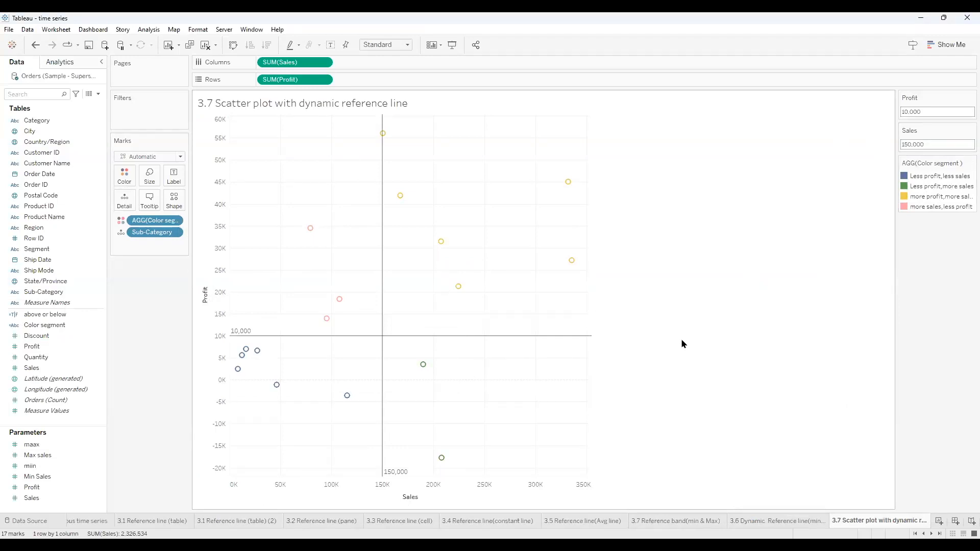
# Review the Color segment calculation and the result texts assigned to each profit and sales combination.
pyautogui.click(97, 327)
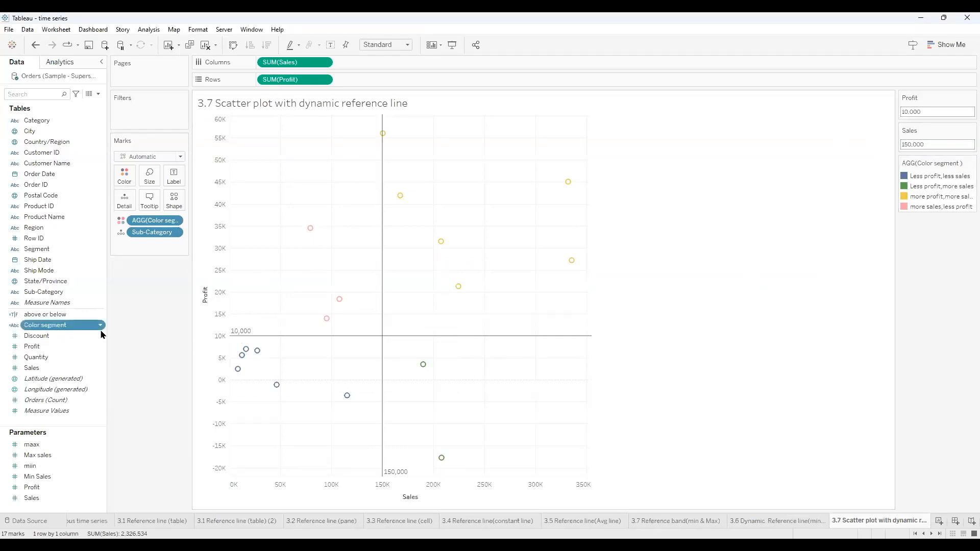
pyautogui.click(100, 325)
pyautogui.click(143, 159)
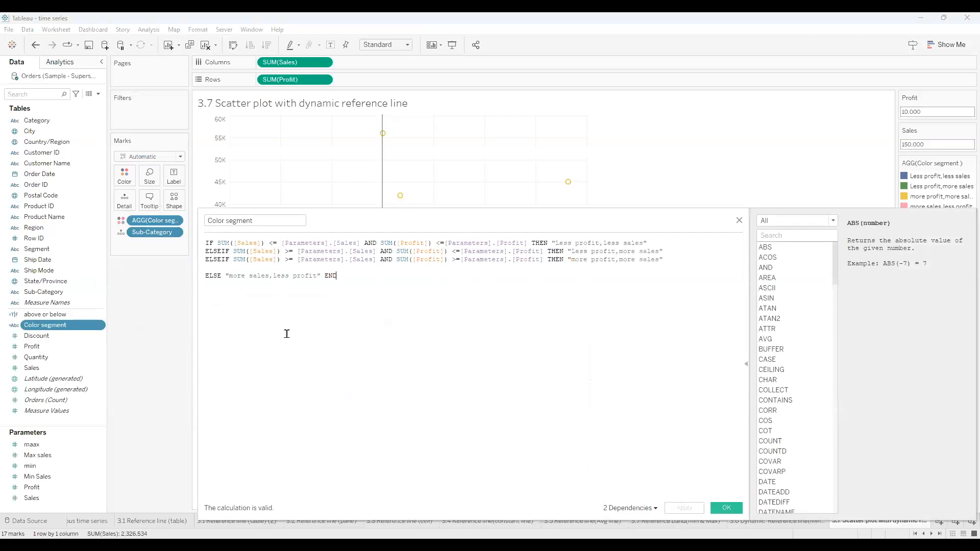
pyautogui.moveTo(397, 230); pyautogui.dragTo(378, 192)
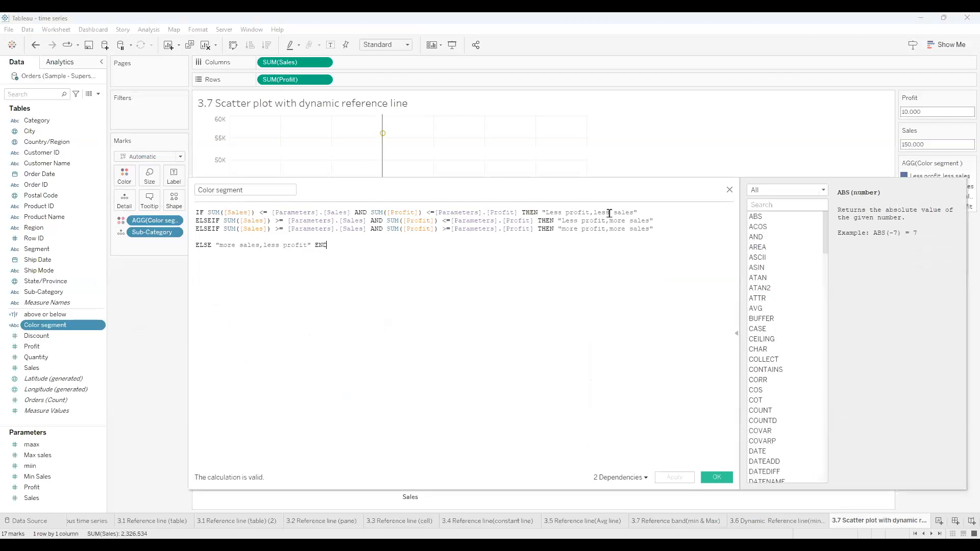
pyautogui.click(712, 481)
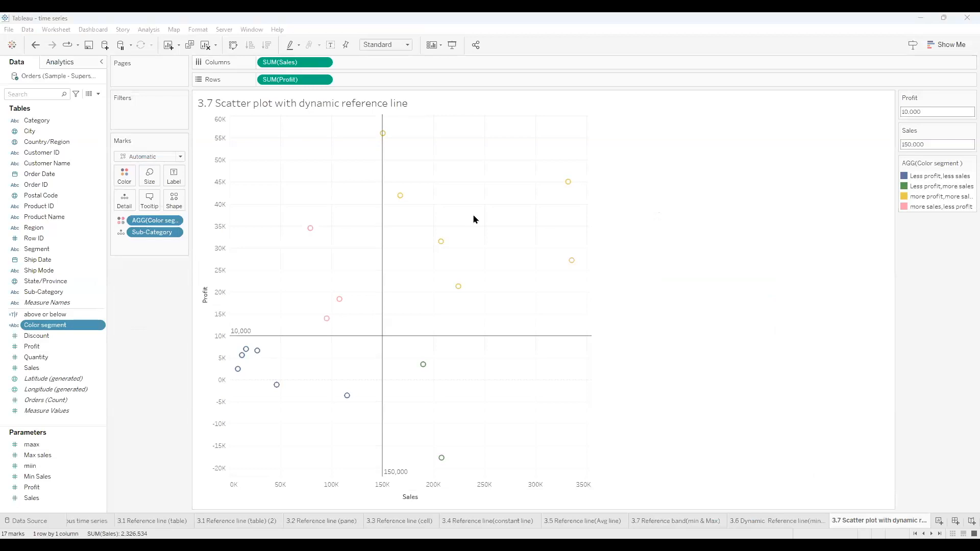
# Examine each IF, ELSEIF and ELSE condition of the Color segment formula against the Sales and Profit parameters.
pyautogui.click(101, 326)
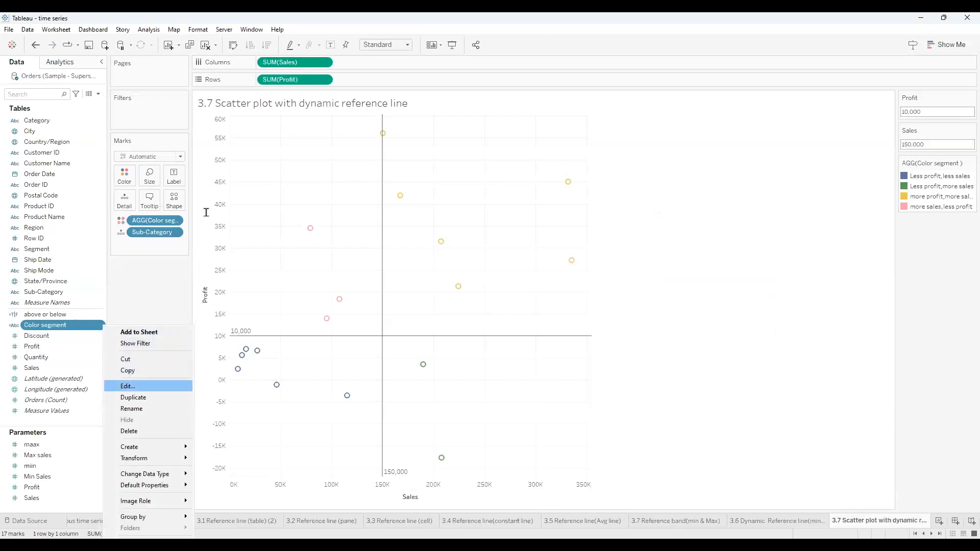
pyautogui.press('Return')
pyautogui.moveTo(208, 212); pyautogui.dragTo(518, 212)
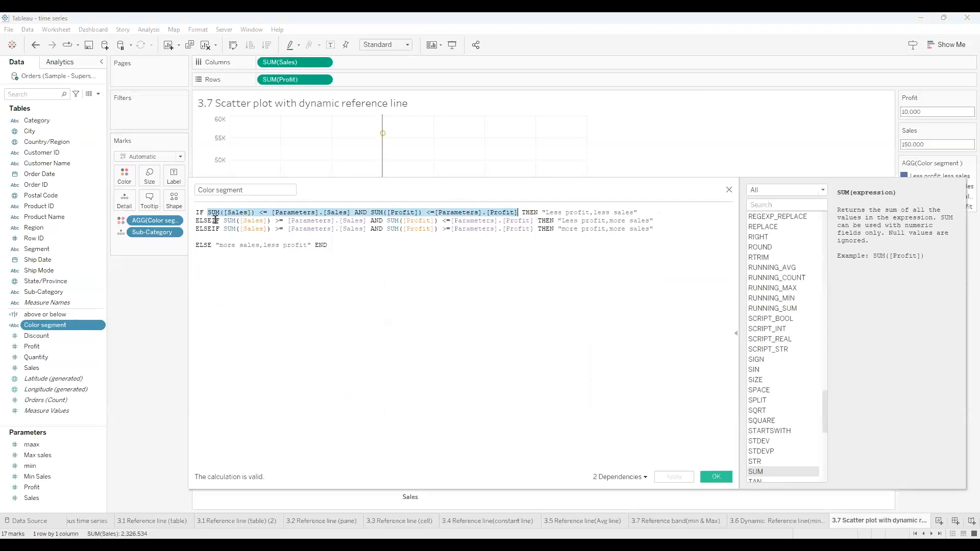
pyautogui.moveTo(223, 220); pyautogui.dragTo(438, 212)
pyautogui.moveTo(225, 230); pyautogui.dragTo(434, 235)
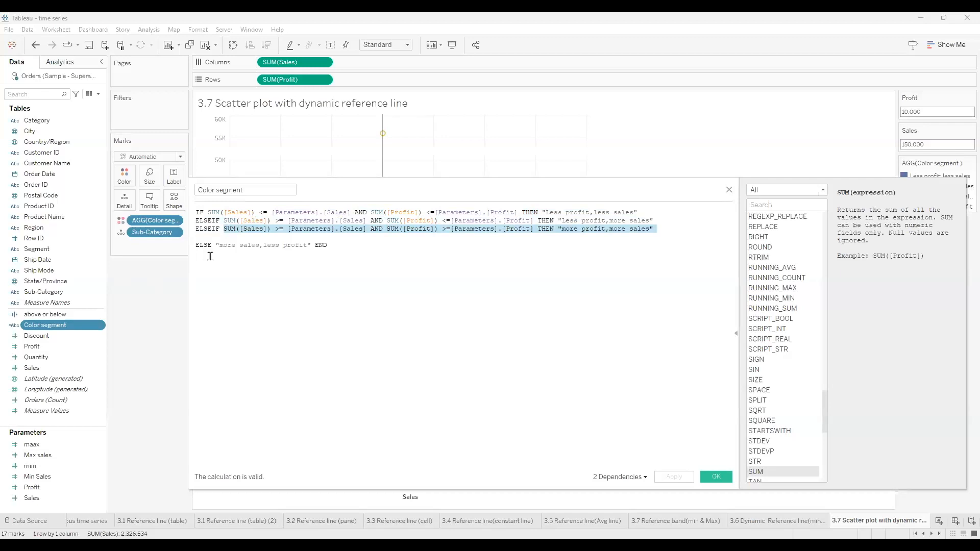
pyautogui.click(237, 245)
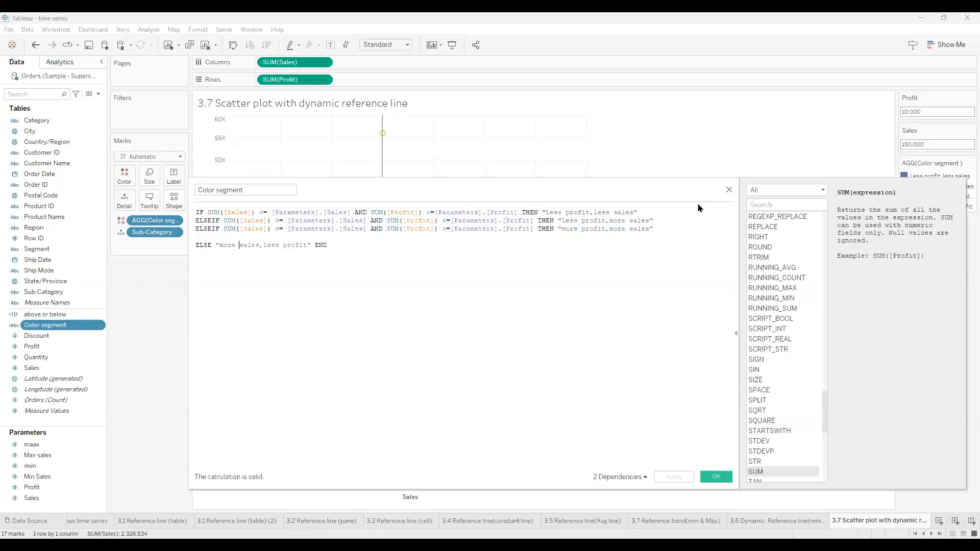
pyautogui.click(541, 212)
pyautogui.moveTo(551, 210); pyautogui.dragTo(651, 208)
pyautogui.click(650, 208)
pyautogui.click(717, 477)
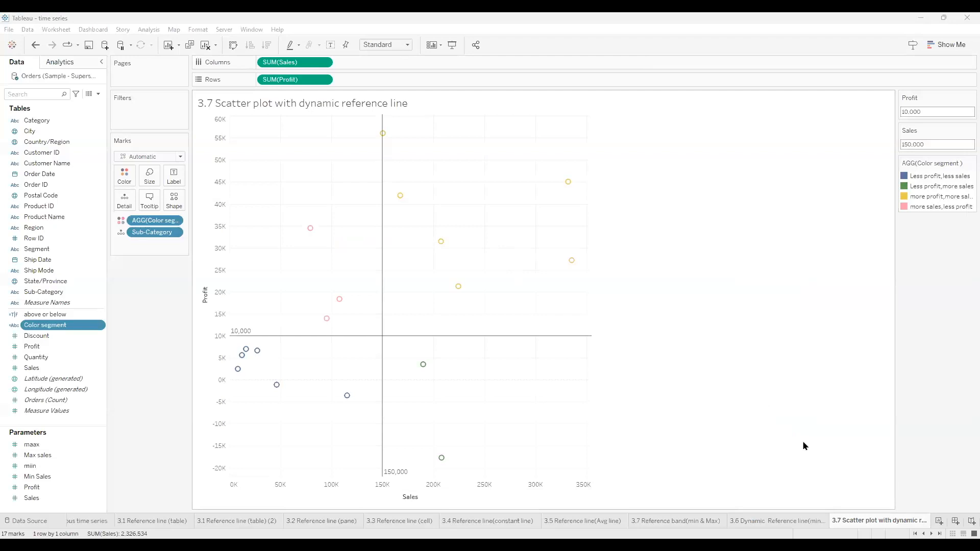
# Go to the 4.1 Dual axis worksheet and clear its existing chart.
pyautogui.click(931, 534)
pyautogui.click(931, 534)
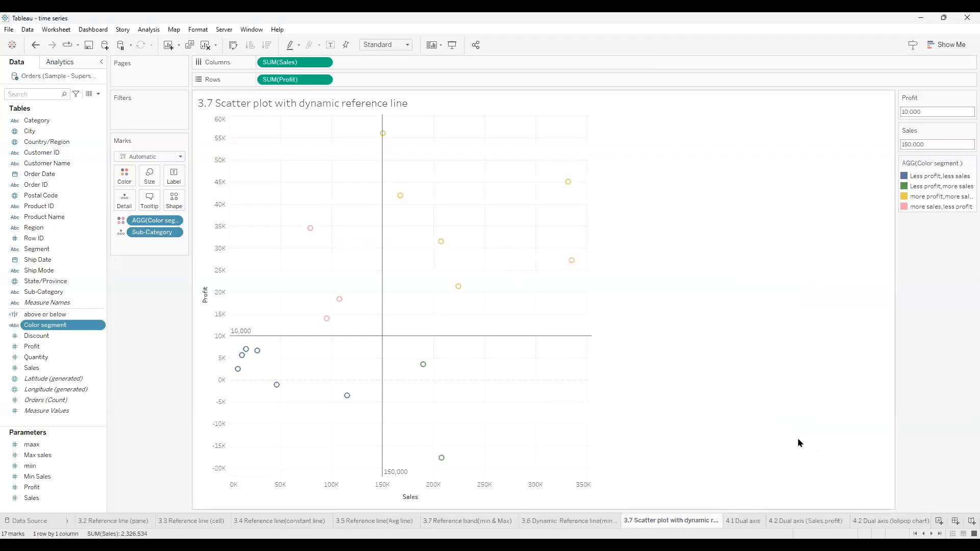
pyautogui.click(743, 520)
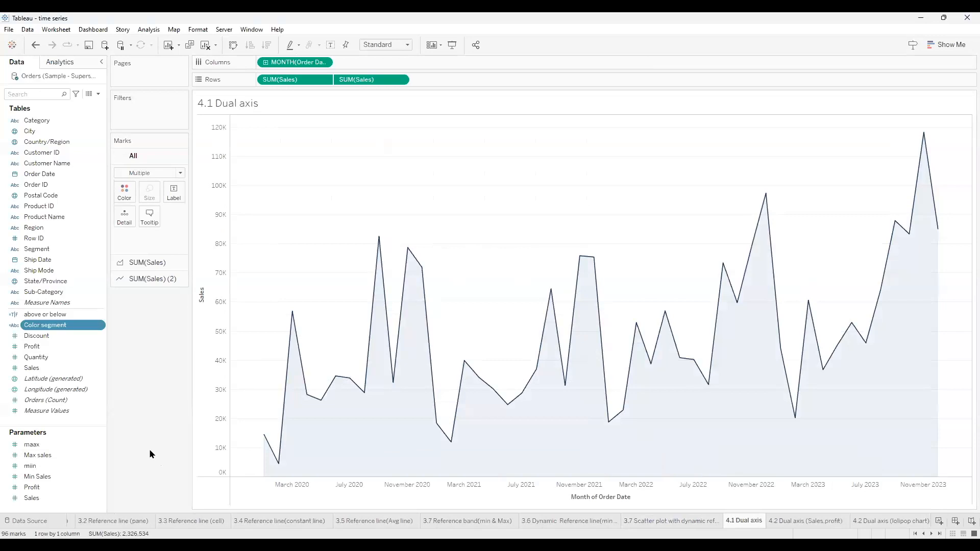
pyautogui.moveTo(721, 464)
pyautogui.doubleClick(689, 520)
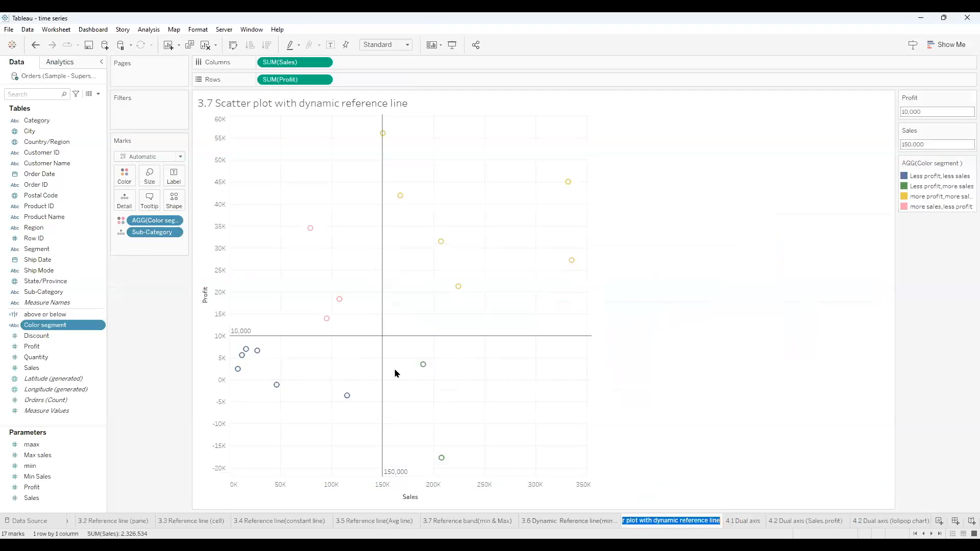
pyautogui.click(814, 521)
pyautogui.click(750, 521)
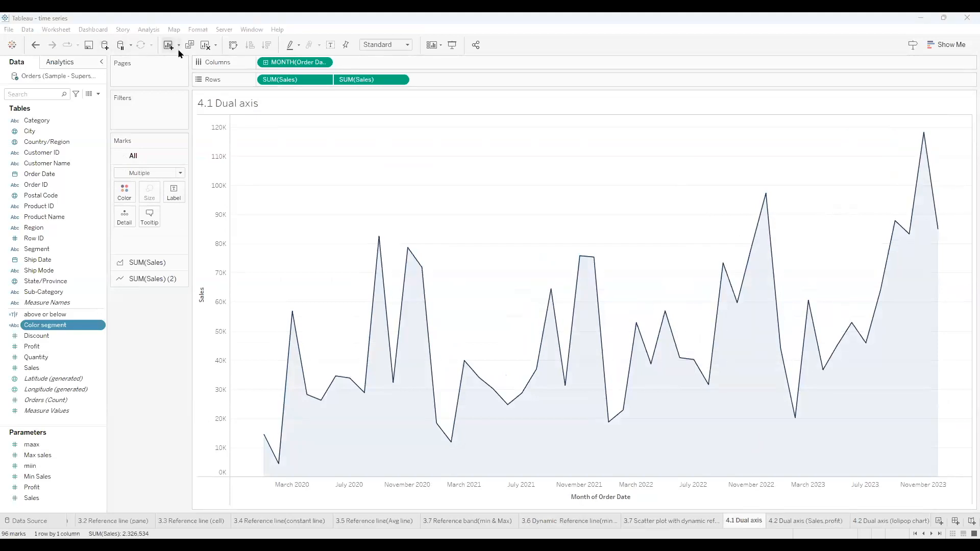
pyautogui.click(205, 46)
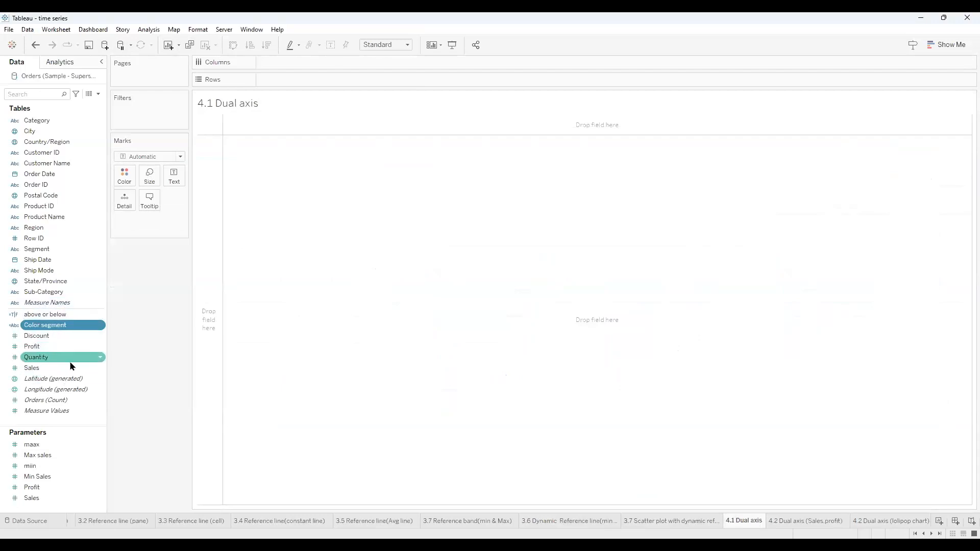
# Build a line chart with Sales on Rows and Order Date on Columns.
pyautogui.moveTo(74, 368); pyautogui.dragTo(385, 82)
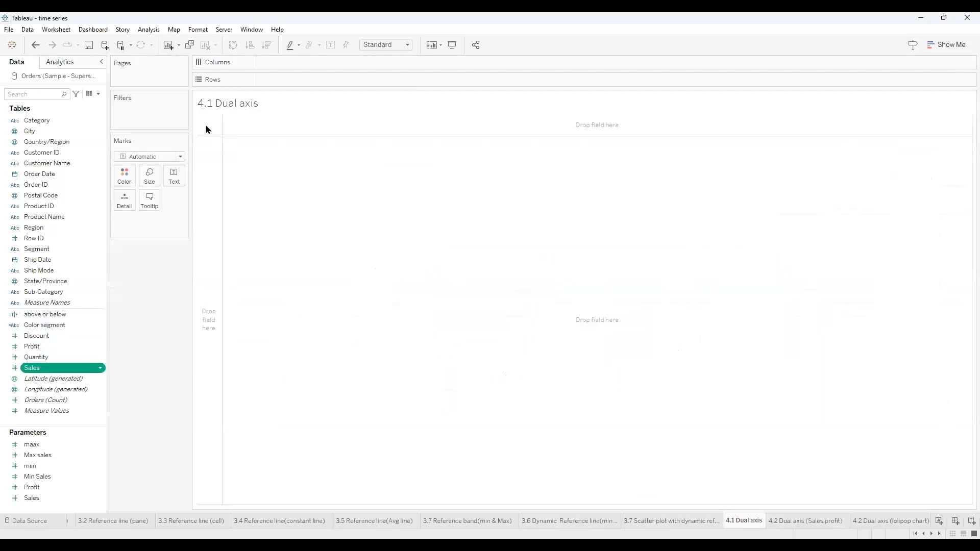
pyautogui.click(56, 174)
pyautogui.moveTo(56, 174); pyautogui.dragTo(355, 60)
# Set Order Date on Columns to continuous month (the May 2015 format).
pyautogui.doubleClick(324, 61)
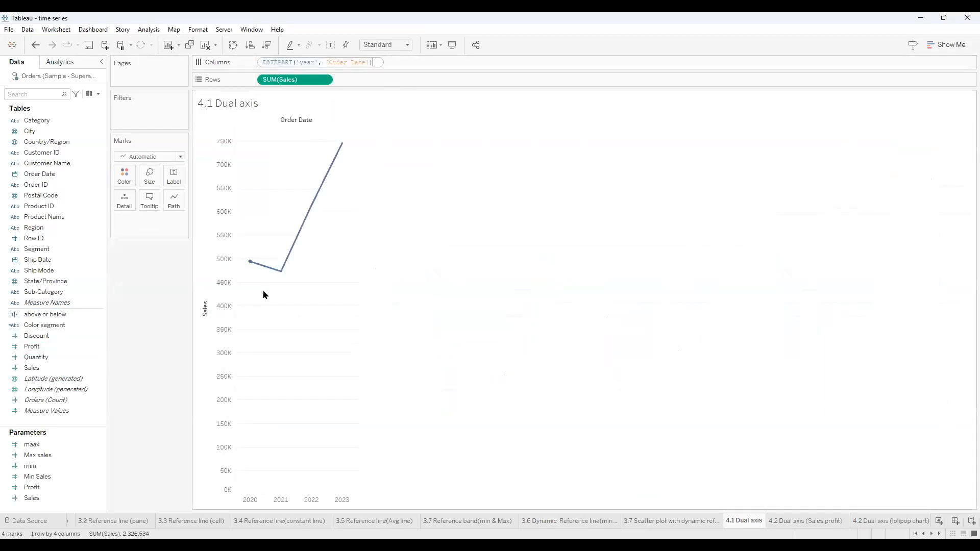
pyautogui.click(376, 93)
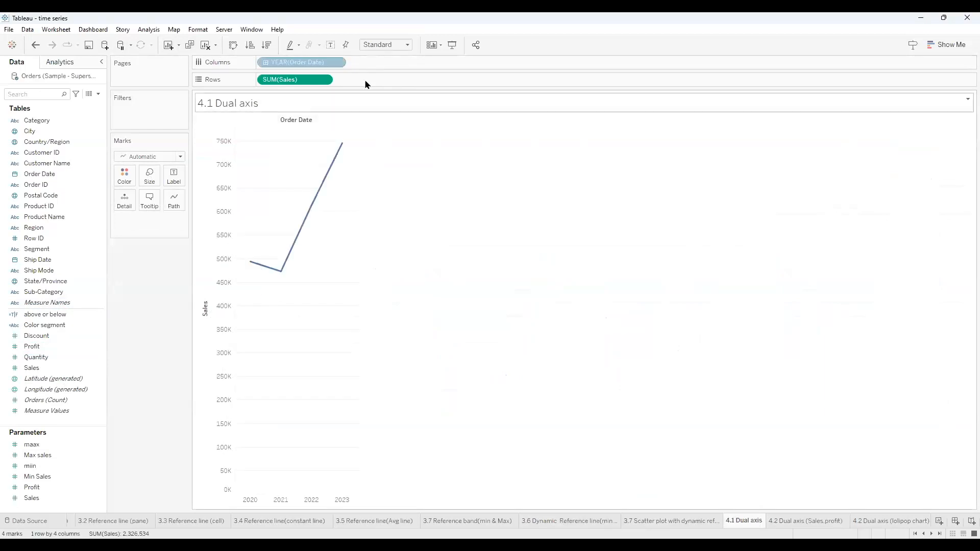
pyautogui.click(325, 63)
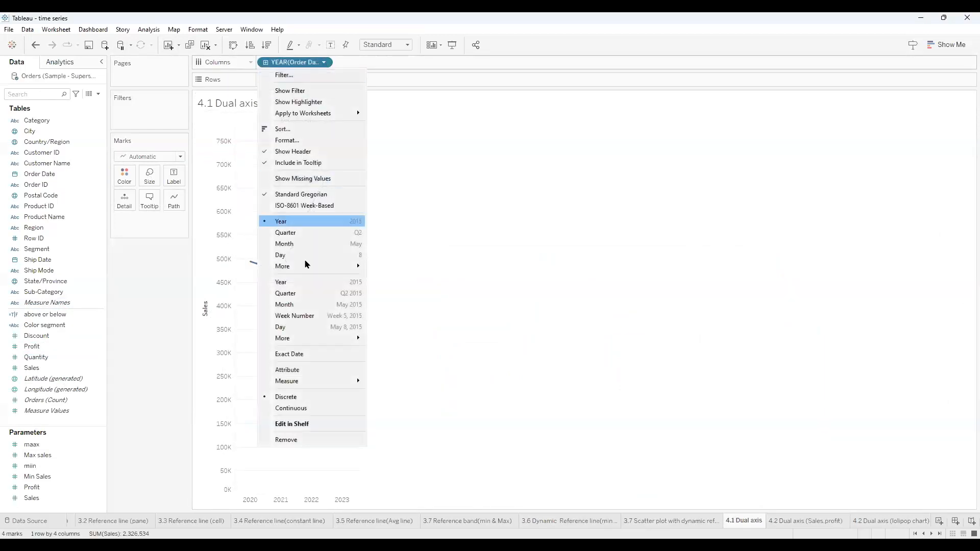
pyautogui.click(298, 306)
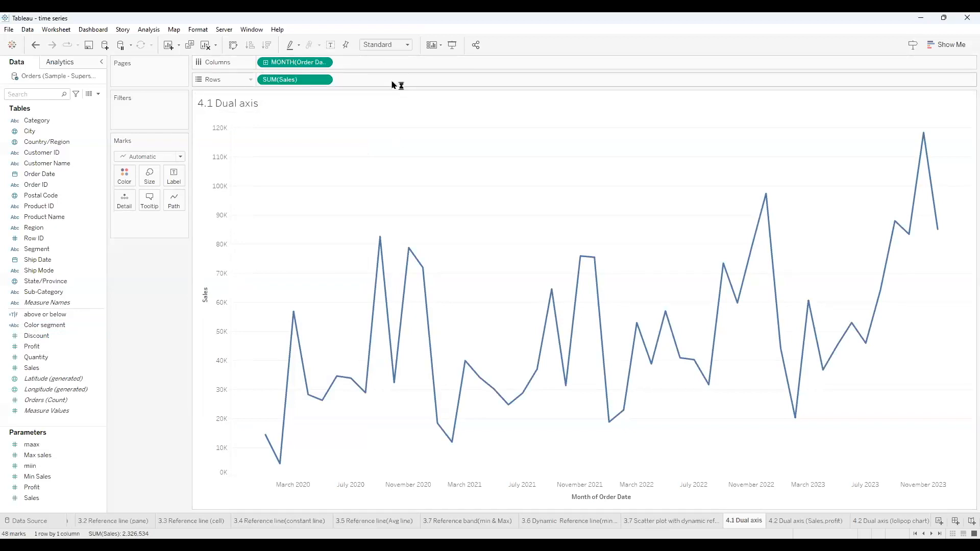
pyautogui.moveTo(32, 368)
pyautogui.mouseDown()
pyautogui.moveTo(235, 228)
pyautogui.moveTo(416, 81)
pyautogui.moveTo(144, 352)
pyautogui.mouseUp()
pyautogui.hotkey('ctrl', 'z')
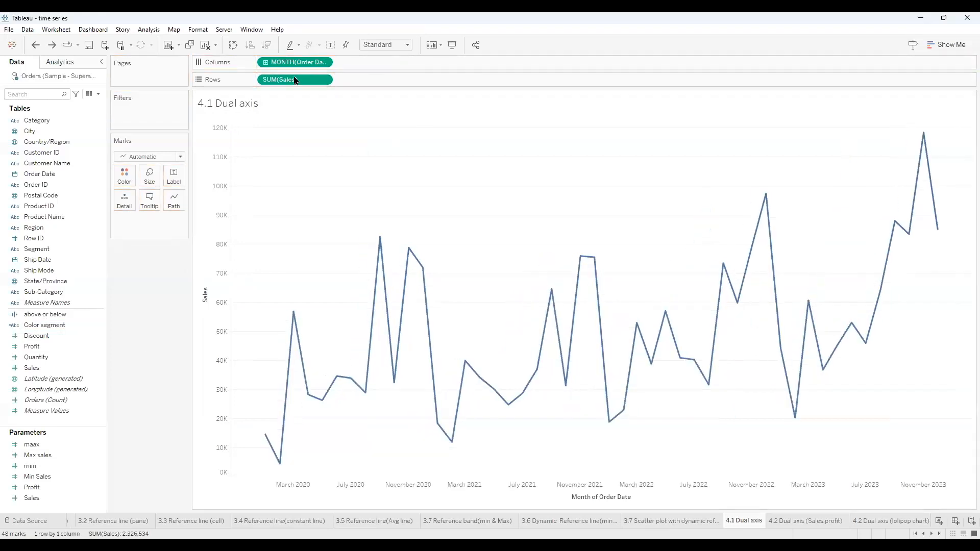
pyautogui.moveTo(295, 80); pyautogui.dragTo(387, 82)
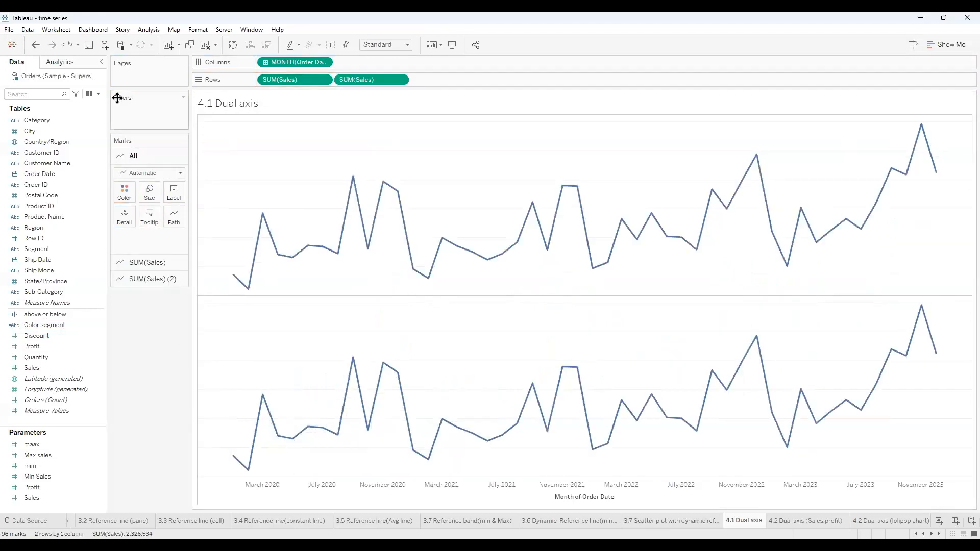
pyautogui.click(36, 45)
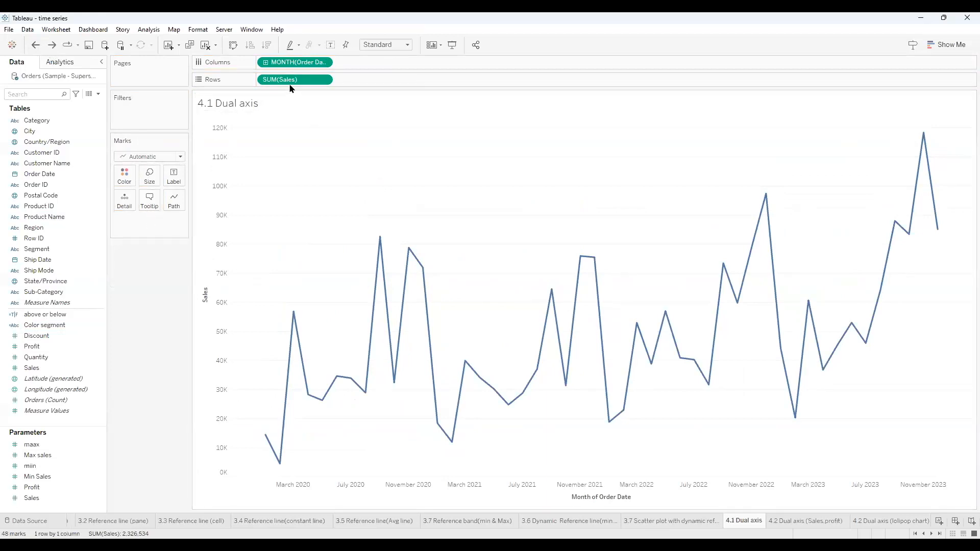
# Place a second copy of SUM(Sales) on Rows and show the marks settings of the copy.
pyautogui.moveTo(289, 81); pyautogui.dragTo(379, 81)
pyautogui.click(145, 261)
pyautogui.click(156, 279)
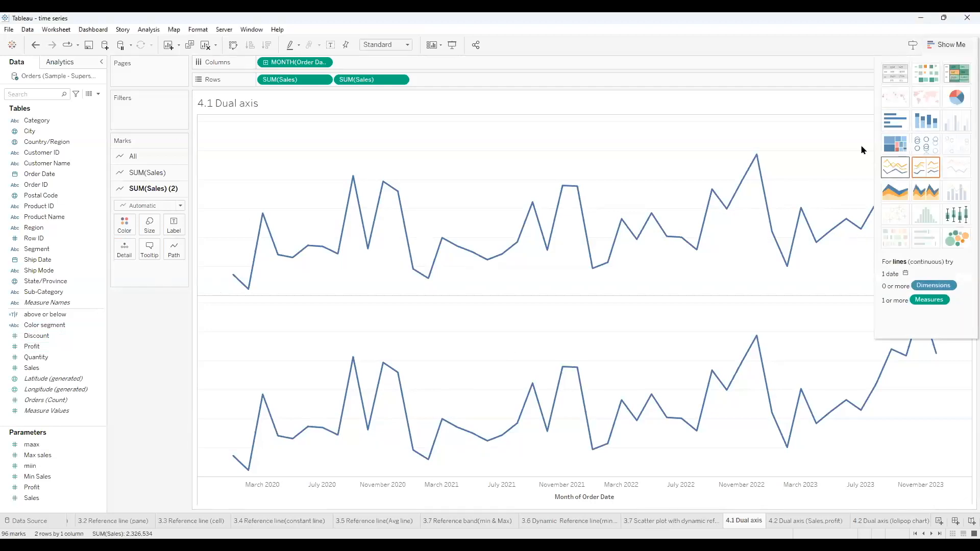
# Compare the marks settings for all measures, the first Sales measure and the second Sales measure.
pyautogui.click(946, 45)
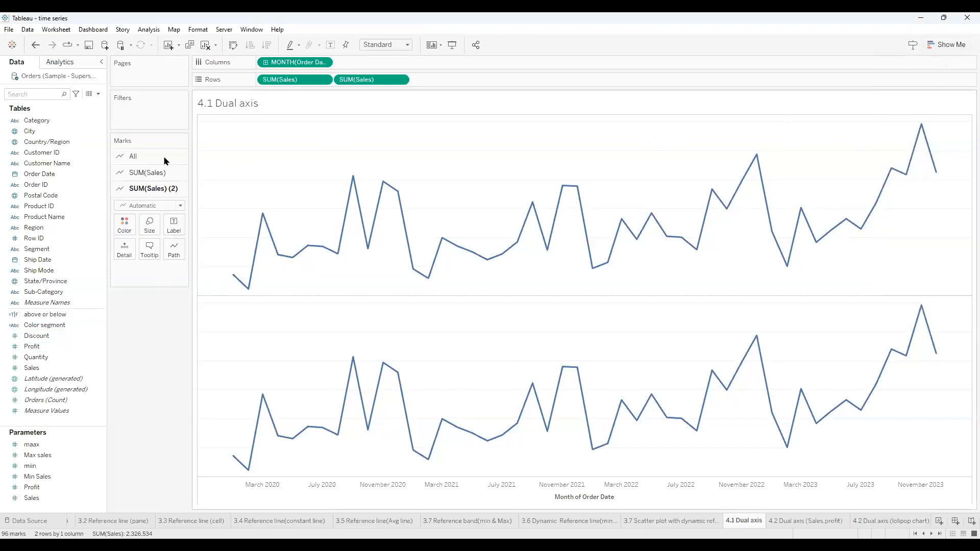
pyautogui.click(154, 173)
pyautogui.click(147, 278)
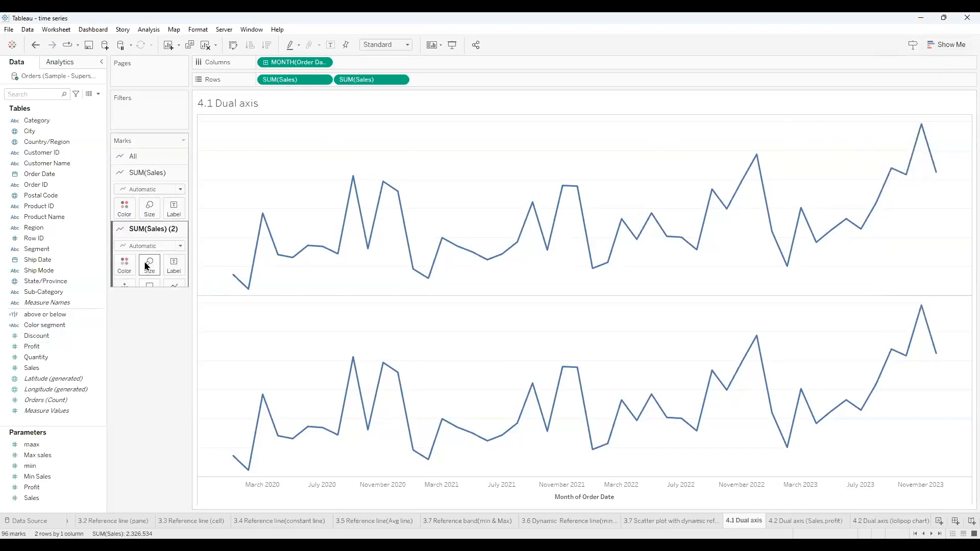
pyautogui.click(155, 157)
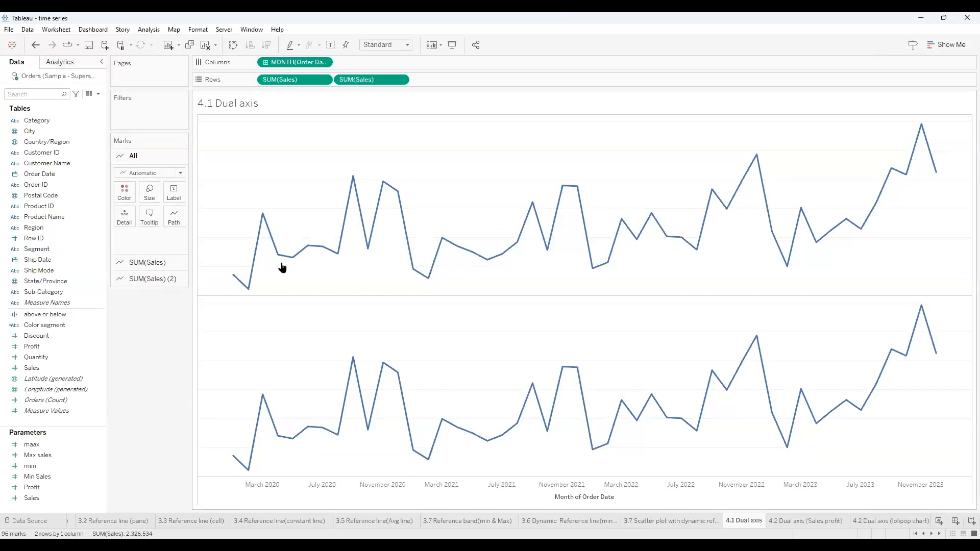
pyautogui.click(164, 263)
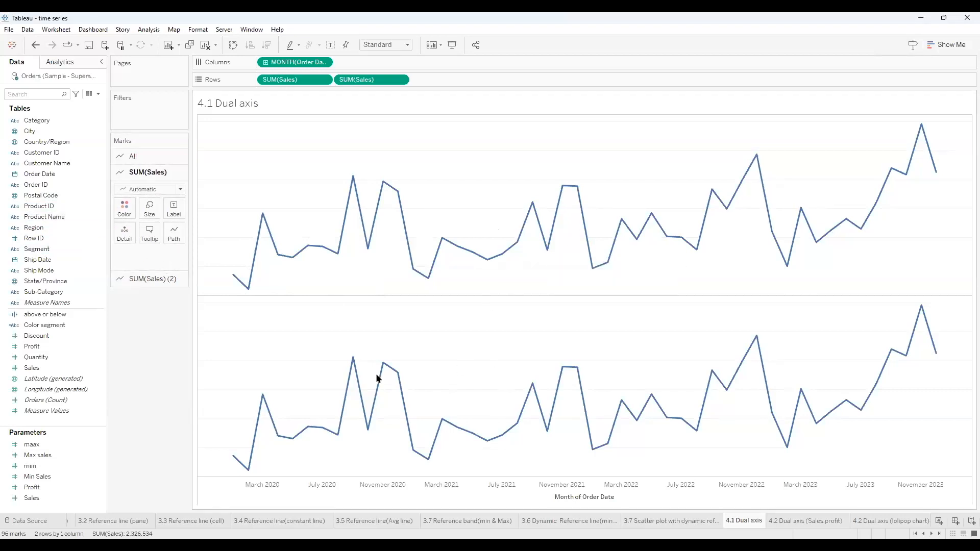
pyautogui.click(175, 279)
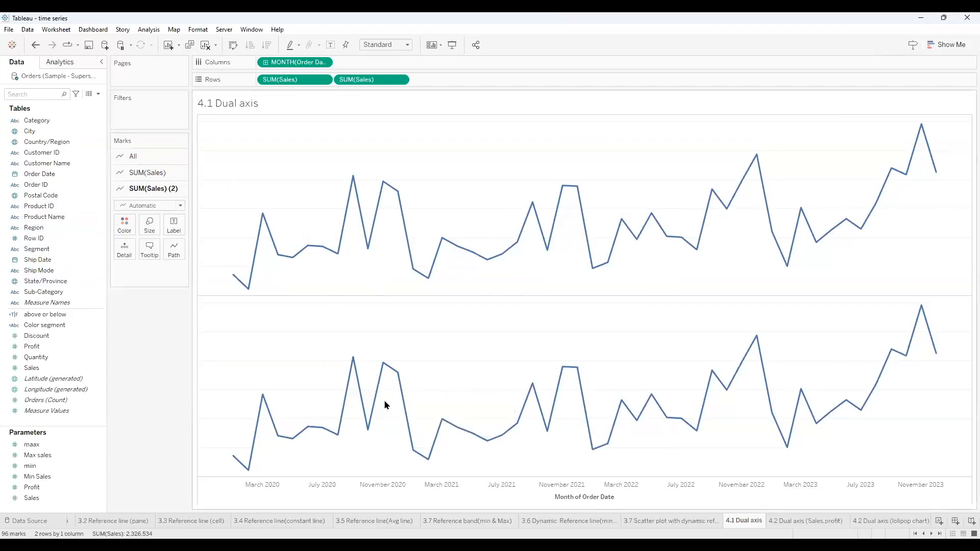
# Combine the two Sales measures into a dual axis chart and synchronize their axes.
pyautogui.click(401, 81)
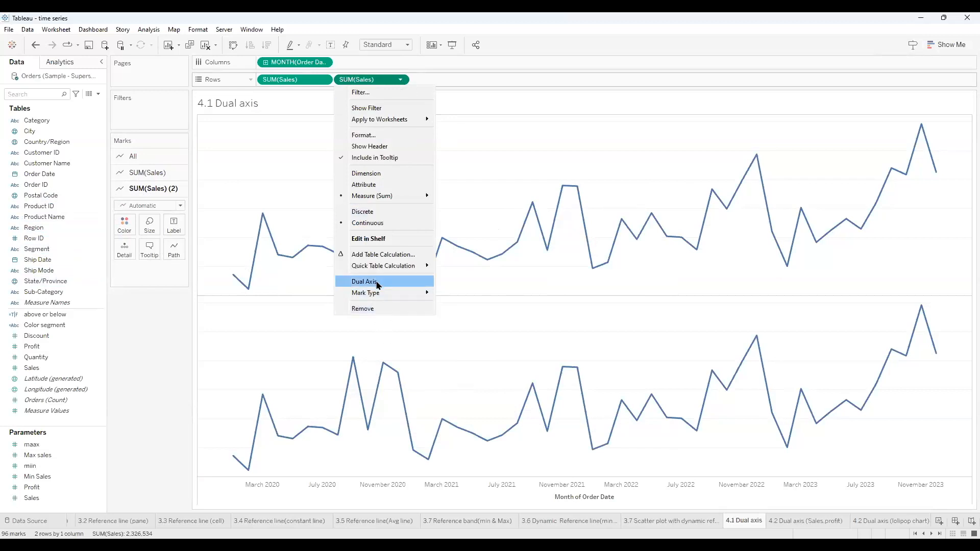
pyautogui.click(378, 286)
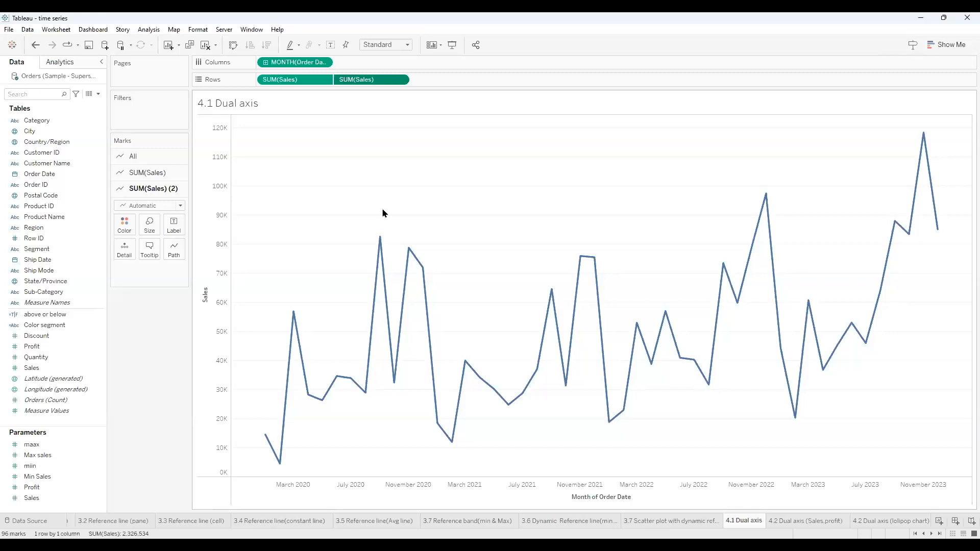
pyautogui.rightClick(217, 240)
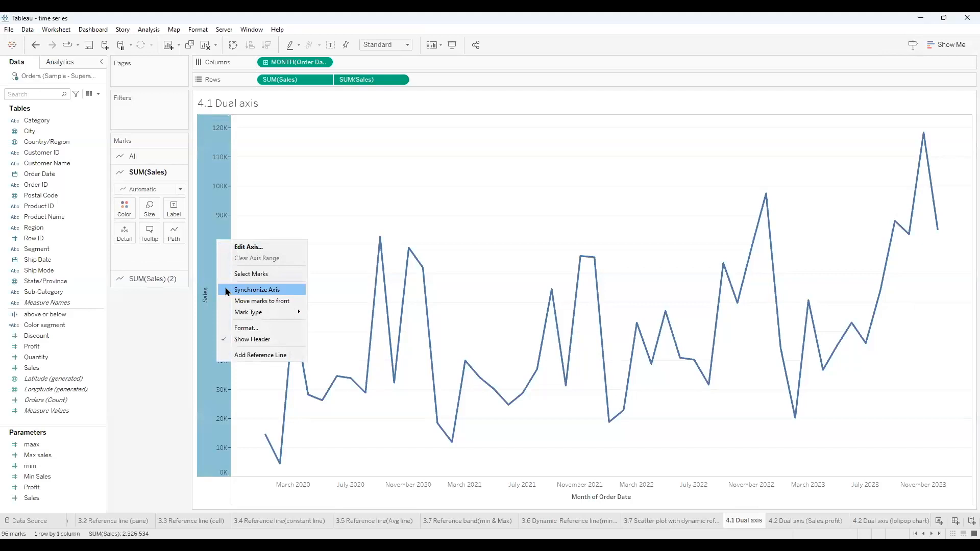
pyautogui.click(245, 289)
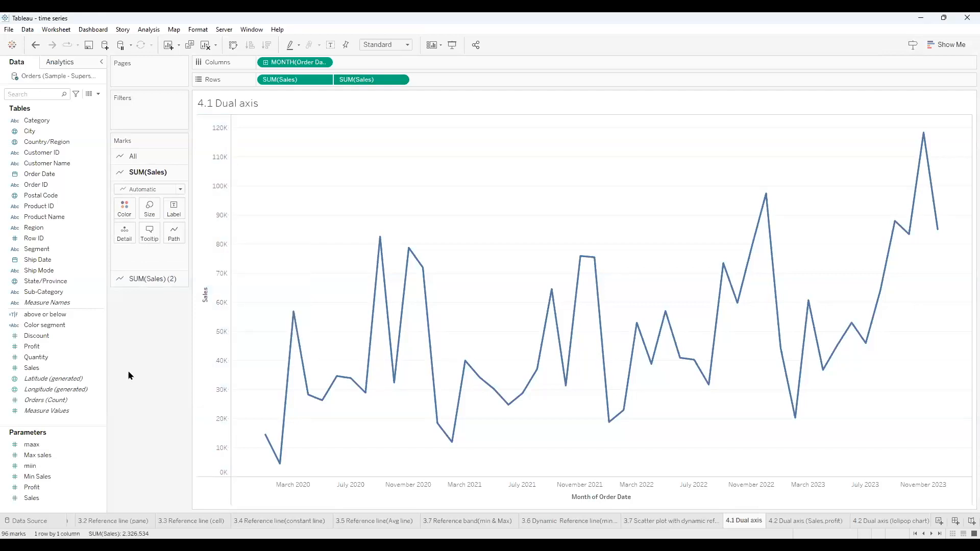
# Change the mark type of the second Sales measure to Area.
pyautogui.click(139, 287)
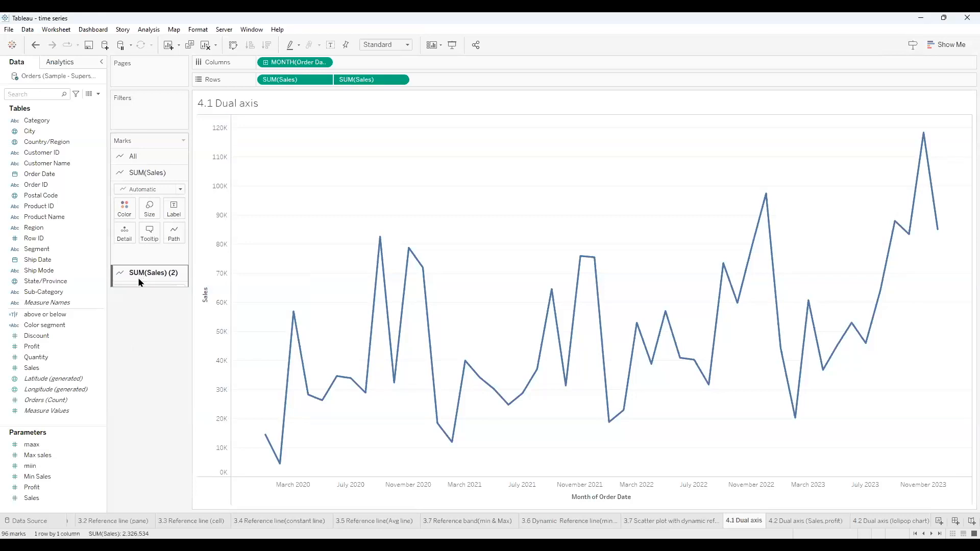
pyautogui.click(150, 208)
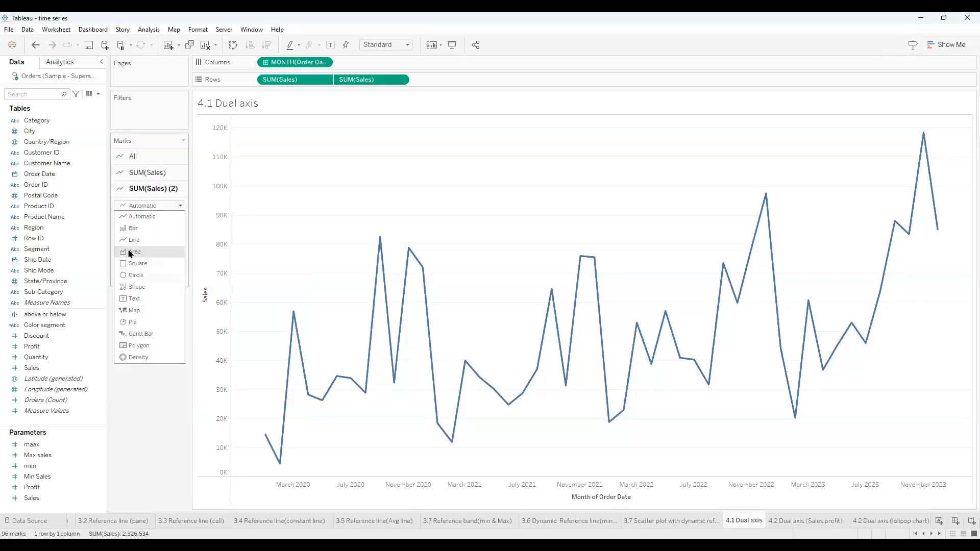
pyautogui.click(131, 251)
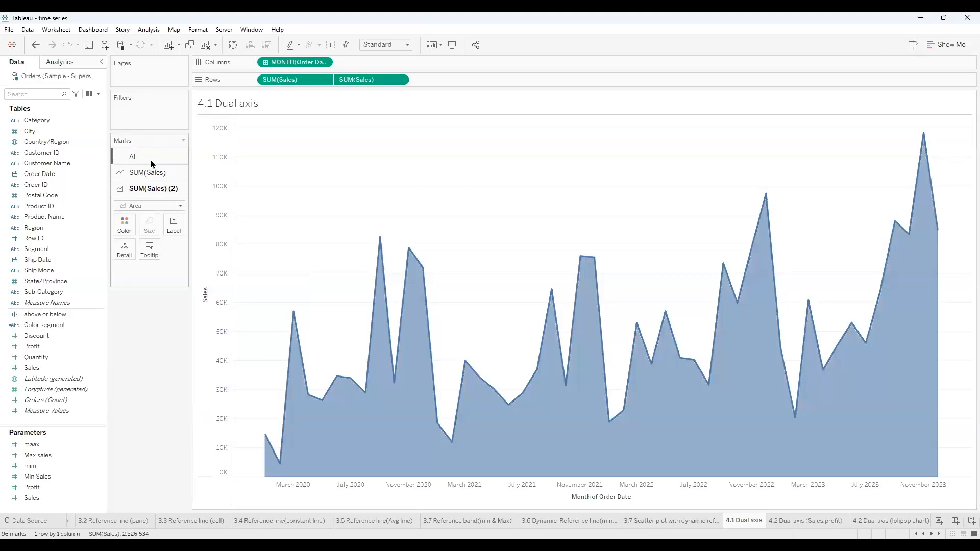
# Thin the line of the first Sales measure and color it orange.
pyautogui.click(148, 173)
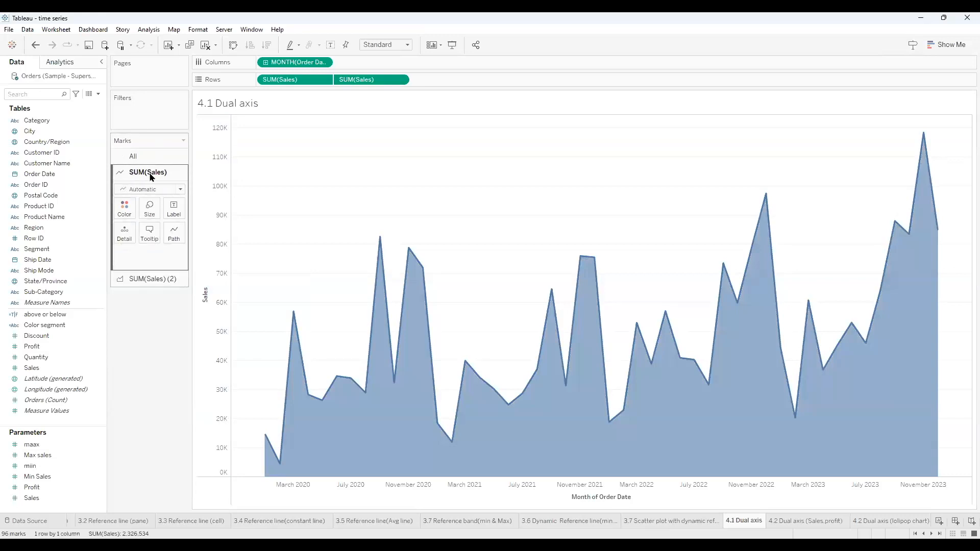
pyautogui.click(149, 207)
pyautogui.moveTo(164, 234); pyautogui.dragTo(153, 233)
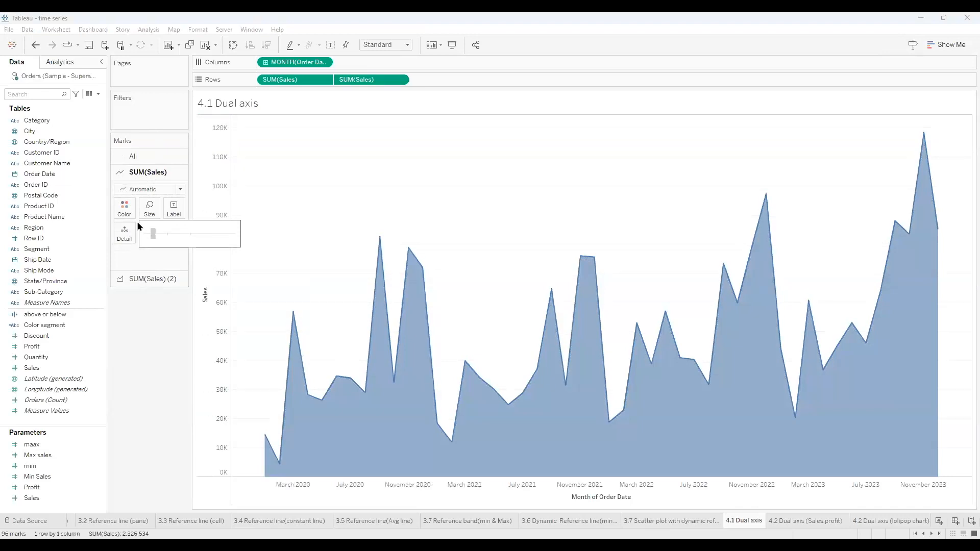
pyautogui.click(124, 210)
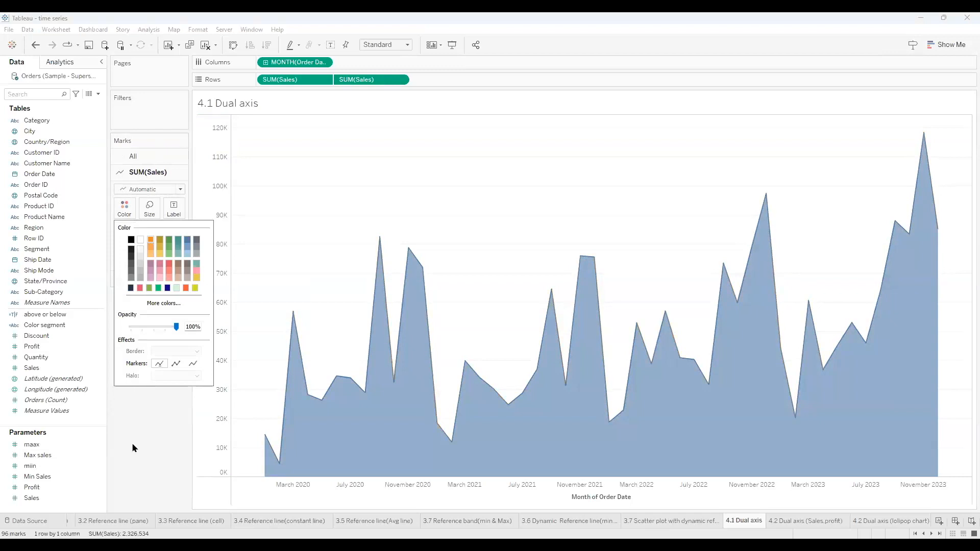
pyautogui.click(164, 283)
# Color the area of the second Sales measure light orange and set its opacity to 12%.
pyautogui.click(125, 224)
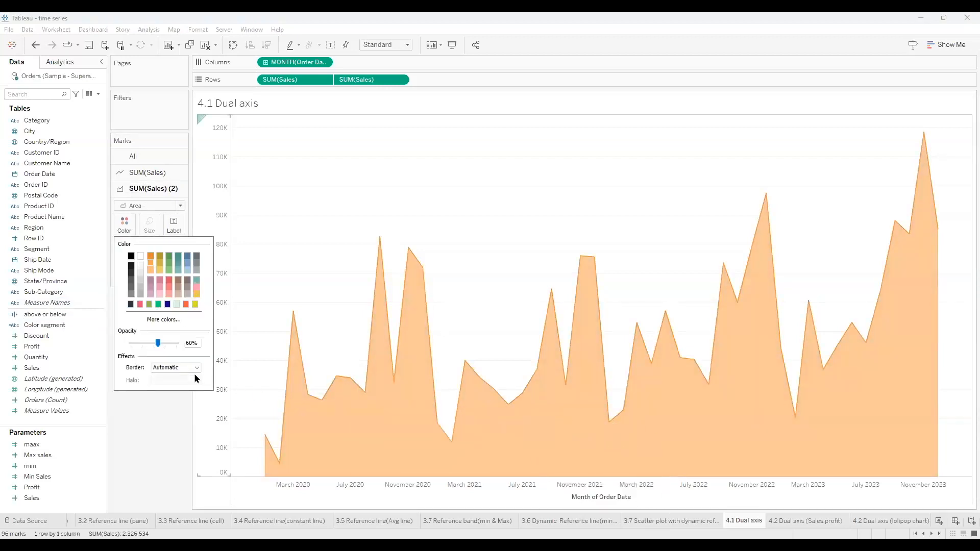
pyautogui.moveTo(141, 342); pyautogui.dragTo(136, 343)
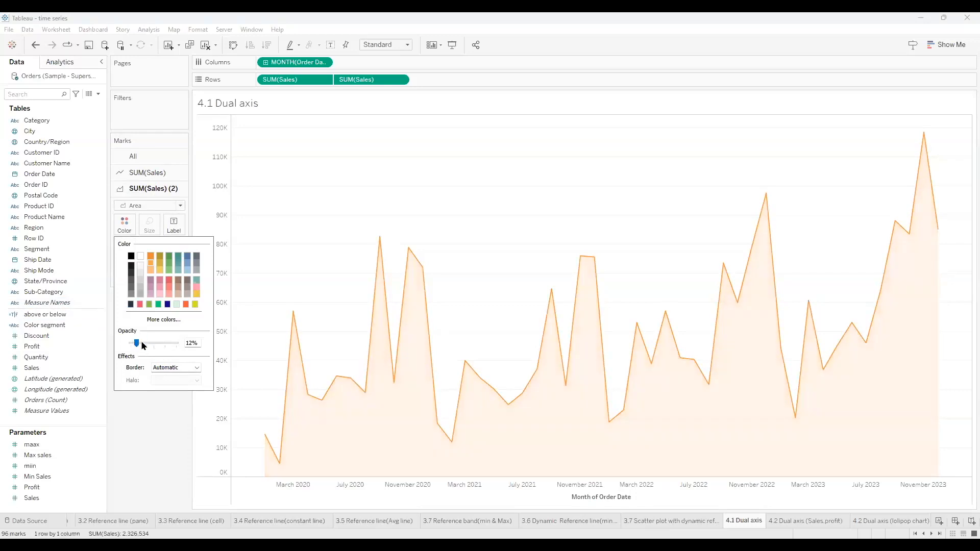
pyautogui.click(151, 430)
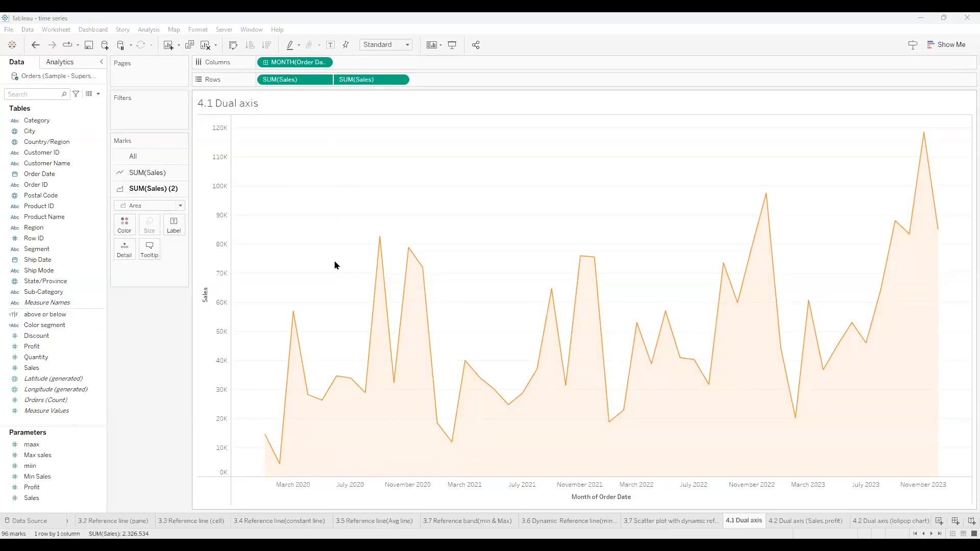
# Go to the worksheet "4.2 Dual axis (Sales,profit)" and clear its existing chart.
pyautogui.click(786, 521)
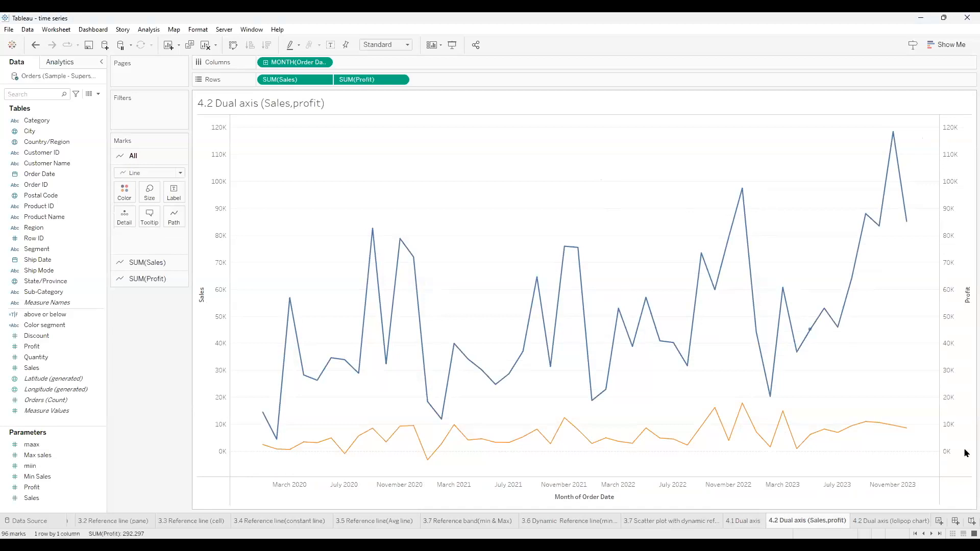
pyautogui.moveTo(807, 523)
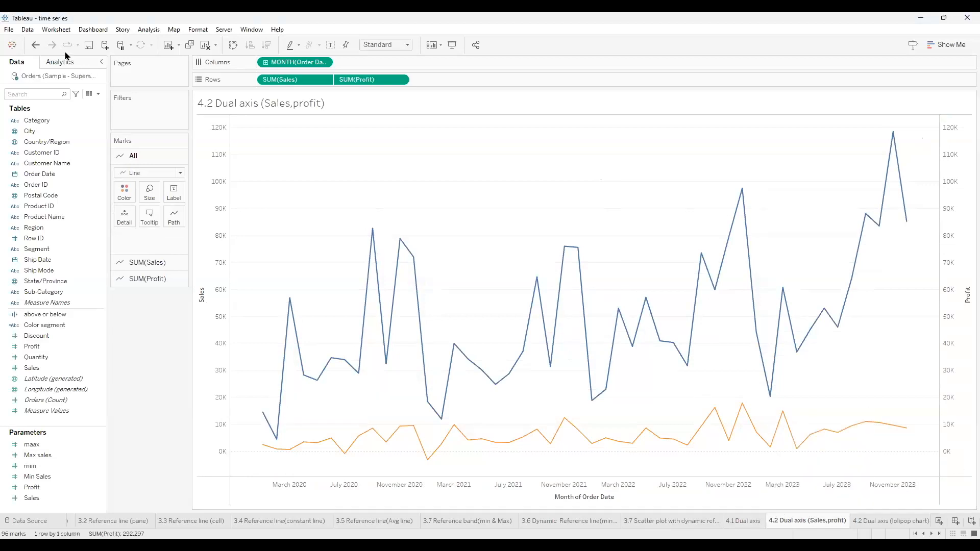
pyautogui.click(200, 45)
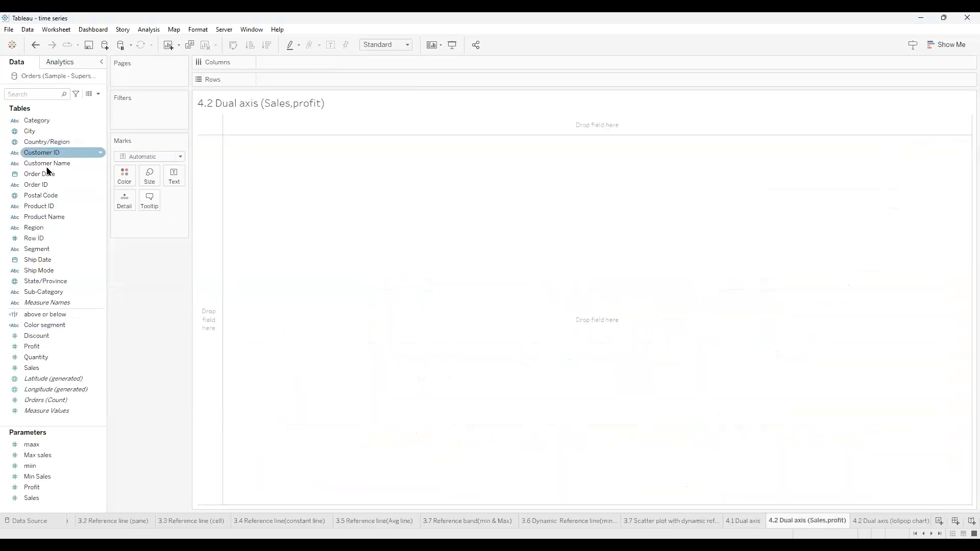
# Place Order Date on Columns and show it as a continuous month.
pyautogui.moveTo(61, 171)
pyautogui.mouseDown()
pyautogui.moveTo(267, 68)
pyautogui.moveTo(285, 87)
pyautogui.moveTo(309, 65)
pyautogui.mouseUp()
pyautogui.doubleClick(321, 64)
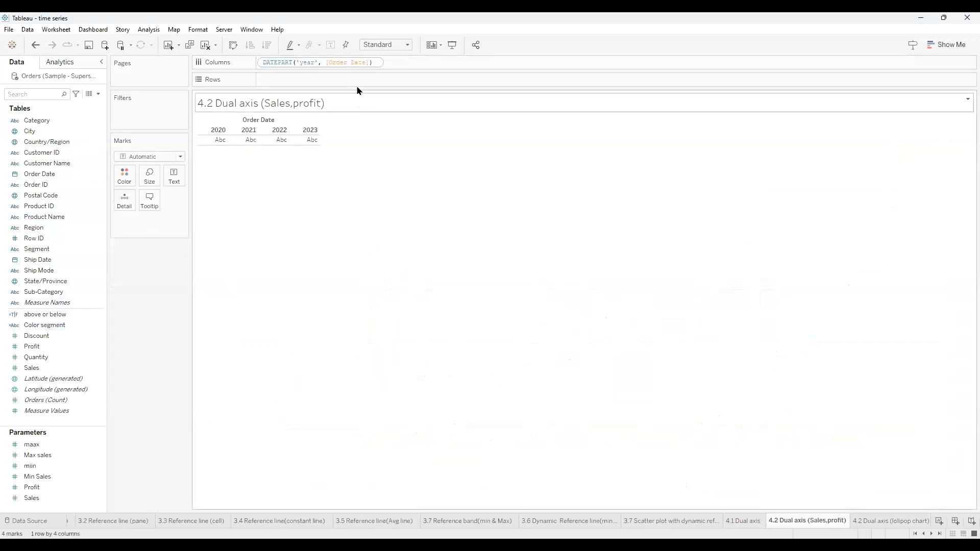
pyautogui.click(353, 78)
pyautogui.click(327, 61)
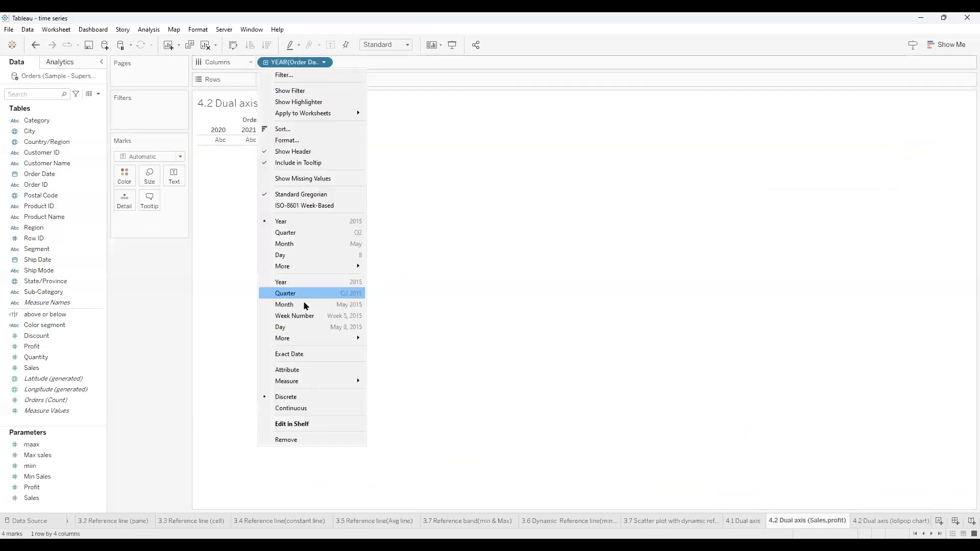
pyautogui.click(303, 305)
# Add Sales and Profit to Rows as two separate monthly line charts.
pyautogui.click(37, 455)
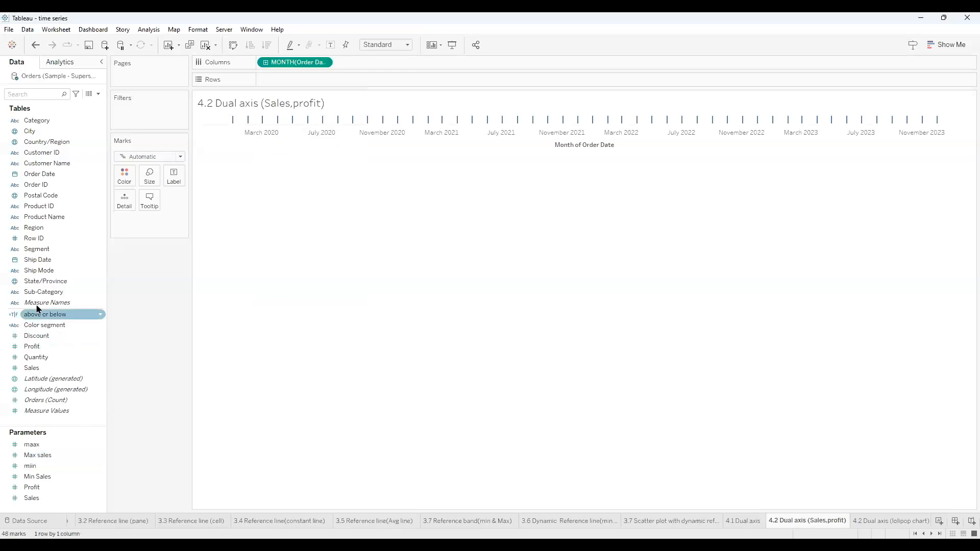
pyautogui.moveTo(48, 368); pyautogui.dragTo(106, 329)
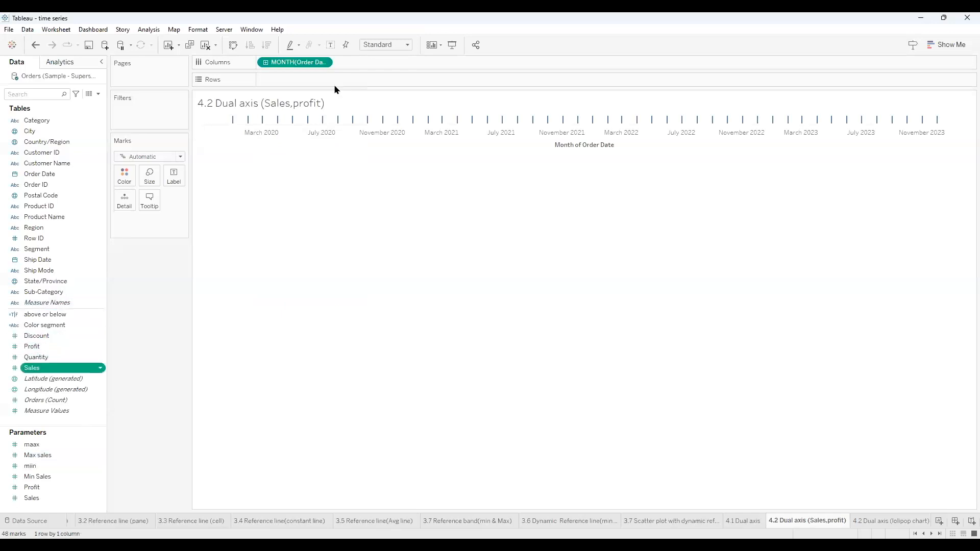
pyautogui.moveTo(335, 89); pyautogui.dragTo(334, 81)
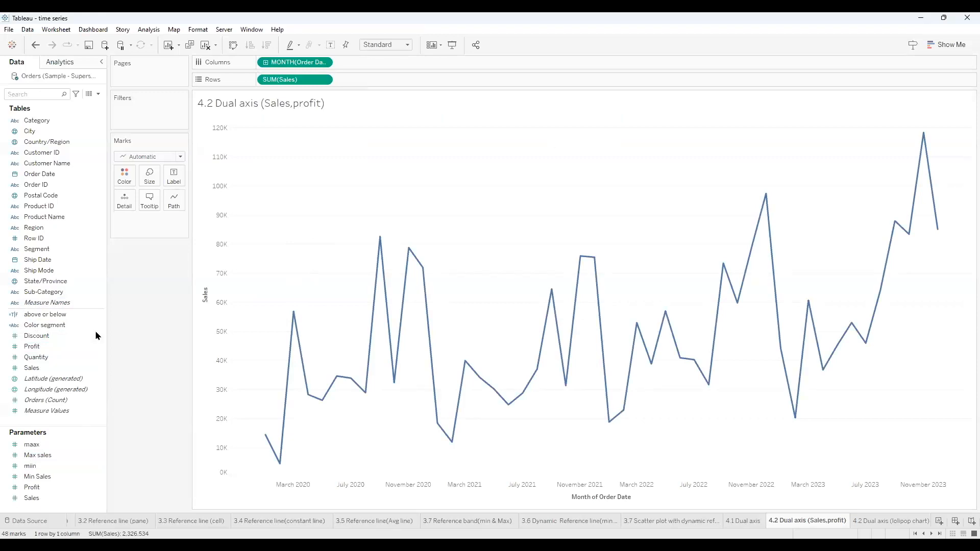
pyautogui.click(75, 349)
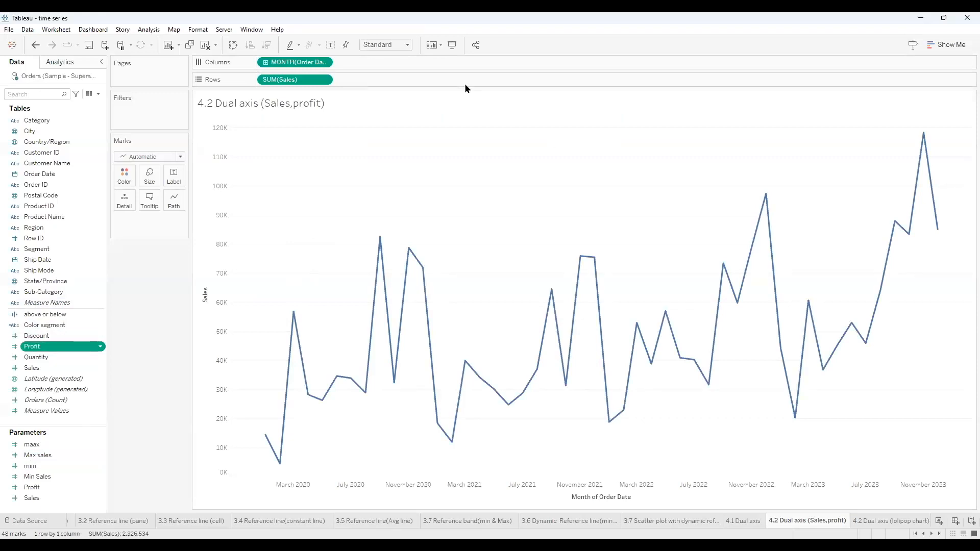
pyautogui.moveTo(465, 83); pyautogui.dragTo(464, 84)
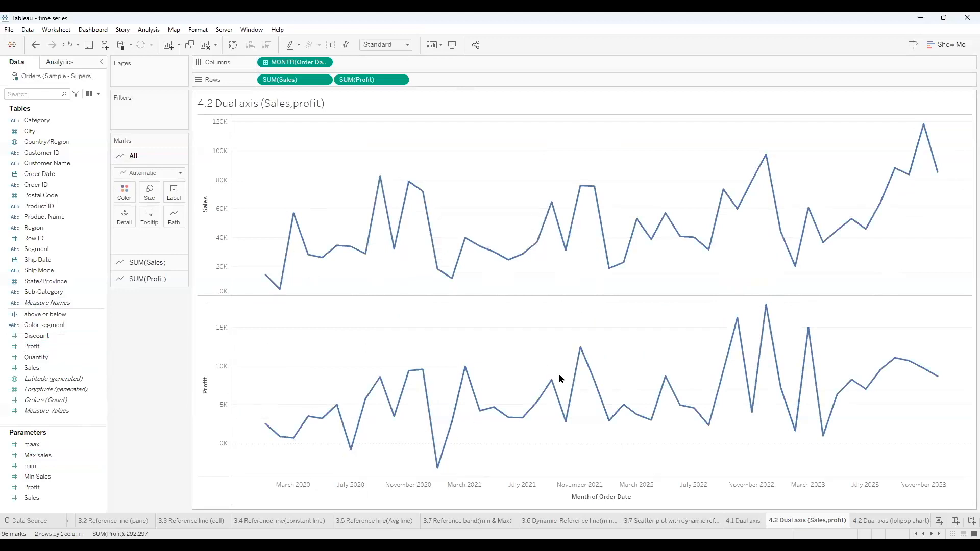
# Combine Sales and Profit into a dual axis chart and synchronize their axes.
pyautogui.click(400, 81)
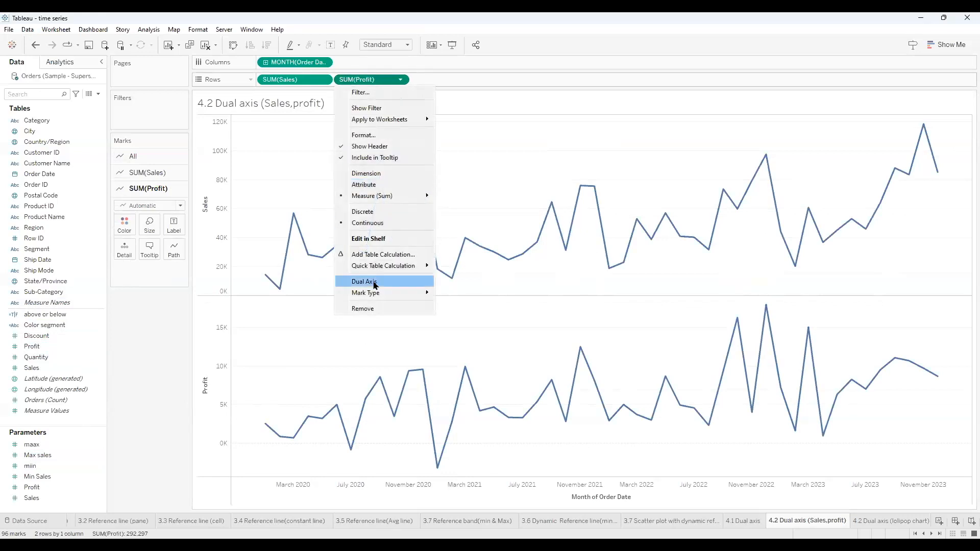
pyautogui.click(374, 284)
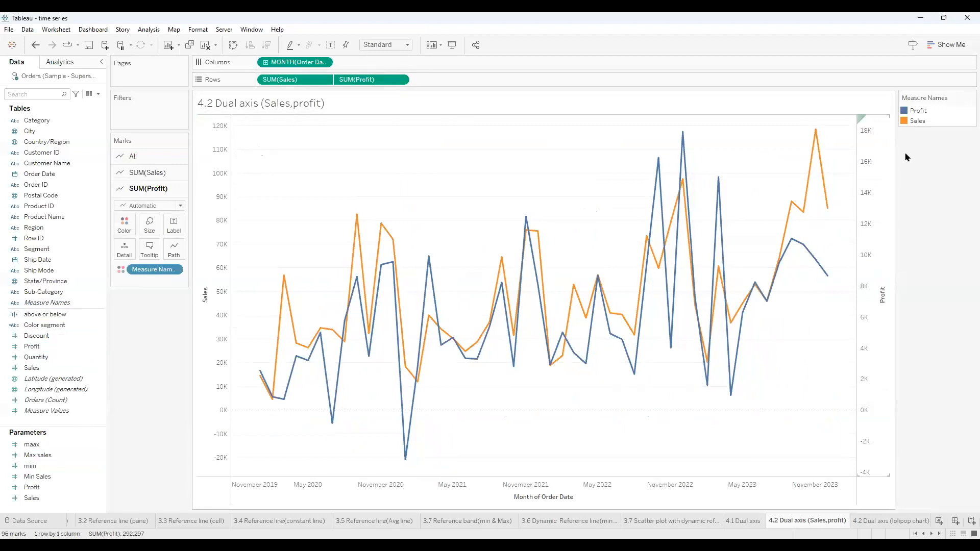
pyautogui.moveTo(816, 133)
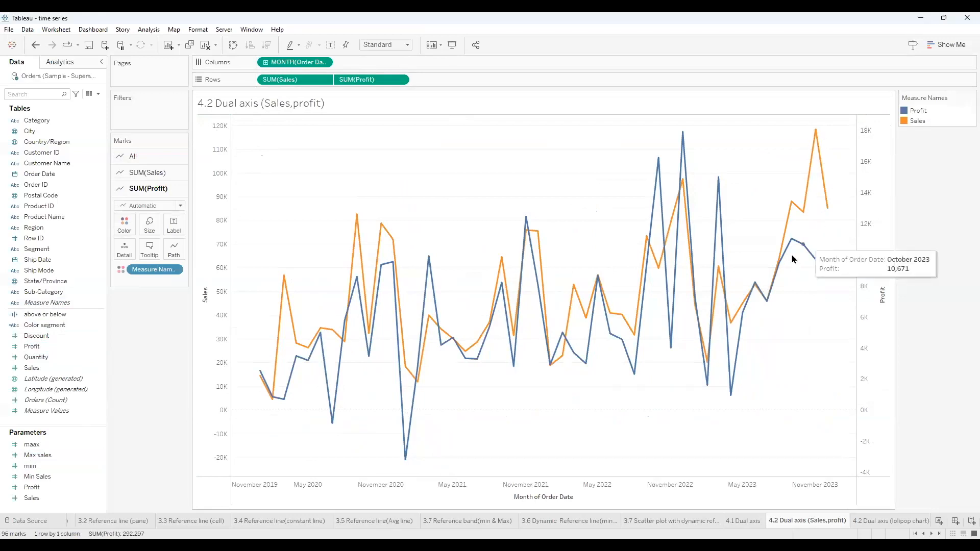
pyautogui.moveTo(804, 248)
pyautogui.moveTo(687, 139)
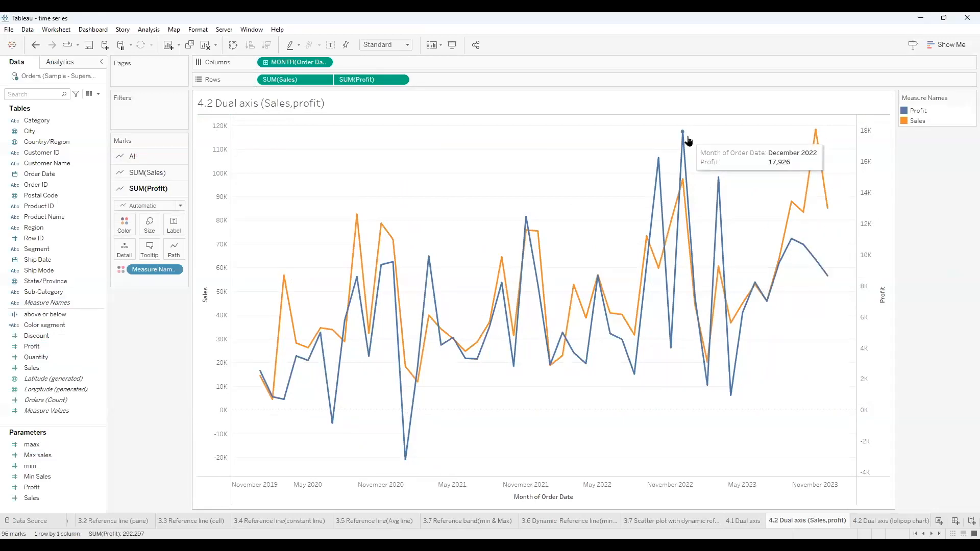
pyautogui.moveTo(683, 187)
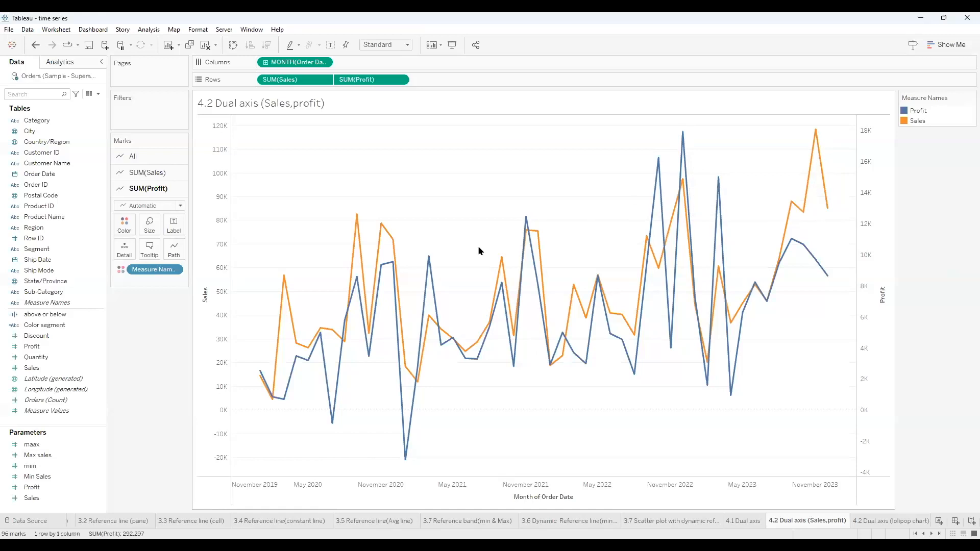
pyautogui.rightClick(211, 282)
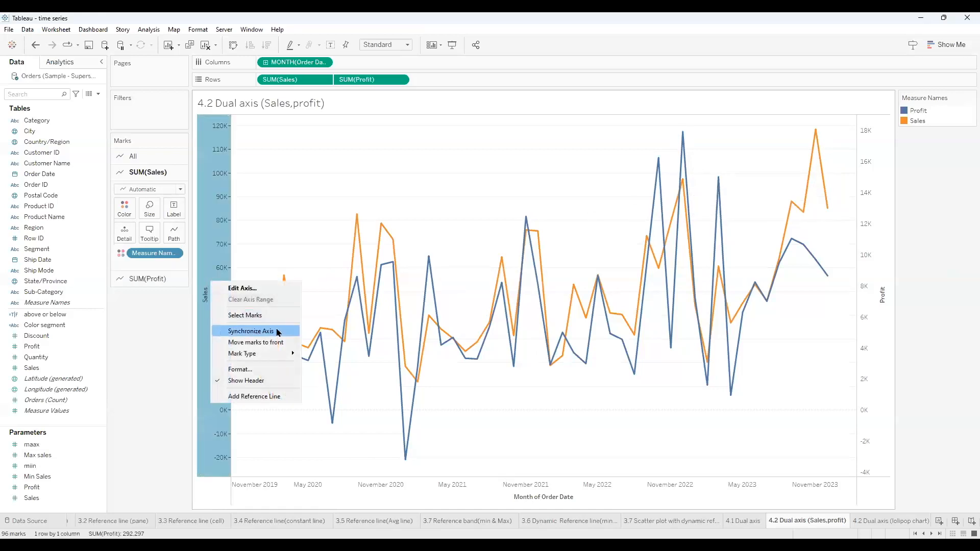
pyautogui.click(256, 331)
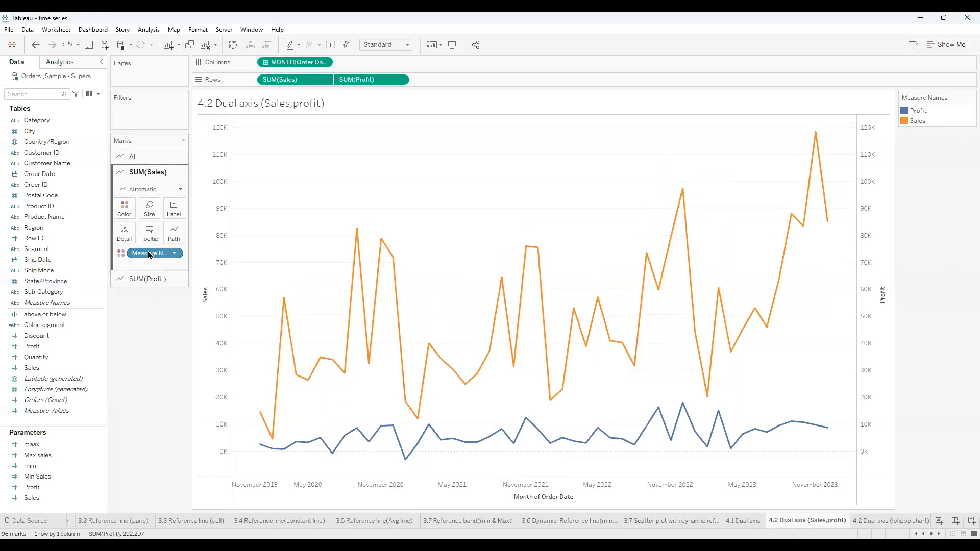
# Remove the Measure Names coloring from both measures and color the Profit line black.
pyautogui.moveTo(152, 285); pyautogui.dragTo(139, 292)
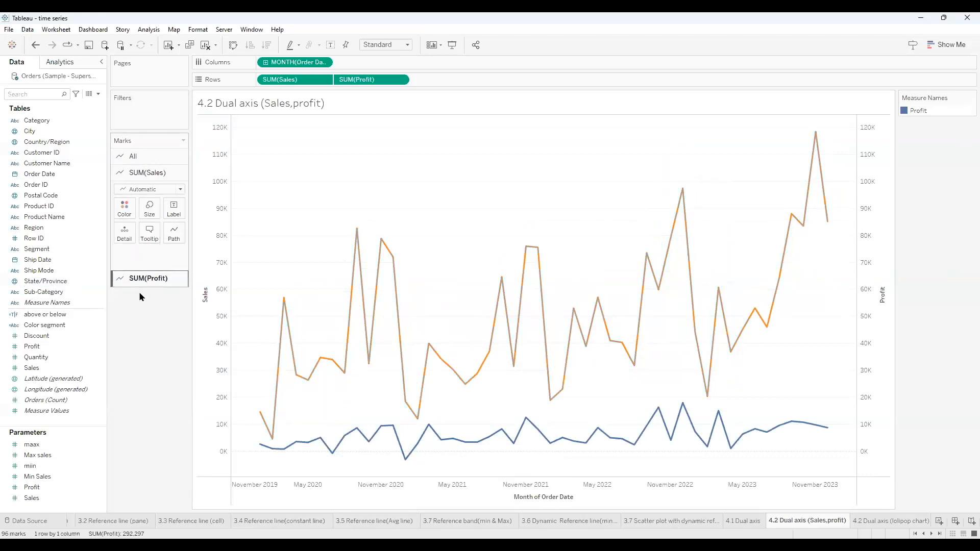
pyautogui.click(141, 281)
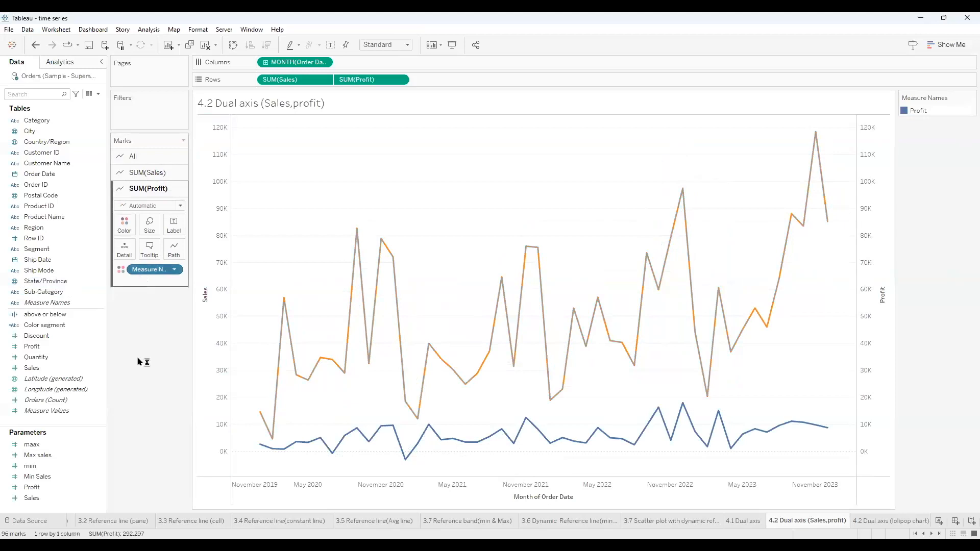
pyautogui.click(124, 224)
pyautogui.click(131, 256)
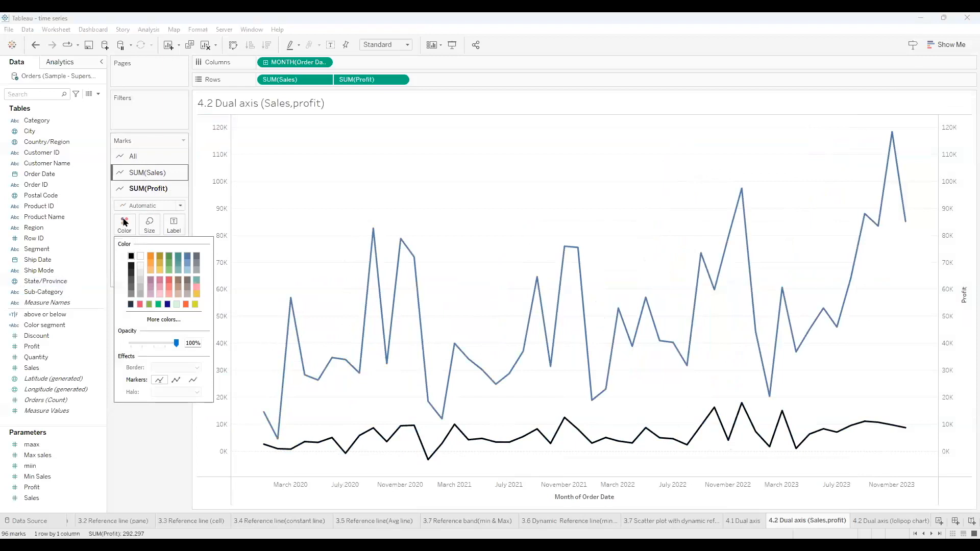
# Color the Sales line orange in the Sales and Profit dual axis chart.
pyautogui.click(142, 175)
pyautogui.click(129, 210)
pyautogui.click(150, 240)
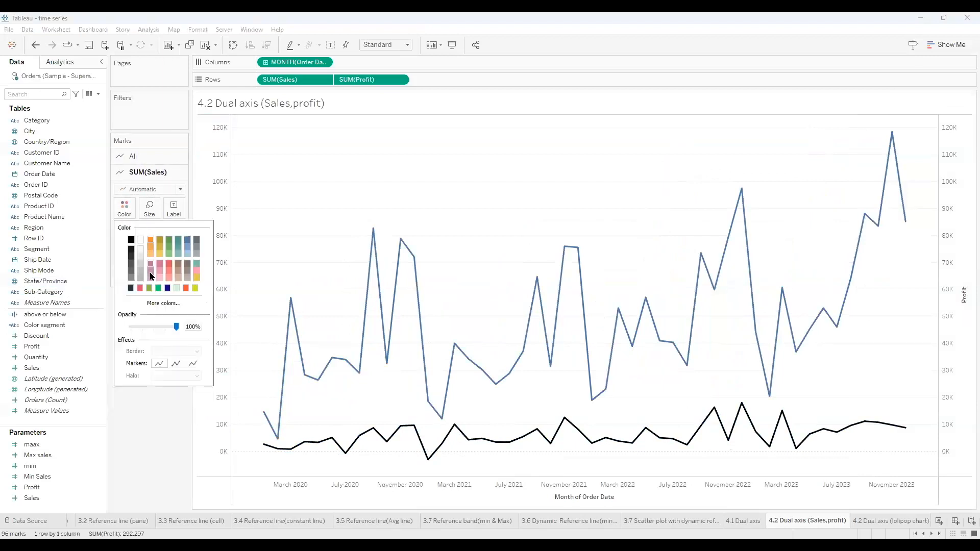
pyautogui.click(116, 395)
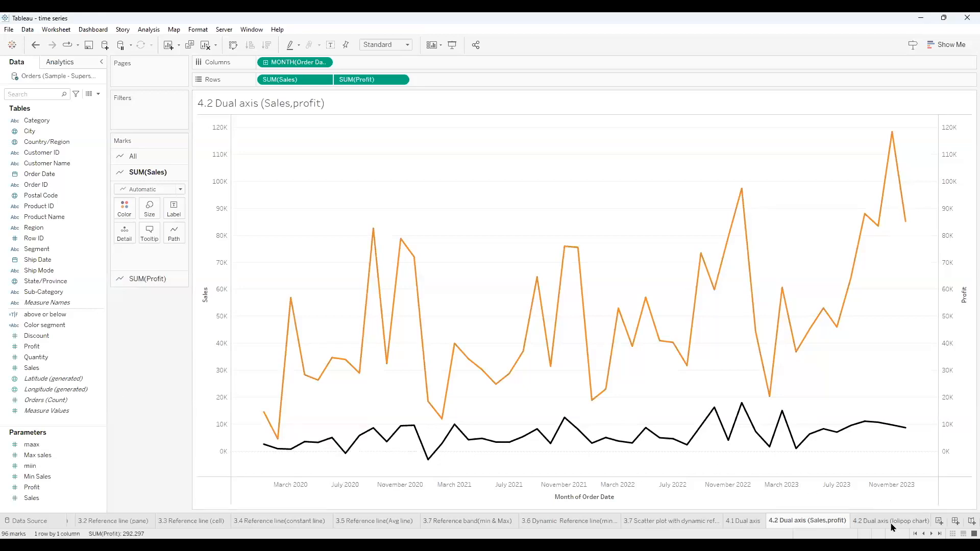
# Go to the worksheet "4.2 Dual axis (lolipop chart)" and clear its existing chart.
pyautogui.moveTo(890, 522)
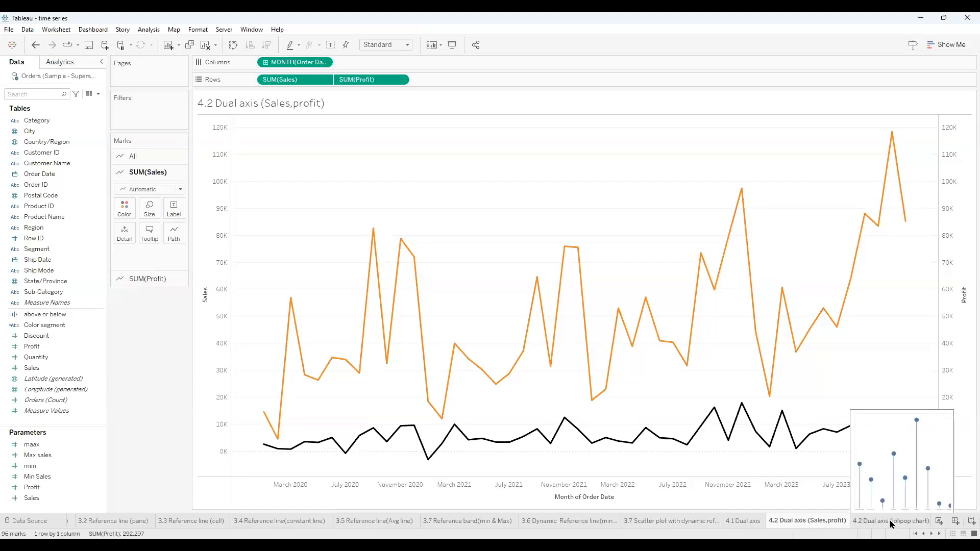
pyautogui.click(891, 522)
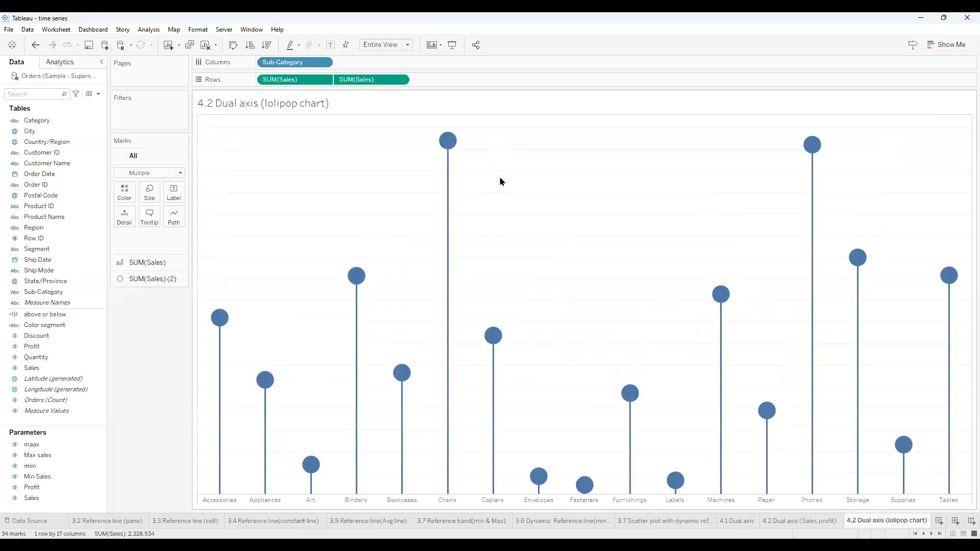
pyautogui.click(947, 45)
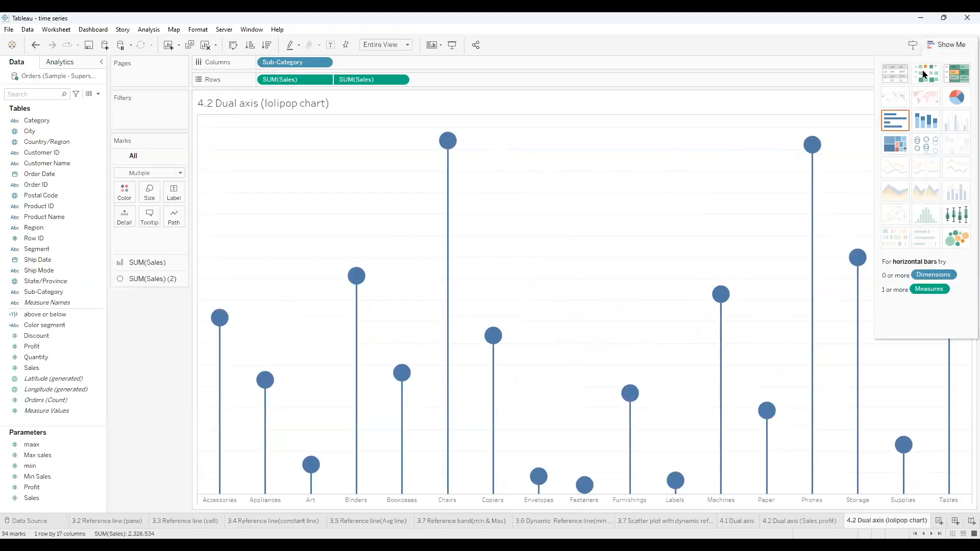
pyautogui.click(964, 47)
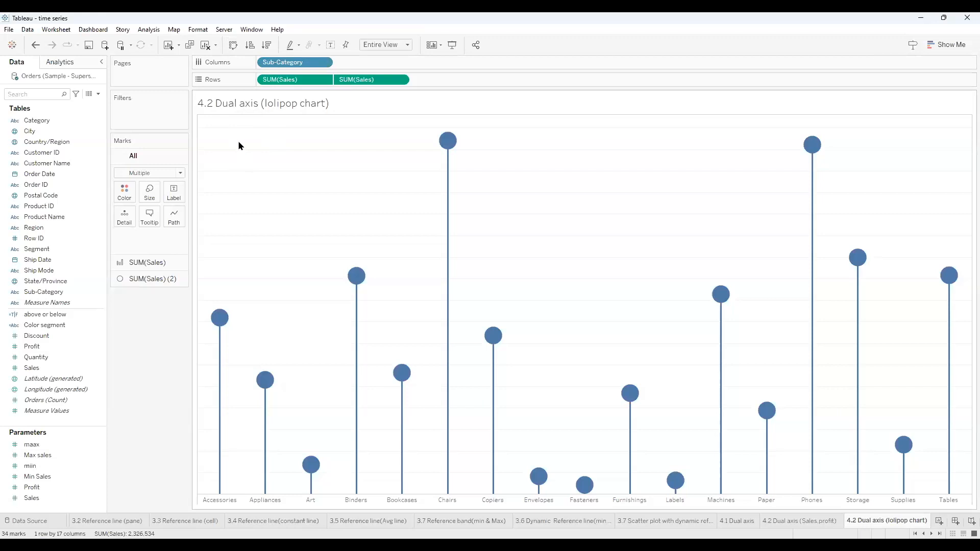
pyautogui.click(205, 46)
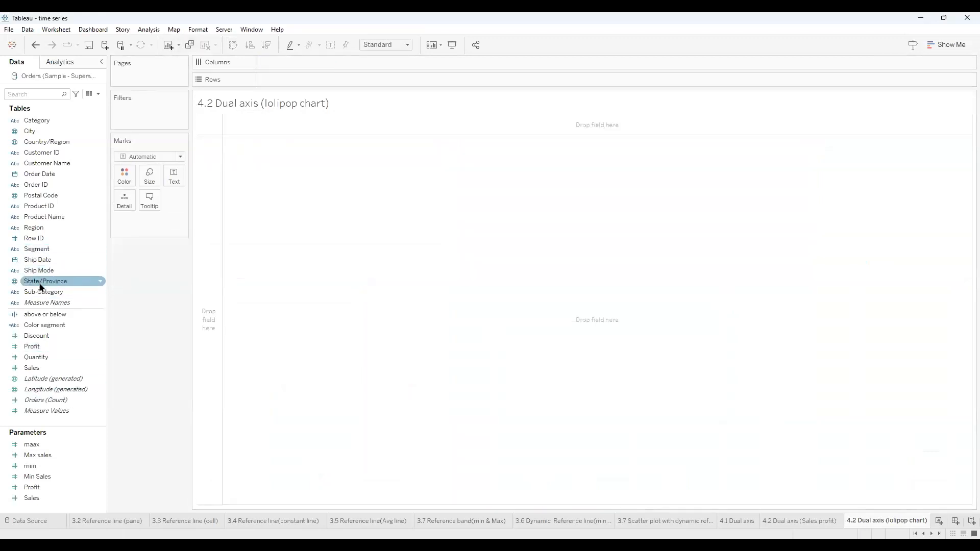
# Build a bar chart with Sub-Category on Columns and Sales on Rows.
pyautogui.moveTo(42, 291); pyautogui.dragTo(68, 266)
pyautogui.moveTo(273, 61); pyautogui.dragTo(274, 62)
pyautogui.click(42, 369)
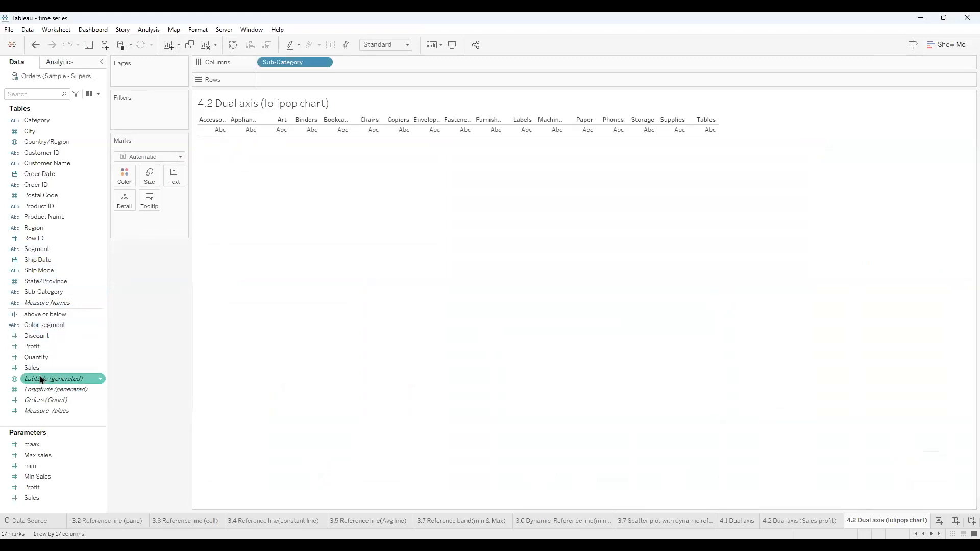
pyautogui.moveTo(50, 368); pyautogui.dragTo(281, 83)
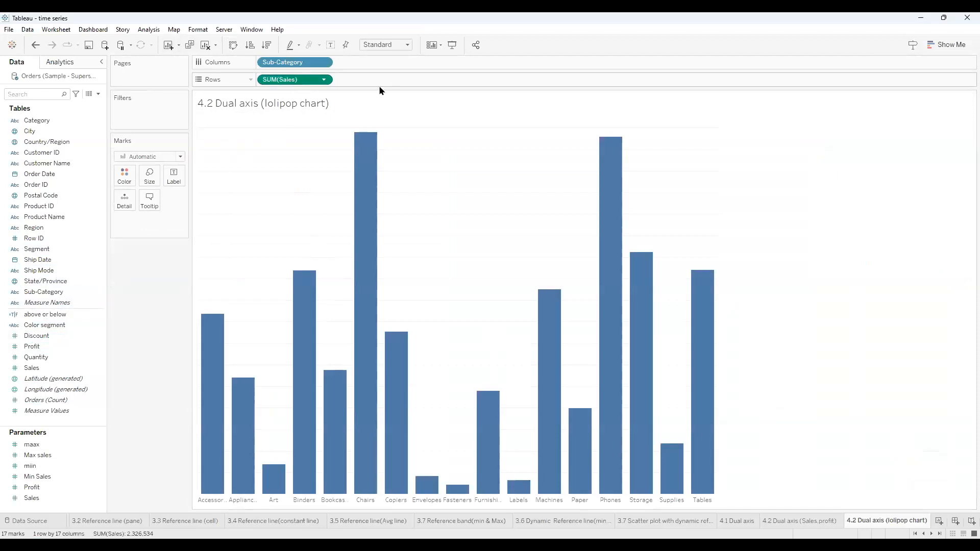
# Duplicate the Sales measure on Rows and combine both copies into a dual axis.
pyautogui.keyDown('ctrl'); pyautogui.moveTo(369, 93); pyautogui.dragTo(368, 87); pyautogui.keyUp('ctrl')
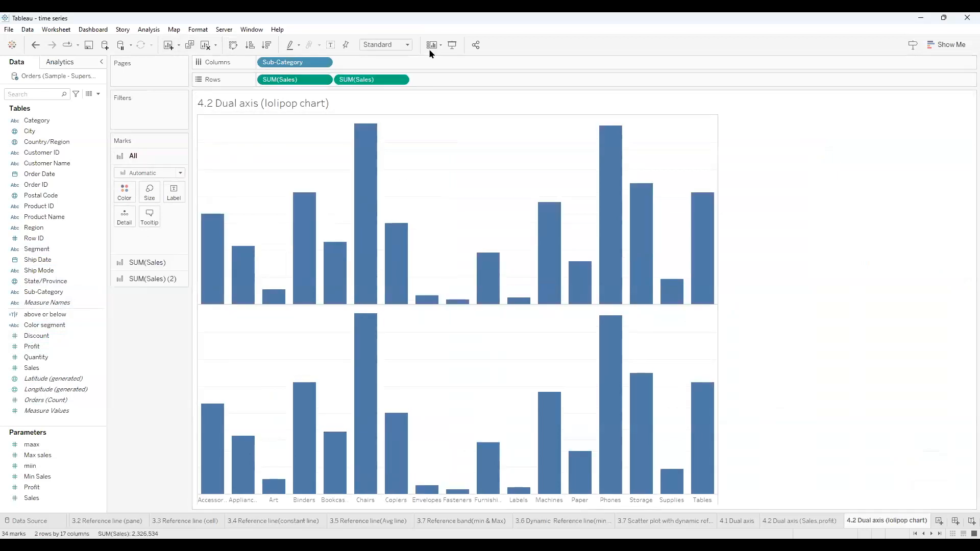
pyautogui.click(400, 80)
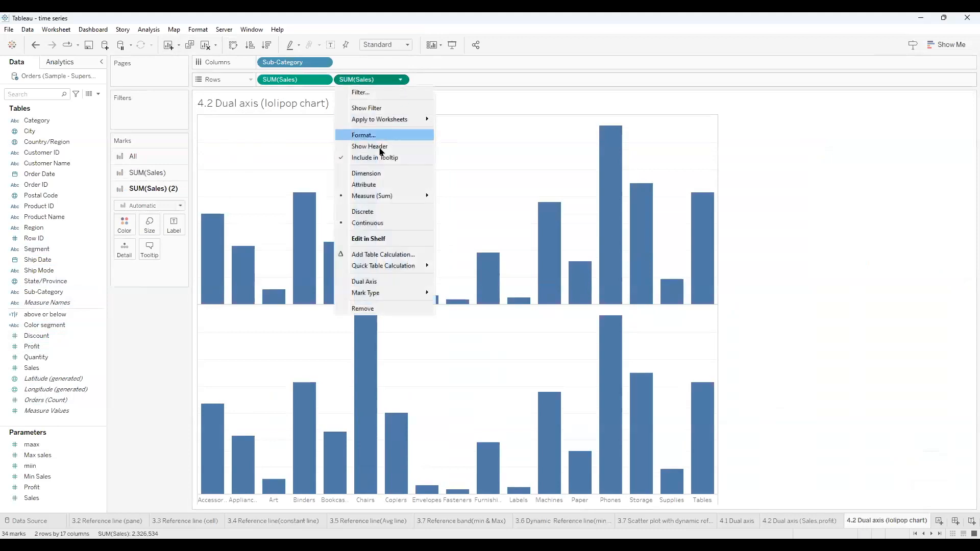
pyautogui.click(372, 281)
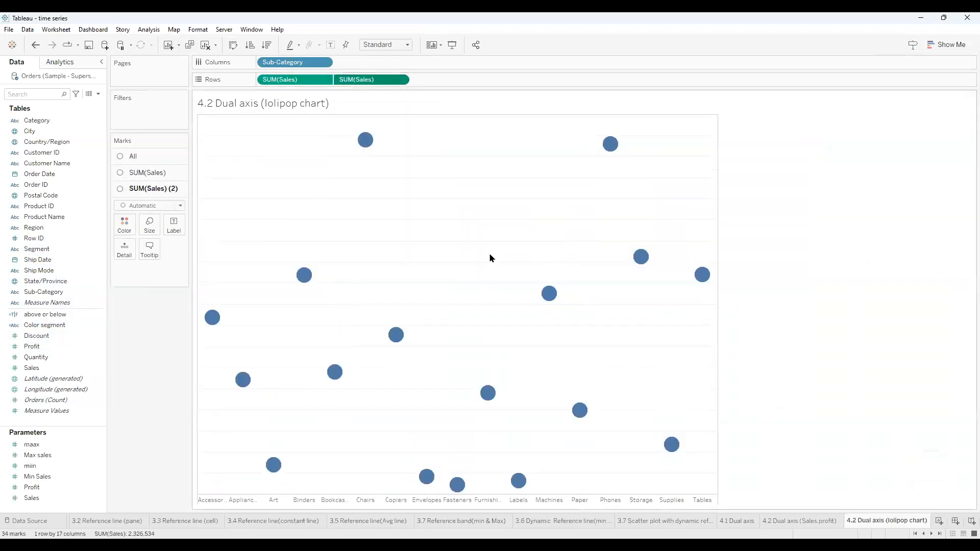
# Show the Sales axis header and synchronize the two Sales axes.
pyautogui.click(323, 81)
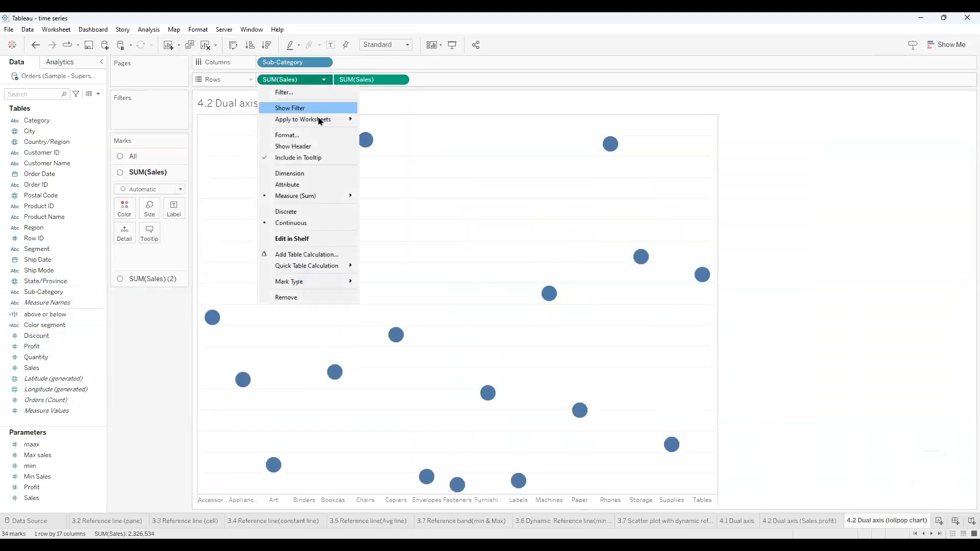
pyautogui.click(268, 147)
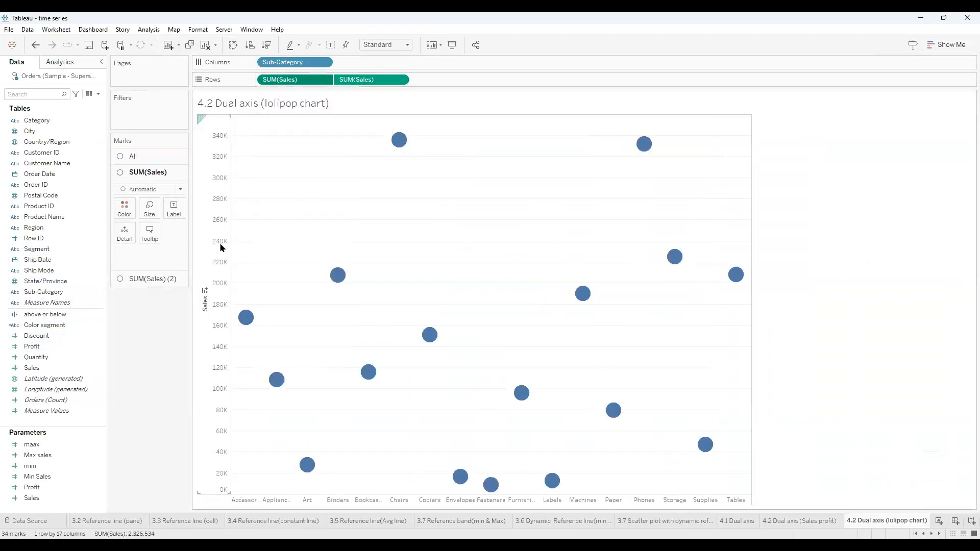
pyautogui.rightClick(223, 245)
pyautogui.click(261, 293)
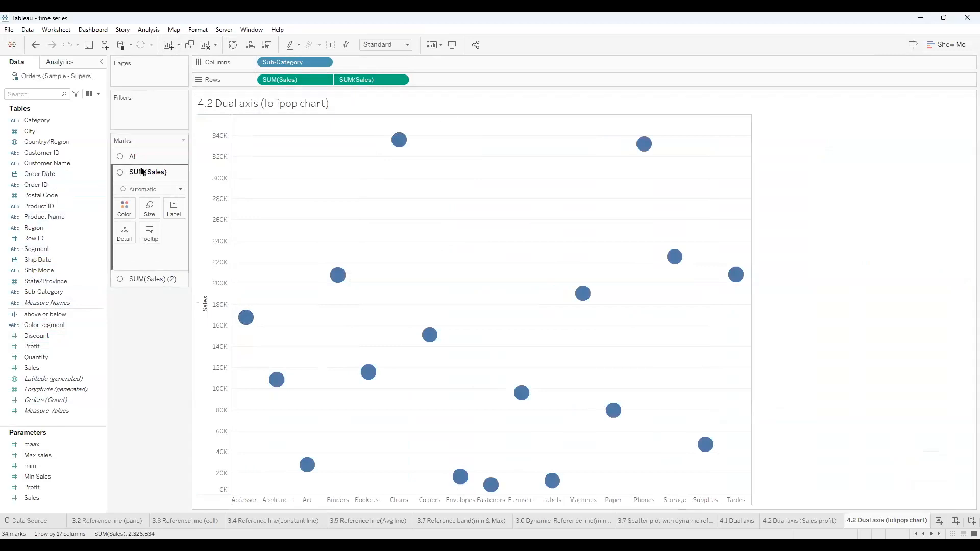
# Change the first Sales measure's mark type to Bar and reduce the bars to thin stems.
pyautogui.click(148, 191)
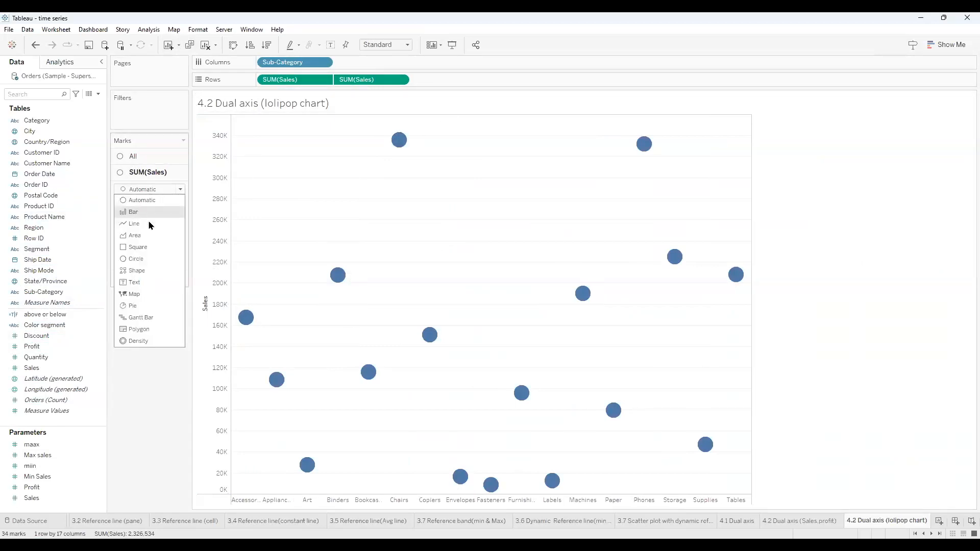
pyautogui.click(133, 211)
pyautogui.click(148, 210)
pyautogui.moveTo(211, 234); pyautogui.dragTo(149, 239)
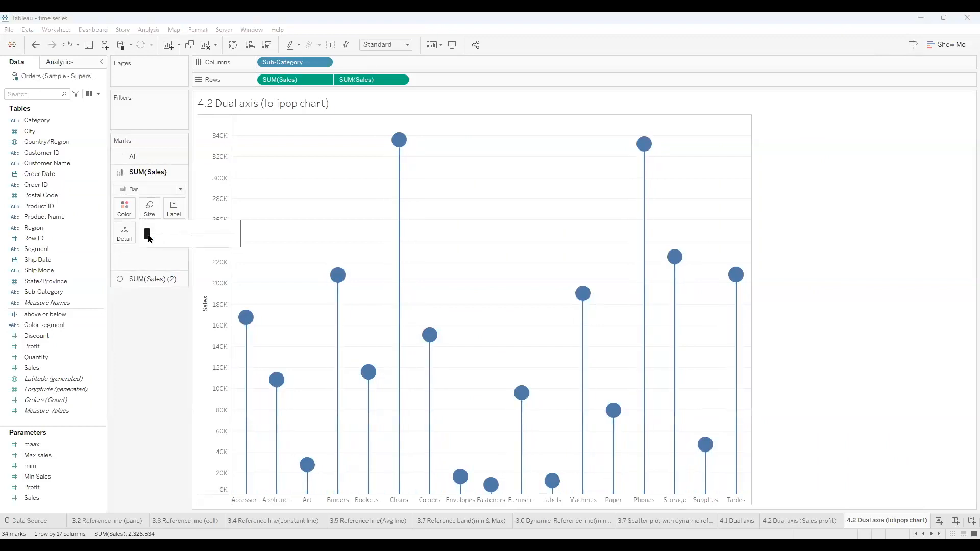
pyautogui.click(142, 336)
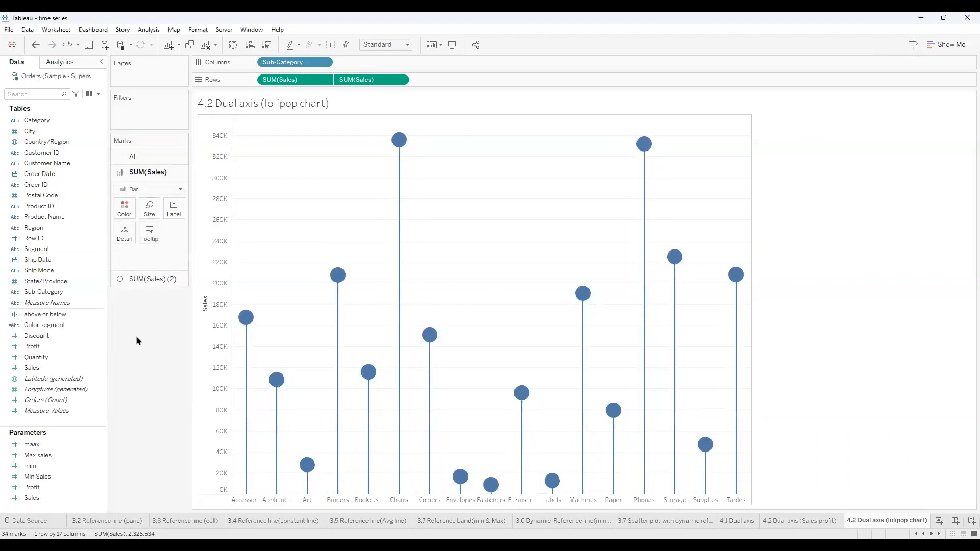
# Color the thin Sales bars black.
pyautogui.click(128, 209)
pyautogui.click(131, 240)
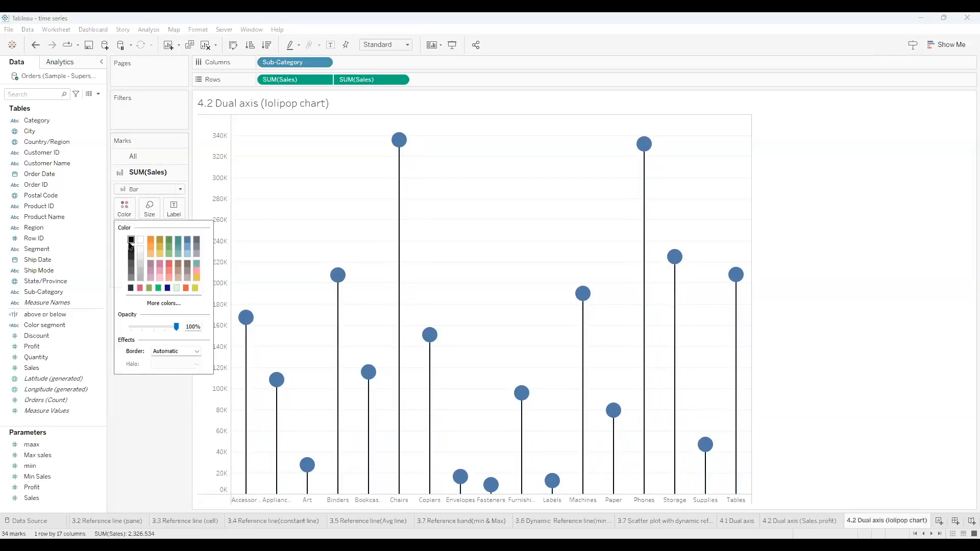
pyautogui.click(116, 433)
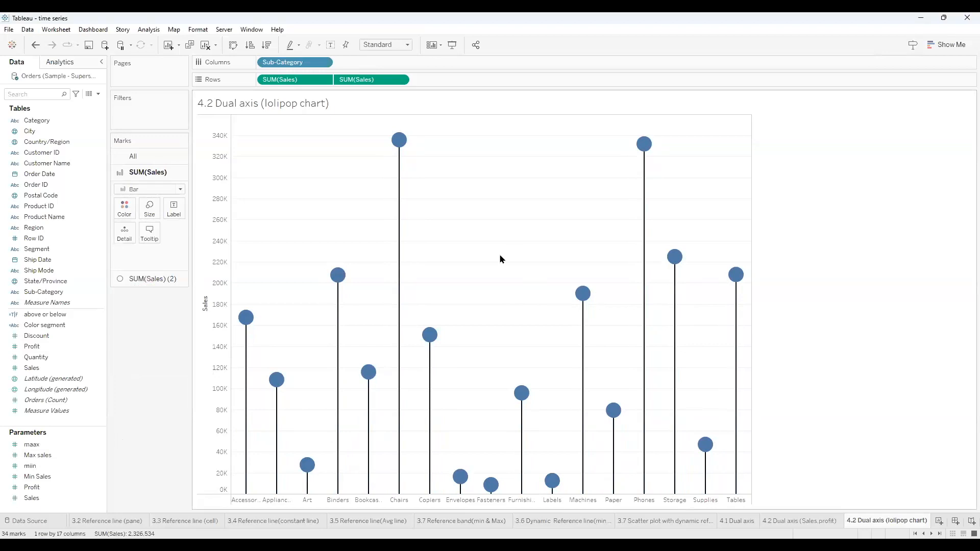
# Change the second Sales measure's mark type to Square.
pyautogui.click(158, 279)
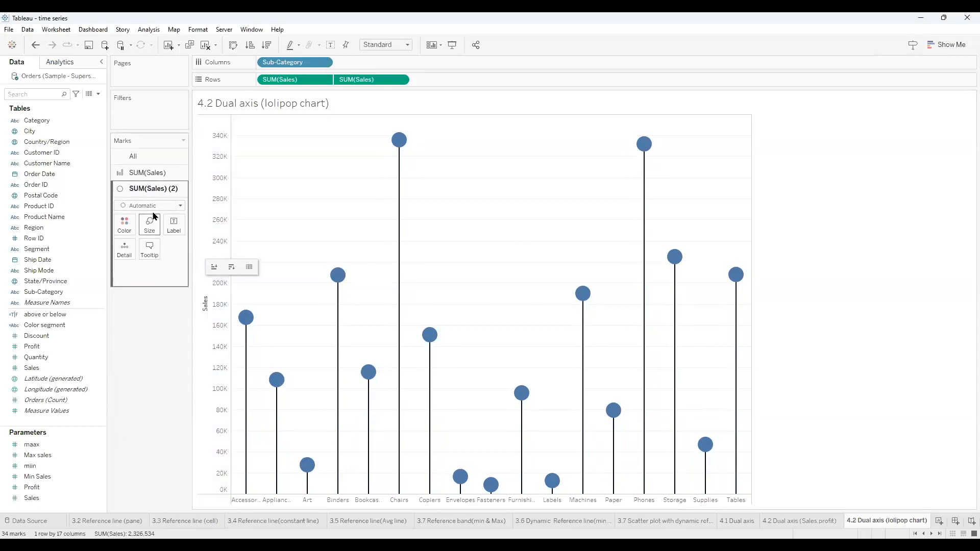
pyautogui.click(148, 206)
pyautogui.click(137, 264)
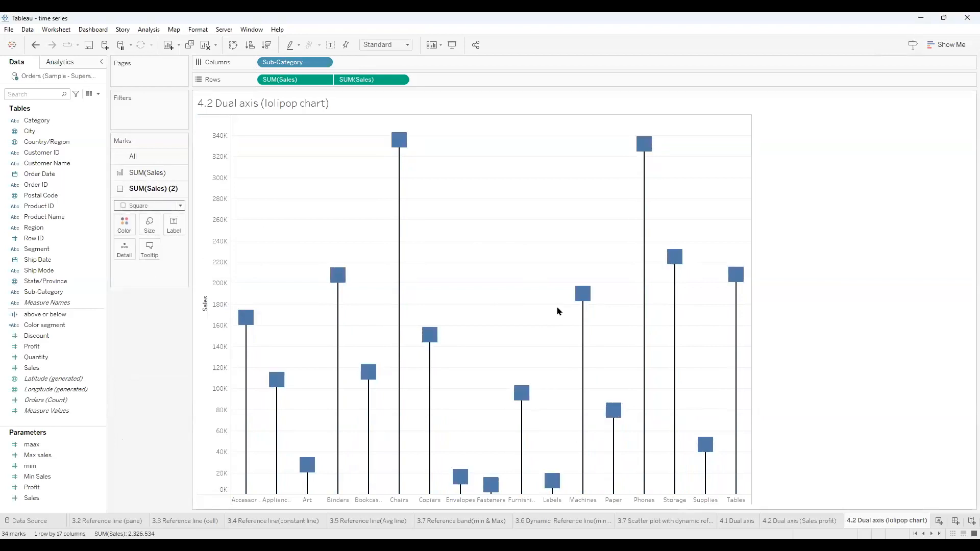
pyautogui.moveTo(591, 290)
# Go to the worksheet "4.3 dual axis (donut chart)" and clear its existing chart.
pyautogui.click(932, 533)
pyautogui.click(906, 524)
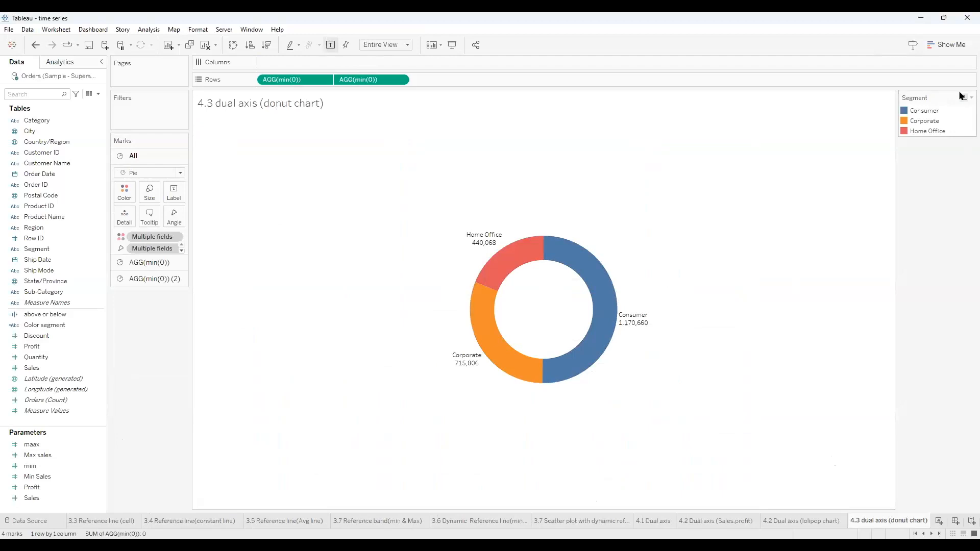
pyautogui.click(947, 45)
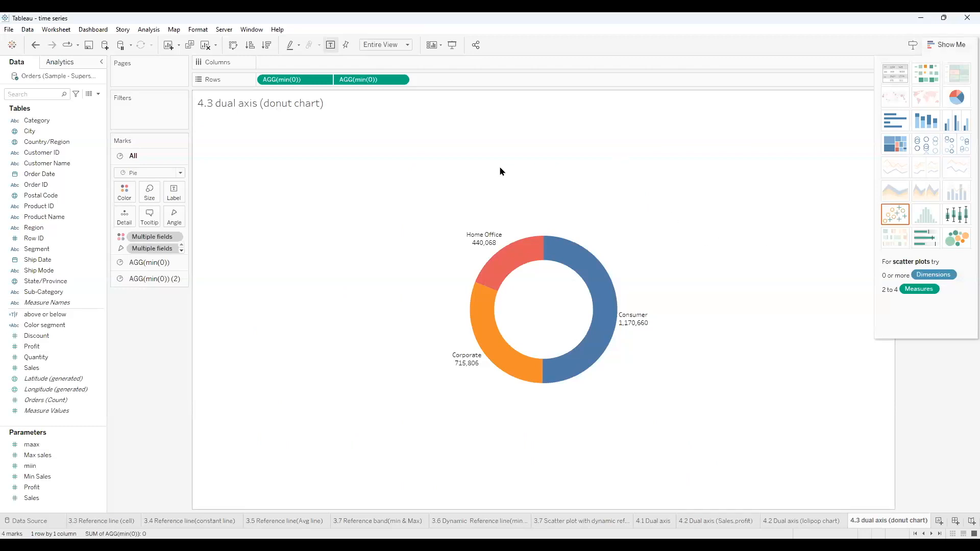
pyautogui.click(205, 45)
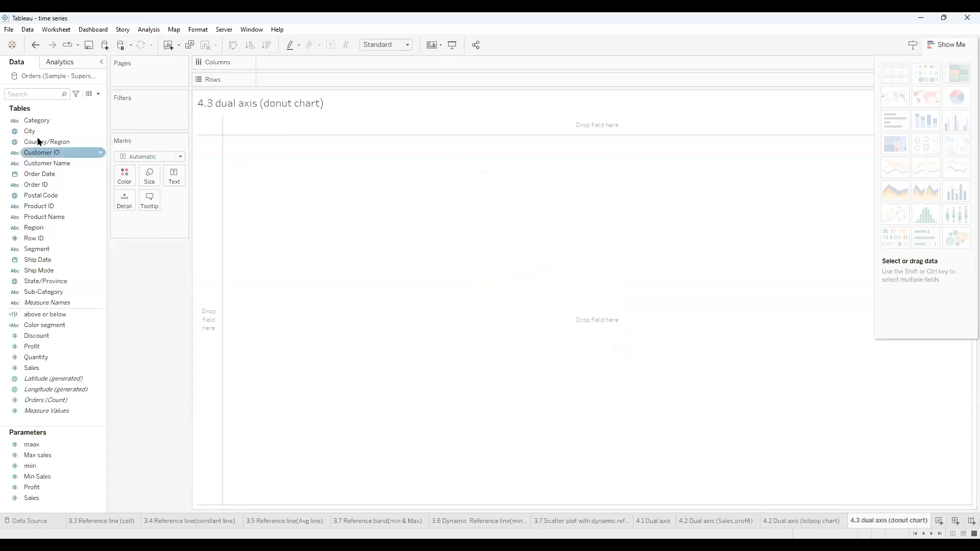
# Build a pie chart of Sales by Segment and fit it to Entire View.
pyautogui.click(42, 123)
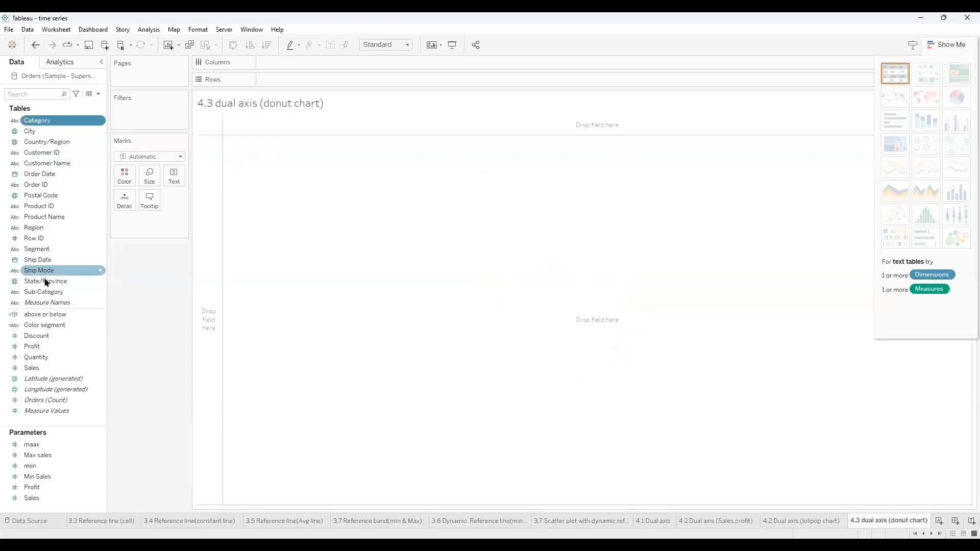
pyautogui.click(59, 254)
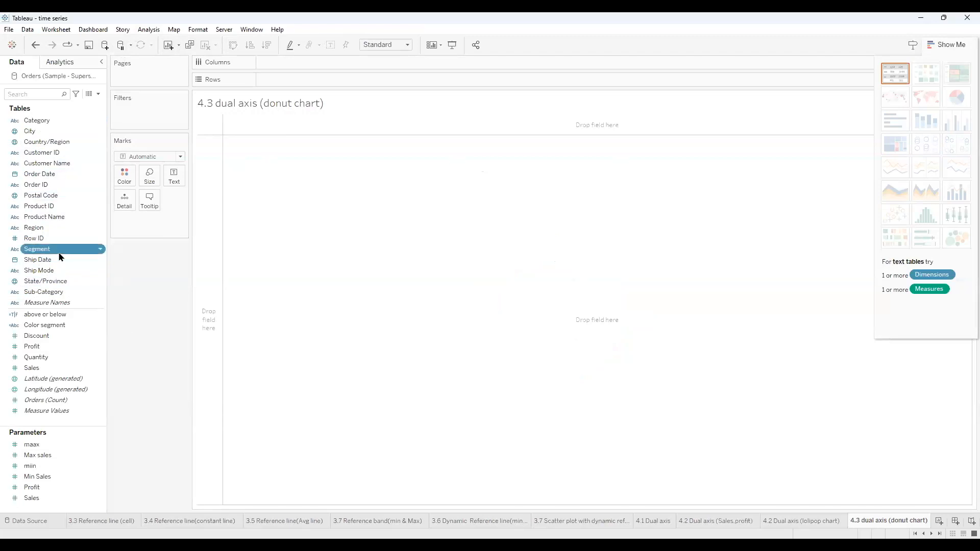
pyautogui.keyDown('ctrl'); pyautogui.click(56, 371); pyautogui.keyUp('ctrl')
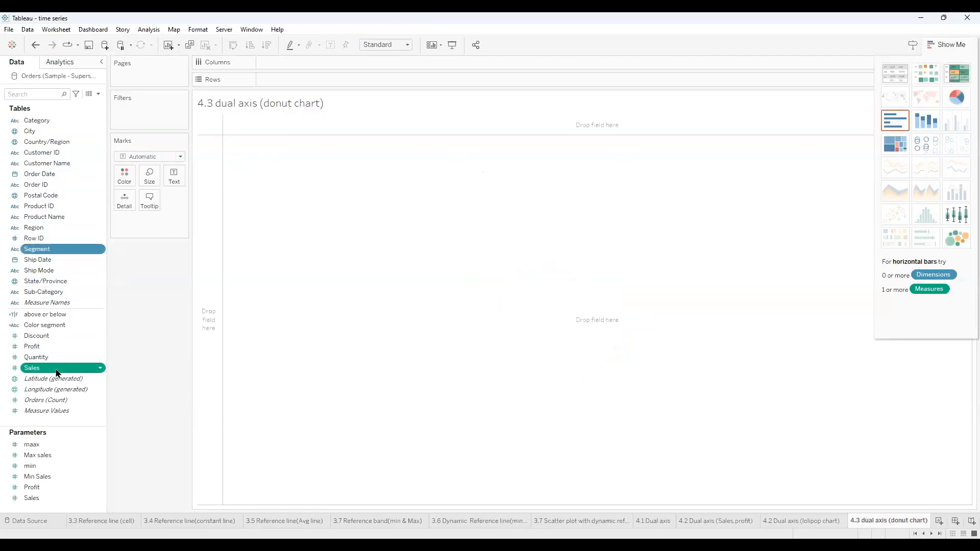
pyautogui.click(955, 99)
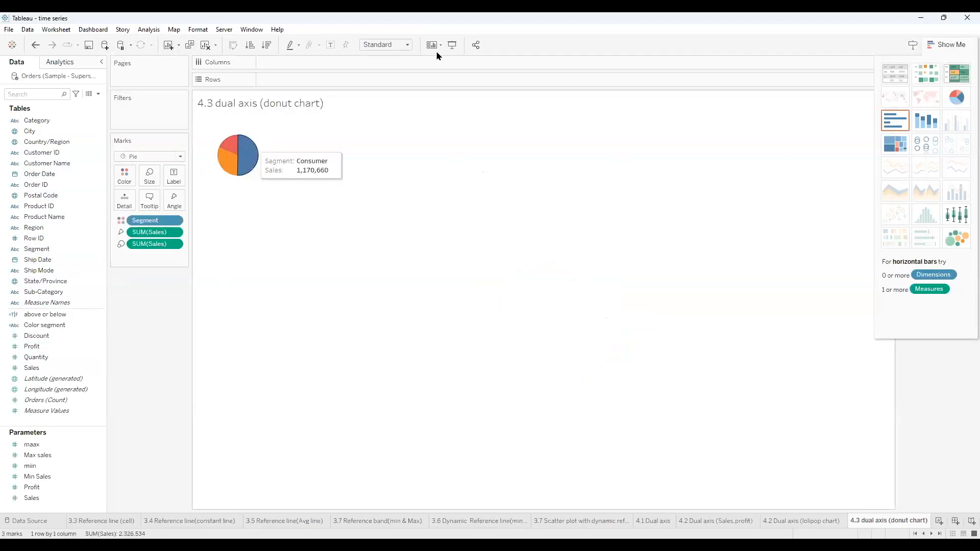
pyautogui.click(408, 45)
pyautogui.click(380, 80)
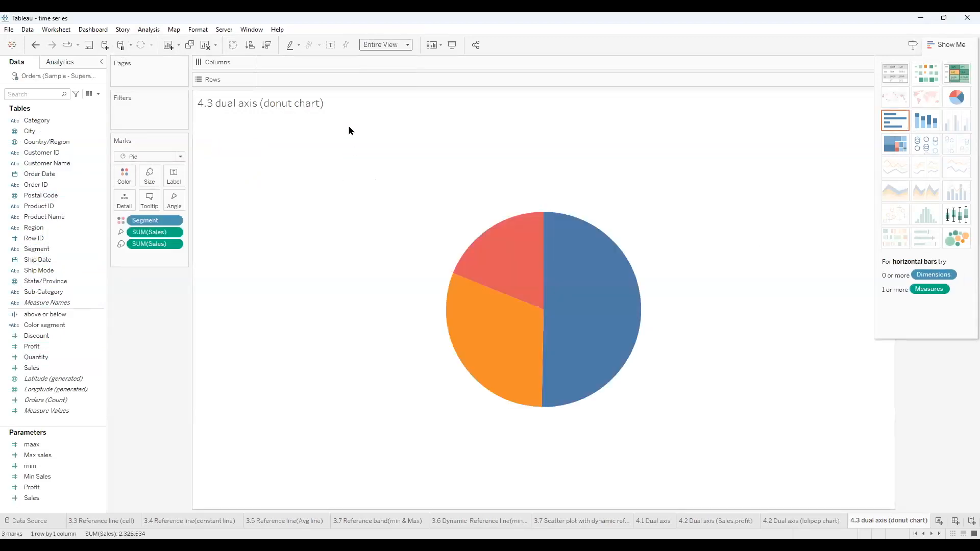
# Add the calculation Min(0) to Rows and duplicate it beside itself to get two pies.
pyautogui.doubleClick(329, 79)
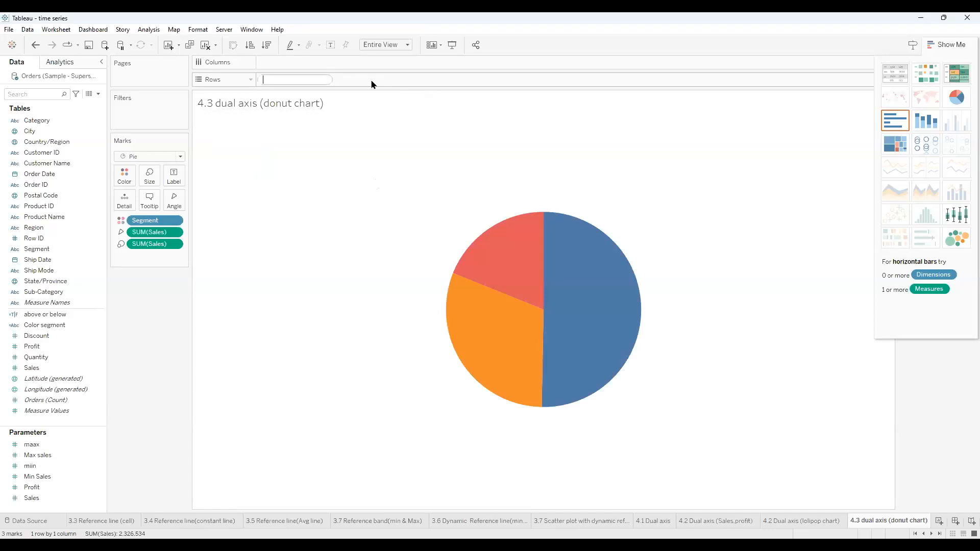
pyautogui.write('M')
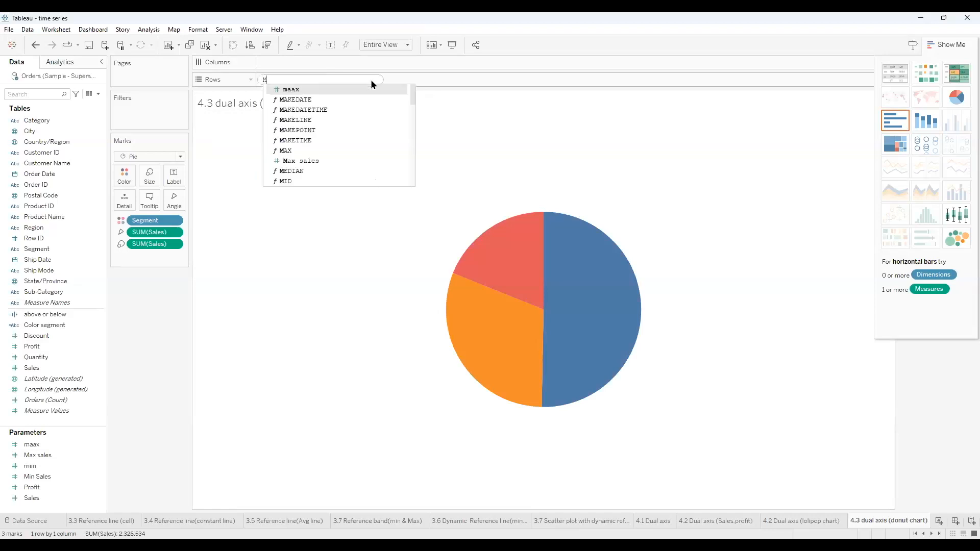
pyautogui.write('in(0')
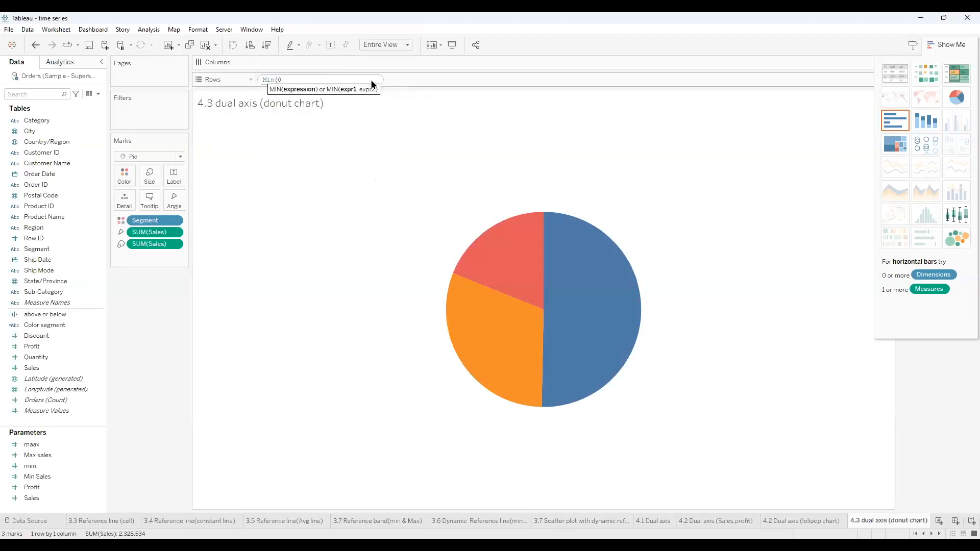
pyautogui.write(')')
pyautogui.press('Return')
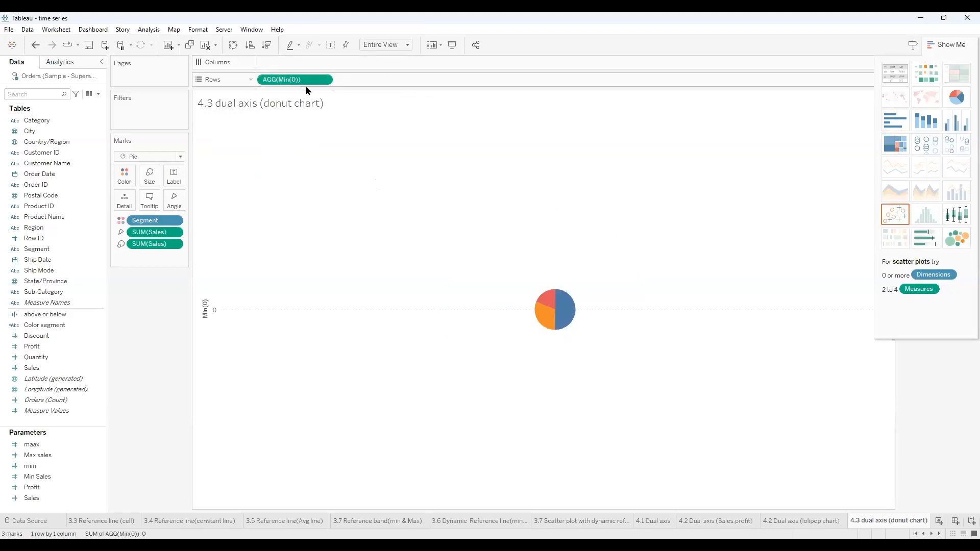
pyautogui.moveTo(306, 83); pyautogui.dragTo(400, 84)
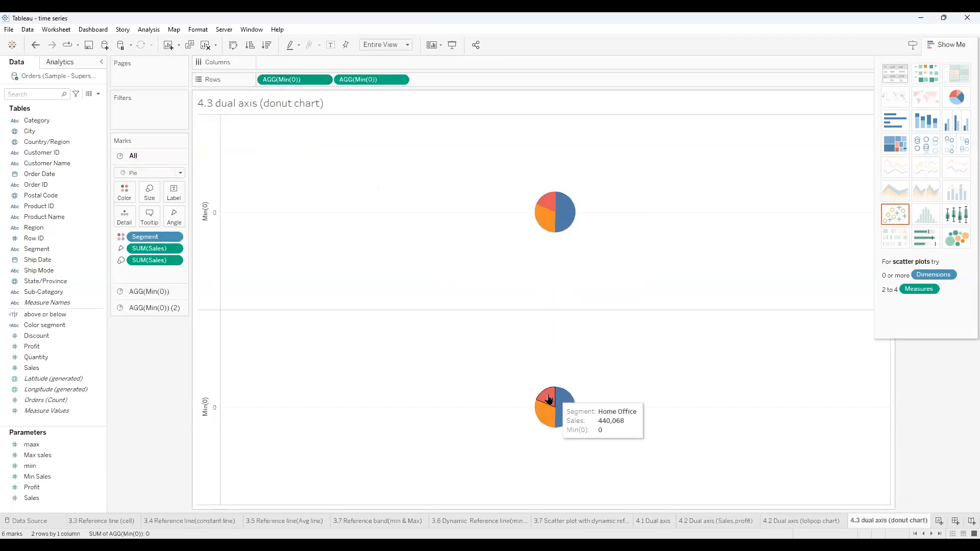
# Remove the Segment and both Sales fields from the second Min(0) pie's marks.
pyautogui.click(138, 292)
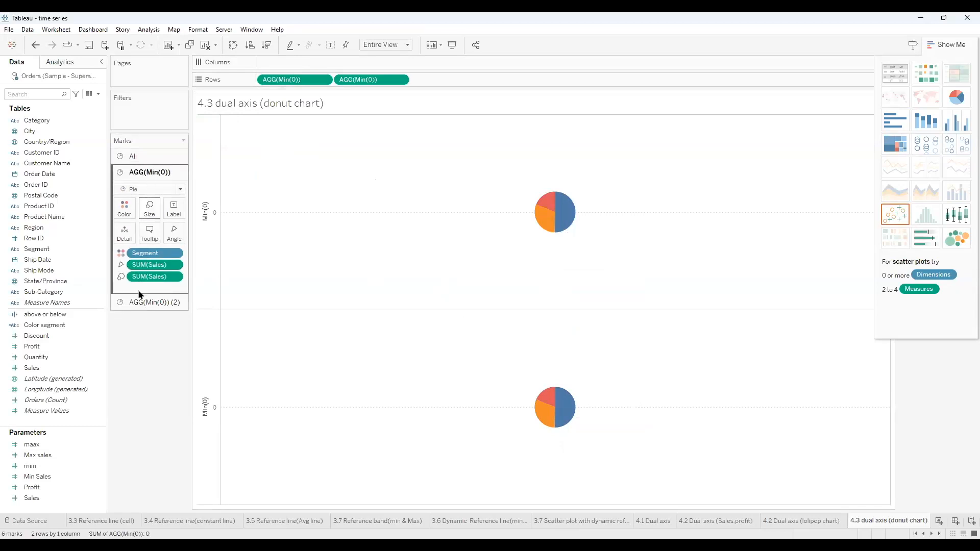
pyautogui.click(149, 304)
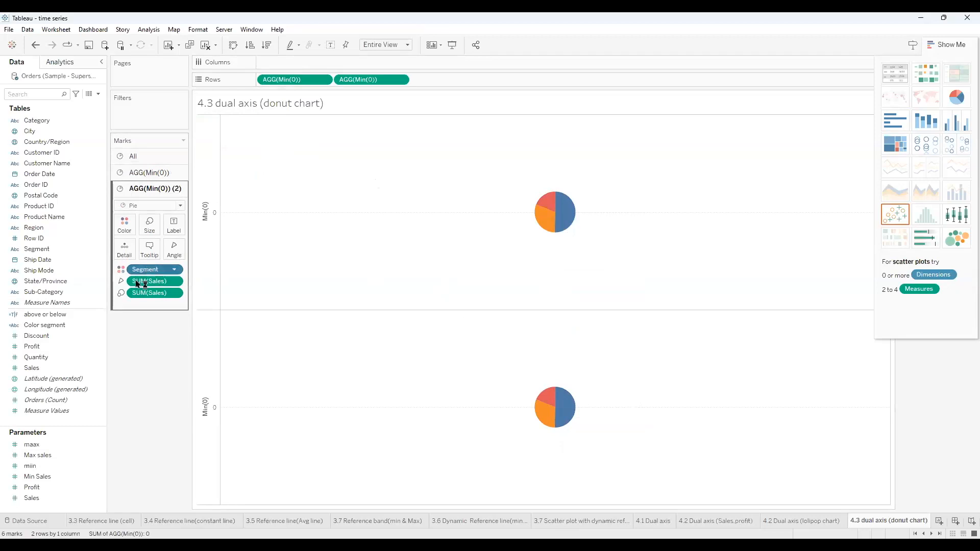
pyautogui.press('Delete')
pyautogui.moveTo(154, 271); pyautogui.dragTo(155, 388)
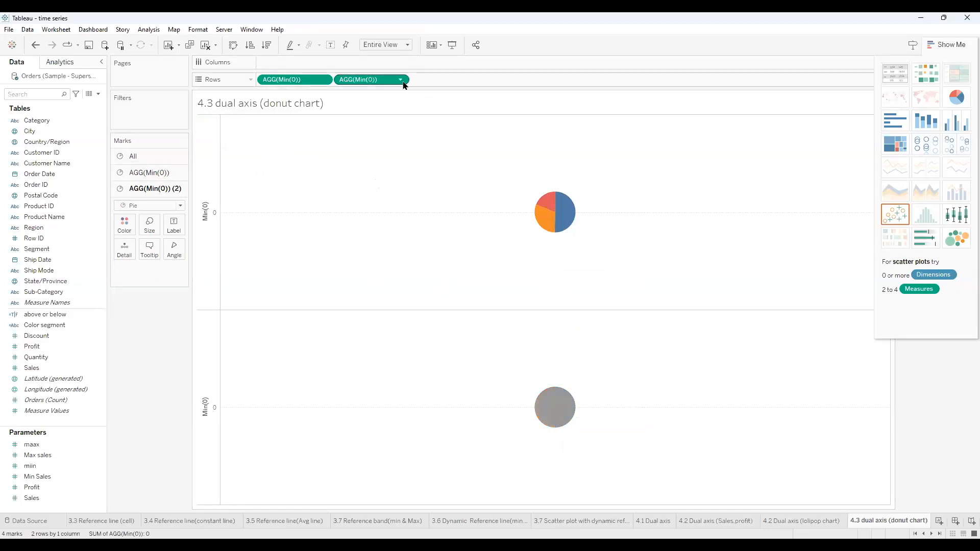
# Combine the two Min(0) measures into a dual axis so the pies overlap.
pyautogui.moveTo(549, 220)
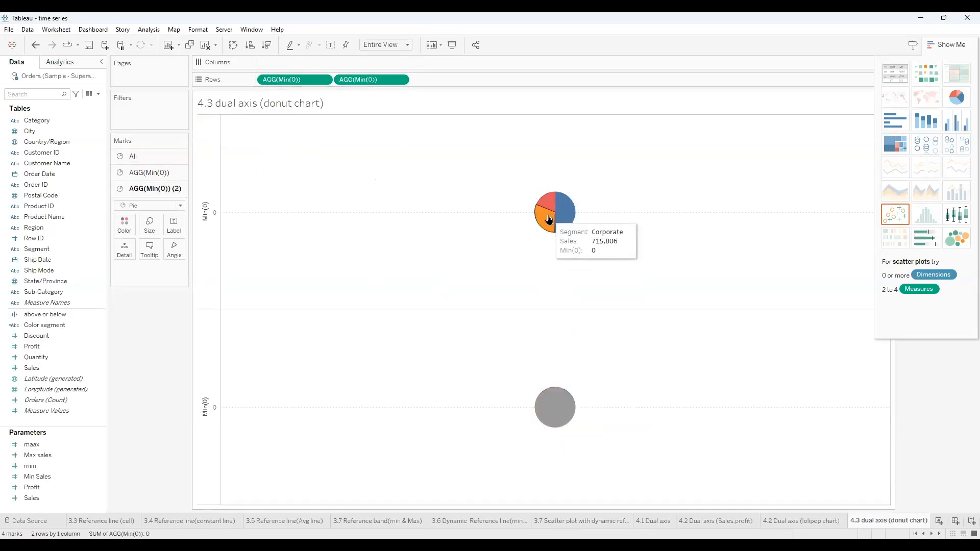
pyautogui.click(400, 80)
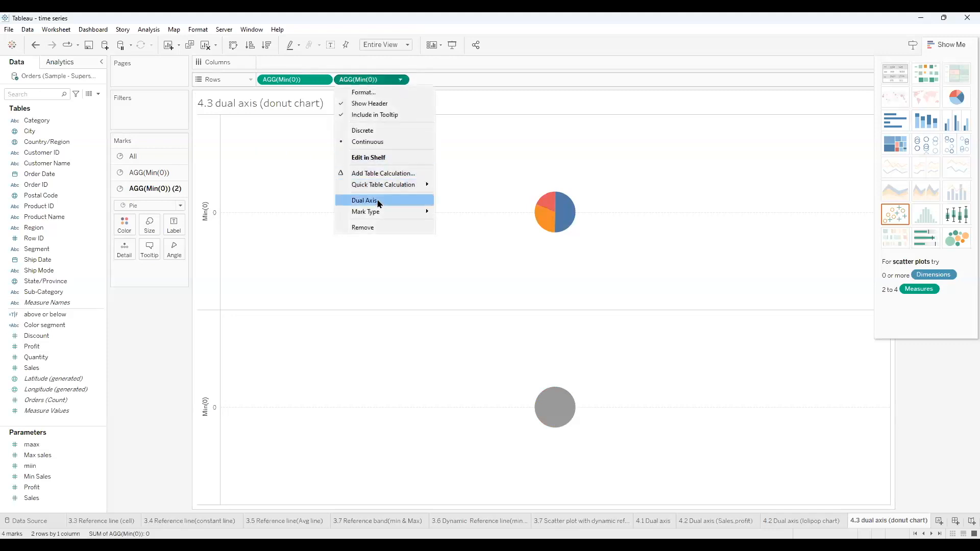
pyautogui.click(372, 201)
pyautogui.click(216, 308)
pyautogui.rightClick(216, 308)
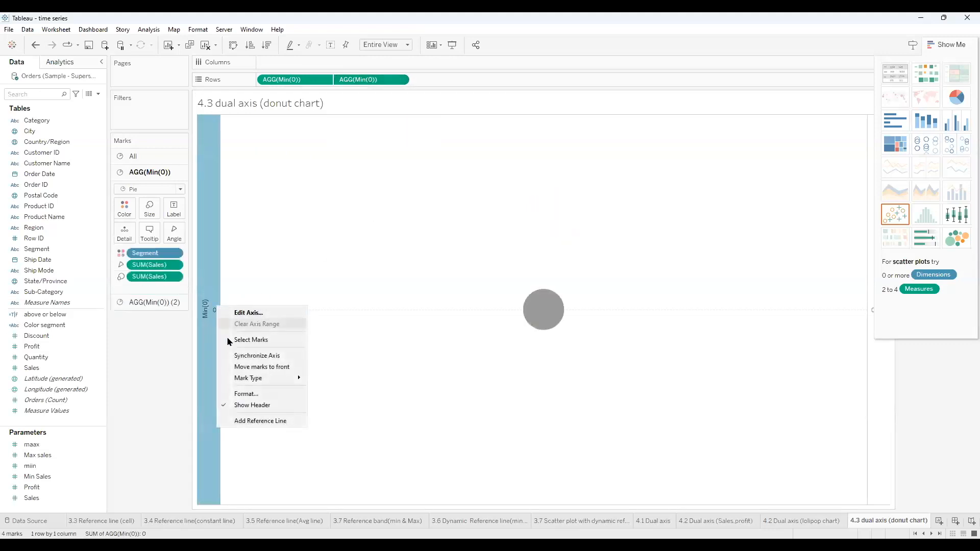
pyautogui.click(128, 369)
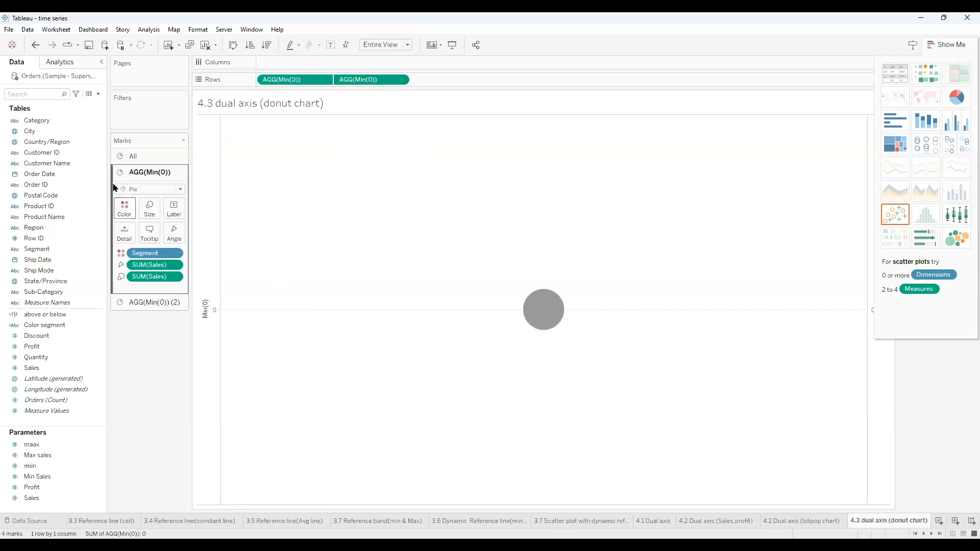
# Enlarge the first Min(0) pie so its segments form a ring around the gray circle.
pyautogui.click(151, 212)
pyautogui.moveTo(181, 232); pyautogui.dragTo(182, 234)
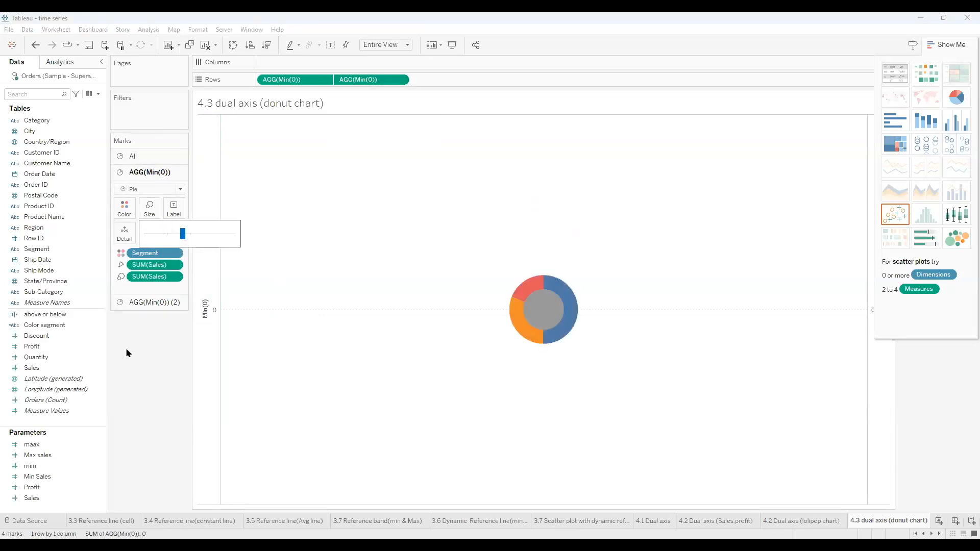
# Color the second Min(0) pie white to create the donut hole.
pyautogui.click(137, 303)
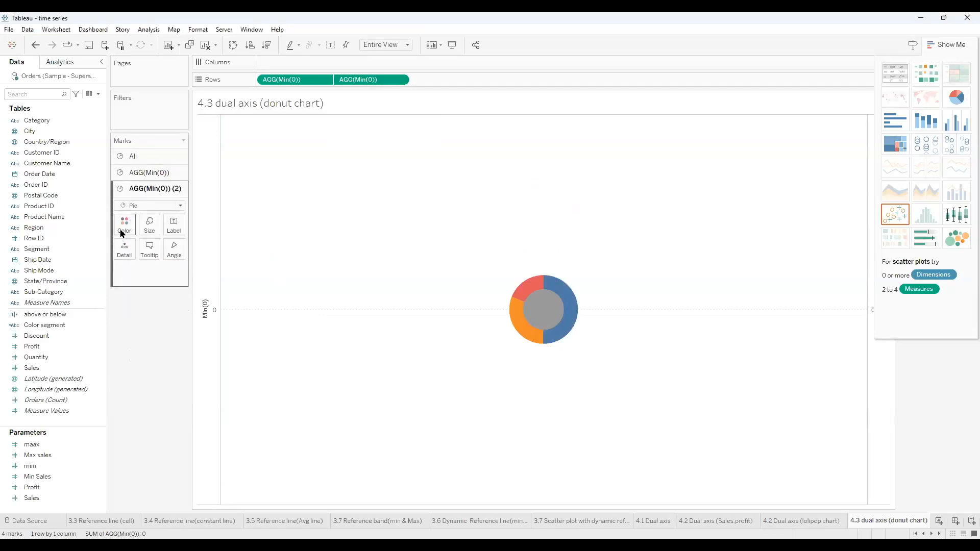
pyautogui.click(122, 227)
pyautogui.click(137, 254)
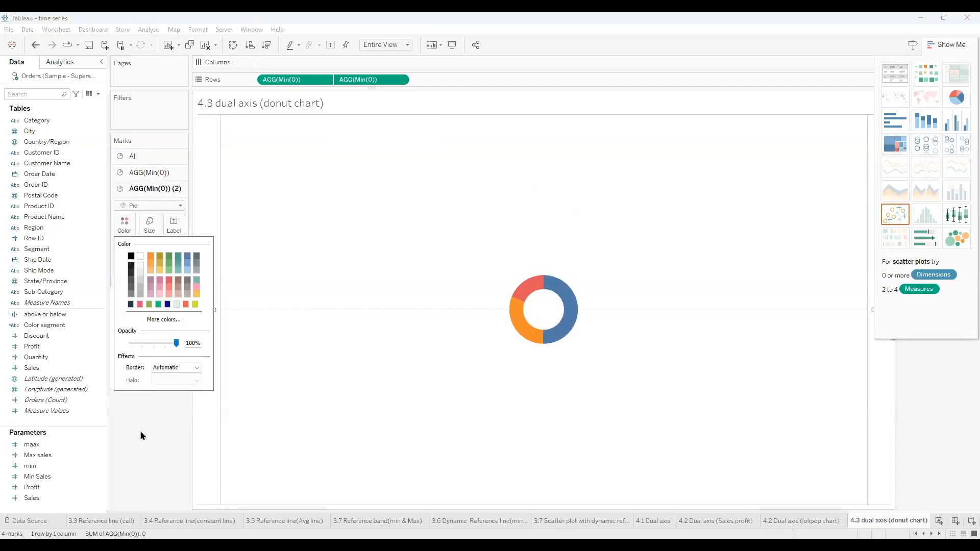
pyautogui.click(147, 432)
# Label the first Min(0) pie's ring with Segment and Sales.
pyautogui.click(136, 173)
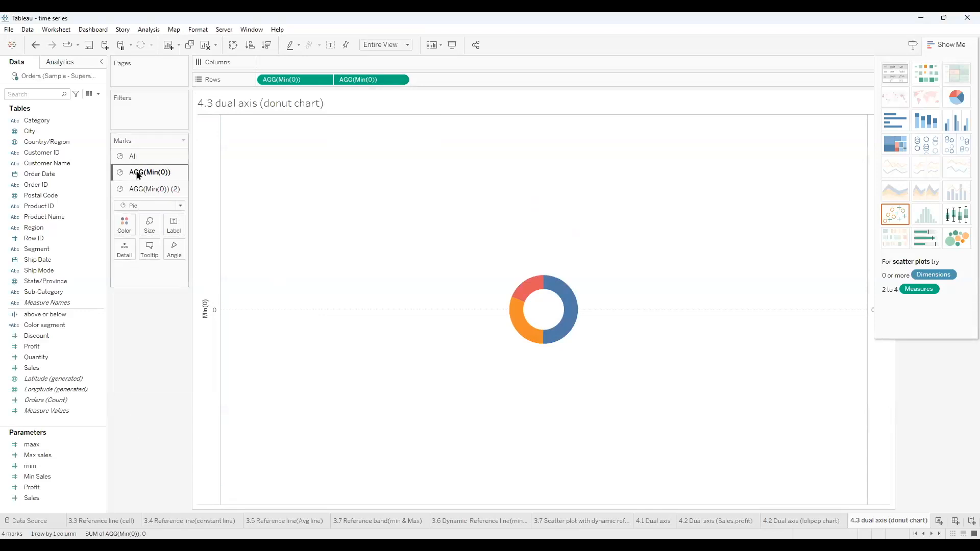
pyautogui.moveTo(36, 252); pyautogui.dragTo(72, 241)
pyautogui.moveTo(164, 208); pyautogui.dragTo(166, 209)
pyautogui.click(47, 360)
pyautogui.moveTo(47, 368); pyautogui.dragTo(168, 212)
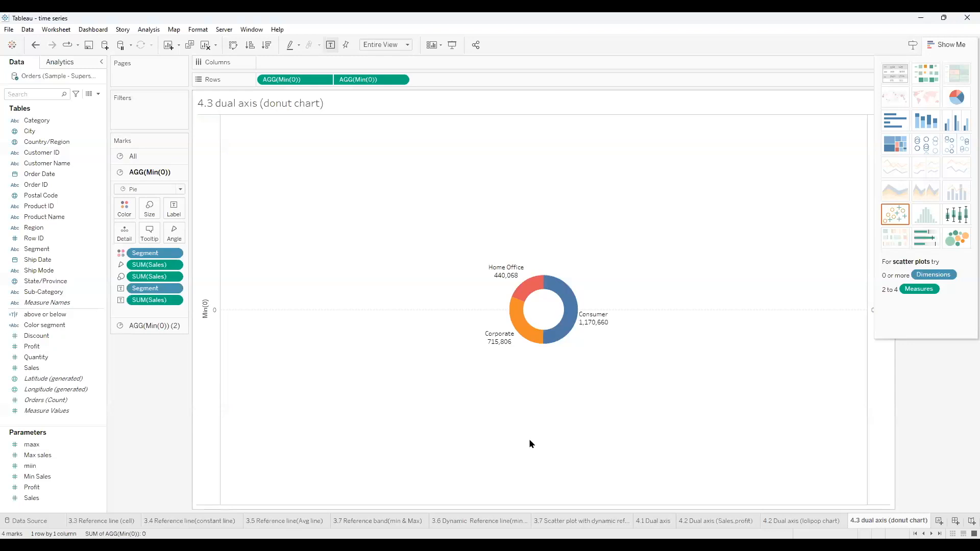
# Open the 5.1 Combined axis worksheet without the Show Me recommendations and compare it with the 5.2 combined axis + dual axis worksheet.
pyautogui.click(930, 534)
pyautogui.click(931, 534)
pyautogui.click(930, 534)
pyautogui.click(930, 534)
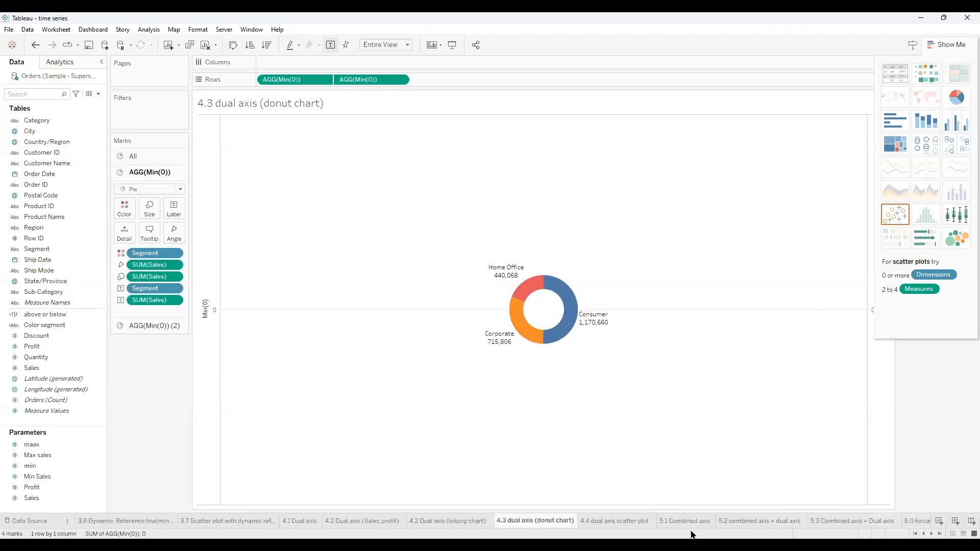
pyautogui.click(672, 522)
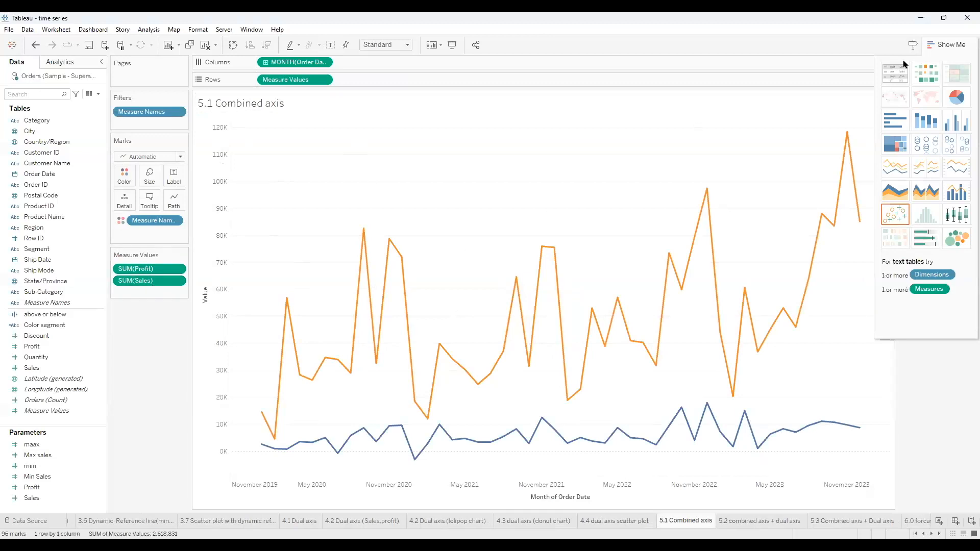
pyautogui.click(947, 45)
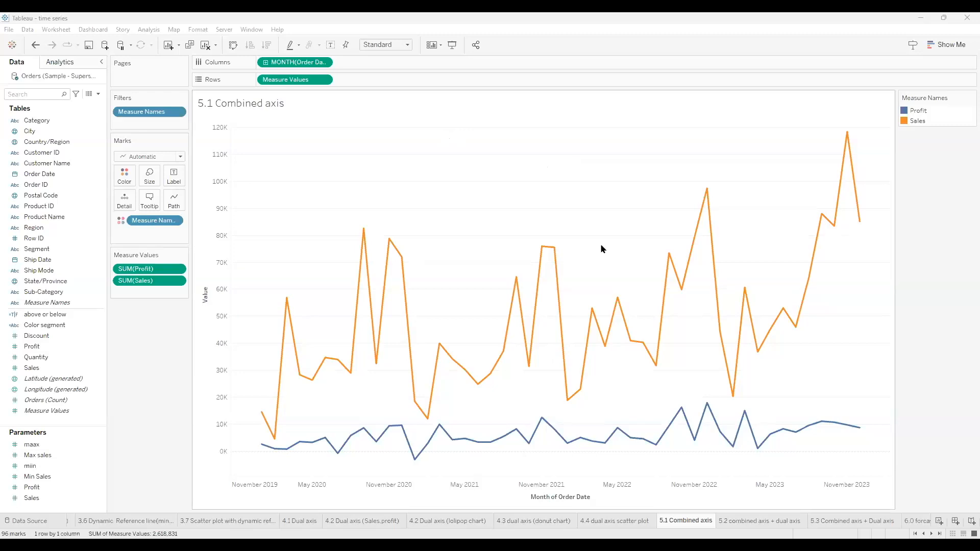
pyautogui.click(778, 521)
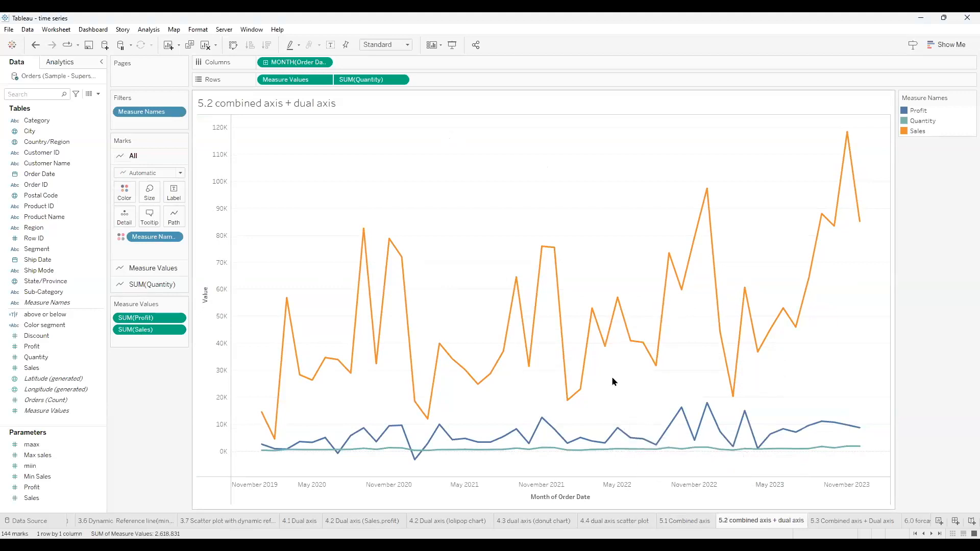
pyautogui.click(674, 520)
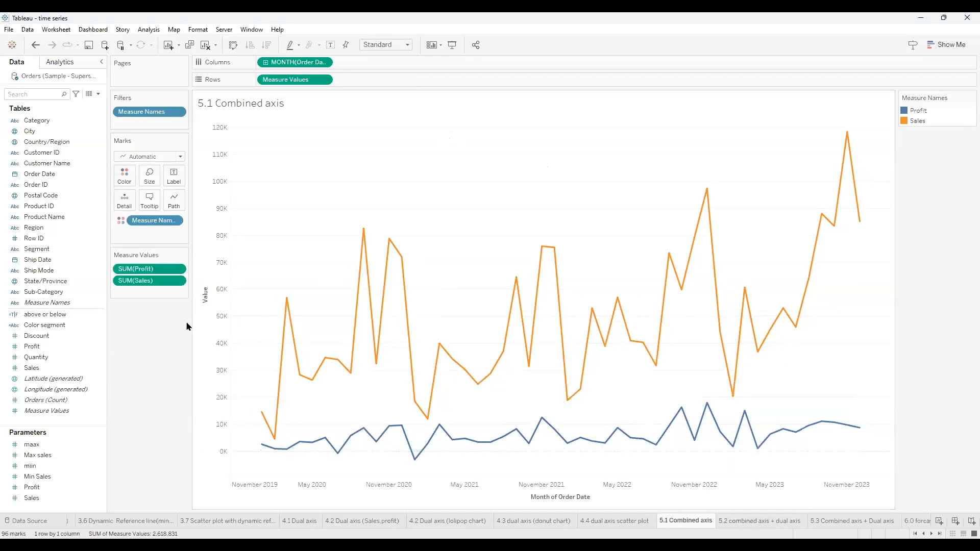
# Clear the 5.1 Combined axis worksheet and plot Sales as a line by continuous Month of Order Date.
pyautogui.click(205, 45)
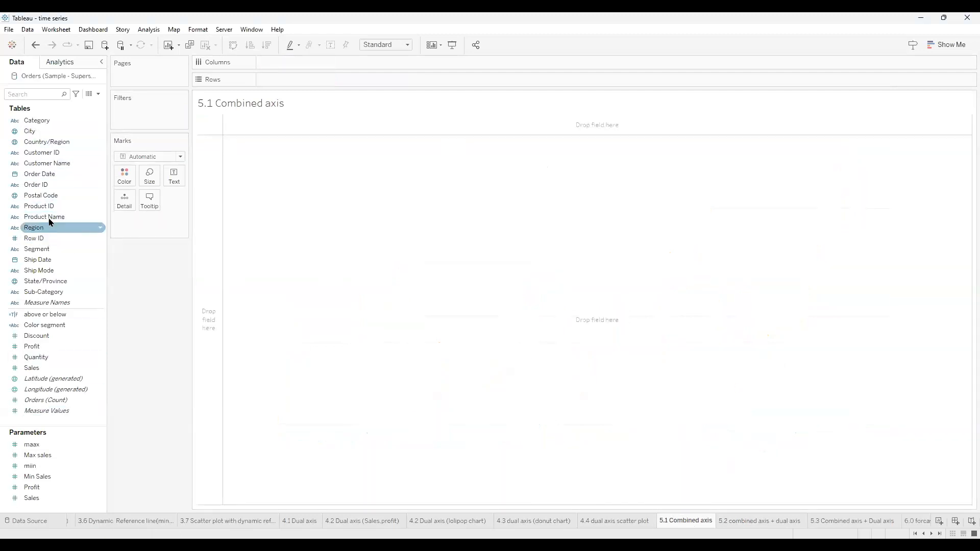
pyautogui.click(48, 174)
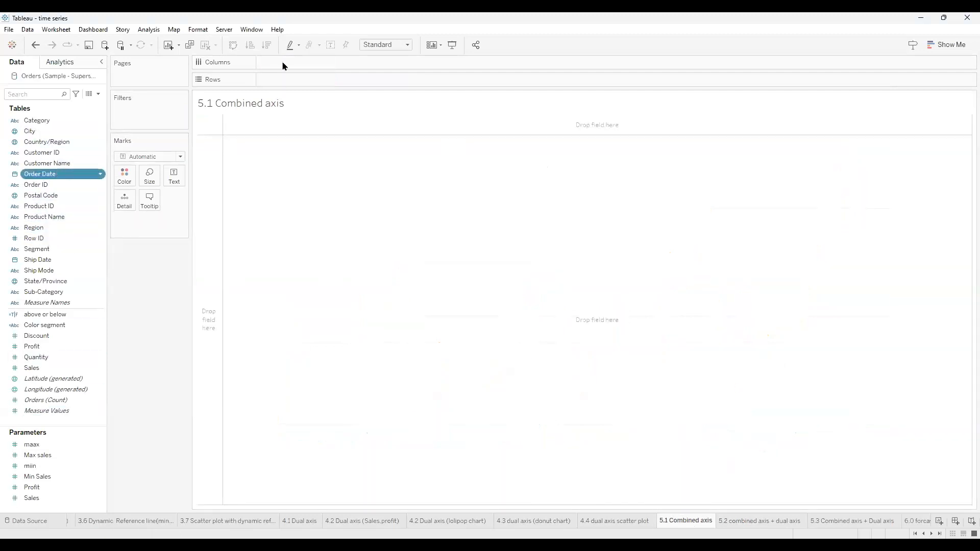
pyautogui.moveTo(283, 67); pyautogui.dragTo(284, 63)
pyautogui.click(324, 62)
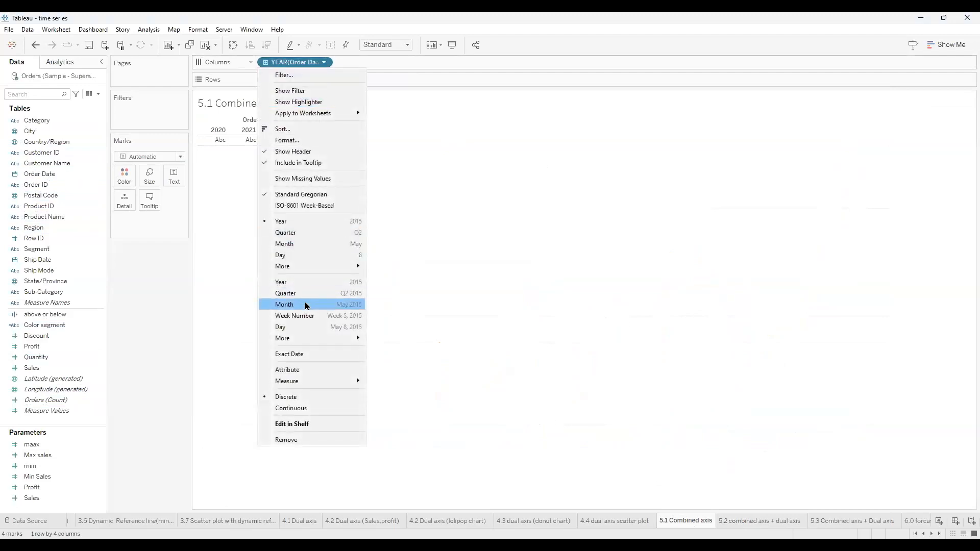
pyautogui.click(306, 305)
pyautogui.click(31, 368)
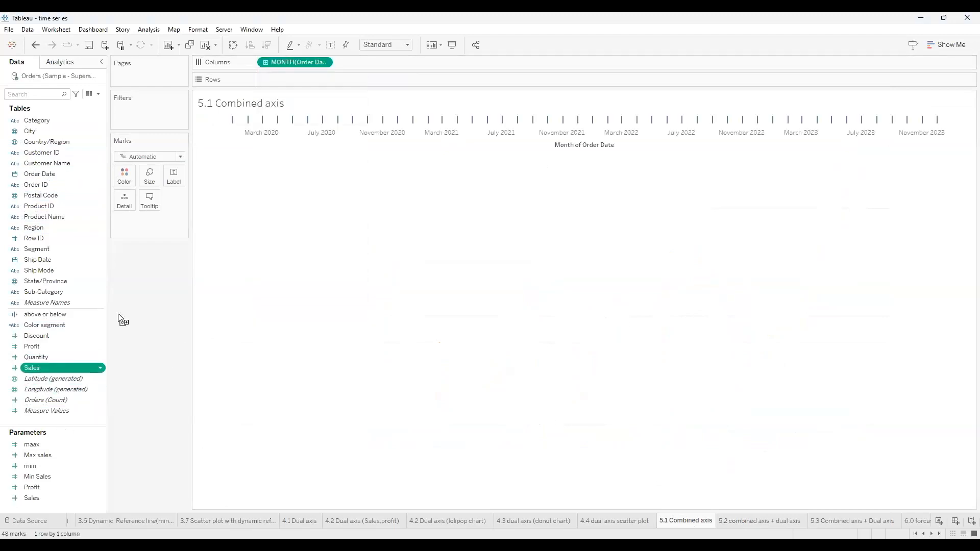
pyautogui.moveTo(354, 71); pyautogui.dragTo(355, 78)
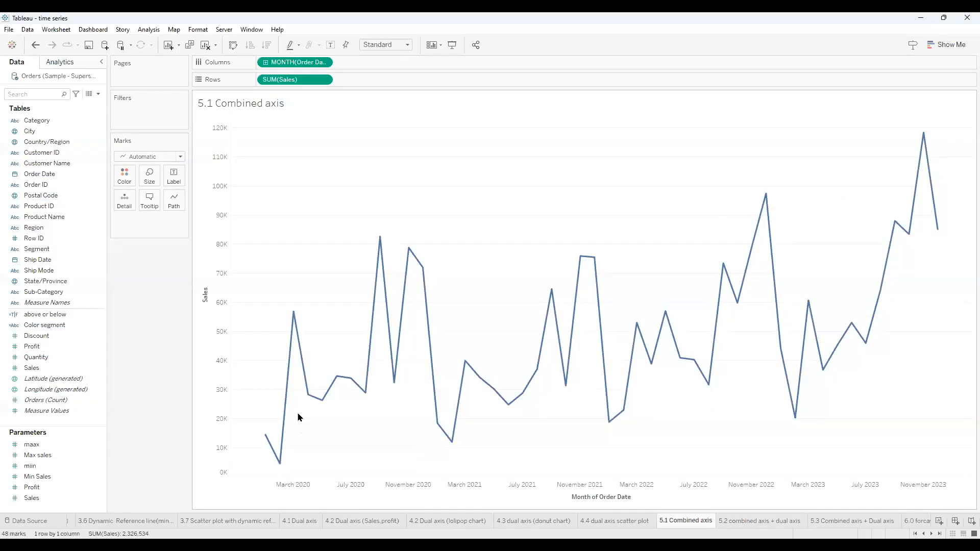
# Combine Profit with Sales on one shared value axis and briefly highlight the Profit line from the legend.
pyautogui.click(44, 348)
pyautogui.moveTo(44, 347); pyautogui.dragTo(215, 255)
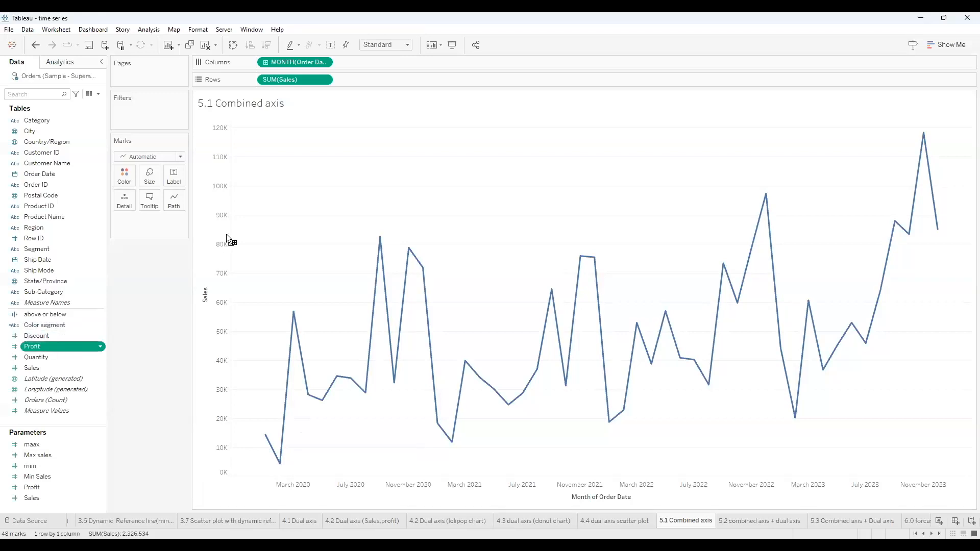
pyautogui.moveTo(228, 221); pyautogui.dragTo(212, 241)
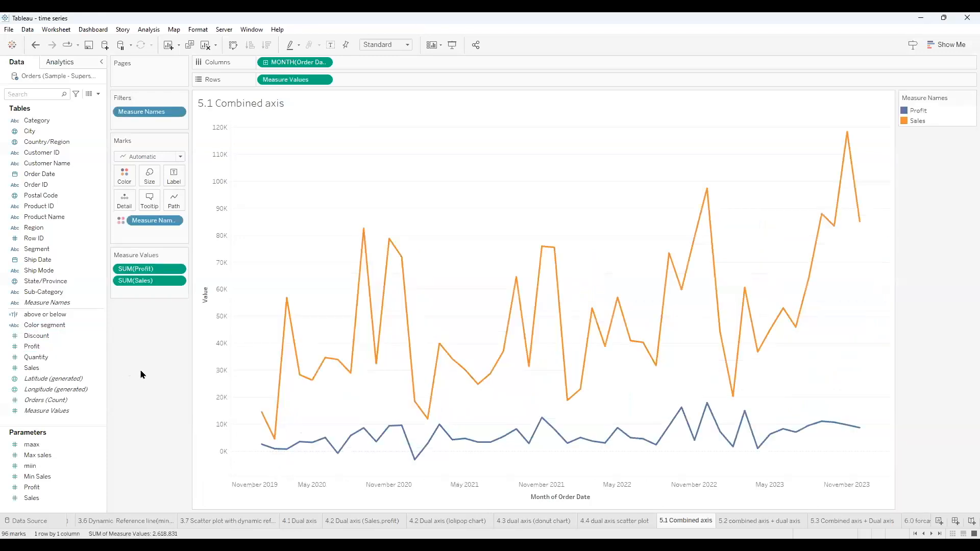
pyautogui.click(920, 113)
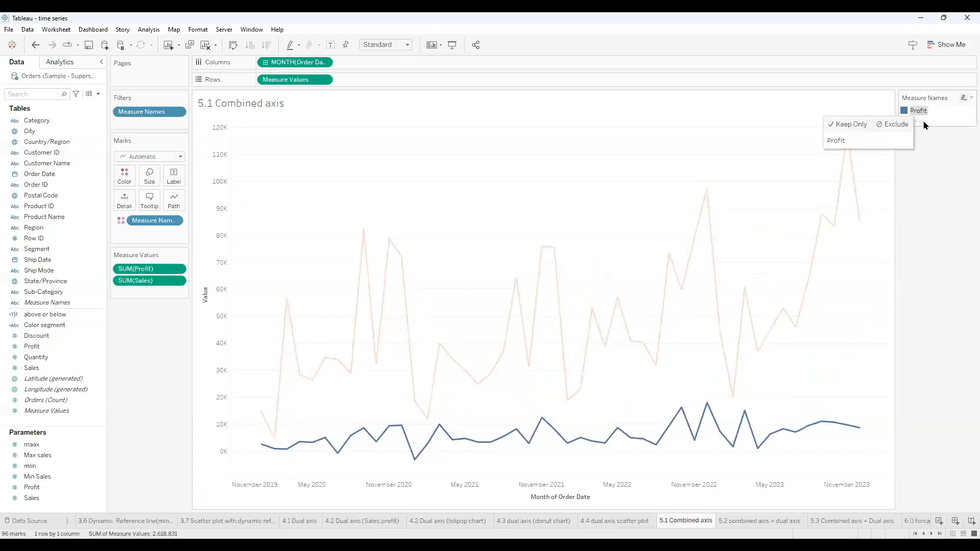
pyautogui.click(664, 179)
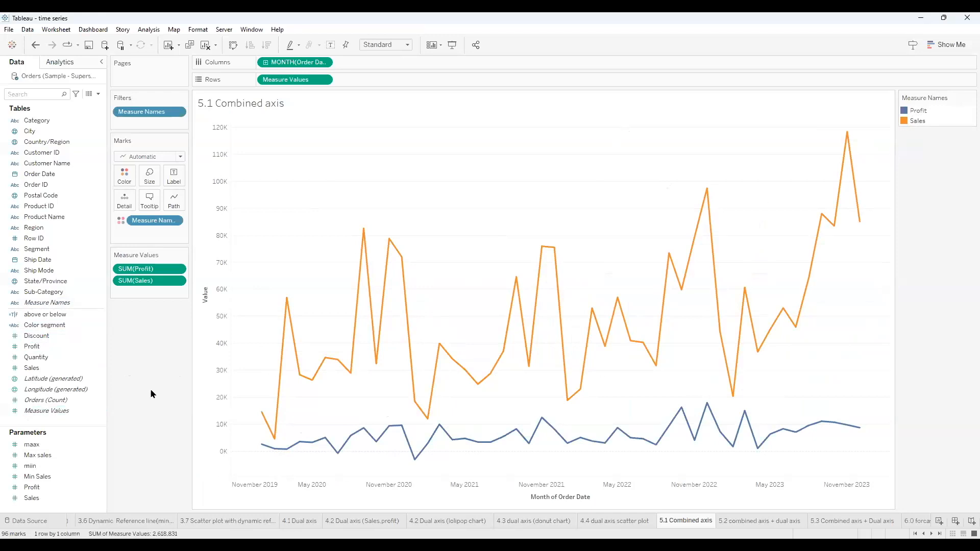
# Try adding Discount and Quantity to the combined axis alongside Profit and Sales.
pyautogui.moveTo(39, 336); pyautogui.dragTo(207, 295)
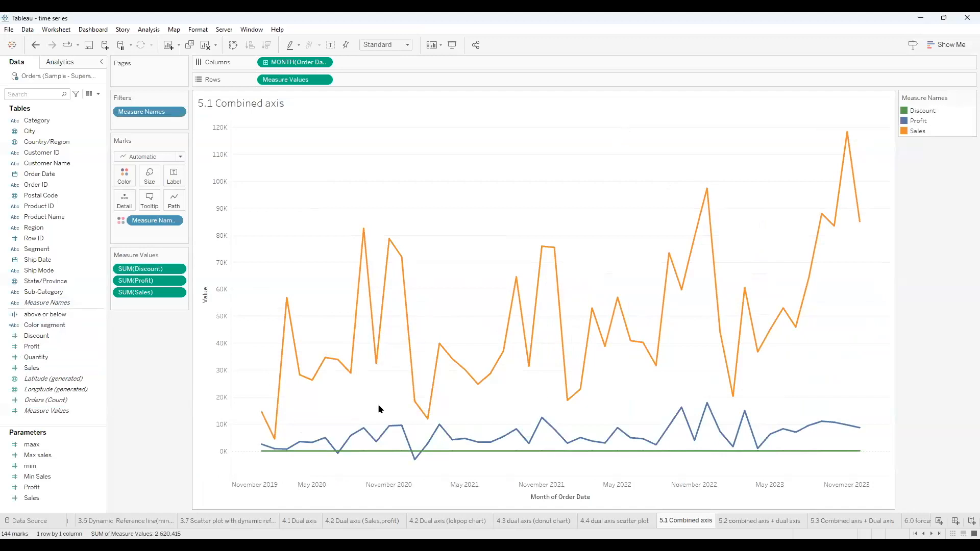
pyautogui.hotkey('ctrl', 'z')
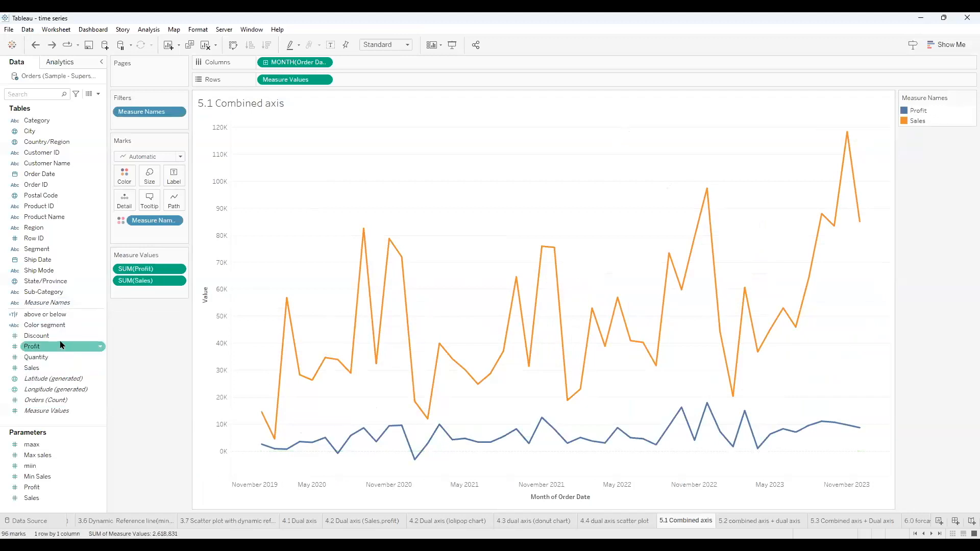
pyautogui.moveTo(53, 362); pyautogui.dragTo(228, 295)
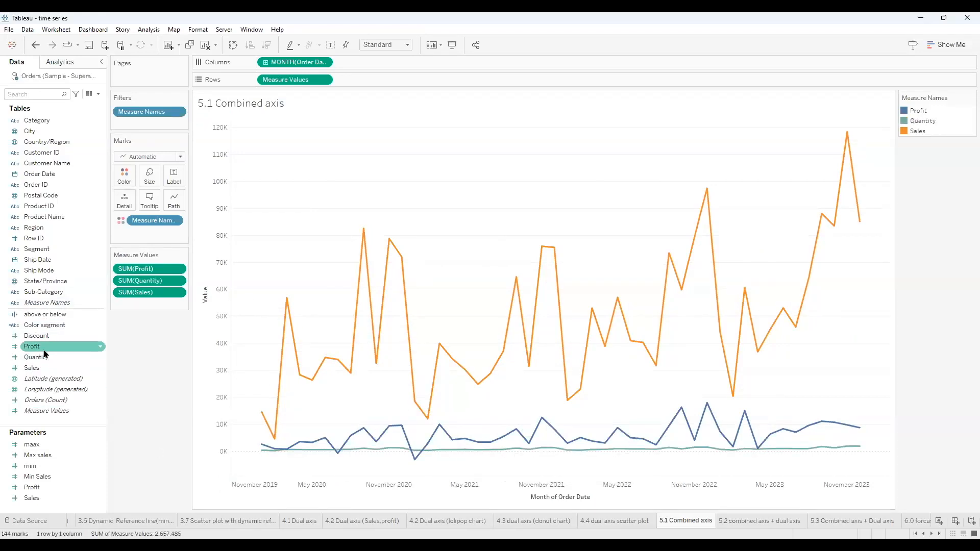
pyautogui.moveTo(43, 335); pyautogui.dragTo(220, 264)
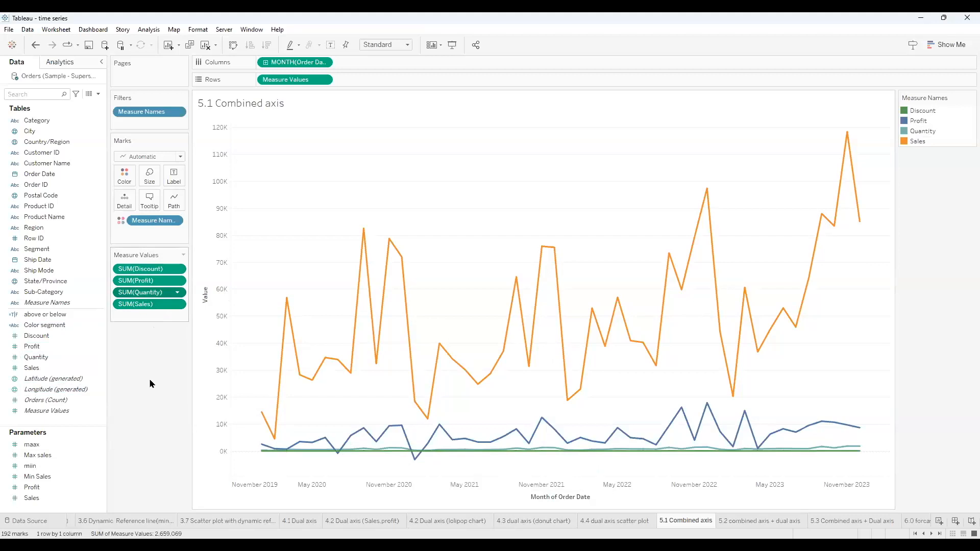
pyautogui.hotkey('ctrl', 'z')
pyautogui.moveTo(51, 342); pyautogui.dragTo(215, 302)
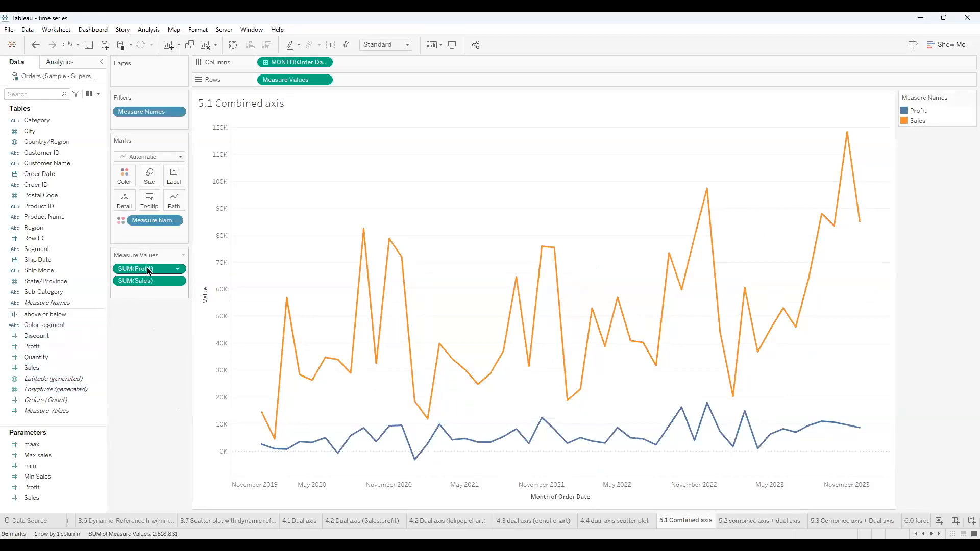
# Add Quantity to Rows as a dual axis with the combined measures and synchronize the two axes.
pyautogui.moveTo(48, 358); pyautogui.dragTo(380, 81)
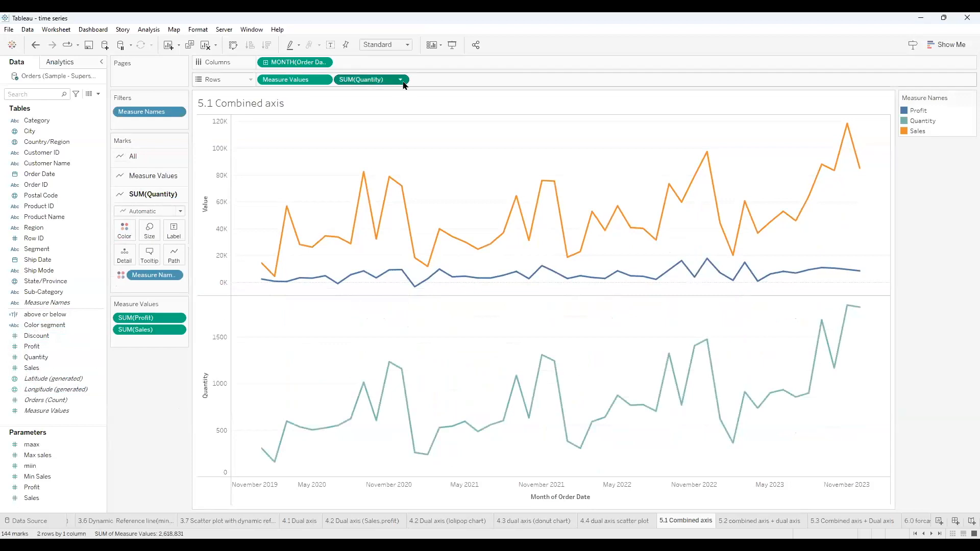
pyautogui.click(401, 80)
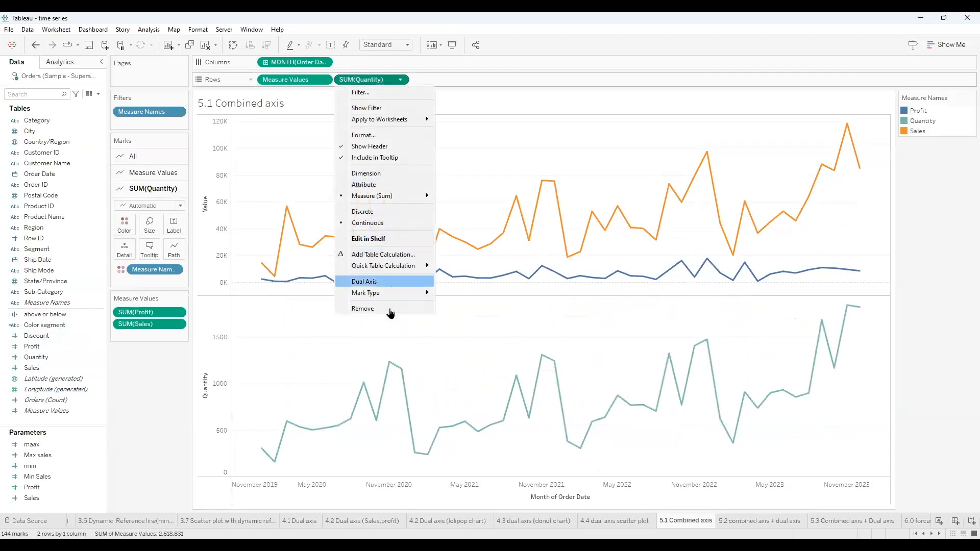
pyautogui.click(377, 281)
pyautogui.rightClick(225, 326)
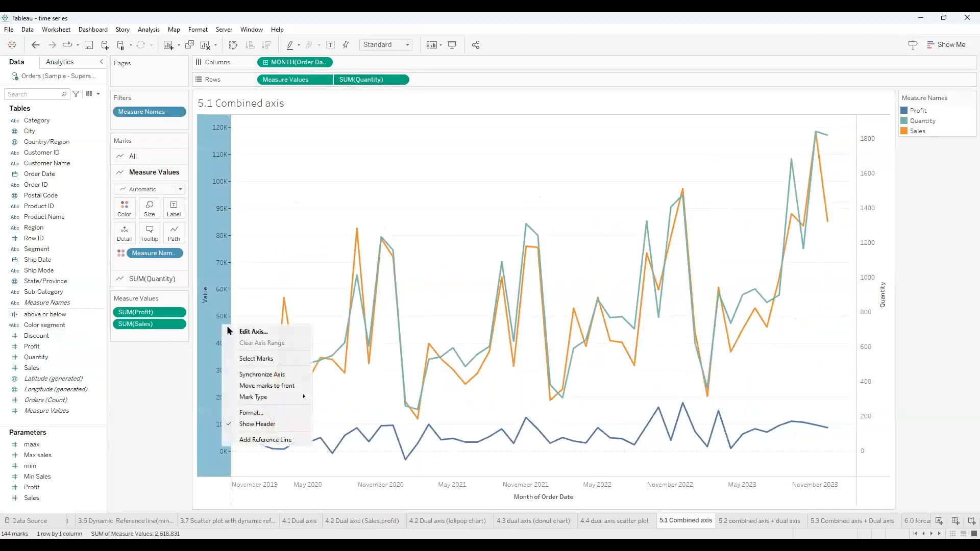
pyautogui.click(238, 375)
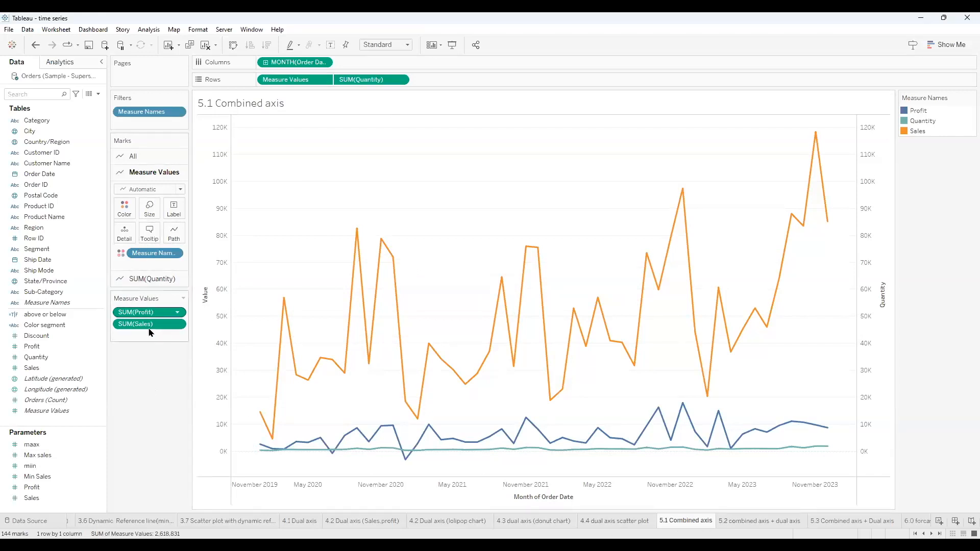
# Try removing Quantity from Rows and showing the combined Profit and Sales measures as bars, and undo both changes.
pyautogui.moveTo(367, 80); pyautogui.dragTo(360, 40)
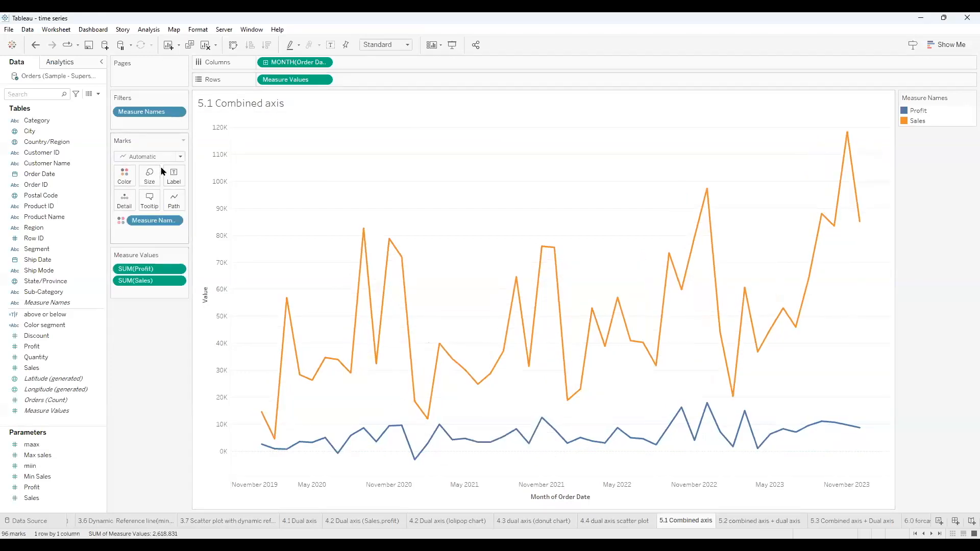
pyautogui.click(147, 158)
pyautogui.click(135, 175)
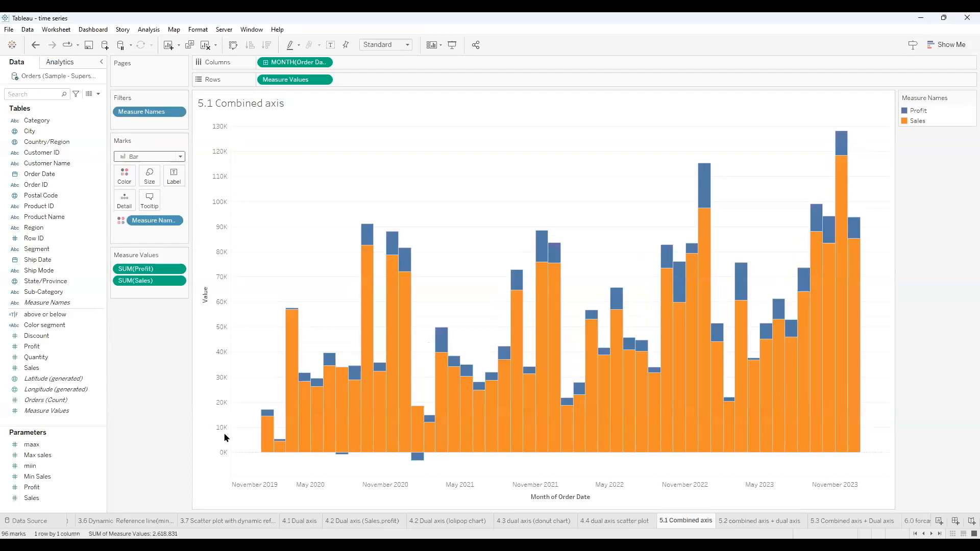
pyautogui.hotkey('ctrl', 'z')
pyautogui.hotkey('ctrl', 'z')
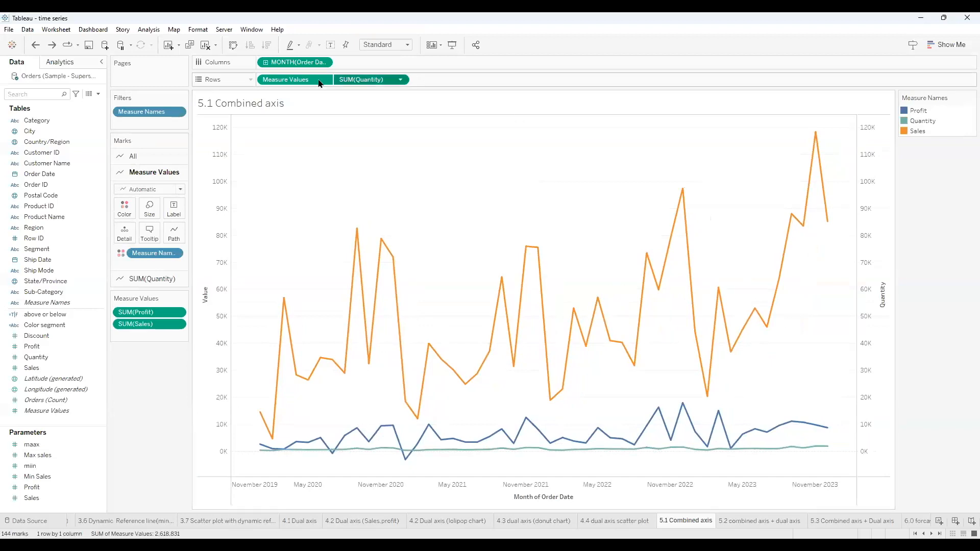
# Change the mark type of the Quantity measure to Bar.
pyautogui.click(358, 80)
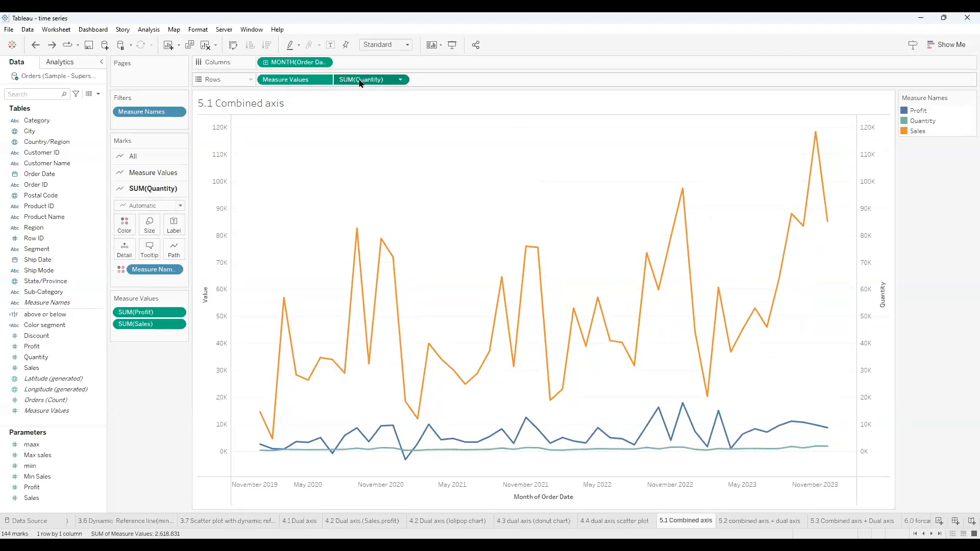
pyautogui.click(138, 206)
pyautogui.click(133, 233)
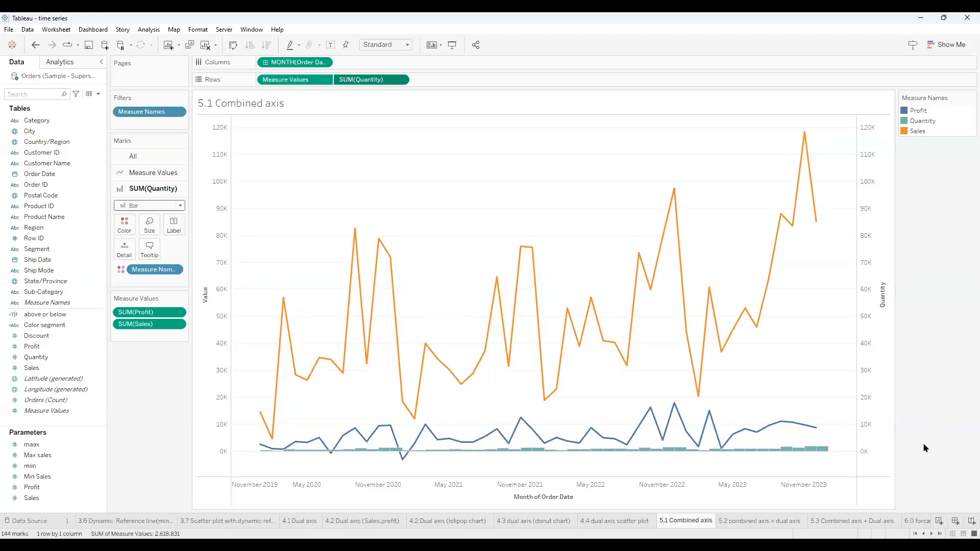
# Open the 5.3 Combined axis + Dual axis worksheet.
pyautogui.click(957, 296)
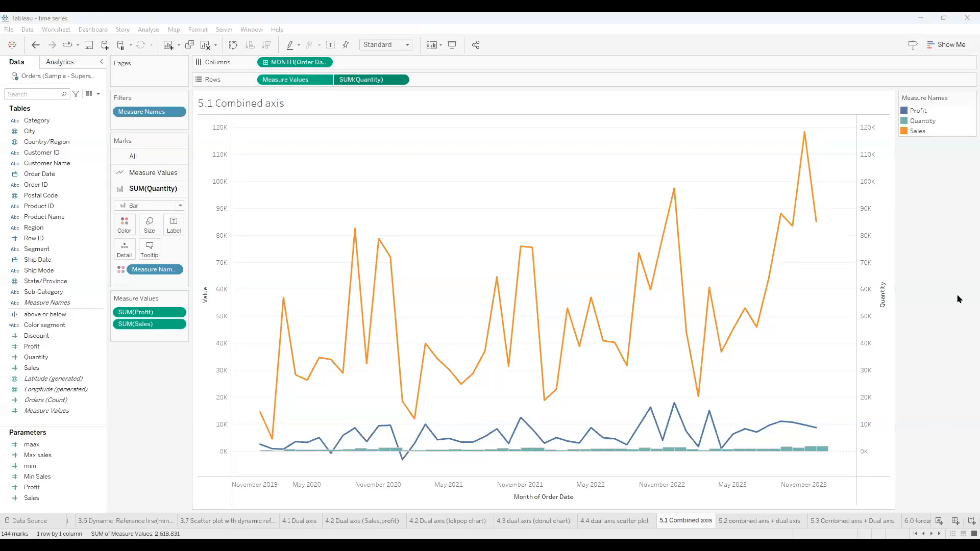
pyautogui.click(932, 290)
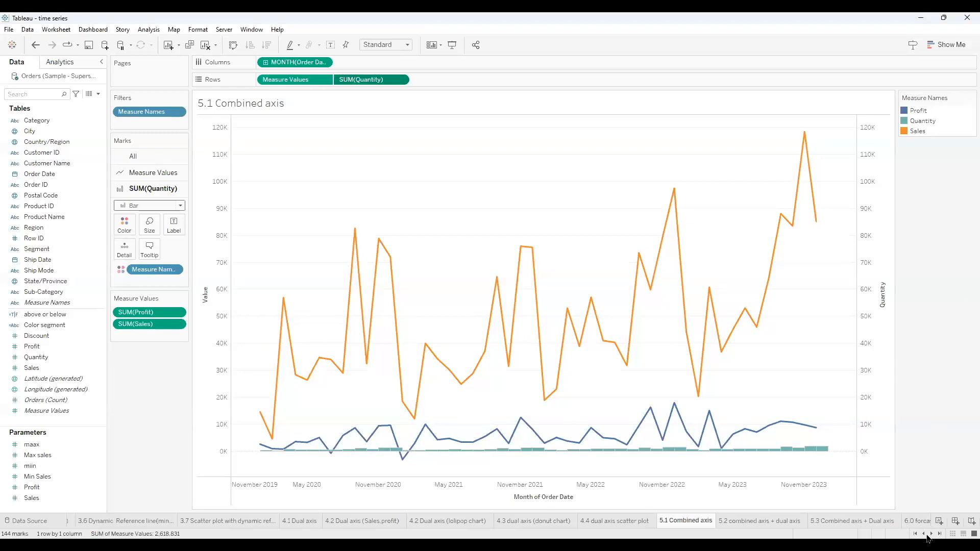
pyautogui.click(878, 525)
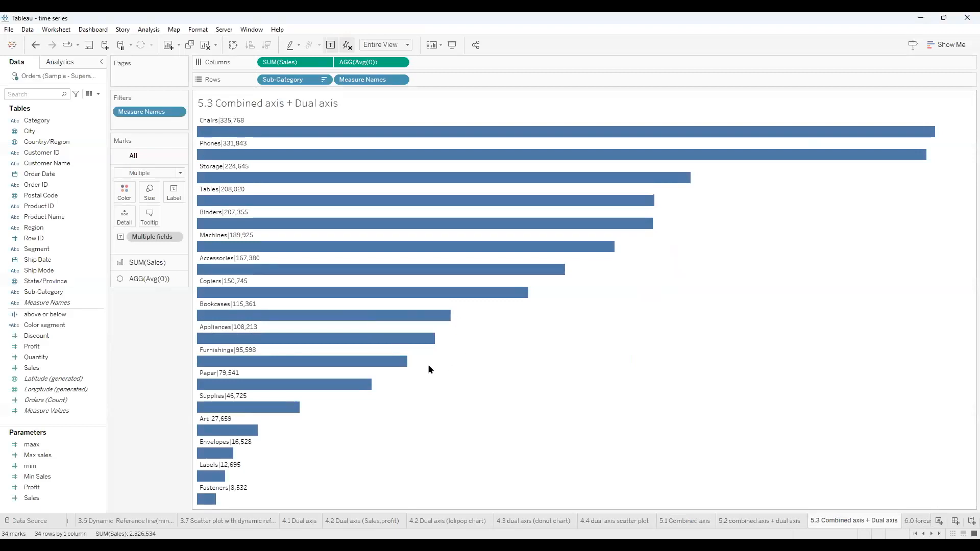
# Review the 5.2 combined axis, 6.0 forcasting and 5.1 Combined axis worksheets, then return to 5.3 Combined axis + Dual axis.
pyautogui.click(749, 521)
pyautogui.click(918, 521)
pyautogui.moveTo(582, 309)
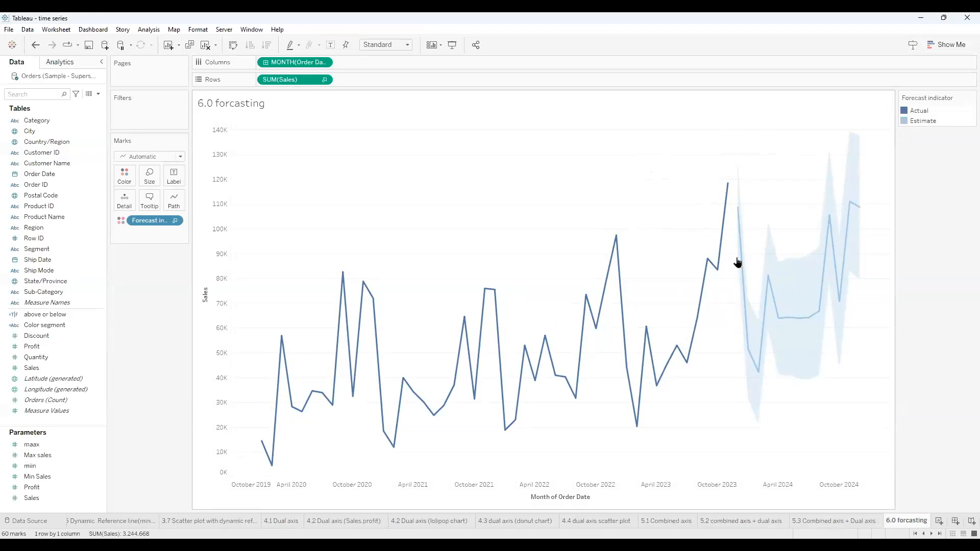
pyautogui.click(675, 521)
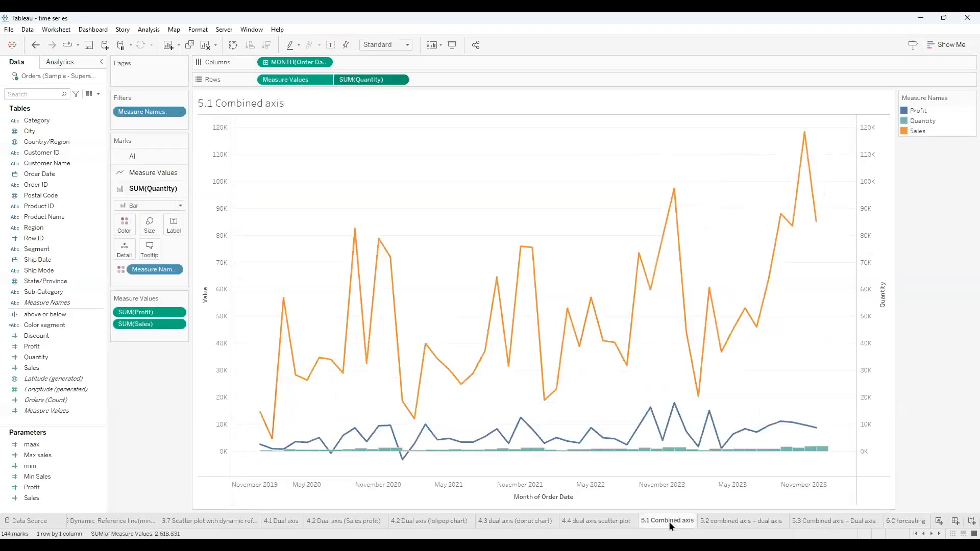
pyautogui.click(709, 521)
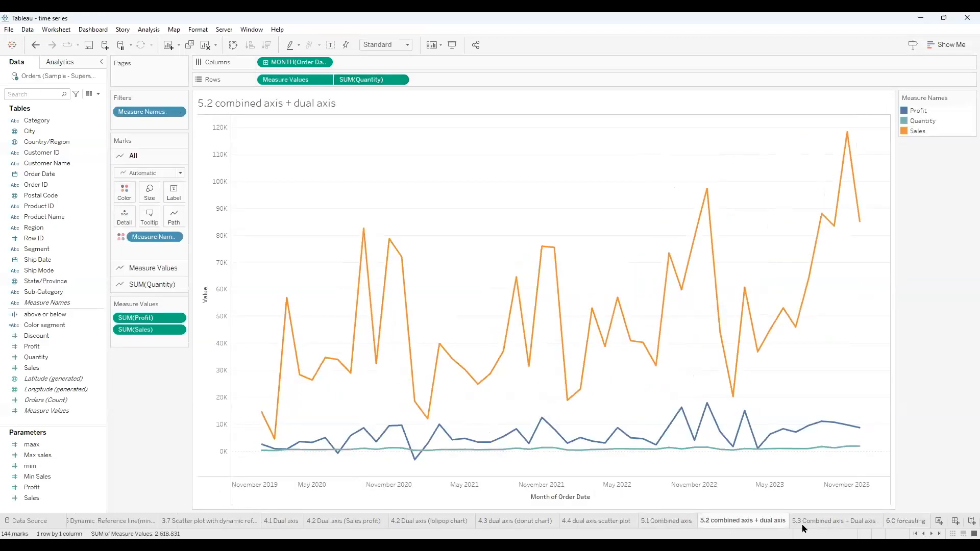
pyautogui.click(821, 522)
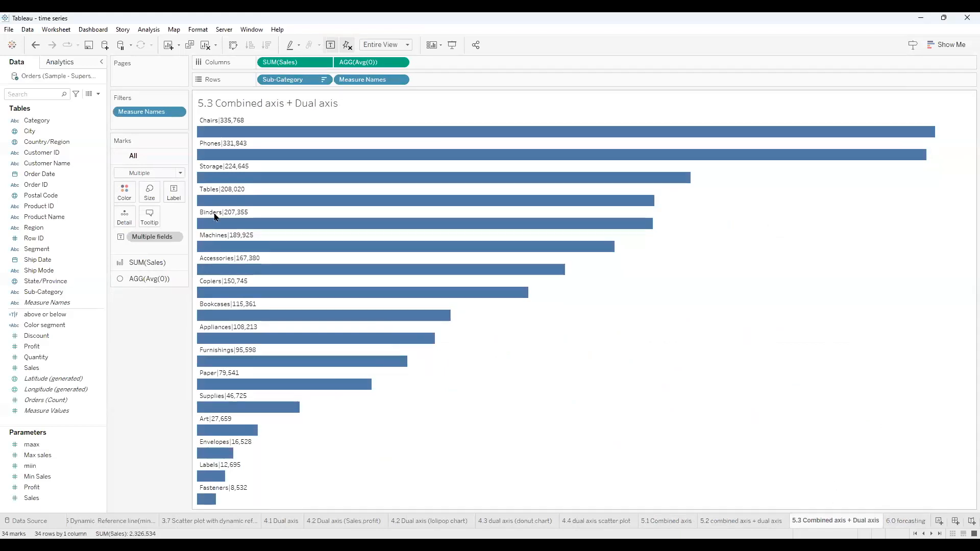
# Clear the 5.3 Combined axis + Dual axis worksheet and place Sub-Category on Rows.
pyautogui.click(199, 48)
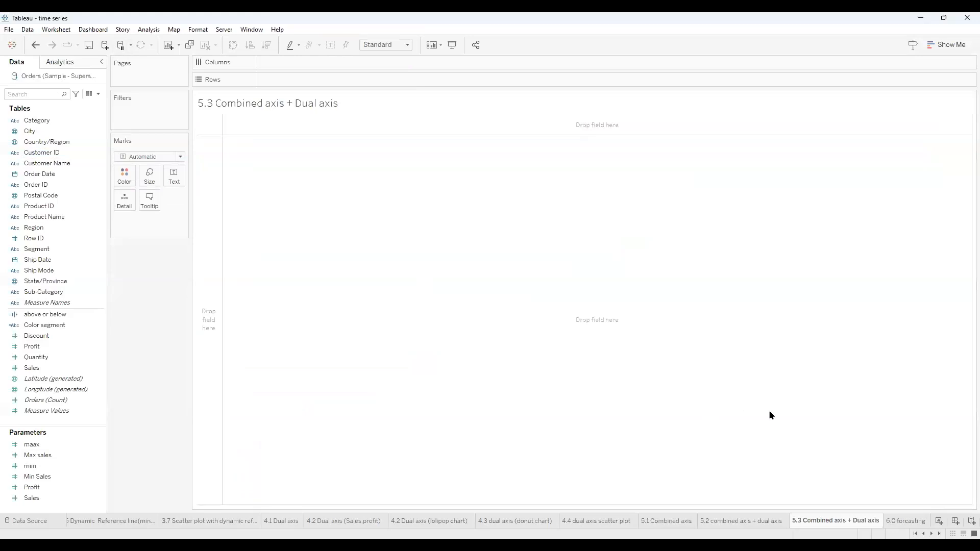
pyautogui.click(616, 324)
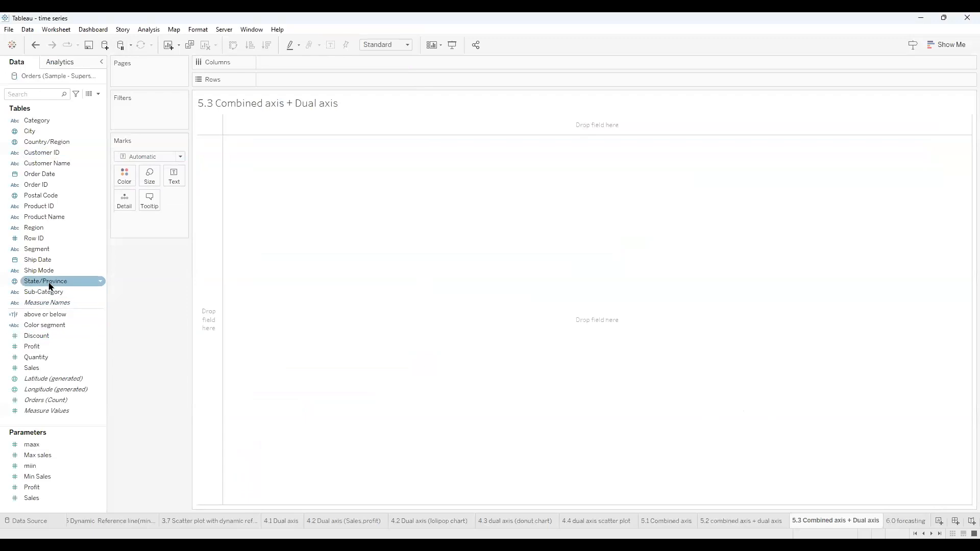
pyautogui.click(74, 292)
pyautogui.moveTo(266, 87); pyautogui.dragTo(264, 86)
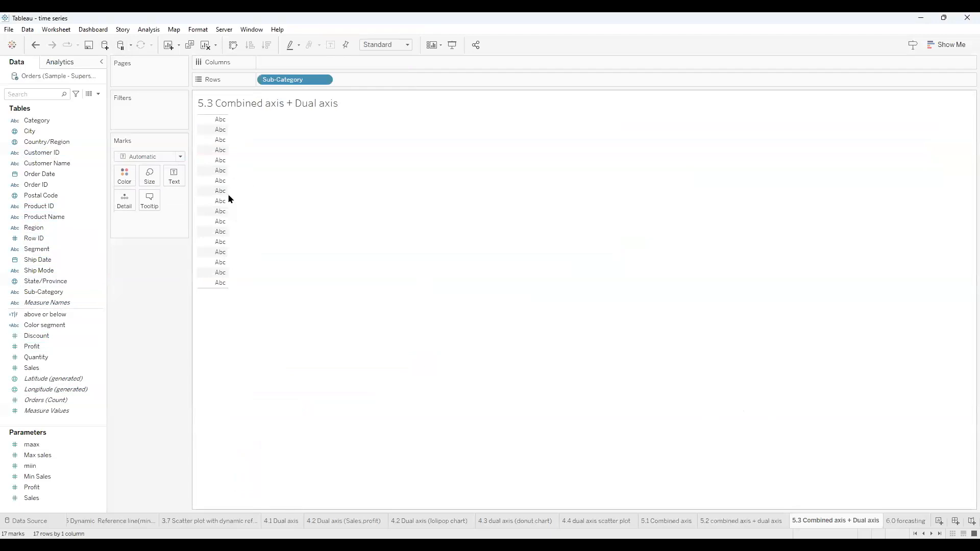
pyautogui.click(227, 201)
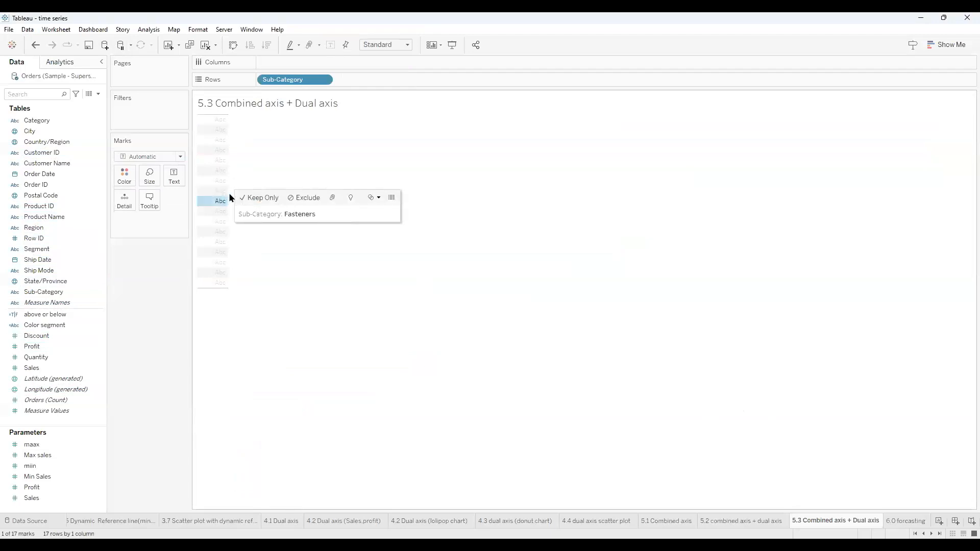
pyautogui.moveTo(228, 193); pyautogui.dragTo(265, 192)
pyautogui.click(226, 201)
# Create a new worksheet with a horizontal bar chart of Sales by Sub-Category, sorted in descending order.
pyautogui.click(939, 525)
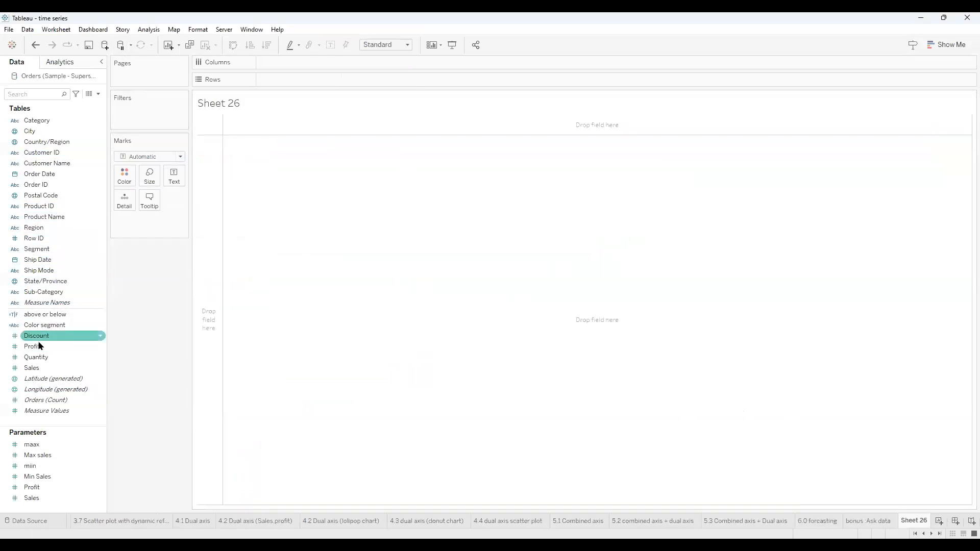
pyautogui.moveTo(278, 75); pyautogui.dragTo(302, 66)
pyautogui.click(65, 369)
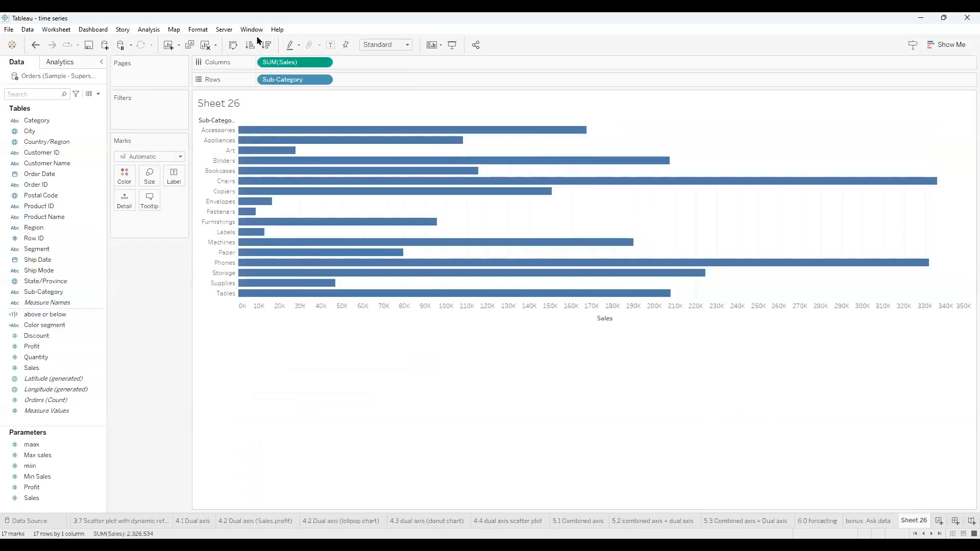
pyautogui.click(270, 45)
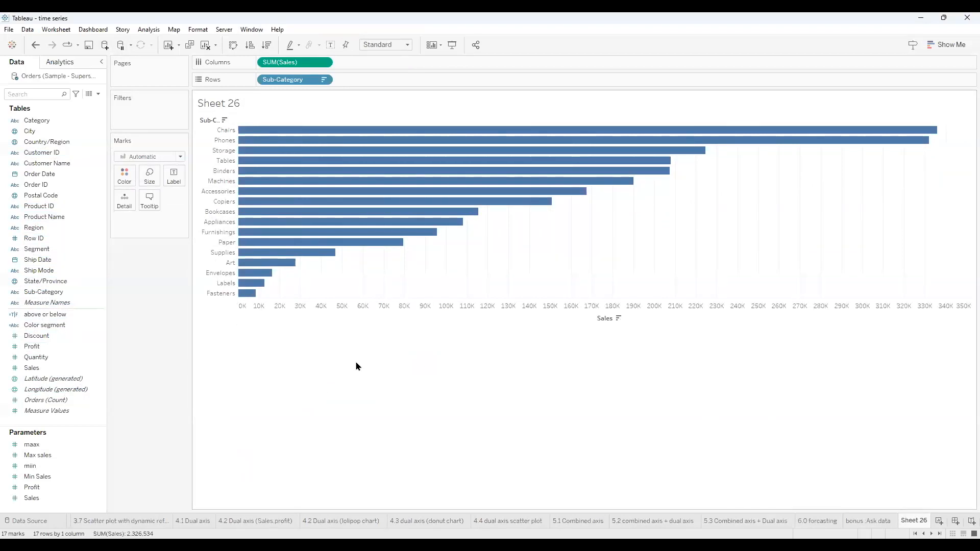
# Add an Avg(0) calculation to Columns and combine a copy of it with Sales on one shared axis.
pyautogui.doubleClick(356, 67)
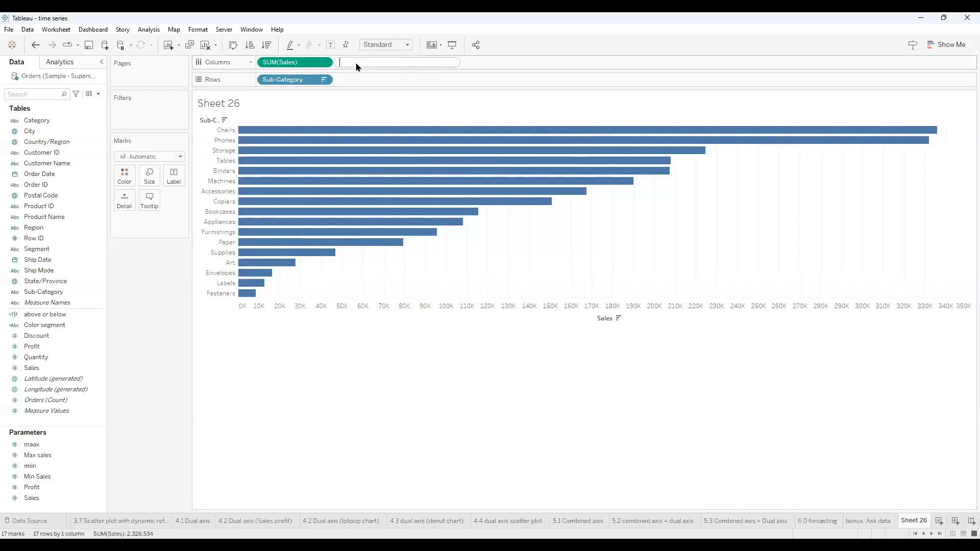
pyautogui.write('A')
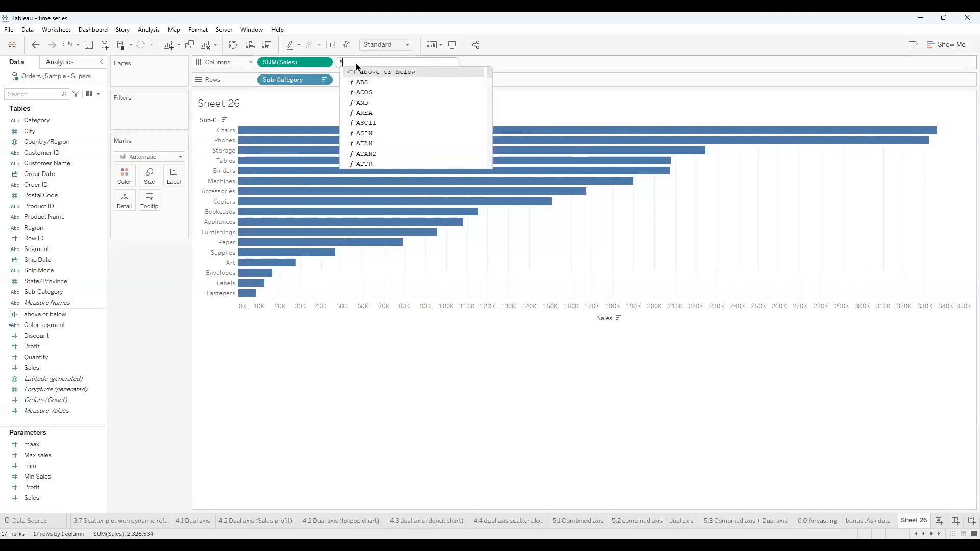
pyautogui.write('vg()')
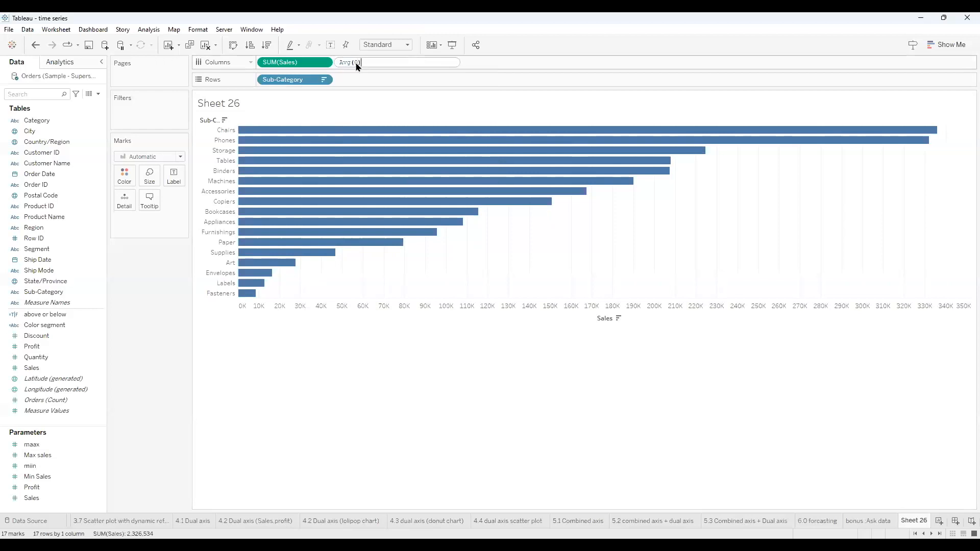
pyautogui.press('Return')
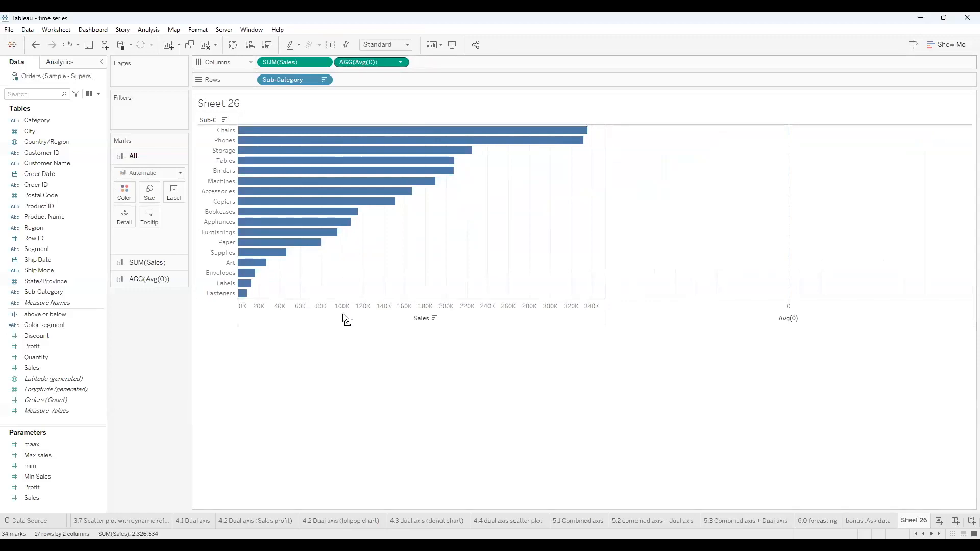
pyautogui.moveTo(372, 62); pyautogui.dragTo(344, 315)
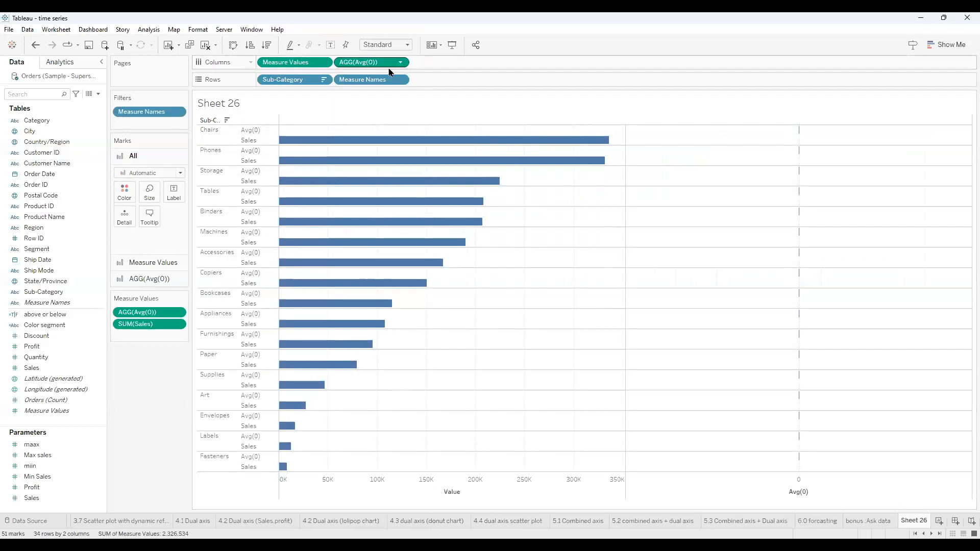
# Make the remaining Avg(0) measure on Columns a dual axis with Measure Values and synchronize the two axes.
pyautogui.click(153, 262)
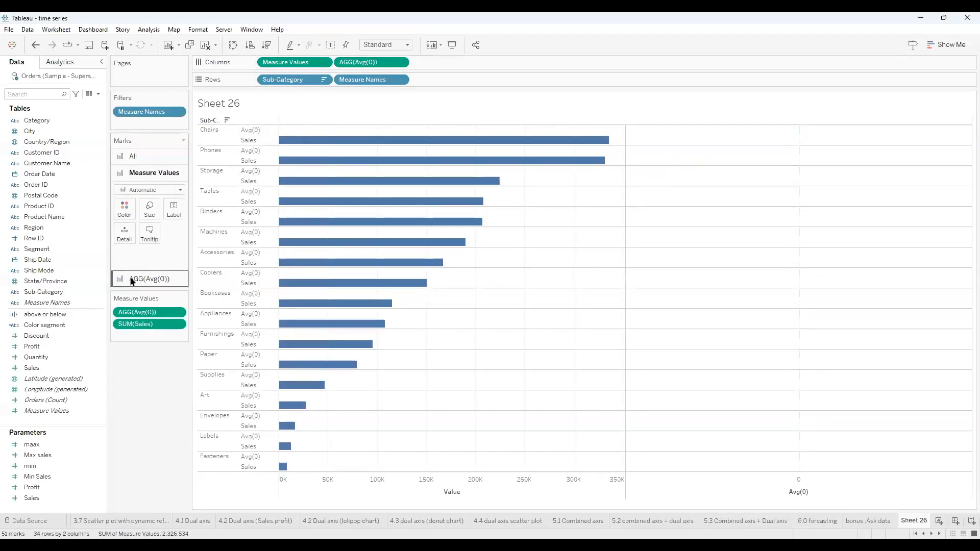
pyautogui.click(143, 277)
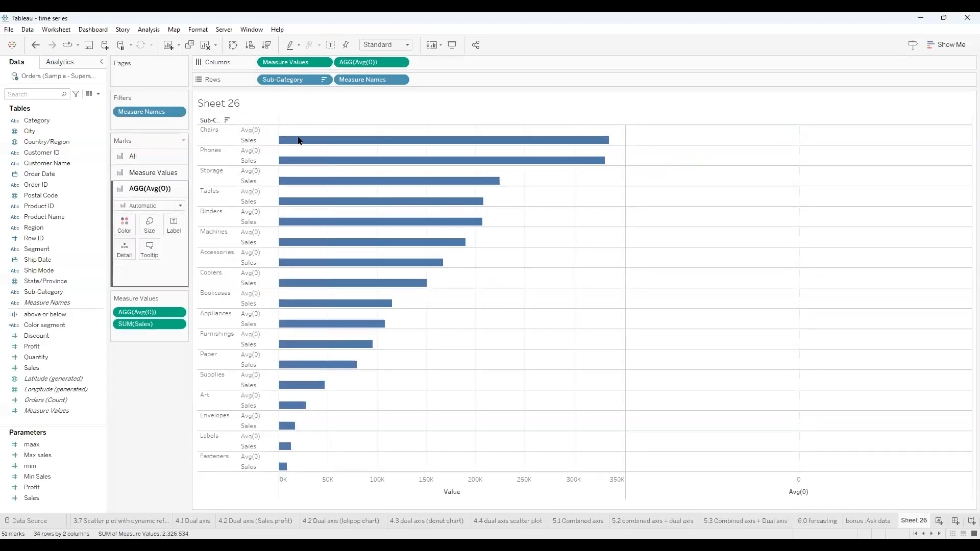
pyautogui.click(400, 62)
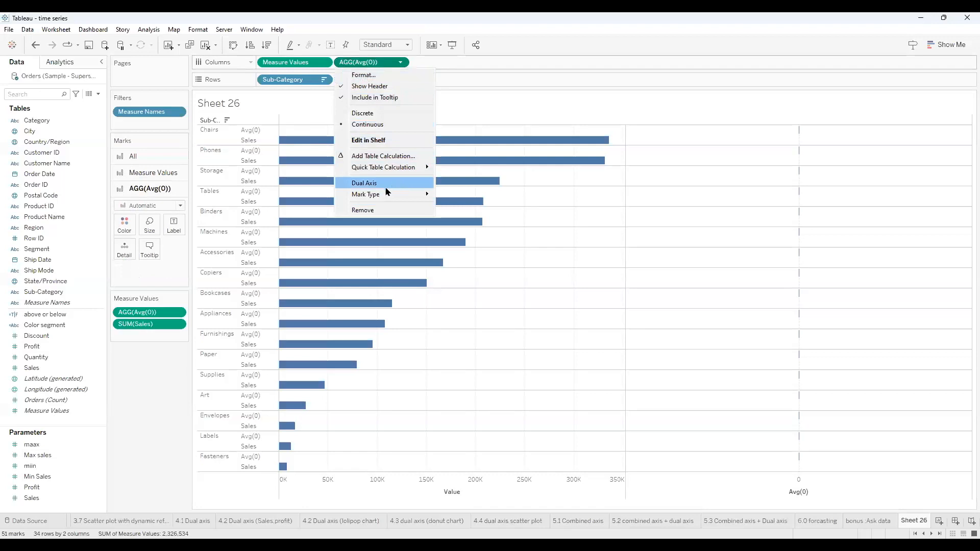
pyautogui.click(389, 184)
pyautogui.rightClick(491, 499)
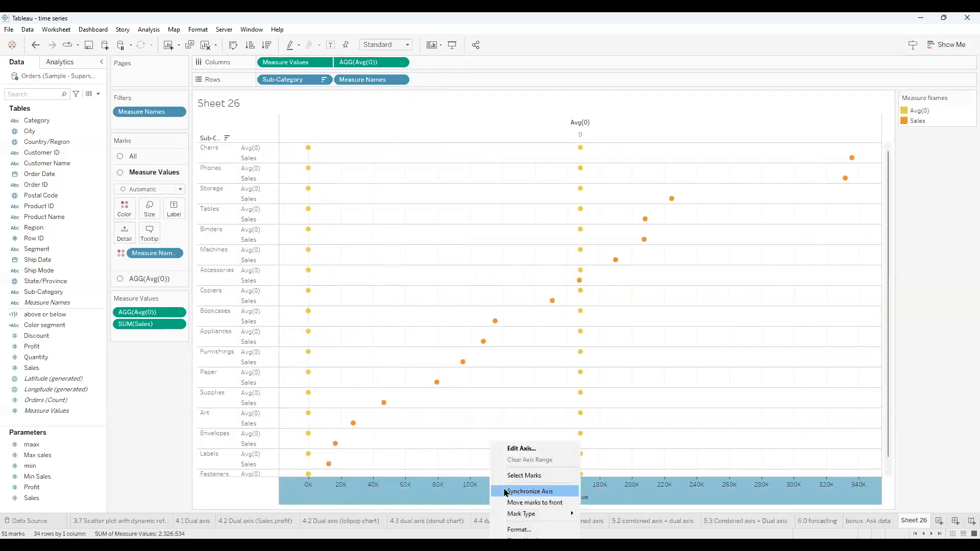
pyautogui.click(529, 491)
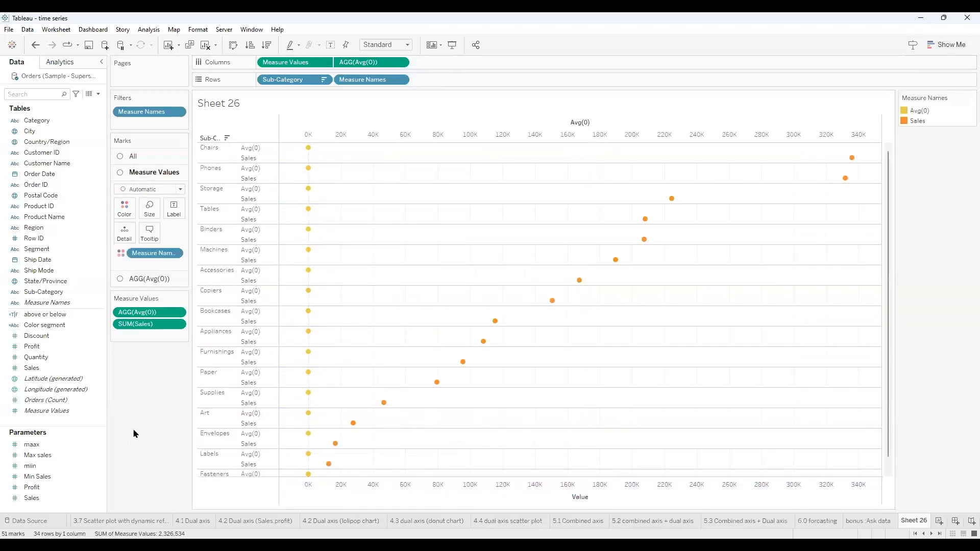
# Set the mark type of Measure Values to Bar and of Avg(0) to Gantt Bar.
pyautogui.click(150, 190)
pyautogui.click(139, 216)
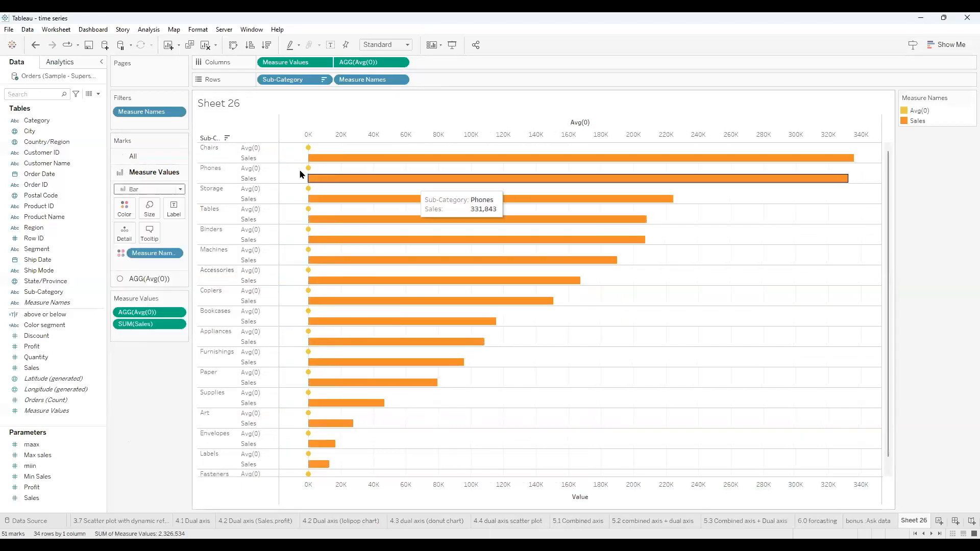
pyautogui.click(146, 280)
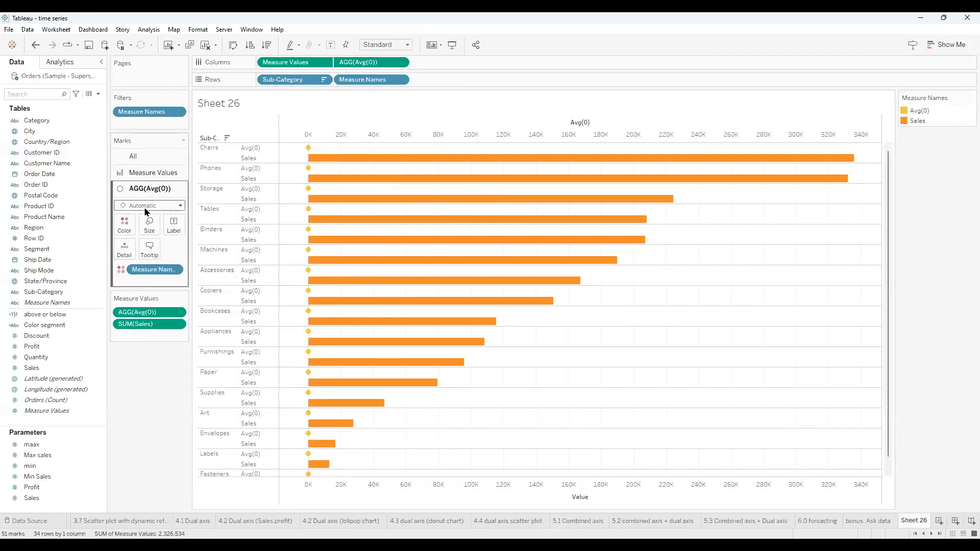
pyautogui.click(147, 207)
pyautogui.click(146, 334)
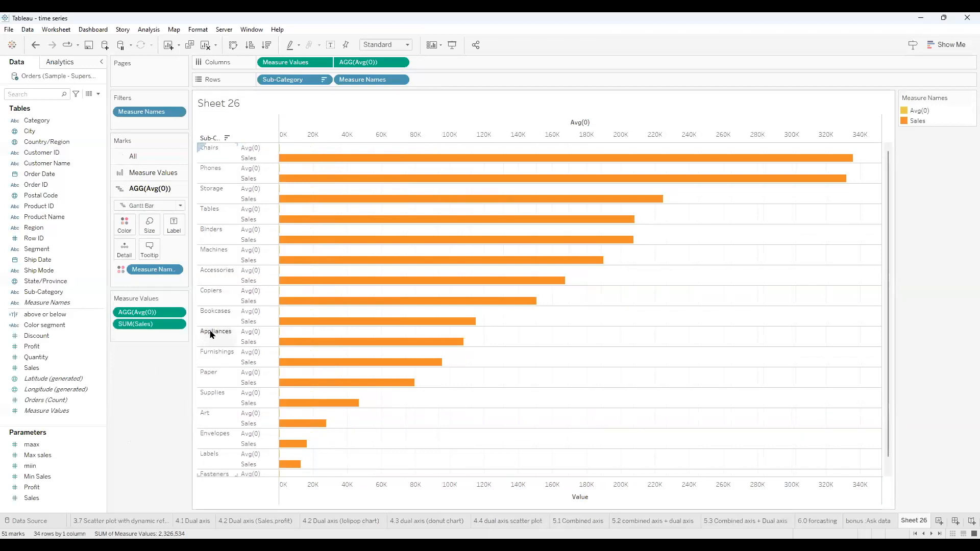
# Hide the row headers of Measure Names and Sub-Category and clear the mark selection.
pyautogui.rightClick(243, 294)
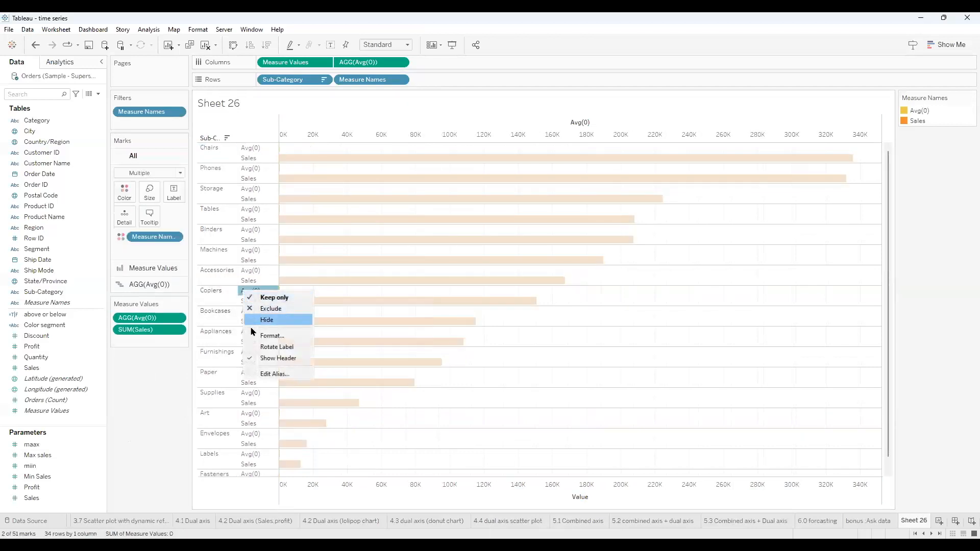
pyautogui.click(247, 358)
pyautogui.click(216, 317)
pyautogui.rightClick(217, 317)
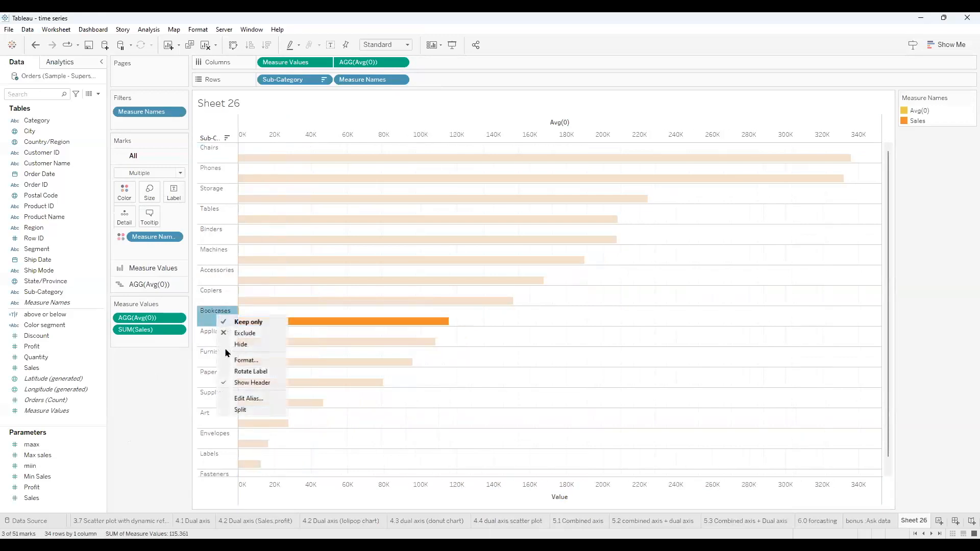
pyautogui.click(223, 384)
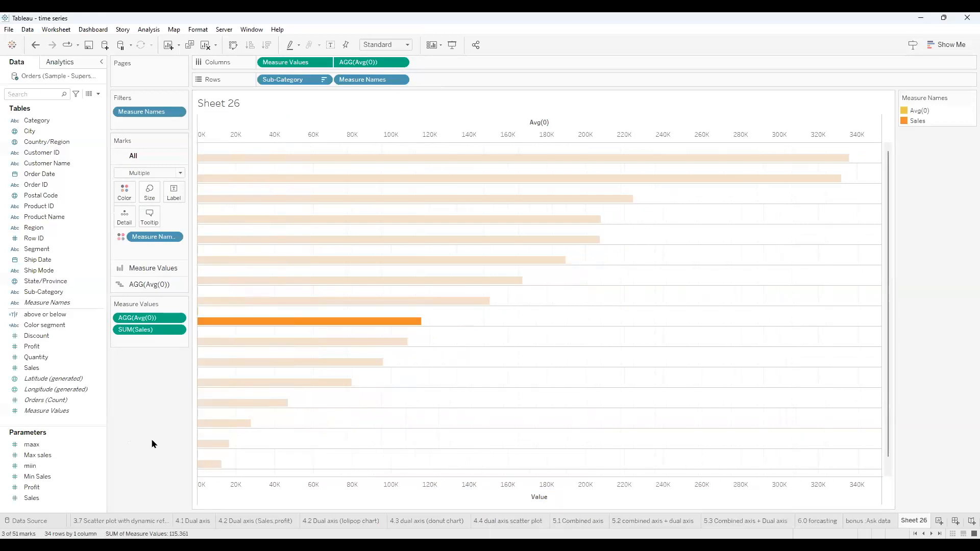
pyautogui.press('Escape')
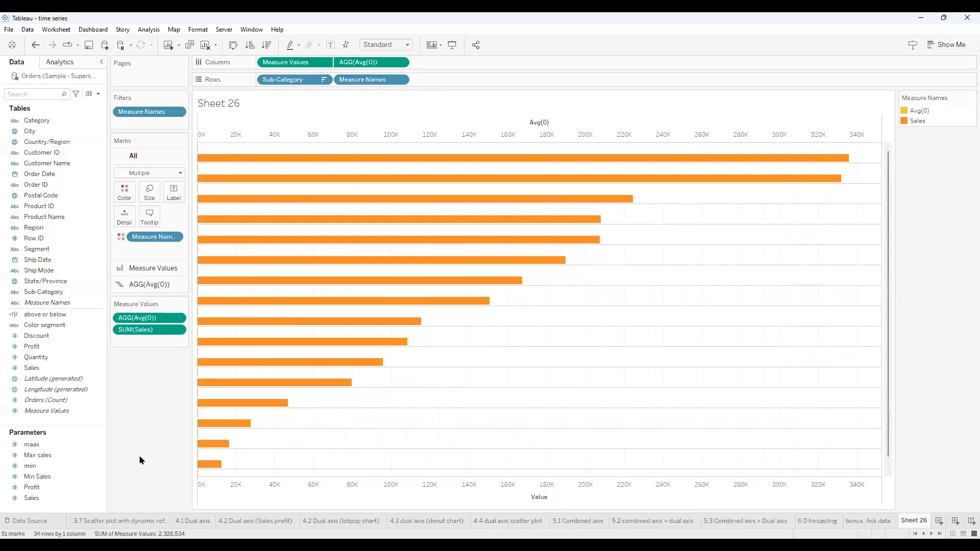
# Remove Measure Names from the color of both the Measure Values and the Avg(0) marks, and check which marks belong to each.
pyautogui.click(147, 270)
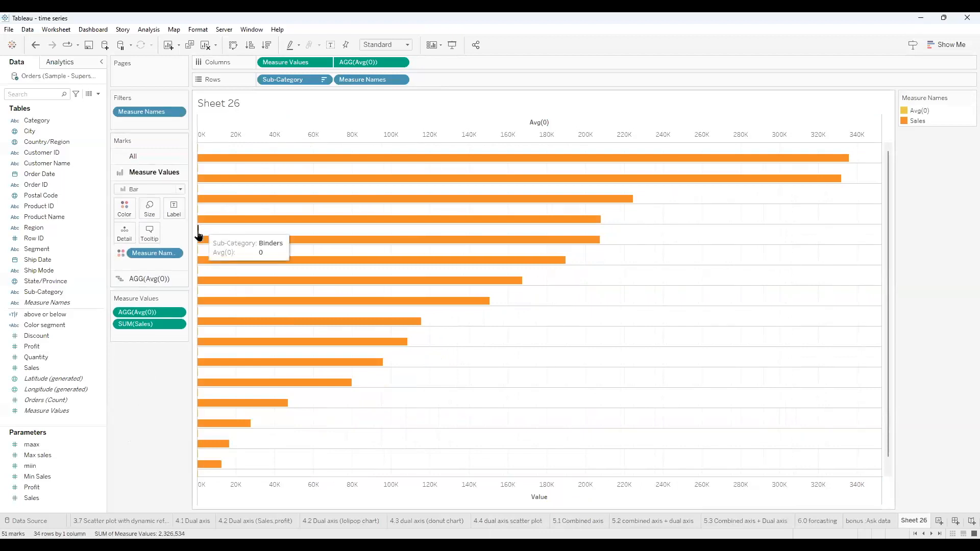
pyautogui.moveTo(199, 236)
pyautogui.click(151, 279)
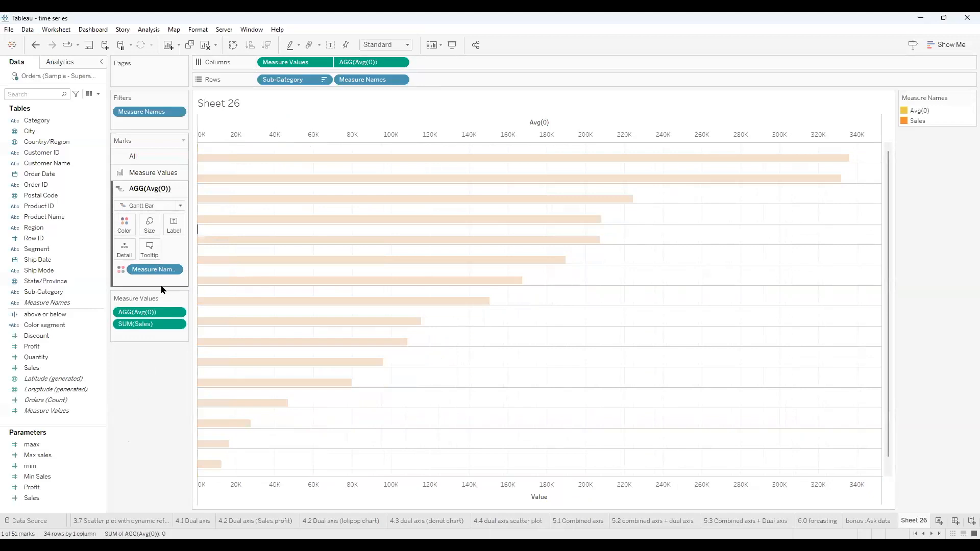
pyautogui.click(134, 397)
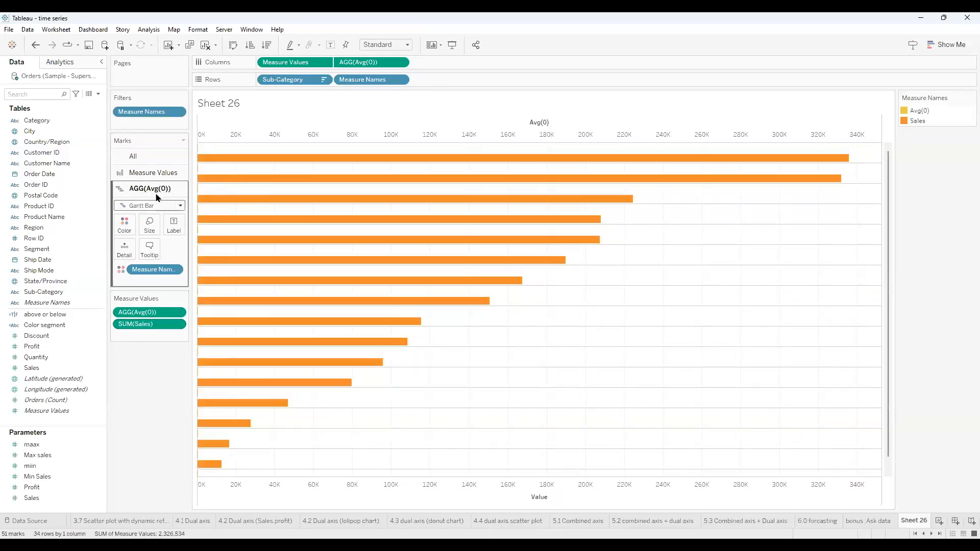
pyautogui.click(149, 173)
pyautogui.moveTo(149, 255); pyautogui.dragTo(139, 287)
pyautogui.click(137, 283)
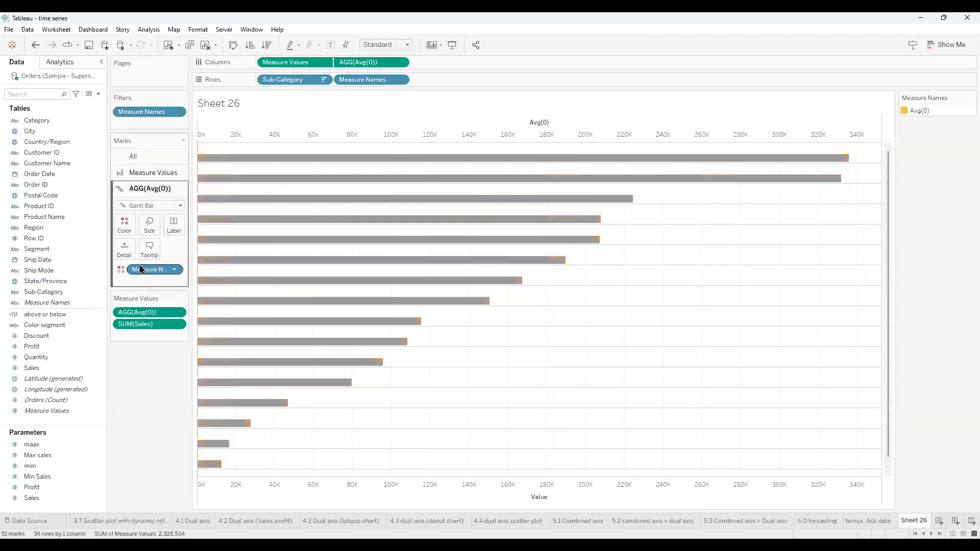
pyautogui.moveTo(130, 408); pyautogui.dragTo(142, 416)
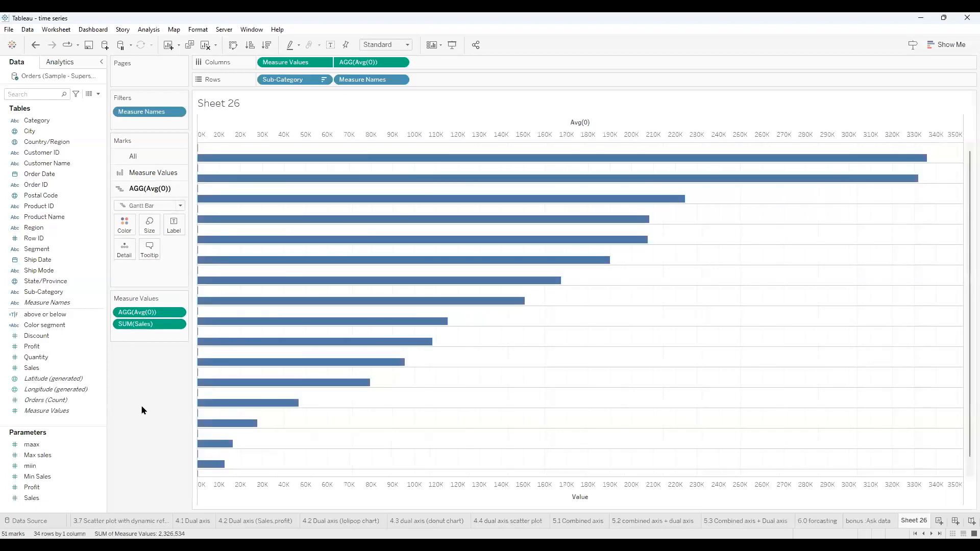
pyautogui.click(206, 245)
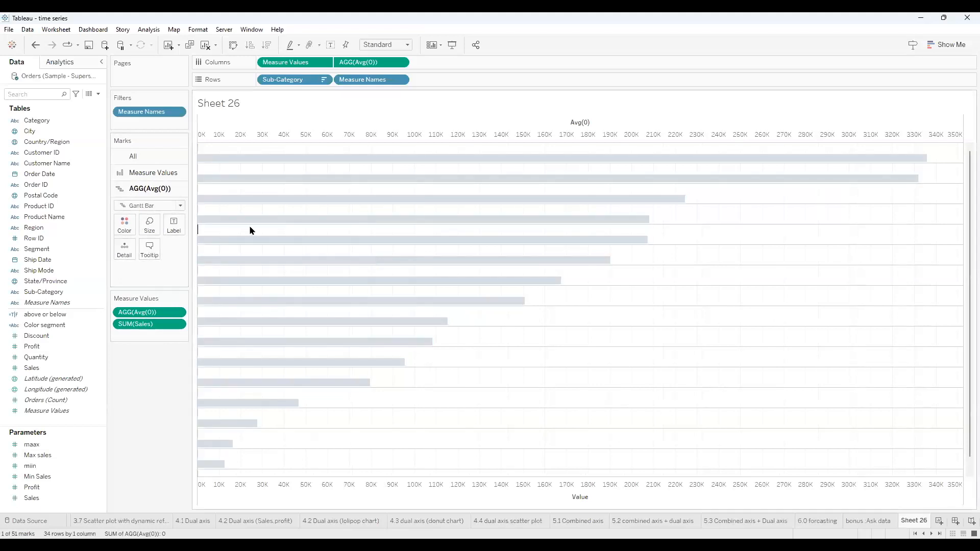
pyautogui.click(250, 243)
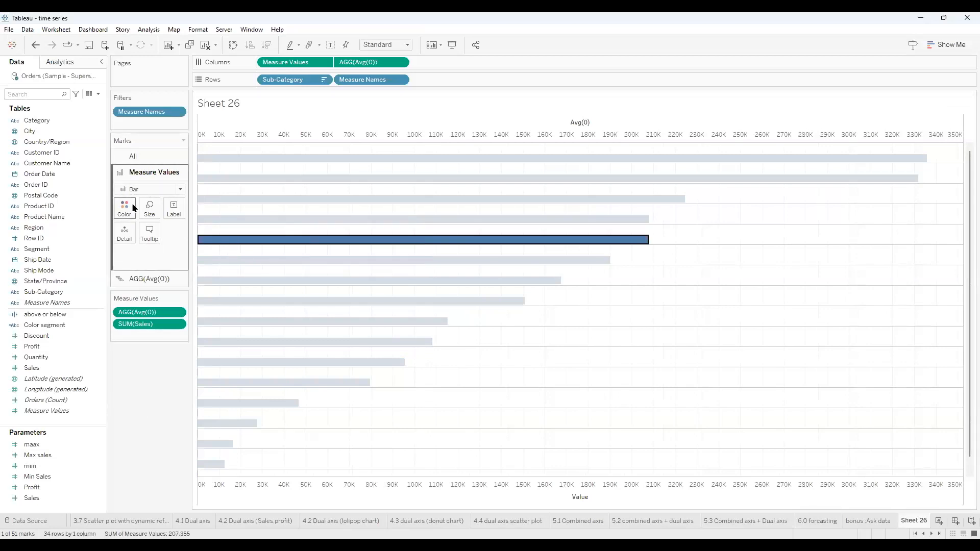
# Label the Avg(0) Gantt marks with Sub-Category and the sum of Sales.
pyautogui.click(198, 233)
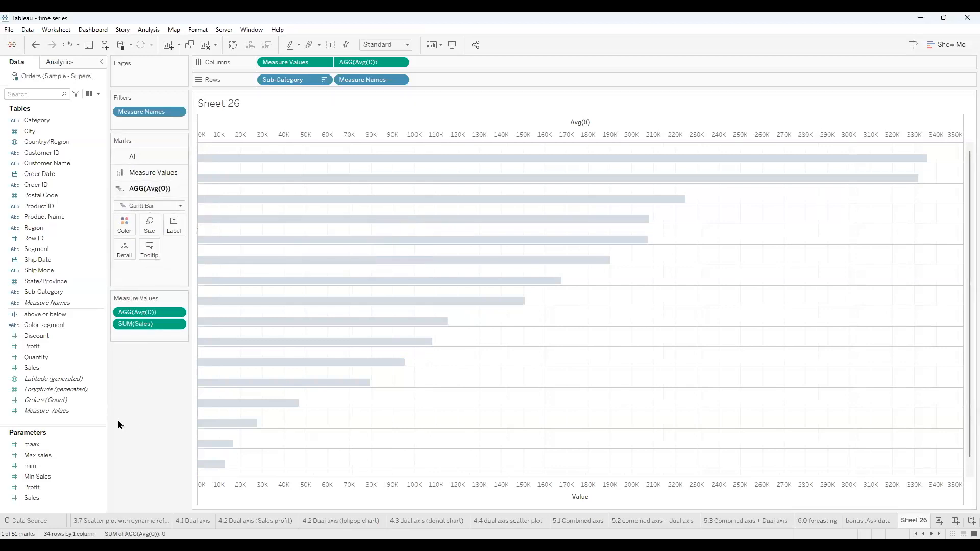
pyautogui.click(73, 291)
pyautogui.moveTo(161, 229); pyautogui.dragTo(161, 230)
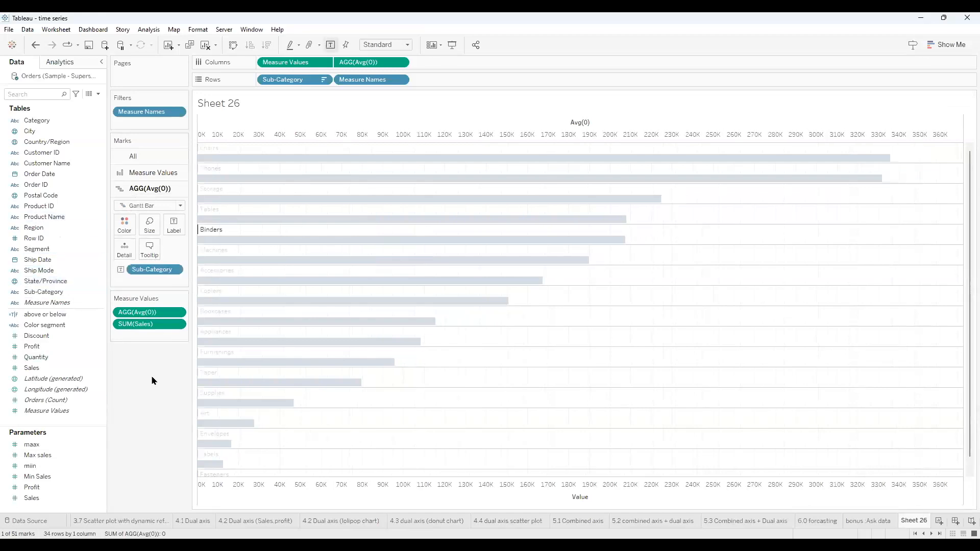
pyautogui.moveTo(70, 369); pyautogui.dragTo(179, 236)
# Edit the Avg(0) mark label so it reads <Sub-Category>|<SUM(Sales)> on a single line.
pyautogui.click(180, 234)
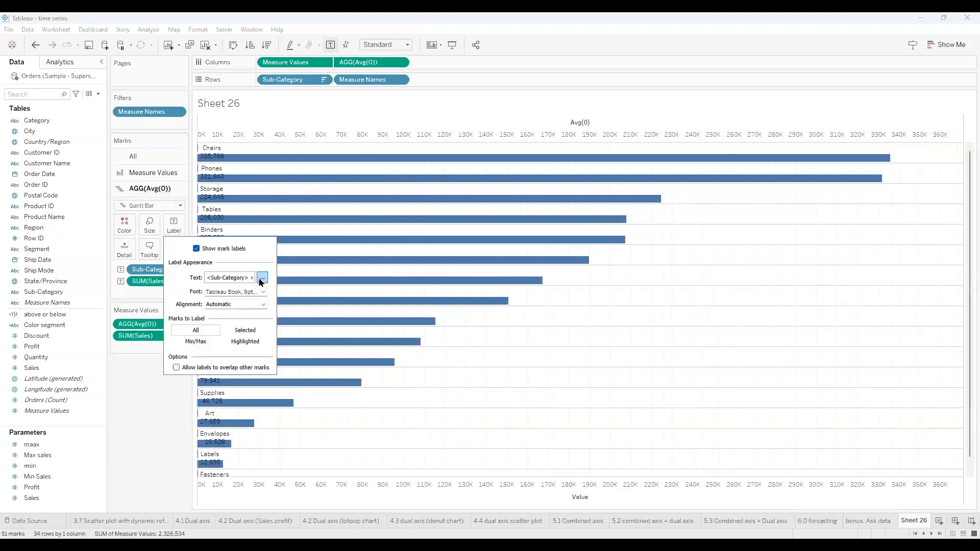
pyautogui.click(662, 231)
pyautogui.press('BackSpace')
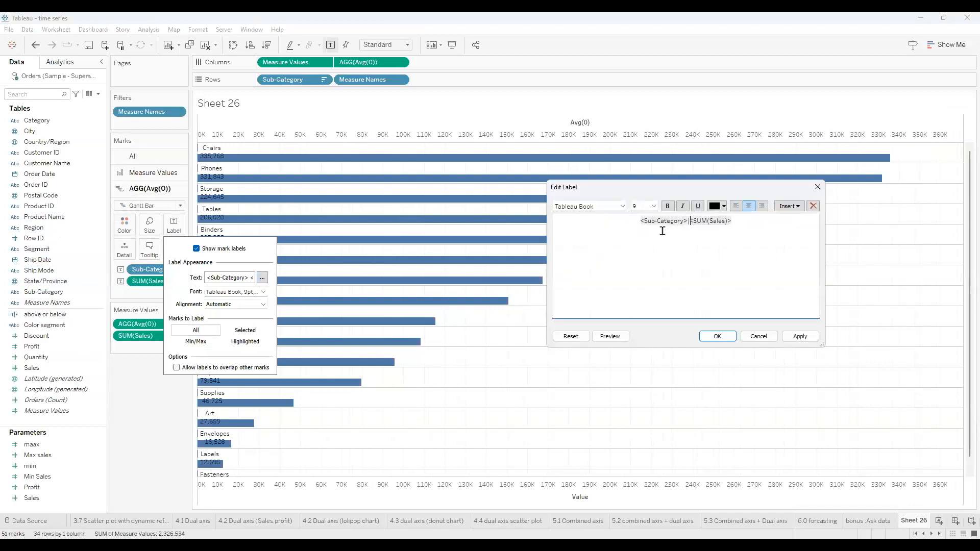
pyautogui.click(718, 341)
pyautogui.click(168, 435)
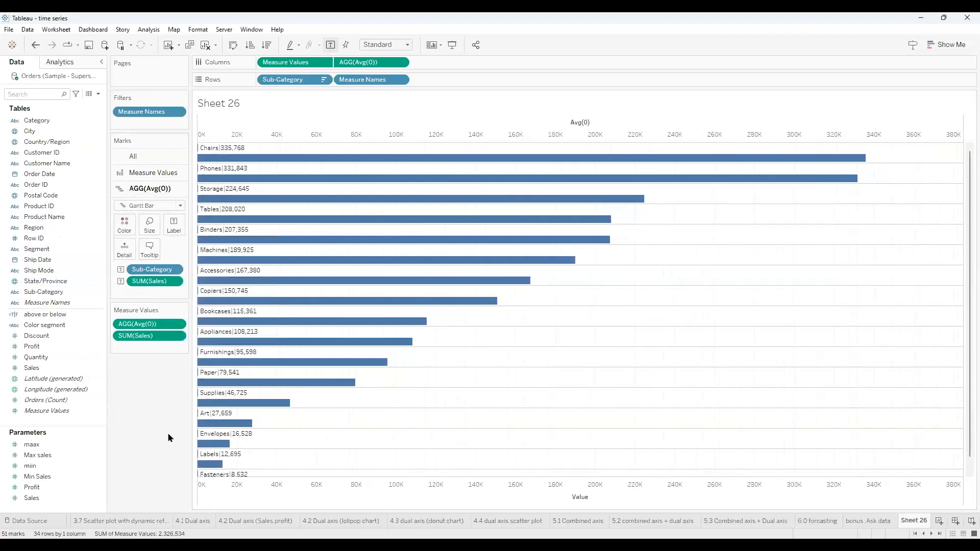
# Shrink the Avg(0) Gantt marks to the smallest size.
pyautogui.click(153, 232)
pyautogui.click(145, 251)
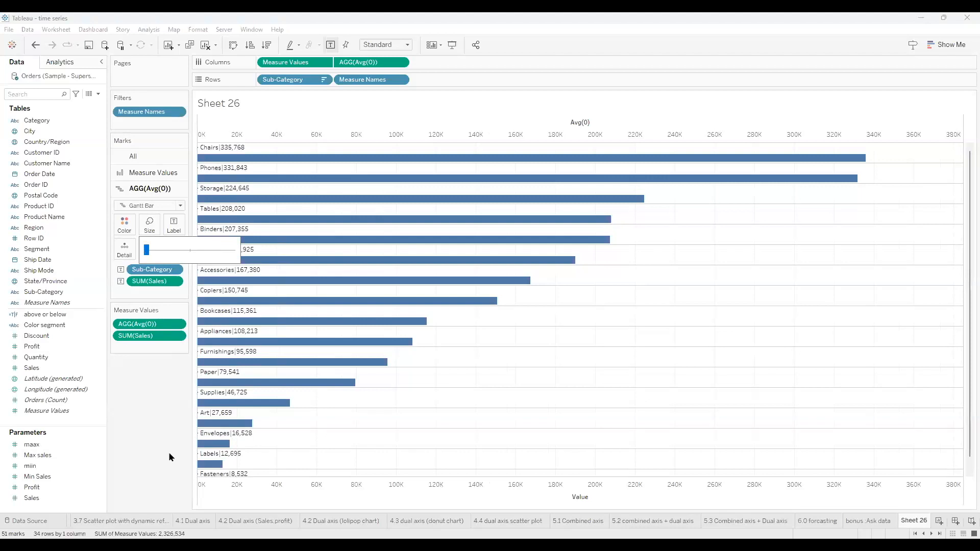
pyautogui.click(188, 269)
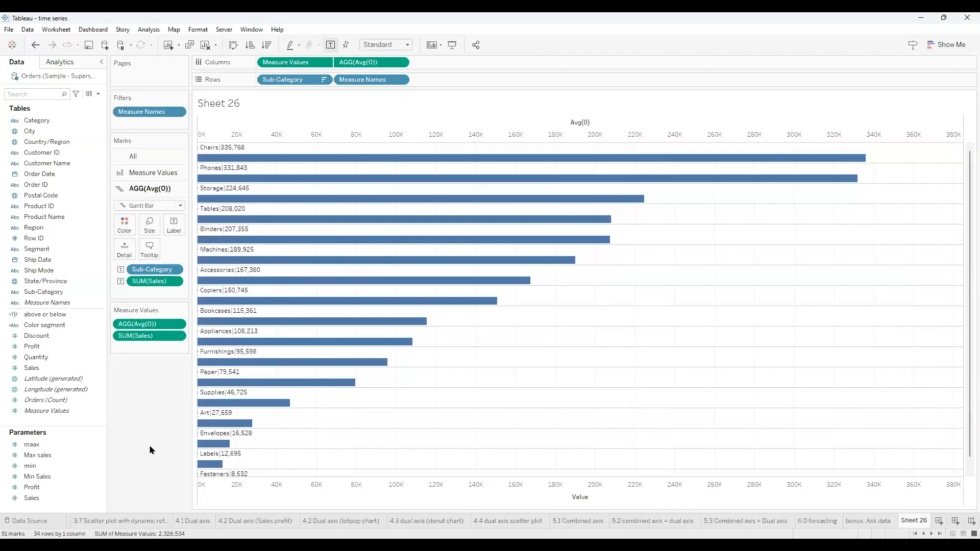
# Hide the headers of both the Avg(0) axis and the Value axis.
pyautogui.click(305, 135)
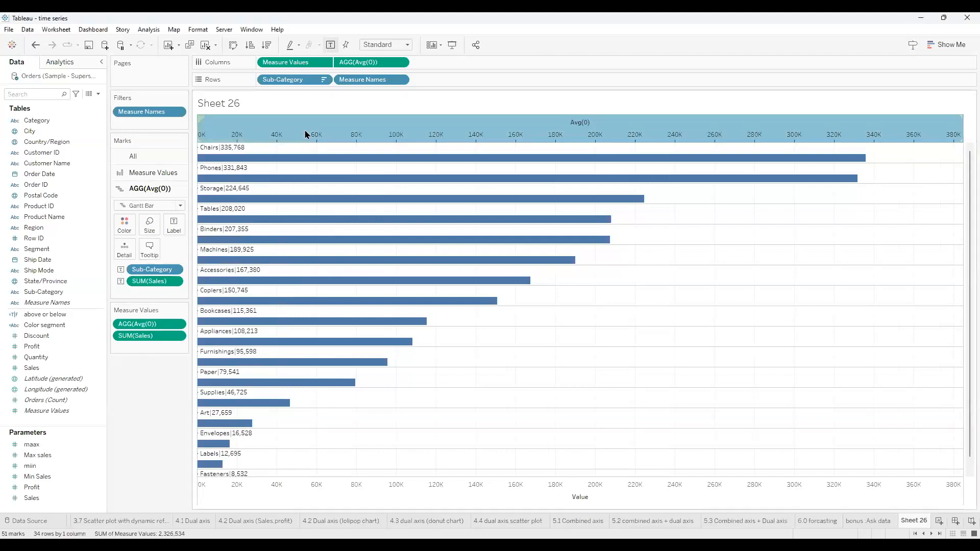
pyautogui.rightClick(306, 134)
pyautogui.click(313, 246)
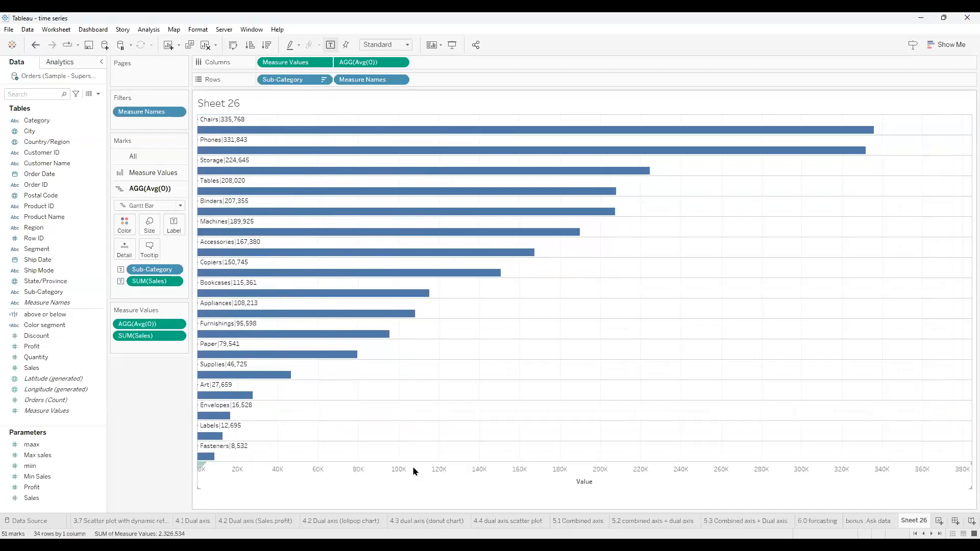
pyautogui.rightClick(412, 466)
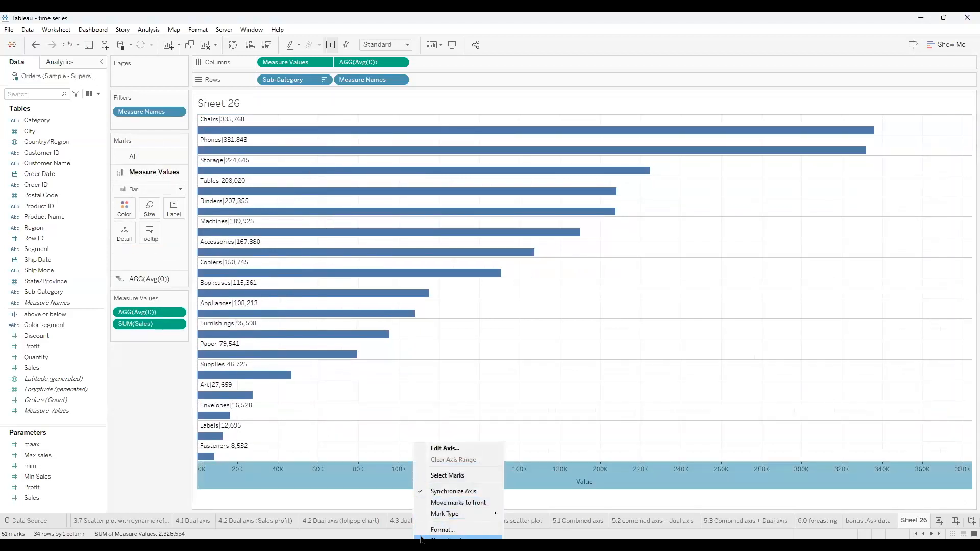
pyautogui.click(424, 540)
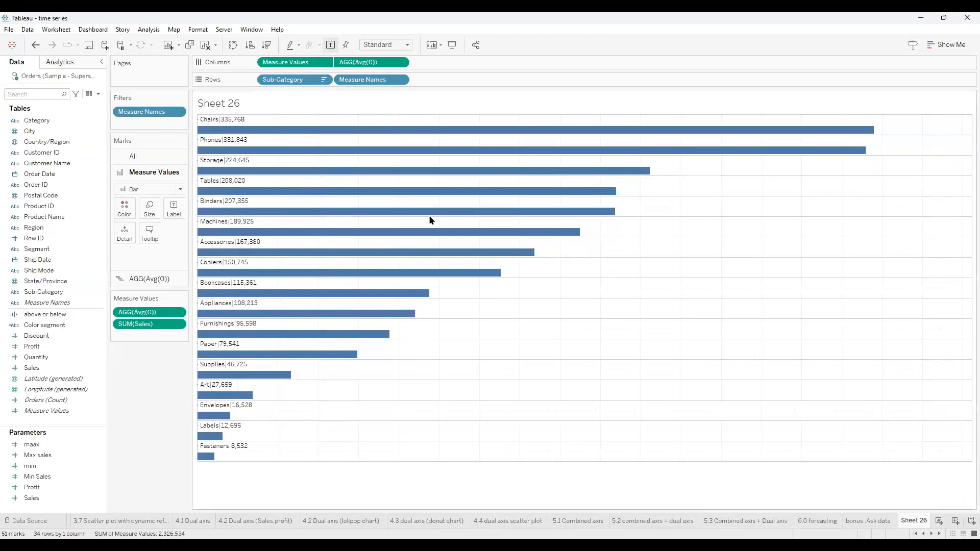
# Set the pane borders of the column divider and the row divider to None.
pyautogui.click(197, 30)
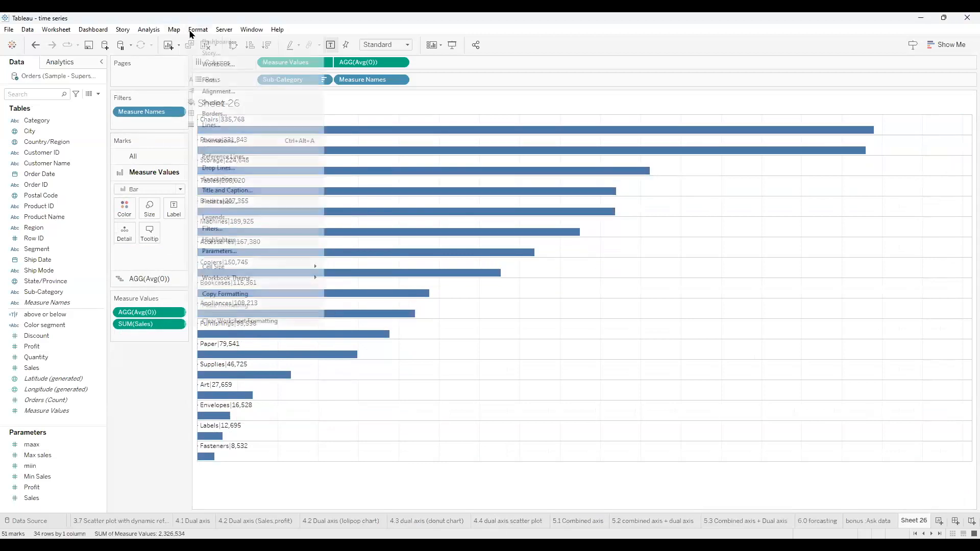
pyautogui.click(215, 113)
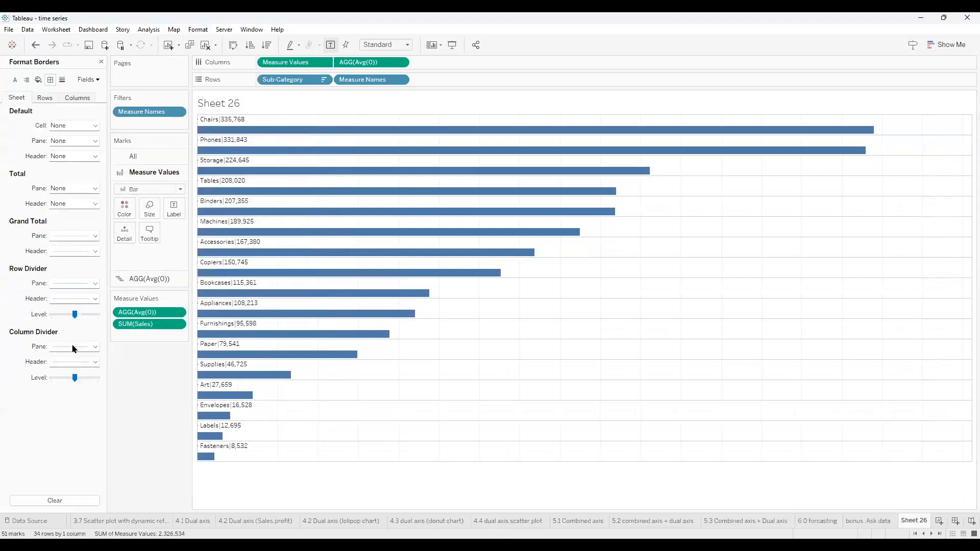
pyautogui.click(73, 349)
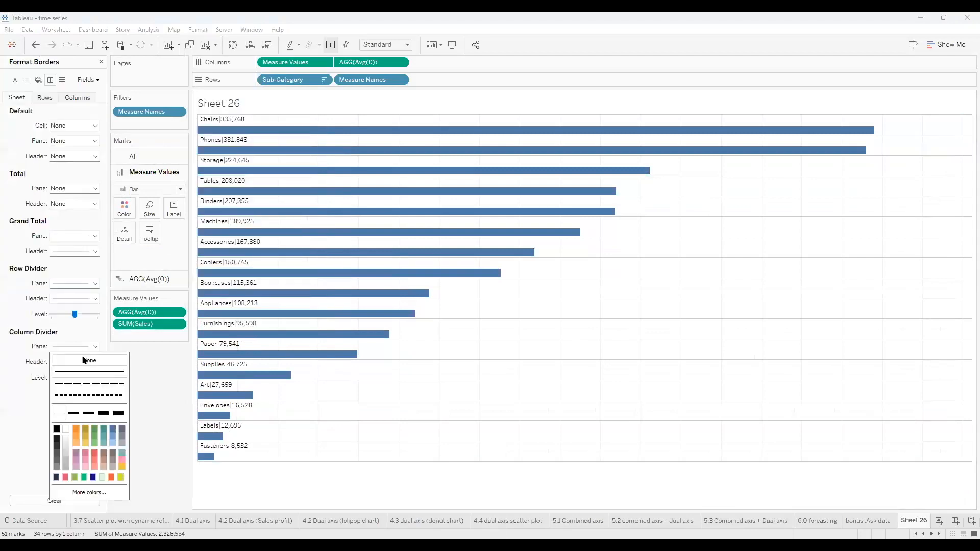
pyautogui.click(74, 284)
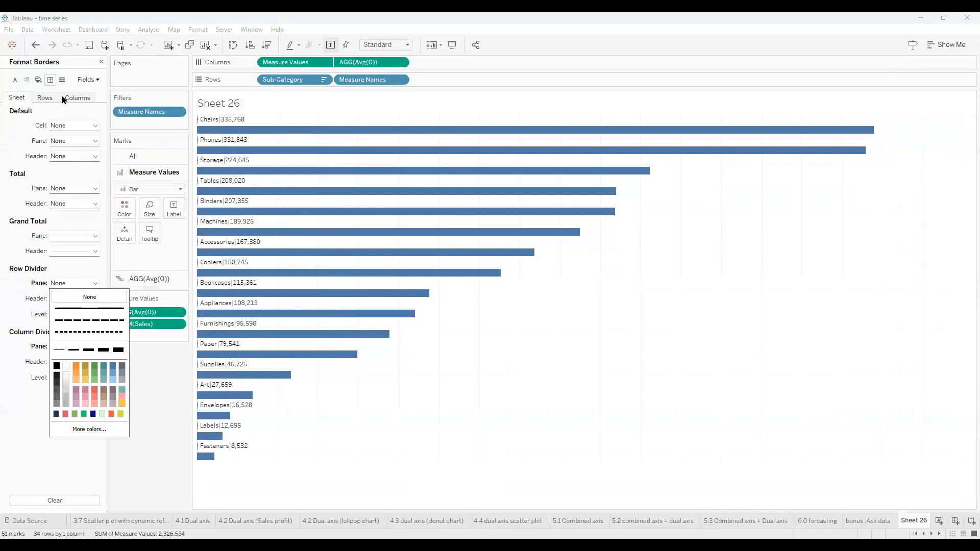
# Set the grid lines for columns to None.
pyautogui.click(63, 80)
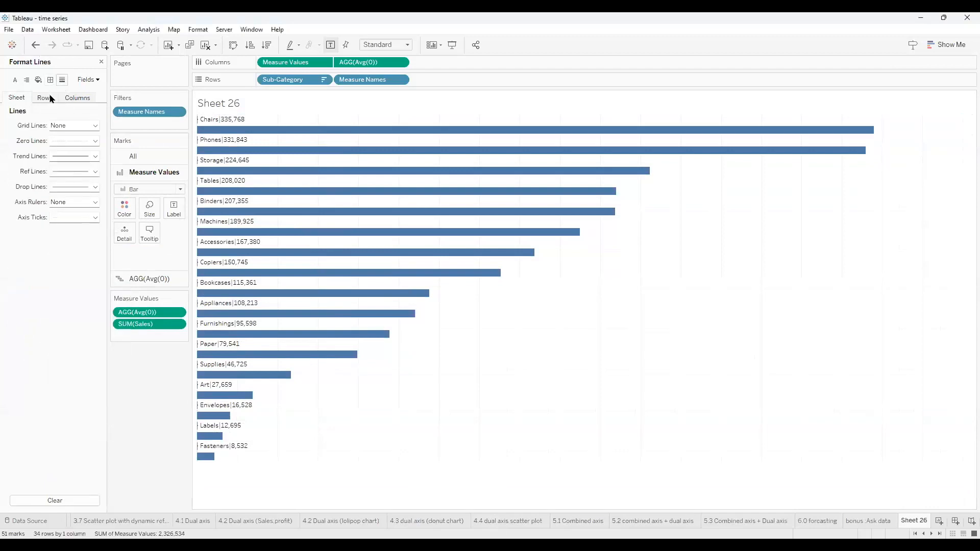
pyautogui.click(51, 100)
pyautogui.click(70, 99)
pyautogui.click(74, 125)
pyautogui.click(90, 140)
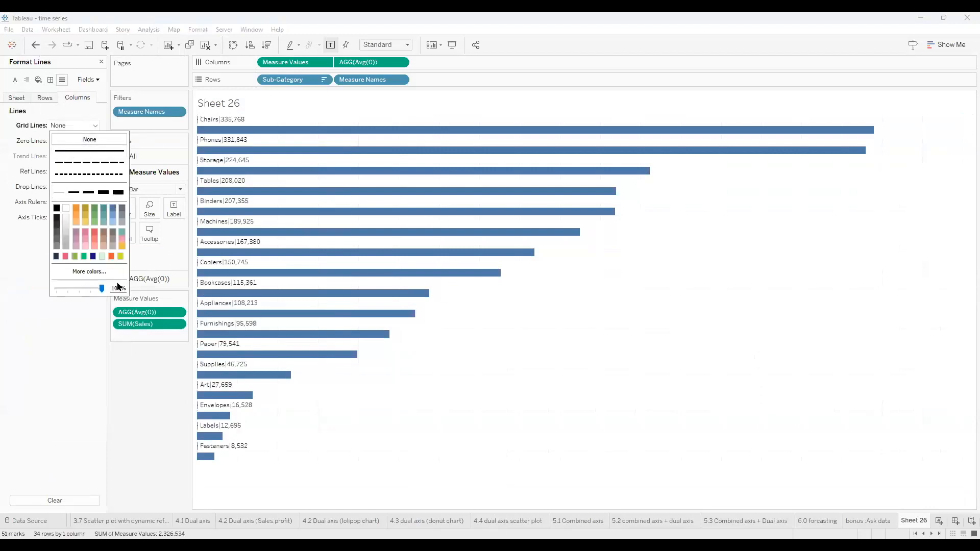
pyautogui.click(124, 438)
# Lower the color opacity of the Avg(0) Gantt marks to the minimum and fit the chart to Entire View.
pyautogui.click(166, 282)
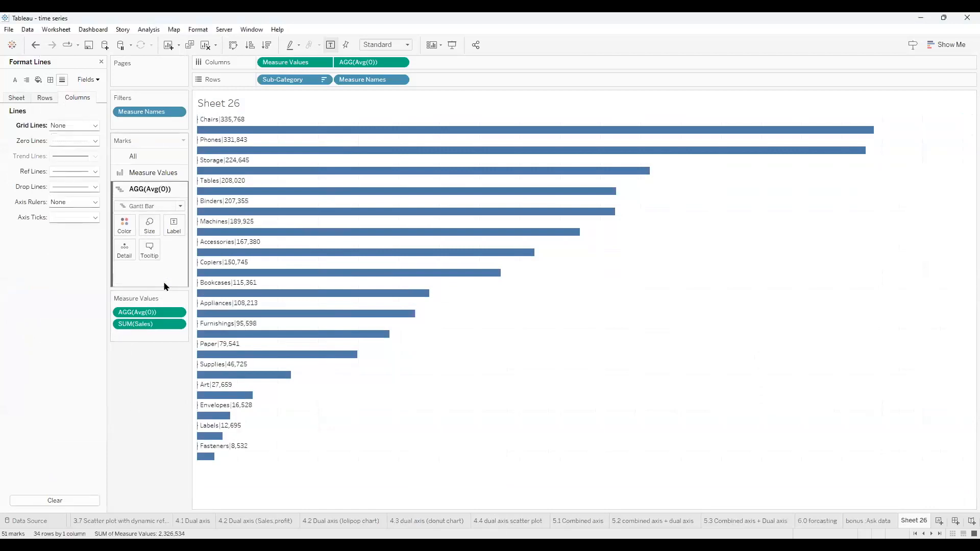
pyautogui.click(124, 226)
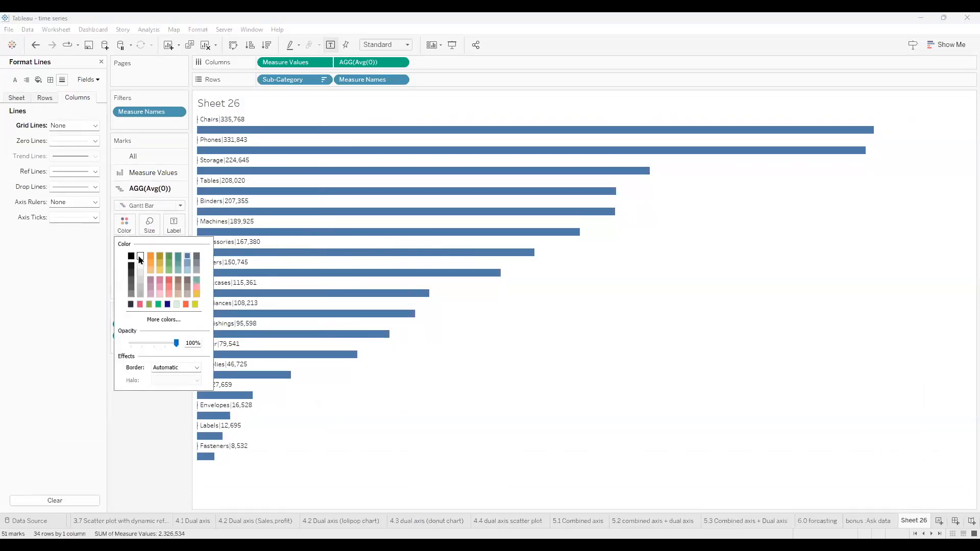
pyautogui.click(130, 345)
pyautogui.click(134, 455)
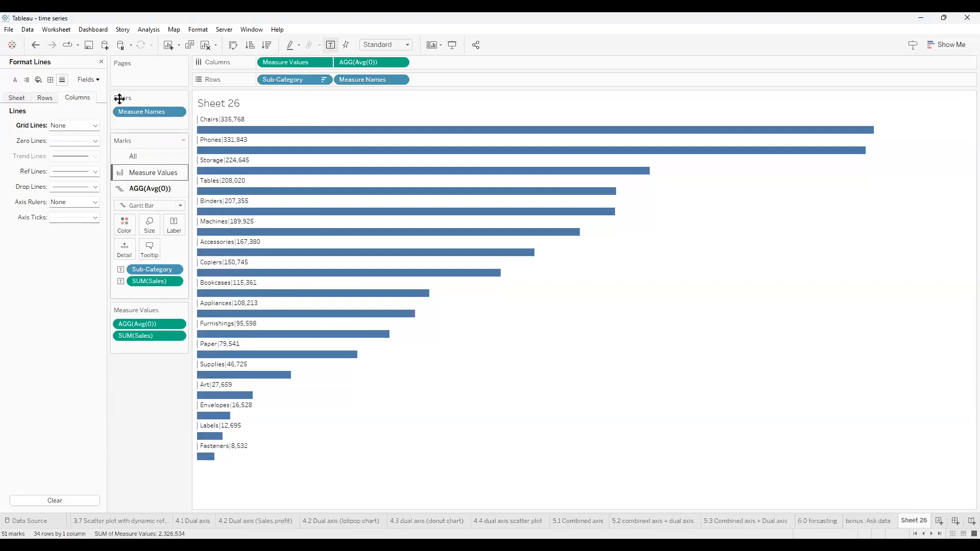
pyautogui.click(394, 49)
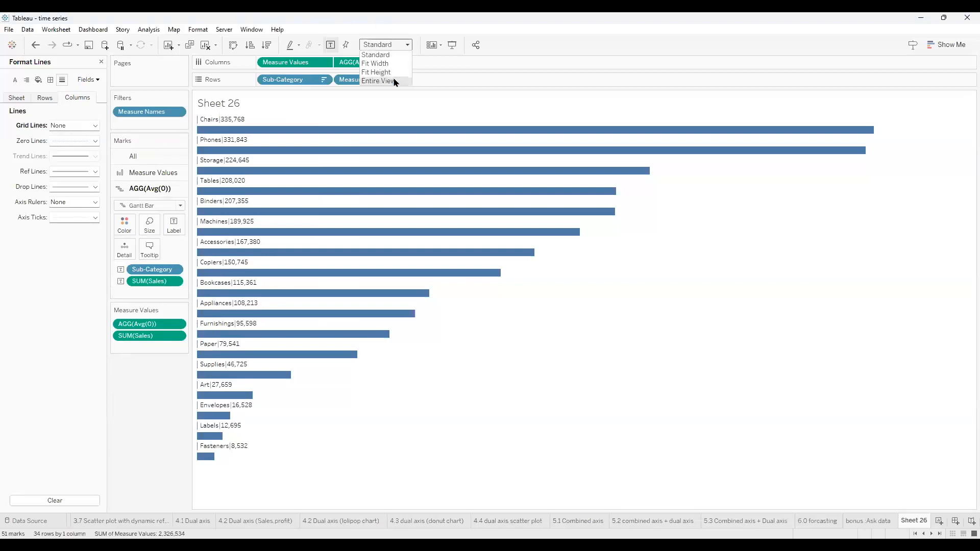
pyautogui.click(395, 82)
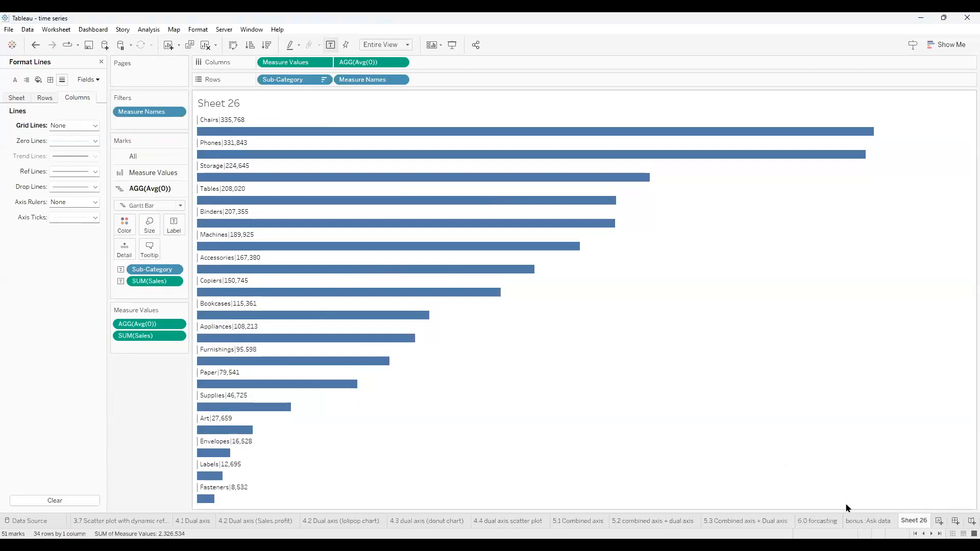
# Examine the actual and estimated monthly sales on the 6.0 forcasting sheet, and return to Sheet 26.
pyautogui.click(803, 525)
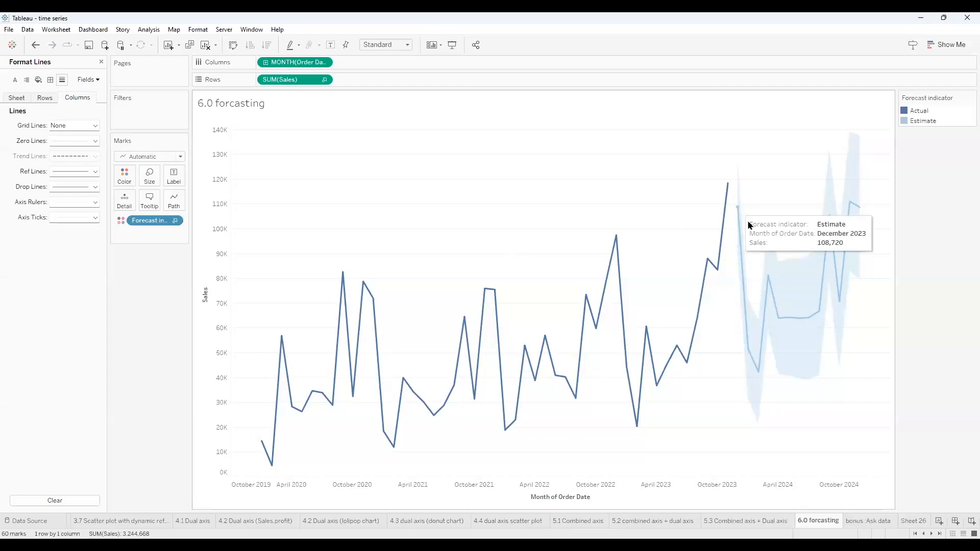
pyautogui.moveTo(749, 354)
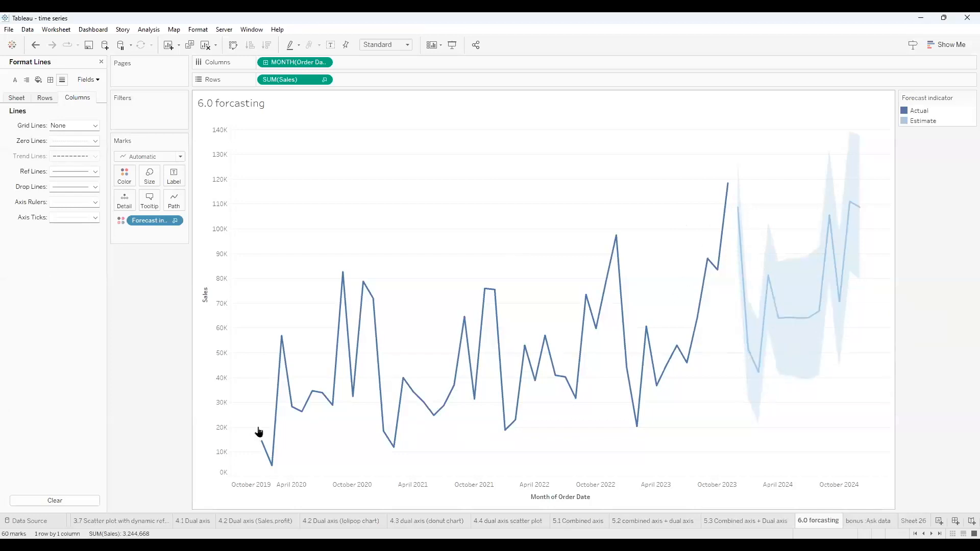
pyautogui.click(917, 520)
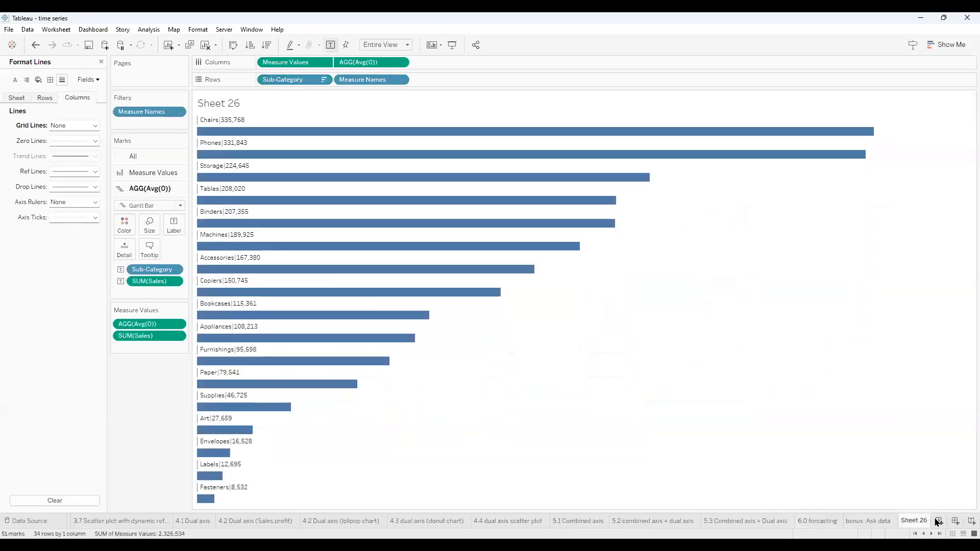
# On a new worksheet, plot the sum of Sales as a line over the continuous month of Order Date.
pyautogui.click(939, 521)
pyautogui.moveTo(31, 368); pyautogui.dragTo(268, 81)
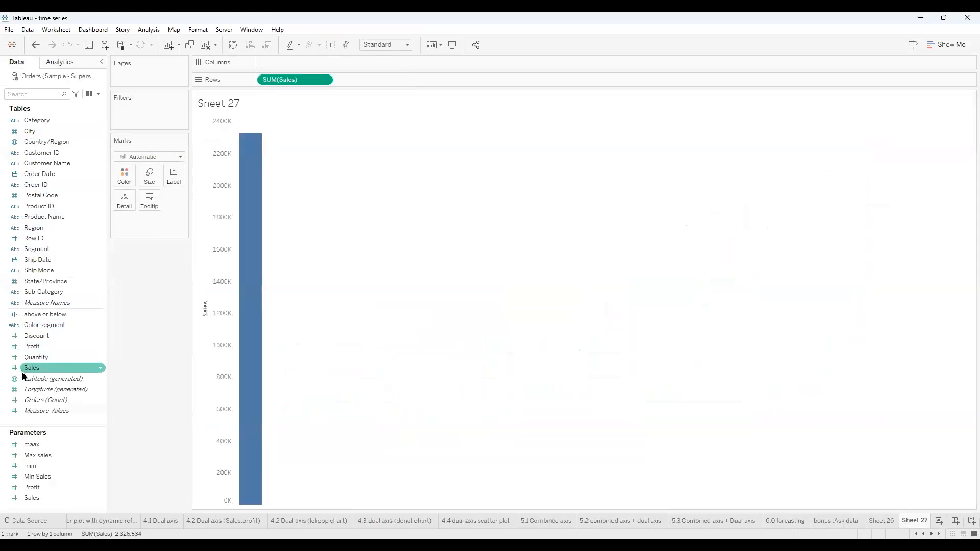
pyautogui.moveTo(37, 175); pyautogui.dragTo(323, 67)
pyautogui.click(323, 66)
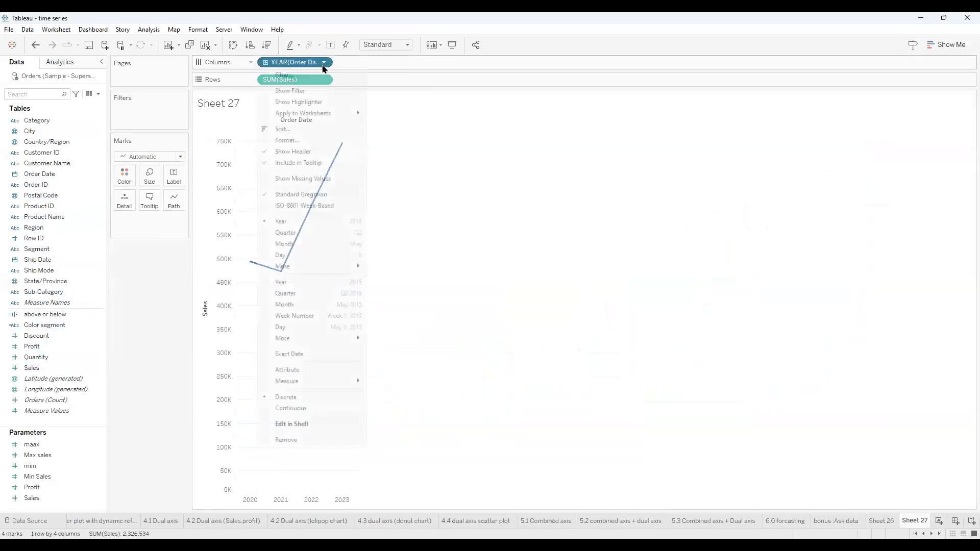
pyautogui.click(290, 304)
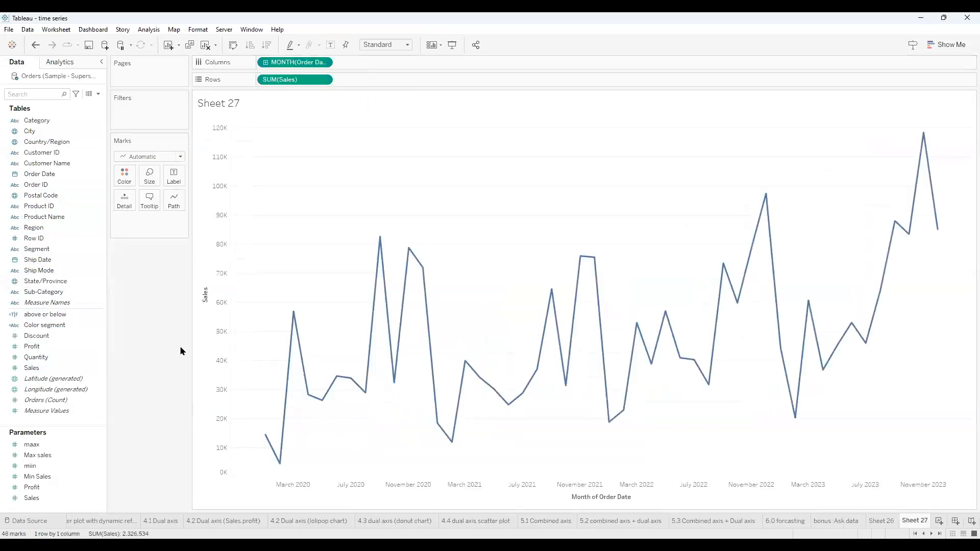
# Add a forecast to the monthly sales line chart.
pyautogui.click(65, 62)
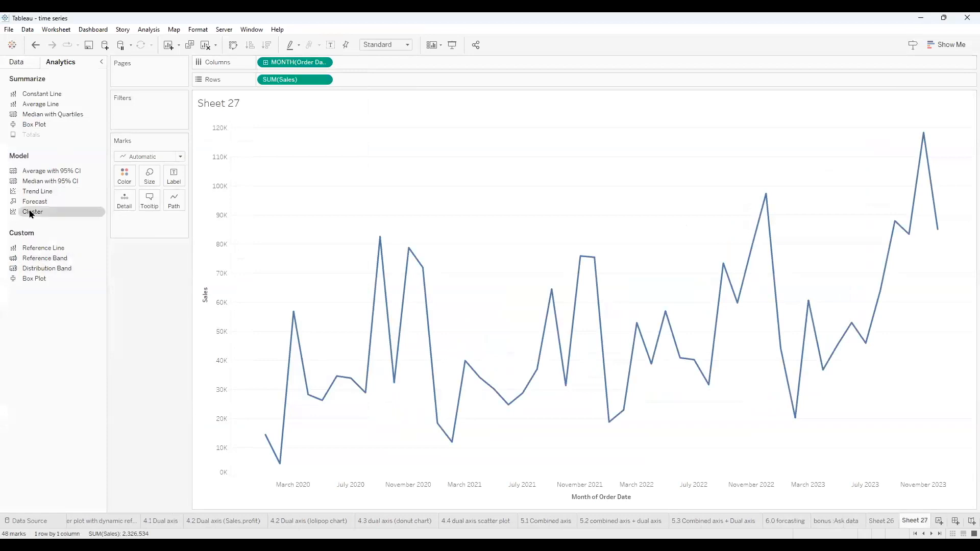
pyautogui.moveTo(36, 204); pyautogui.dragTo(275, 138)
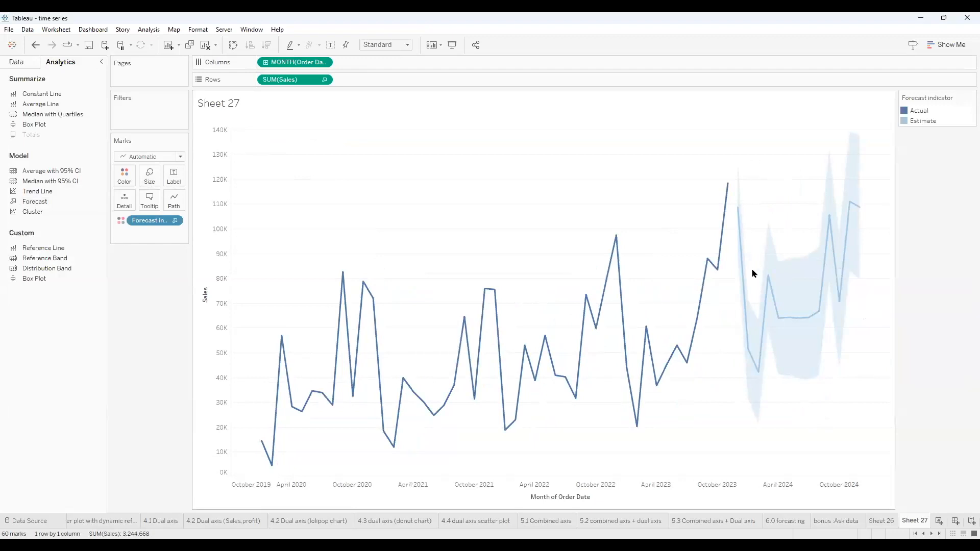
# Open the forecast options from an estimated mark and set the forecast length to exactly 1 year.
pyautogui.rightClick(773, 239)
pyautogui.click(761, 234)
pyautogui.rightClick(771, 291)
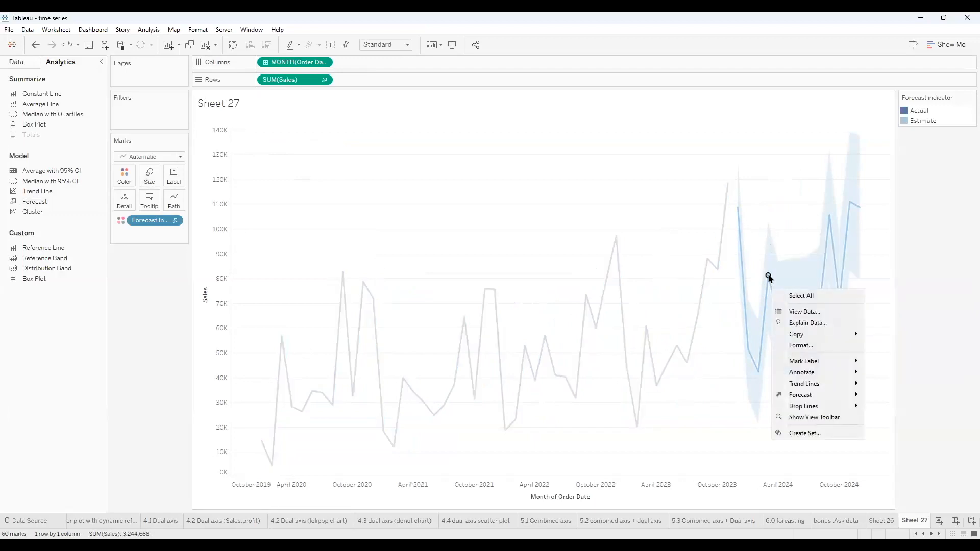
pyautogui.click(768, 278)
pyautogui.click(767, 276)
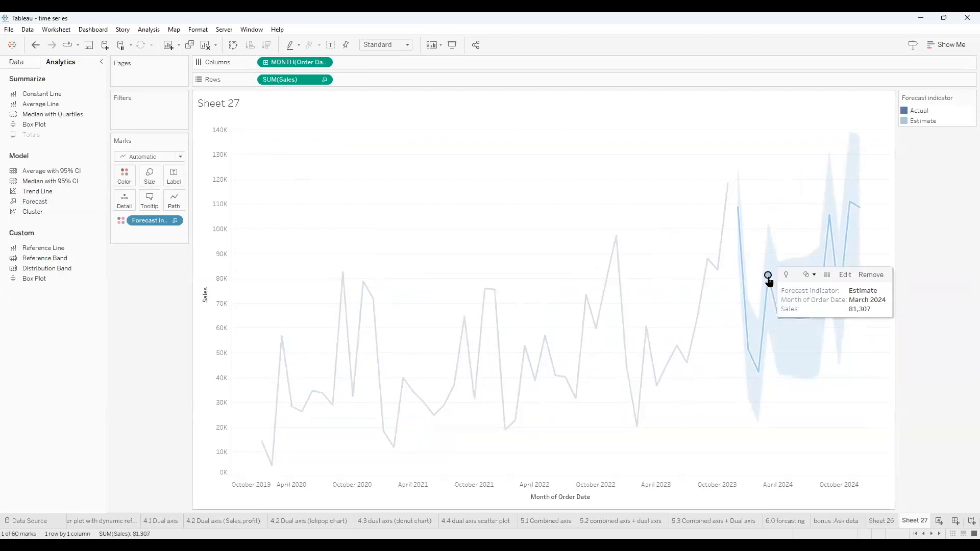
pyautogui.click(845, 274)
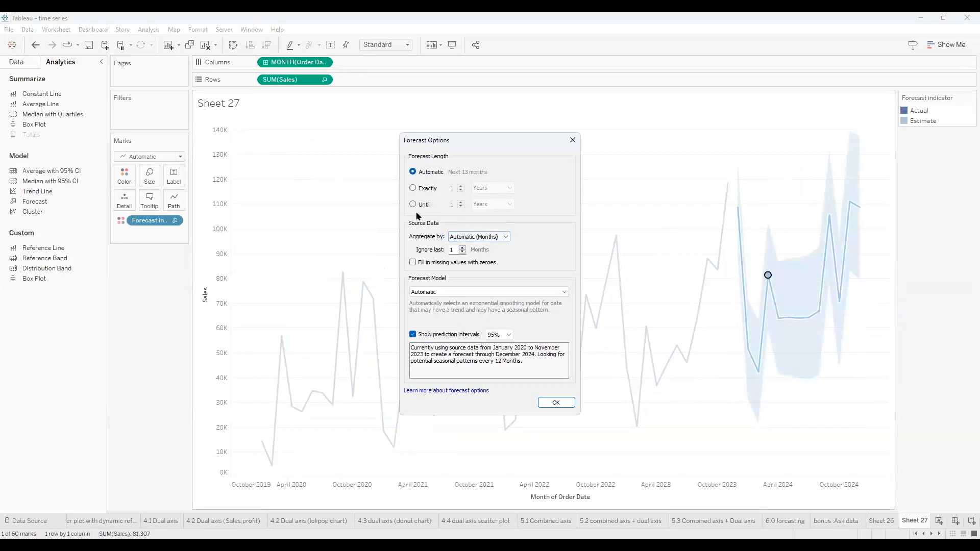
pyautogui.click(414, 189)
# Try exact forecast lengths between 2 and 5 years, and return the length to 1 year.
pyautogui.click(461, 186)
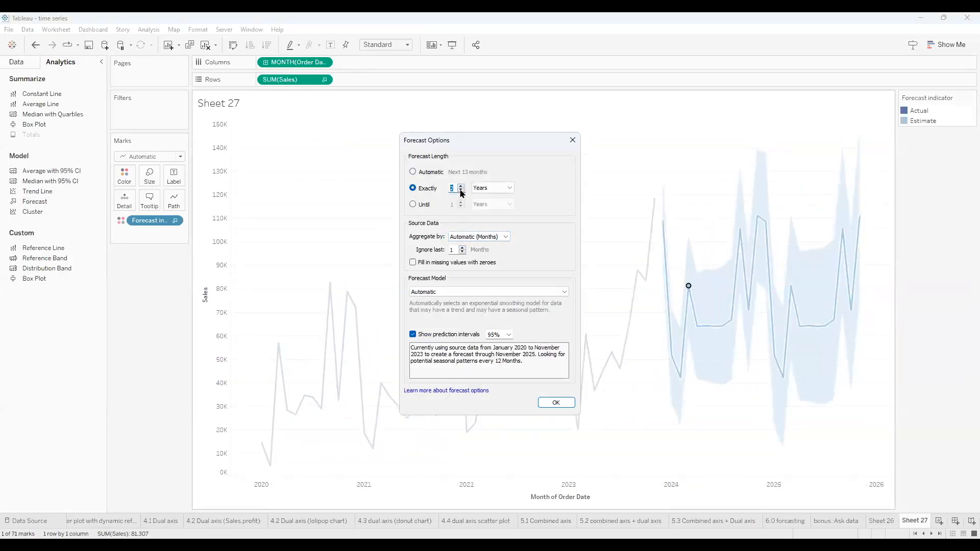
pyautogui.click(461, 186)
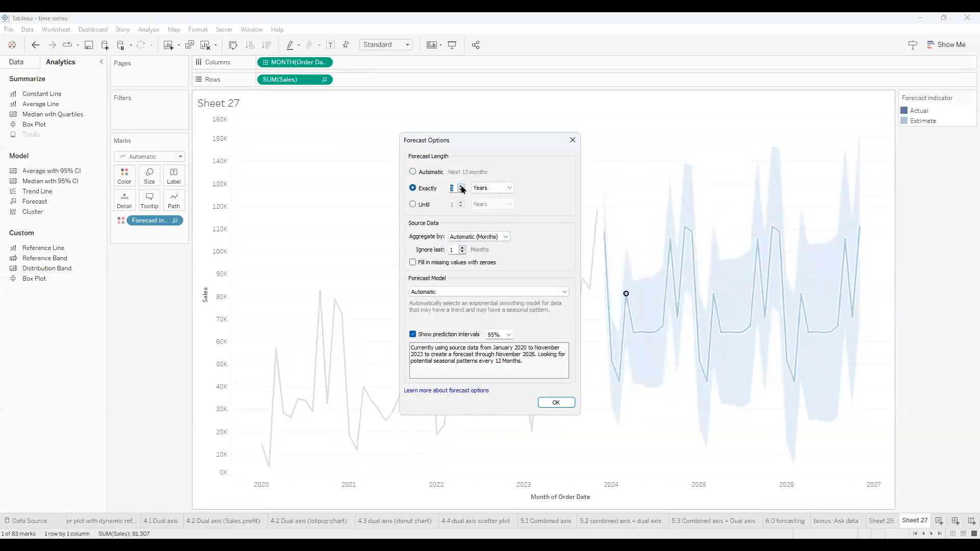
pyautogui.click(461, 186)
pyautogui.click(461, 186)
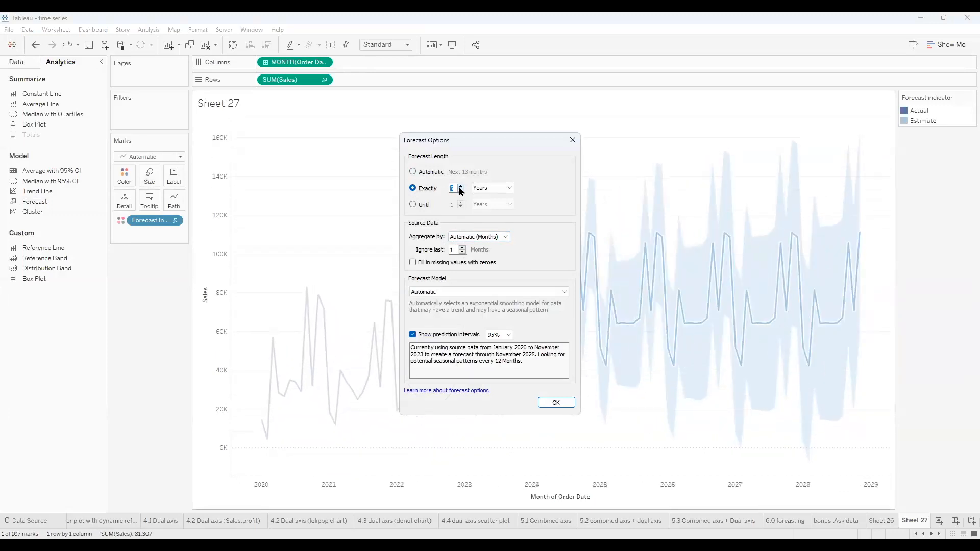
pyautogui.click(461, 191)
pyautogui.click(460, 191)
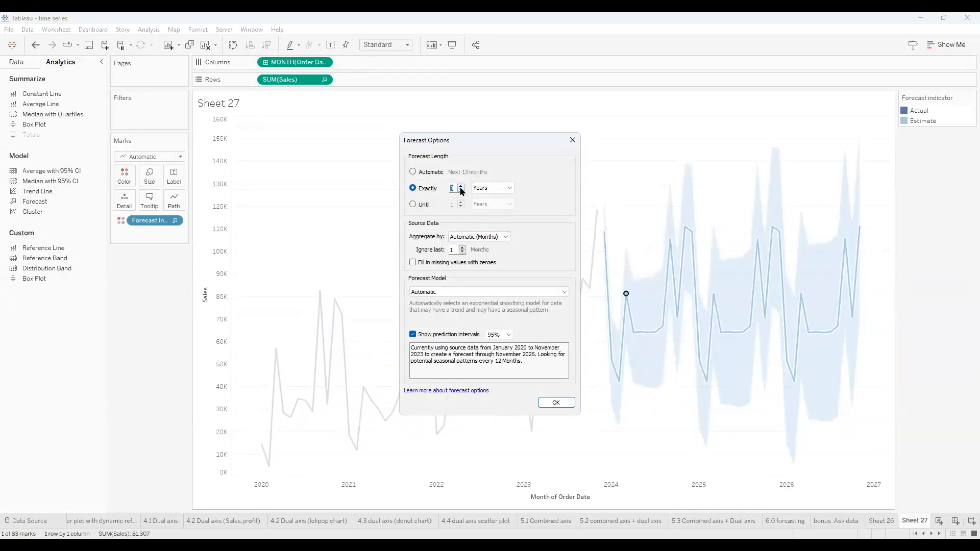
pyautogui.click(461, 191)
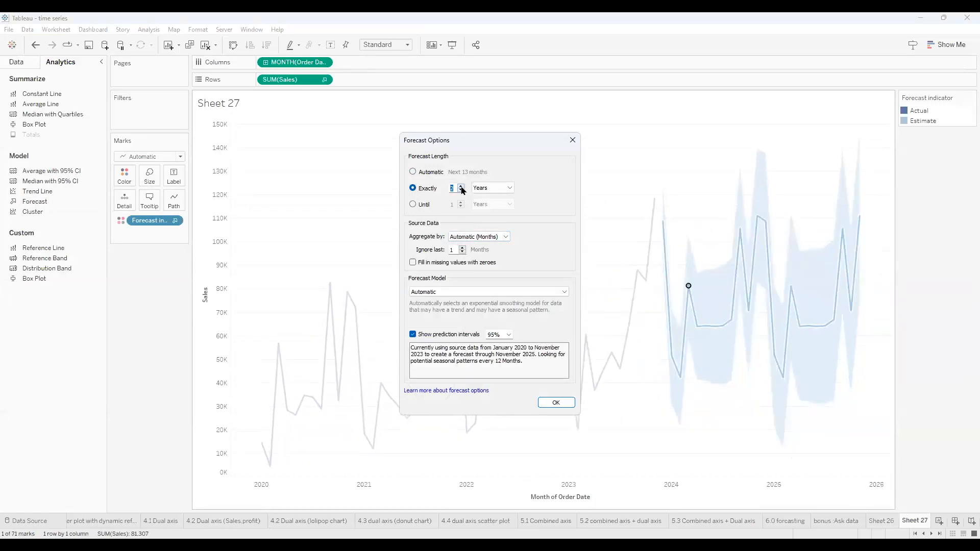
pyautogui.click(461, 186)
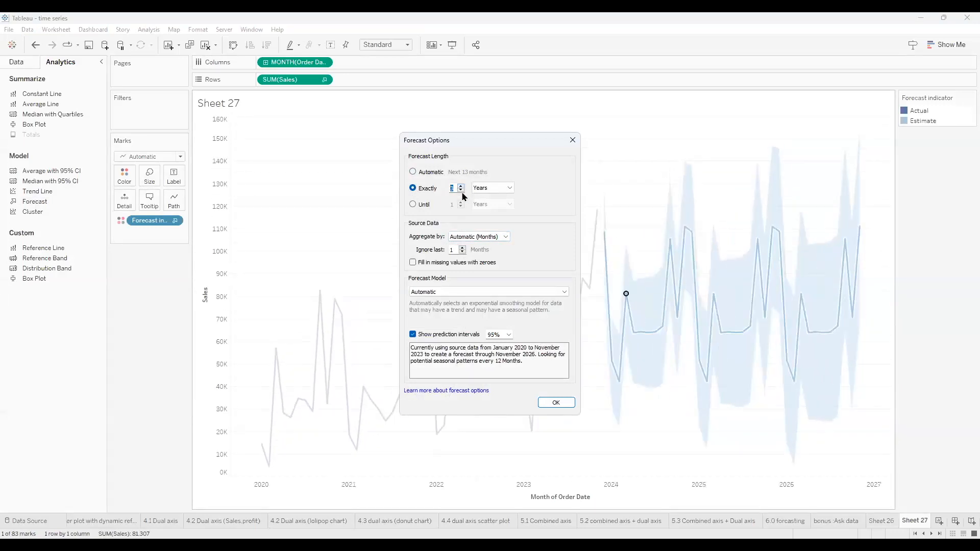
pyautogui.doubleClick(461, 191)
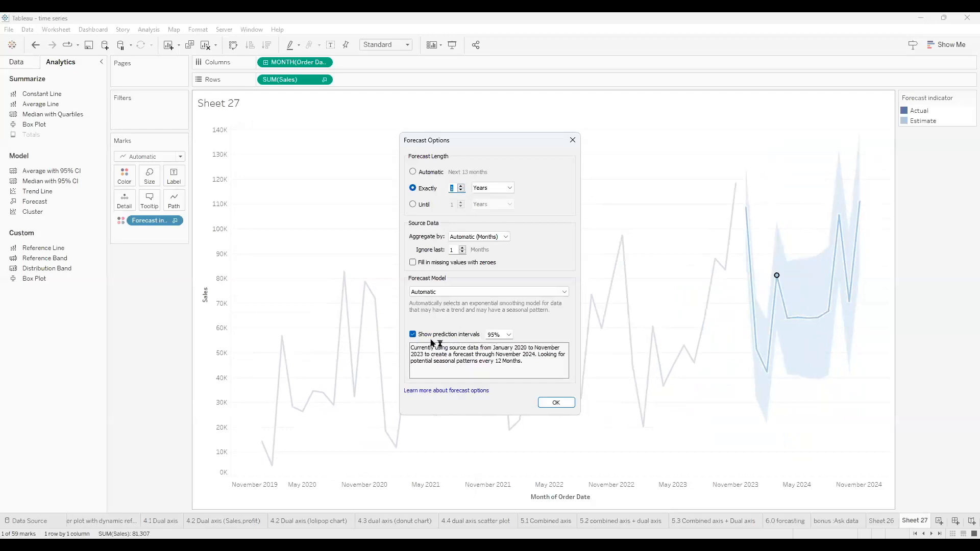
# Hide the 95% prediction intervals, show them again, and apply the forecast options.
pyautogui.click(413, 334)
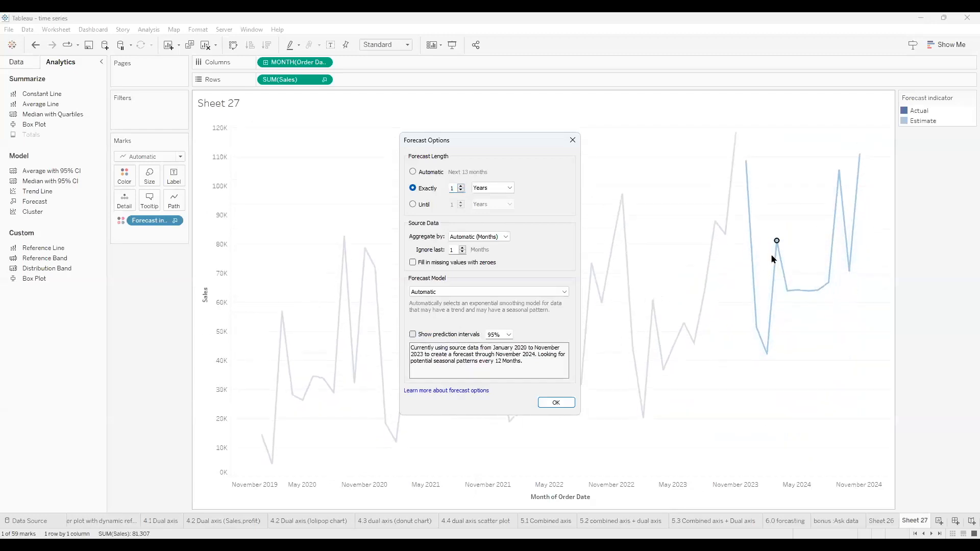
pyautogui.click(413, 334)
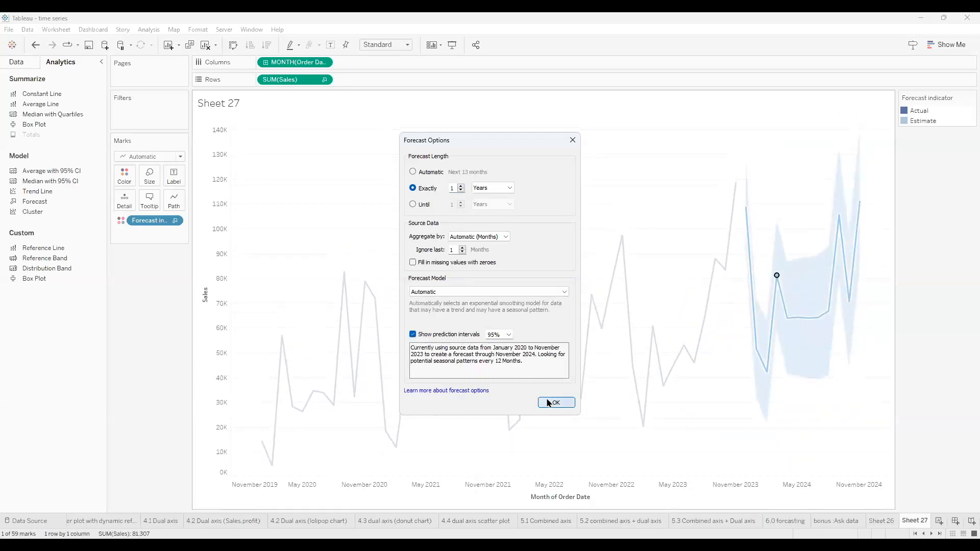
pyautogui.click(555, 403)
pyautogui.moveTo(776, 338)
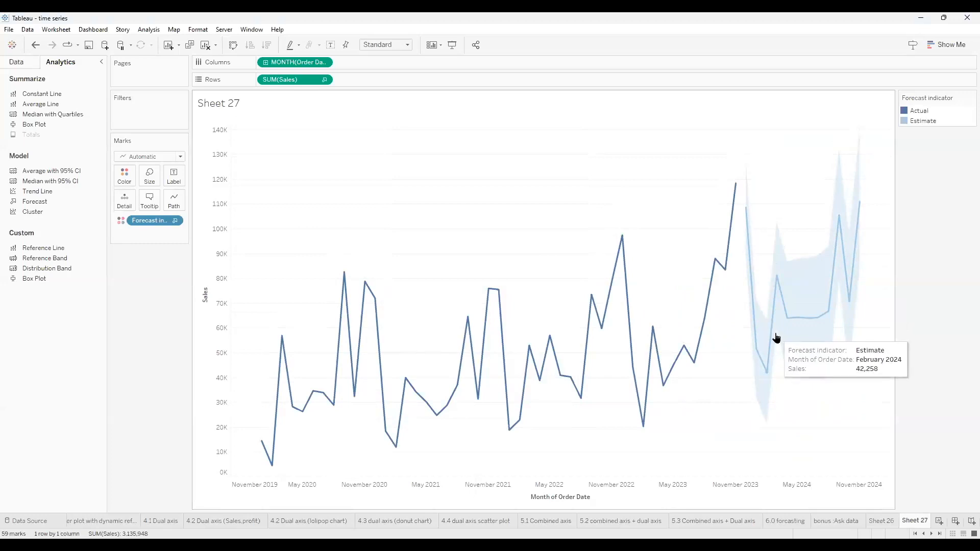
pyautogui.moveTo(774, 301)
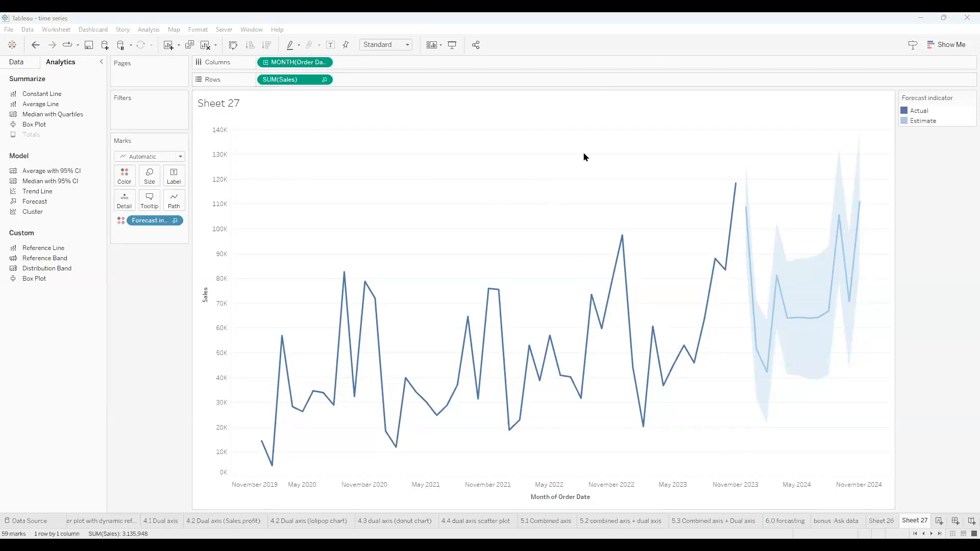
pyautogui.click(348, 236)
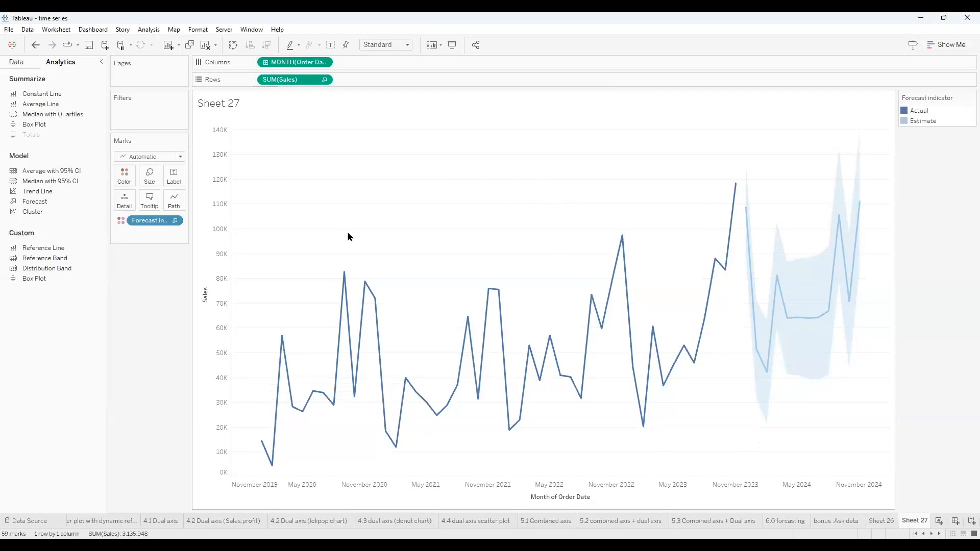